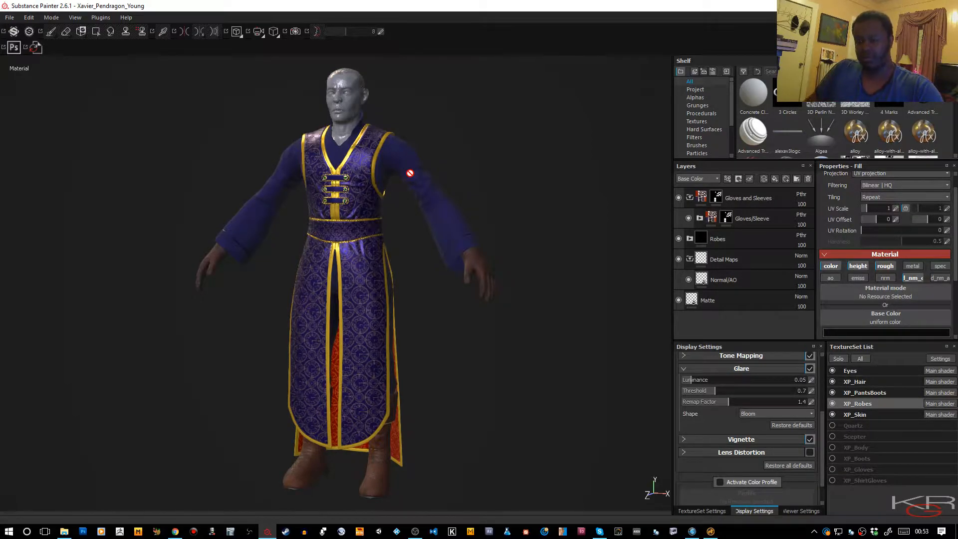
- Examine the textured character up close, covering the hand and sleeve cuff, the boots and robe hem, and the full figure
click(410, 173)
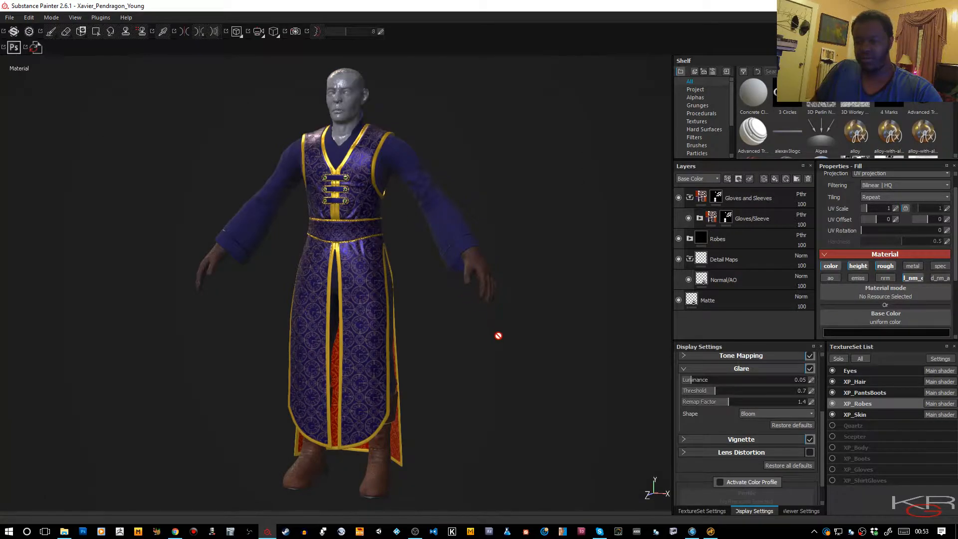
alt+right_drag(475, 274, 579, 534)
alt+right_drag(492, 245, 601, 531)
alt+right_drag(522, 280, 573, 328)
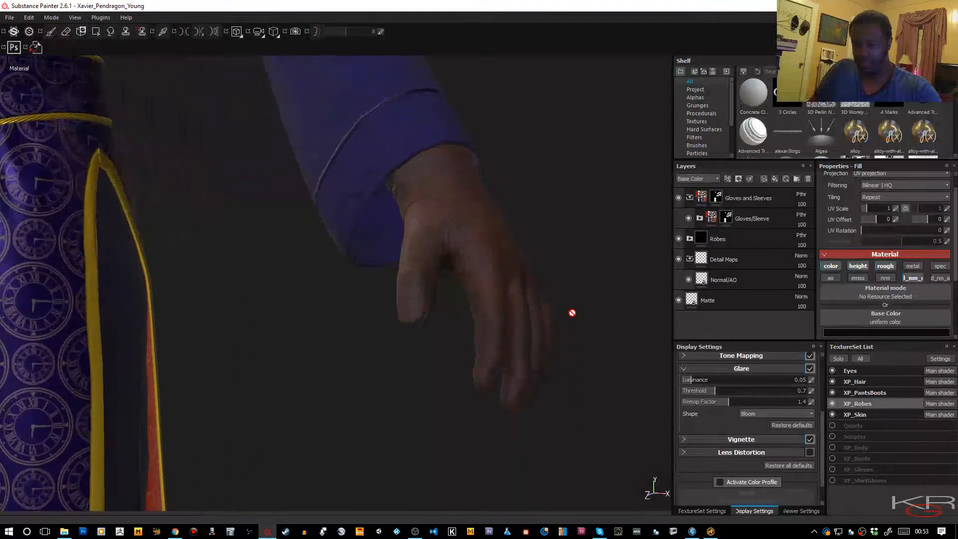
alt+drag(601, 376, 537, 375)
alt+right_drag(537, 397, 470, 207)
alt+right_drag(492, 314, 468, 187)
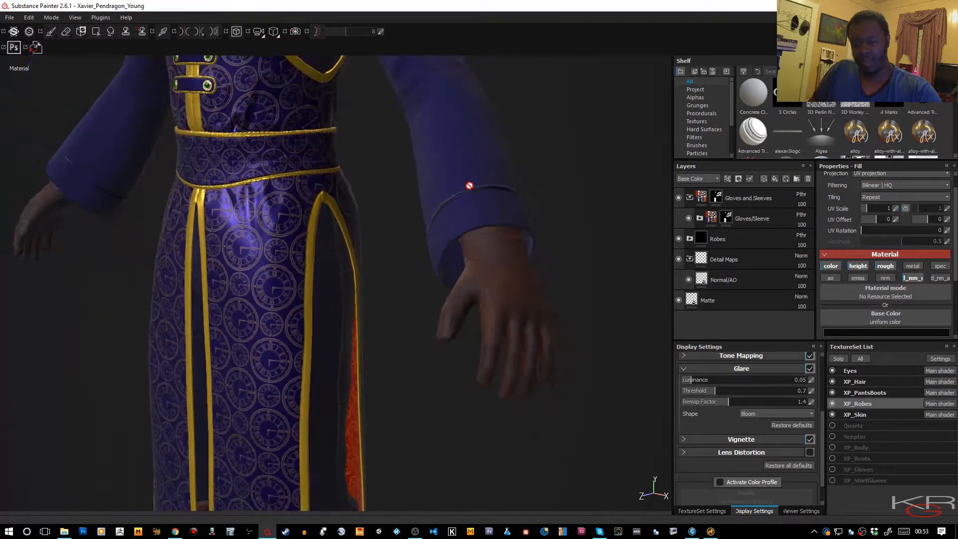
alt+middle_drag(443, 325, 458, 159)
alt+middle_drag(443, 292, 379, 331)
alt+drag(379, 331, 417, 382)
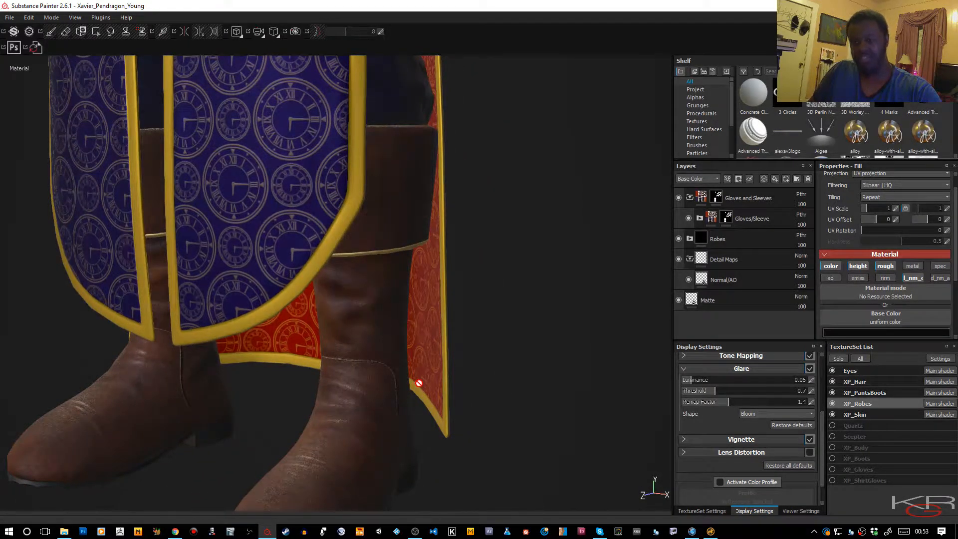
scroll(484, 426, down, 6)
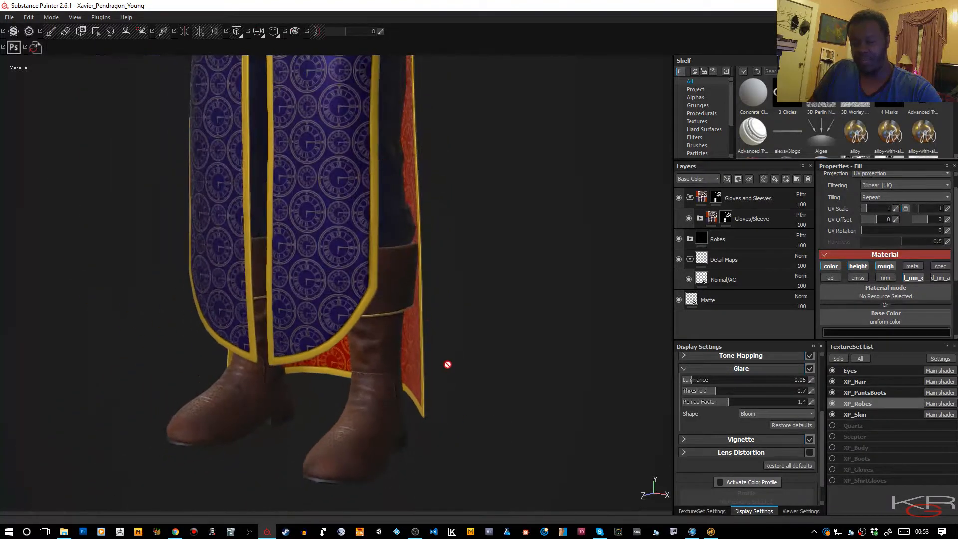
alt+middle_drag(375, 132, 376, 157)
scroll(376, 156, down, 4)
alt+drag(376, 199, 380, 242)
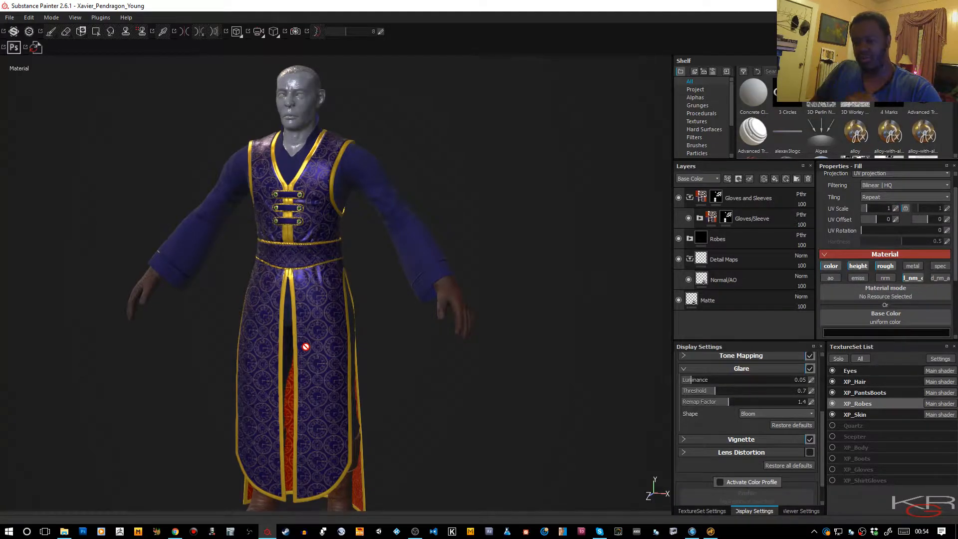
- Switch to Modo and examine the same robed character from the front, from the full figure to the upper body
click(710, 532)
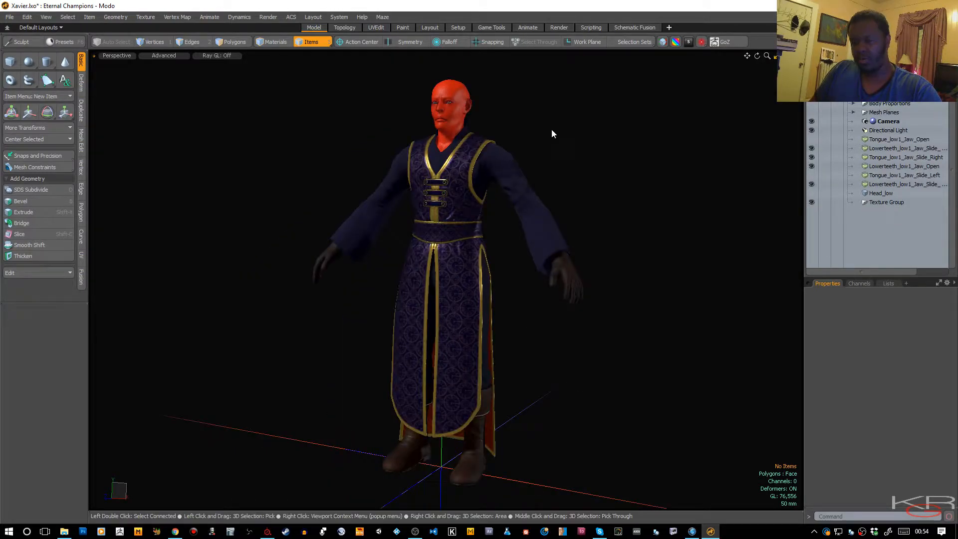
scroll(555, 153, up, 1)
scroll(555, 153, down, 1)
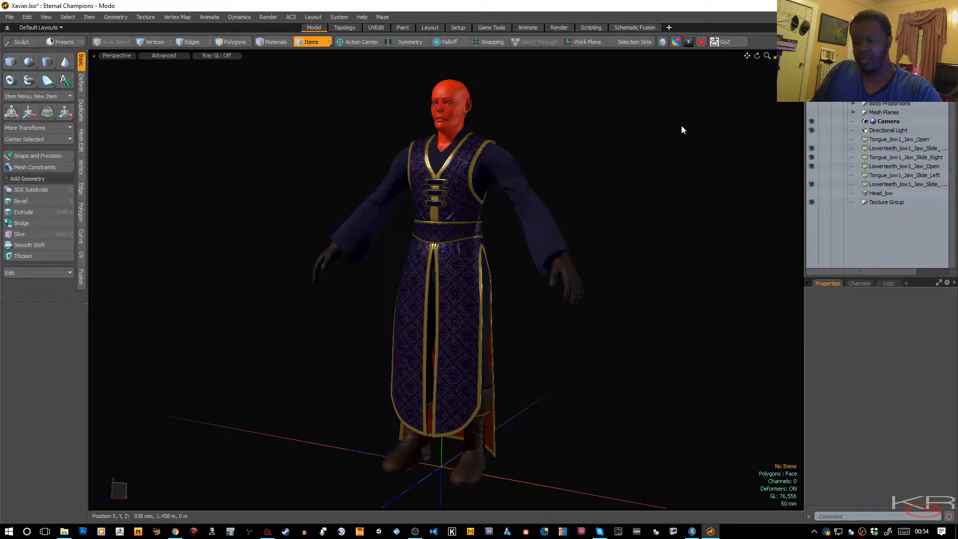
drag(767, 56, 764, 63)
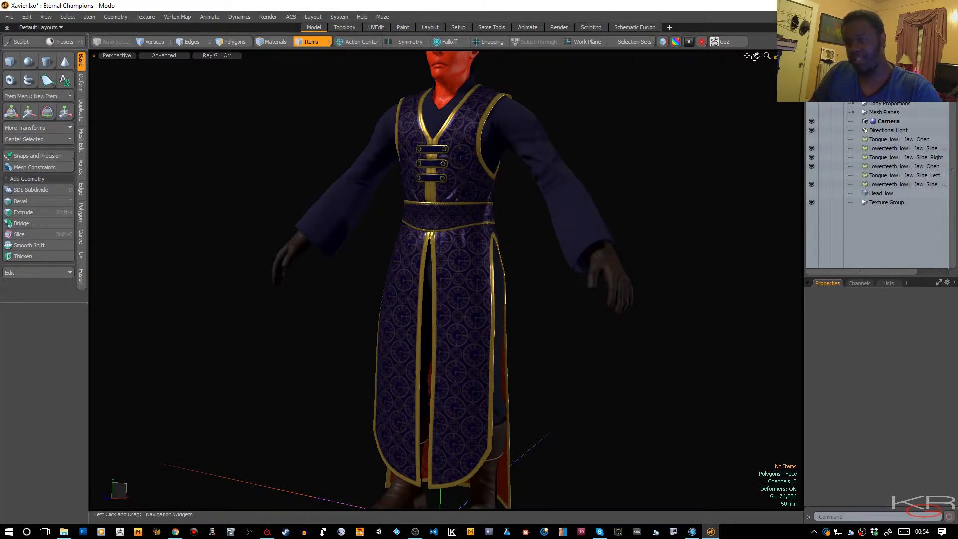
drag(758, 56, 737, 88)
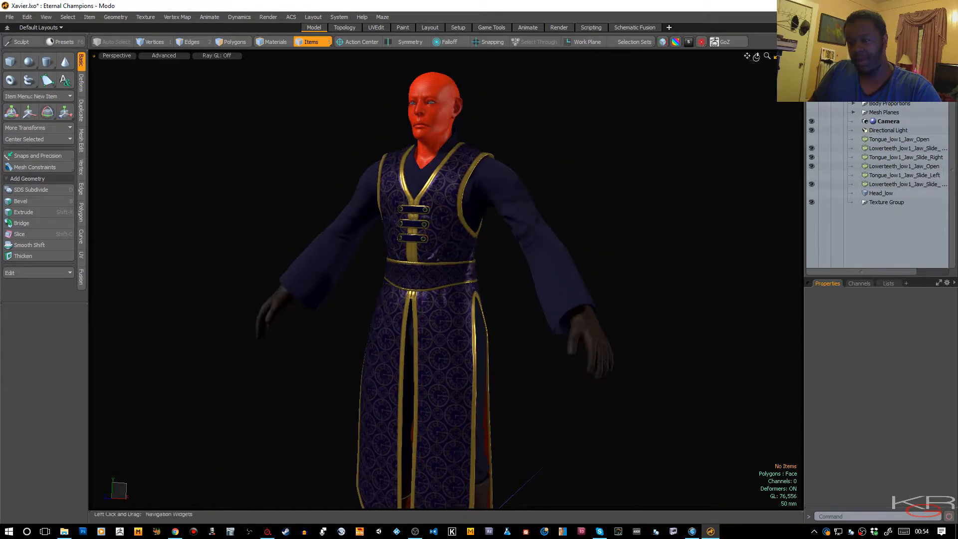
drag(757, 56, 733, 107)
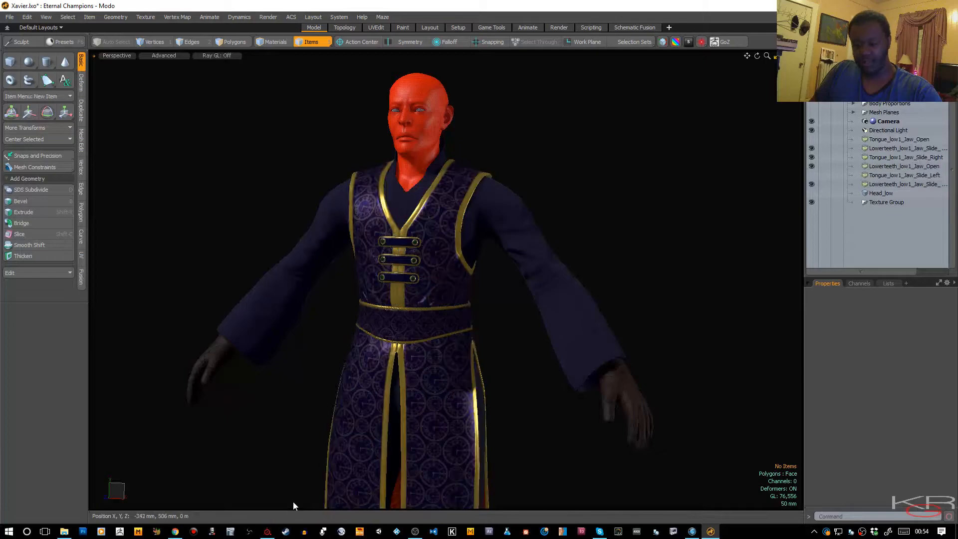
- Switch back to Substance Painter and set the viewer to Solo mode showing the Base Color channel
click(269, 533)
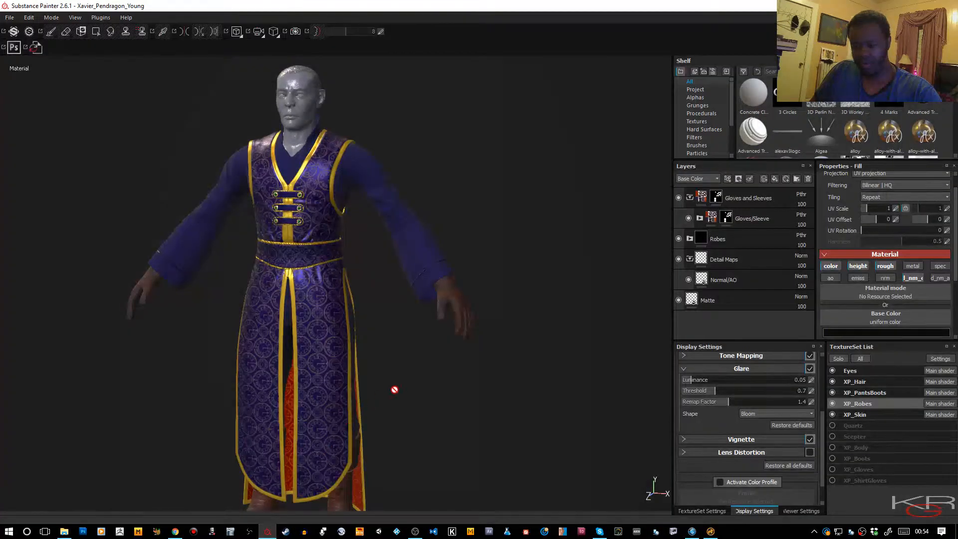
alt+drag(428, 418, 469, 354)
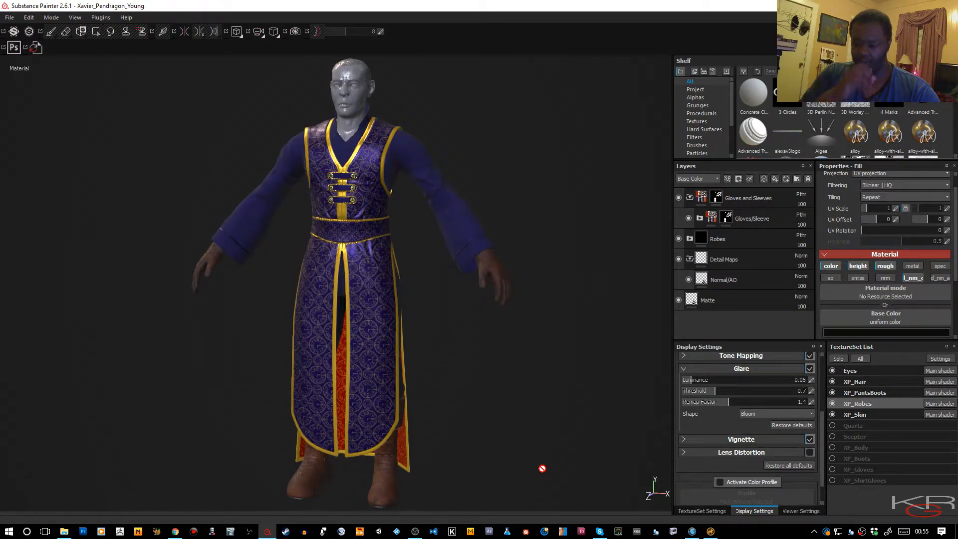
click(737, 482)
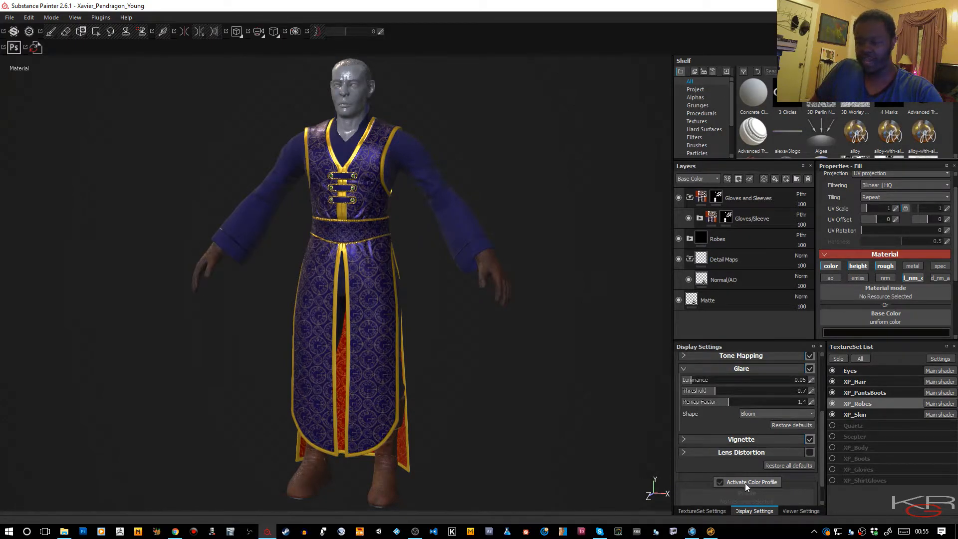
scroll(785, 434, up, 4)
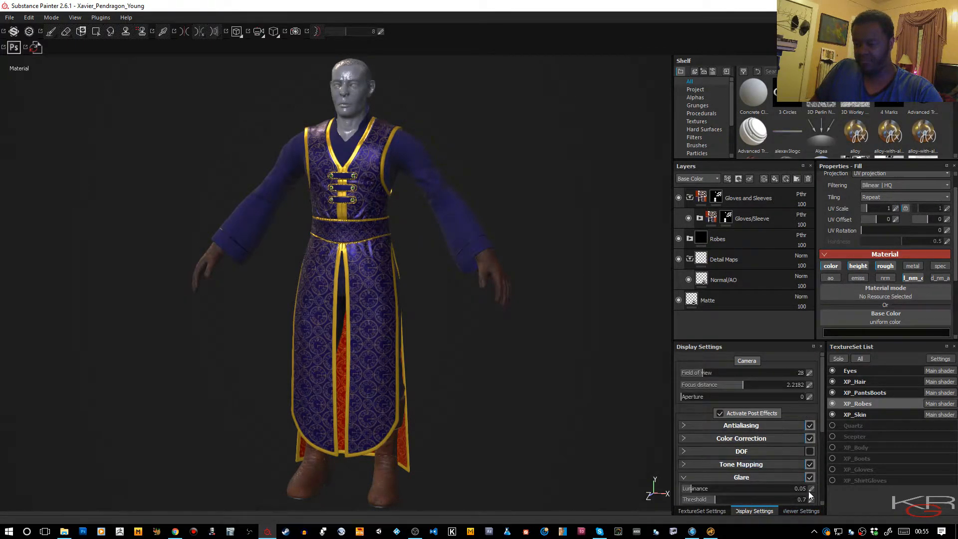
click(804, 510)
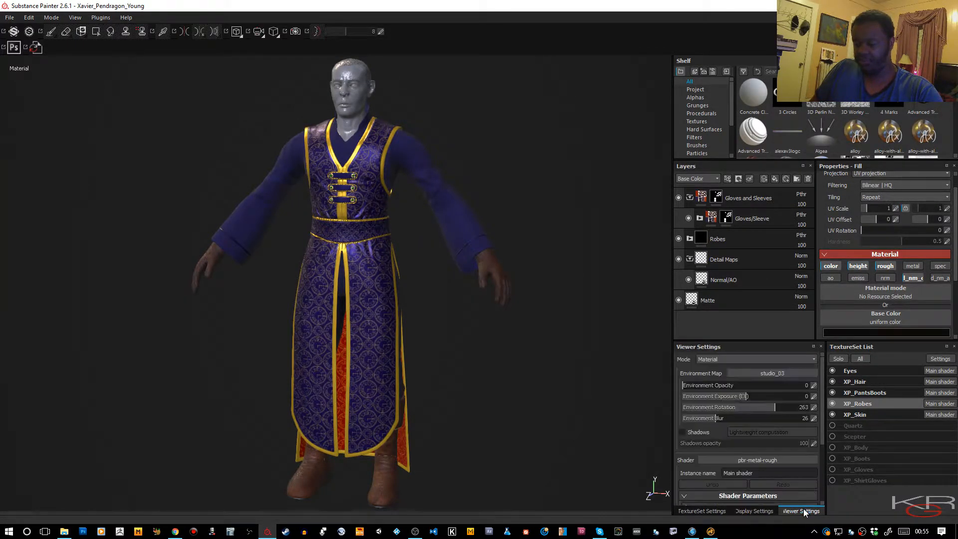
click(725, 361)
click(720, 367)
click(720, 372)
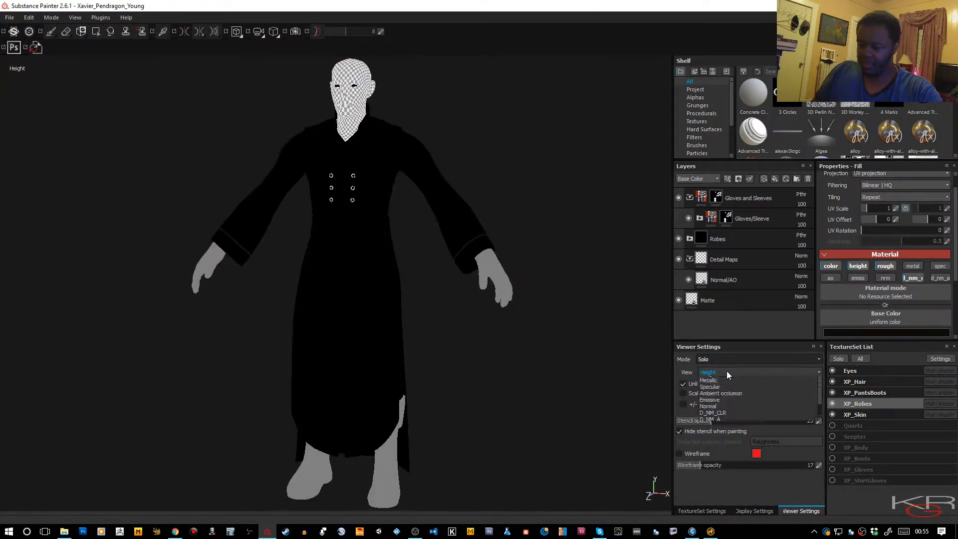
click(725, 382)
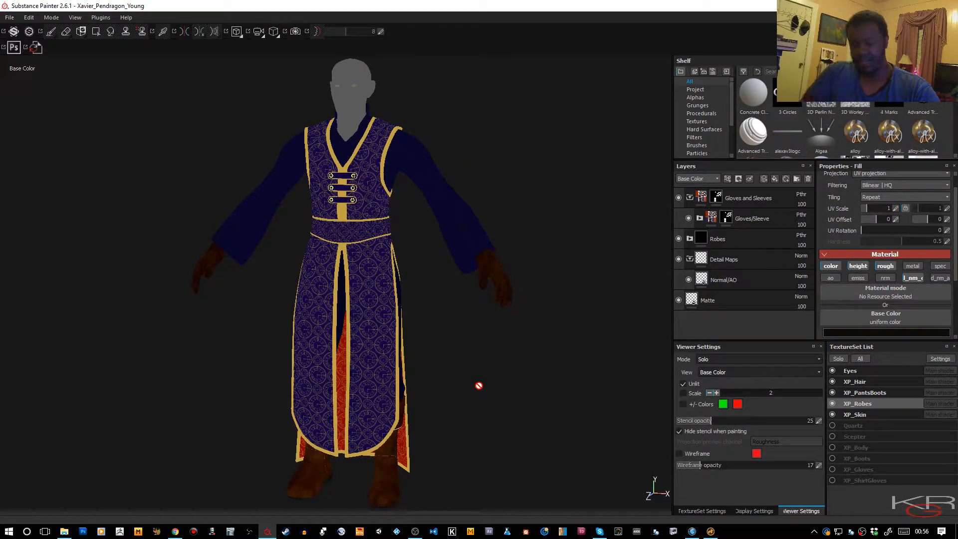
- View the Height, Roughness and Metallic channels in turn, comparing Metallic with the full Material view
key(c)
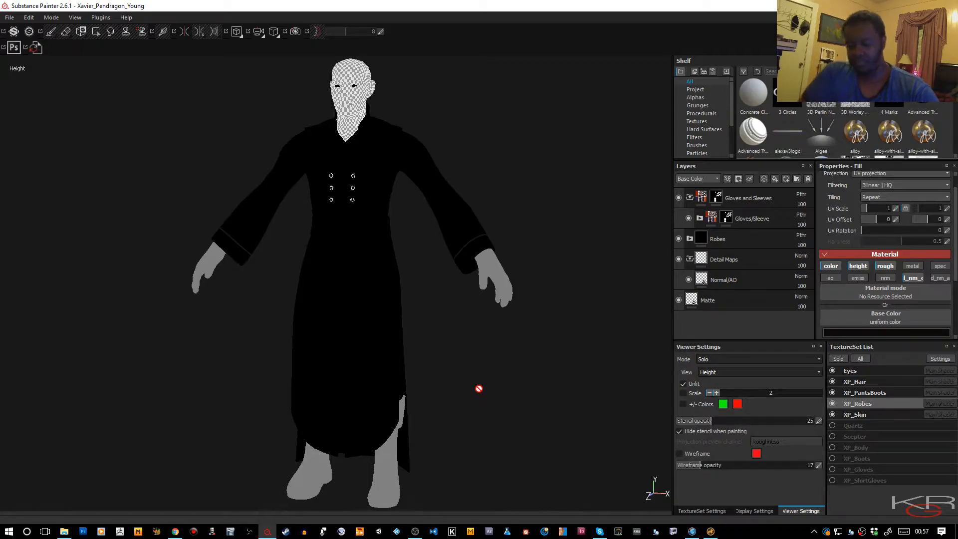
key(c)
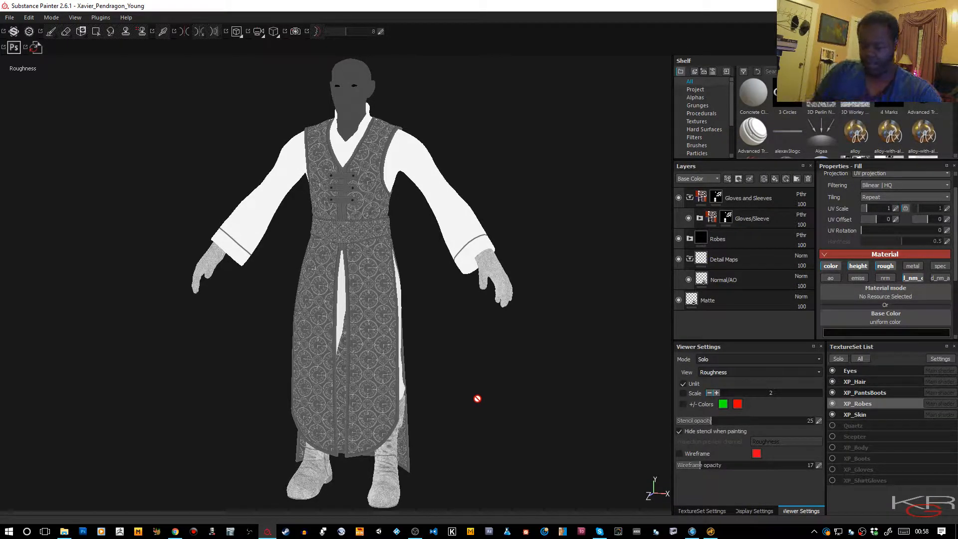
key(c)
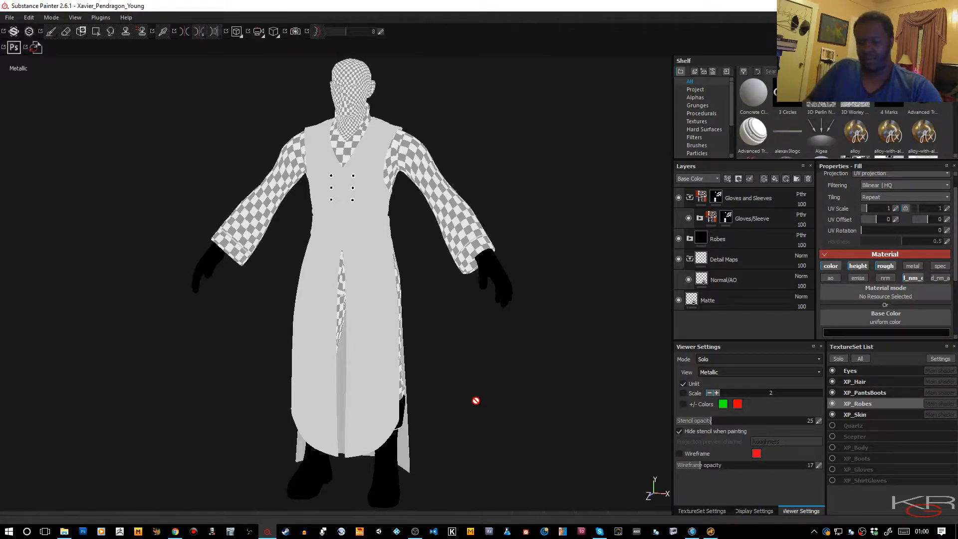
key(m)
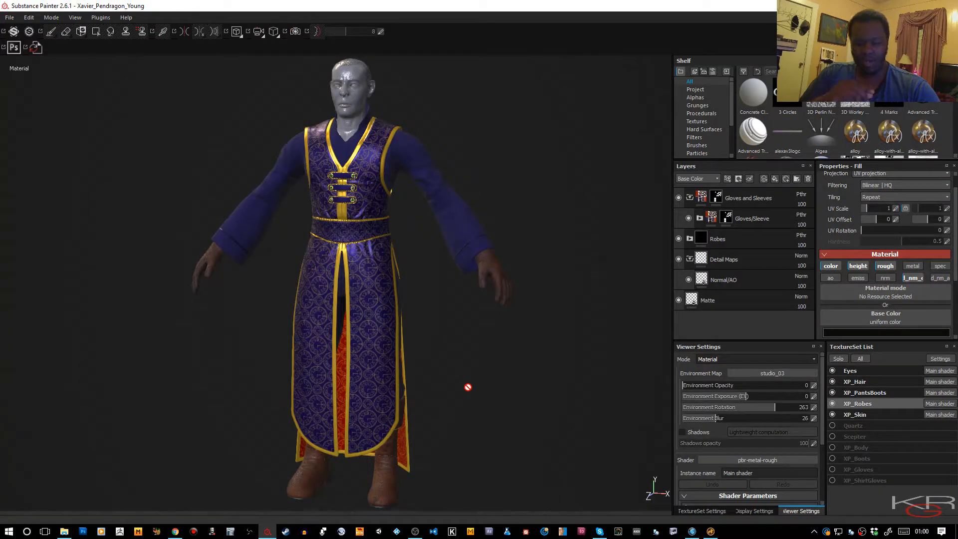
key(c)
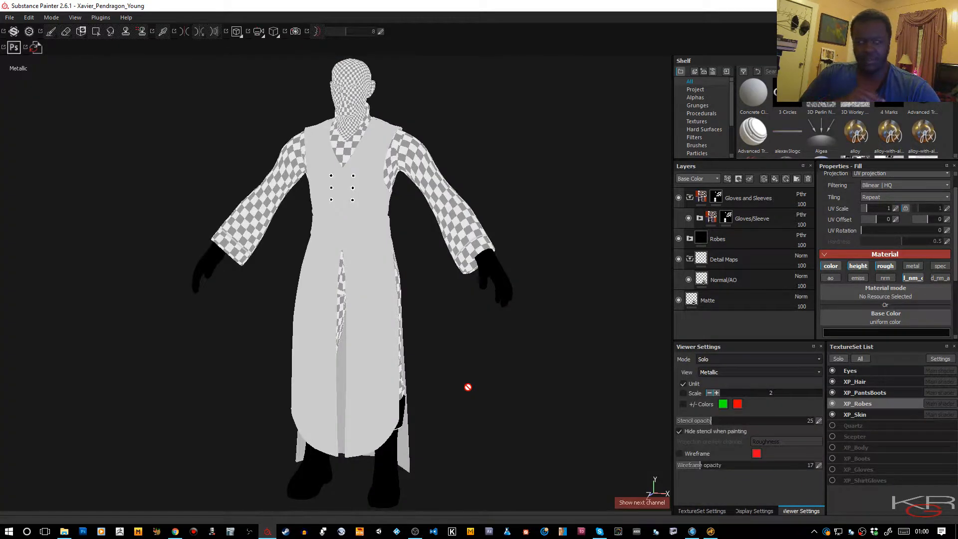
- View the Specular, Ambient occlusion, Emissive and Normal channels on the character one after another
key(c)
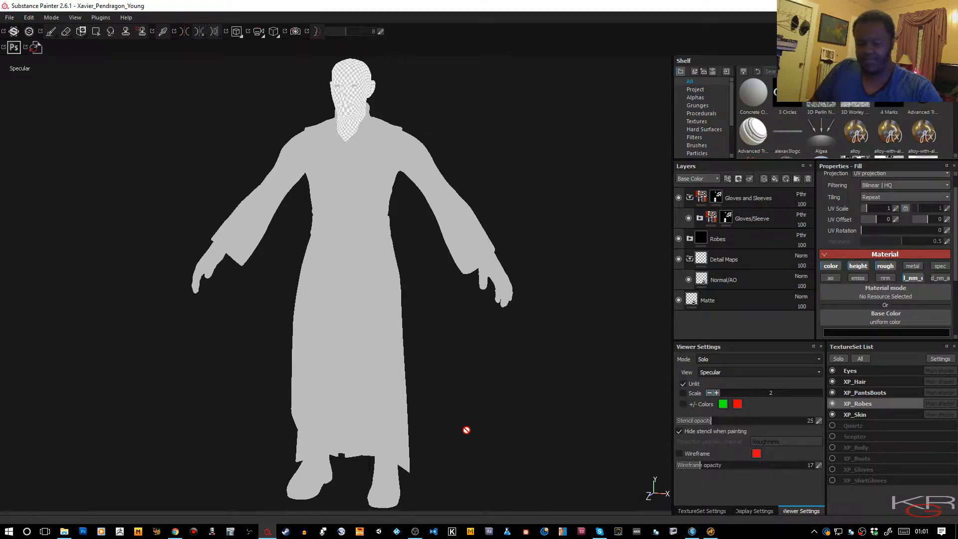
key(b)
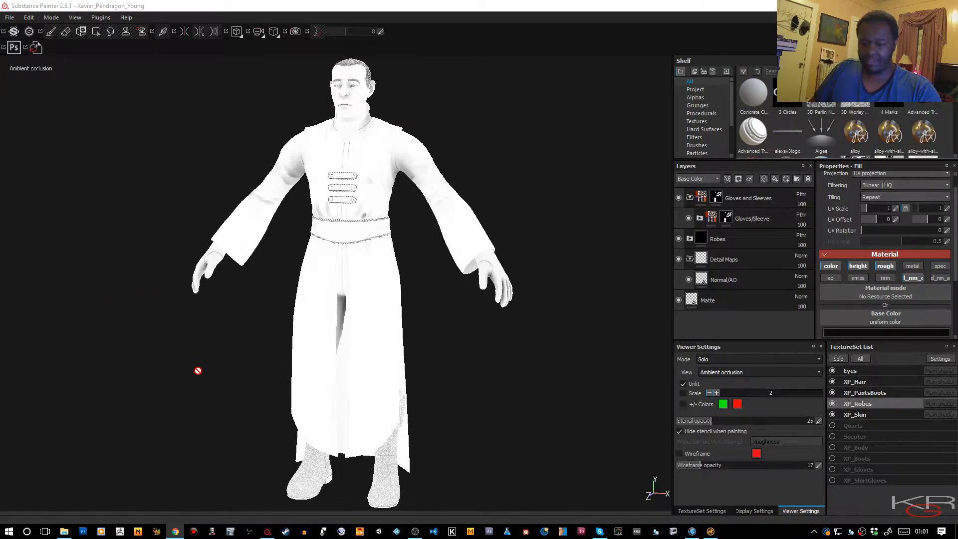
click(415, 532)
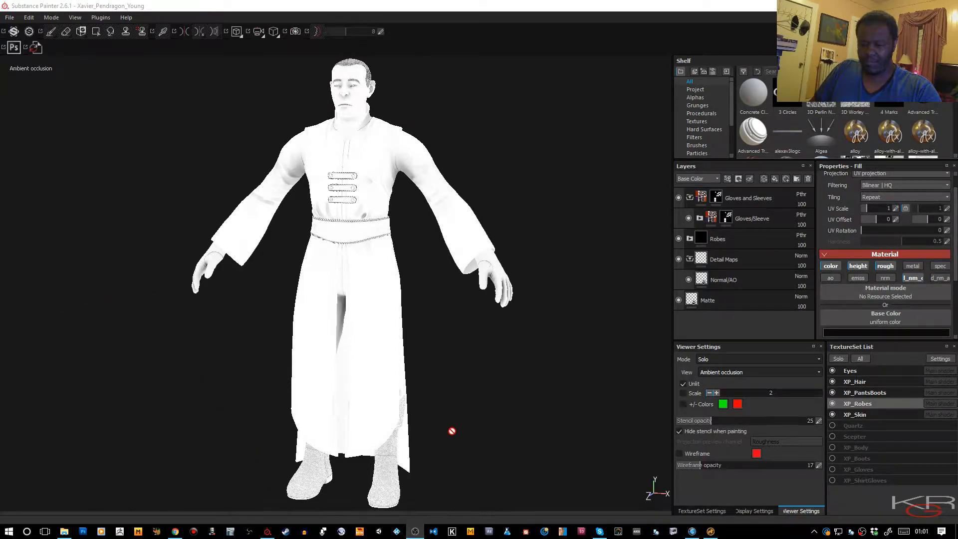
click(453, 395)
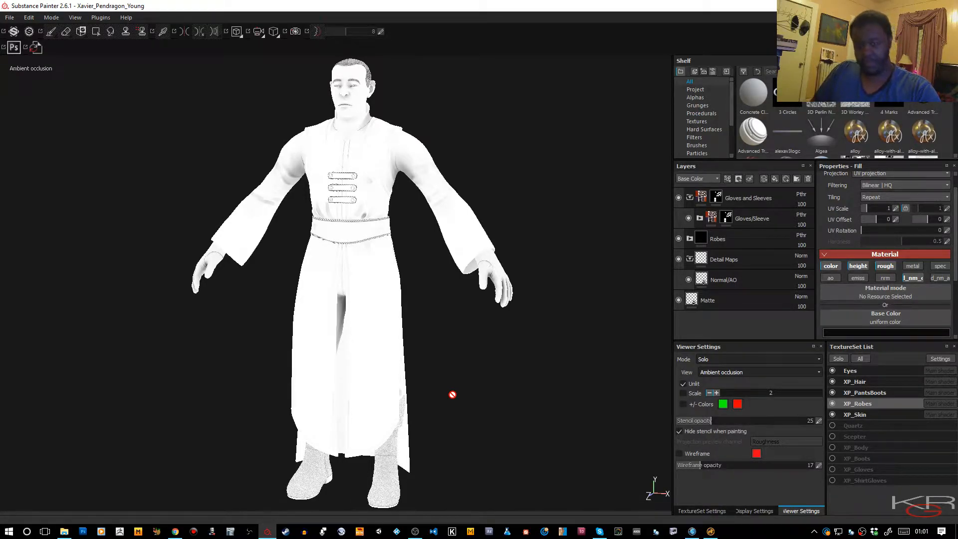
key(c)
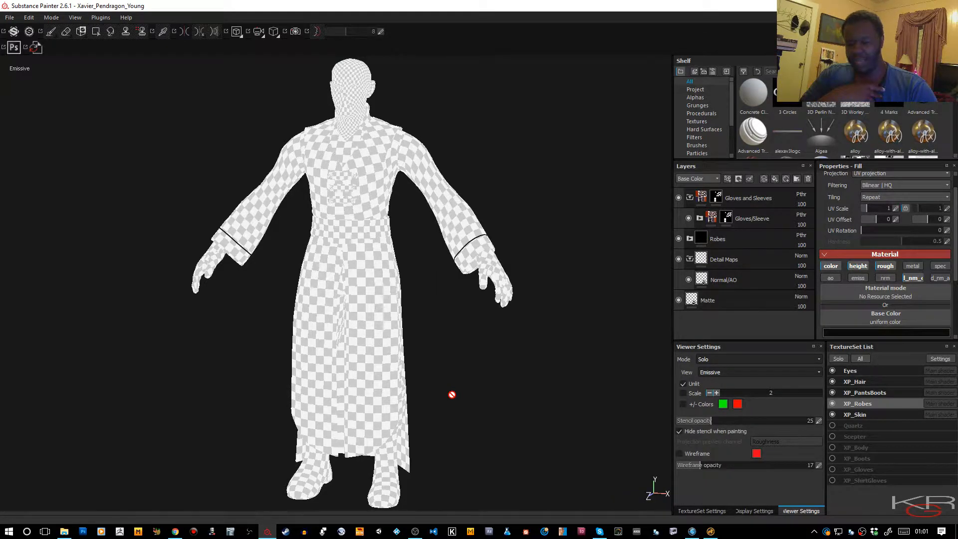
key(c)
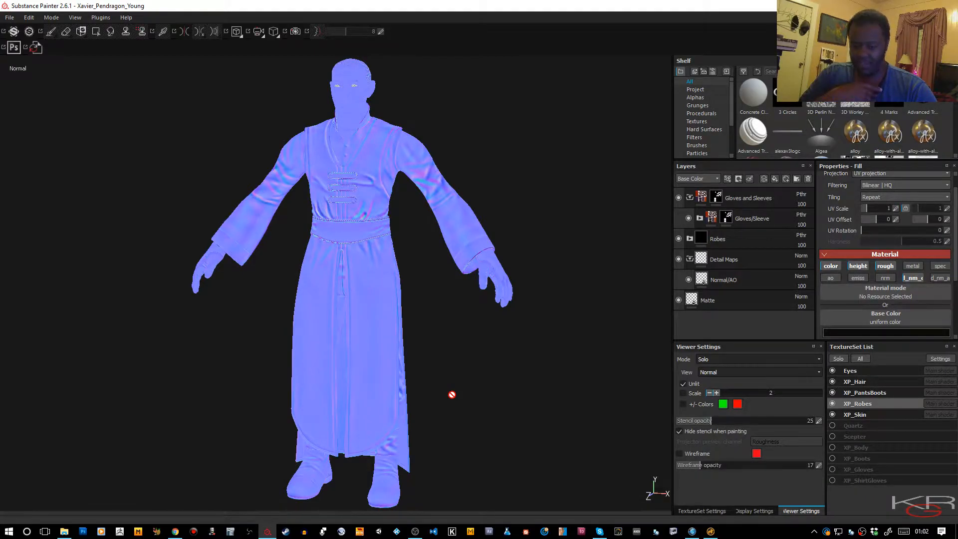
- Display the D_NM_CLR channel and examine its color mask regions on the robe, sleeves and hands
key(c)
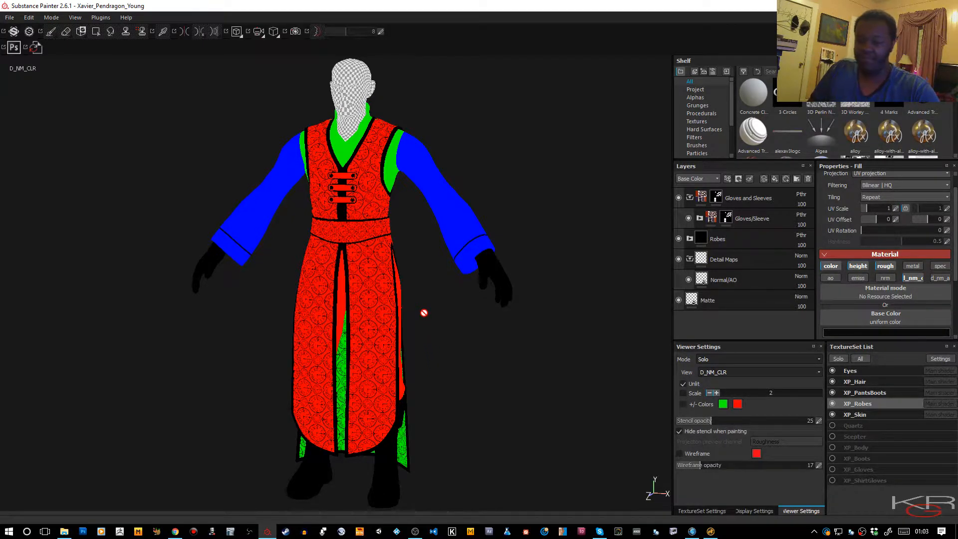
scroll(419, 265, up, 5)
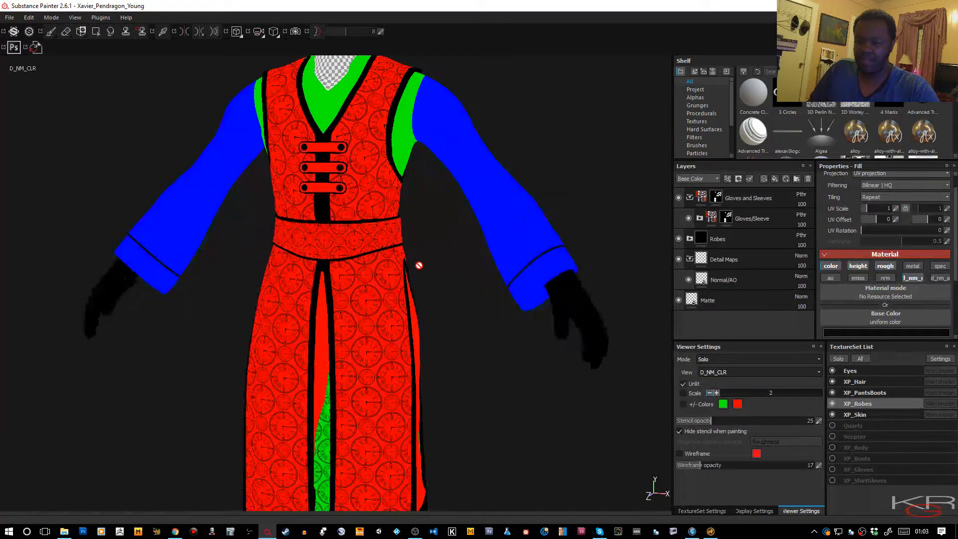
scroll(419, 265, down, 2)
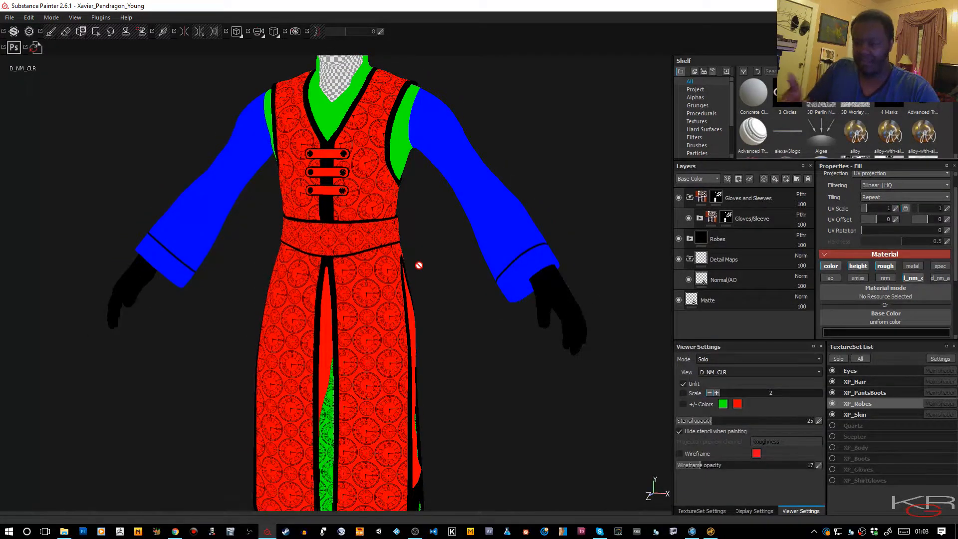
middle_drag(419, 290, 392, 351)
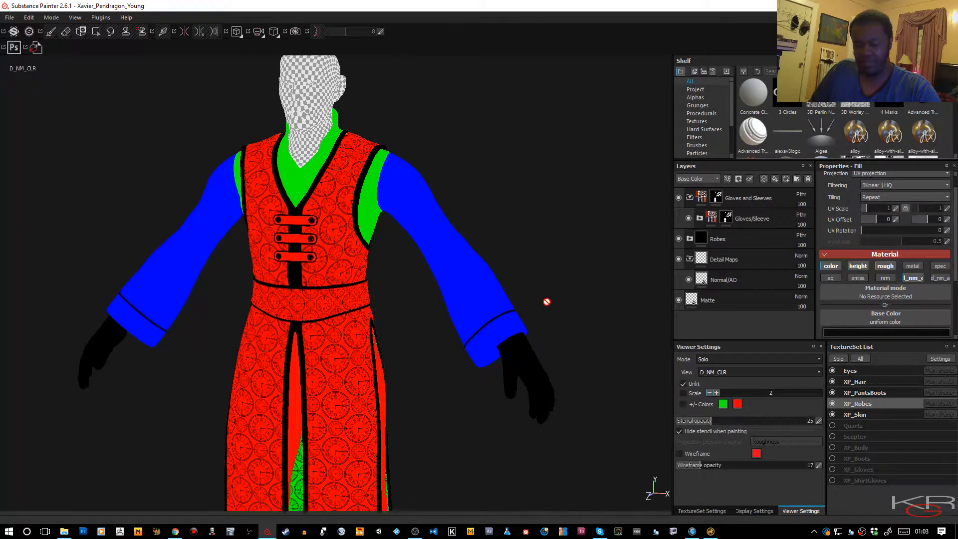
alt+right_drag(549, 327, 509, 270)
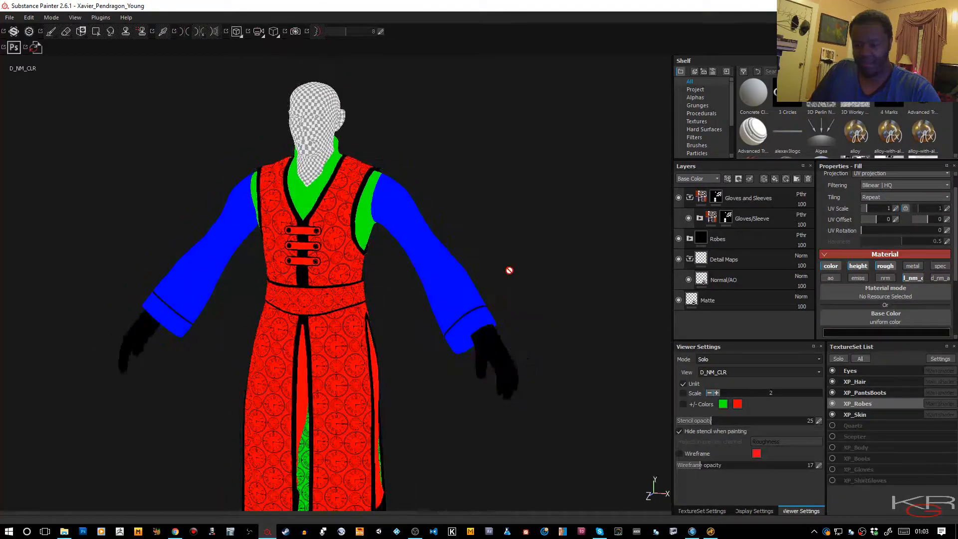
alt+right_drag(495, 327, 539, 255)
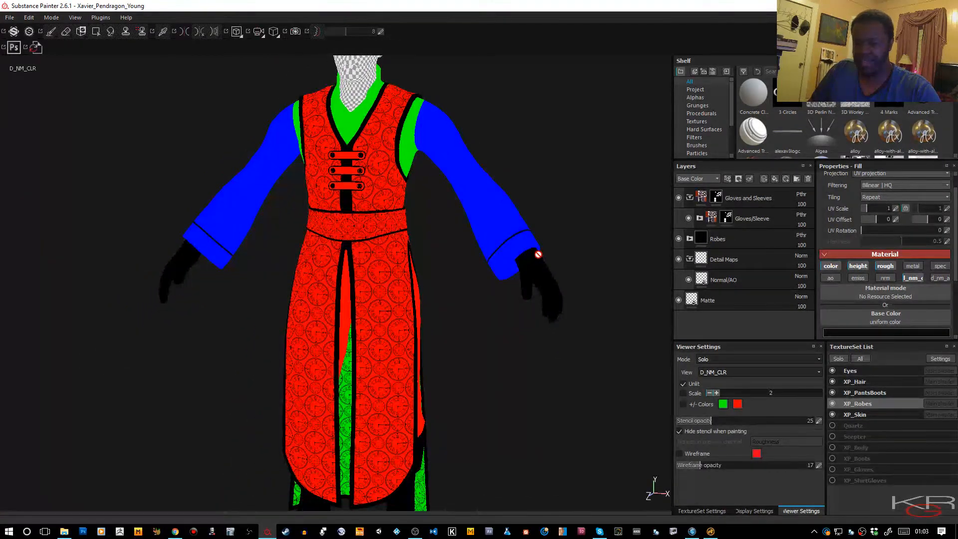
- View the D_NM_A and Base Color channels on the character, and return to the full Material view
alt+drag(535, 259, 529, 262)
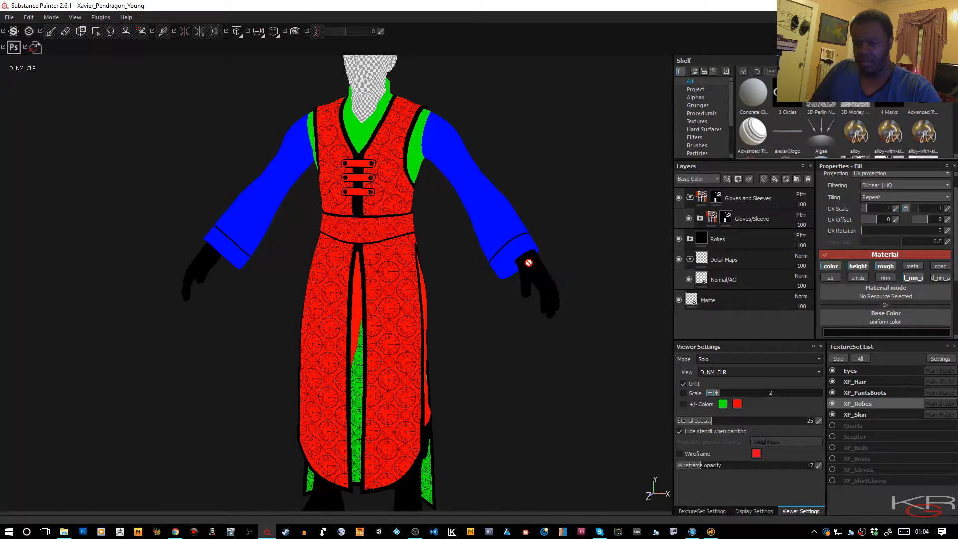
key(c)
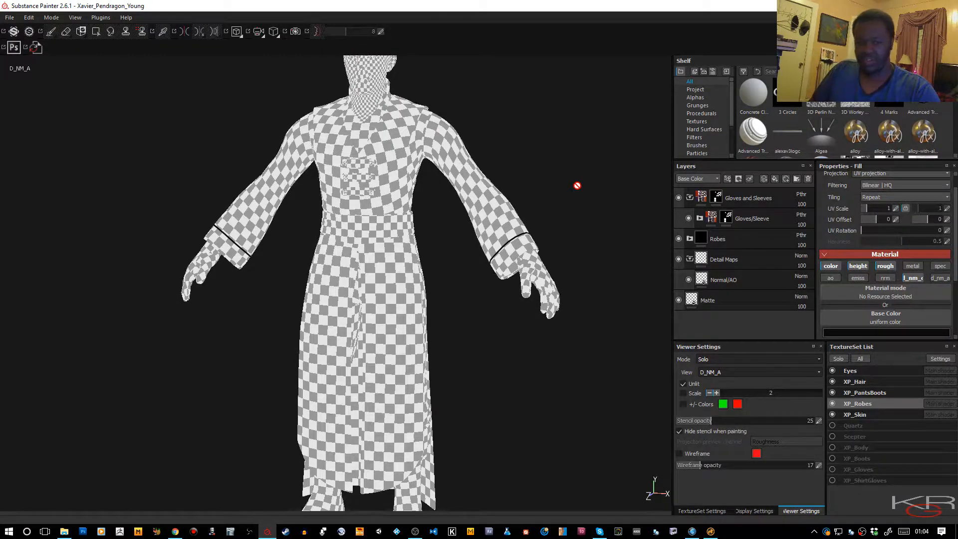
key(c)
key(c)
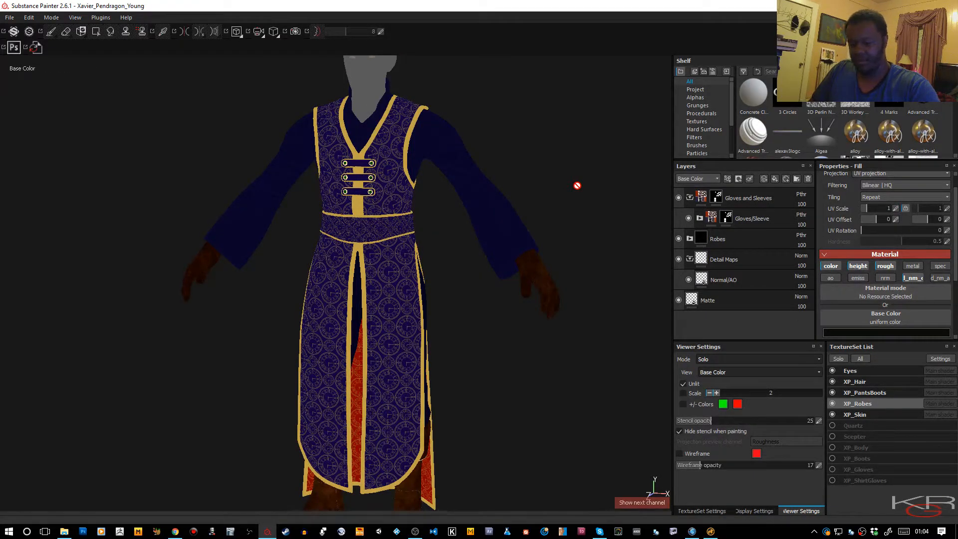
key(m)
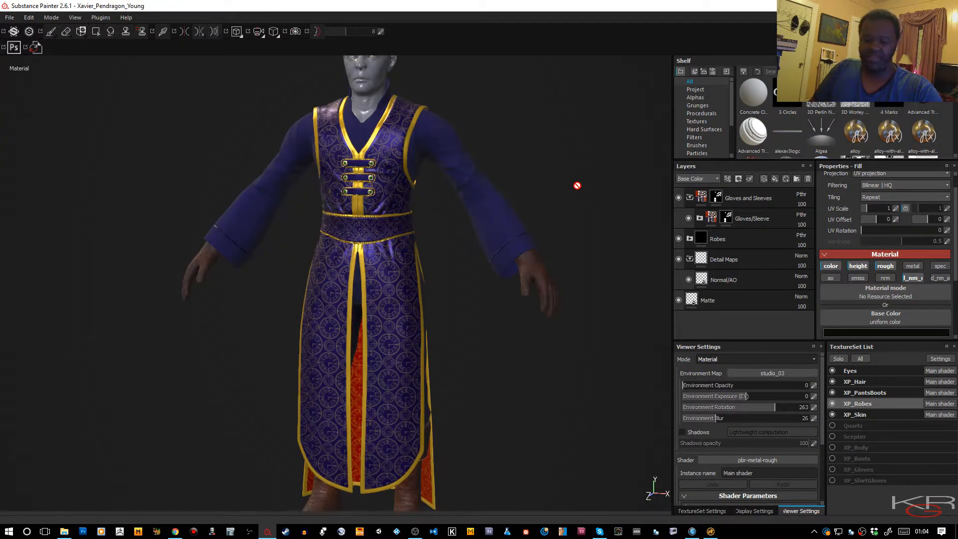
- Examine the robe's upper body and the character's head up close in the Material view
alt+right_drag(475, 150, 506, 335)
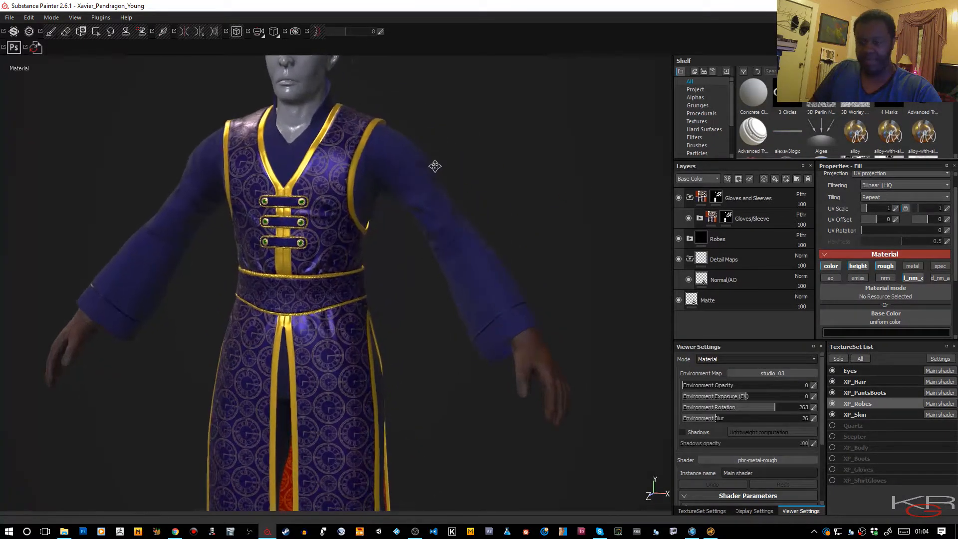
alt+middle_drag(430, 159, 511, 288)
alt+right_drag(511, 269, 520, 304)
alt+middle_drag(494, 190, 519, 292)
alt+right_drag(486, 212, 526, 297)
alt+middle_drag(540, 229, 599, 294)
alt+right_drag(558, 242, 566, 261)
alt+middle_drag(566, 261, 549, 220)
alt+drag(561, 257, 493, 231)
mouse_move(398, 192)
alt+right_down()
mouse_move(397, 204)
mouse_move(422, 211)
mouse_move(421, 251)
alt+right_up()
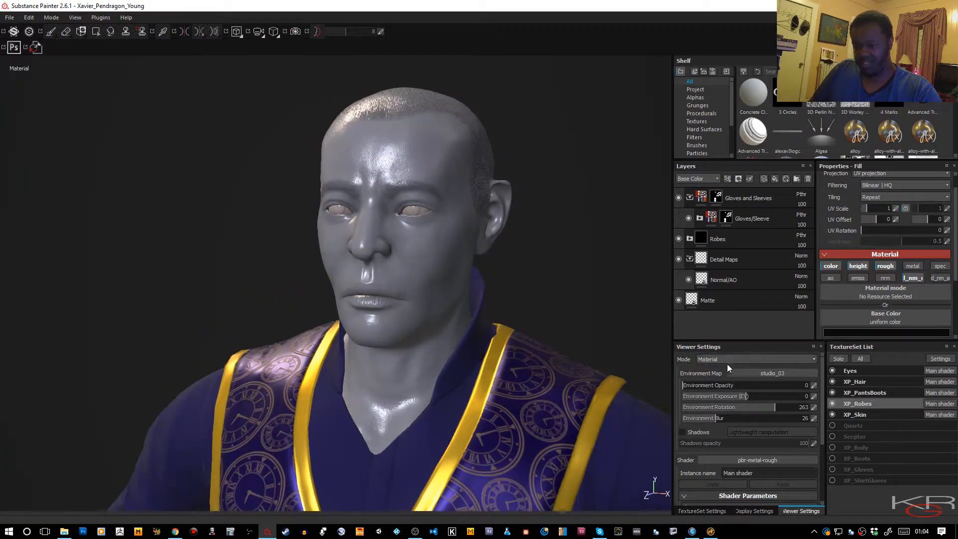
- Select the XP_Skin texture set, isolate it, and show the Eyes set along with it
click(841, 414)
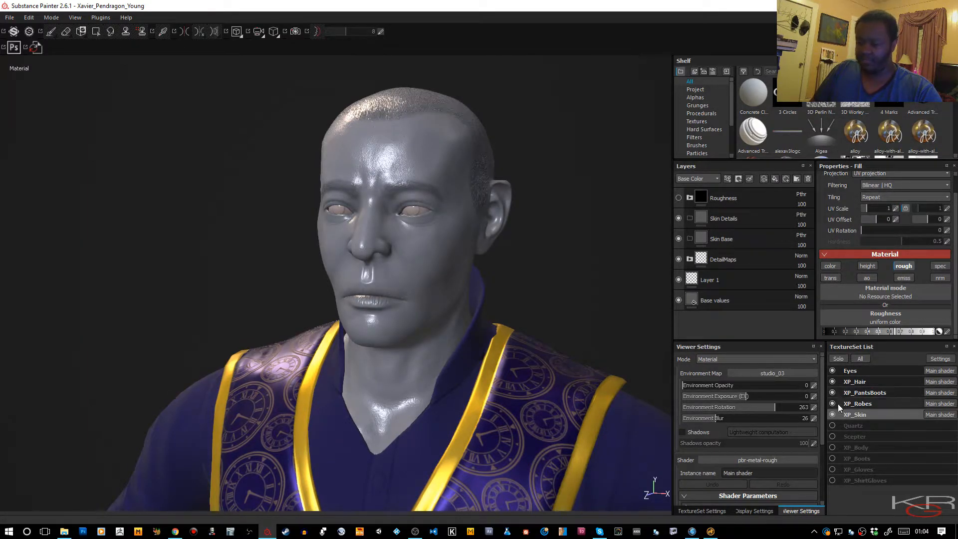
click(839, 360)
click(832, 371)
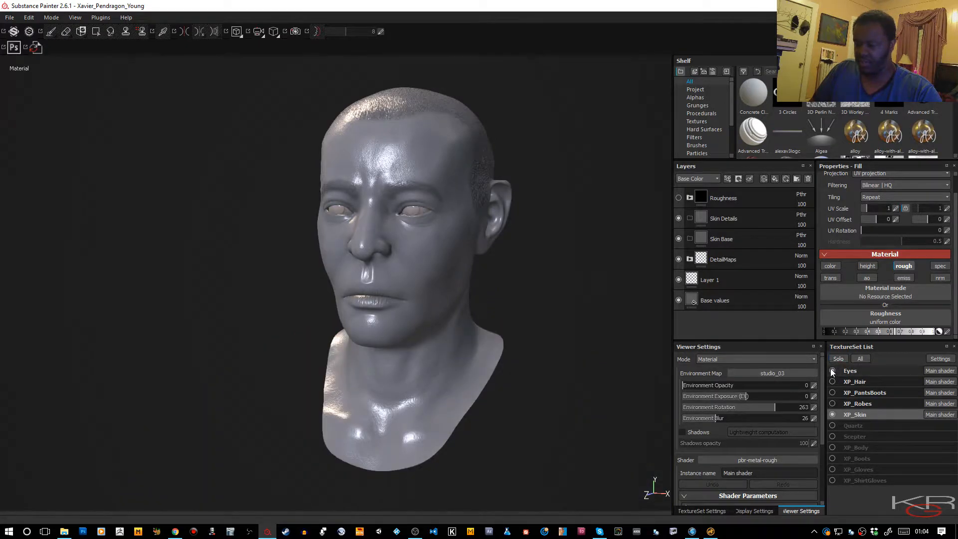
alt+drag(575, 329, 524, 303)
alt+right_drag(524, 303, 550, 353)
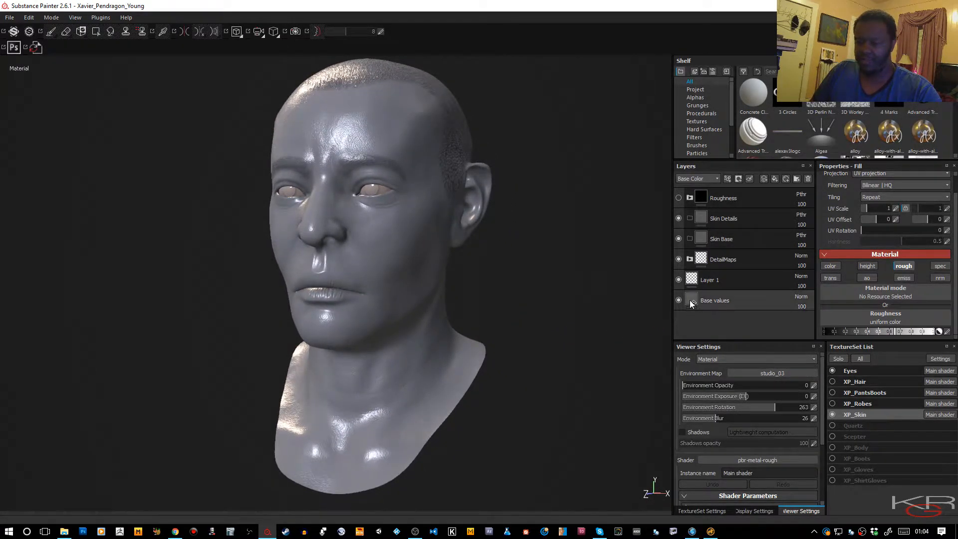
- Raise the Base values layer's roughness to its maximum and check the skin from several angles
click(691, 302)
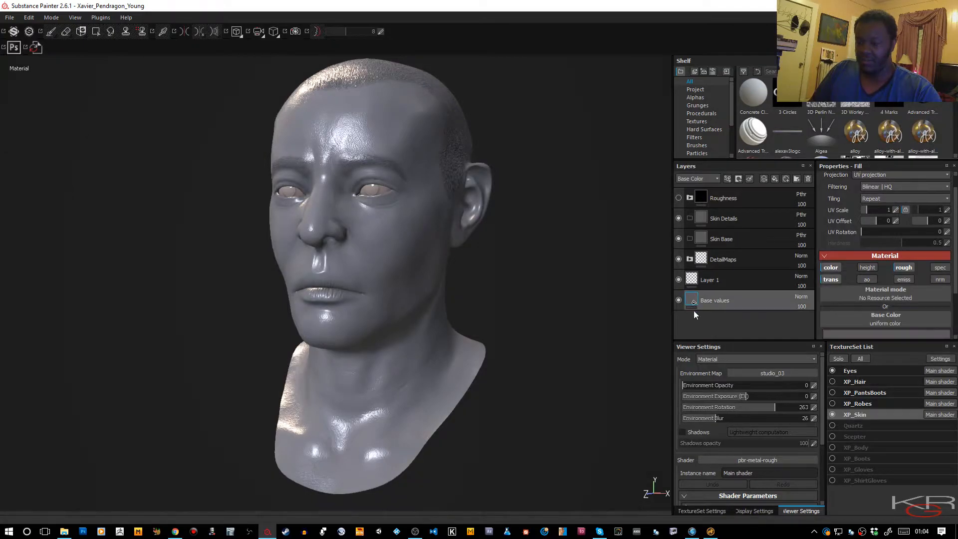
click(901, 268)
scroll(894, 299, down, 1)
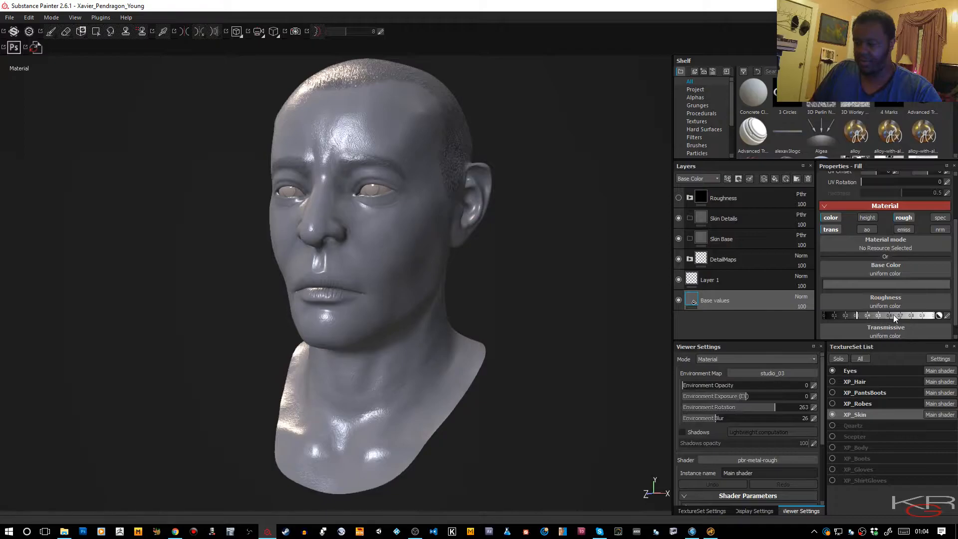
drag(916, 315, 937, 316)
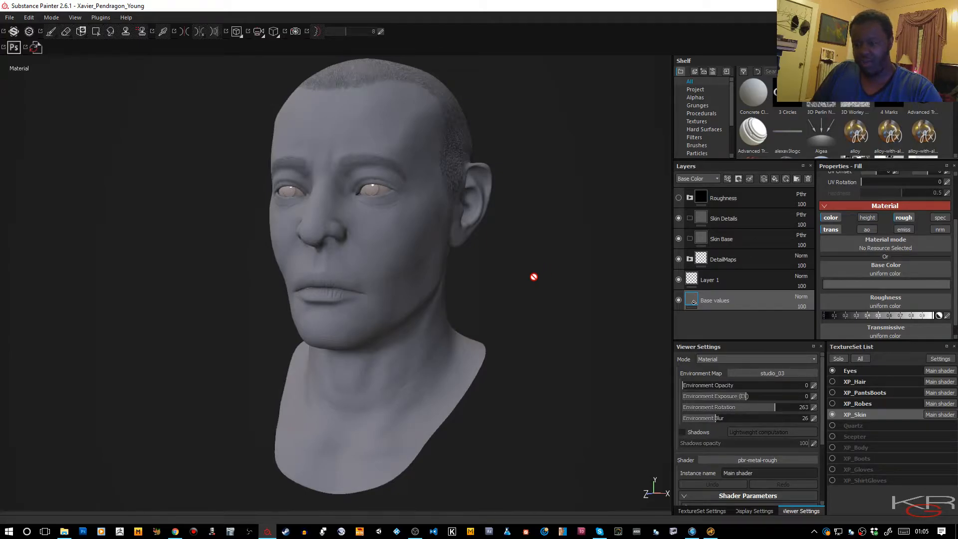
alt+drag(533, 276, 396, 186)
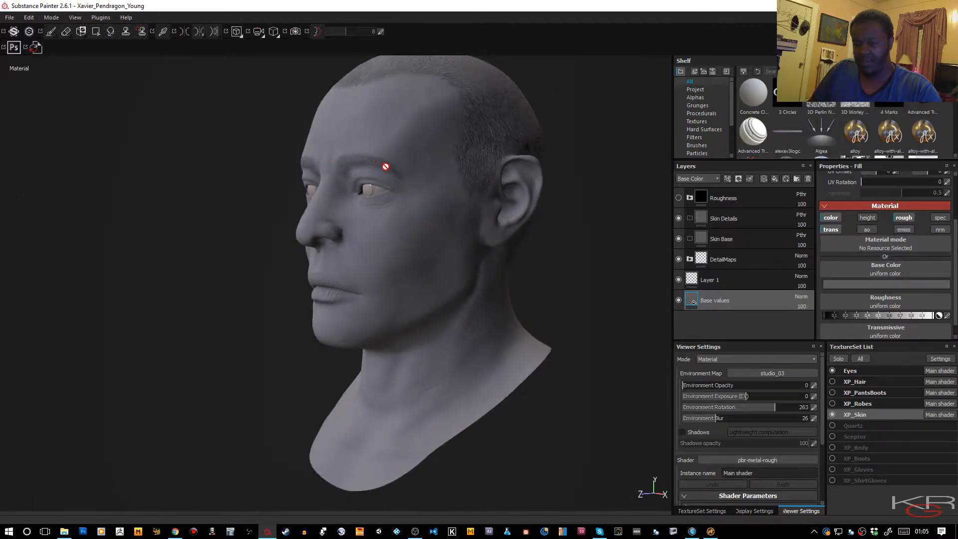
alt+drag(569, 295, 670, 265)
alt+drag(513, 293, 554, 302)
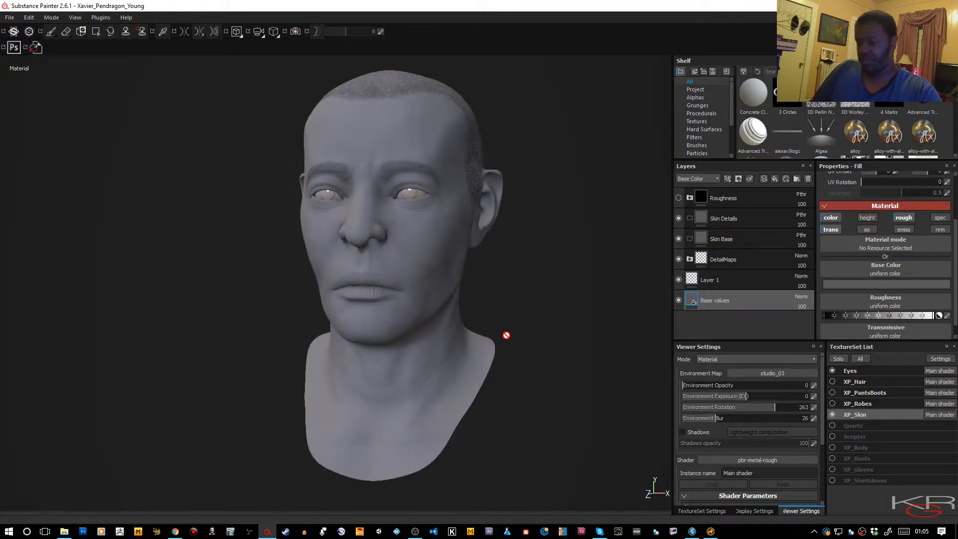
- Search the smart materials for "skin" and add Skin Face inside the Skin Base folder
click(741, 243)
scroll(702, 118, down, 3)
click(704, 129)
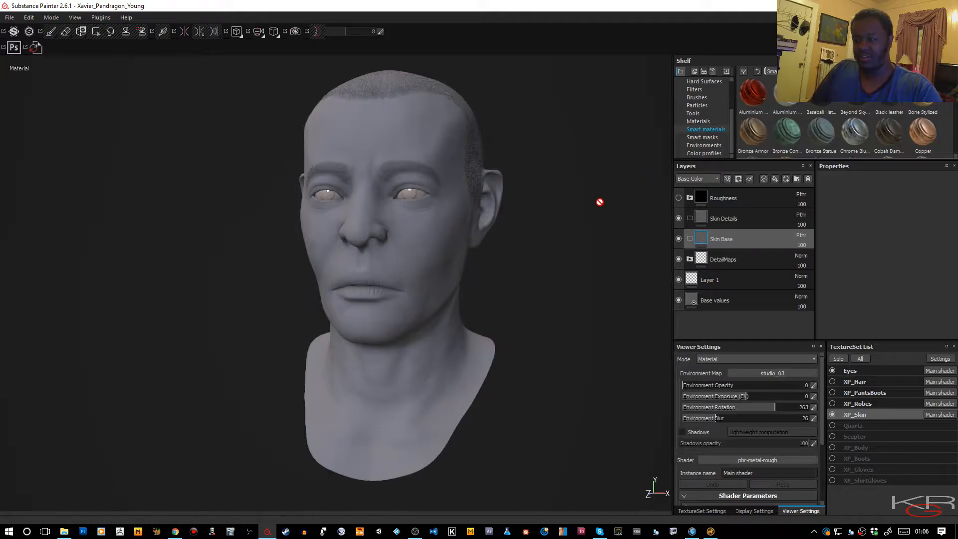
mouse_move(576, 227)
alt+mouse_down()
mouse_move(569, 216)
mouse_move(629, 225)
mouse_move(541, 218)
mouse_move(561, 220)
alt+mouse_up()
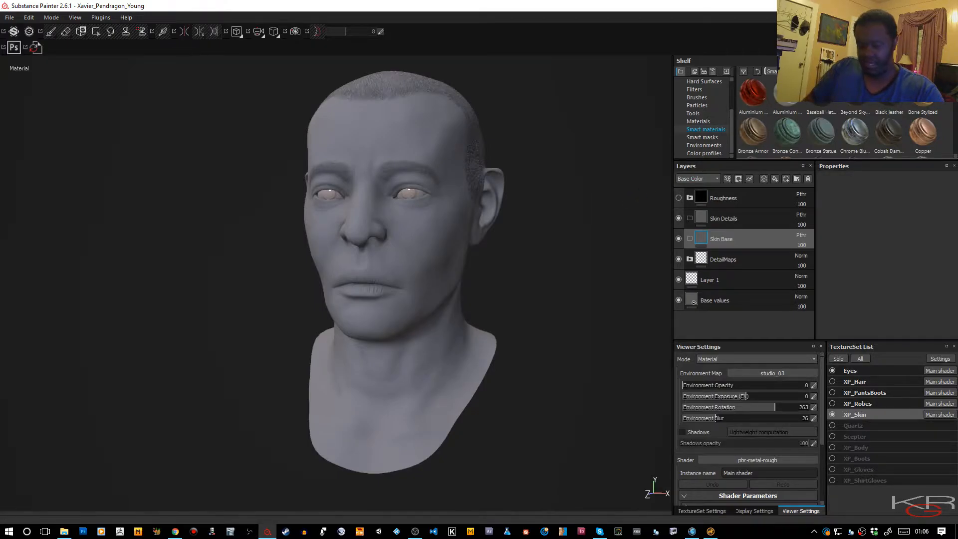
text(skin)
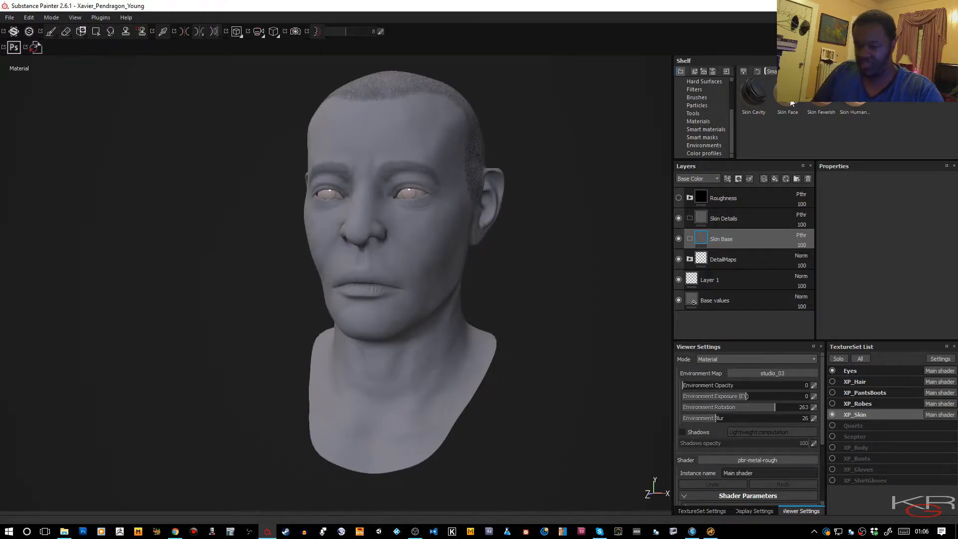
mouse_move(792, 103)
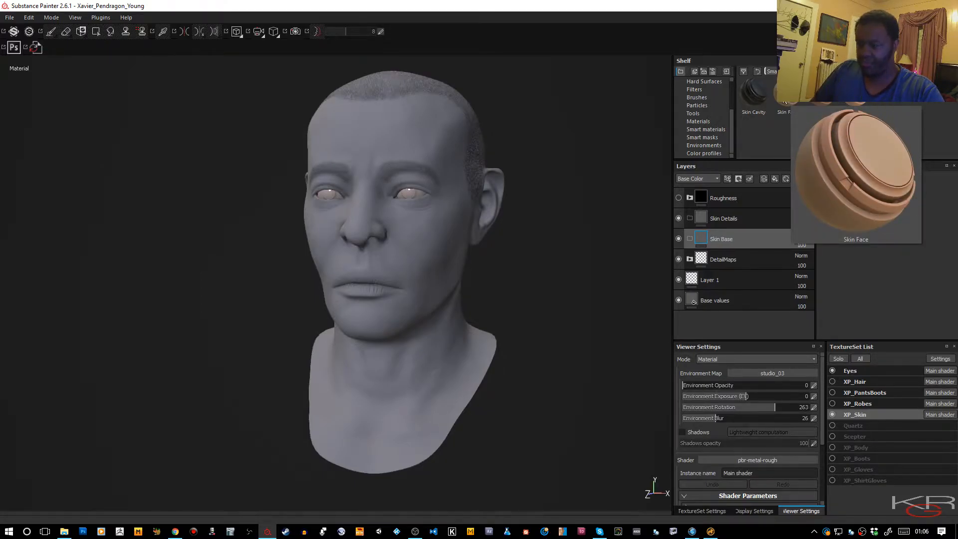
drag(785, 102, 735, 241)
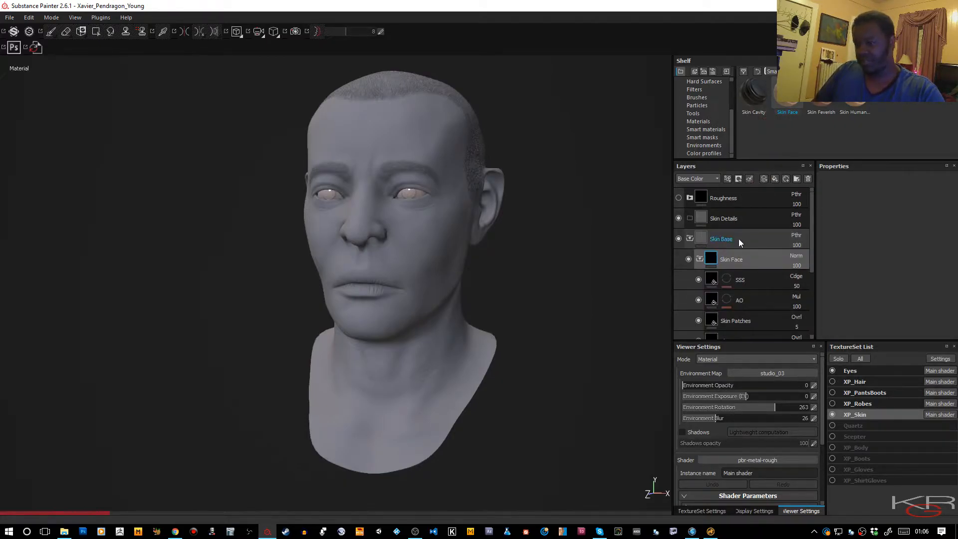
- Deactivate the viewport's post effects and check the head's skin without them
click(709, 510)
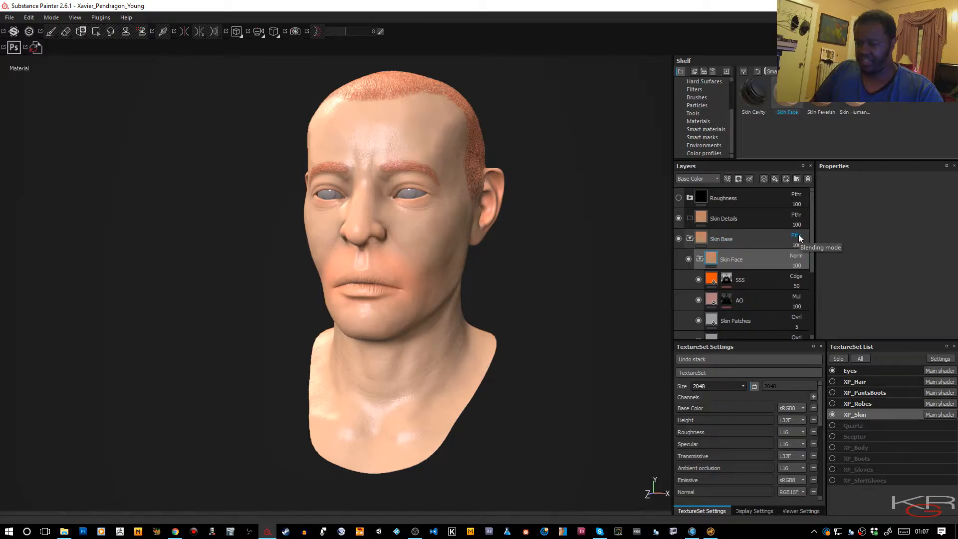
alt+right_drag(549, 220, 539, 264)
mouse_move(539, 265)
alt+mouse_down()
mouse_move(654, 267)
mouse_move(529, 259)
mouse_move(544, 260)
alt+mouse_up()
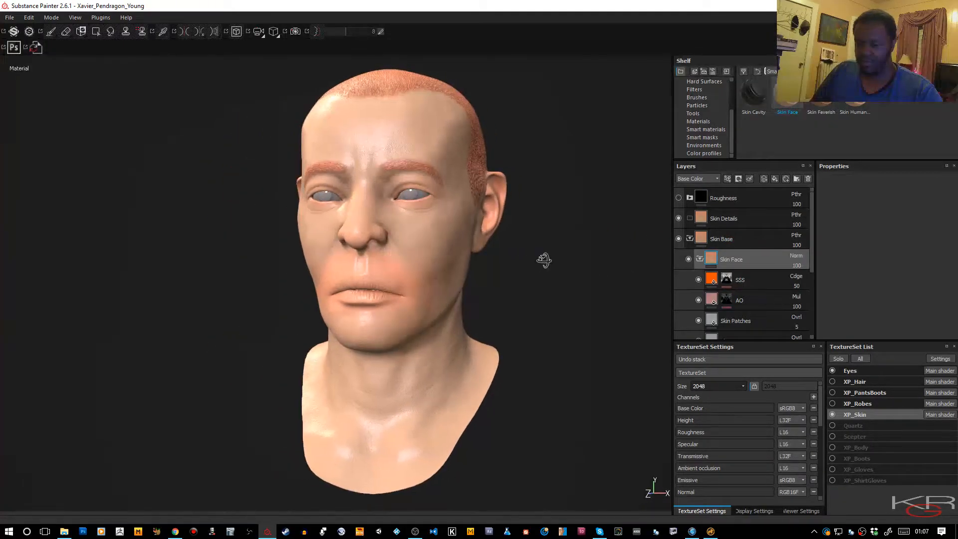
click(788, 510)
scroll(754, 469, up, 3)
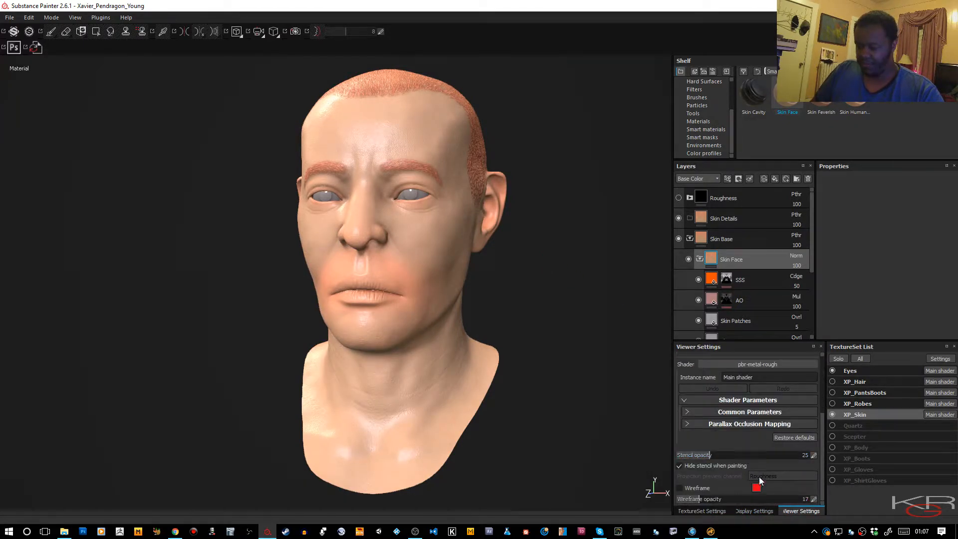
click(765, 510)
click(720, 414)
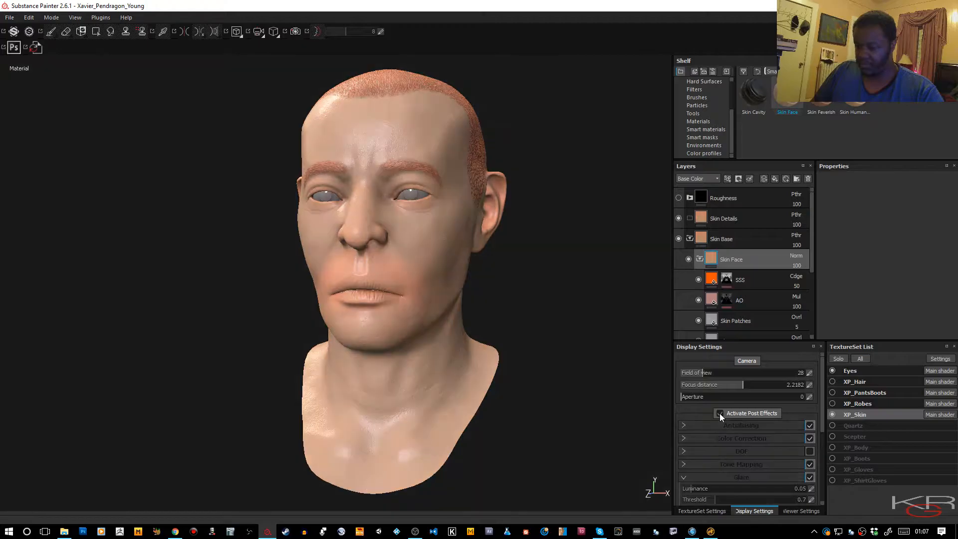
alt+drag(524, 295, 597, 279)
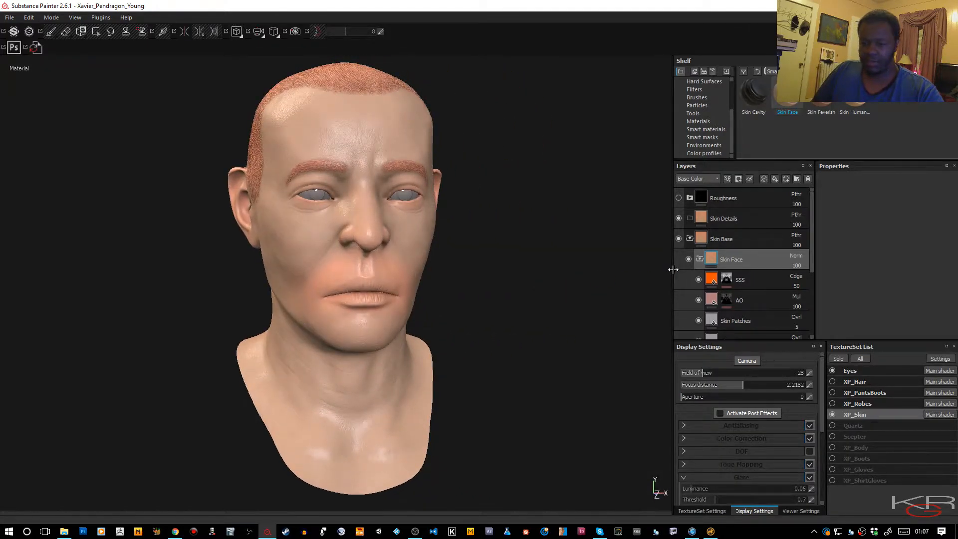
- Disable the height, roughness, specular and normal channels on the Base Skin layer, keeping only color
scroll(756, 250, down, 3)
click(761, 274)
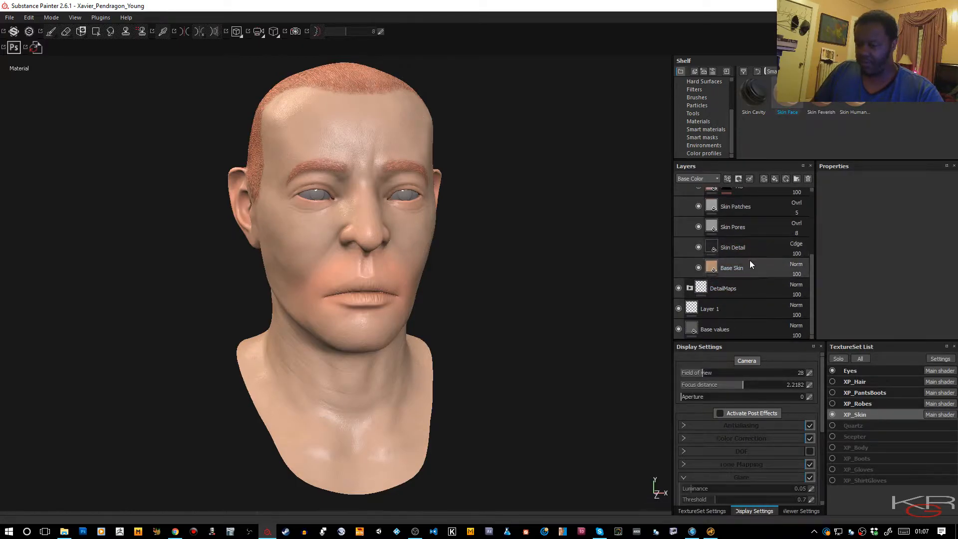
click(755, 271)
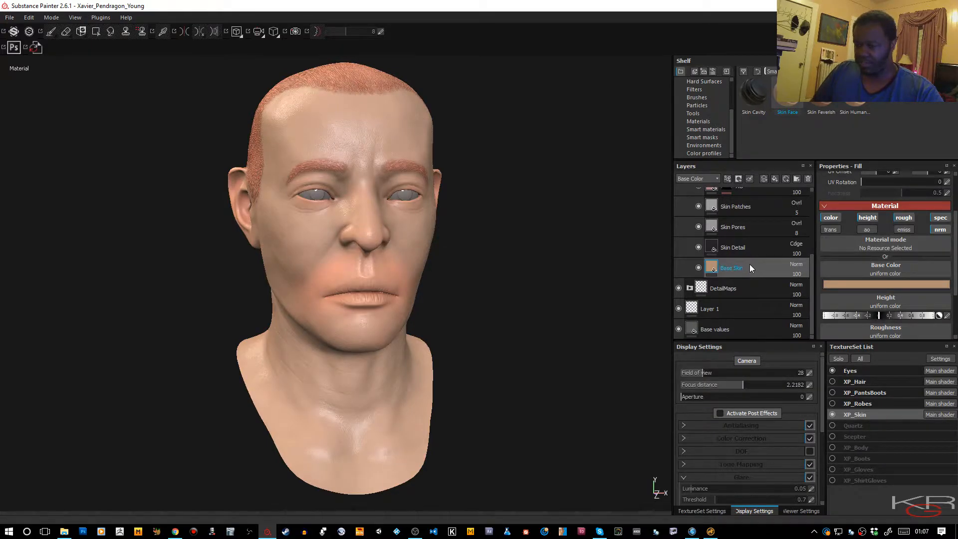
scroll(855, 274, down, 2)
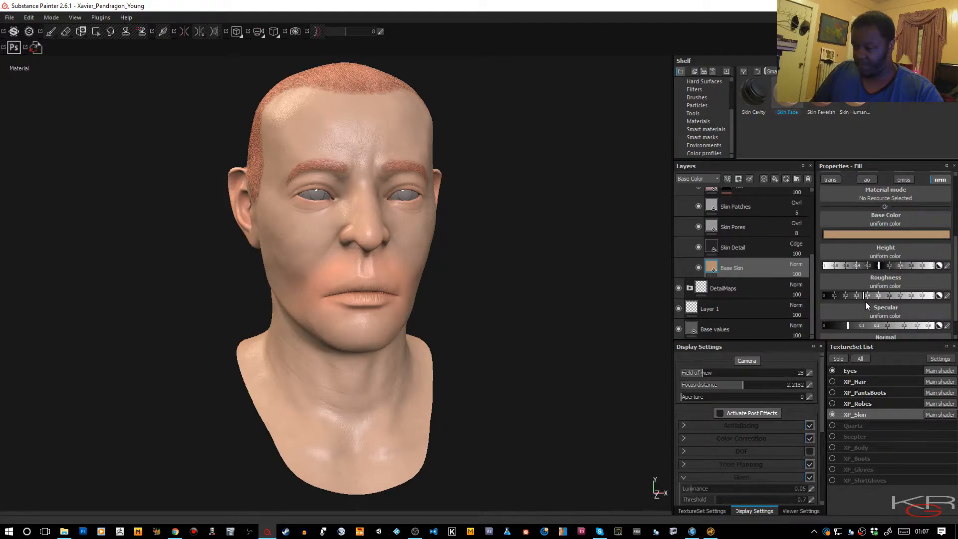
scroll(911, 280, up, 2)
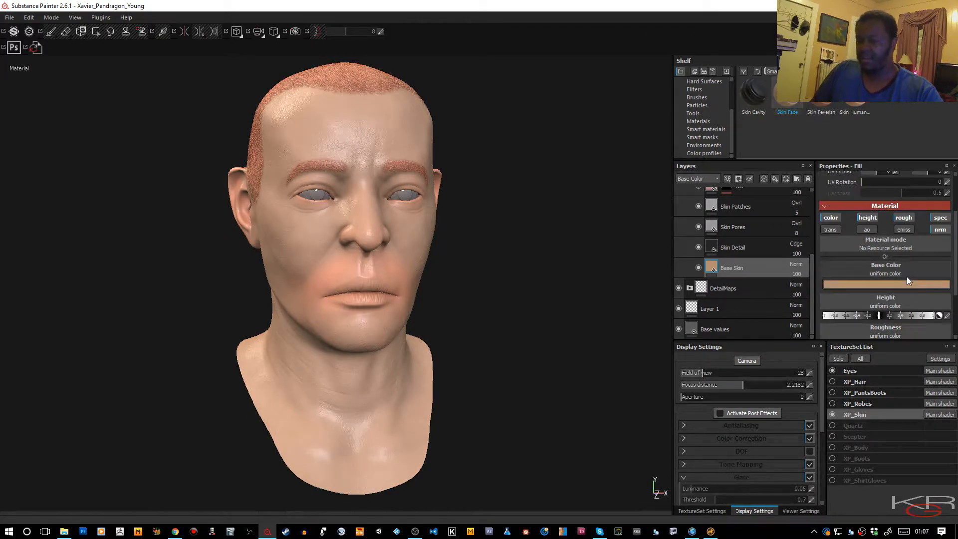
click(940, 217)
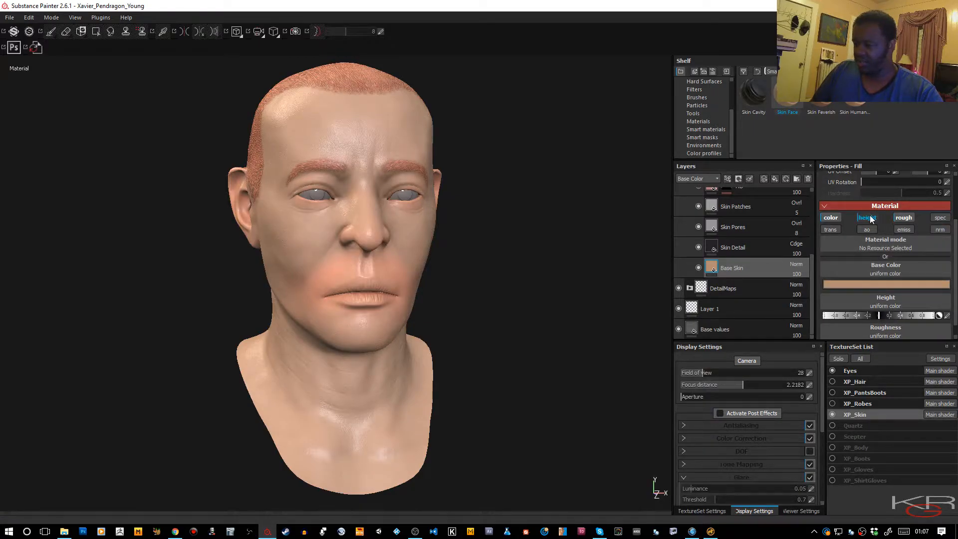
click(870, 218)
click(901, 234)
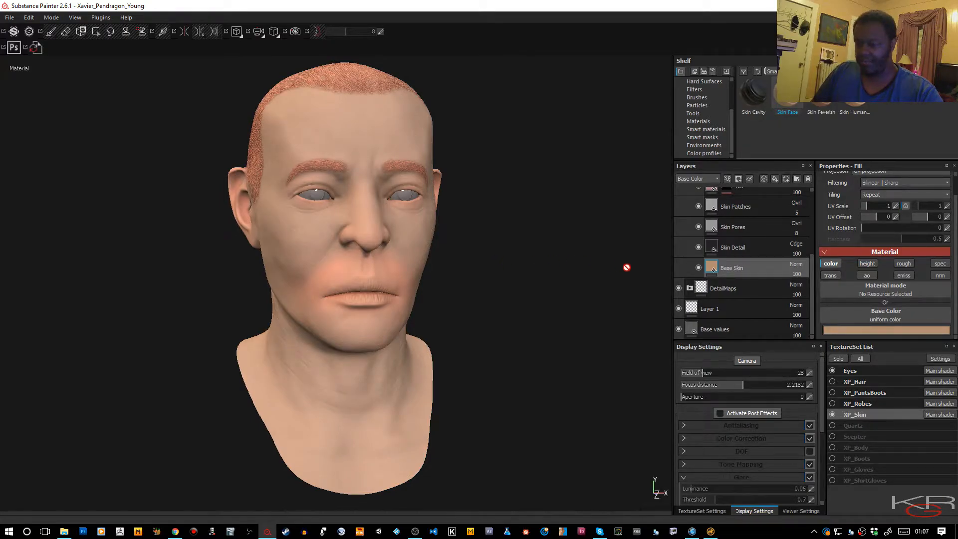
- Select the Skin Detail layer and examine the face's Base Color channel up close and from several angles
click(745, 247)
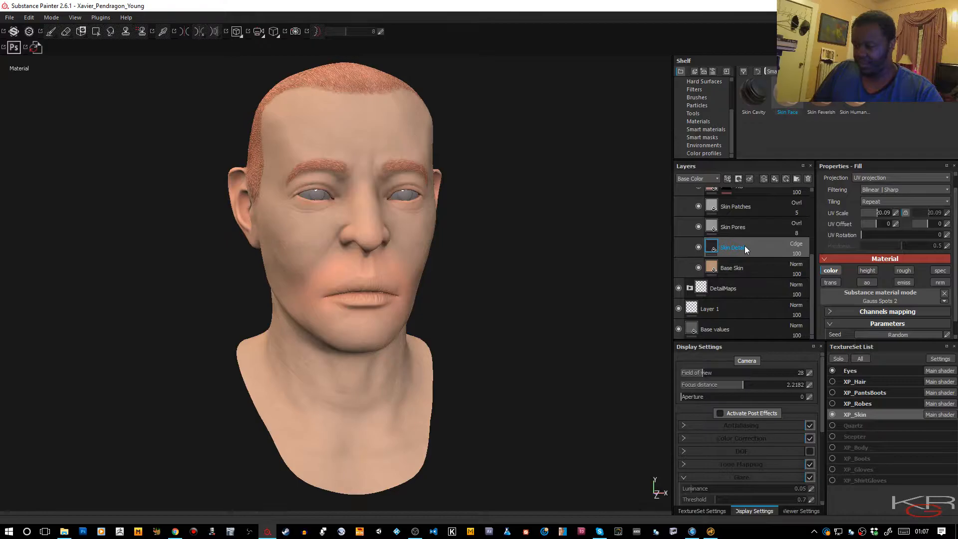
scroll(846, 255, down, 1)
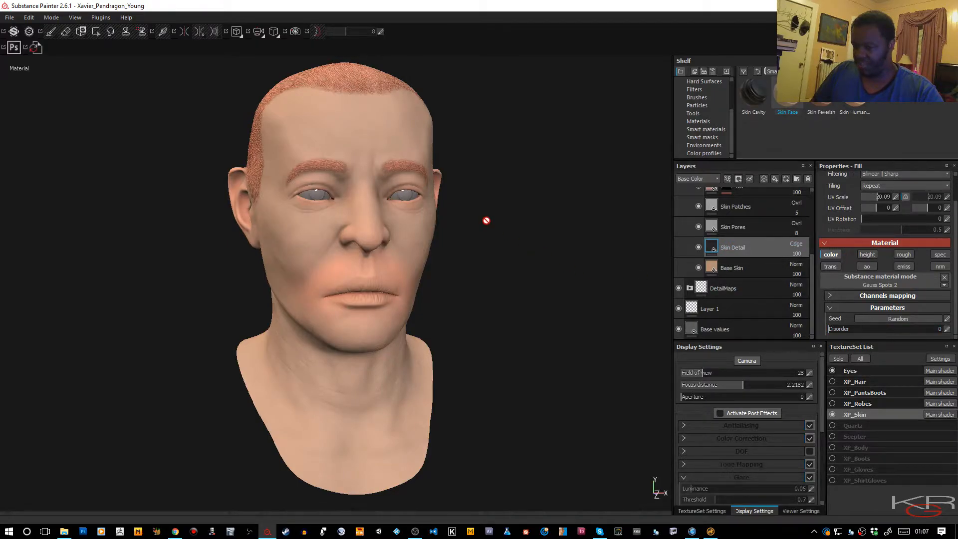
alt+right_drag(355, 126, 385, 188)
key(c)
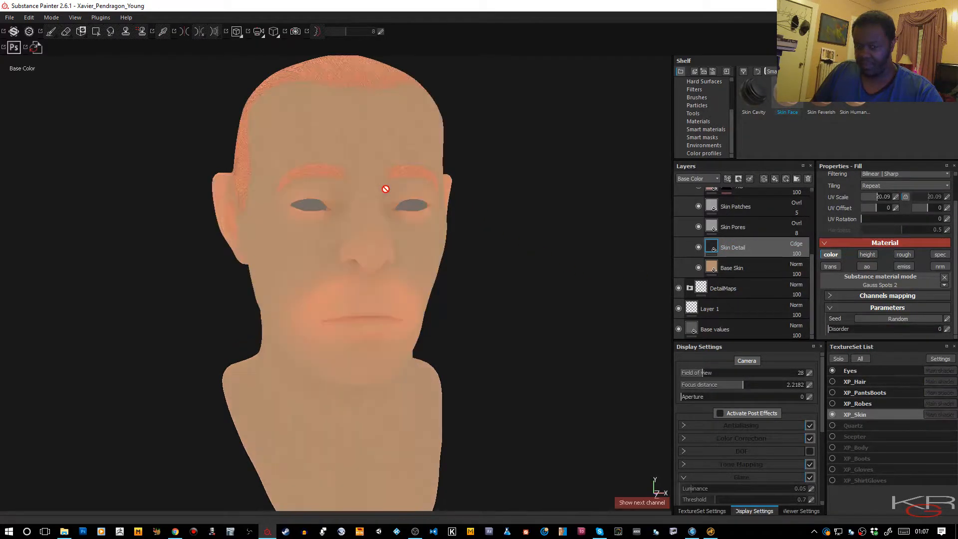
alt+right_drag(331, 126, 453, 362)
alt+right_drag(374, 183, 435, 357)
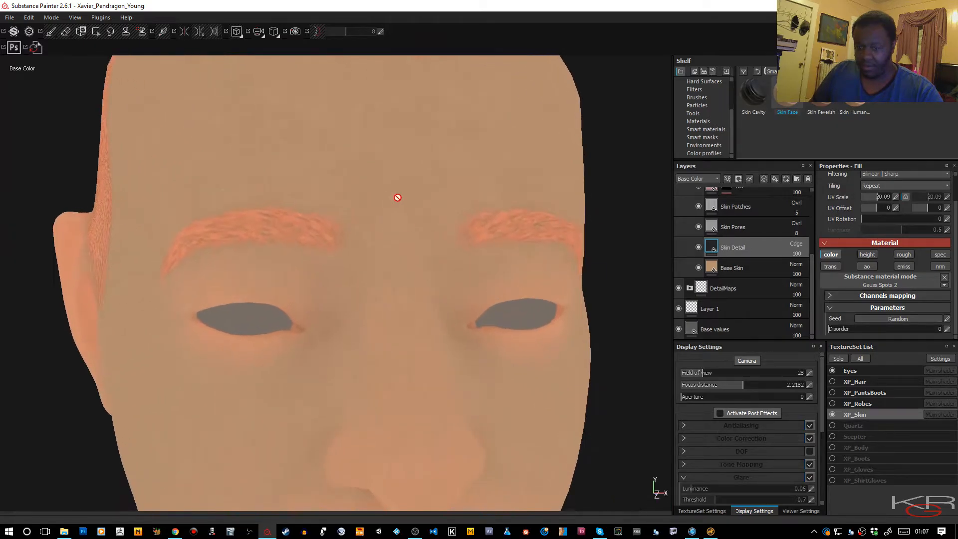
alt+right_drag(397, 197, 425, 270)
alt+drag(426, 270, 450, 275)
alt+right_drag(452, 323, 389, 297)
alt+drag(389, 296, 408, 196)
alt+middle_drag(409, 197, 383, 214)
alt+drag(368, 291, 378, 278)
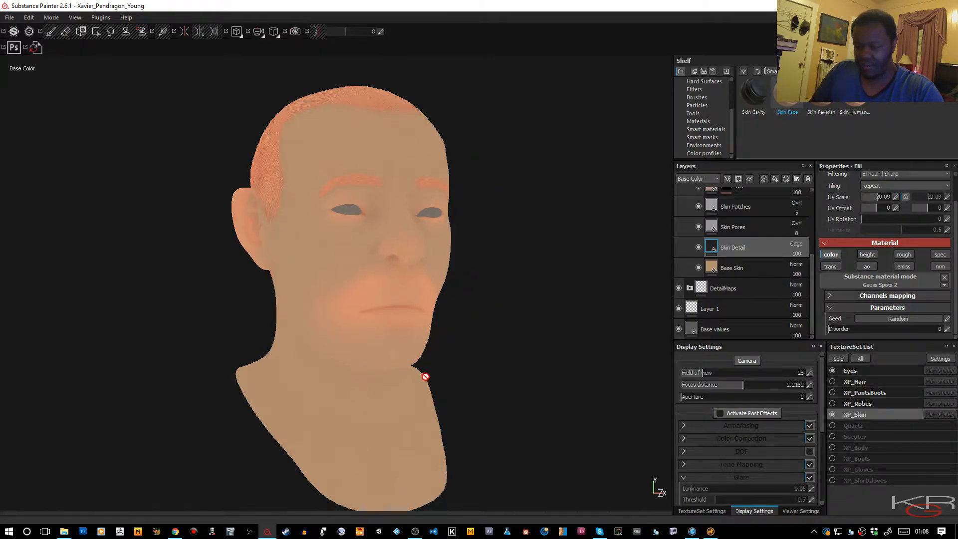
- Hide the Skin Pores layer and compare the face in the full material view
middle_drag(428, 380, 440, 369)
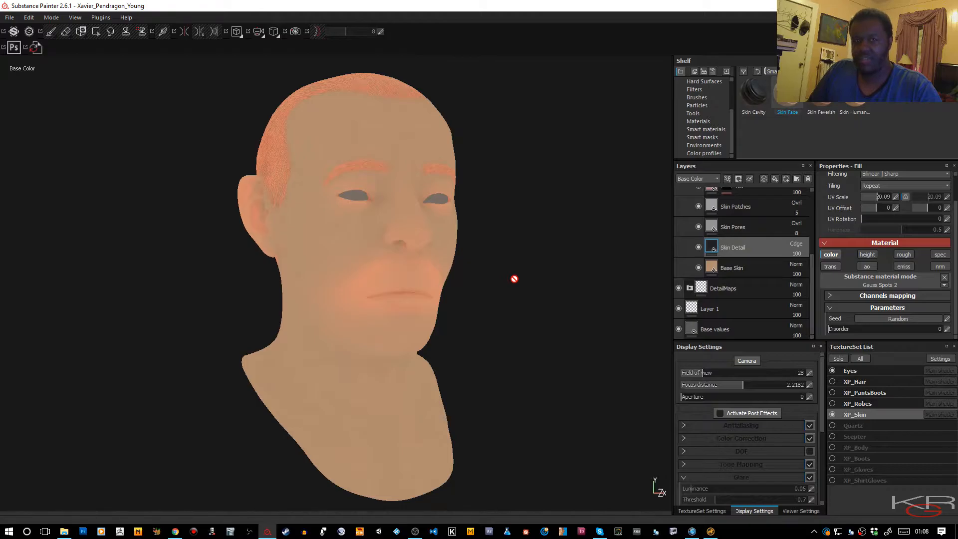
click(726, 229)
scroll(725, 230, up, 2)
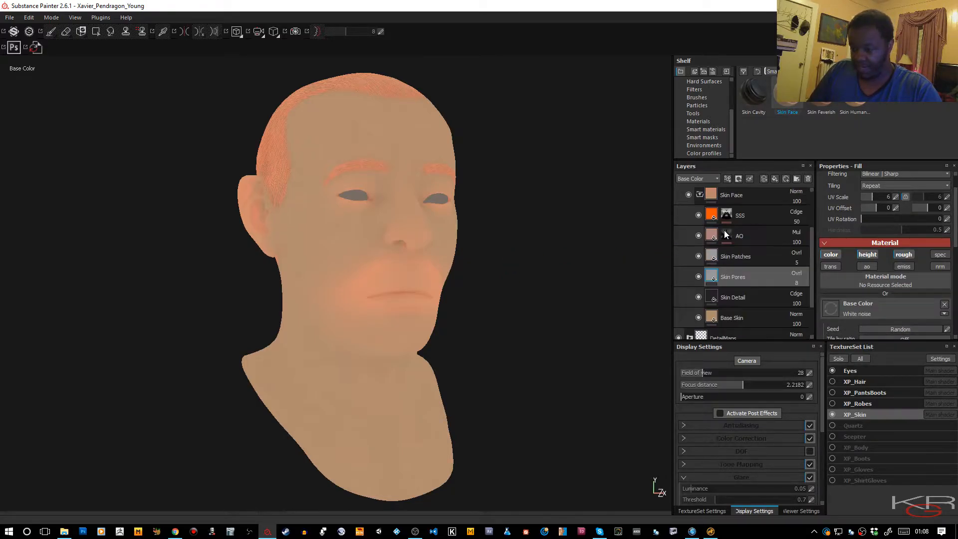
key(m)
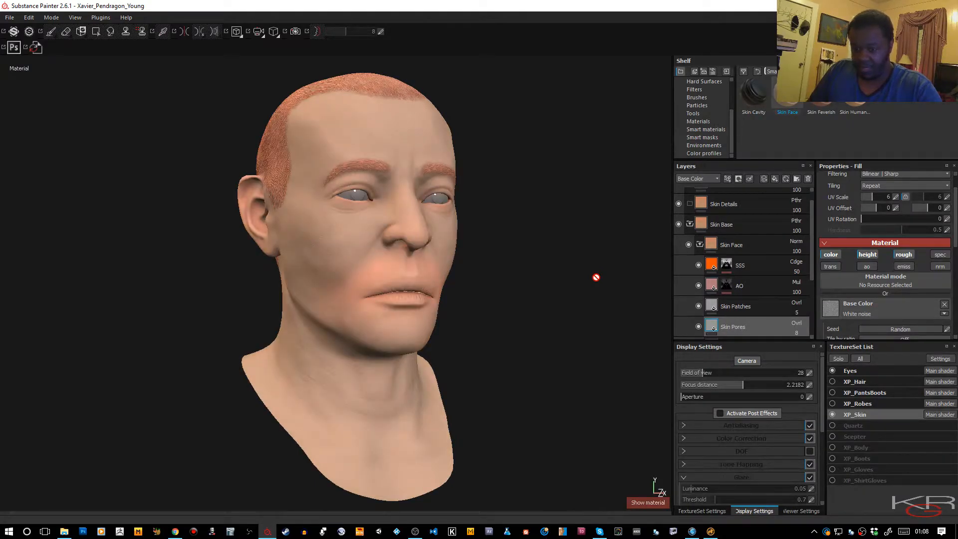
scroll(414, 248, up, 6)
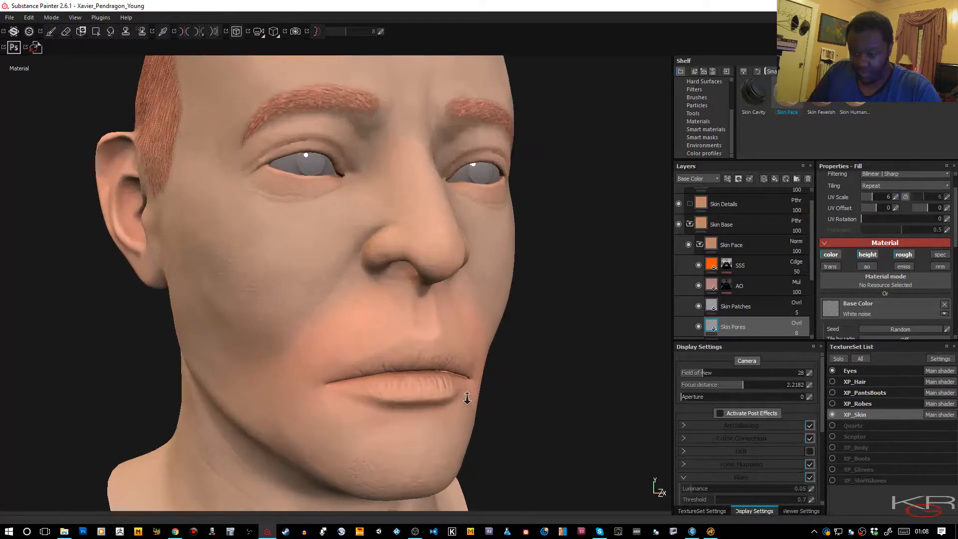
scroll(739, 269, down, 1)
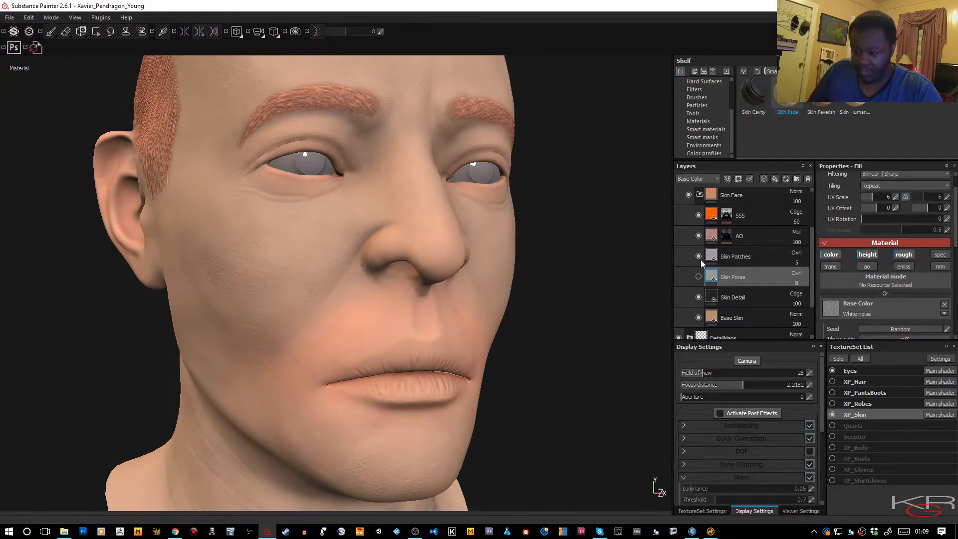
alt+right_drag(565, 351, 543, 195)
alt+middle_drag(543, 195, 522, 232)
mouse_move(522, 232)
alt+mouse_down()
mouse_move(532, 220)
mouse_move(520, 218)
alt+mouse_up()
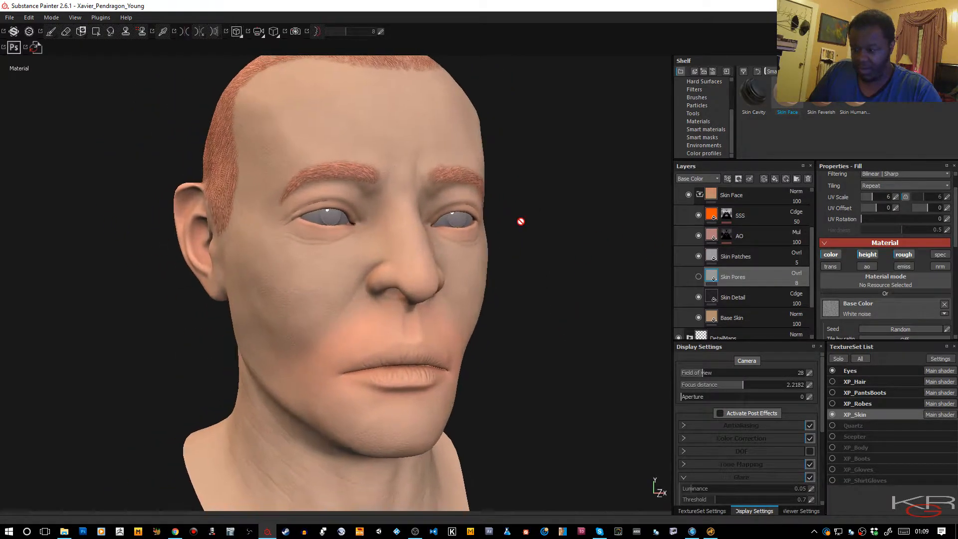
- Set the AO layer's base color to pure red (1.000, 0.000, 0.000) and check it in the Base Color channel
click(711, 237)
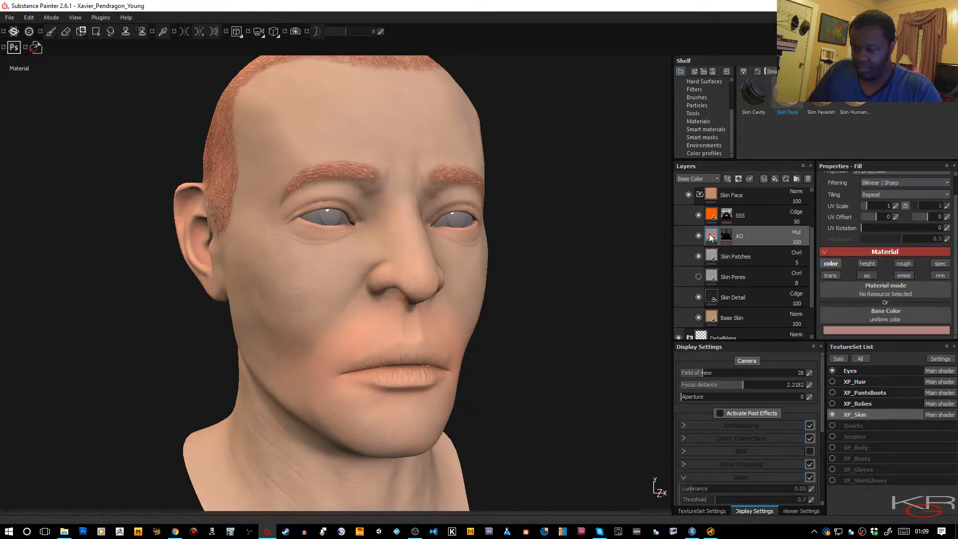
click(885, 331)
drag(909, 313, 881, 300)
click(645, 320)
key(c)
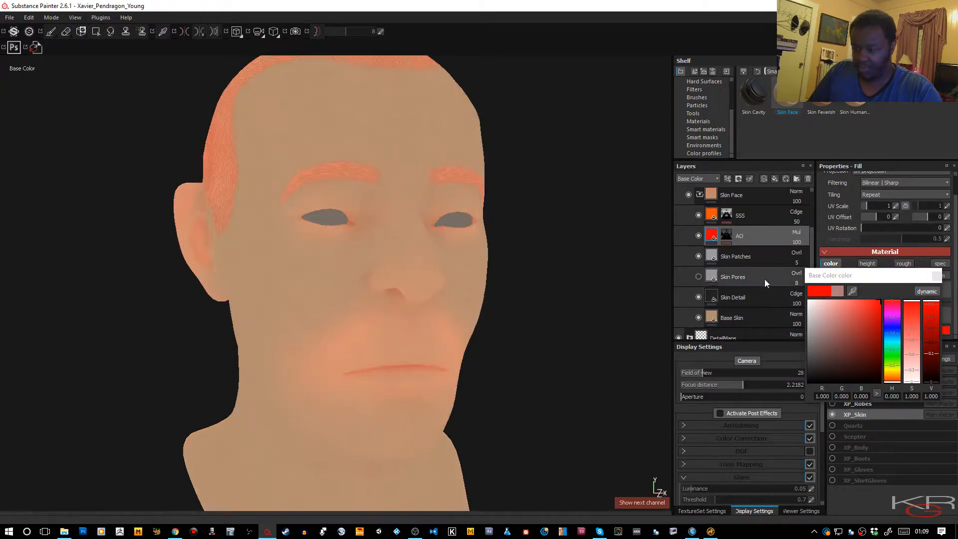
click(936, 278)
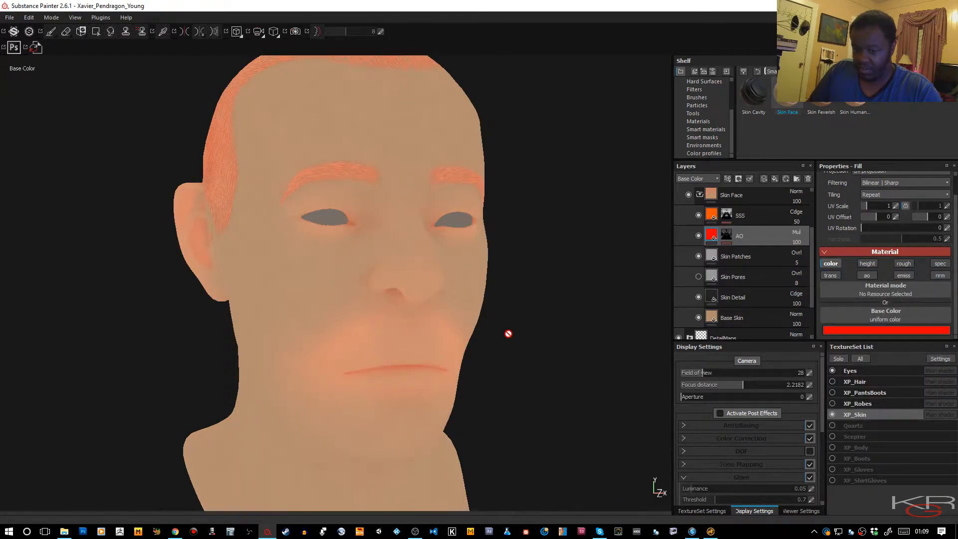
alt+drag(537, 353, 553, 325)
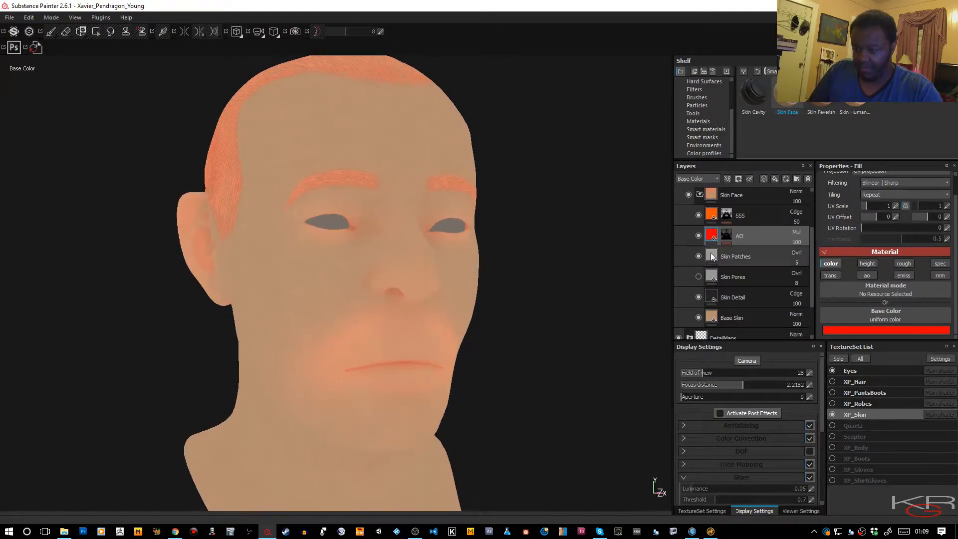
- Hide the SSS layer and check the head's base color from the front without it
click(775, 216)
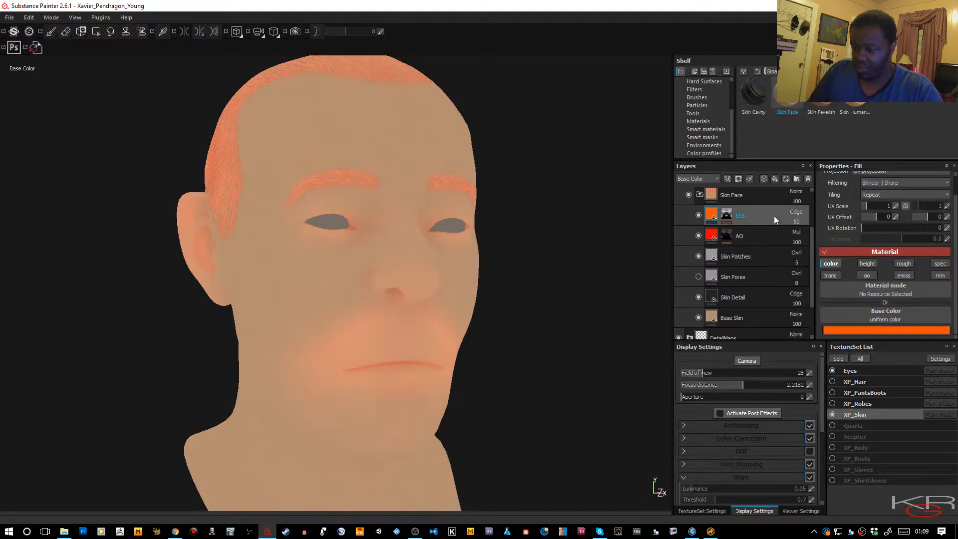
click(699, 216)
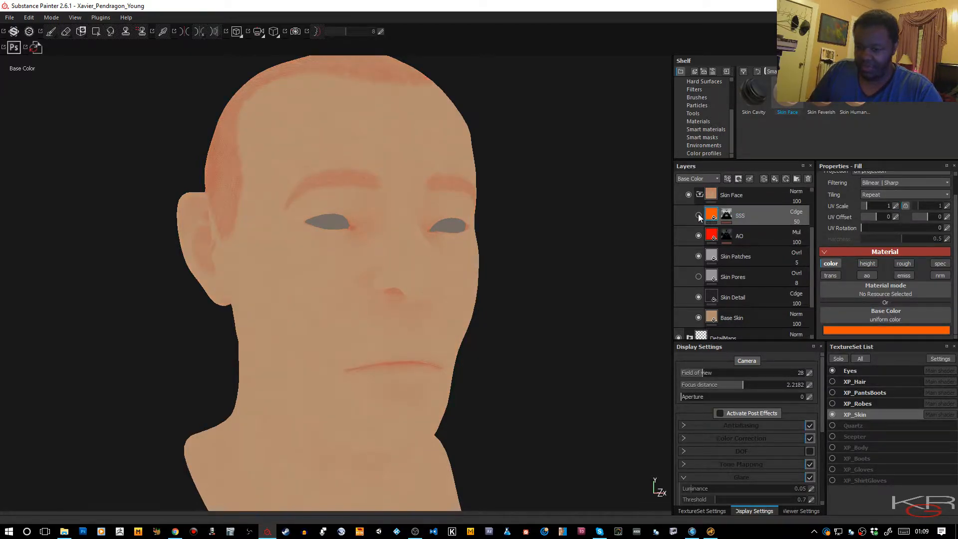
alt+drag(534, 330, 531, 310)
alt+right_drag(531, 310, 519, 183)
alt+drag(520, 183, 574, 338)
alt+middle_drag(574, 338, 569, 310)
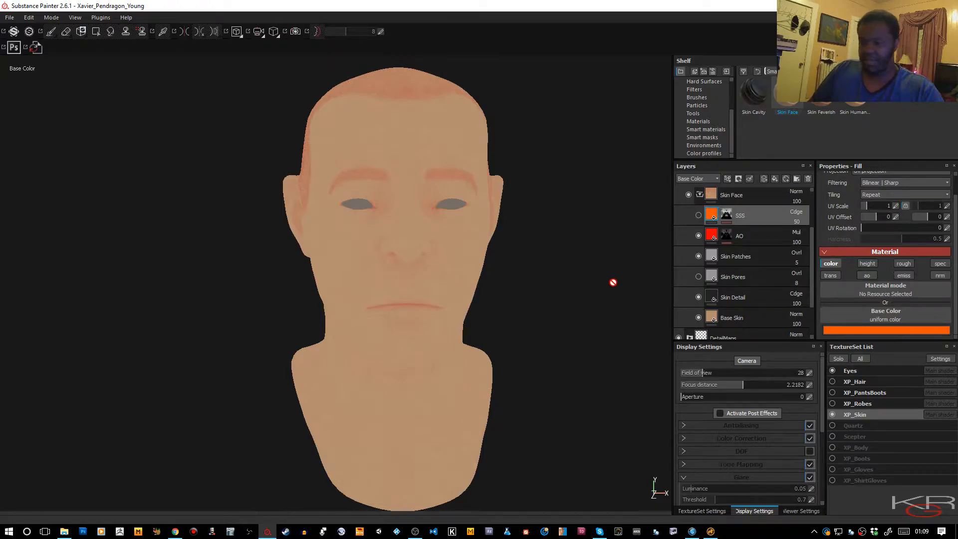
- Set the Skin Face folder's blend mode to Passthrough and check the head from the side and front
scroll(773, 254, up, 1)
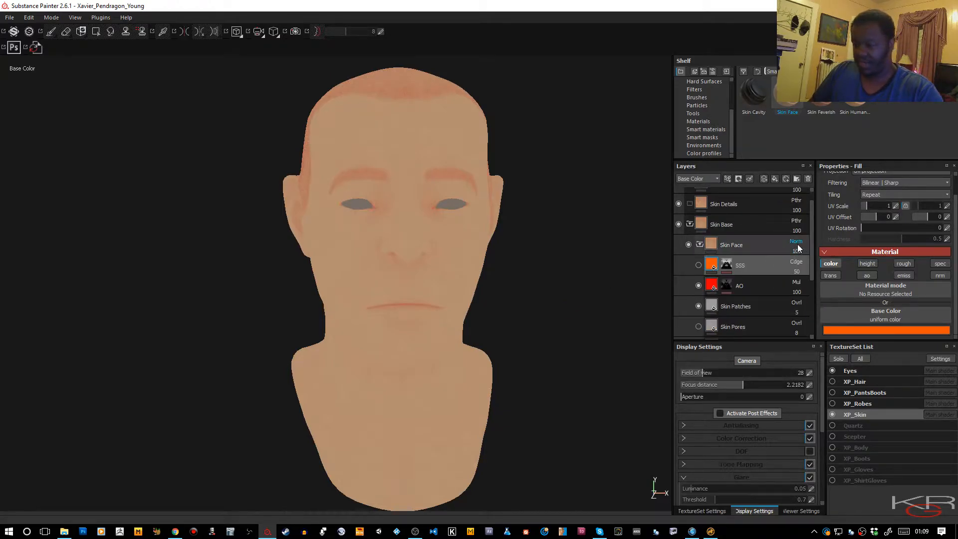
click(797, 244)
click(804, 14)
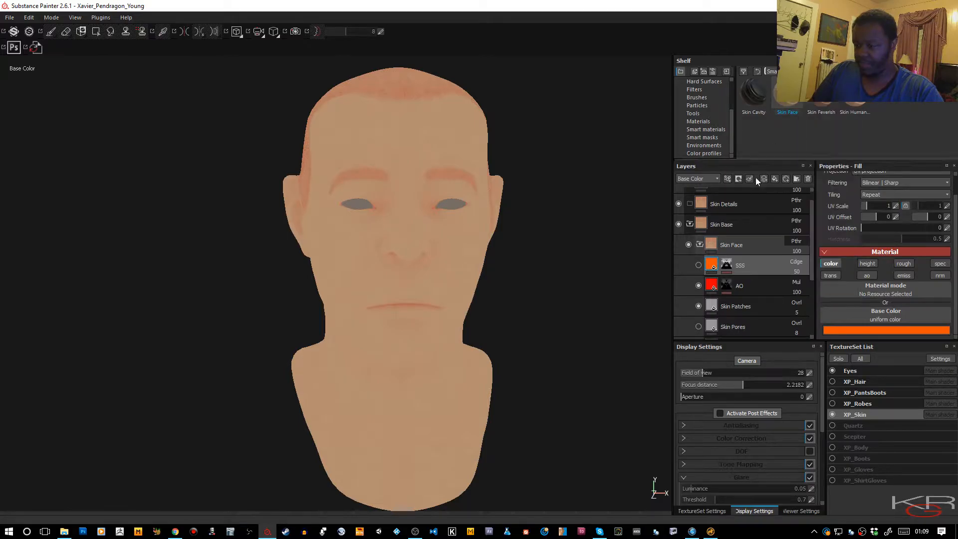
mouse_move(565, 239)
alt+mouse_down()
mouse_move(548, 253)
mouse_move(622, 289)
mouse_move(558, 242)
alt+mouse_up()
alt+middle_drag(558, 242, 557, 262)
alt+drag(557, 263, 441, 193)
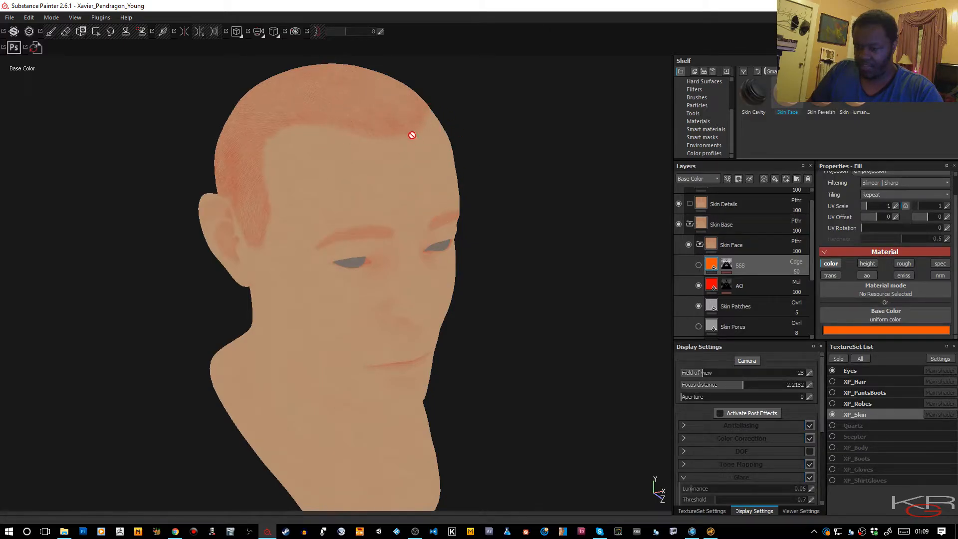
mouse_move(545, 257)
alt+mouse_down()
mouse_move(554, 258)
mouse_move(509, 241)
mouse_move(505, 208)
mouse_move(493, 224)
alt+mouse_up()
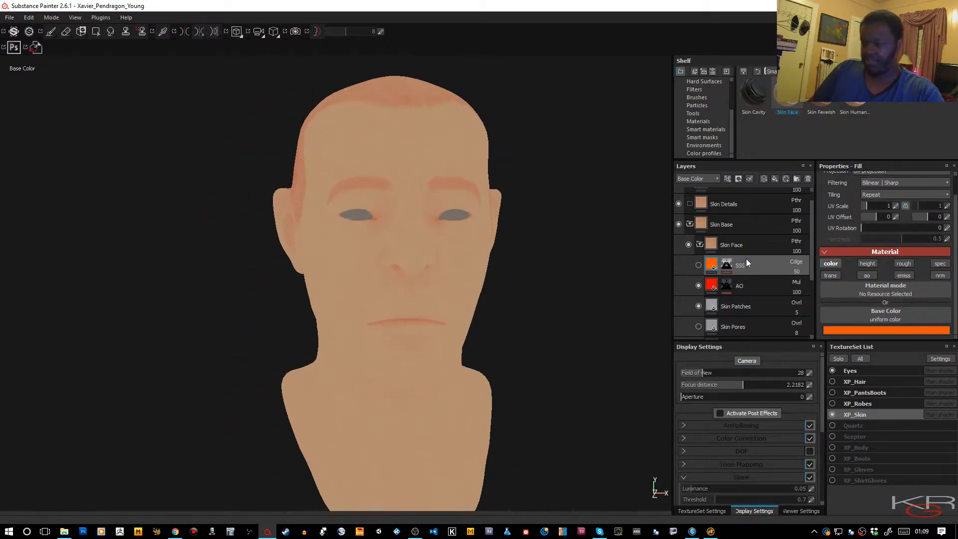
- Add a fill layer directly above the Skin Face folder and name it "Skin Mottling (Red)"
click(759, 251)
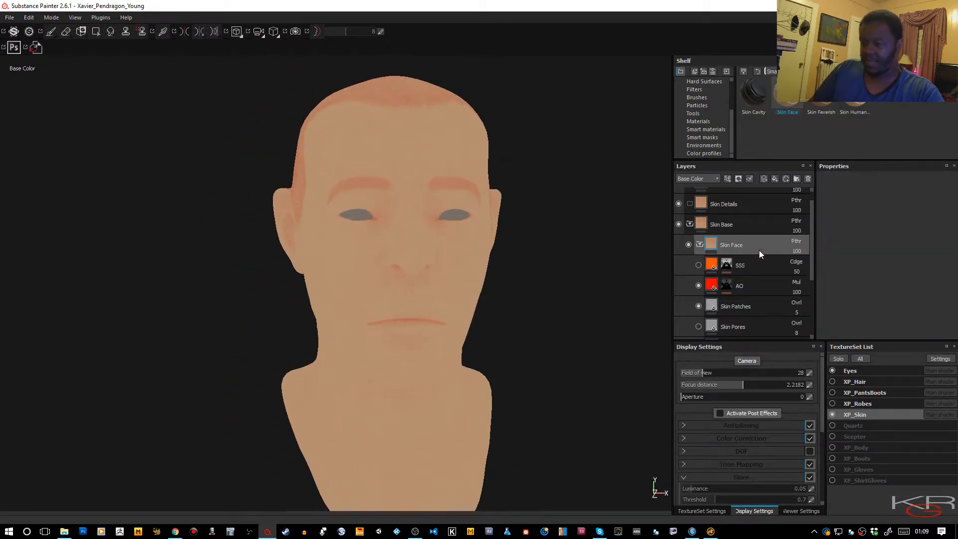
click(775, 179)
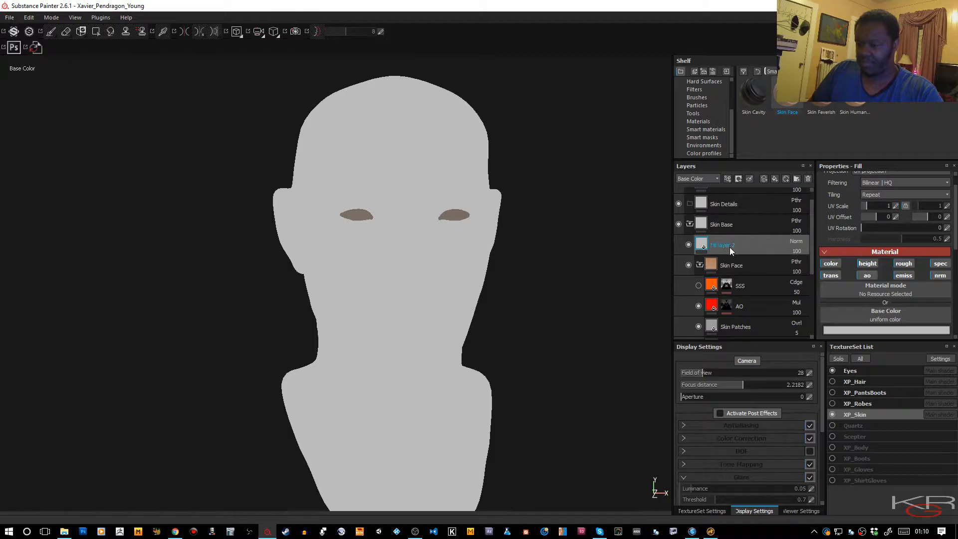
double_click(731, 247)
text(Skin)
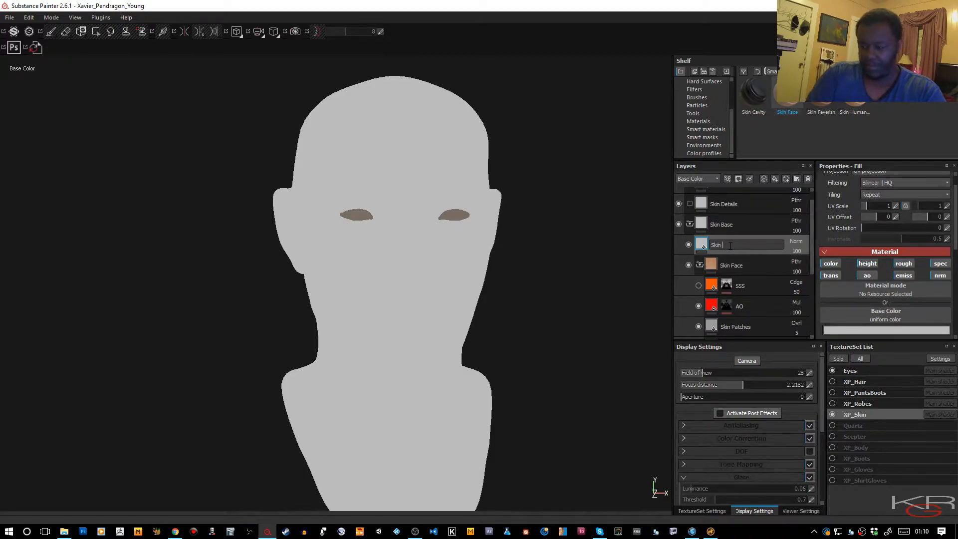
text( Mottling ()
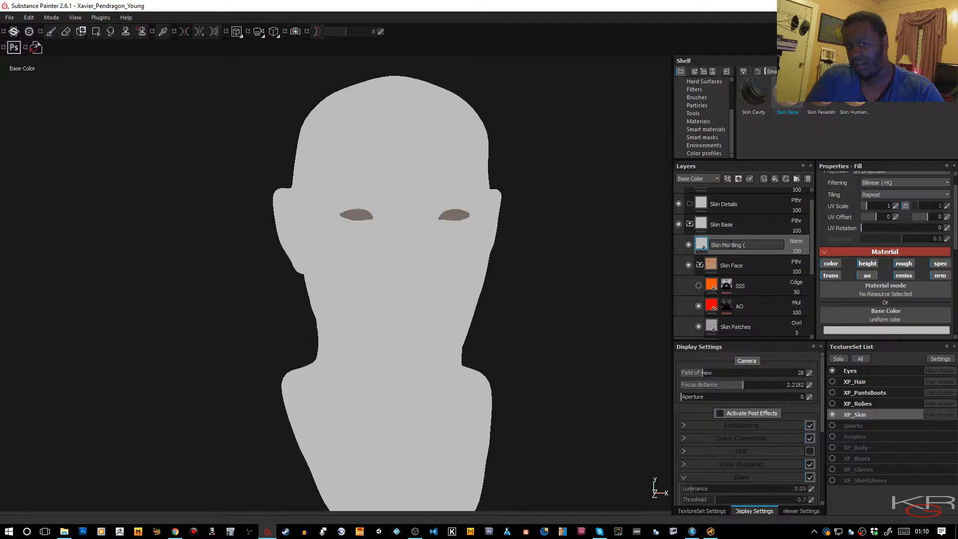
text(Red))
key(Return)
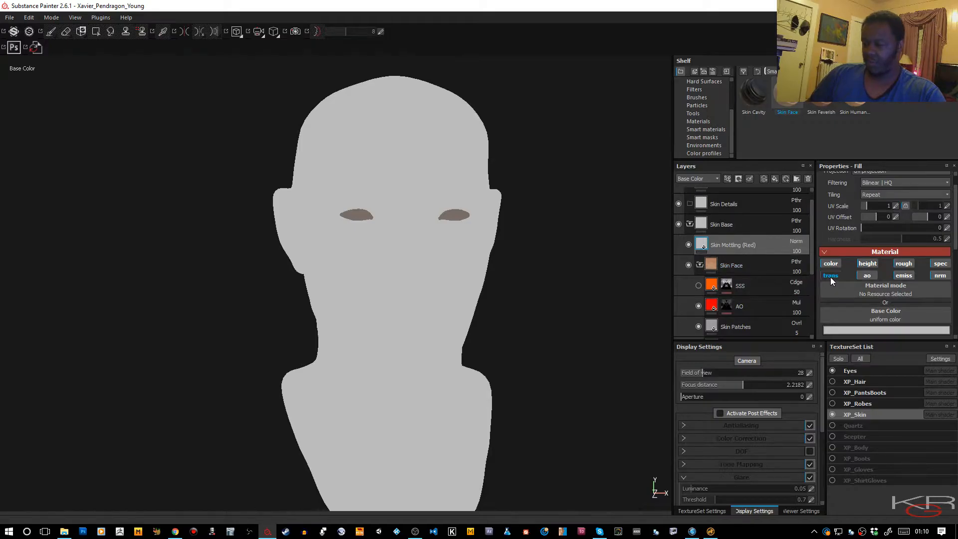
- Disable every channel except color on the Skin Mottling (Red) layer
click(861, 277)
click(866, 264)
click(903, 264)
click(942, 265)
click(939, 276)
click(913, 274)
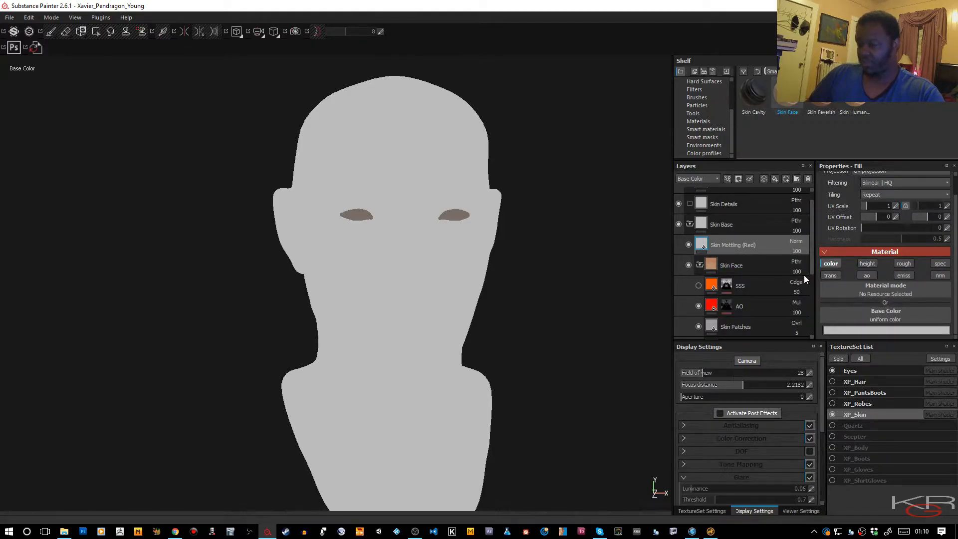
- Set the mottling layer's base color to dark red (0.217, 0.000, 0.000) and give the layer a black mask
click(852, 330)
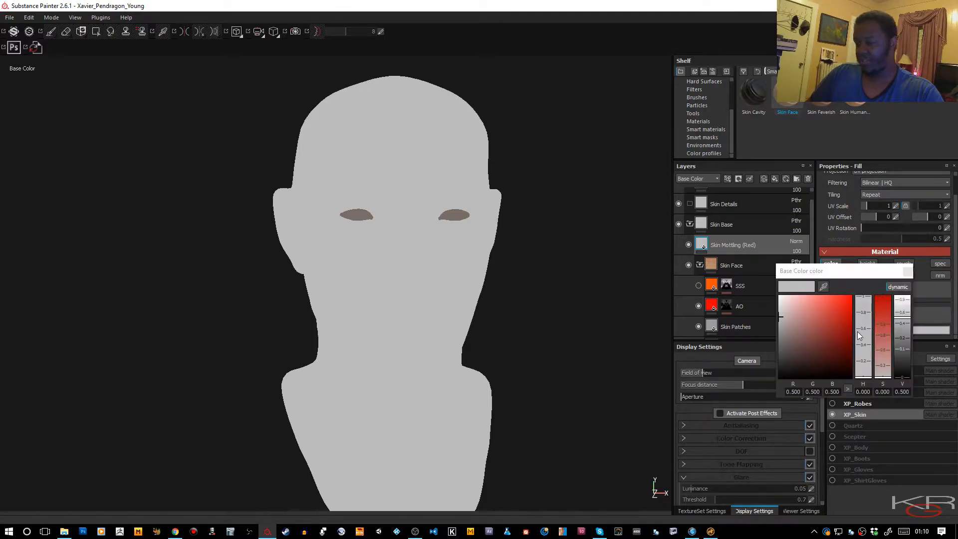
drag(843, 306, 903, 341)
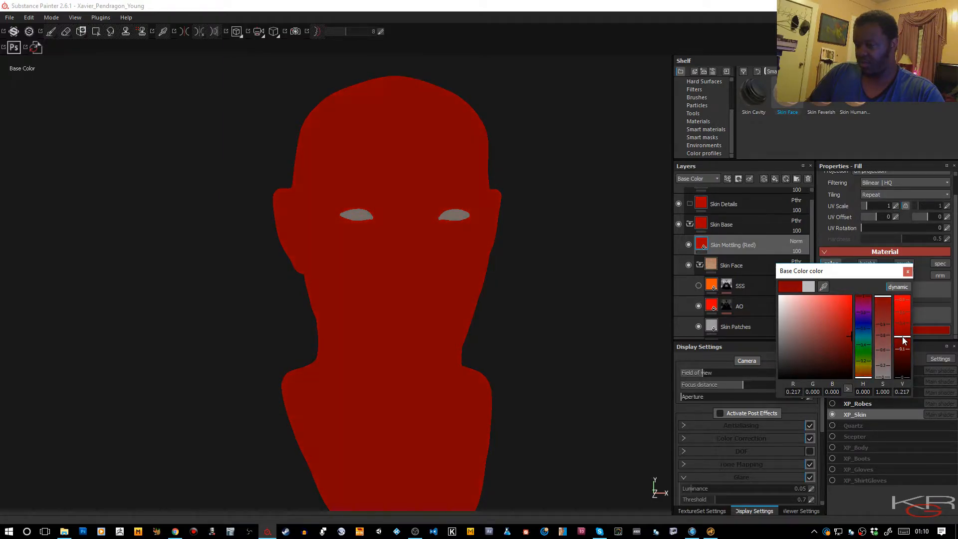
click(909, 273)
right_click(768, 241)
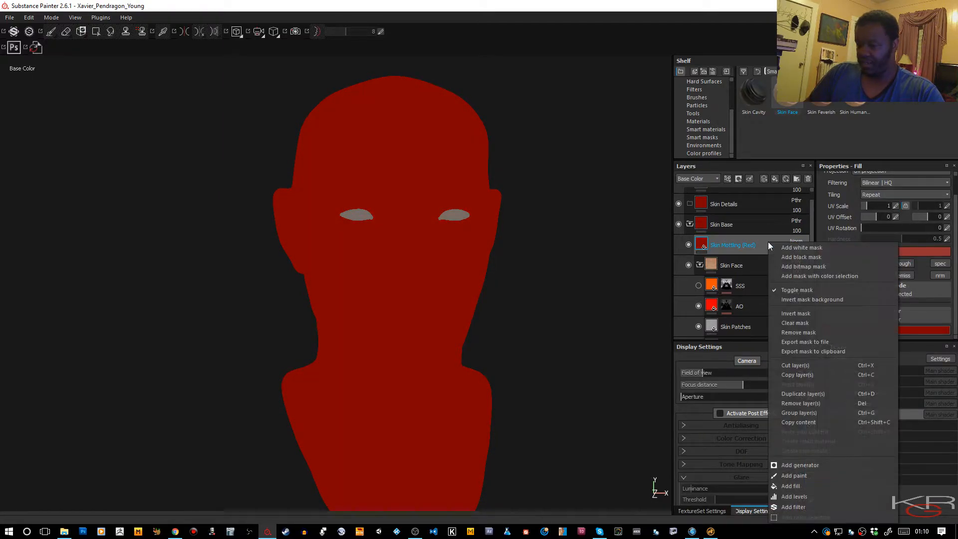
click(791, 257)
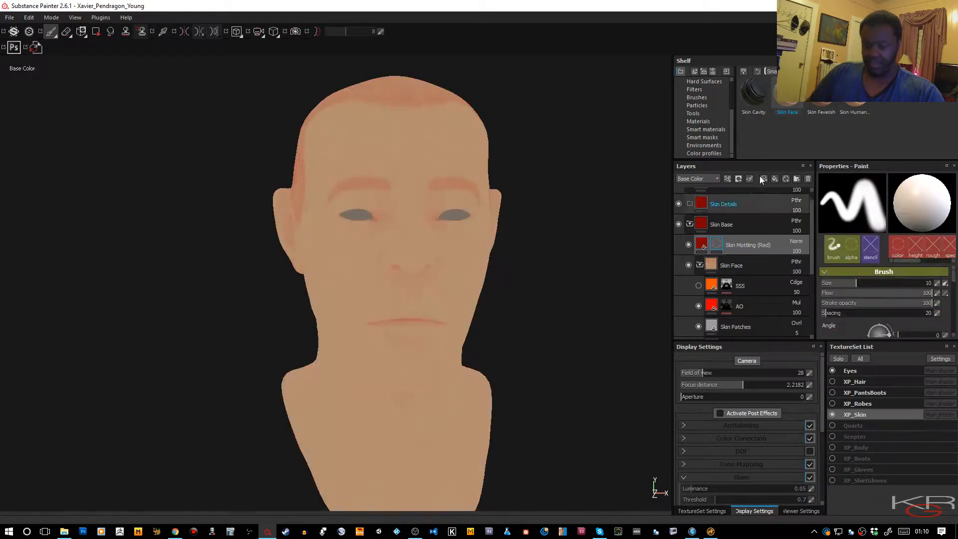
- Browse the shelf's brushes and choose Dirt 1 for painting the mottling mask
scroll(718, 112, up, 3)
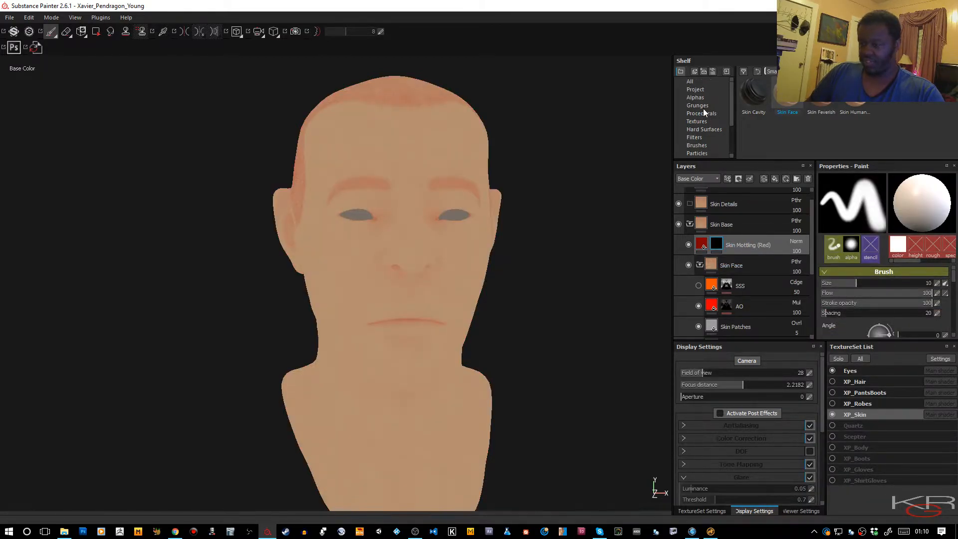
click(698, 145)
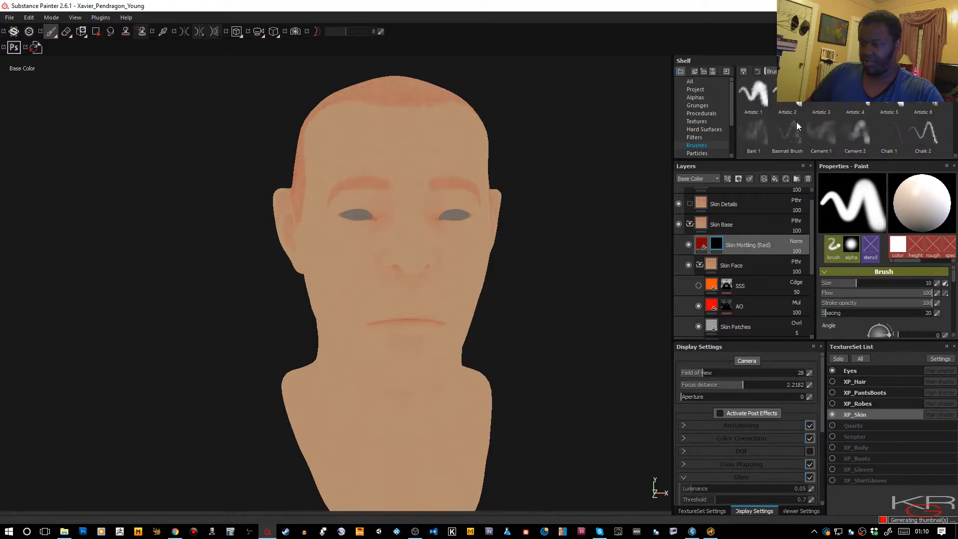
scroll(833, 111, down, 5)
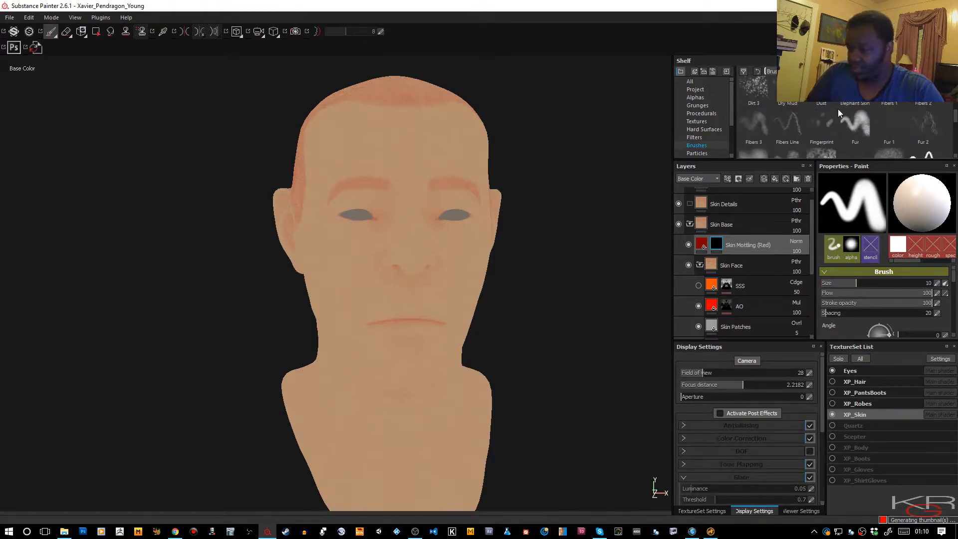
scroll(838, 109, up, 3)
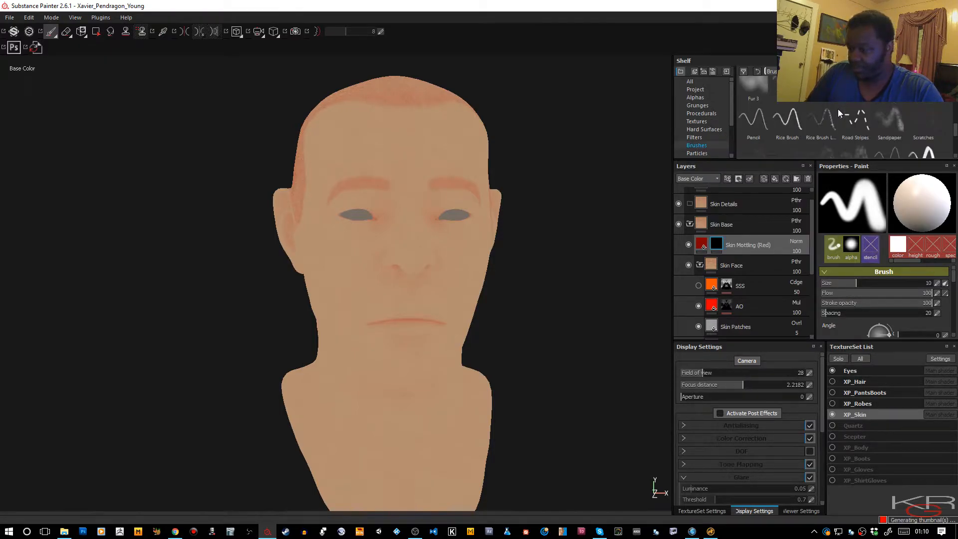
scroll(838, 109, down, 5)
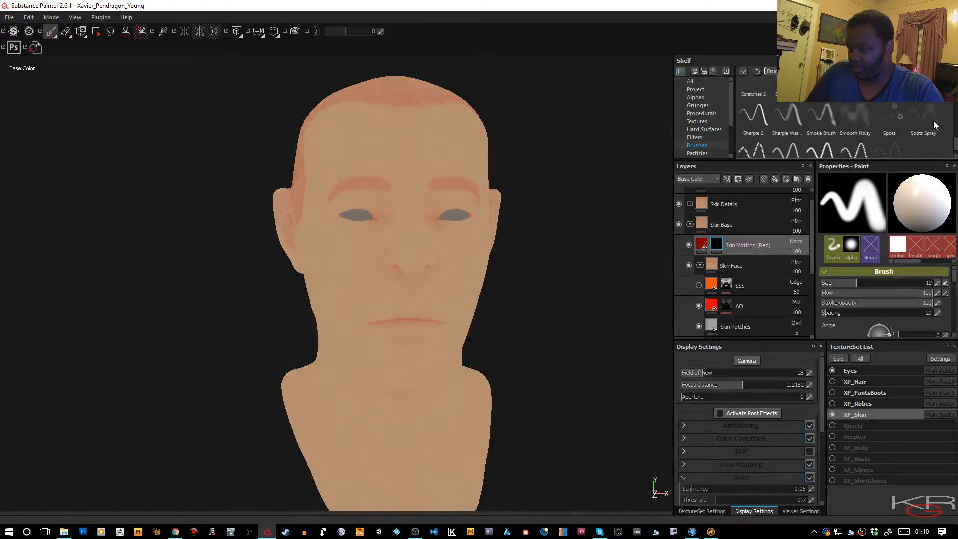
mouse_move(932, 121)
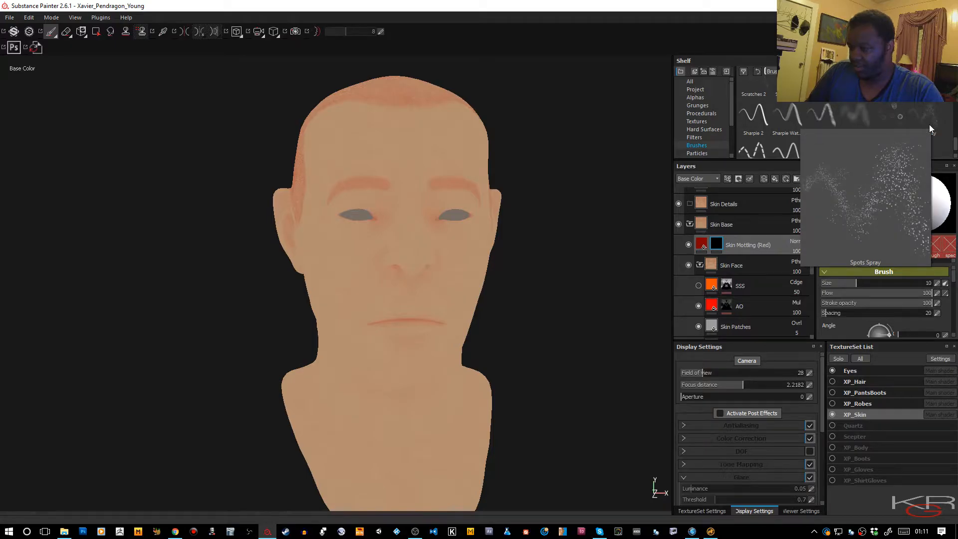
drag(955, 147, 957, 111)
click(888, 112)
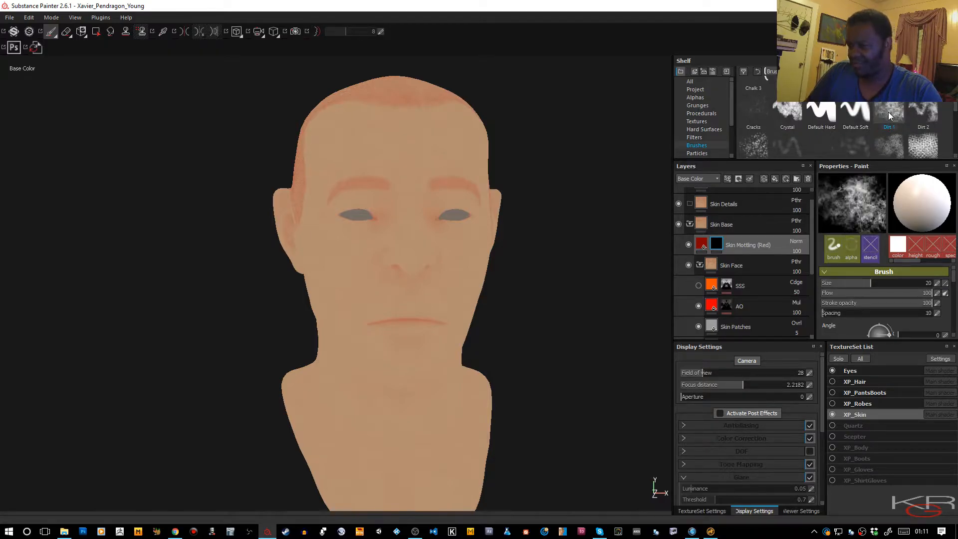
- Reduce the Dirt 1 brush size to 2.15
key(bracketleft)
key(bracketleft)
key(bracketleft)
key(bracketleft)
key(bracketleft)
key(bracketleft)
key(bracketleft)
key(bracketleft)
key(bracketleft)
key(bracketleft)
key(bracketleft)
key(bracketleft)
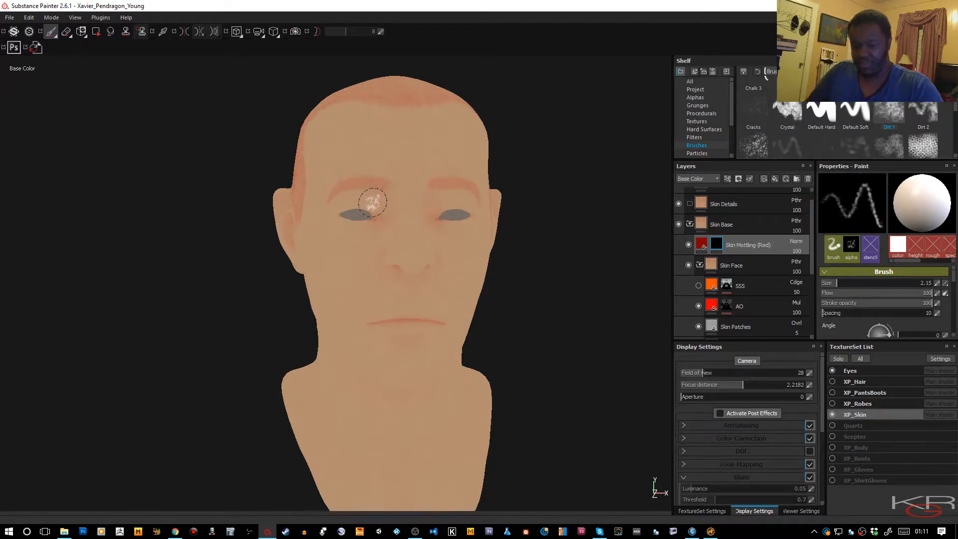
- Set the brush flow to 34 and spacing to 28, and paint red mottling across the forehead above the head's right eye
scroll(368, 214, up, 1)
alt+drag(363, 270, 419, 276)
drag(882, 295, 864, 298)
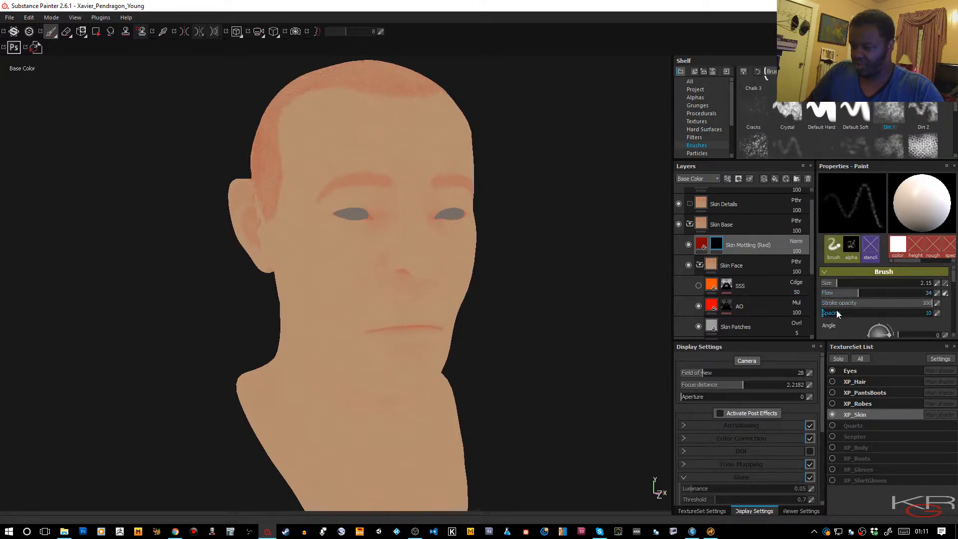
scroll(828, 311, down, 4)
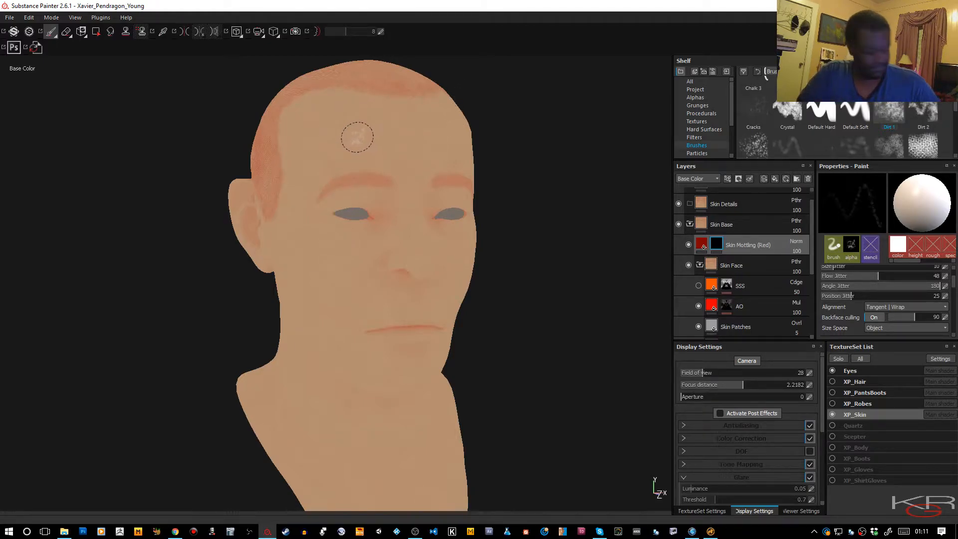
mouse_move(332, 150)
mouse_down()
mouse_move(314, 165)
mouse_move(297, 155)
mouse_move(381, 167)
mouse_move(408, 182)
mouse_move(381, 155)
mouse_move(363, 155)
mouse_move(389, 159)
mouse_move(378, 175)
mouse_up()
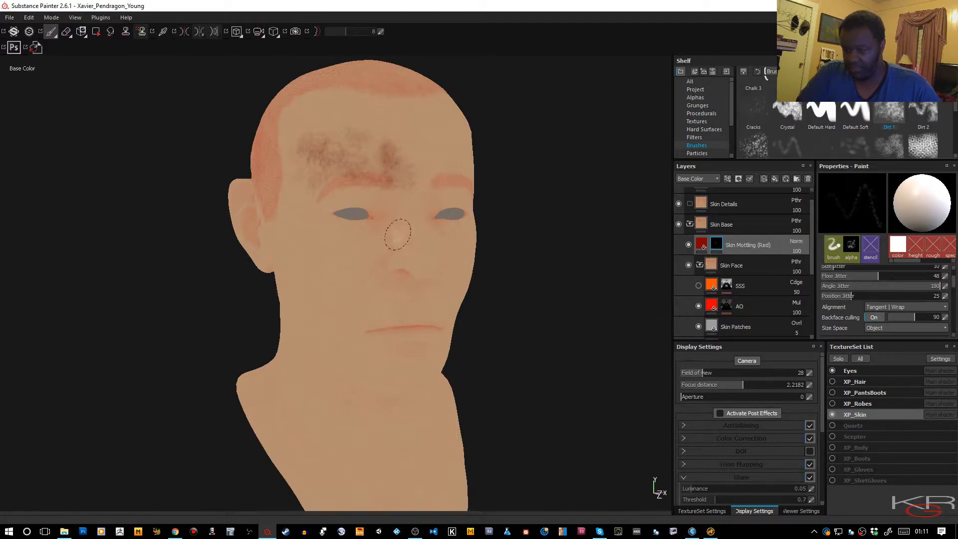
- Paint mottling over the right temple and down the right cheek on the layer mask
mouse_move(359, 232)
alt+mouse_down()
mouse_move(362, 245)
mouse_move(442, 257)
mouse_move(418, 235)
mouse_move(448, 225)
alt+mouse_up()
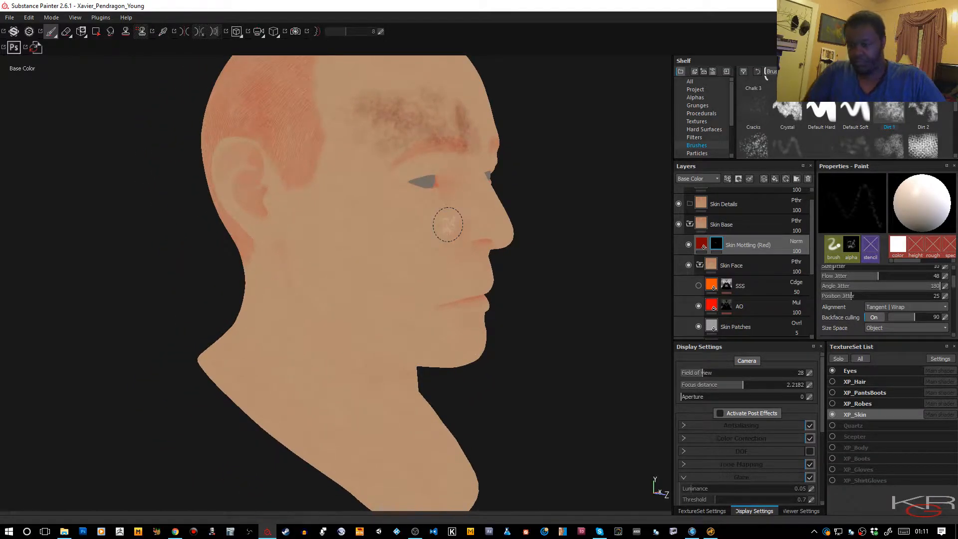
mouse_move(357, 215)
mouse_down()
mouse_move(353, 188)
mouse_move(336, 214)
mouse_move(349, 243)
mouse_move(321, 220)
mouse_move(321, 197)
mouse_up()
drag(400, 237, 380, 223)
mouse_move(375, 270)
mouse_down()
mouse_move(400, 276)
mouse_move(359, 274)
mouse_move(342, 154)
mouse_move(316, 180)
mouse_move(395, 267)
mouse_up()
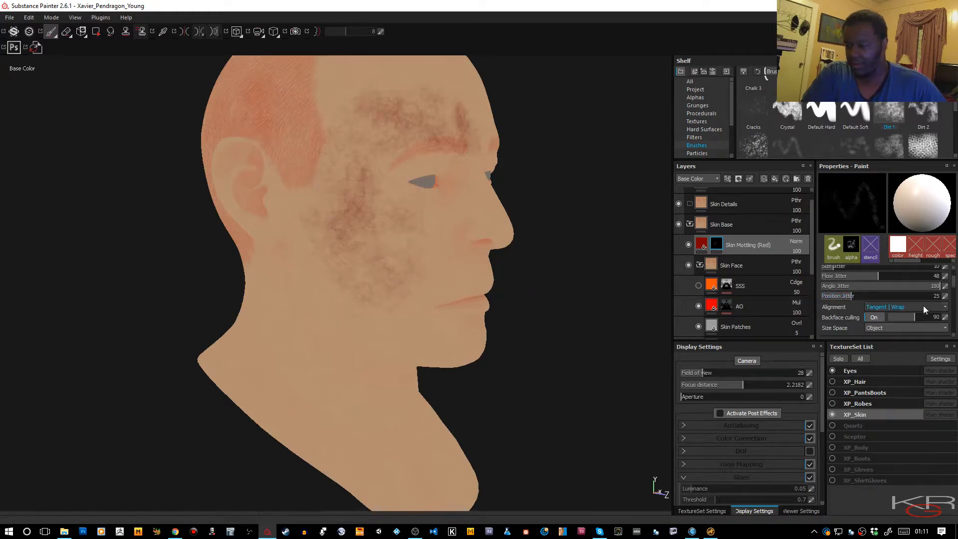
- Set the brush size to 3.49 and flow to 49, and extend the mottling over the right forehead, nose, cheek and chin
scroll(877, 297, up, 5)
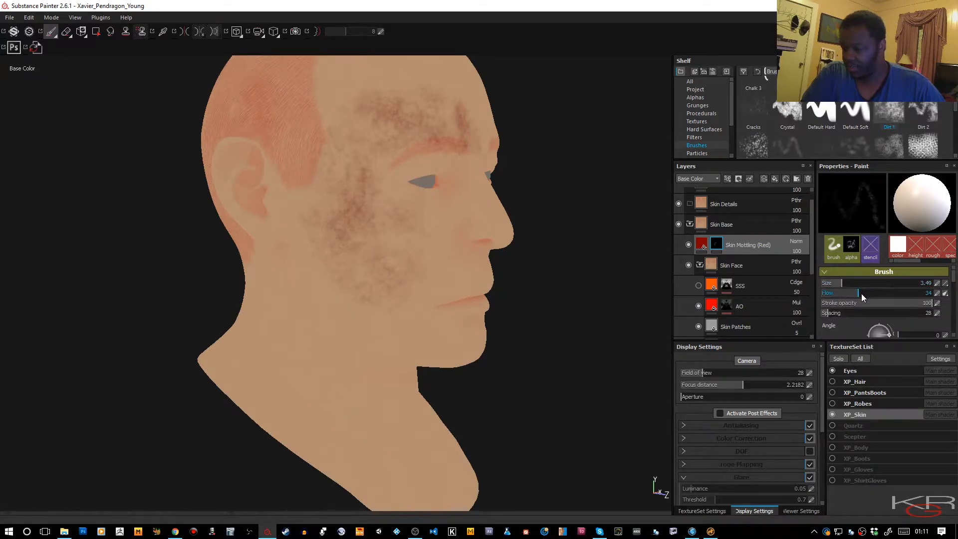
click(874, 294)
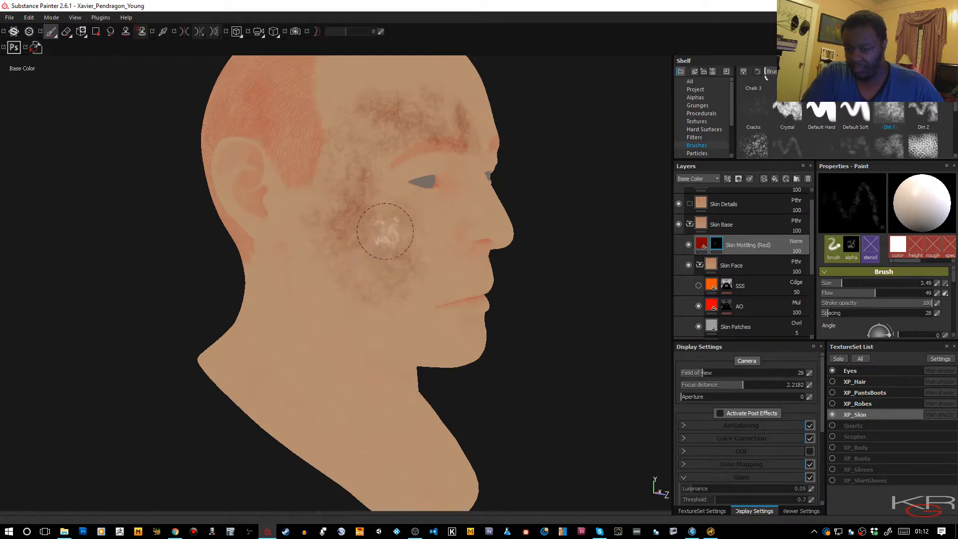
mouse_move(396, 223)
mouse_down()
mouse_move(428, 278)
mouse_move(392, 310)
mouse_move(407, 279)
mouse_move(375, 268)
mouse_move(310, 214)
mouse_move(280, 220)
mouse_move(327, 188)
mouse_move(353, 79)
mouse_up()
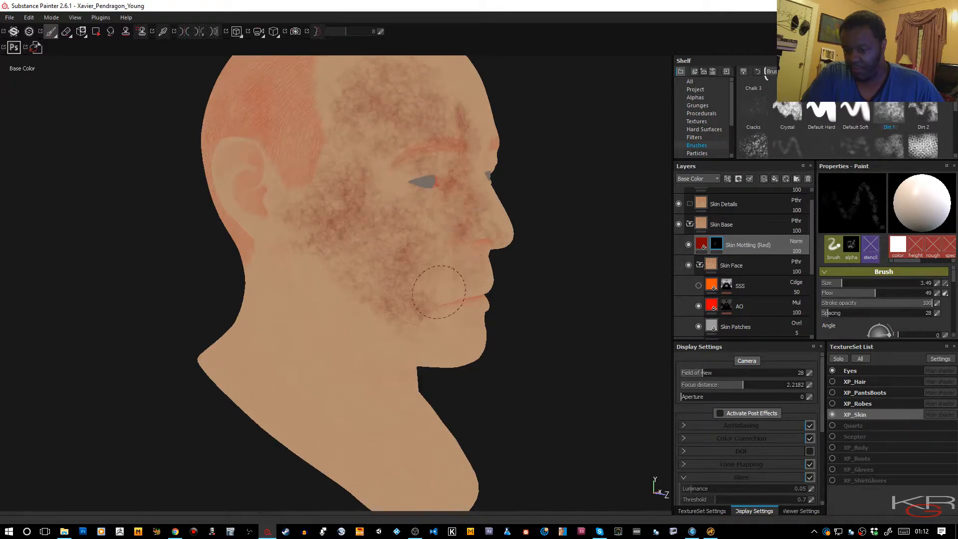
mouse_move(451, 295)
mouse_down()
mouse_move(406, 338)
mouse_move(455, 342)
mouse_move(460, 293)
mouse_up()
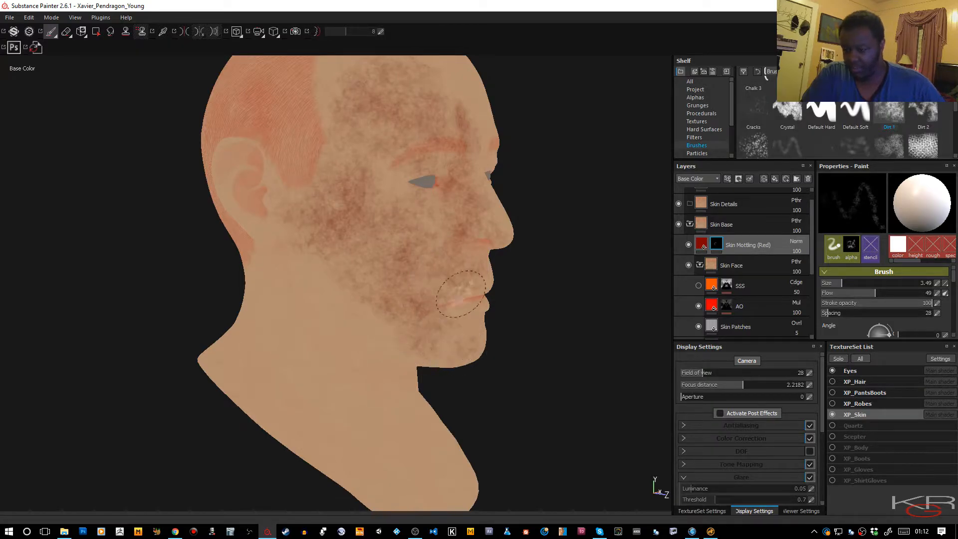
- Brighten the Skin Mottling (Red) layer's base color to a lighter, fully saturated red
click(702, 247)
click(879, 331)
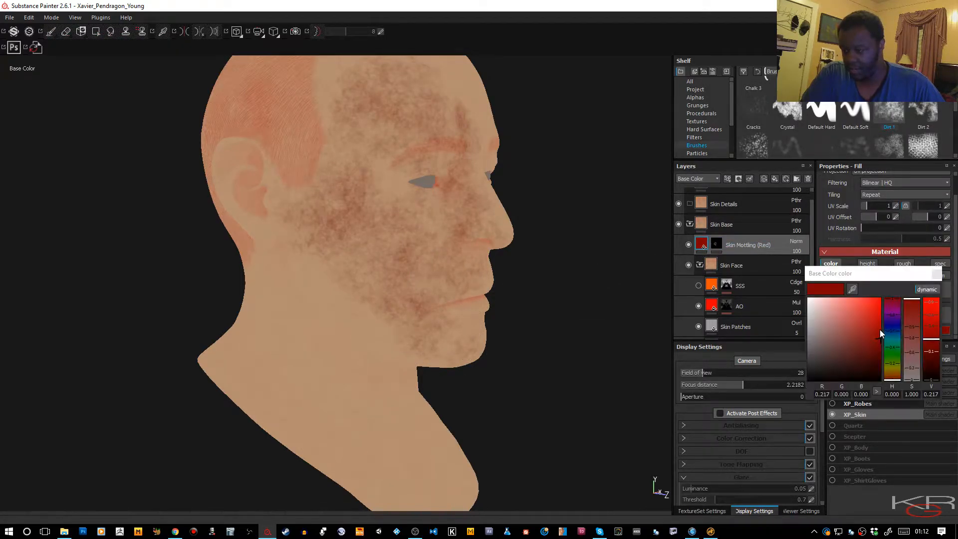
drag(931, 339, 935, 327)
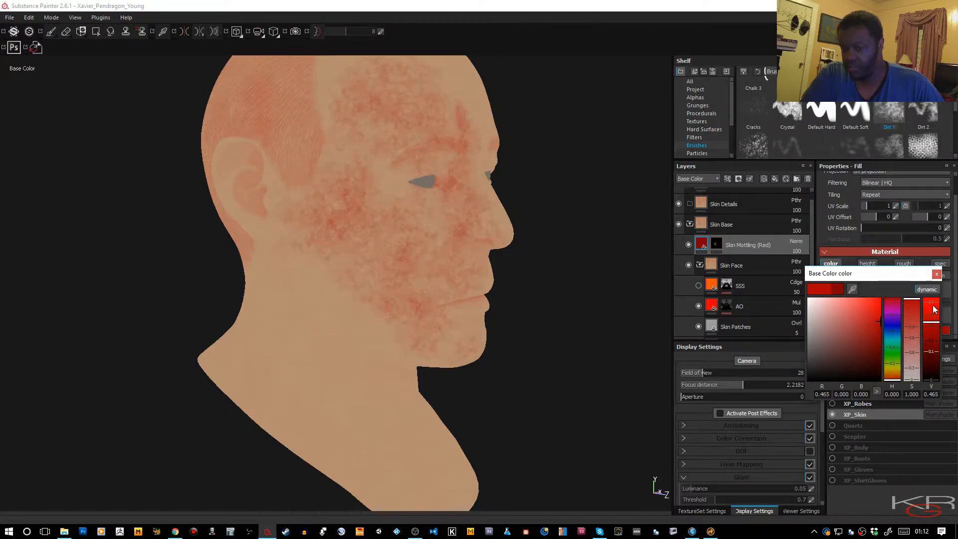
click(937, 274)
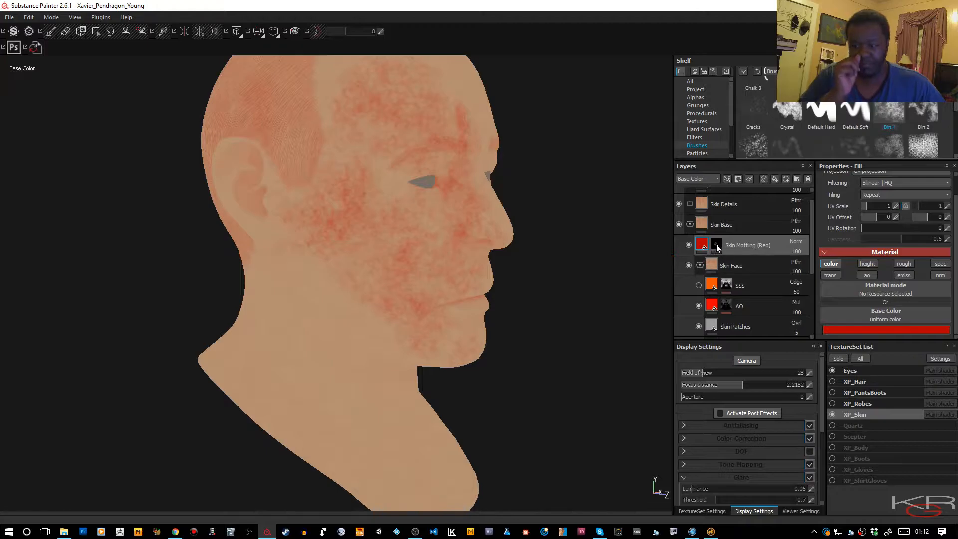
- Return to painting the mottling layer's mask and cover the left side of the forehead with mottling
click(717, 243)
key(1)
mouse_move(268, 347)
mouse_down()
mouse_move(264, 368)
mouse_move(269, 297)
mouse_move(303, 281)
mouse_move(316, 310)
mouse_move(379, 325)
mouse_move(336, 295)
mouse_move(372, 265)
mouse_move(316, 212)
mouse_move(167, 214)
mouse_move(285, 278)
mouse_move(203, 278)
mouse_move(215, 303)
mouse_move(190, 299)
mouse_up()
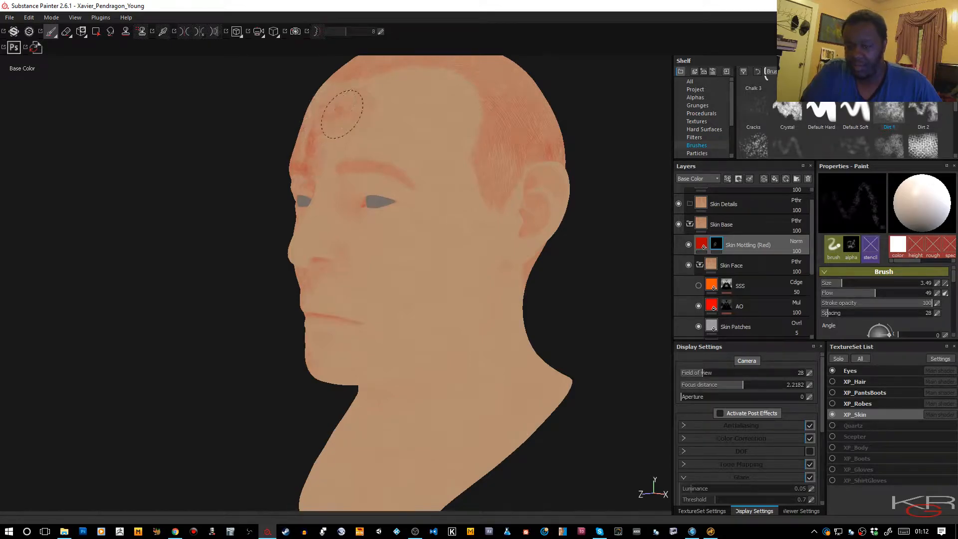
mouse_move(393, 109)
mouse_down()
mouse_move(424, 102)
mouse_move(466, 123)
mouse_move(448, 102)
mouse_up()
mouse_move(425, 141)
mouse_down()
mouse_move(440, 160)
mouse_move(406, 133)
mouse_move(374, 129)
mouse_move(353, 148)
mouse_up()
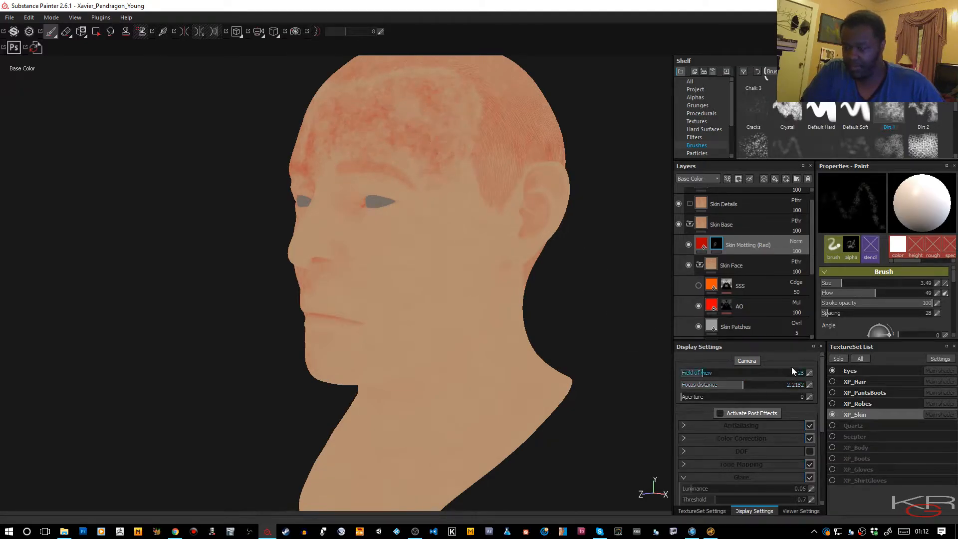
- Paint mottling over the left temple, ear, cheek and jaw, continuing down the left side of the neck
drag(954, 282, 955, 296)
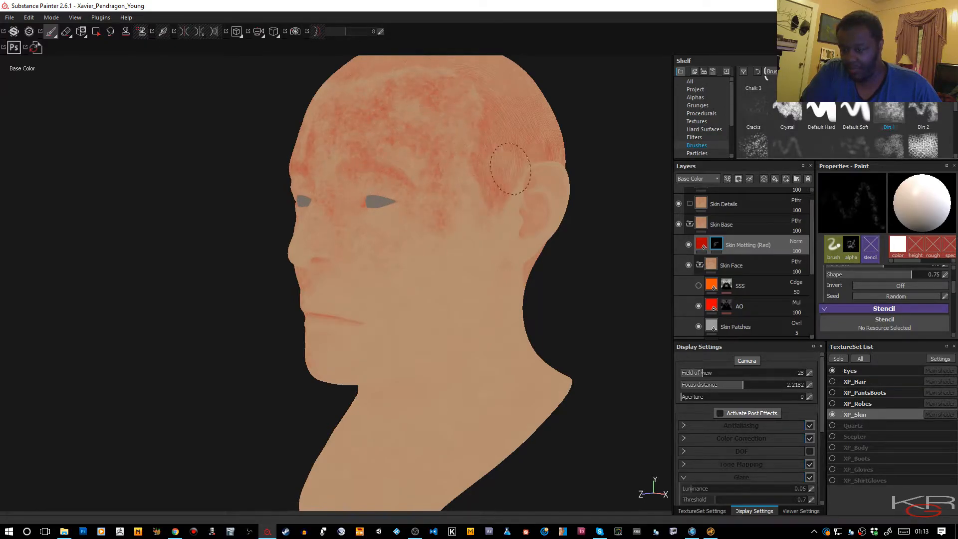
mouse_move(484, 230)
mouse_down()
mouse_move(438, 274)
mouse_move(424, 246)
mouse_move(390, 278)
mouse_move(386, 268)
mouse_up()
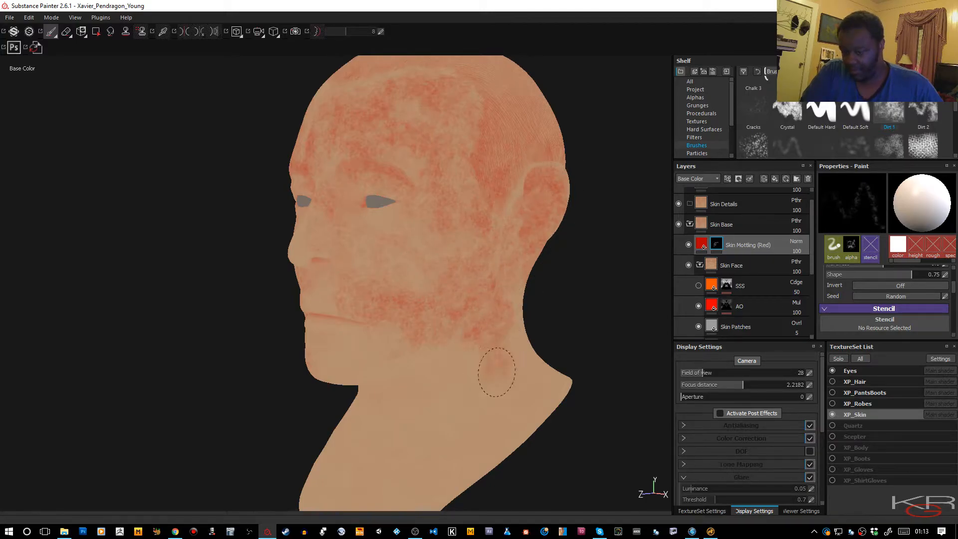
drag(464, 401, 442, 424)
- Paint mottling over the right side and front of the neck, down to the collar area
alt+drag(445, 321, 581, 290)
mouse_move(359, 337)
alt+mouse_down()
mouse_move(406, 289)
mouse_move(454, 317)
mouse_move(489, 319)
mouse_move(506, 306)
alt+mouse_up()
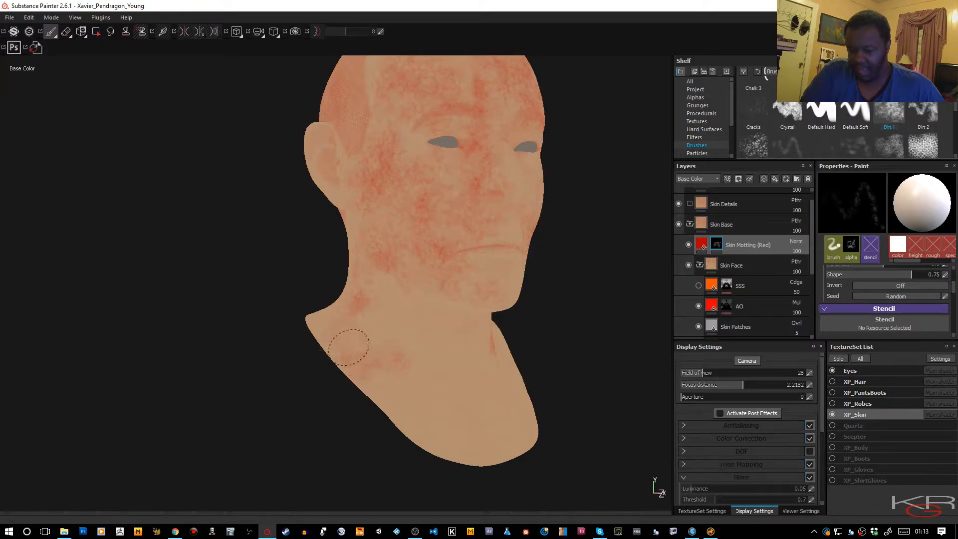
mouse_move(369, 307)
mouse_down()
mouse_move(406, 289)
mouse_move(387, 398)
mouse_up()
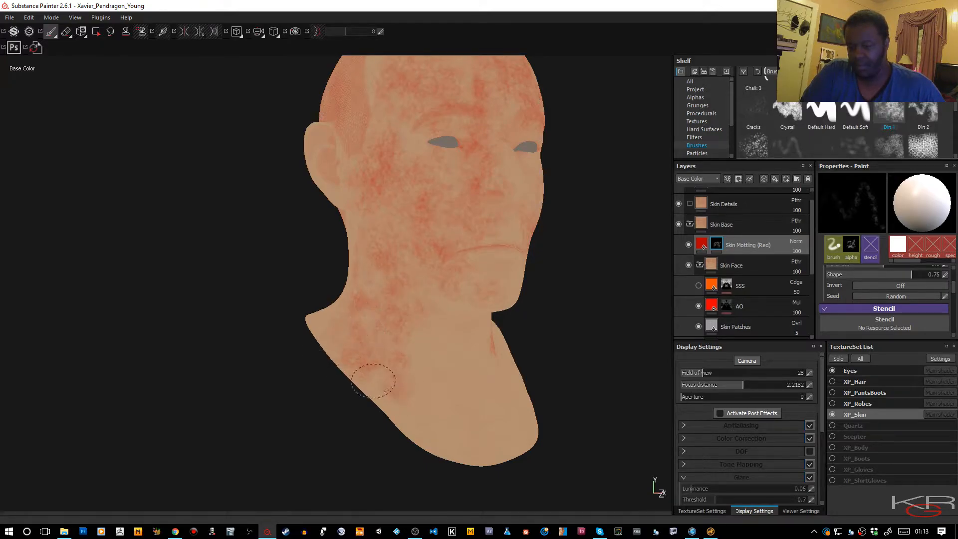
mouse_move(485, 375)
mouse_down()
mouse_move(438, 417)
mouse_move(398, 407)
mouse_up()
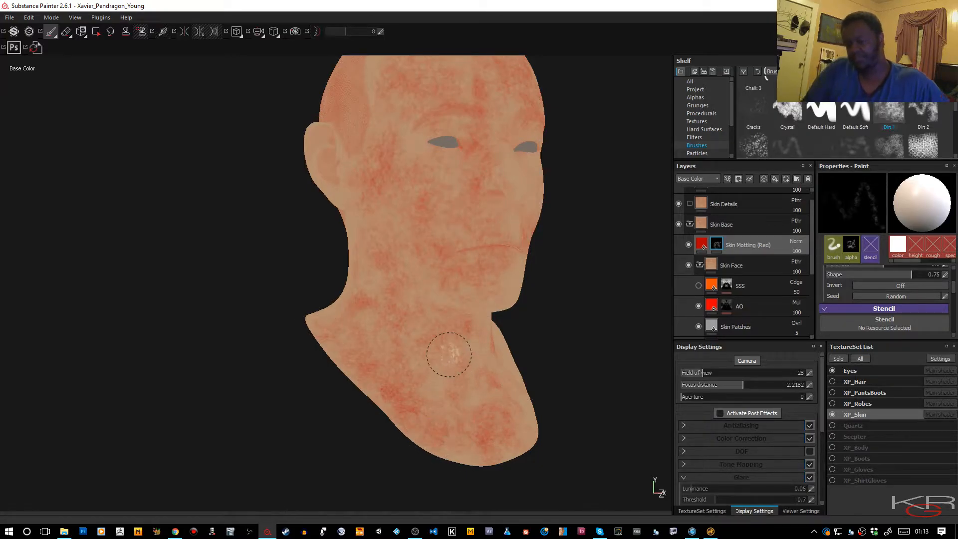
- Fill the gaps in the mottling on the left side of the face, neck and jaw beside the mouth
alt+drag(445, 353, 403, 350)
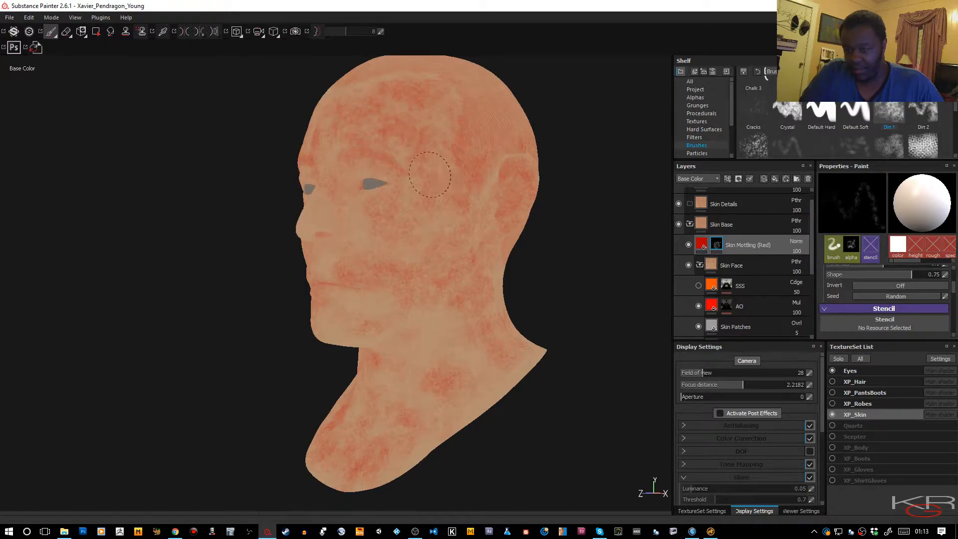
click(418, 338)
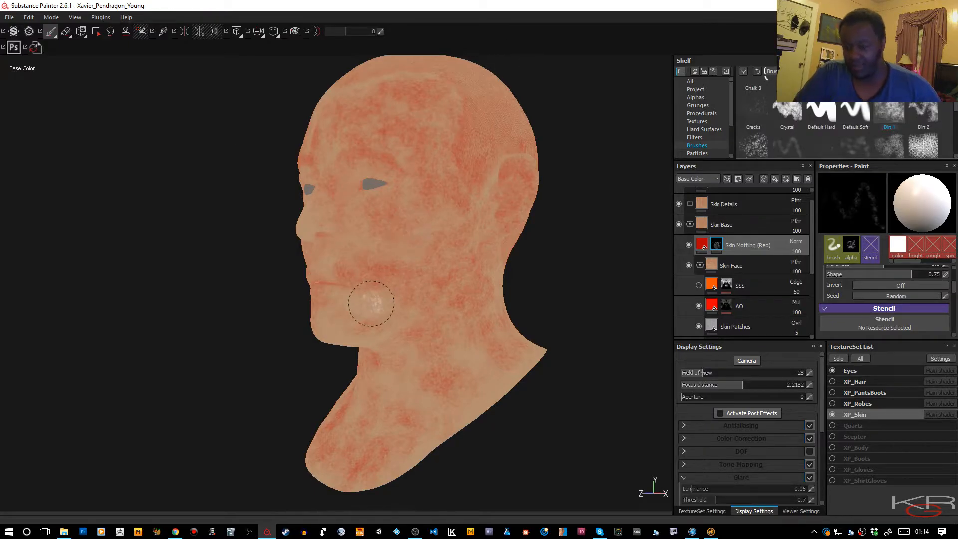
mouse_move(358, 300)
mouse_down()
mouse_move(349, 319)
mouse_move(335, 317)
mouse_move(383, 306)
mouse_up()
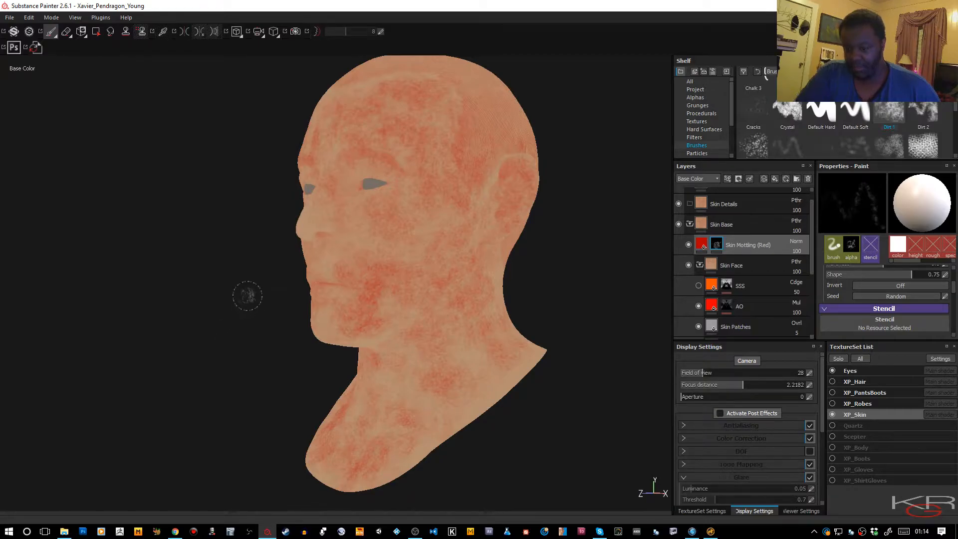
- Paint mottling under the chin, over the back of the head and around the nape of the neck
alt+drag(259, 294, 239, 215)
alt+right_drag(238, 215, 263, 317)
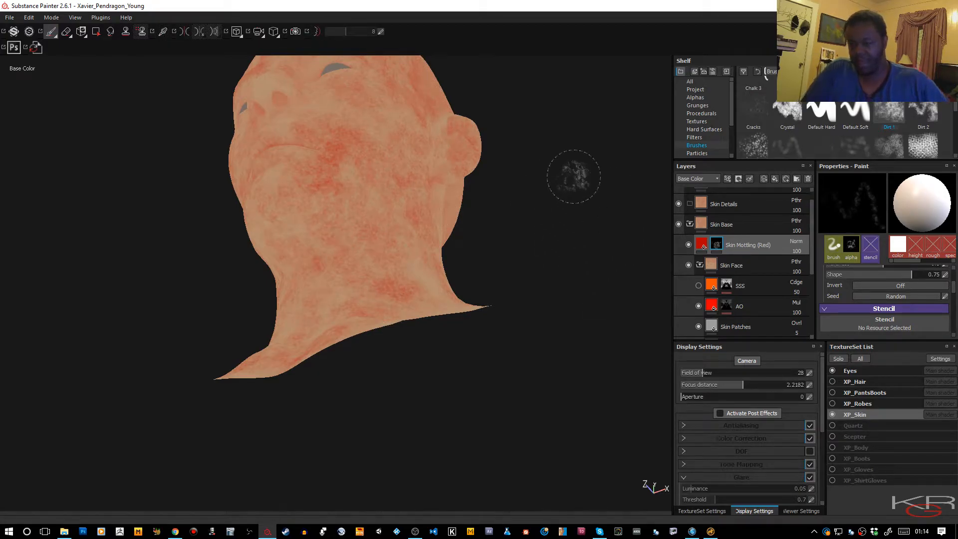
mouse_move(573, 175)
alt+mouse_down()
mouse_move(520, 259)
mouse_move(440, 286)
mouse_move(321, 293)
mouse_move(423, 267)
mouse_move(321, 175)
mouse_move(372, 180)
alt+mouse_up()
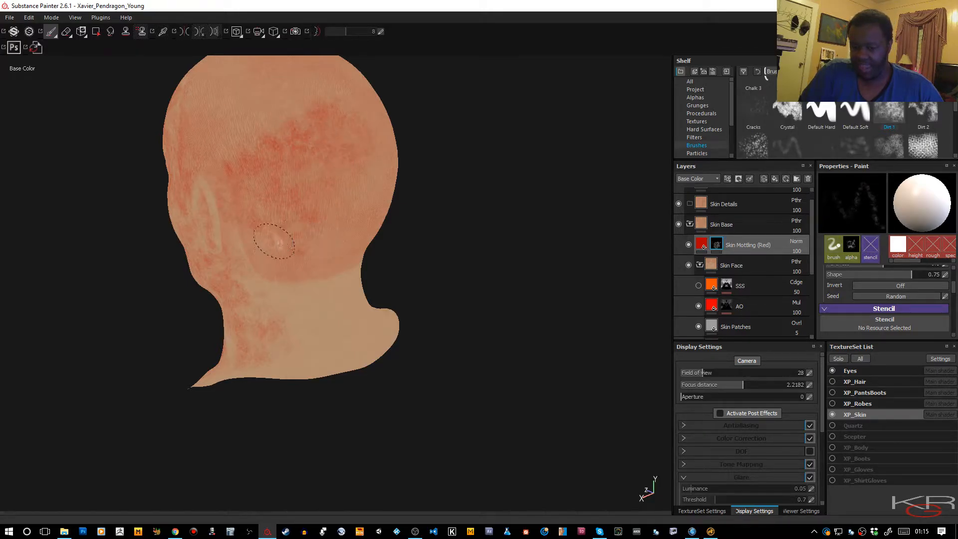
drag(276, 306, 318, 296)
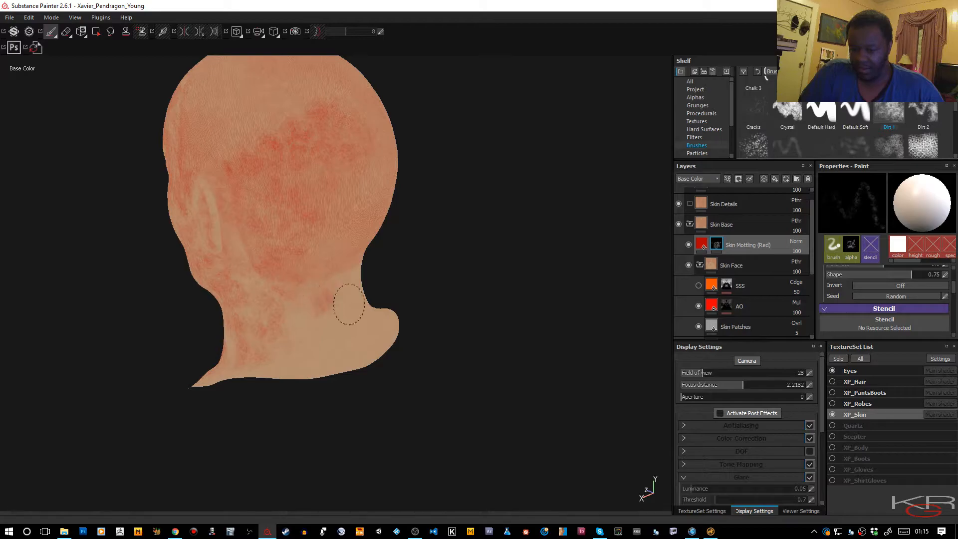
drag(367, 328, 339, 358)
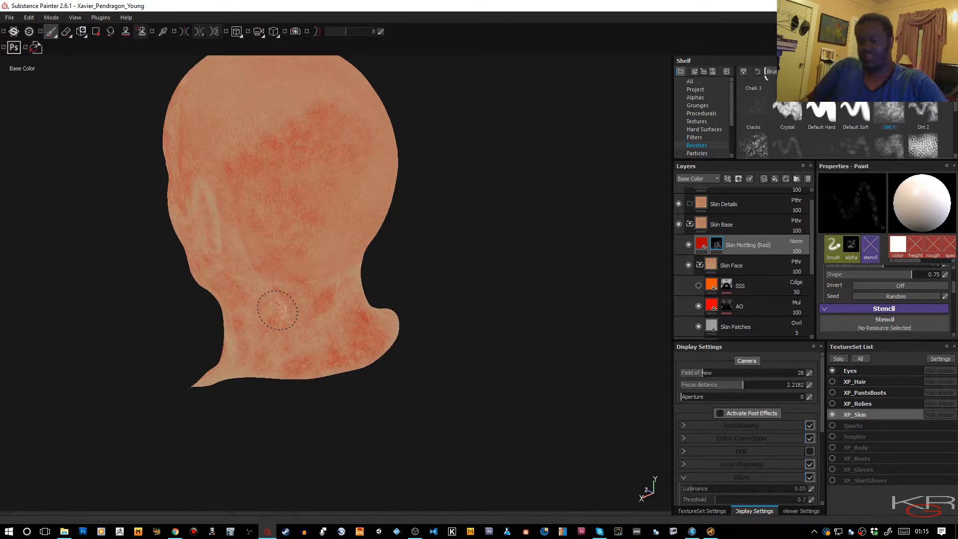
- Examine the mottling coverage in base color around the neck, sides and front of the head
alt+right_drag(462, 307, 466, 318)
alt+drag(467, 318, 215, 300)
alt+drag(444, 316, 224, 309)
alt+middle_drag(523, 311, 380, 259)
alt+right_drag(381, 259, 400, 199)
alt+drag(434, 166, 362, 172)
alt+middle_drag(392, 184, 414, 222)
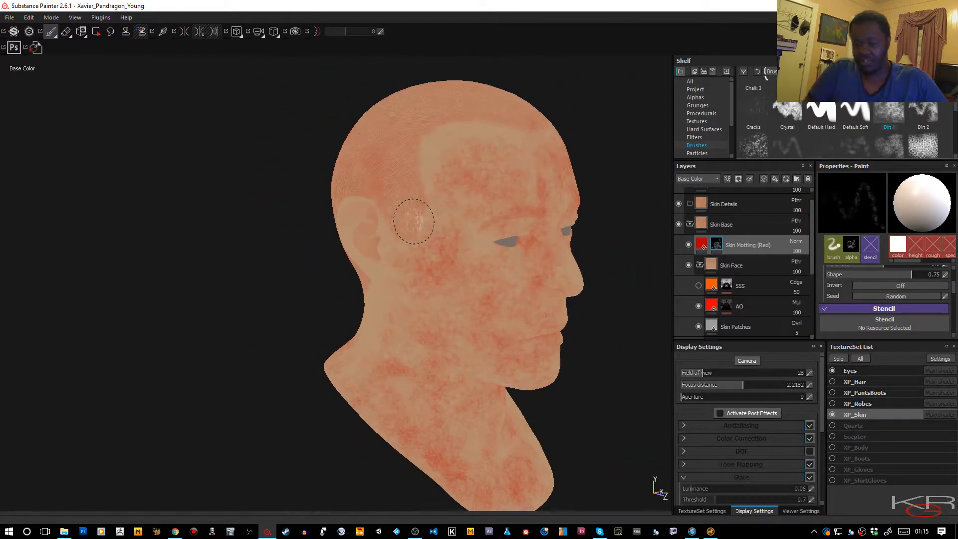
- Switch to the full material view and examine the mottling on the face, neck and back of the head
key(m)
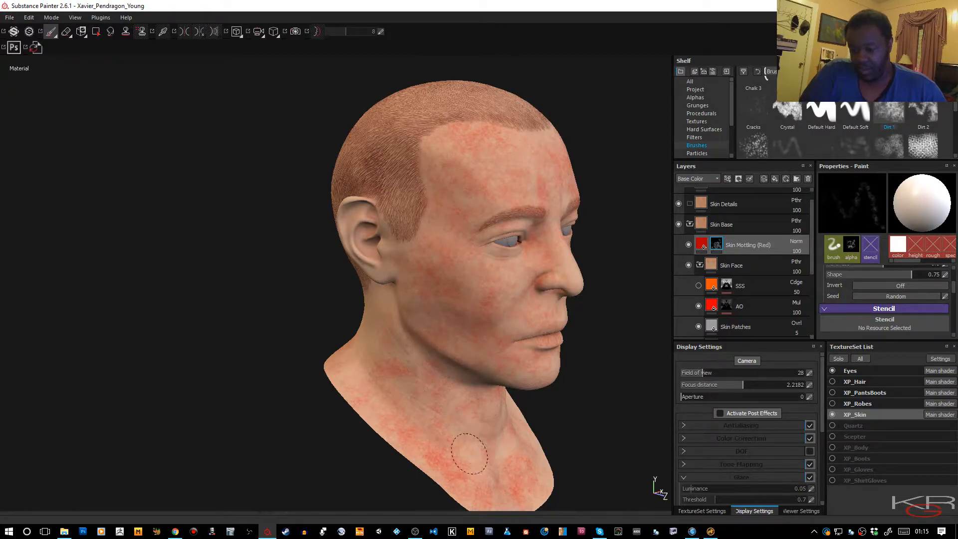
alt+right_drag(527, 359, 526, 335)
alt+middle_drag(525, 336, 511, 254)
mouse_move(503, 272)
alt+mouse_down()
mouse_move(469, 255)
mouse_move(394, 250)
alt+mouse_up()
mouse_move(546, 288)
alt+mouse_down()
mouse_move(452, 313)
mouse_move(539, 332)
mouse_move(435, 391)
alt+mouse_up()
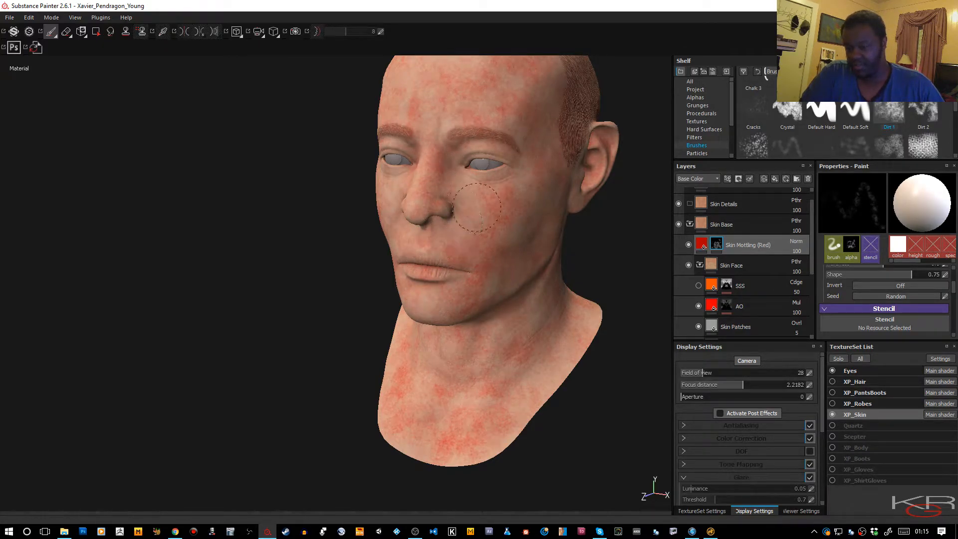
key(d)
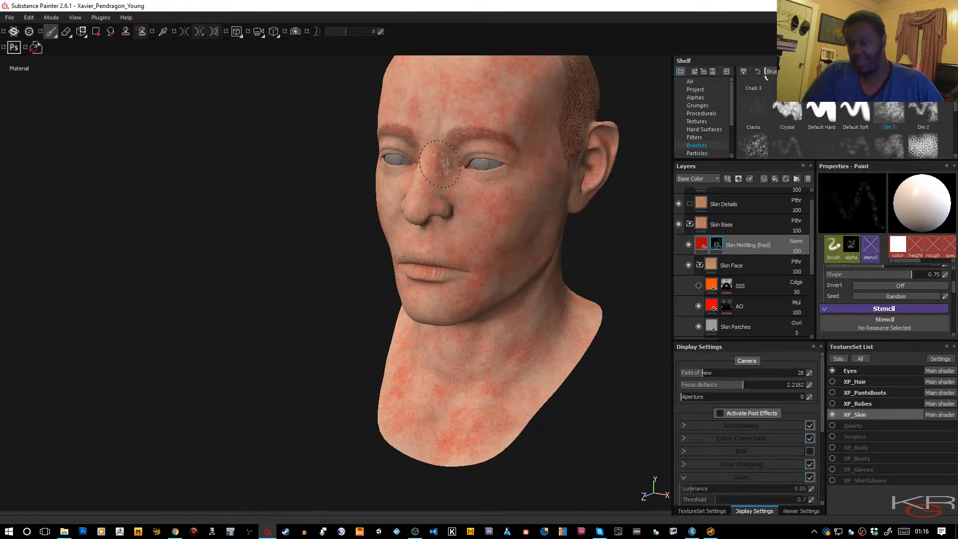
alt+drag(481, 208, 314, 160)
alt+middle_drag(455, 193, 251, 250)
shift+right_drag(264, 247, 316, 247)
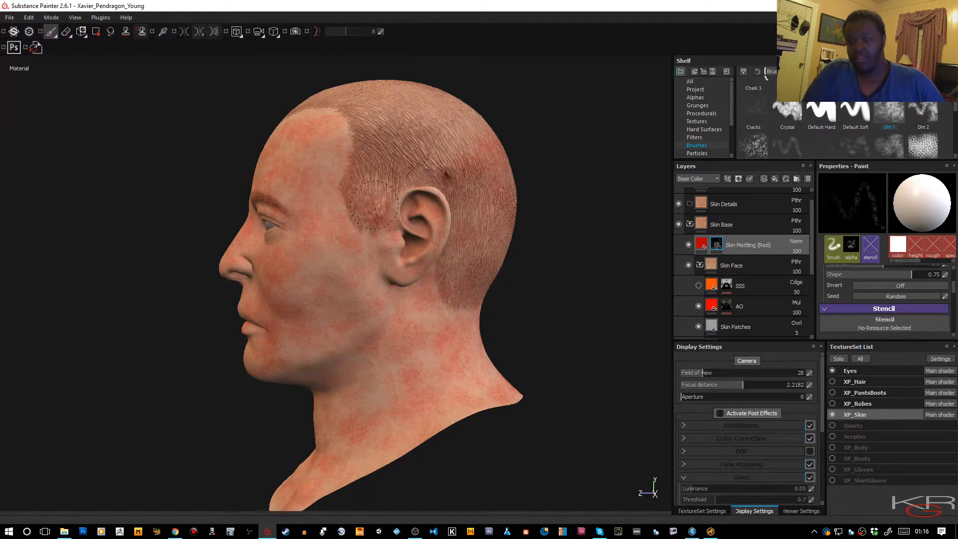
mouse_move(374, 204)
alt+mouse_down()
mouse_move(465, 178)
mouse_move(403, 265)
alt+mouse_up()
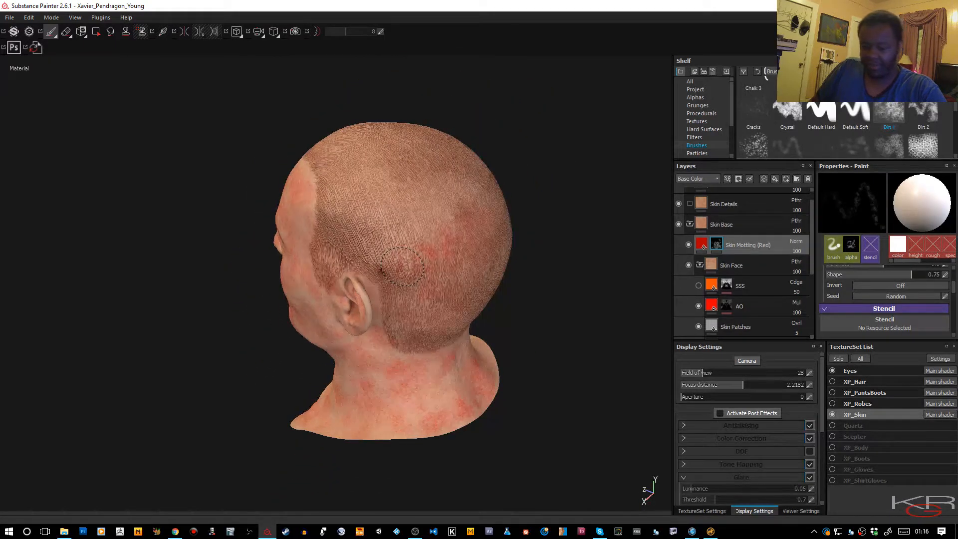
- Return to the base color view and paint mottling over the unpainted left side and upper back of the scalp
key(c)
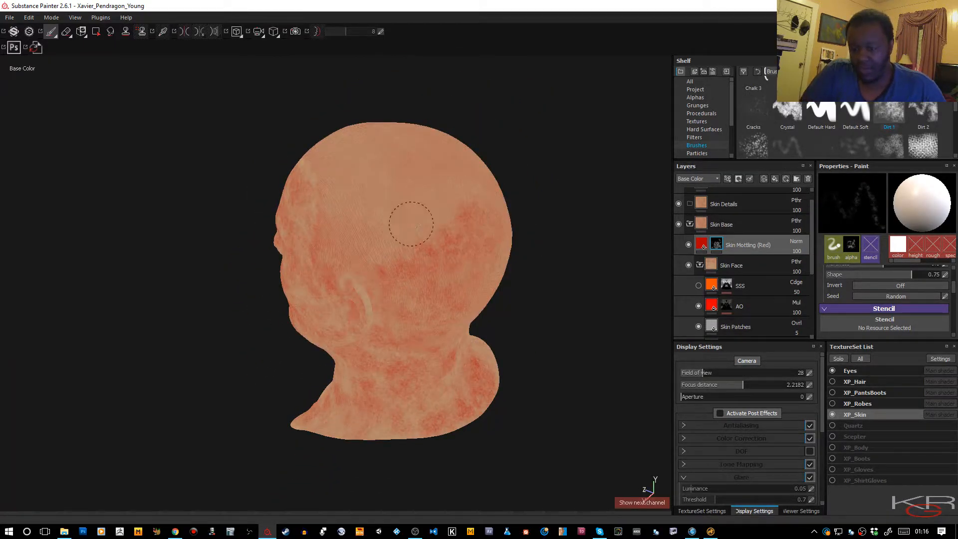
mouse_move(336, 212)
mouse_down()
mouse_move(325, 188)
mouse_move(391, 212)
mouse_up()
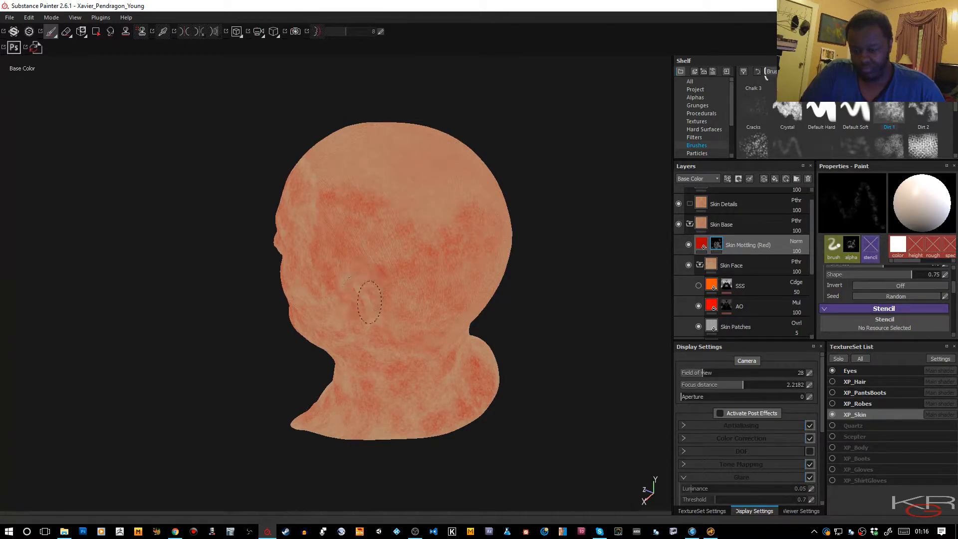
mouse_move(385, 182)
mouse_down()
mouse_move(415, 199)
mouse_move(438, 171)
mouse_move(446, 187)
mouse_up()
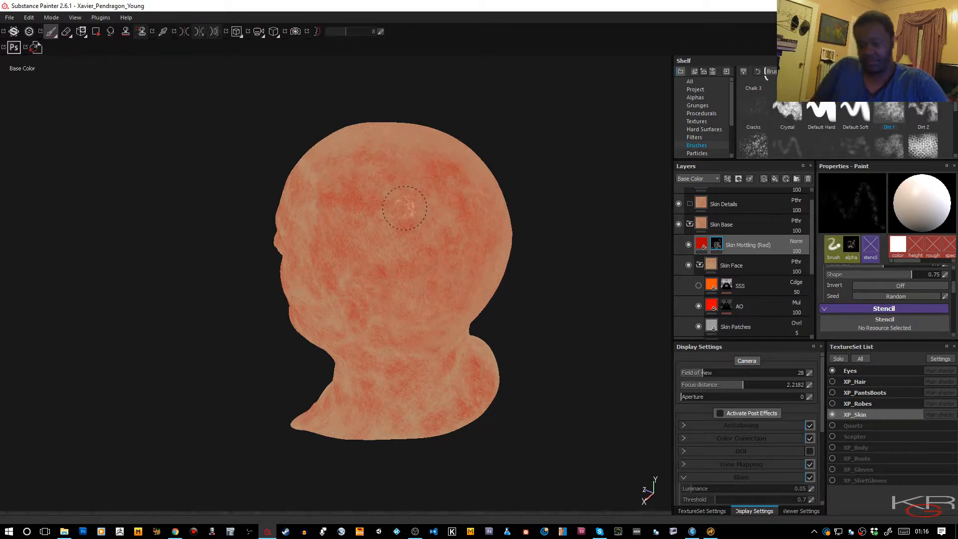
- Paint red mottling over the right side of the head, around the ear, and across the back of the head and nape
alt+drag(408, 222, 248, 250)
mouse_move(368, 244)
alt+mouse_down()
mouse_move(511, 272)
mouse_move(284, 203)
alt+mouse_up()
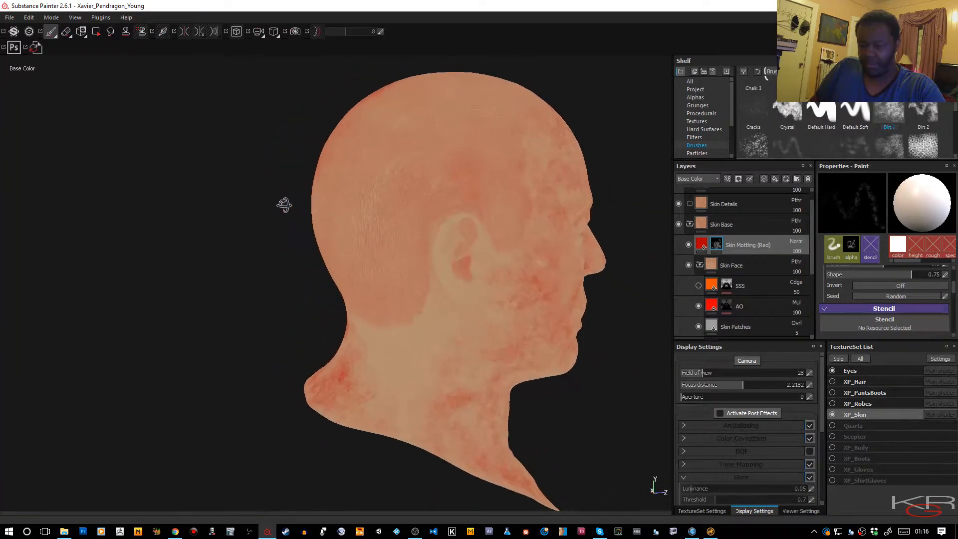
mouse_move(440, 192)
mouse_down()
mouse_move(459, 188)
mouse_move(456, 114)
mouse_up()
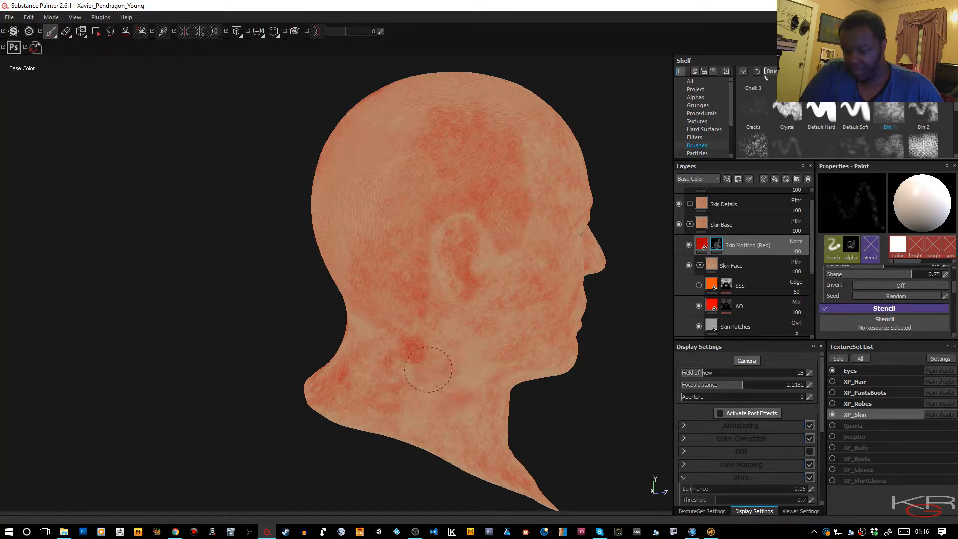
drag(392, 165, 350, 193)
mouse_move(352, 129)
mouse_down()
mouse_move(427, 160)
mouse_move(406, 133)
mouse_move(548, 160)
mouse_up()
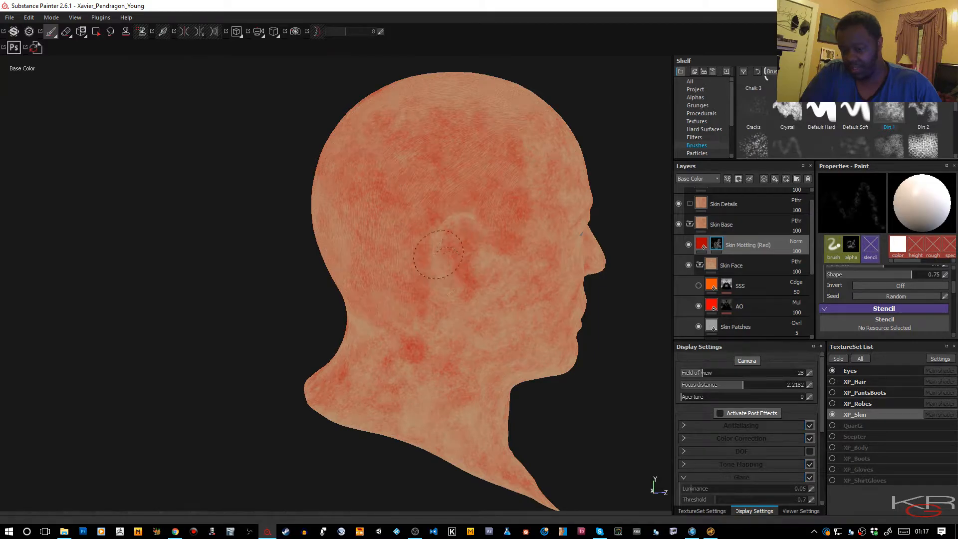
alt+drag(326, 201, 573, 235)
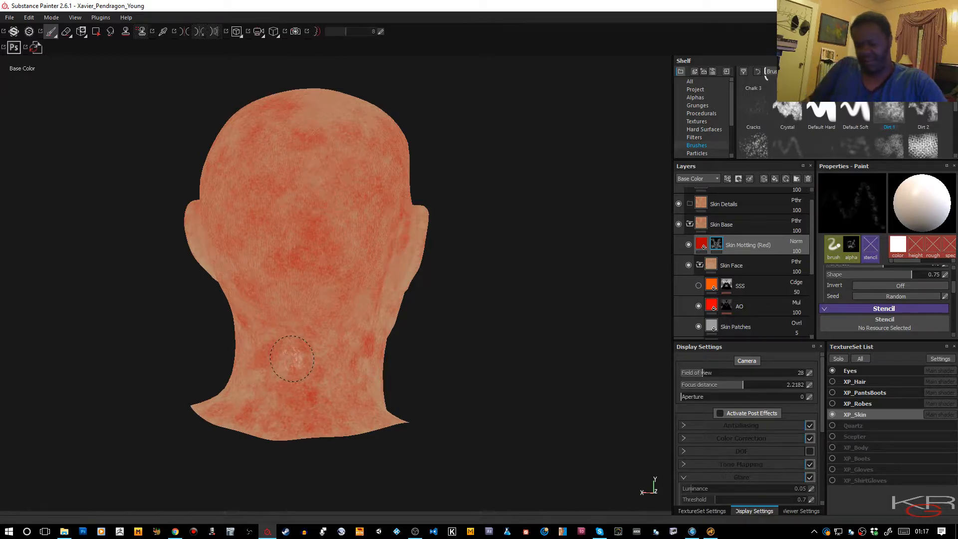
alt+drag(440, 337, 600, 341)
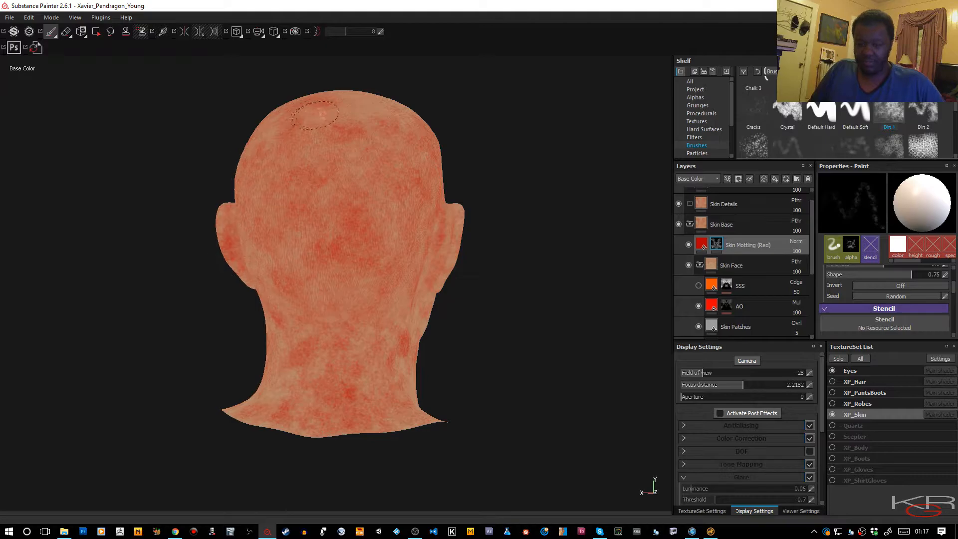
- Paint more mottling over the forehead, cheek and nose on the right side of the face
mouse_move(412, 225)
alt+mouse_down()
mouse_move(398, 216)
mouse_move(240, 253)
alt+mouse_up()
alt+drag(490, 223, 364, 210)
mouse_move(584, 239)
alt+middle_down()
mouse_move(407, 214)
mouse_move(339, 218)
alt+middle_up()
scroll(401, 244, up, 1)
alt+drag(401, 244, 297, 242)
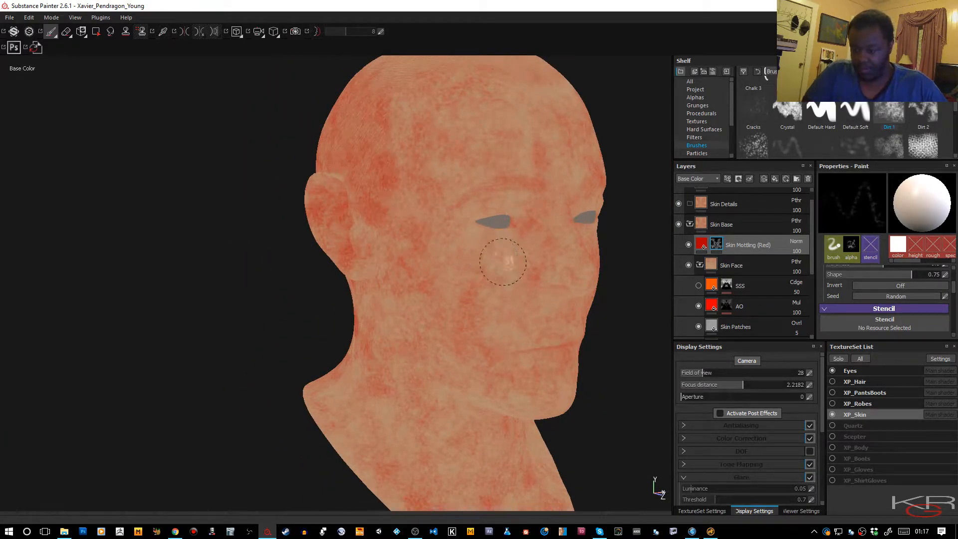
drag(509, 140, 561, 150)
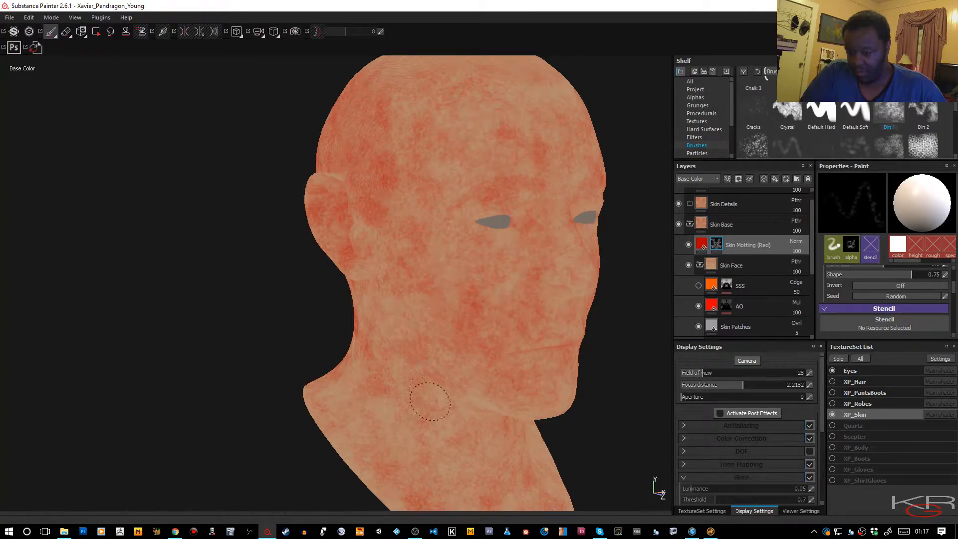
- Paint mottling over the bare front and upper right side of the scalp and fill in the left side of the face
alt+drag(403, 331, 449, 292)
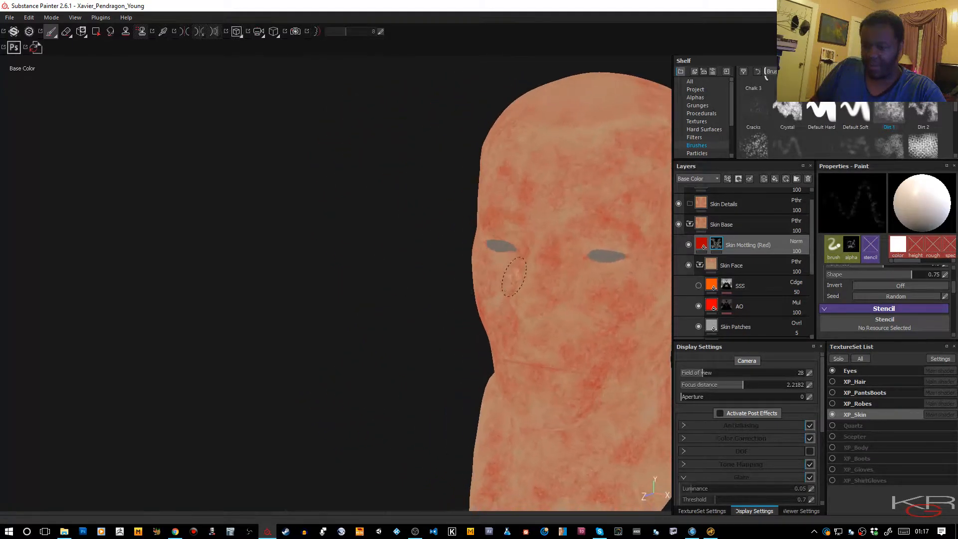
alt+middle_drag(599, 272, 472, 324)
alt+right_drag(471, 325, 488, 325)
alt+drag(487, 325, 475, 378)
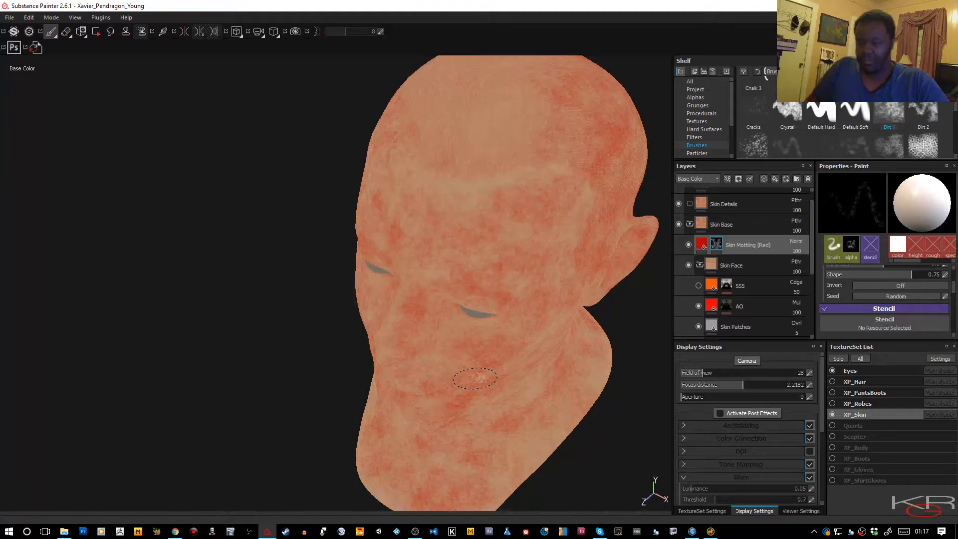
mouse_move(442, 108)
mouse_down()
mouse_move(524, 100)
mouse_move(469, 134)
mouse_up()
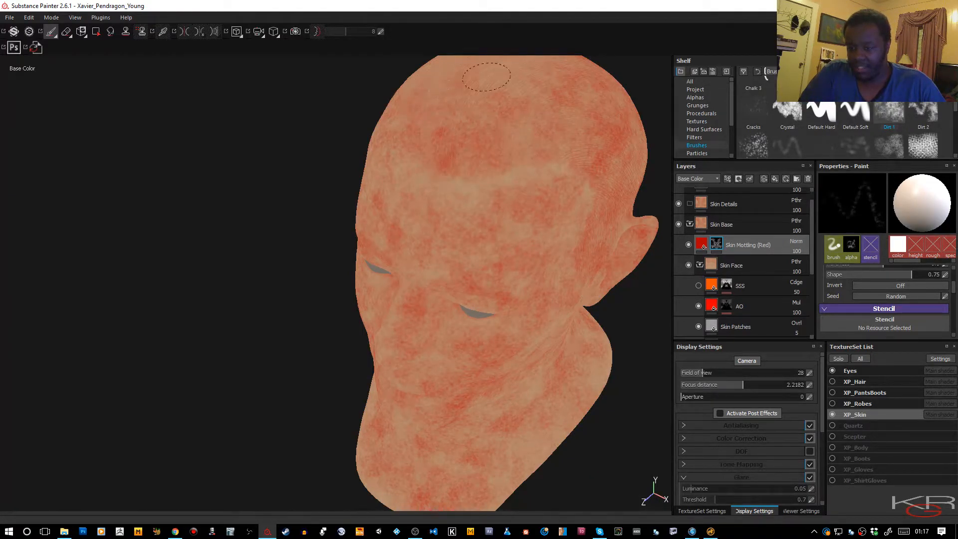
alt+drag(425, 142, 328, 348)
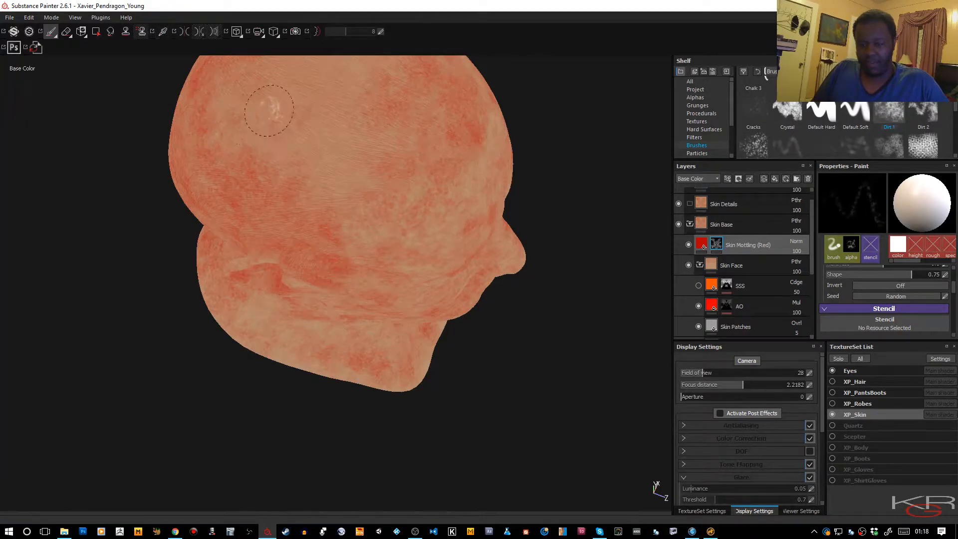
drag(311, 112, 276, 122)
mouse_move(332, 114)
mouse_down()
mouse_move(332, 177)
mouse_move(330, 127)
mouse_up()
mouse_move(391, 174)
alt+mouse_down()
mouse_move(394, 135)
mouse_move(269, 114)
mouse_move(291, 206)
alt+mouse_up()
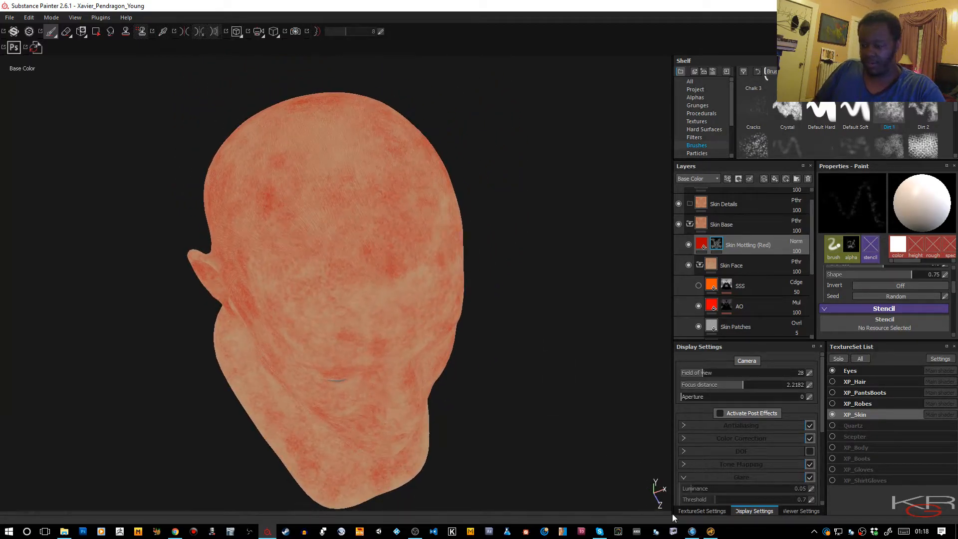
- Show the texture set settings and paint mottling over the remaining bare area on top of the scalp
click(693, 511)
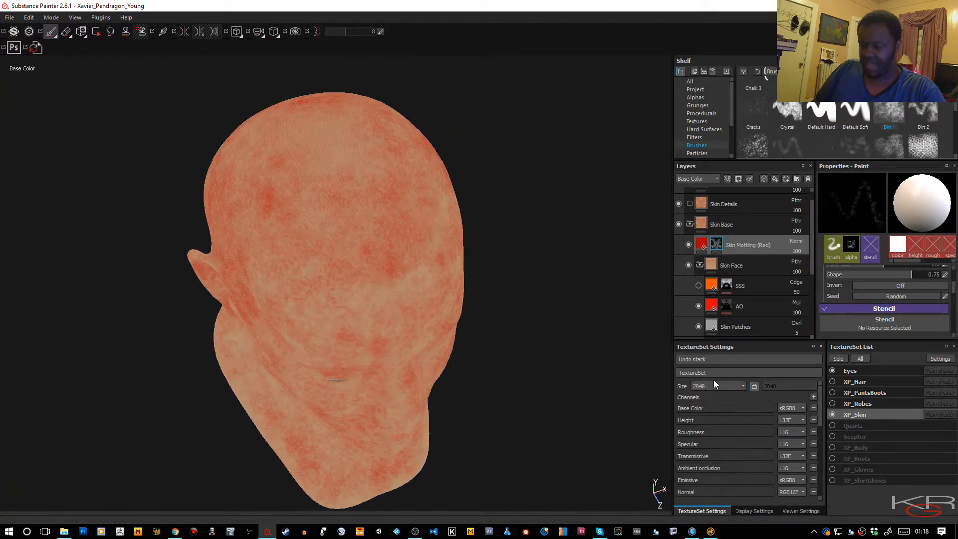
alt+drag(539, 364, 390, 304)
alt+right_drag(376, 327, 398, 268)
alt+drag(397, 268, 405, 323)
alt+right_drag(404, 323, 411, 186)
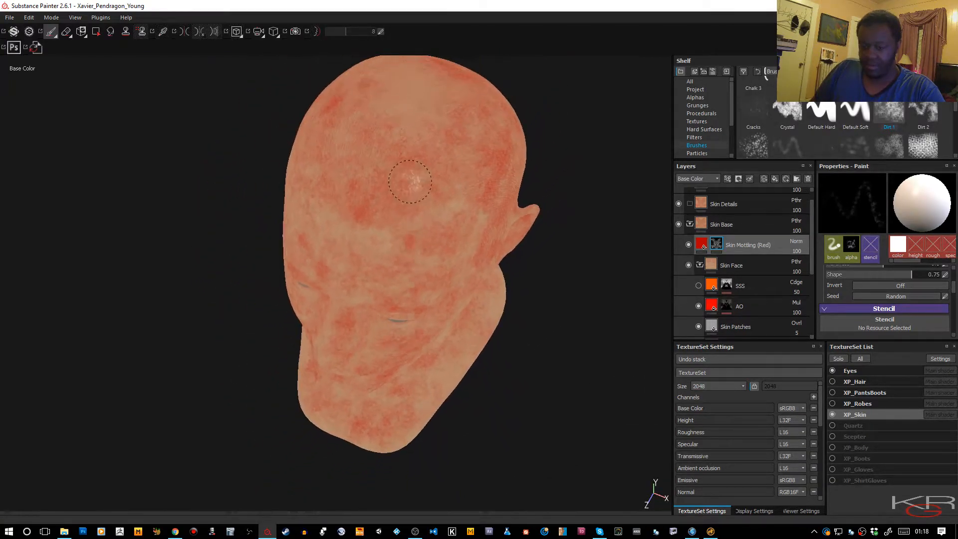
alt+middle_drag(410, 186, 369, 255)
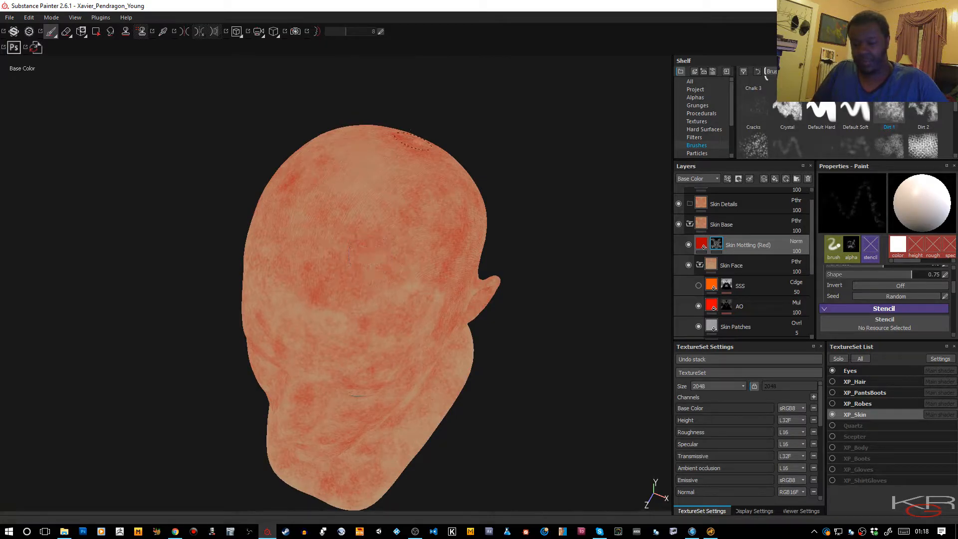
drag(343, 179, 380, 171)
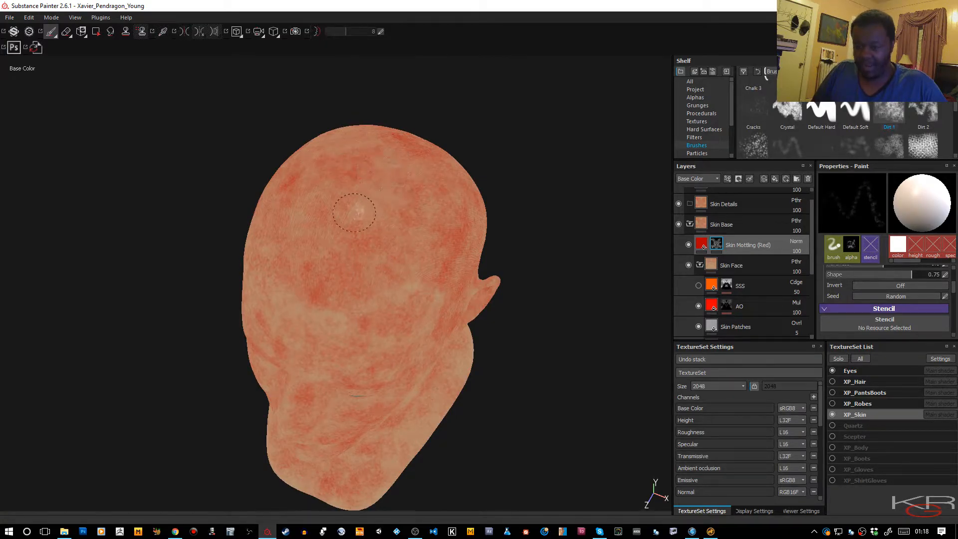
- Switch to the full material view and strengthen the mottling on the forehead, nose and cheeks
key(m)
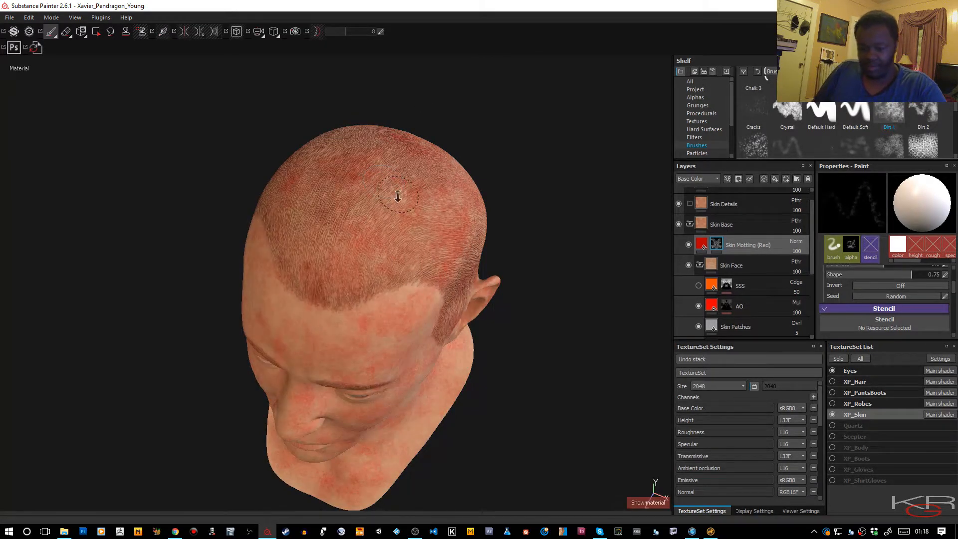
alt+right_drag(398, 193, 408, 255)
alt+drag(408, 255, 408, 235)
alt+middle_drag(383, 249, 370, 75)
alt+right_drag(380, 230, 389, 319)
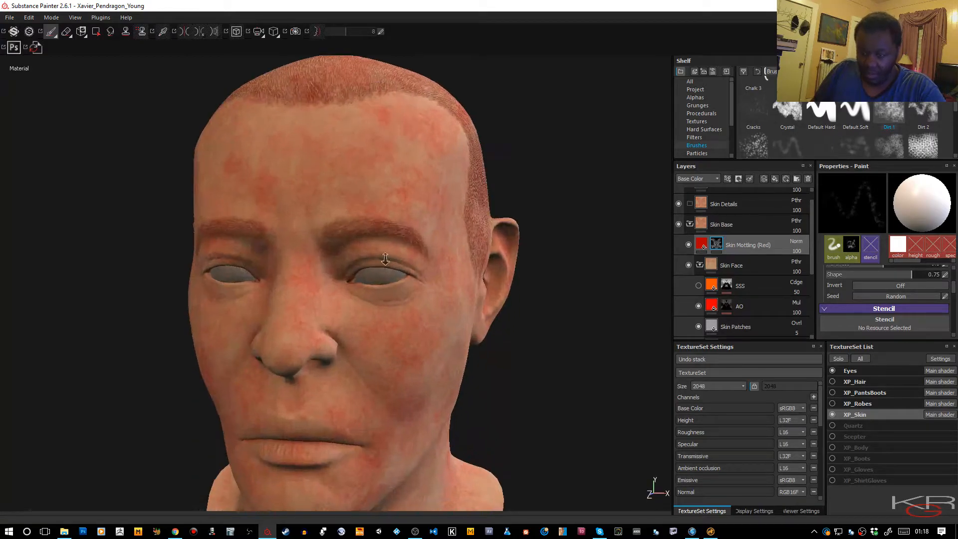
mouse_move(389, 320)
alt+mouse_down()
mouse_move(349, 328)
mouse_move(421, 327)
alt+mouse_up()
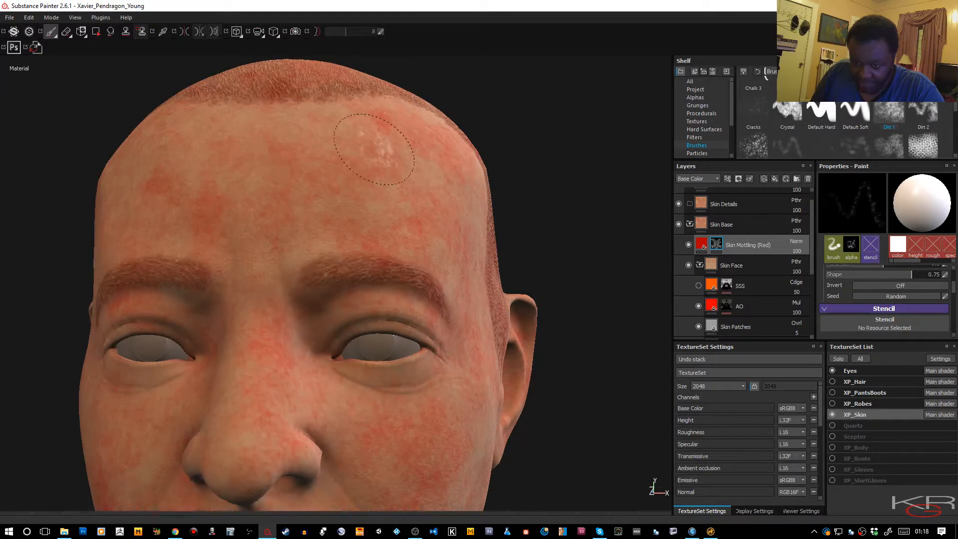
alt+right_drag(384, 374, 360, 339)
mouse_move(360, 339)
alt+mouse_down()
mouse_move(308, 340)
mouse_move(338, 359)
alt+mouse_up()
alt+middle_drag(338, 360, 352, 308)
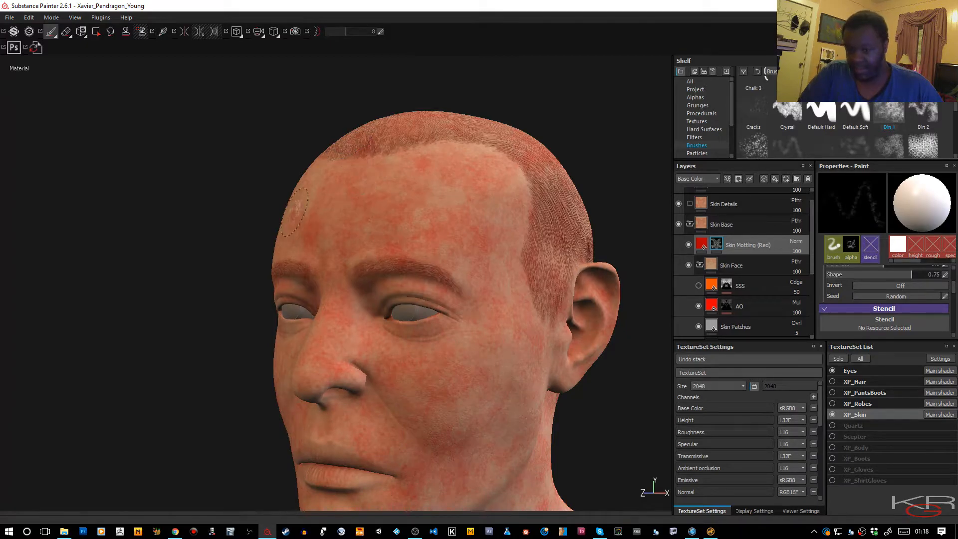
- Paint additional mottling over the right temple, cheek and side of the neck
click(443, 220)
alt+drag(443, 220, 584, 241)
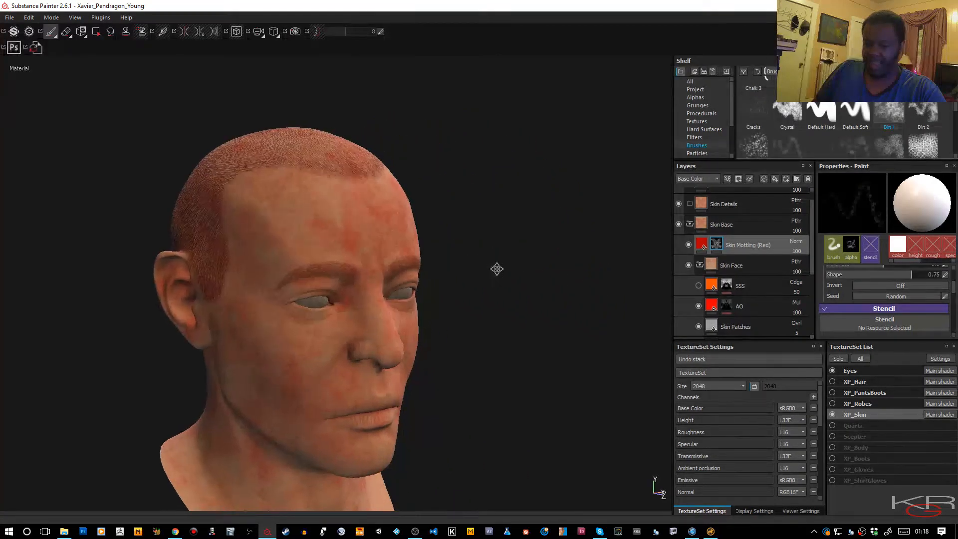
alt+drag(489, 272, 622, 204)
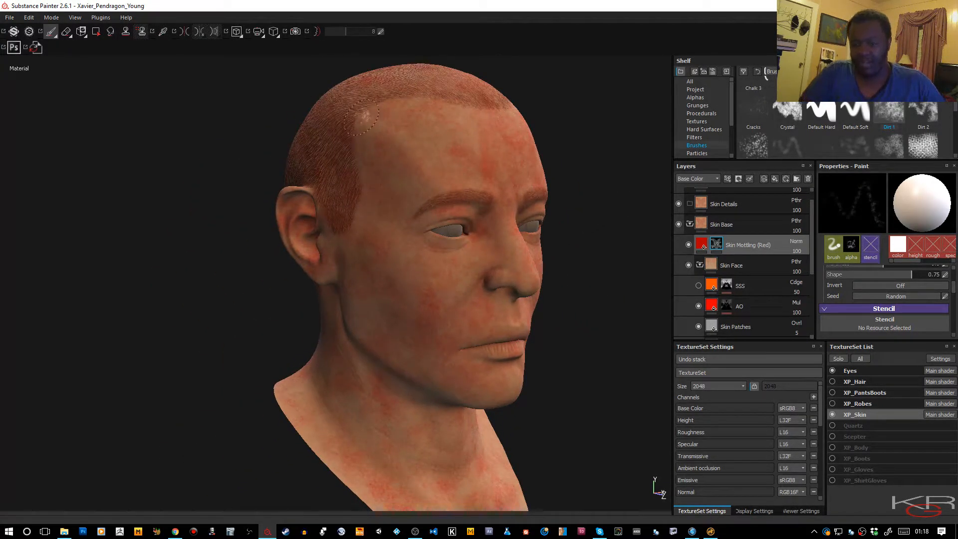
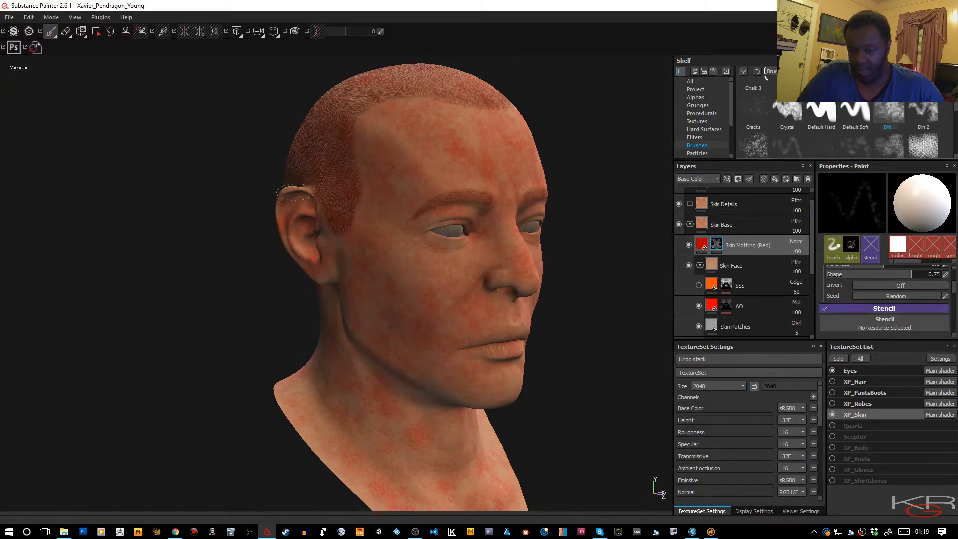
- Return to the base color view and paint mottling around the right ear, jaw and neck in profile
key(c)
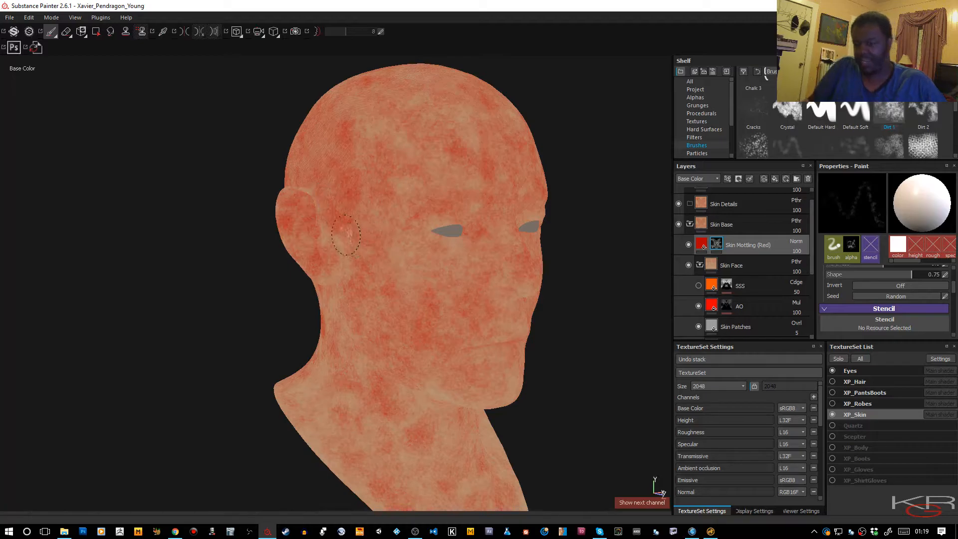
alt+right_drag(429, 272, 430, 250)
alt+drag(430, 249, 545, 229)
alt+middle_drag(417, 298, 456, 235)
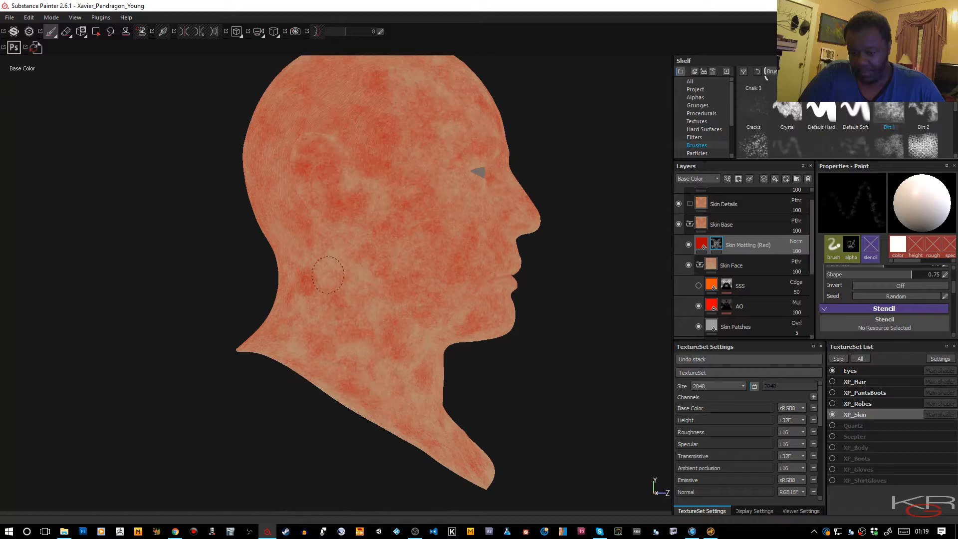
- Fill in mottling under the chin, on the front of the neck and over the left side of the head
mouse_move(365, 232)
alt+mouse_down()
mouse_move(396, 231)
mouse_move(395, 203)
mouse_move(188, 175)
alt+mouse_up()
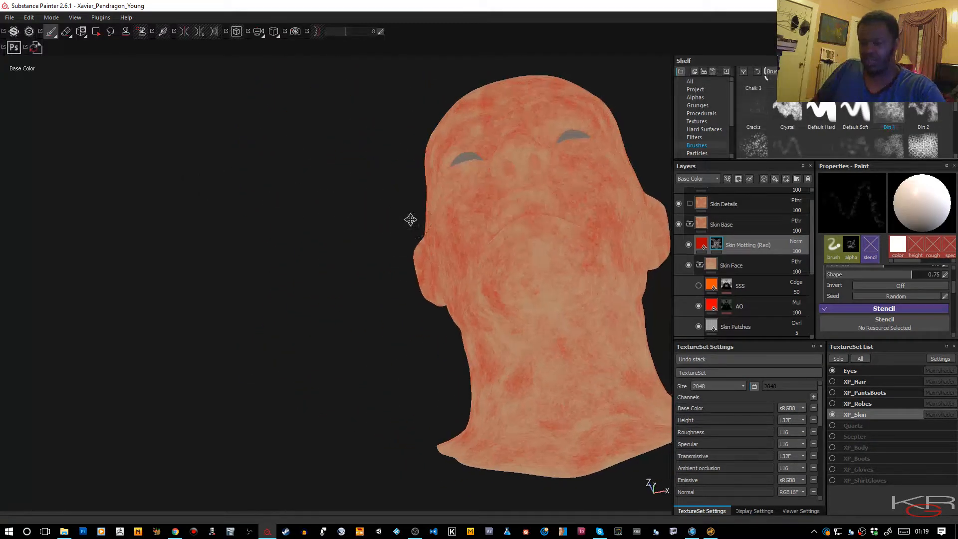
alt+drag(417, 216, 249, 233)
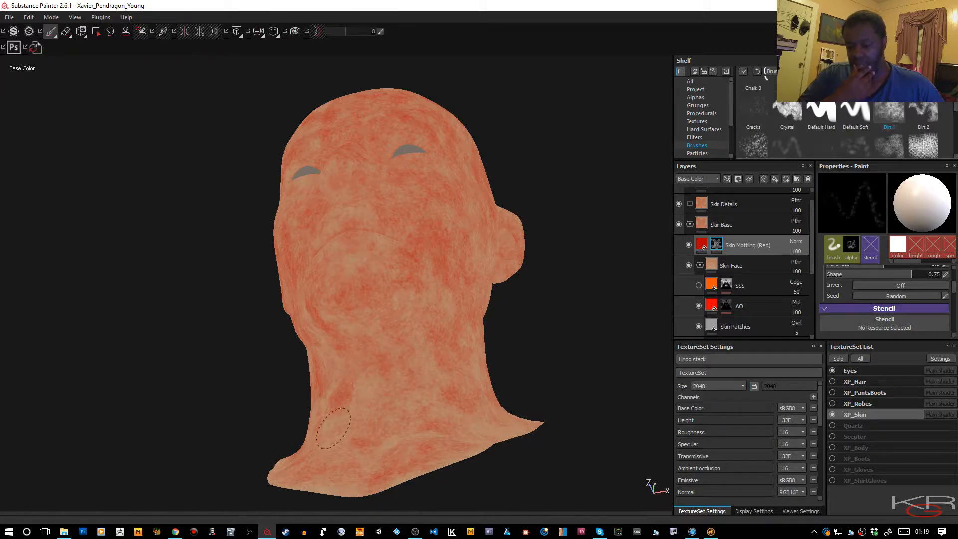
alt+right_drag(375, 387, 396, 294)
mouse_move(397, 293)
alt+mouse_down()
mouse_move(412, 328)
mouse_move(342, 369)
mouse_move(297, 369)
mouse_move(517, 370)
mouse_move(274, 379)
mouse_move(312, 363)
mouse_move(321, 346)
mouse_move(351, 346)
alt+mouse_up()
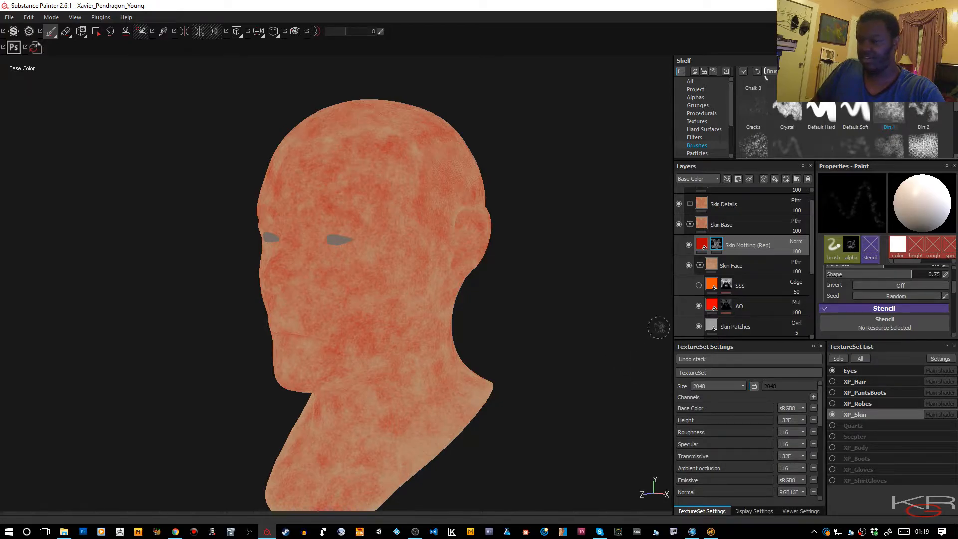
- Add a fill layer above Skin Mottling (Red) and leave only its color channel enabled
click(777, 180)
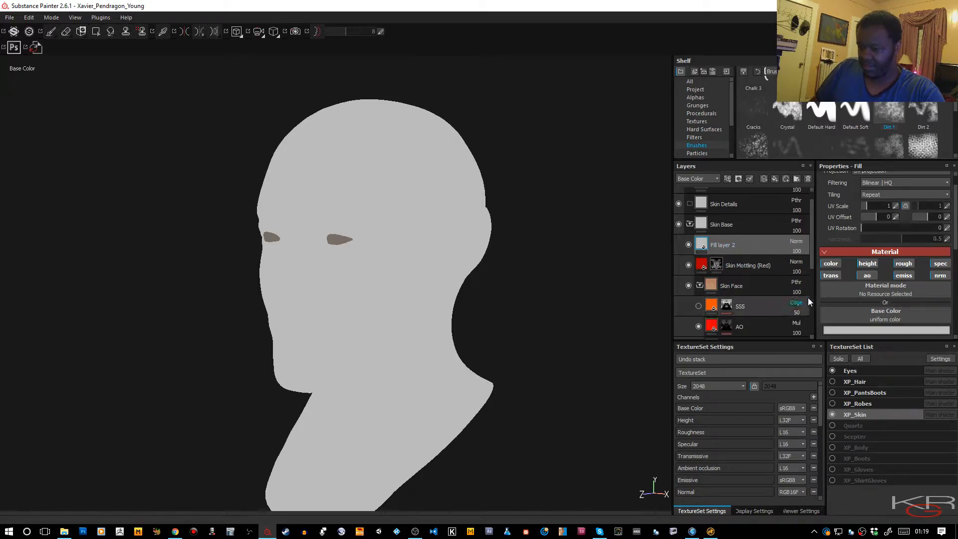
click(866, 264)
click(865, 273)
click(839, 274)
click(901, 265)
click(902, 278)
click(938, 276)
click(940, 264)
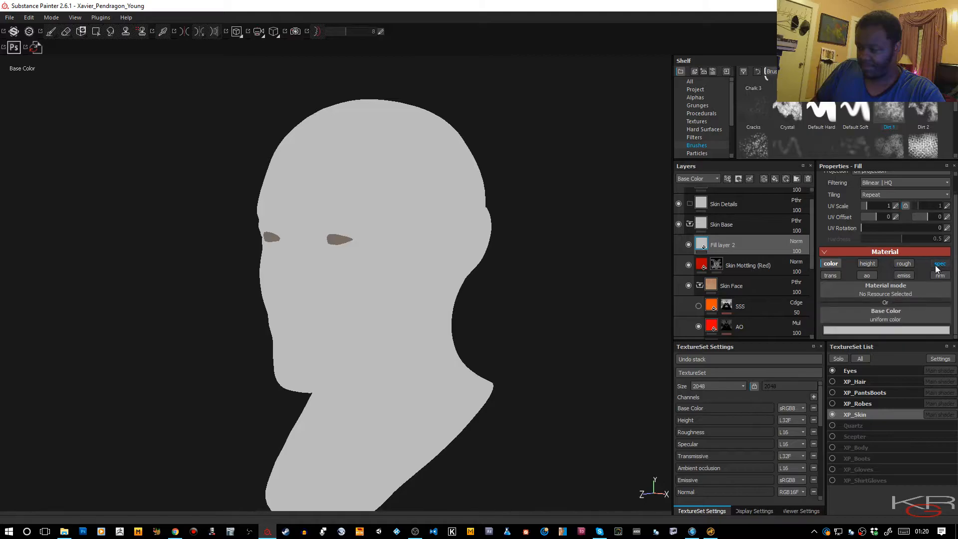
- Set the new fill layer's base color to a dark red of R 0.407, G 0.015, B 0.015
click(864, 330)
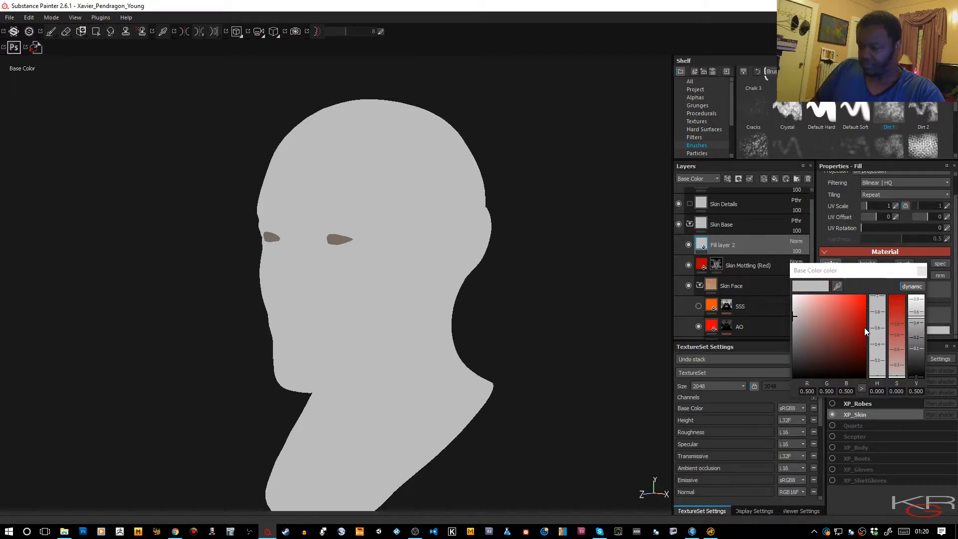
click(897, 303)
click(896, 306)
mouse_move(864, 317)
mouse_down()
mouse_move(848, 326)
mouse_move(863, 337)
mouse_move(863, 316)
mouse_move(850, 322)
mouse_up()
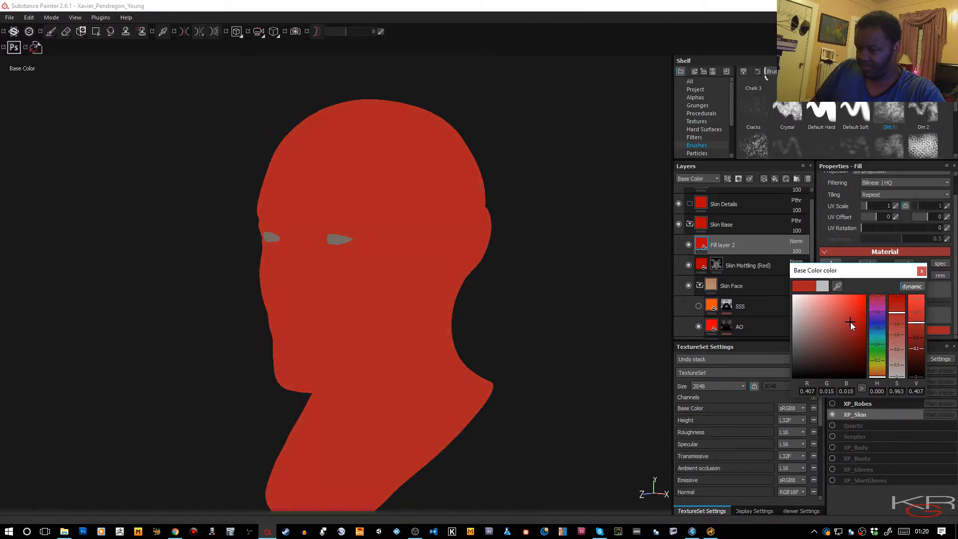
click(922, 272)
- Add a bitmap mask to Fill layer 2 using the Curvature XP_Skin map
right_click(748, 244)
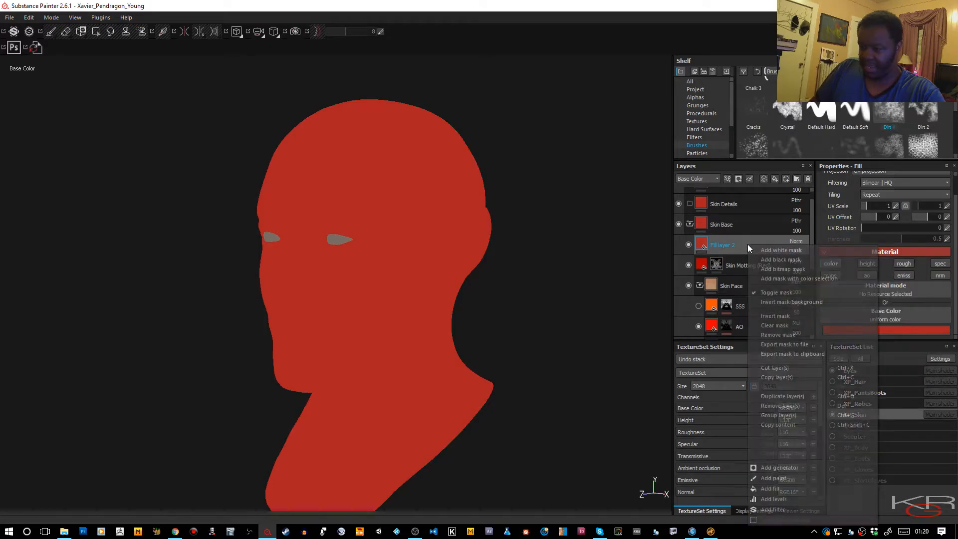
click(766, 270)
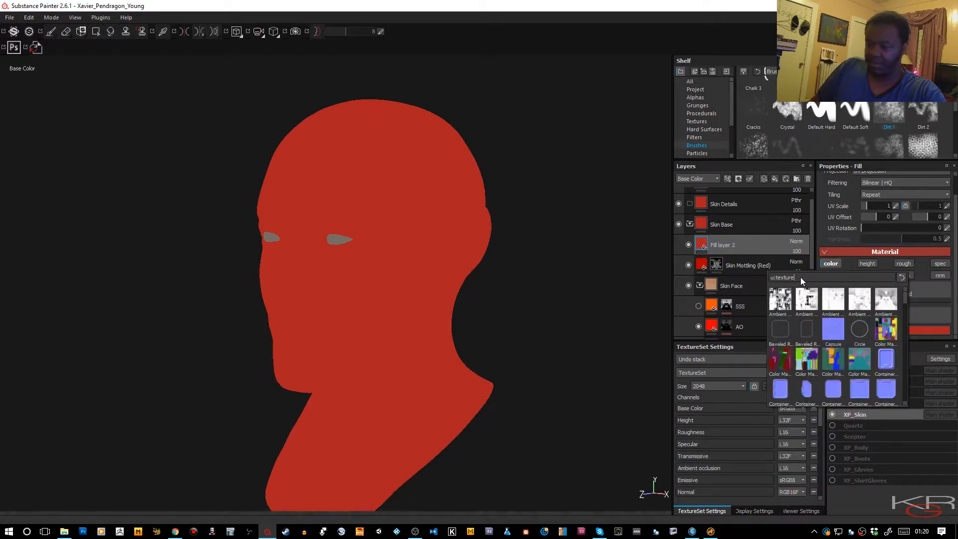
key(BackSpace)
key(BackSpace)
key(BackSpace)
text(Skin)
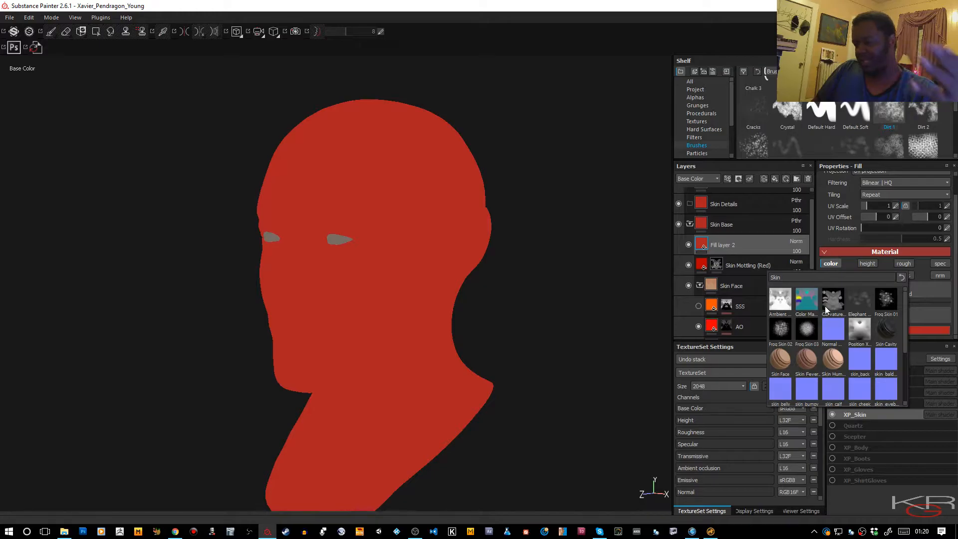
mouse_move(827, 308)
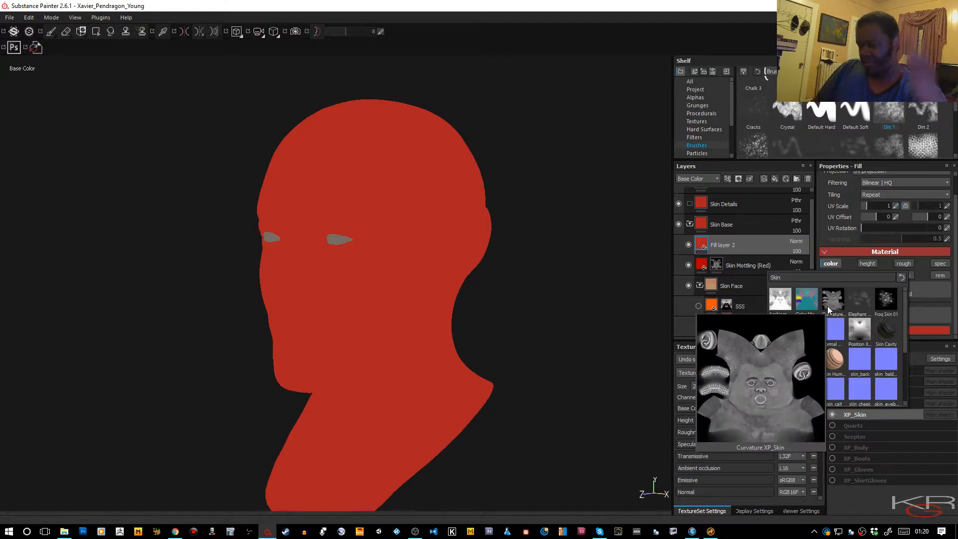
click(832, 305)
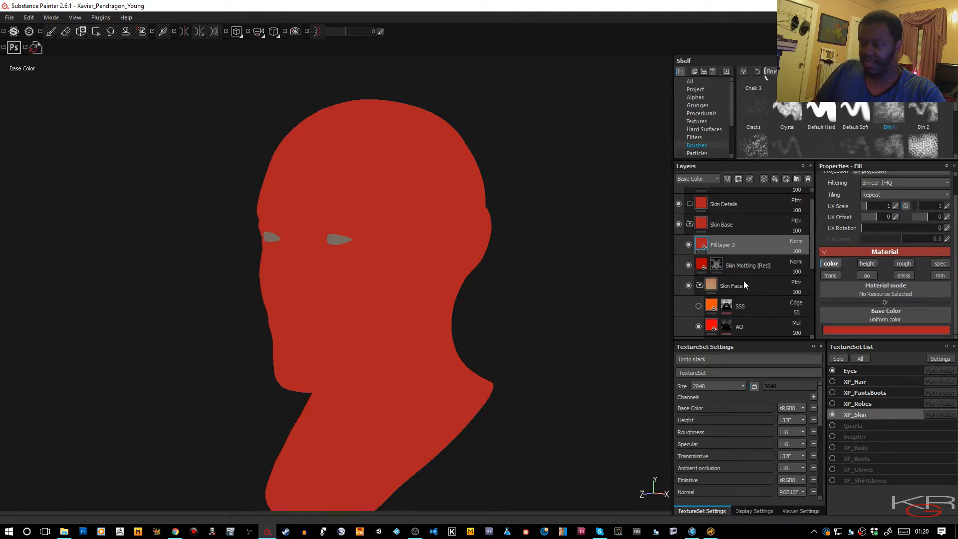
- Add a Levels effect to Fill layer 2's mask and invert it
alt+right_drag(352, 261, 392, 350)
alt+drag(384, 340, 412, 340)
alt+middle_drag(385, 333, 433, 281)
alt+right_drag(422, 269, 428, 332)
alt+middle_drag(402, 237, 401, 322)
alt+right_drag(401, 322, 413, 339)
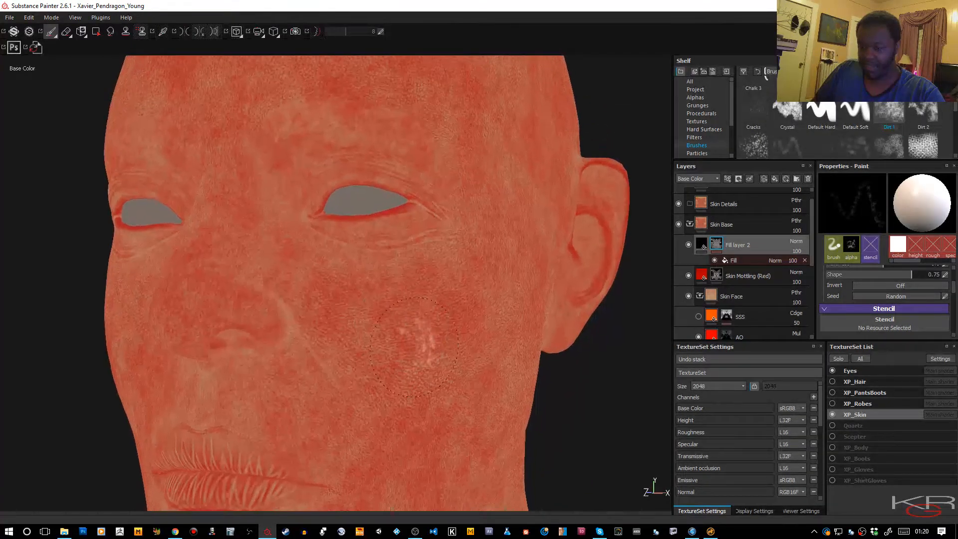
alt+drag(414, 340, 394, 350)
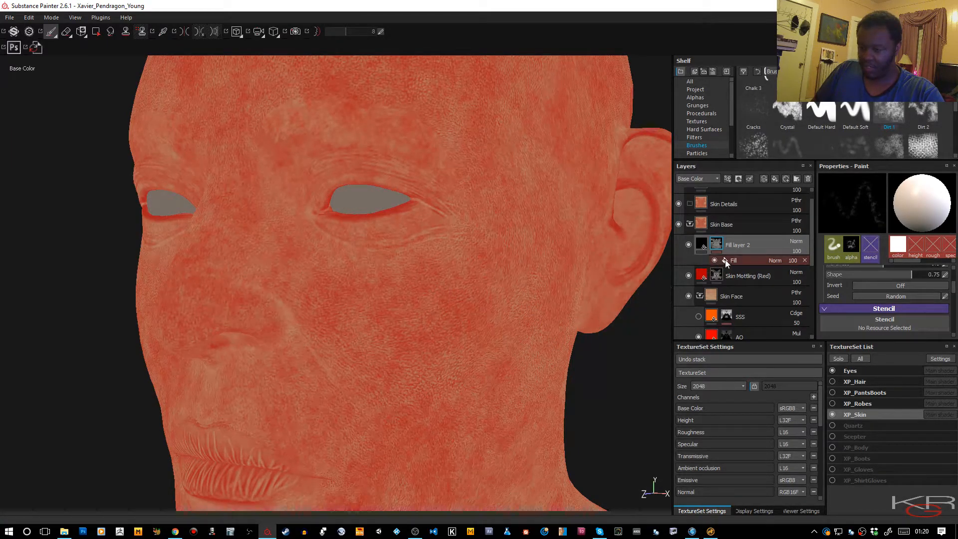
right_click(720, 245)
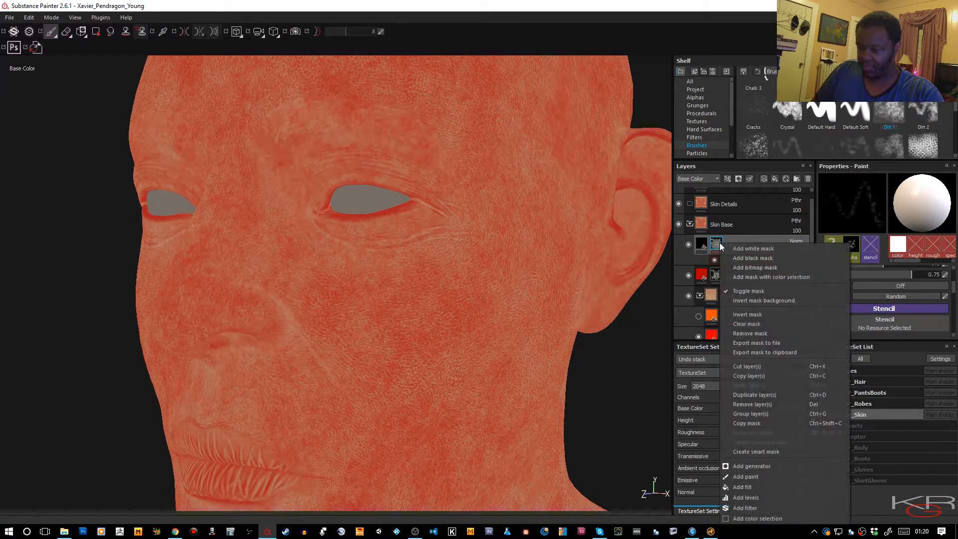
click(747, 498)
click(917, 260)
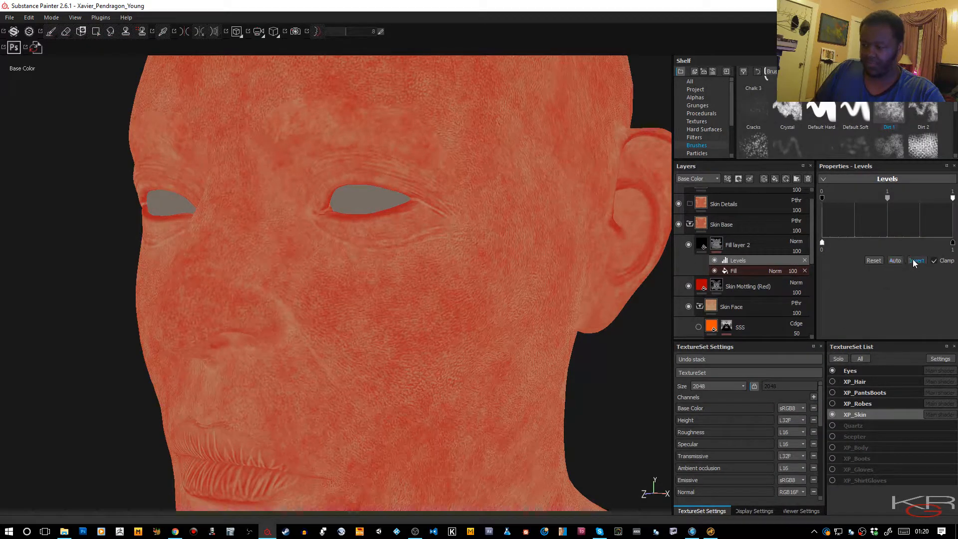
- Show the 3D and 2D views side by side and examine the inverted mask up close around the eye
alt+right_drag(460, 312, 424, 298)
alt+drag(425, 298, 473, 283)
click(244, 34)
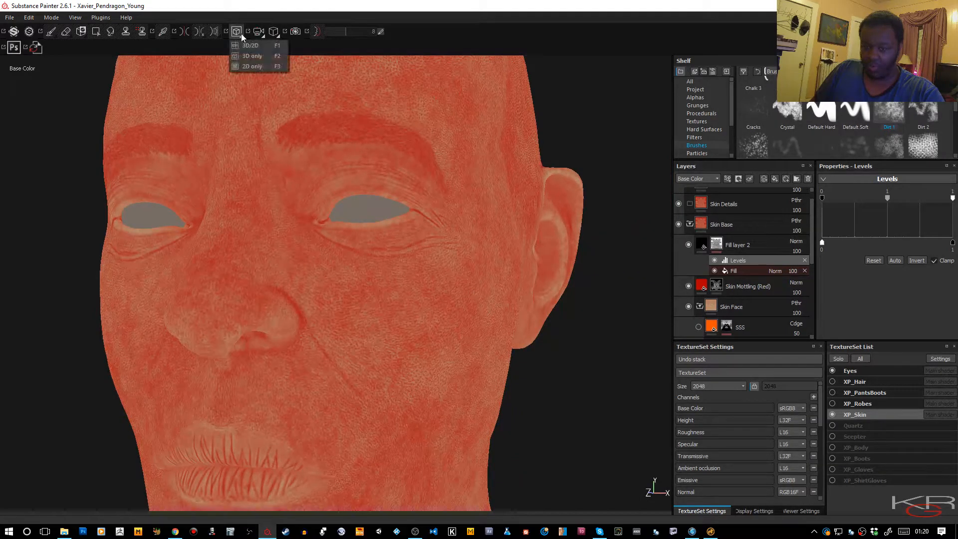
click(249, 50)
alt+middle_drag(498, 273, 511, 173)
alt+right_drag(511, 174, 573, 373)
alt+middle_drag(504, 273, 624, 233)
alt+right_drag(515, 192, 591, 403)
alt+right_drag(567, 220, 595, 261)
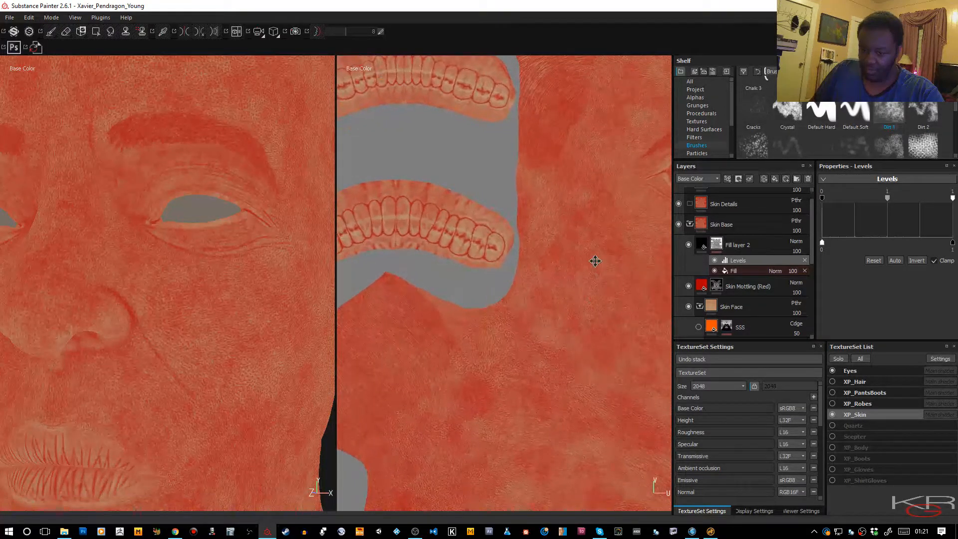
alt+middle_drag(596, 261, 425, 323)
alt+right_drag(521, 235, 578, 380)
alt+middle_drag(558, 327, 577, 287)
alt+right_drag(569, 263, 590, 286)
alt+middle_drag(590, 287, 496, 368)
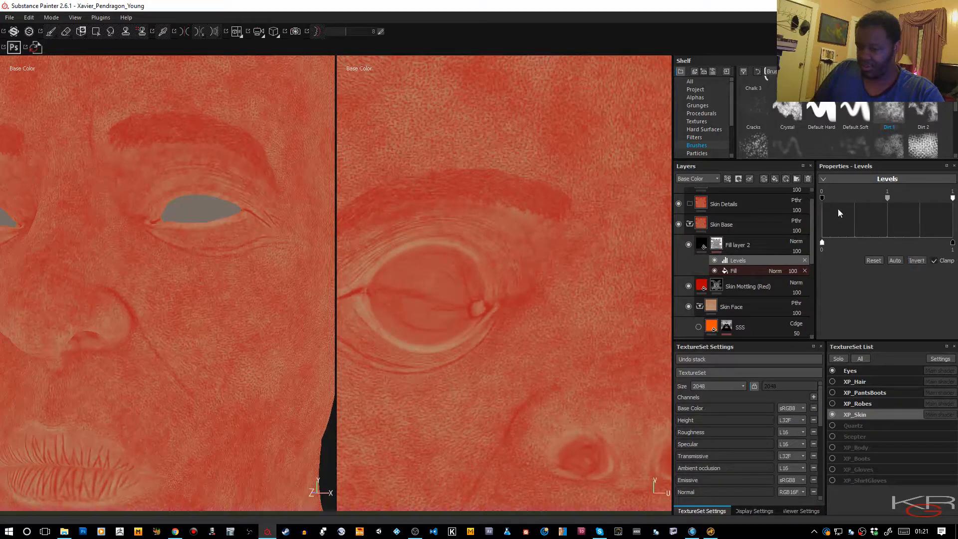
- Adjust the mask's input levels to a midtone of 1.804 and white point of 0.427, and set Fill layer 2's opacity to 47
drag(954, 199, 905, 202)
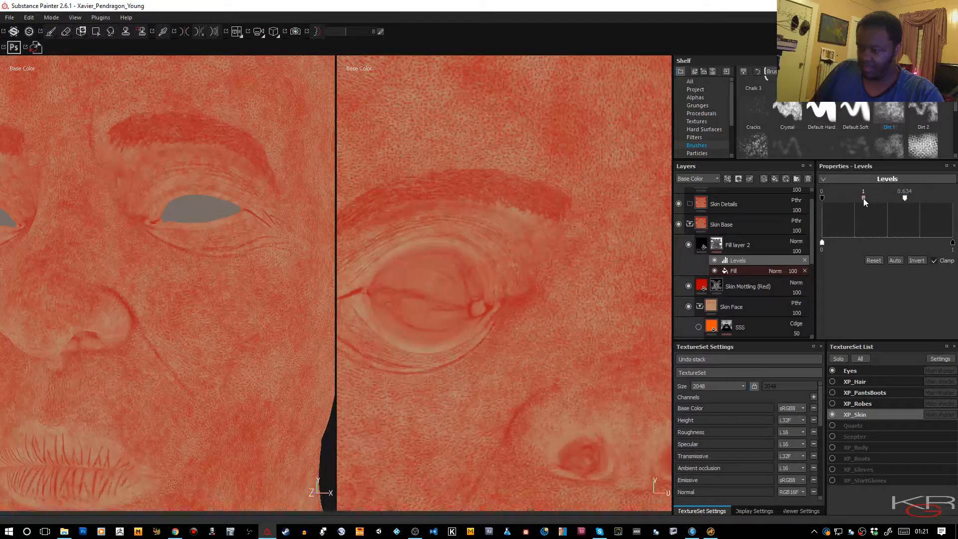
drag(844, 202, 849, 202)
mouse_move(874, 199)
mouse_down()
mouse_move(847, 200)
mouse_move(885, 199)
mouse_up()
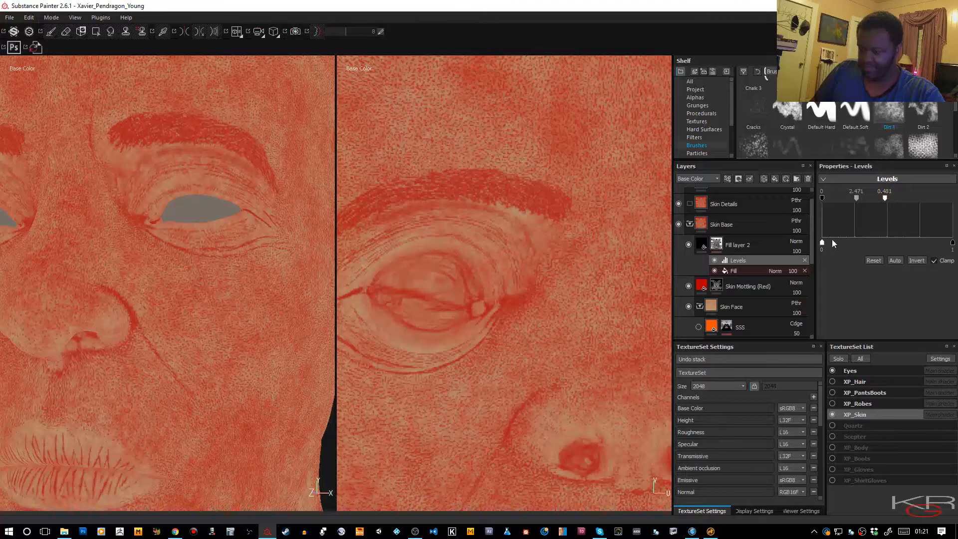
drag(815, 261, 801, 261)
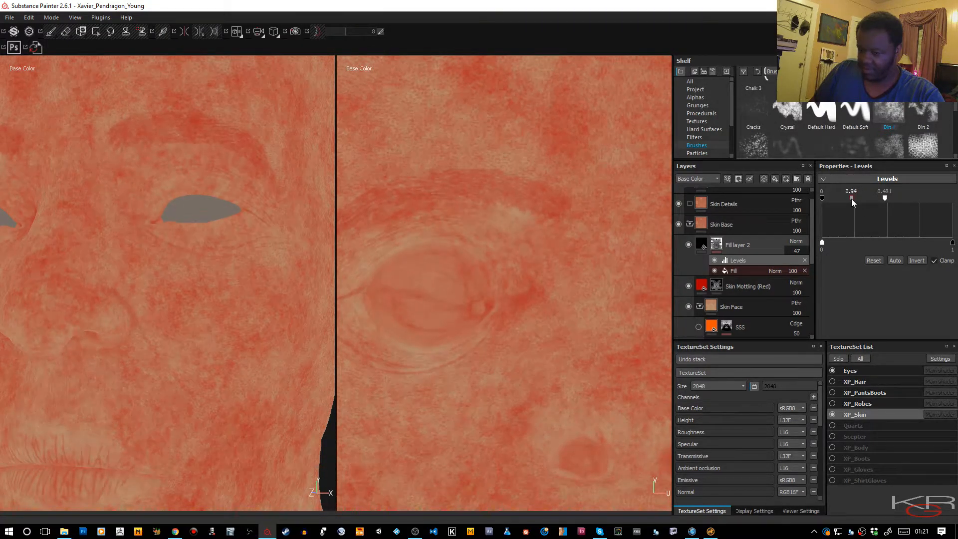
drag(885, 199, 852, 198)
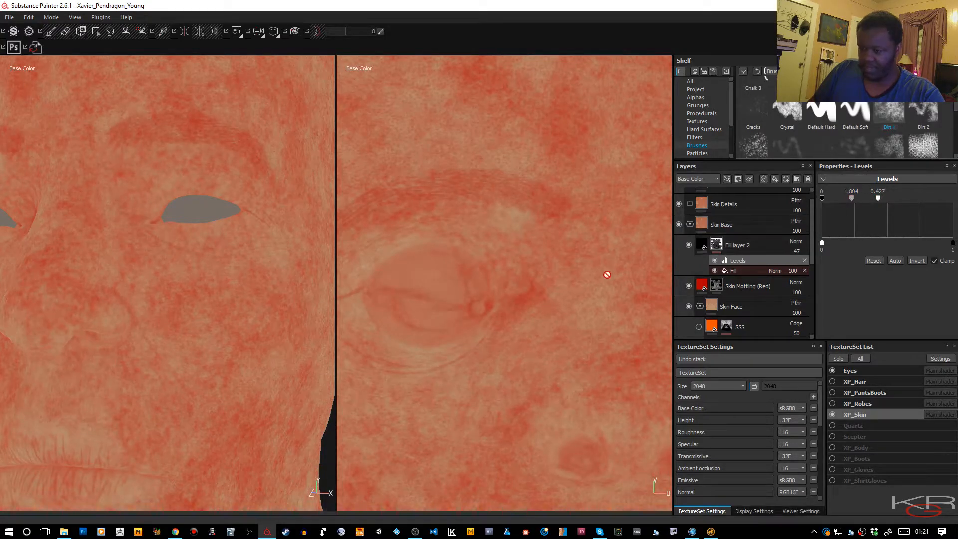
- Lower the opacity of the Skin Mottling (Red) layer to 45
scroll(604, 269, down, 3)
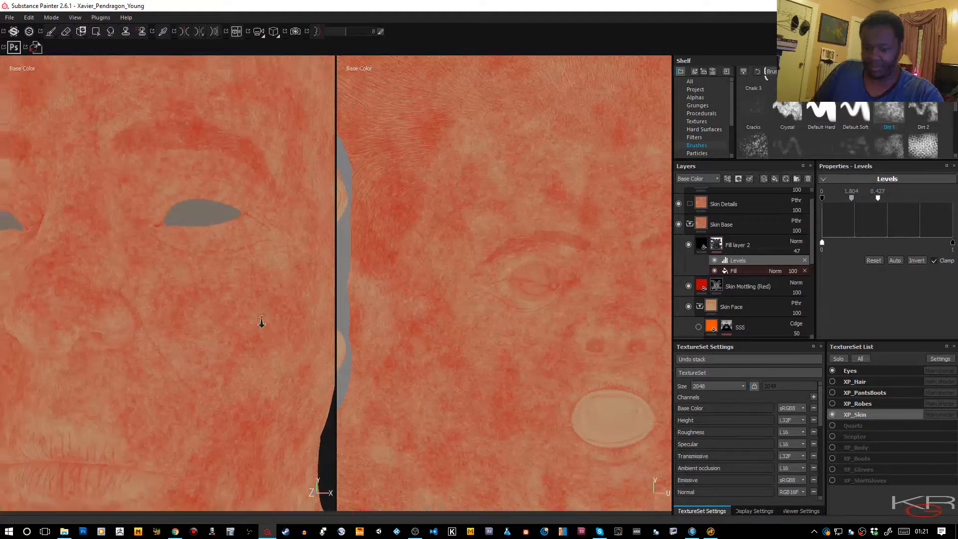
scroll(261, 328, down, 4)
mouse_move(199, 279)
alt+mouse_down()
mouse_move(261, 278)
mouse_move(188, 289)
mouse_move(221, 289)
mouse_move(208, 288)
alt+mouse_up()
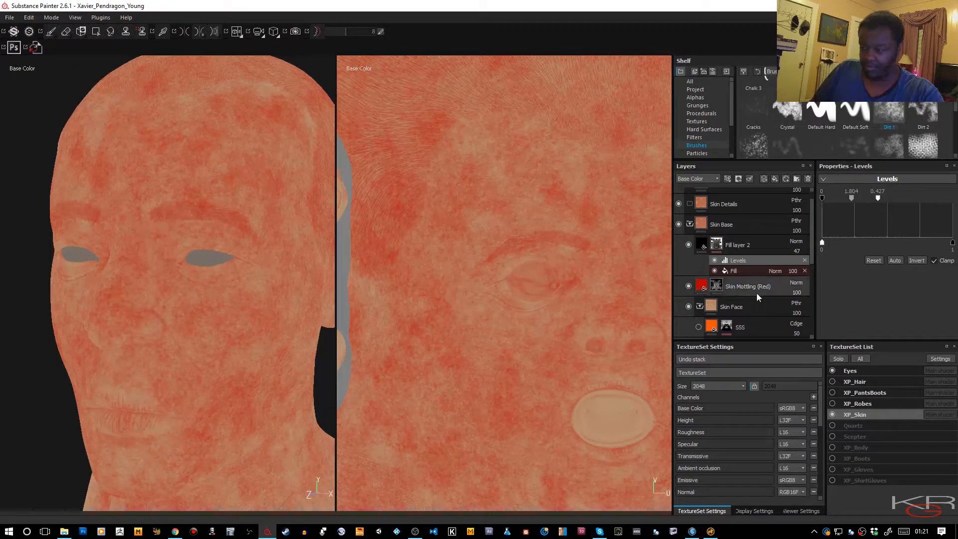
click(797, 292)
drag(813, 303, 797, 304)
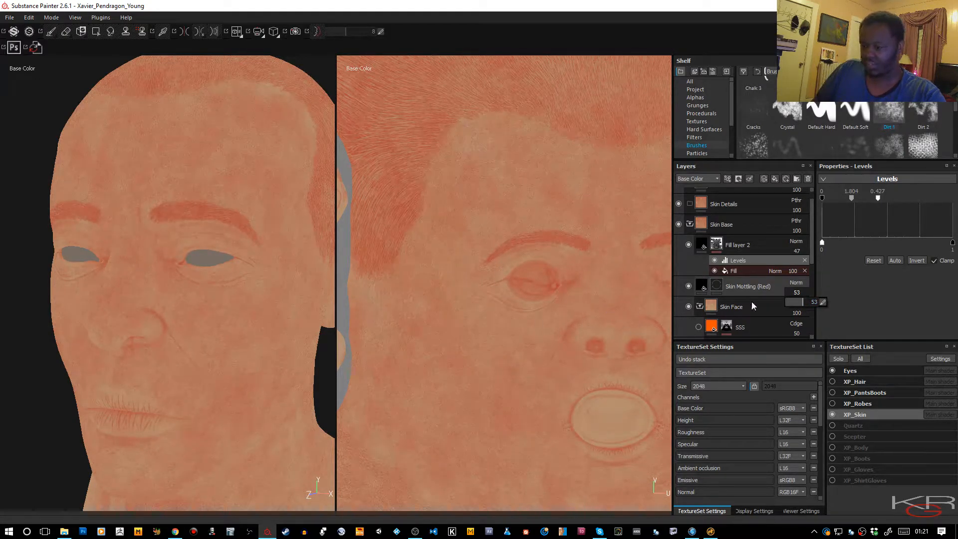
drag(794, 303, 800, 302)
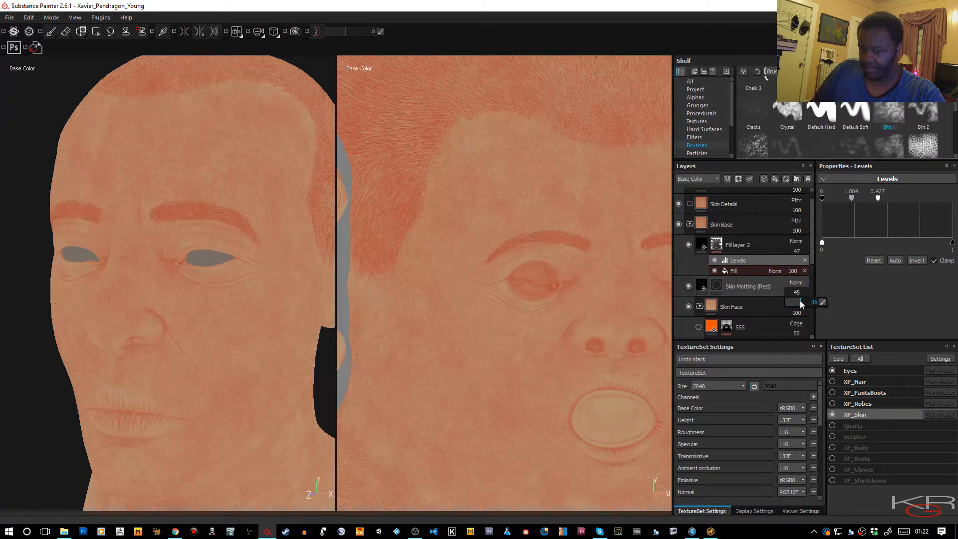
- Add a Paint effect above Levels in Fill layer 2's mask and switch the brush color to black
alt+right_drag(558, 193, 584, 338)
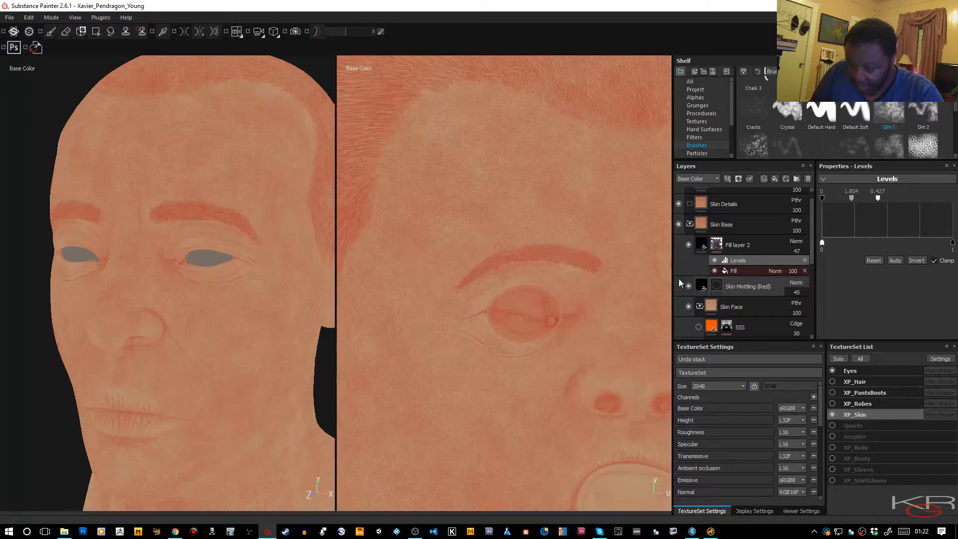
right_click(750, 262)
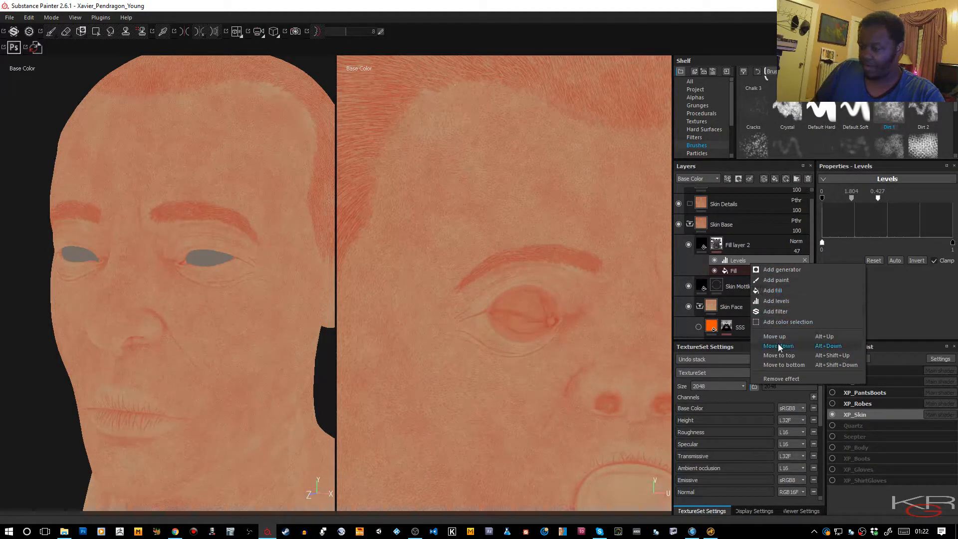
click(778, 281)
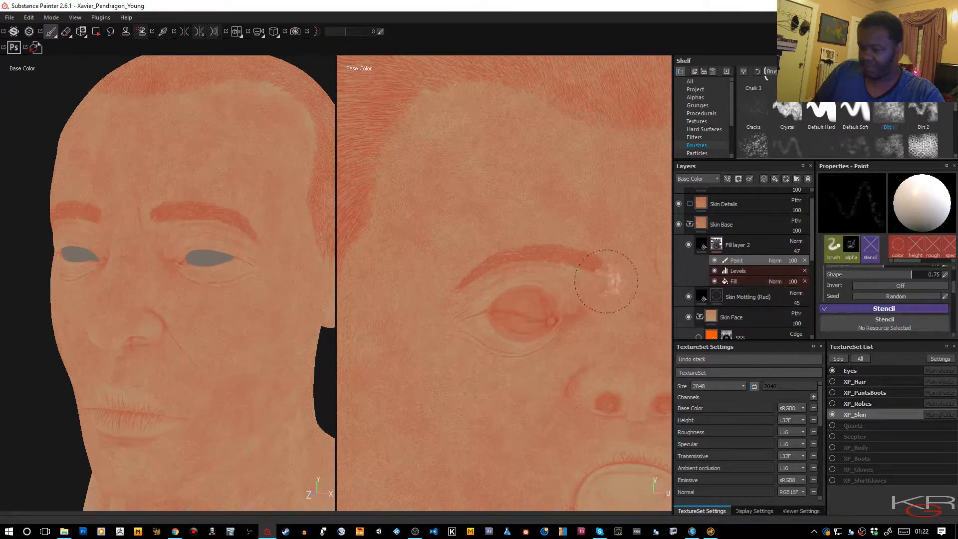
scroll(539, 228, down, 4)
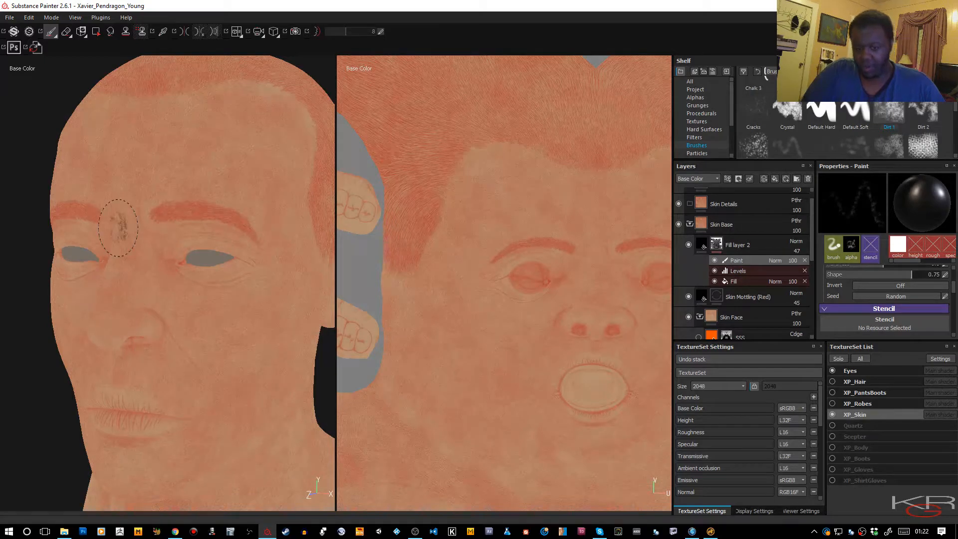
key(x)
- Rename Fill layer 2 as Cavities
alt+drag(120, 224, 249, 197)
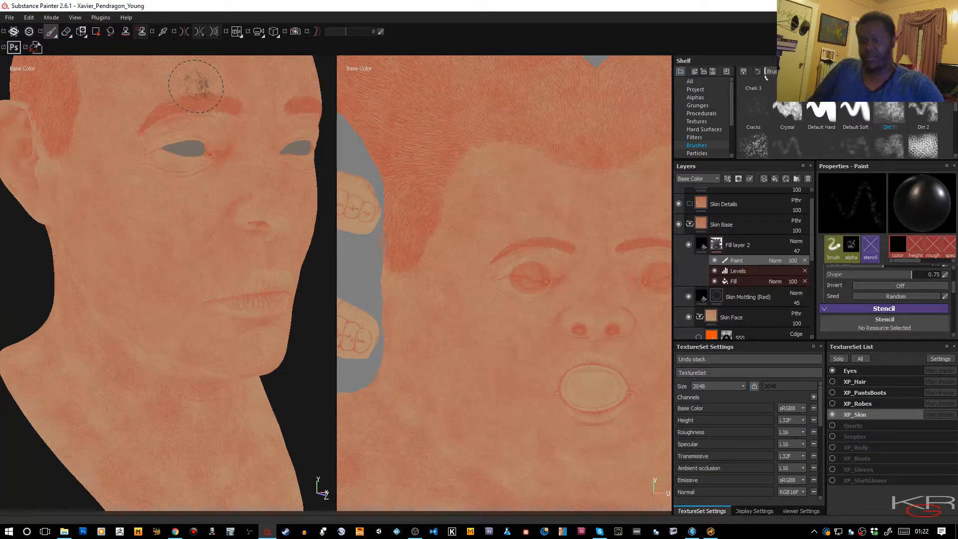
alt+right_drag(241, 203, 235, 164)
alt+drag(235, 164, 216, 137)
alt+middle_drag(216, 137, 131, 200)
alt+drag(130, 199, 139, 184)
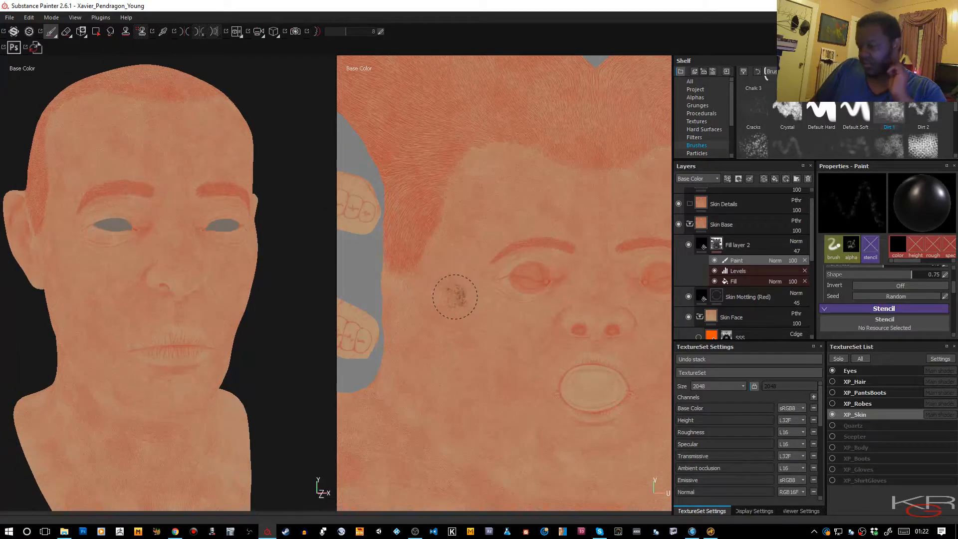
double_click(746, 246)
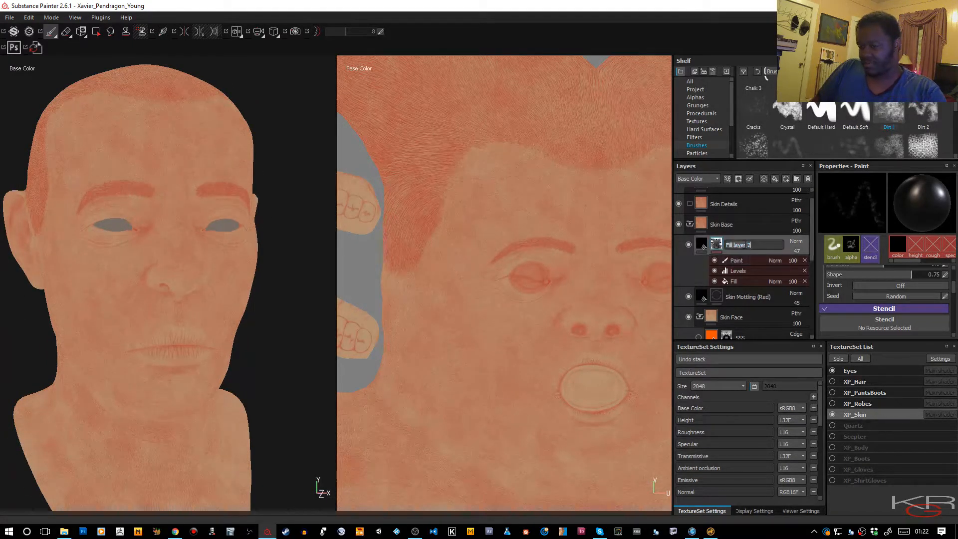
text(Cavities)
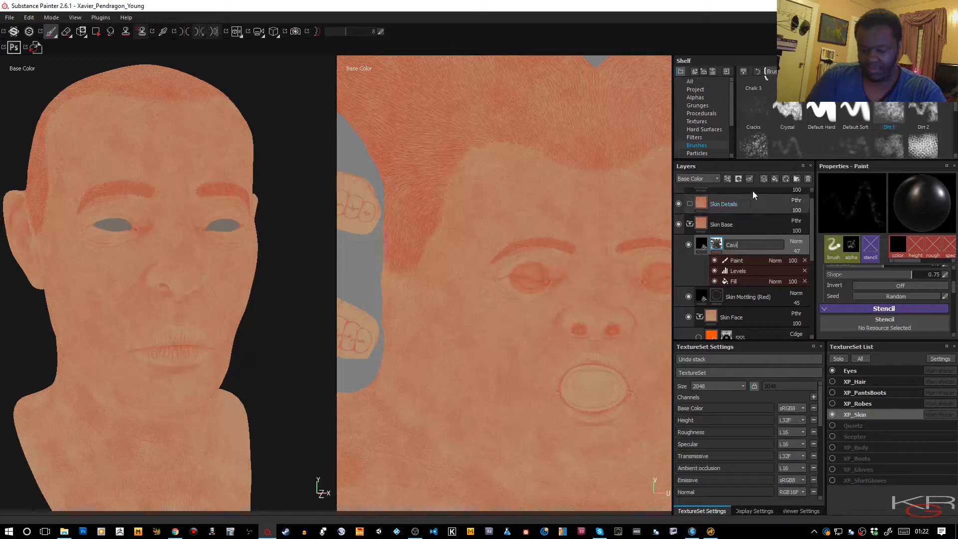
key(Return)
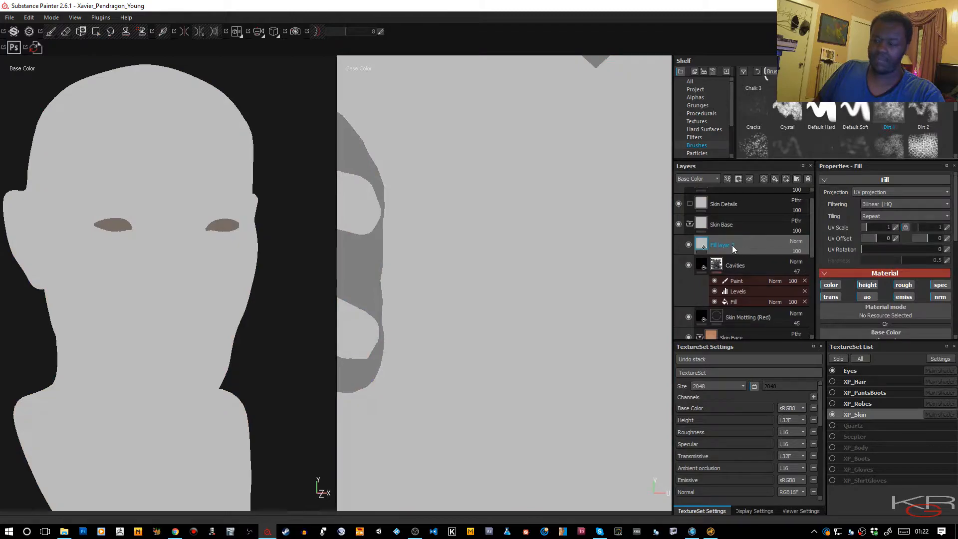
- Add a fill layer above Cavities and name it Warm Tones
double_click(732, 244)
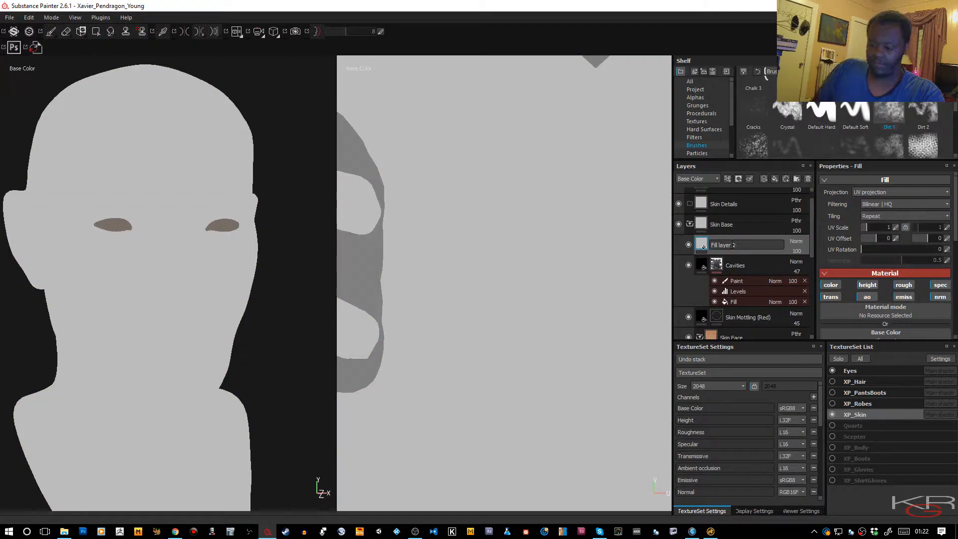
key(ctrl+a)
key(BackSpace)
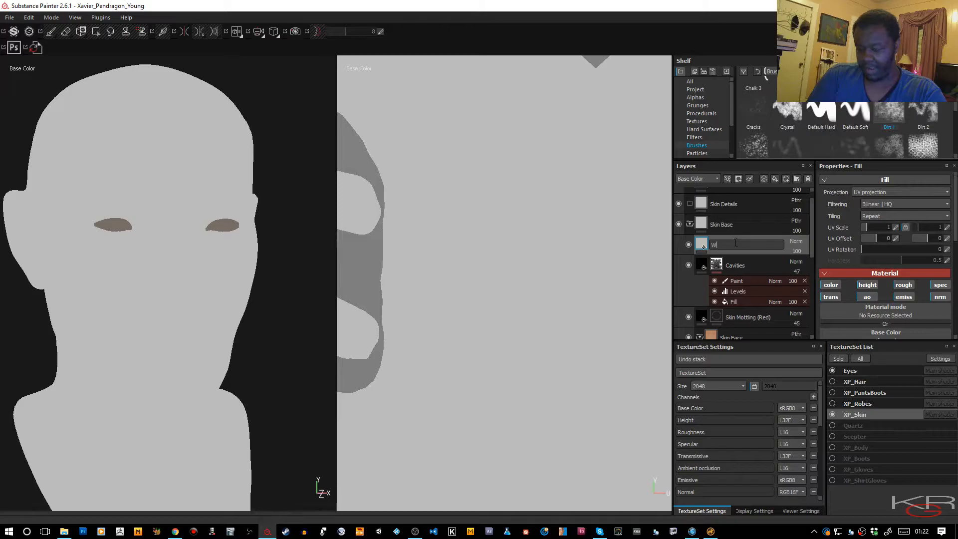
text(Warm Tones)
key(Return)
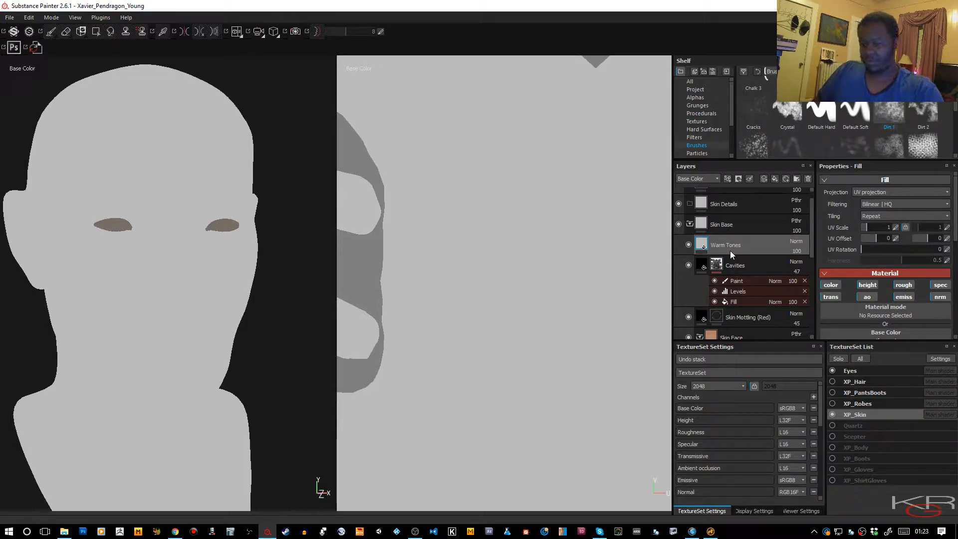
- Leave only the color channel enabled on the Warm Tones layer
scroll(848, 285, down, 1)
click(839, 247)
click(867, 235)
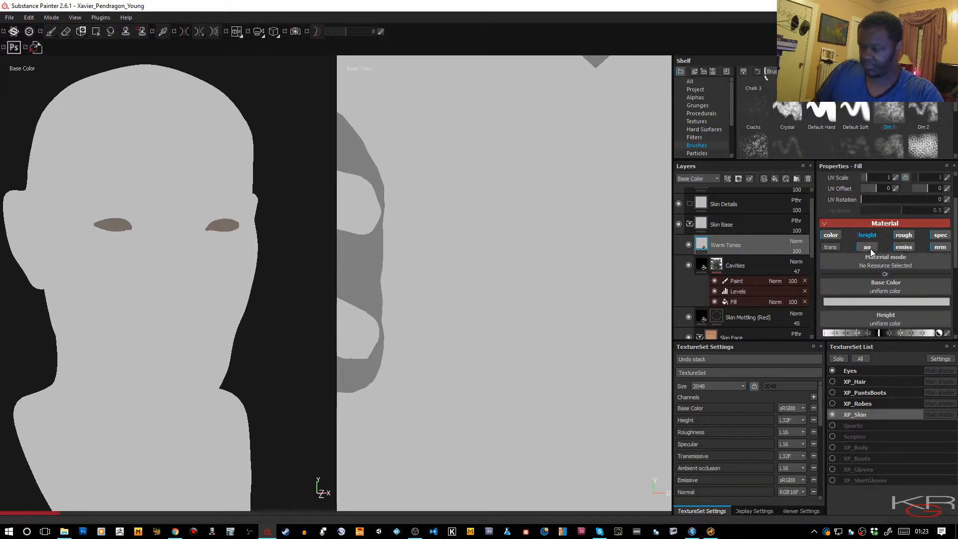
click(871, 248)
click(904, 236)
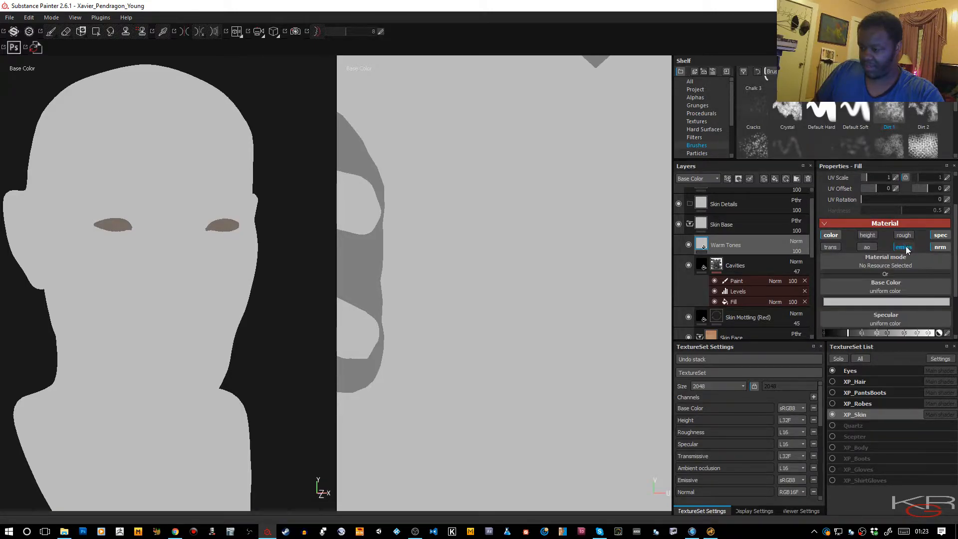
click(934, 246)
click(936, 236)
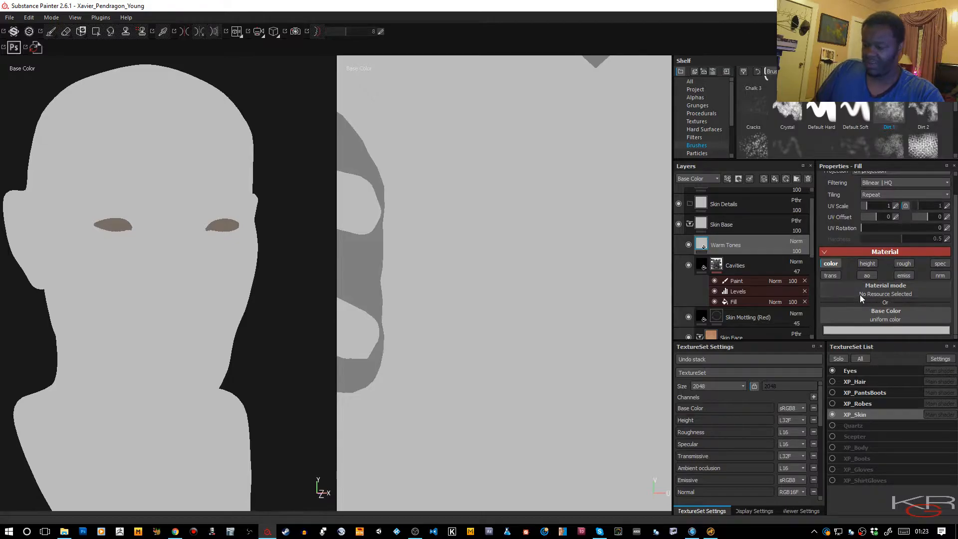
- Set the Warm Tones layer's base color to a muted yellow, about R 0.578, G 0.506, B 0.111
click(889, 330)
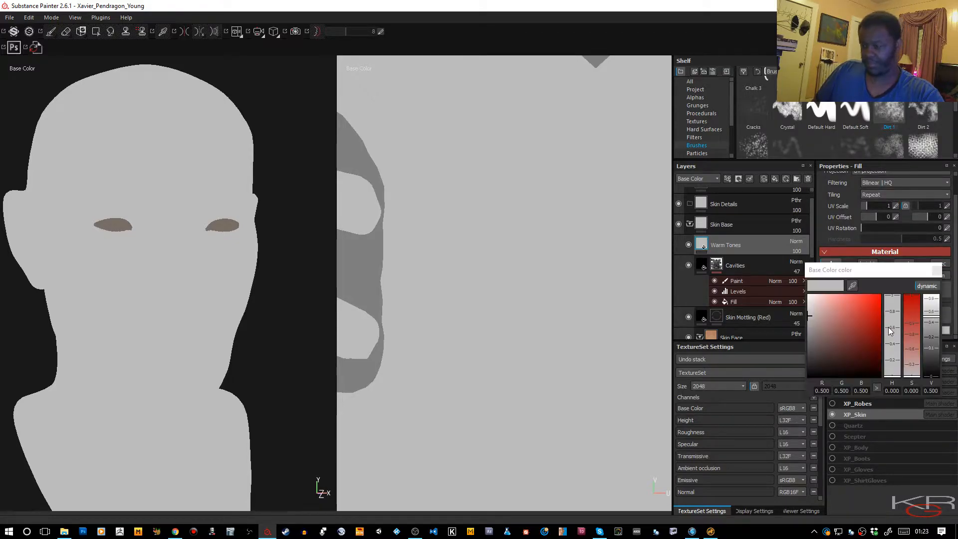
click(866, 312)
click(894, 370)
drag(893, 367, 894, 366)
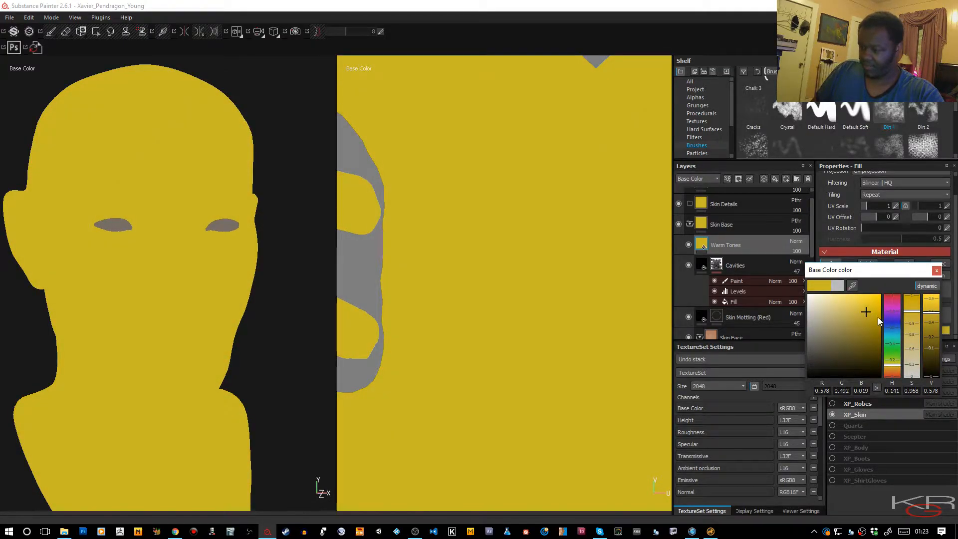
drag(866, 312, 847, 313)
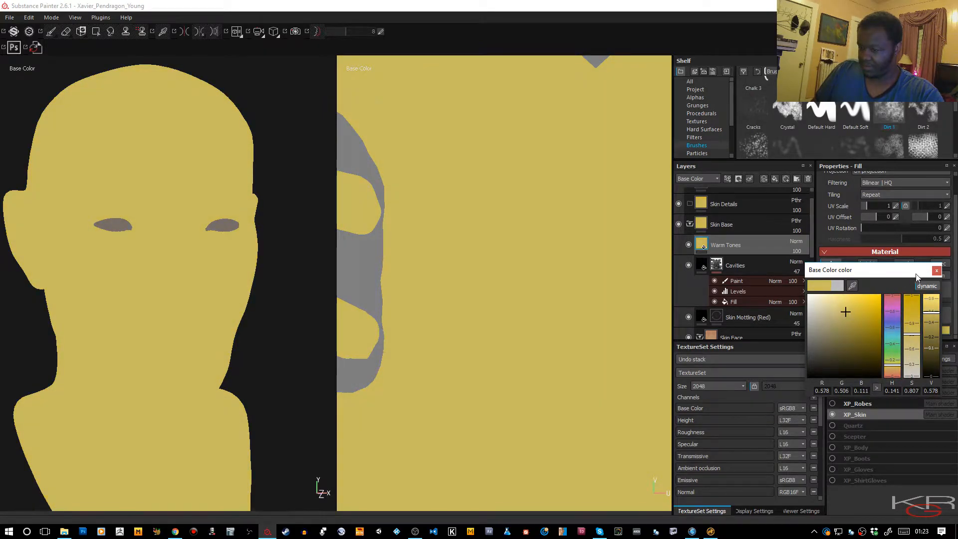
click(937, 271)
- Add a black mask to the Warm Tones layer and paint the first yellow patches on one side of the forehead
right_click(771, 253)
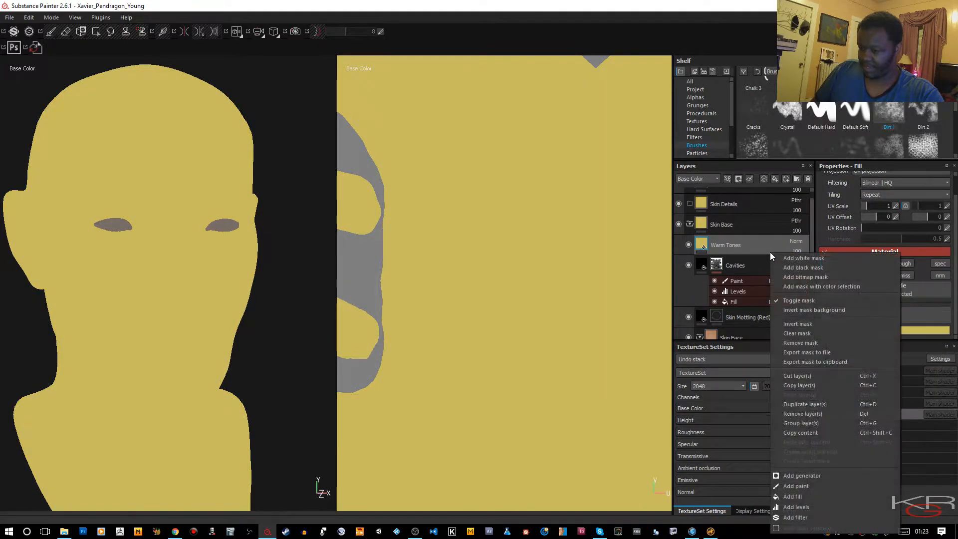
click(797, 268)
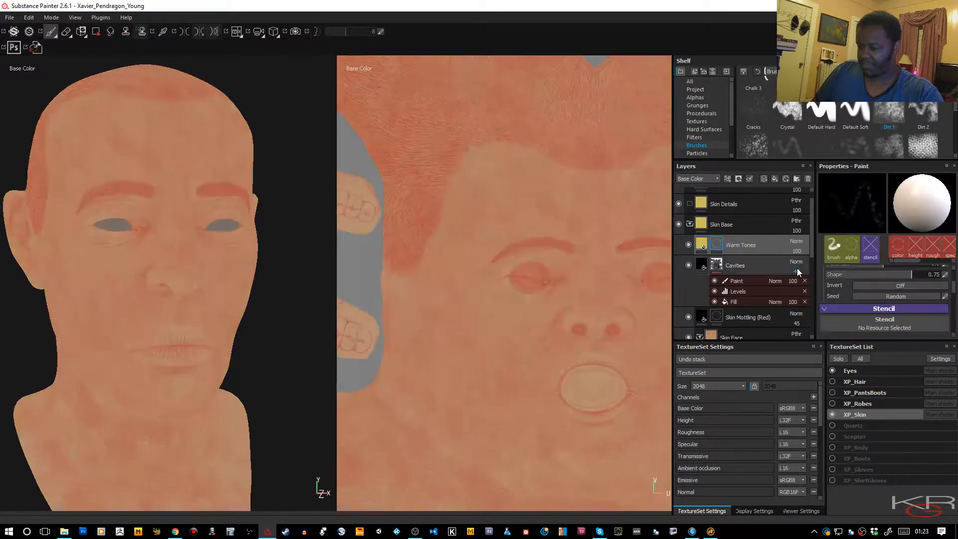
alt+drag(141, 261, 233, 331)
key(bracketleft)
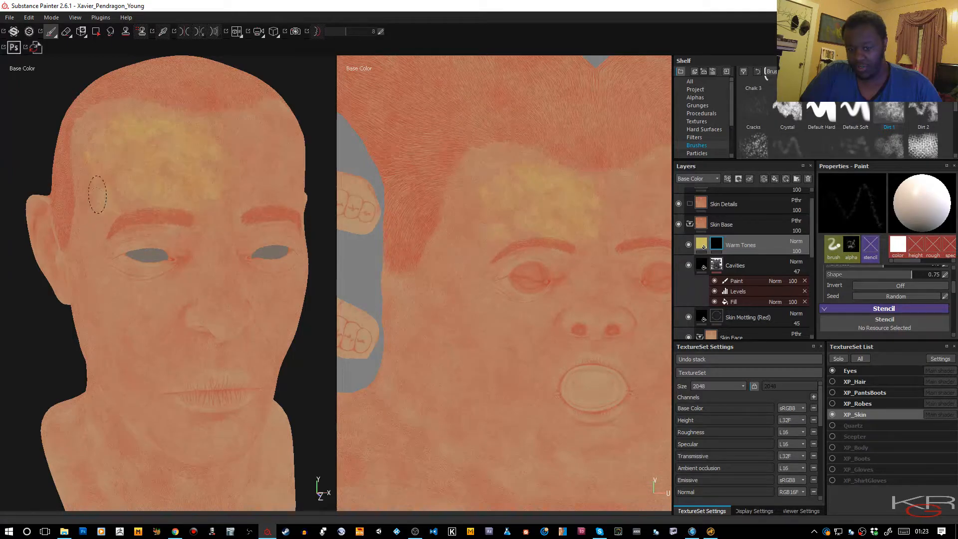
- Lower the mask brush's flow to 34
scroll(955, 283, up, 3)
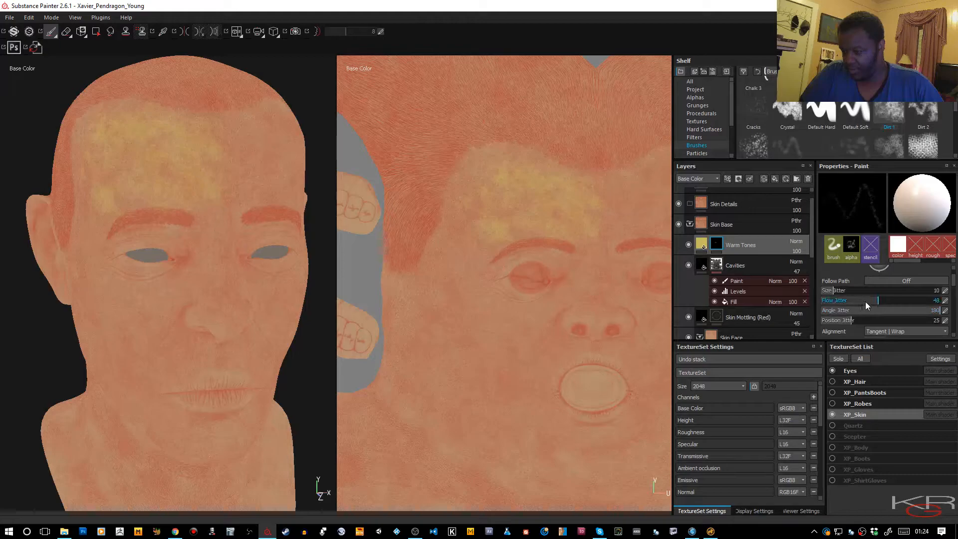
scroll(879, 300, up, 3)
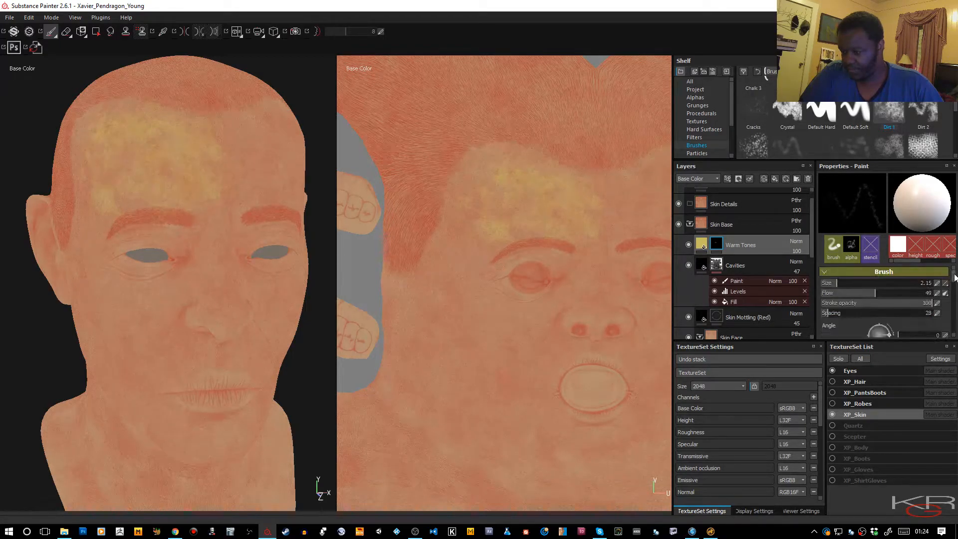
drag(861, 292, 859, 292)
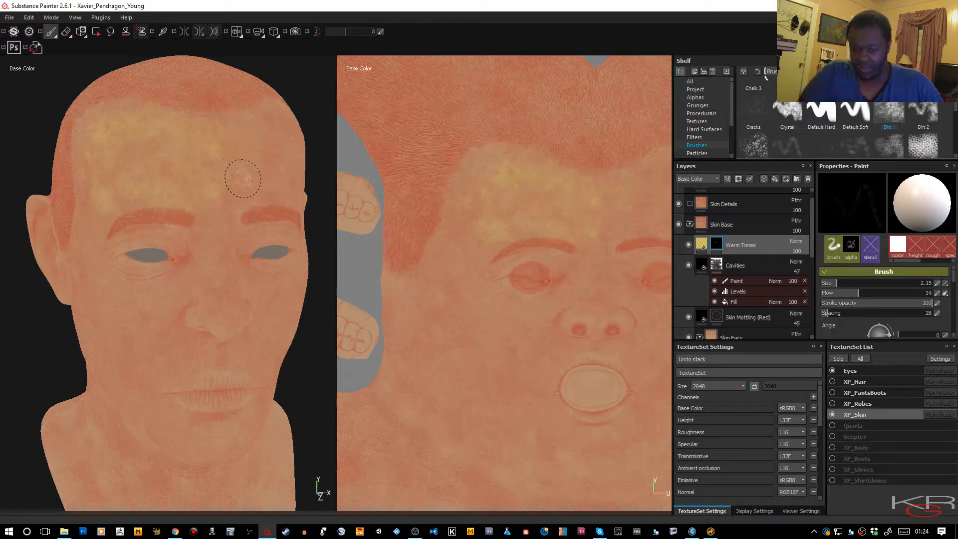
- Paint warm tones softly into the mask across the forehead, nose bridge, cheeks and around both eyes
key(x)
key(x)
alt+drag(242, 129, 142, 129)
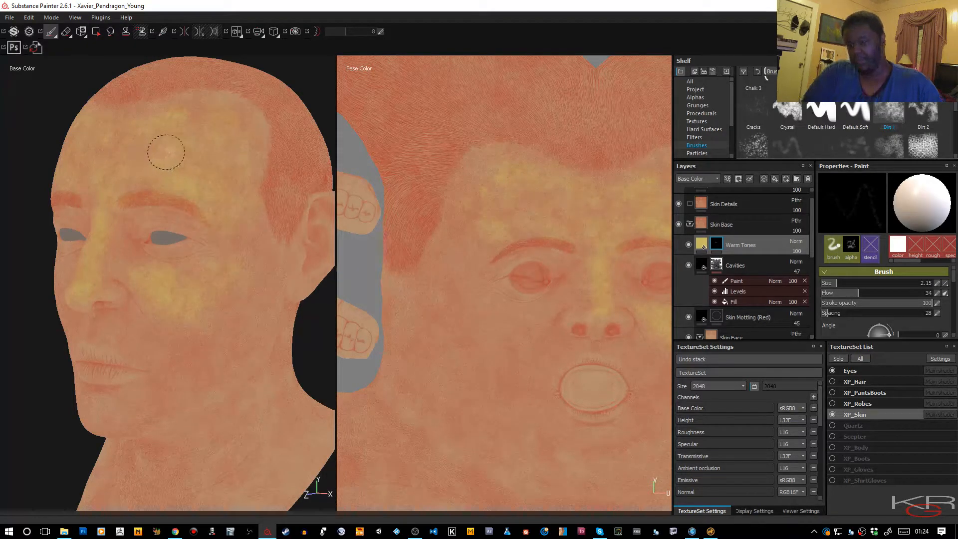
mouse_move(157, 198)
alt+mouse_down()
mouse_move(209, 178)
mouse_move(225, 209)
mouse_move(263, 193)
mouse_move(207, 225)
alt+mouse_up()
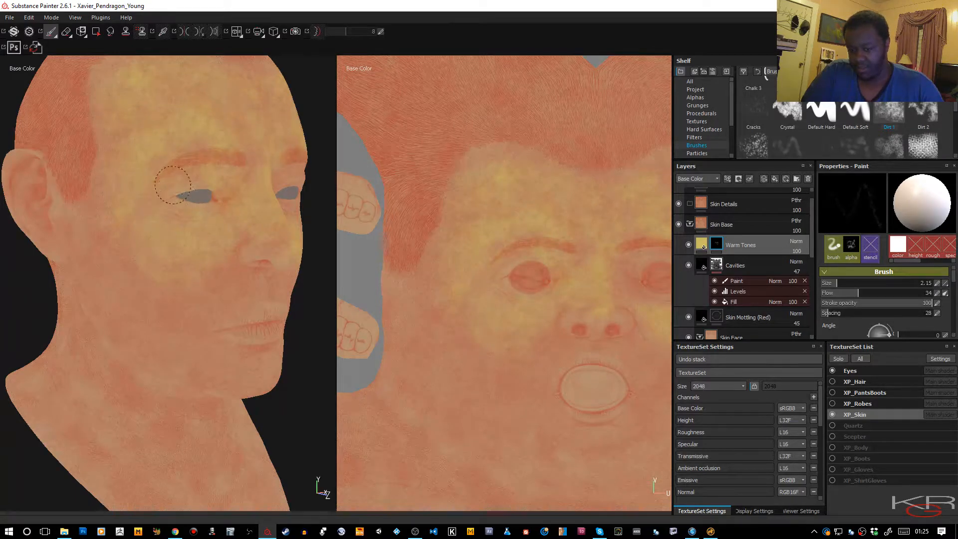
mouse_move(143, 133)
alt+mouse_down()
mouse_move(176, 143)
mouse_move(156, 124)
mouse_move(96, 124)
mouse_move(100, 164)
mouse_move(143, 165)
alt+mouse_up()
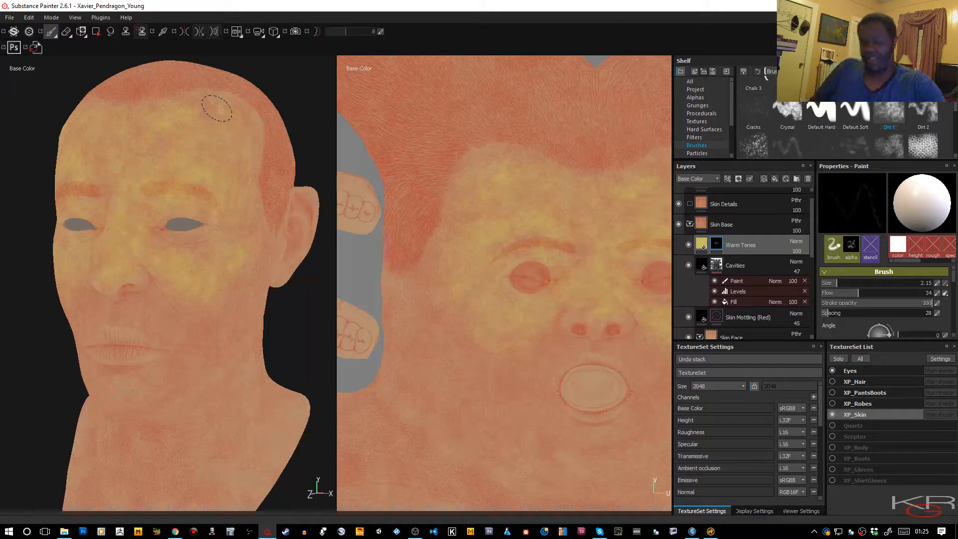
- Paint mottled warm tones over both sides of the scalp, enlarging the brush to 3.49 for the second side
mouse_move(216, 102)
alt+mouse_down()
mouse_move(231, 81)
mouse_move(210, 155)
mouse_move(186, 185)
mouse_move(170, 288)
alt+mouse_up()
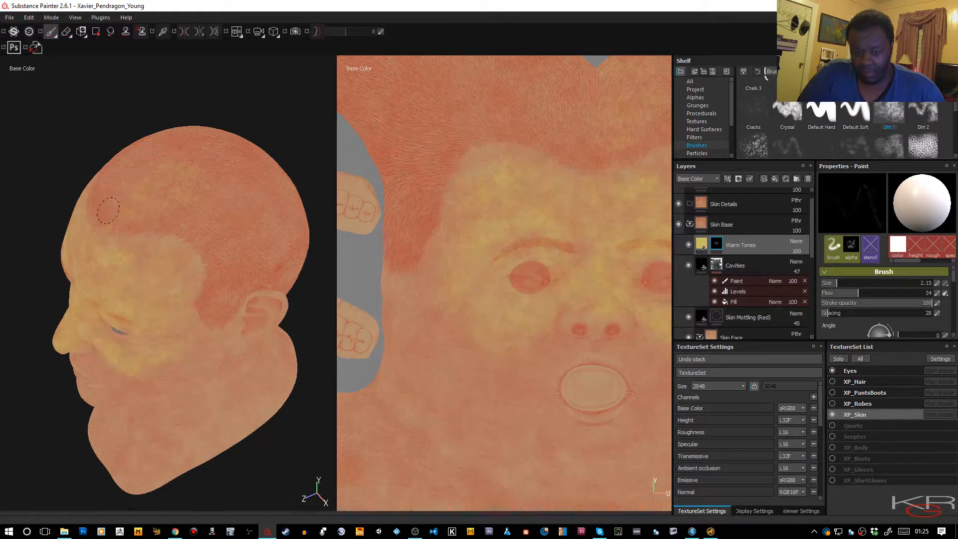
mouse_move(187, 200)
mouse_down()
mouse_move(208, 212)
mouse_move(188, 162)
mouse_move(259, 205)
mouse_move(226, 219)
mouse_up()
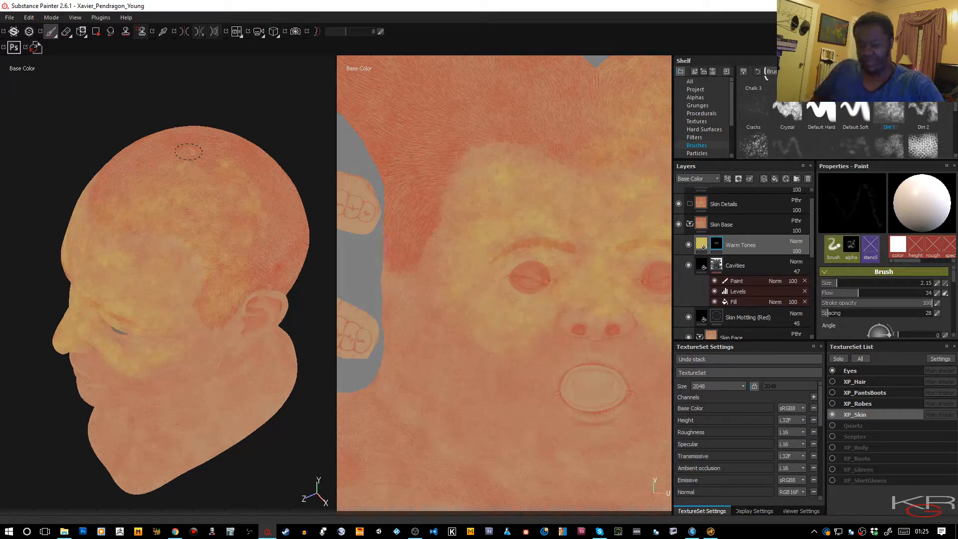
alt+drag(187, 194, 422, 136)
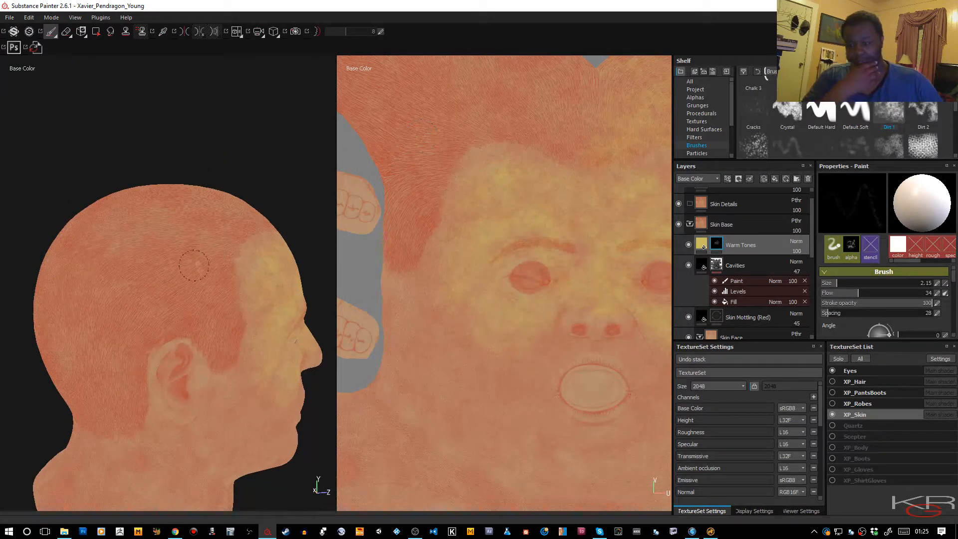
key(bracketright)
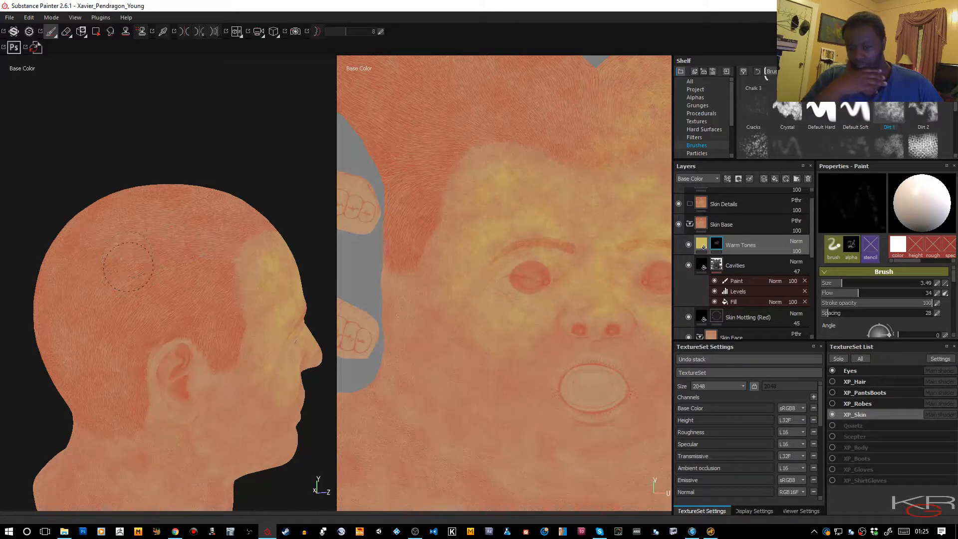
mouse_move(165, 273)
mouse_down()
mouse_move(209, 284)
mouse_move(218, 325)
mouse_move(194, 305)
mouse_move(213, 341)
mouse_move(244, 251)
mouse_up()
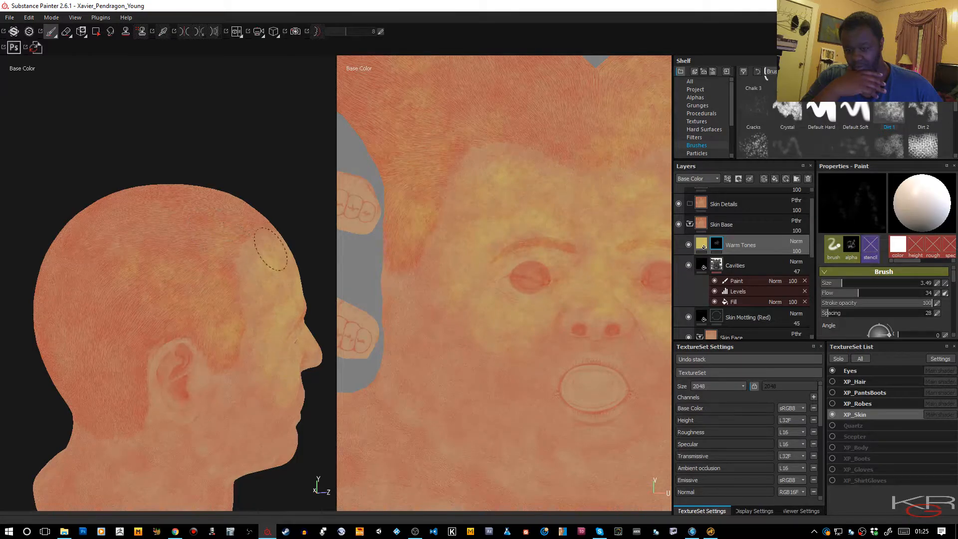
mouse_move(139, 268)
mouse_down()
mouse_move(107, 368)
mouse_move(111, 406)
mouse_move(85, 284)
mouse_move(152, 228)
mouse_up()
drag(181, 264, 156, 307)
mouse_move(245, 255)
mouse_down()
mouse_move(192, 222)
mouse_move(115, 240)
mouse_up()
drag(134, 362, 115, 410)
mouse_move(150, 356)
mouse_down()
mouse_move(214, 335)
mouse_move(244, 230)
mouse_up()
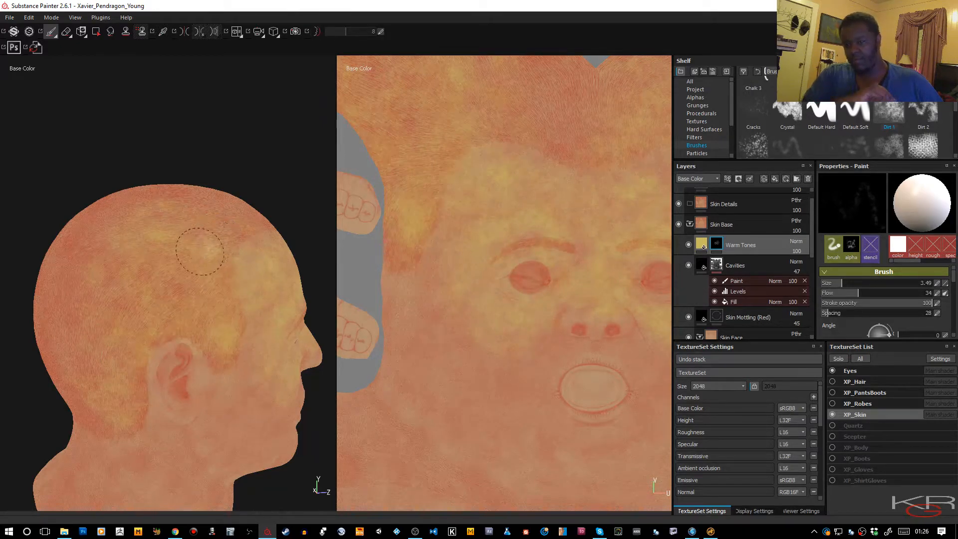
- Paint broad warm-tone strokes across the back of the head from behind the ear toward the nape
alt+drag(259, 274, 411, 248)
alt+right_drag(288, 228, 210, 235)
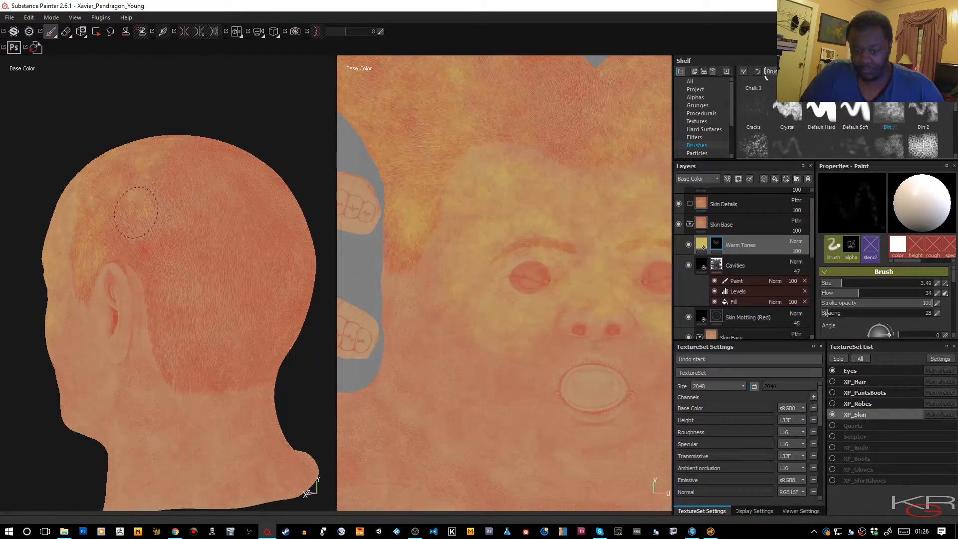
mouse_move(139, 229)
mouse_down()
mouse_move(150, 212)
mouse_move(193, 202)
mouse_move(235, 223)
mouse_up()
mouse_move(214, 278)
mouse_down()
mouse_move(197, 274)
mouse_move(206, 268)
mouse_up()
mouse_move(174, 330)
mouse_down()
mouse_move(155, 292)
mouse_move(176, 265)
mouse_up()
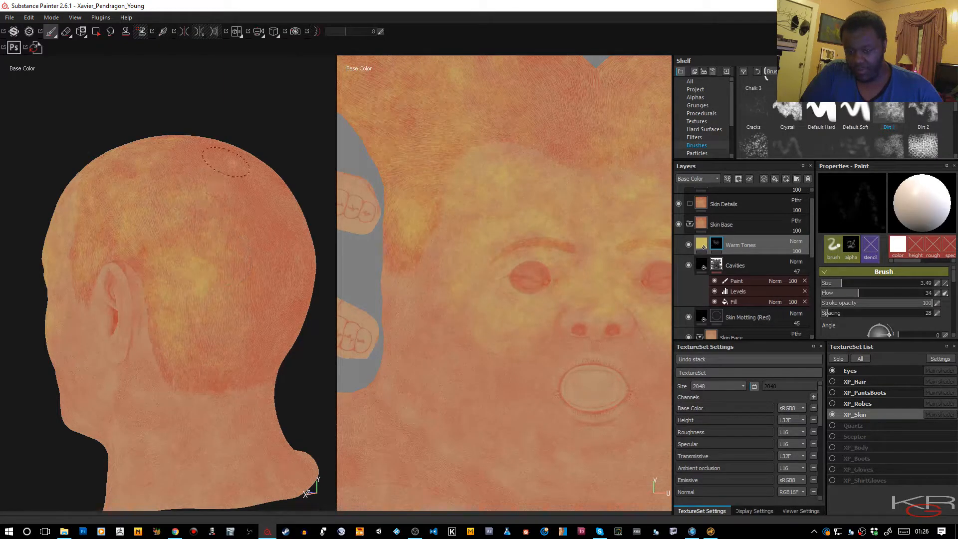
mouse_move(155, 231)
mouse_down()
mouse_move(155, 200)
mouse_move(183, 167)
mouse_move(285, 216)
mouse_up()
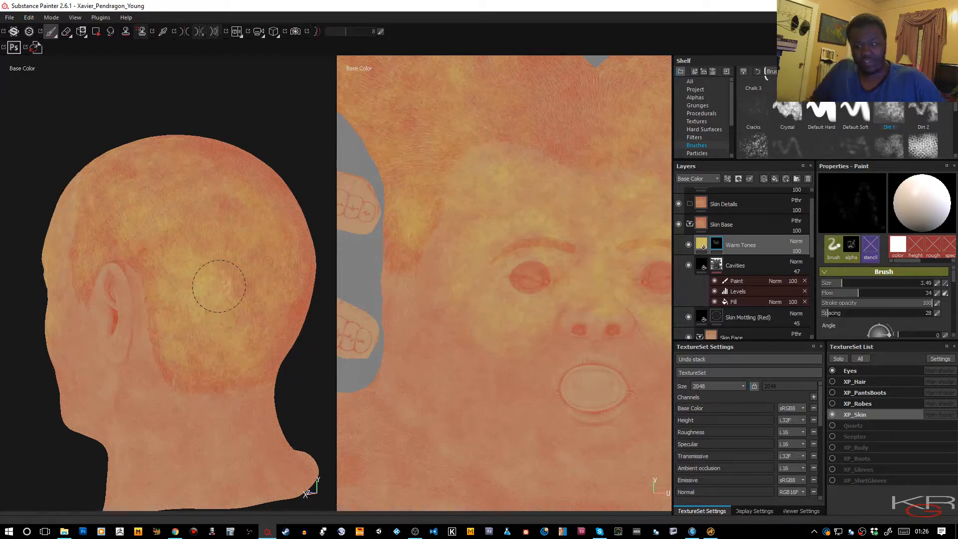
- Fill the remaining red areas of the crown and rear scalp with mottled warm tones
alt+drag(214, 295, 174, 287)
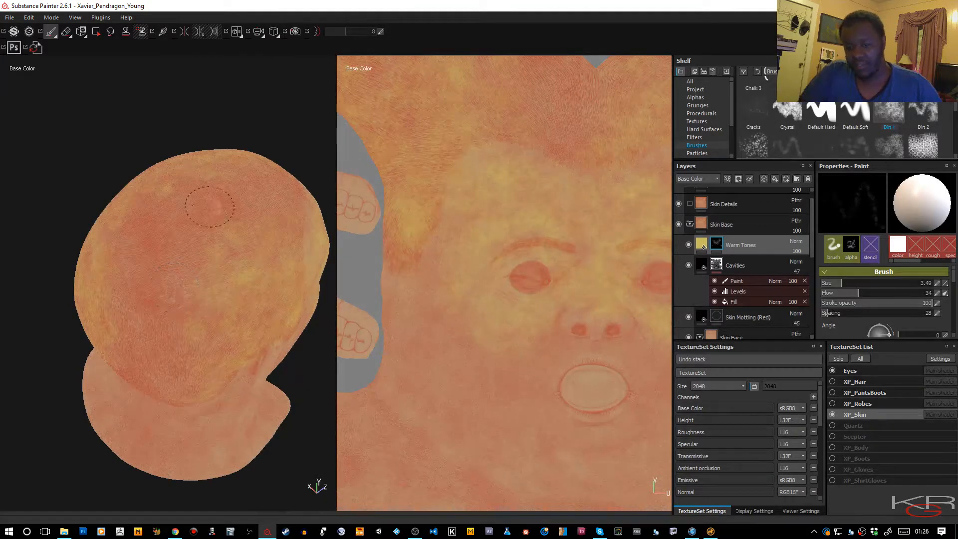
mouse_move(182, 232)
mouse_down()
mouse_move(204, 216)
mouse_move(265, 222)
mouse_move(252, 194)
mouse_move(213, 210)
mouse_move(238, 174)
mouse_up()
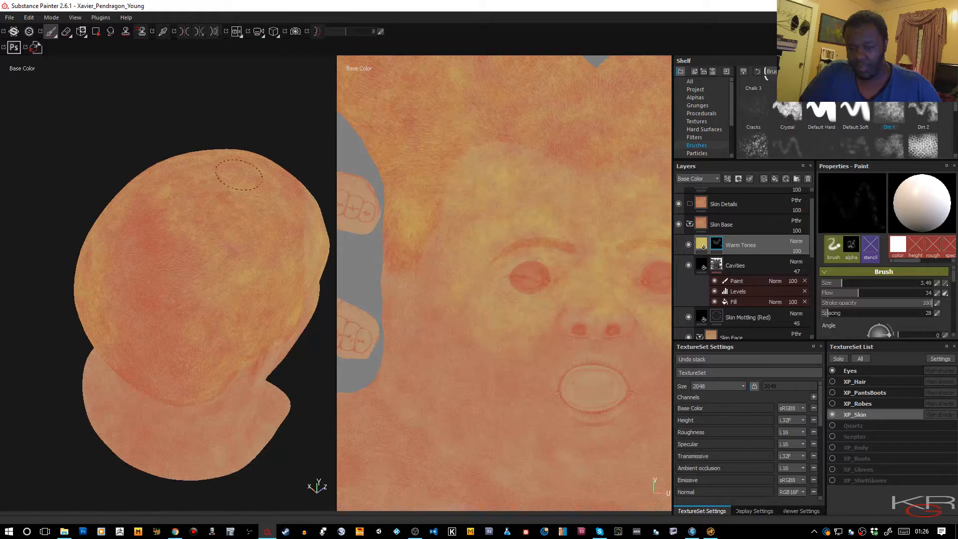
mouse_move(138, 286)
mouse_down()
mouse_move(142, 215)
mouse_move(155, 232)
mouse_up()
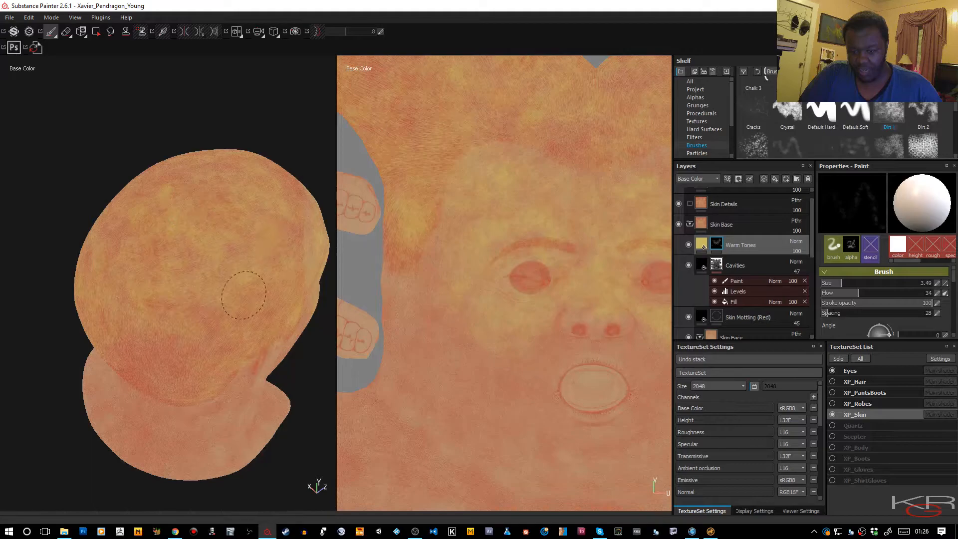
key(x)
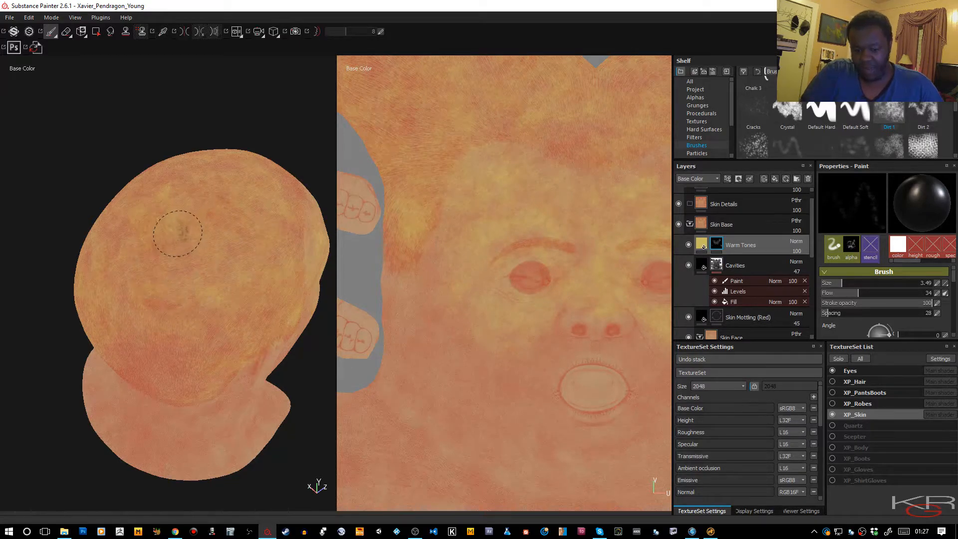
key(x)
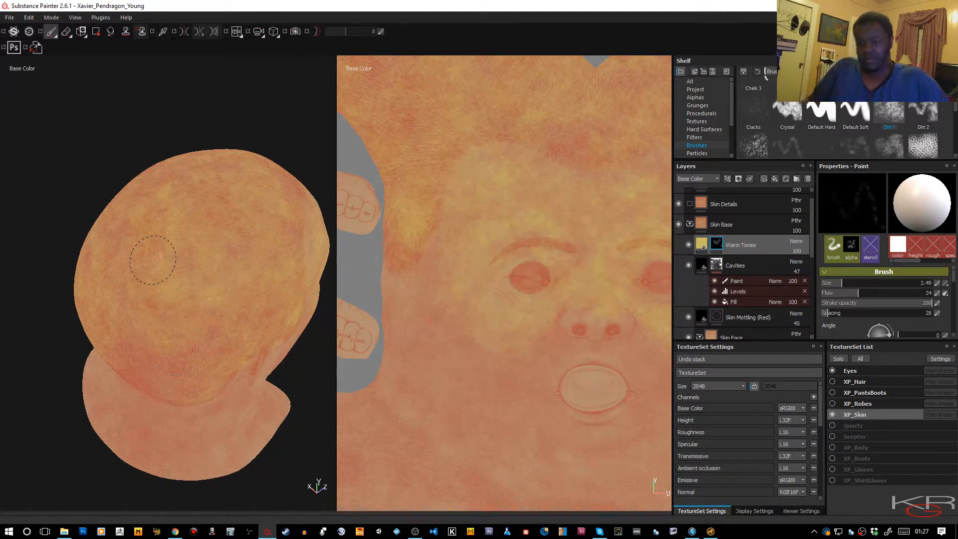
- Paint warm tones on the temple and chin and along the jawline on both sides of the face
mouse_move(153, 259)
alt+mouse_down()
mouse_move(161, 239)
mouse_move(150, 178)
mouse_move(109, 265)
alt+mouse_up()
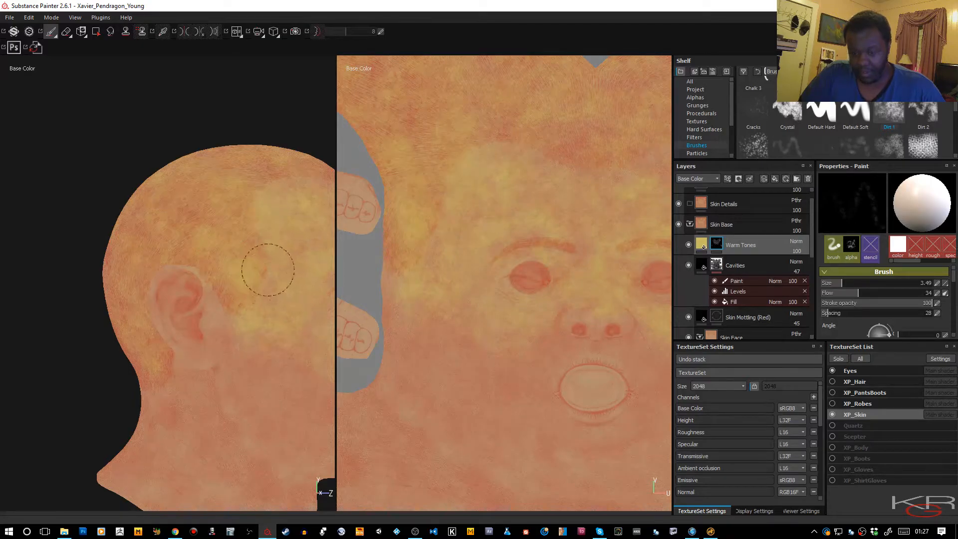
alt+drag(280, 246, 141, 166)
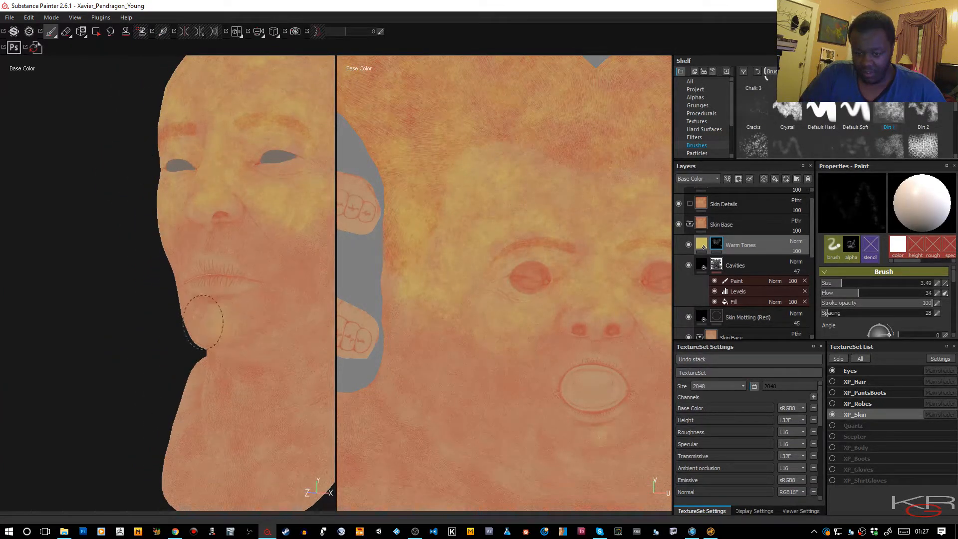
mouse_move(200, 330)
mouse_down()
mouse_move(221, 329)
mouse_move(210, 320)
mouse_up()
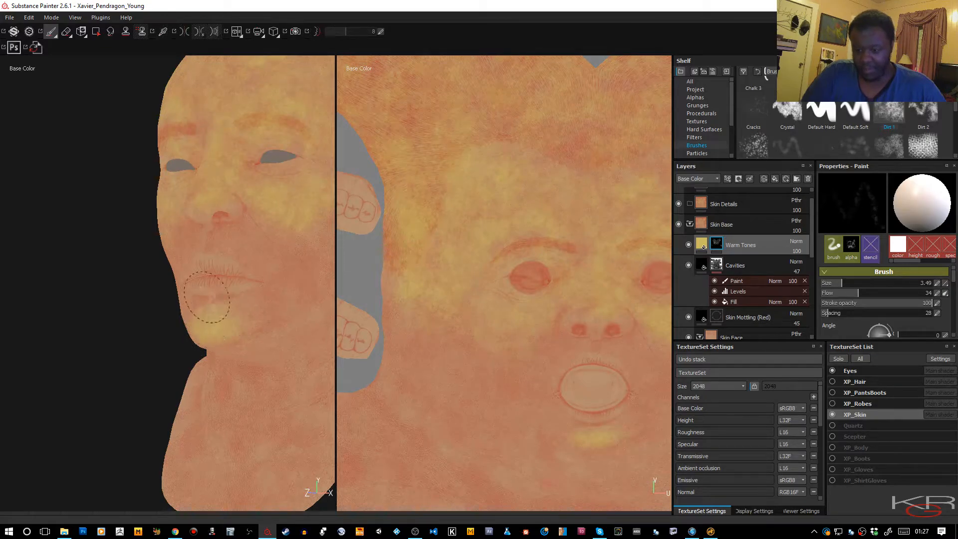
alt+drag(231, 269, 325, 261)
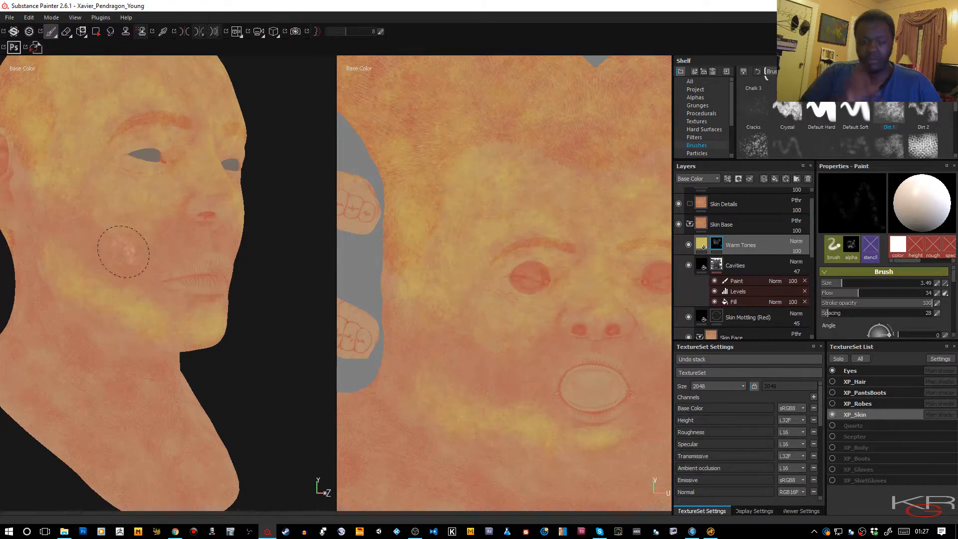
mouse_move(156, 258)
alt+mouse_down()
mouse_move(150, 242)
mouse_move(118, 349)
mouse_move(142, 238)
mouse_move(196, 231)
mouse_move(124, 252)
alt+mouse_up()
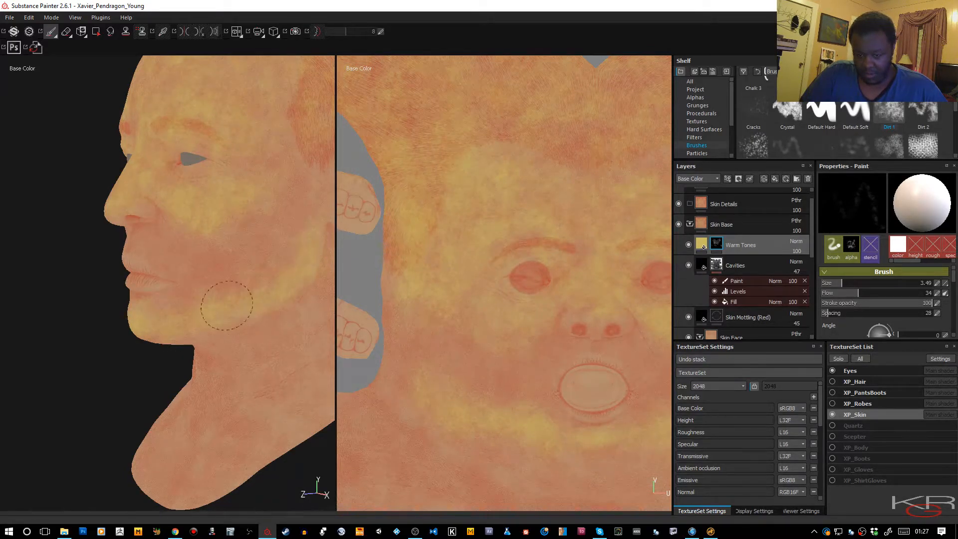
- Reduce the brush size to 1.13 and paint warm tones along the ear's outer rim
alt+drag(245, 159, 220, 249)
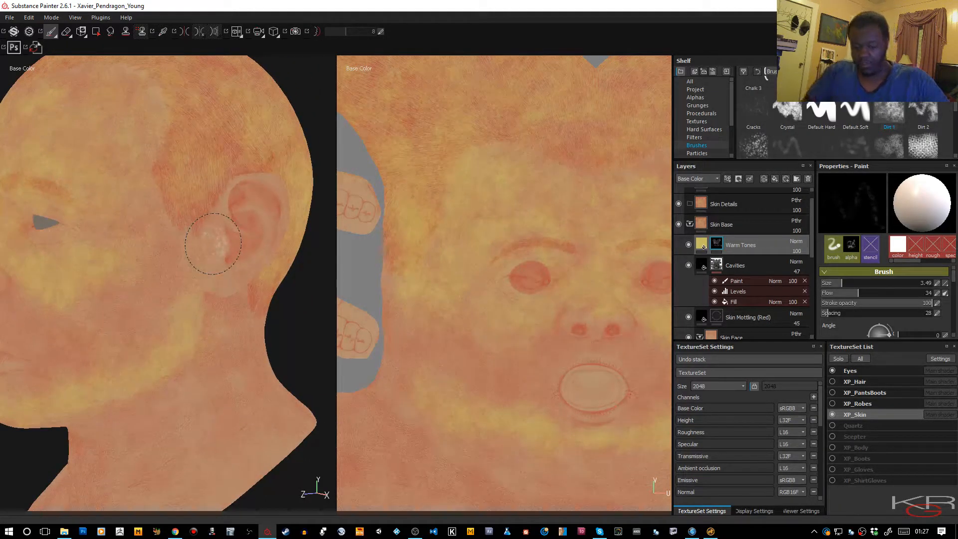
key([)
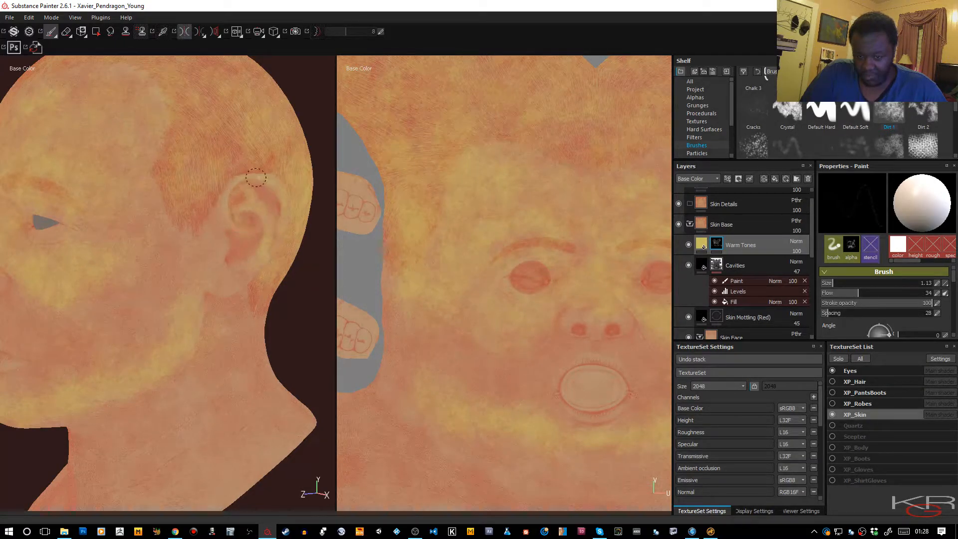
key(l)
key(l)
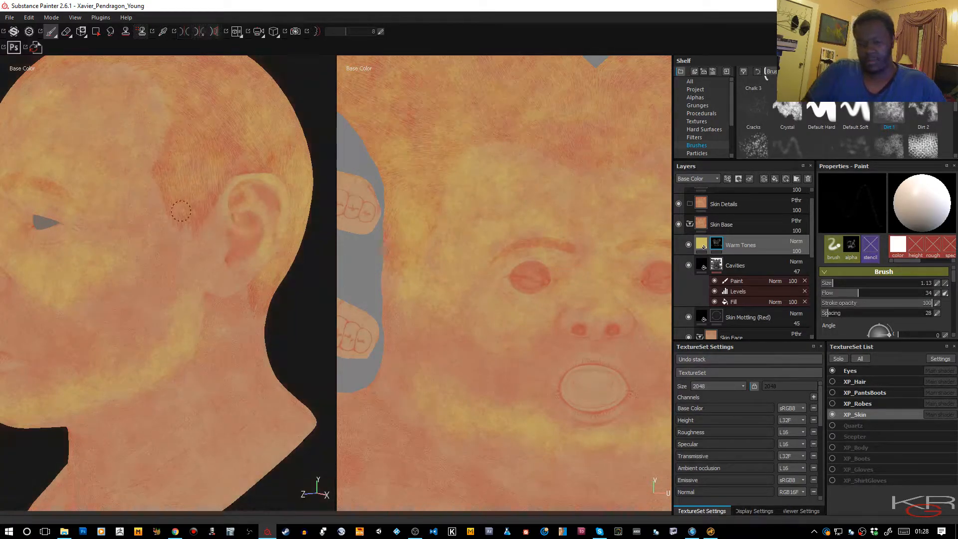
- Enlarge the brush to 2.78 and paint warm tones around the mouth and over the neck
key(bracketright)
key(bracketright)
key(bracketright)
key(bracketright)
key(bracketright)
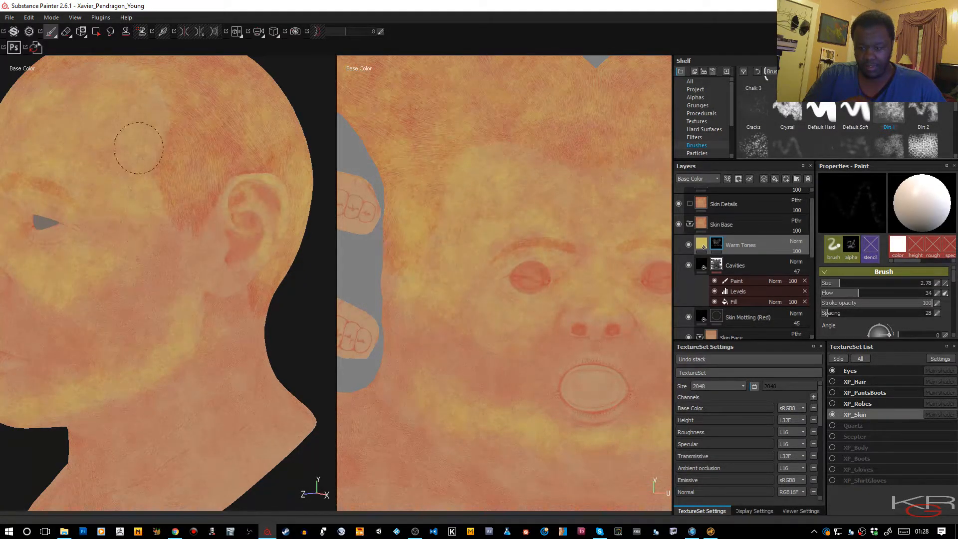
alt+drag(149, 265, 254, 178)
alt+drag(147, 224, 277, 203)
alt+right_drag(277, 202, 235, 128)
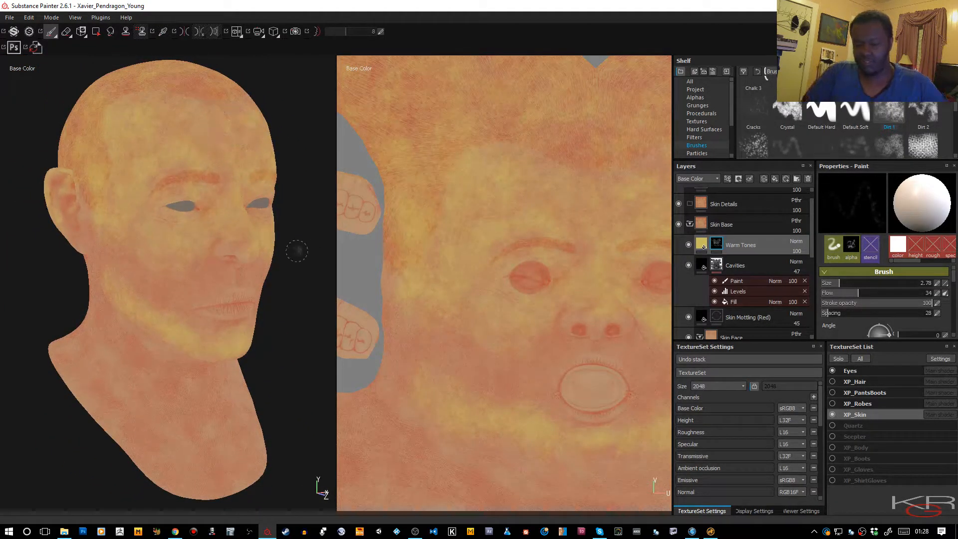
mouse_move(203, 310)
mouse_down()
mouse_move(193, 317)
mouse_move(206, 322)
mouse_up()
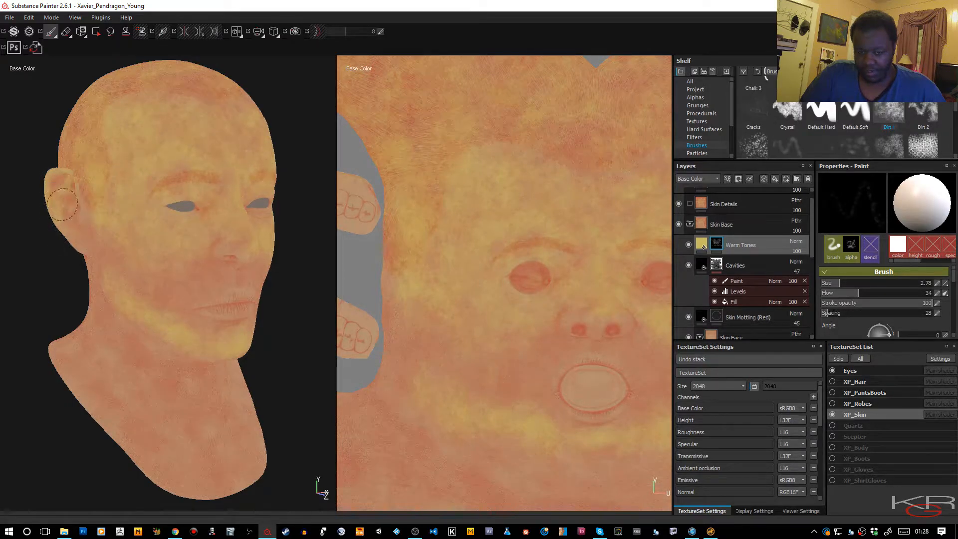
alt+drag(188, 205, 48, 204)
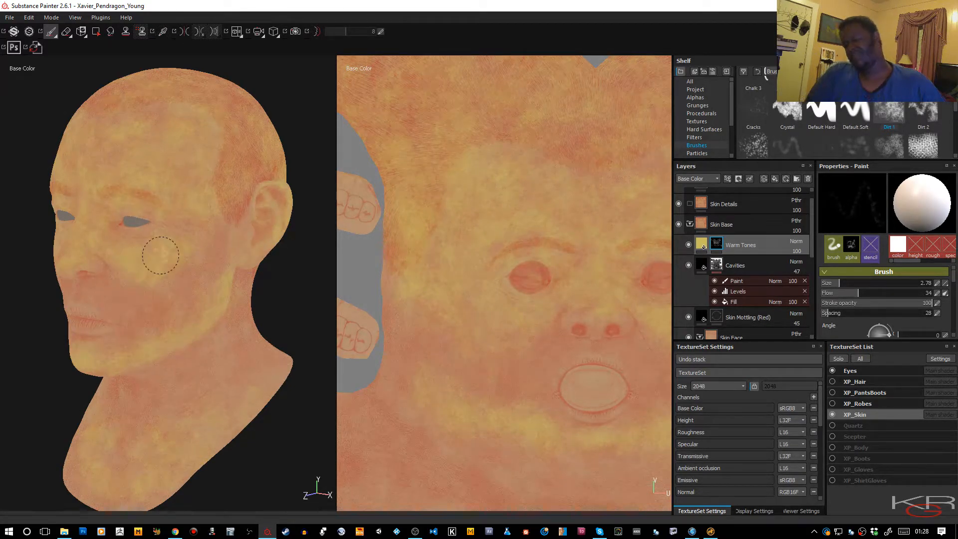
- Add a Blur filter to the Warm Tones mask with a blur intensity of 1.06
right_click(717, 244)
click(746, 499)
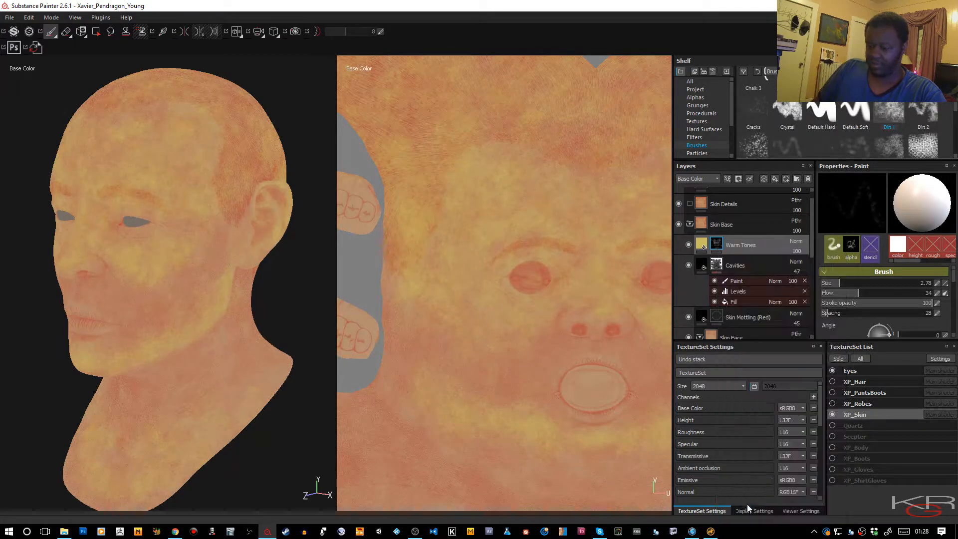
click(879, 203)
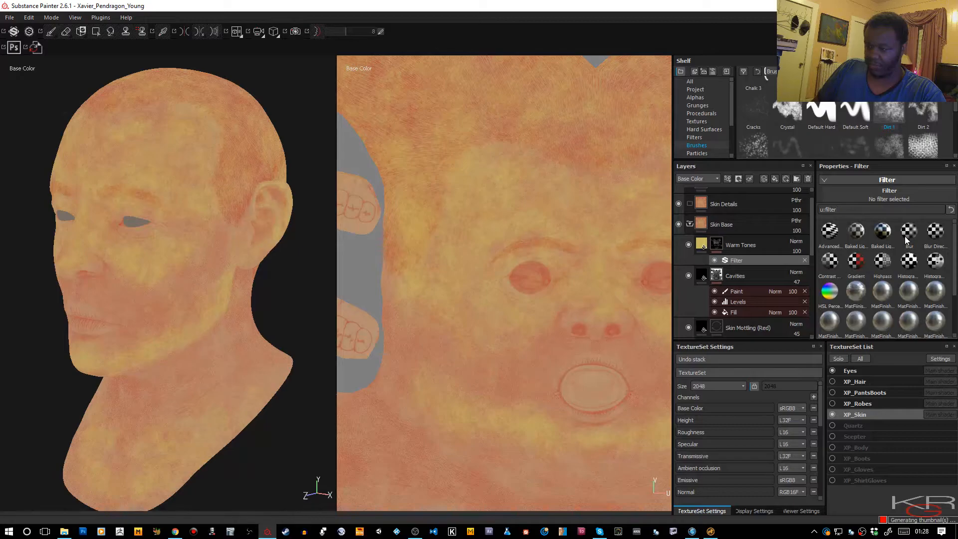
click(906, 239)
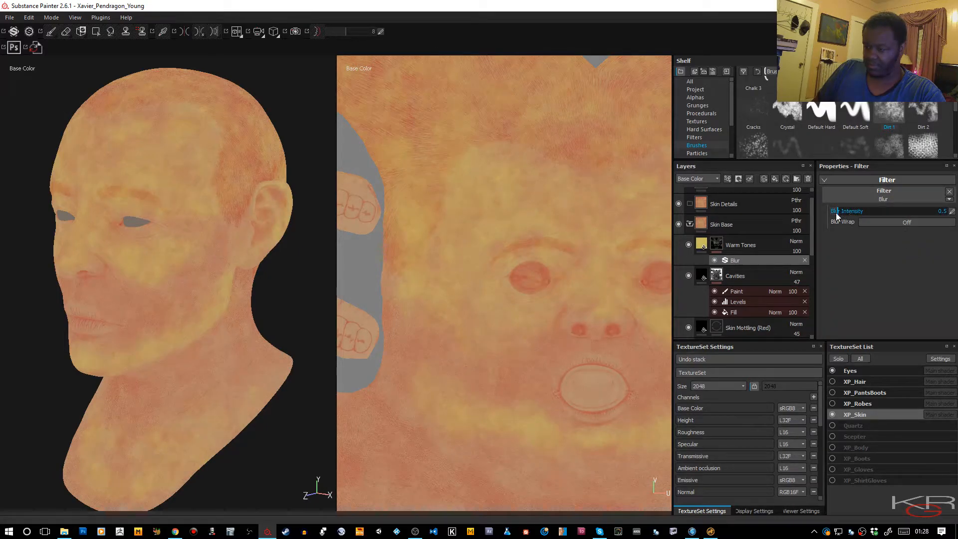
drag(836, 212, 855, 214)
drag(843, 211, 854, 211)
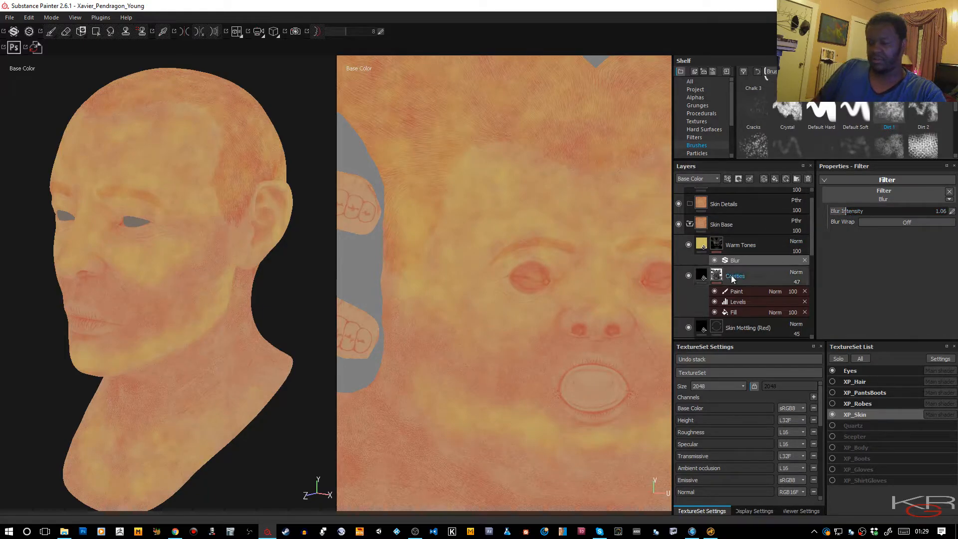
- Add a fill layer above Warm Tones and name it Orange Tones
click(763, 246)
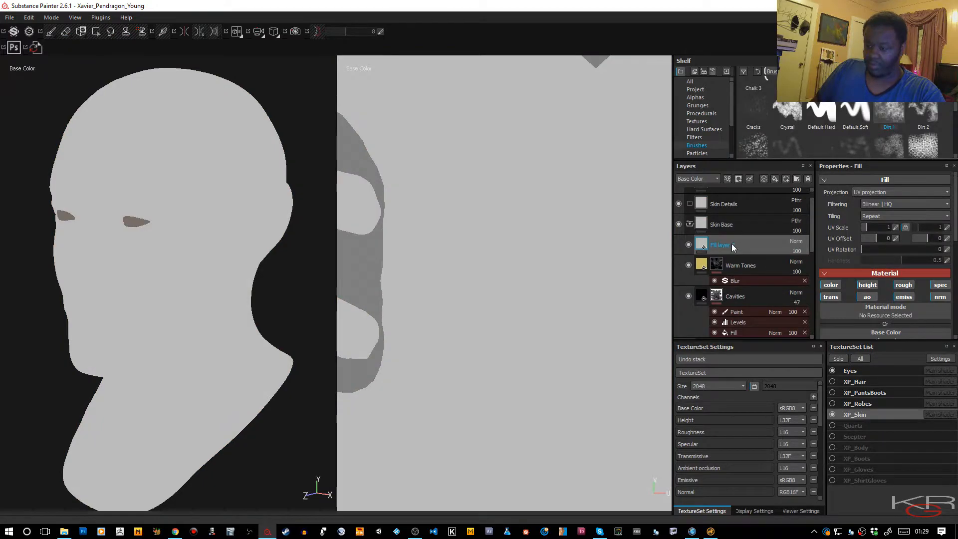
double_click(732, 244)
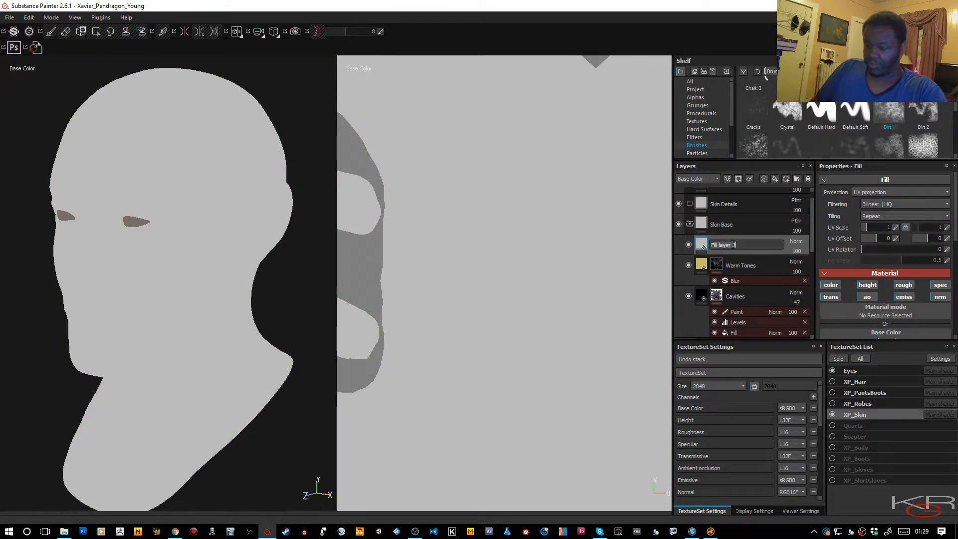
text(Orange Tones)
key(Return)
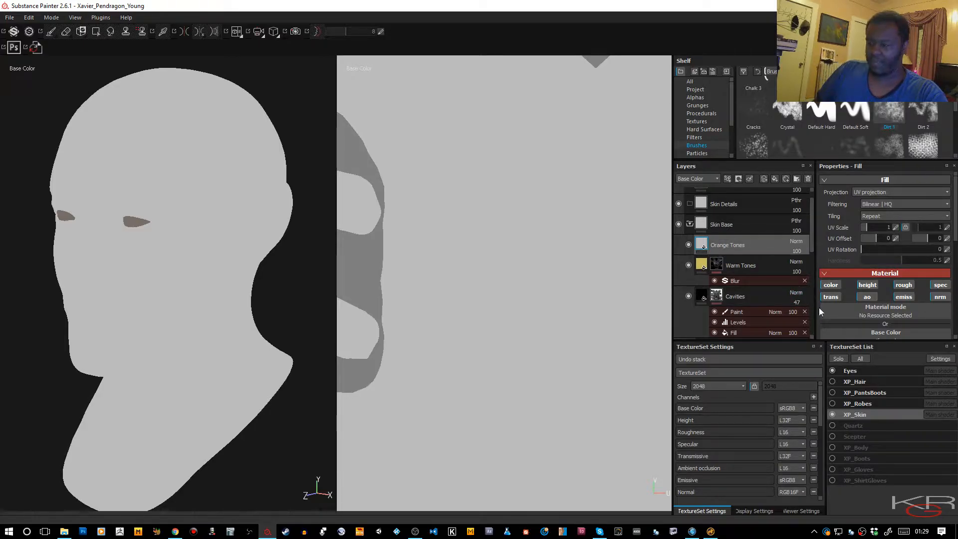
- Disable every material channel of the Orange Tones layer except color
click(869, 288)
click(867, 297)
click(838, 298)
click(901, 286)
click(904, 297)
click(941, 297)
click(940, 285)
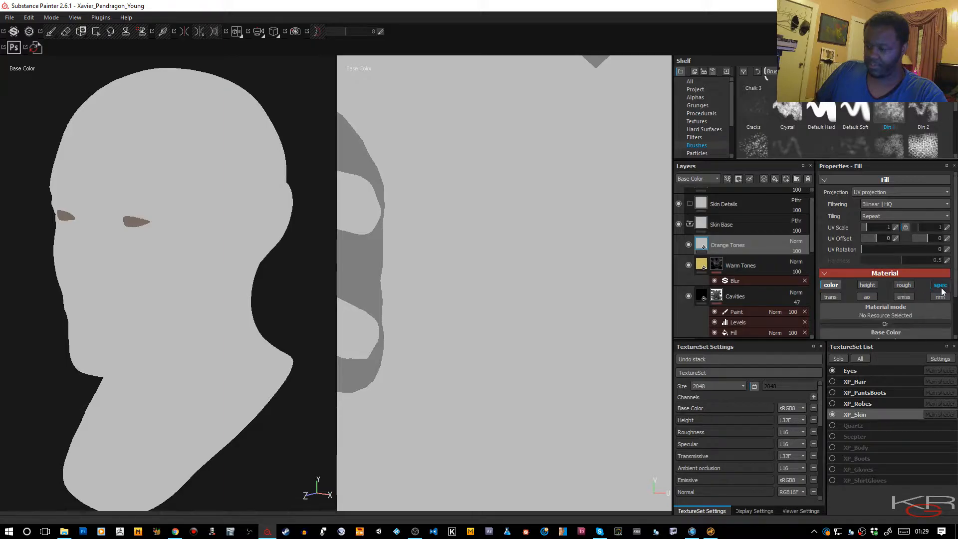
- Set the Orange Tones base color to dark orange (R 0.368, G 0.030, B 0.003) and add a black mask
scroll(890, 265, down, 1)
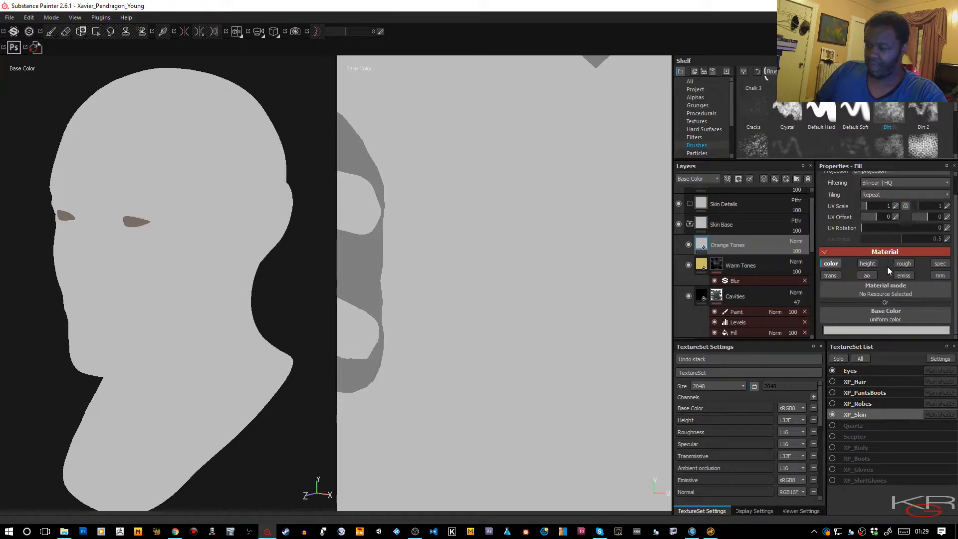
click(887, 328)
click(874, 324)
drag(893, 355, 888, 380)
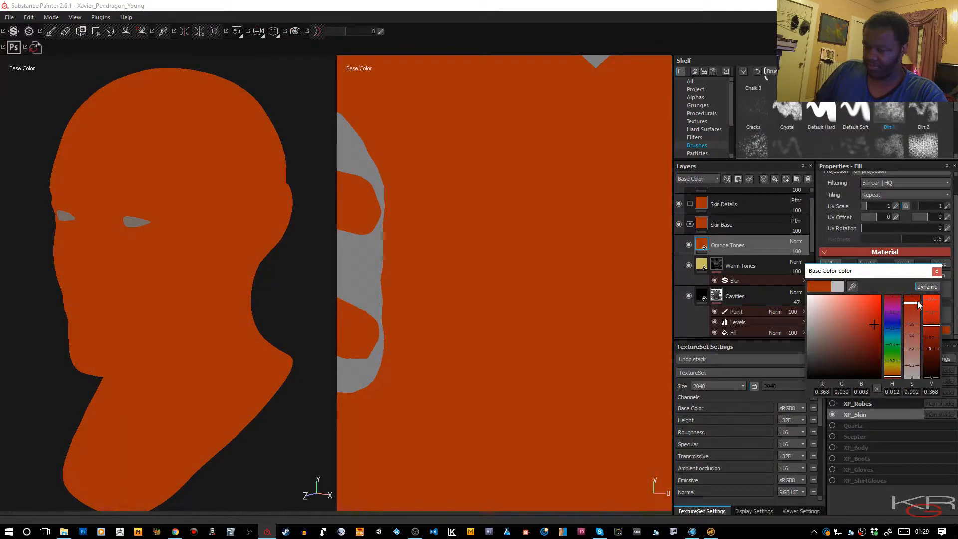
click(937, 271)
right_click(763, 246)
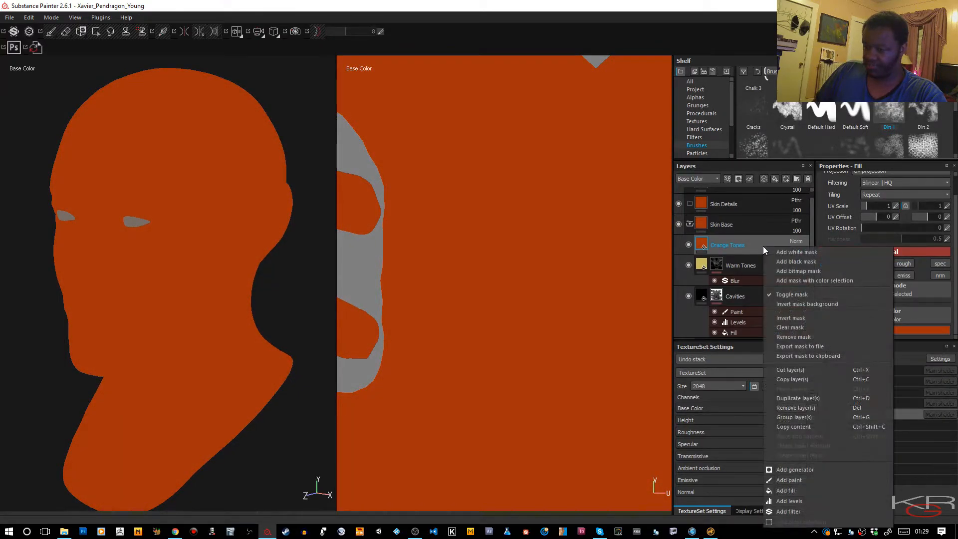
key(Escape)
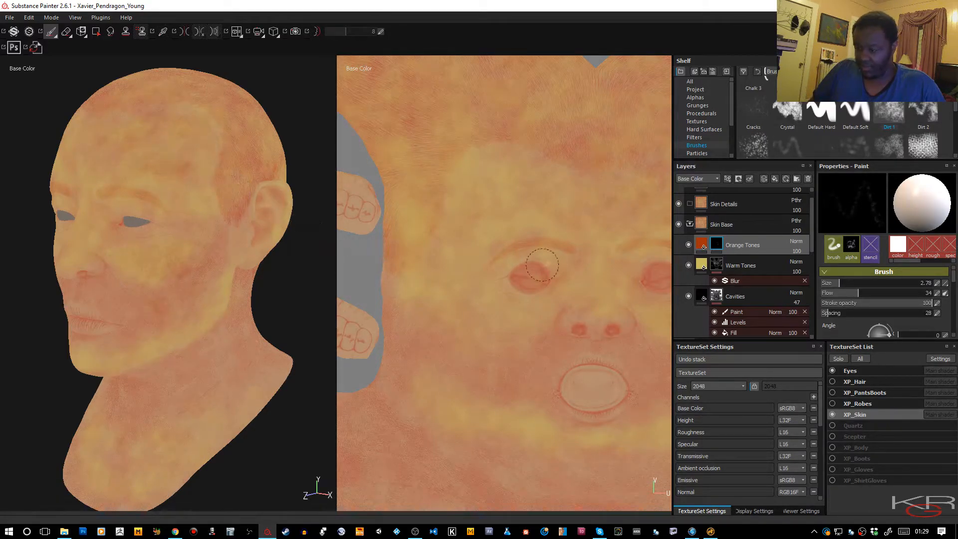
- Lower the opacity of the Warm Tones layer to 55
click(797, 270)
drag(812, 282, 802, 286)
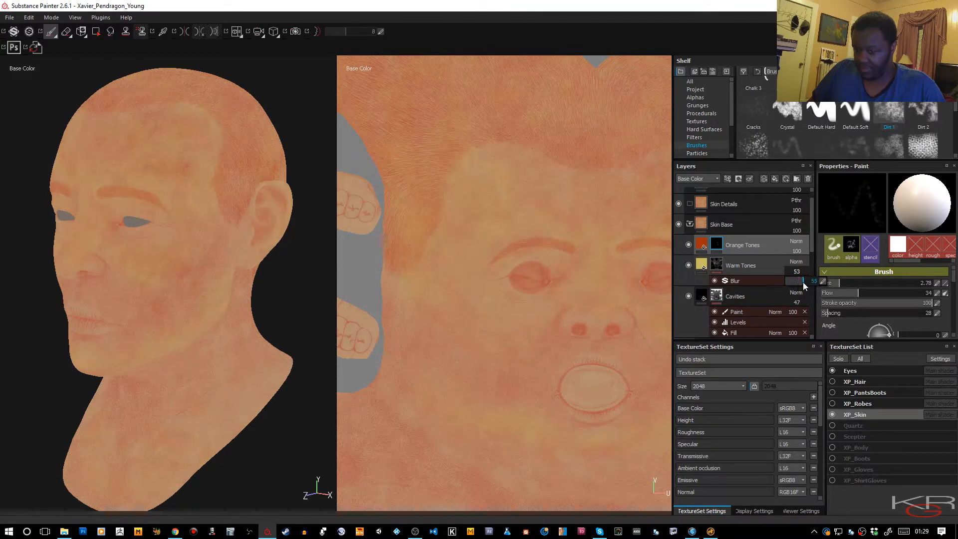
mouse_move(218, 314)
alt+mouse_down()
mouse_move(186, 283)
mouse_move(287, 274)
alt+mouse_up()
alt+drag(107, 303, 214, 238)
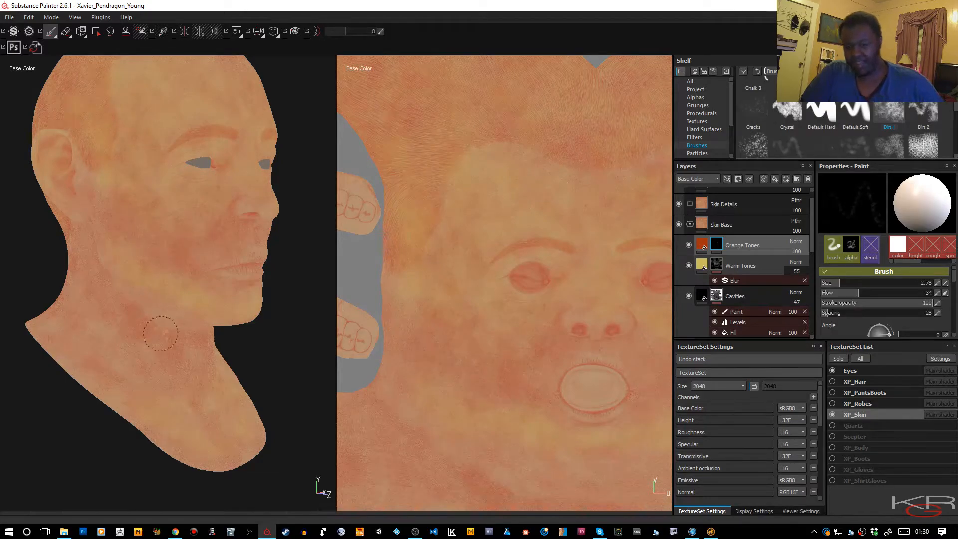
- Turn off the Warm Tones mask's Blur filter, paint warm tones over the neck on both sides, and turn the filter back on
click(714, 264)
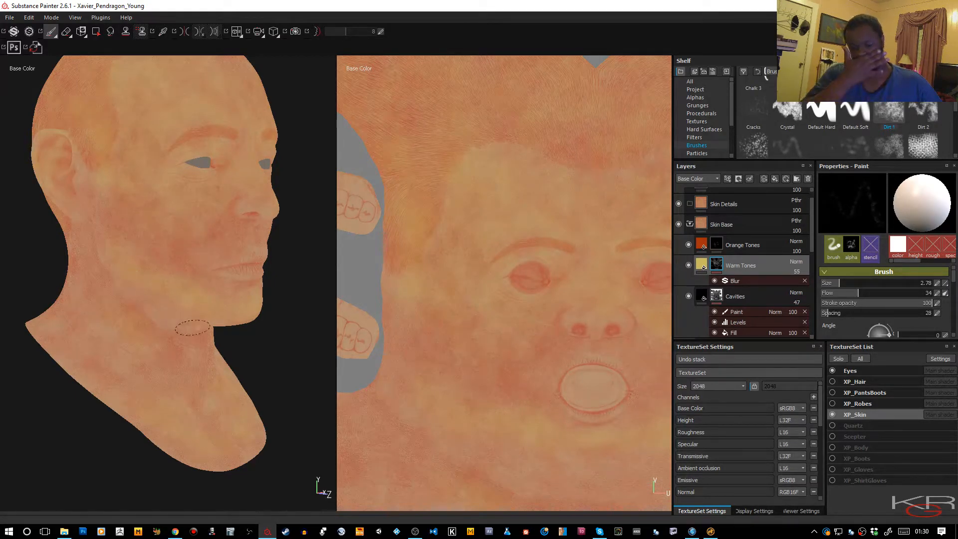
click(715, 281)
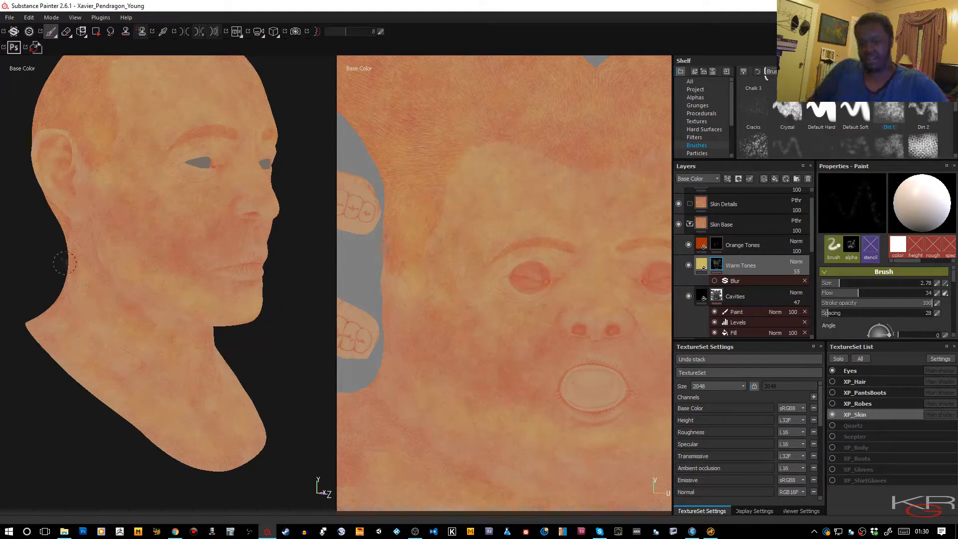
alt+drag(145, 316, 167, 291)
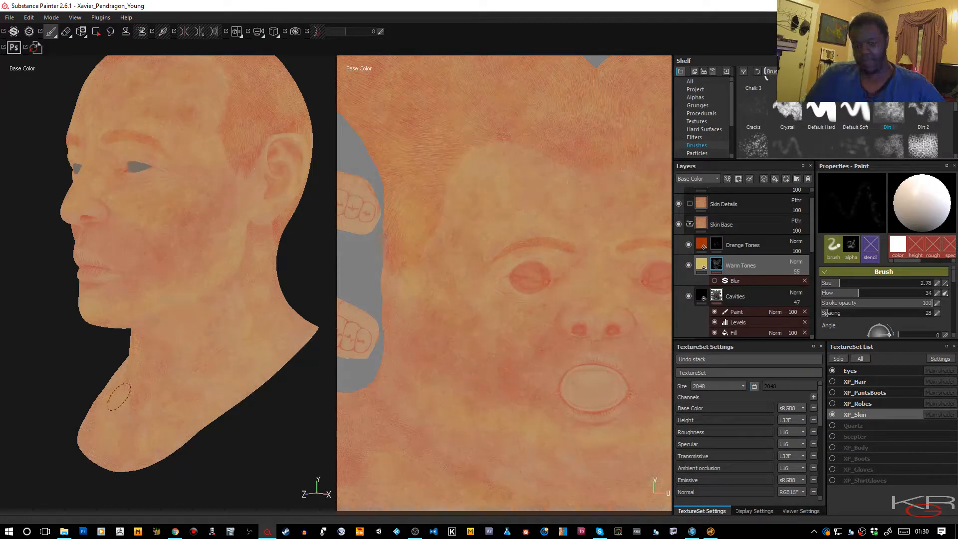
alt+drag(167, 385, 77, 332)
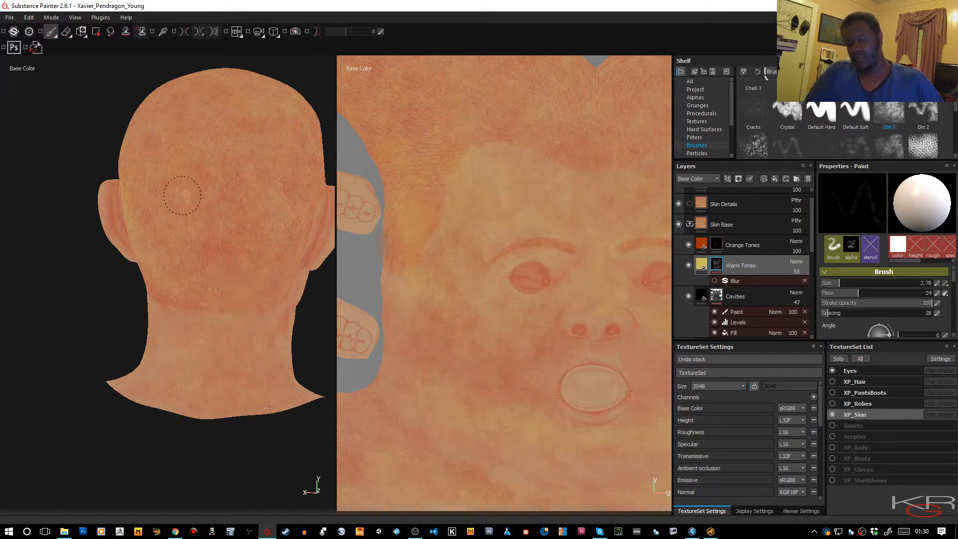
mouse_move(194, 202)
alt+mouse_down()
mouse_move(197, 185)
mouse_move(259, 175)
mouse_move(443, 160)
alt+mouse_up()
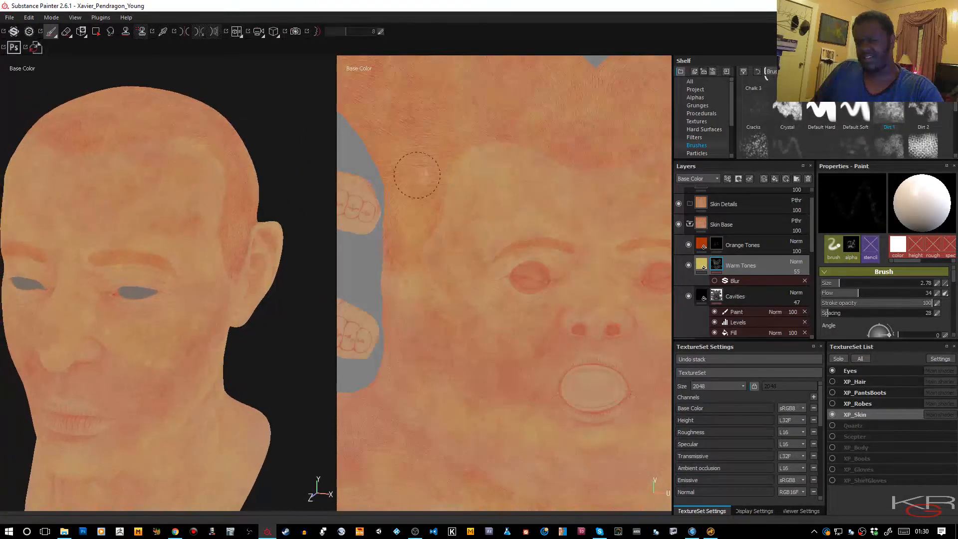
mouse_move(242, 257)
alt+mouse_down()
mouse_move(224, 227)
mouse_move(167, 220)
alt+mouse_up()
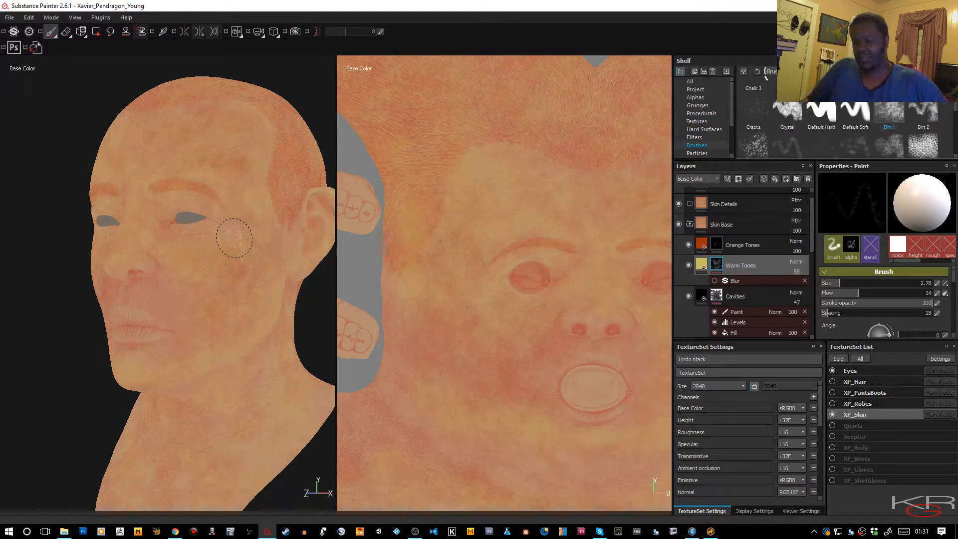
alt+drag(233, 257, 313, 226)
alt+middle_drag(153, 277, 198, 249)
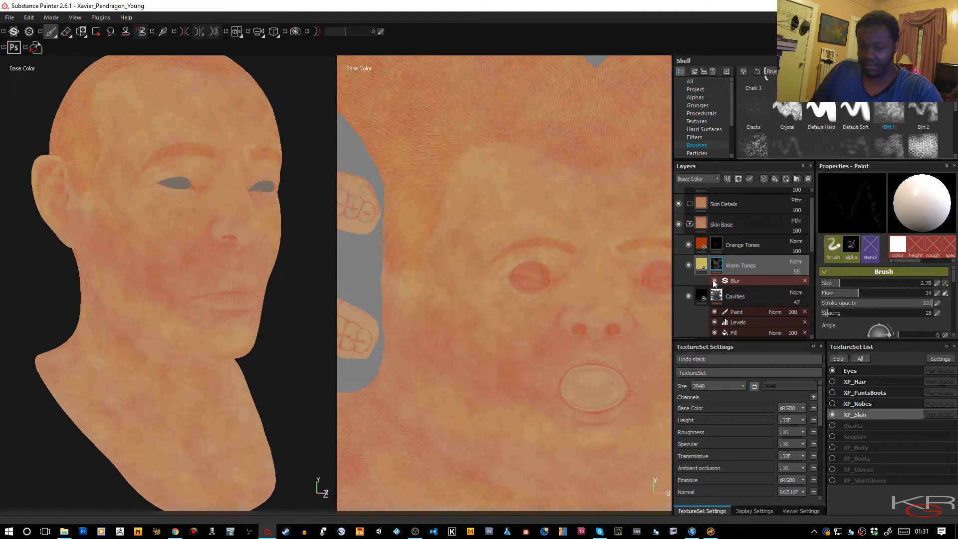
- Paint the Orange Tones mask over the forehead, temple and cheek, and darken the layer's base color to a value of 0.299
click(716, 247)
drag(444, 286, 444, 284)
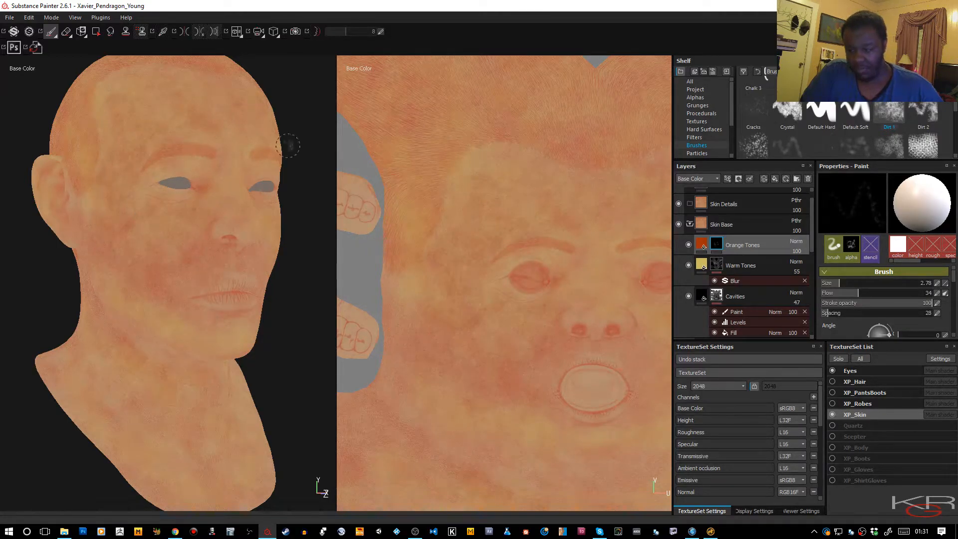
click(703, 249)
click(835, 331)
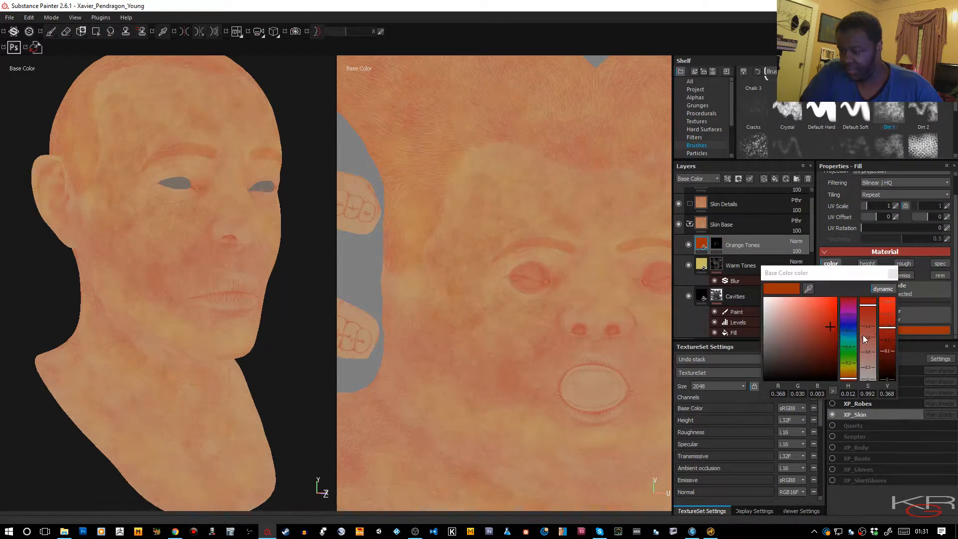
drag(888, 341, 888, 345)
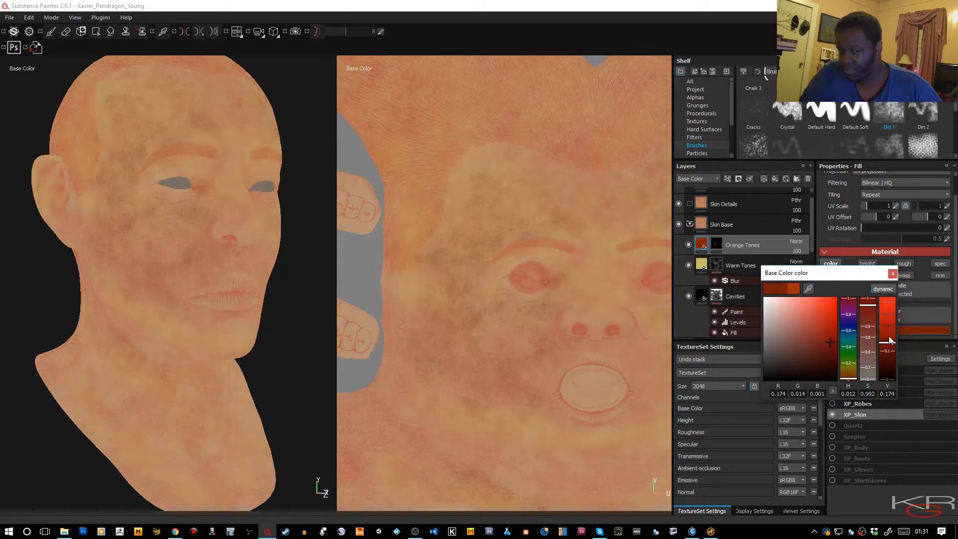
drag(888, 345, 886, 336)
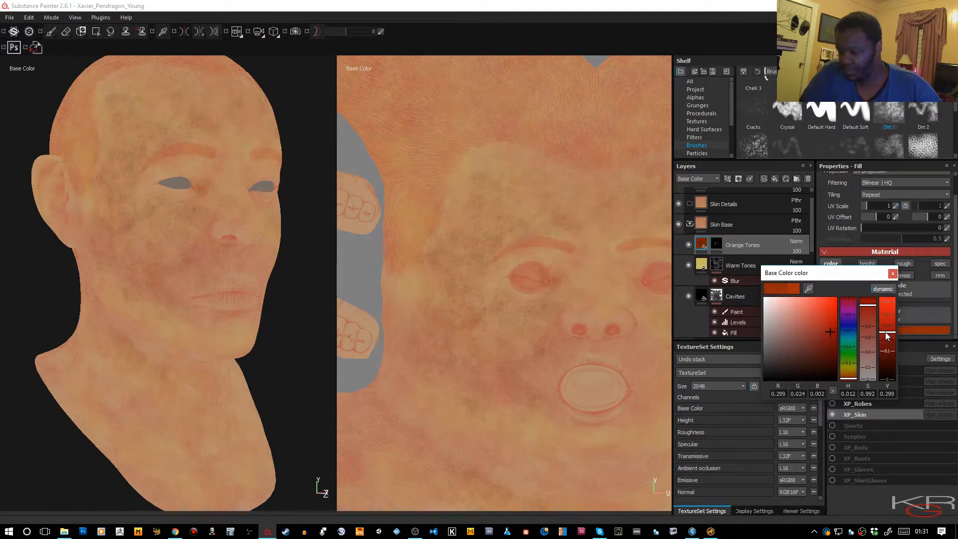
click(893, 274)
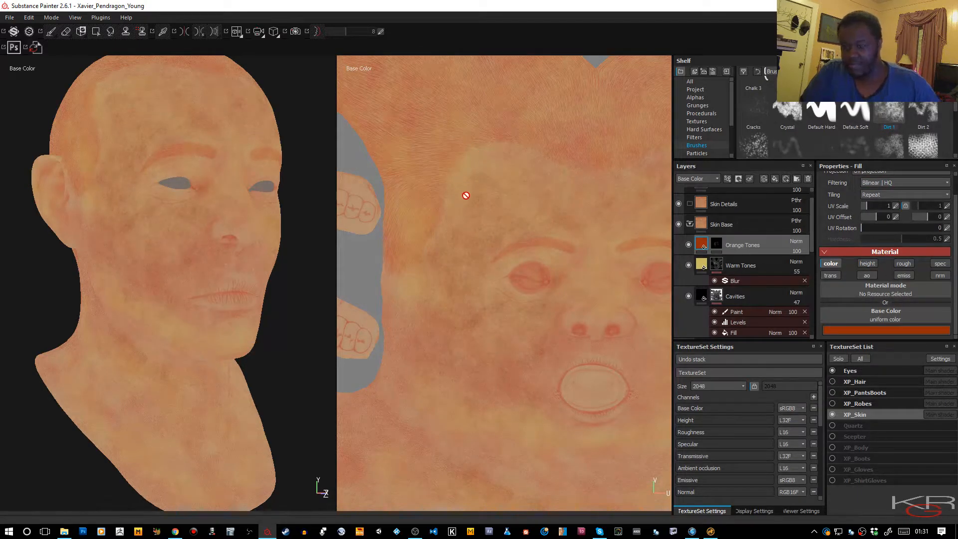
- Paint mottled orange tones on the nose, jaw and neck and across the other side of the face
click(716, 244)
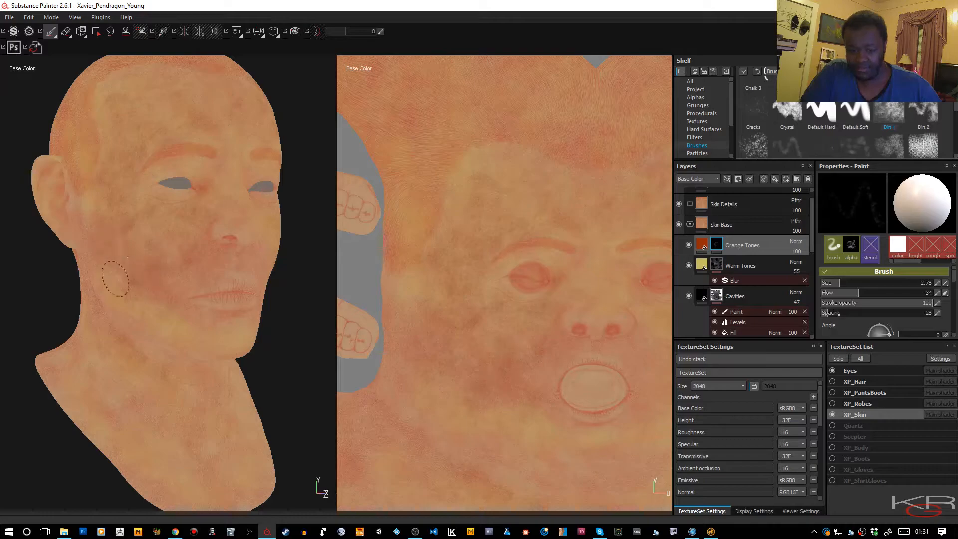
mouse_move(229, 249)
mouse_down()
mouse_move(246, 274)
mouse_move(227, 254)
mouse_up()
drag(229, 331, 160, 362)
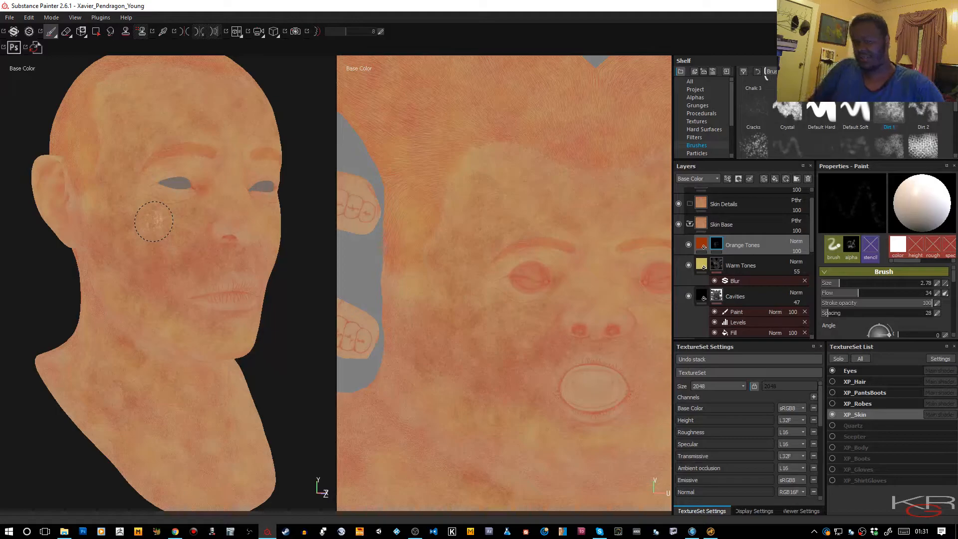
alt+drag(160, 225, 176, 200)
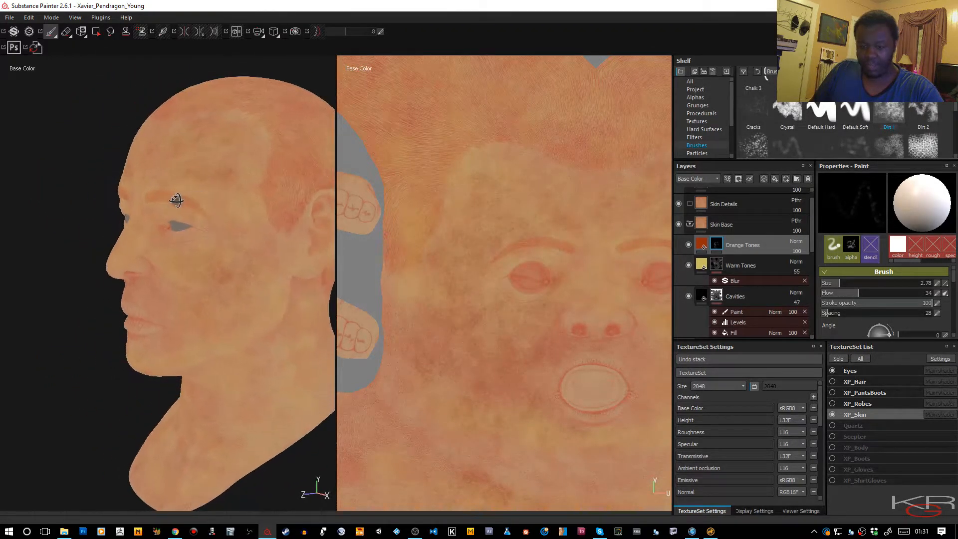
alt+middle_drag(220, 199, 167, 203)
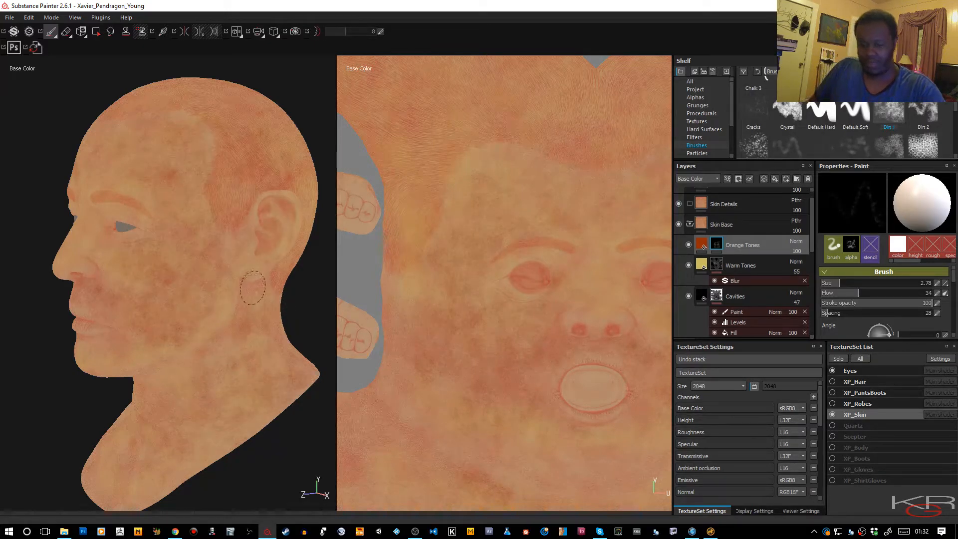
- Switch to the 3D-only view and paint orange tones on the cheek, temple and forehead with a size 5.15, flow 42 brush
click(236, 31)
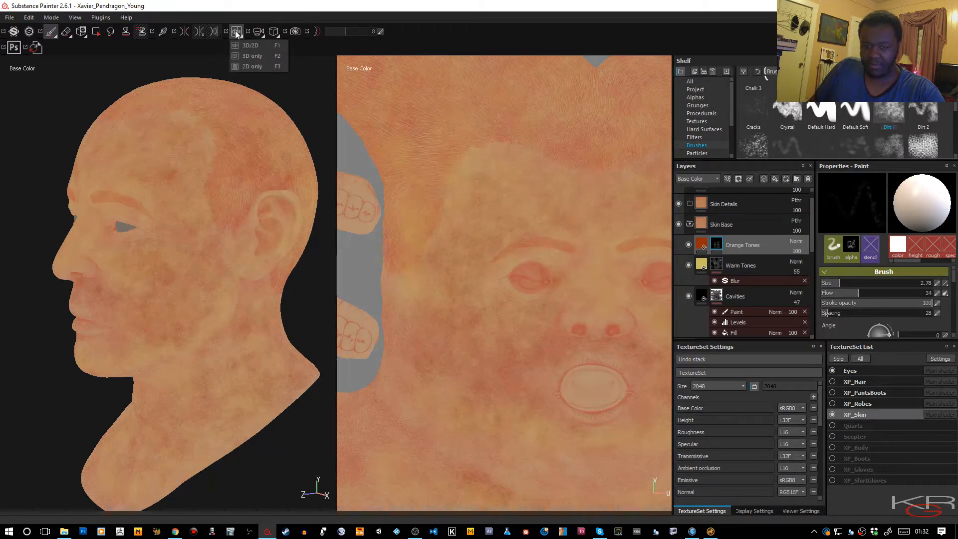
click(245, 56)
alt+drag(331, 257, 446, 271)
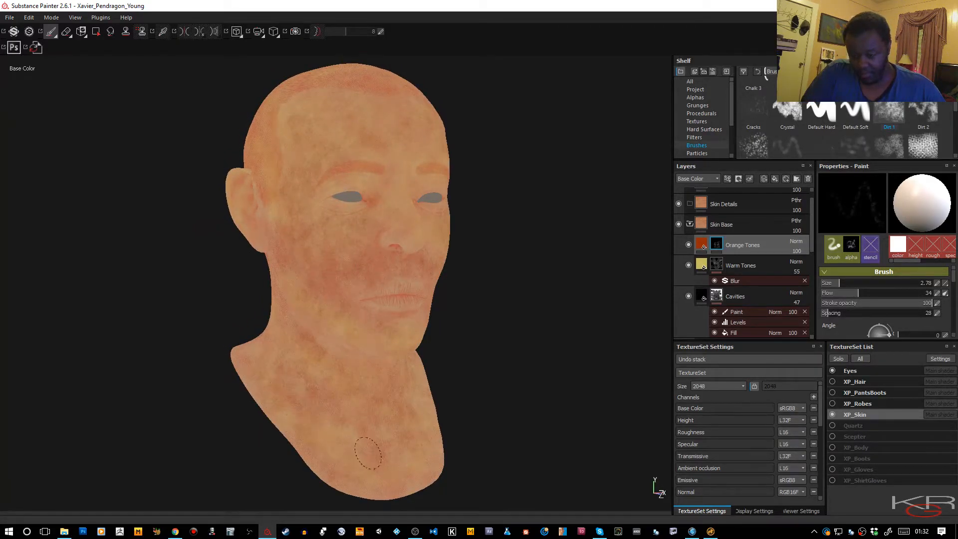
ctrl+right_drag(336, 208, 372, 208)
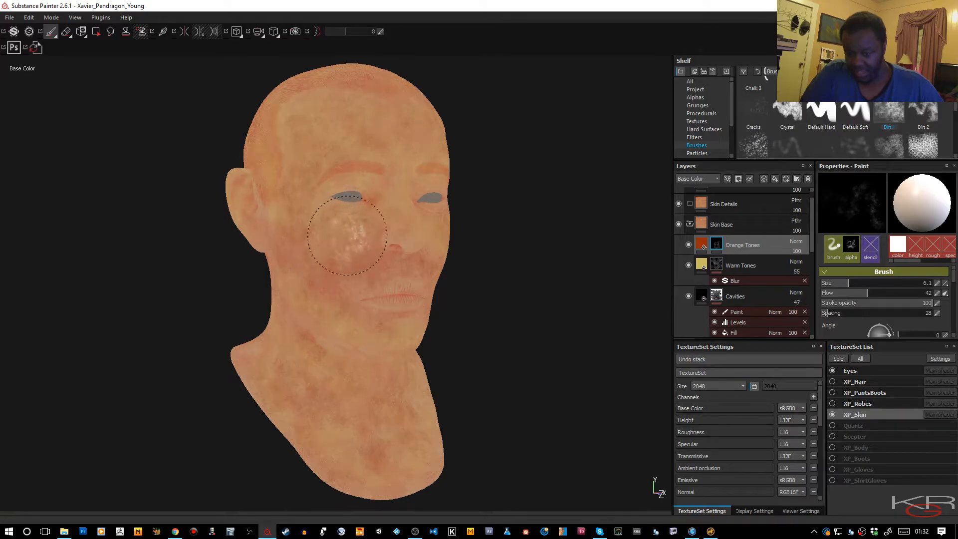
ctrl+right_drag(303, 246, 293, 246)
mouse_move(299, 235)
mouse_down()
mouse_move(285, 220)
mouse_move(293, 235)
mouse_move(312, 217)
mouse_move(325, 220)
mouse_move(307, 207)
mouse_up()
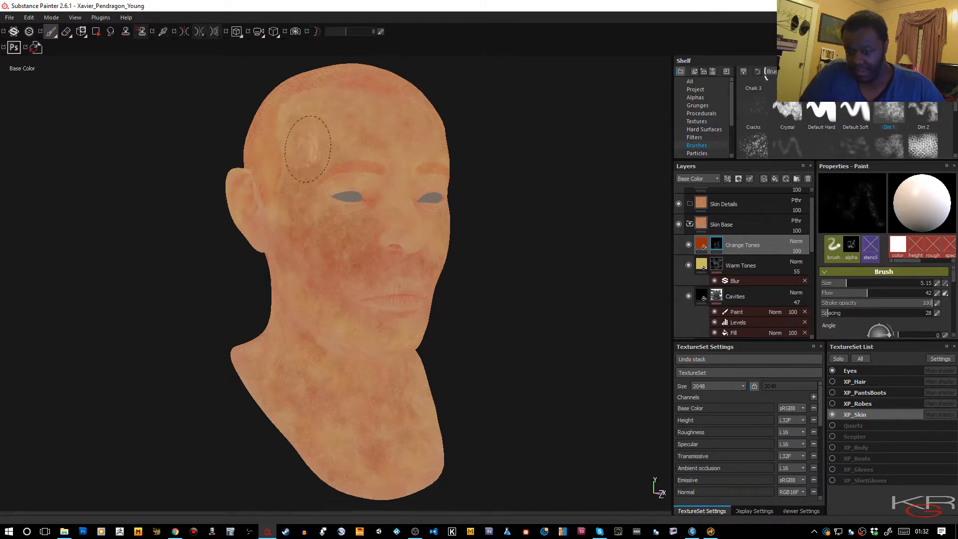
drag(355, 130, 391, 144)
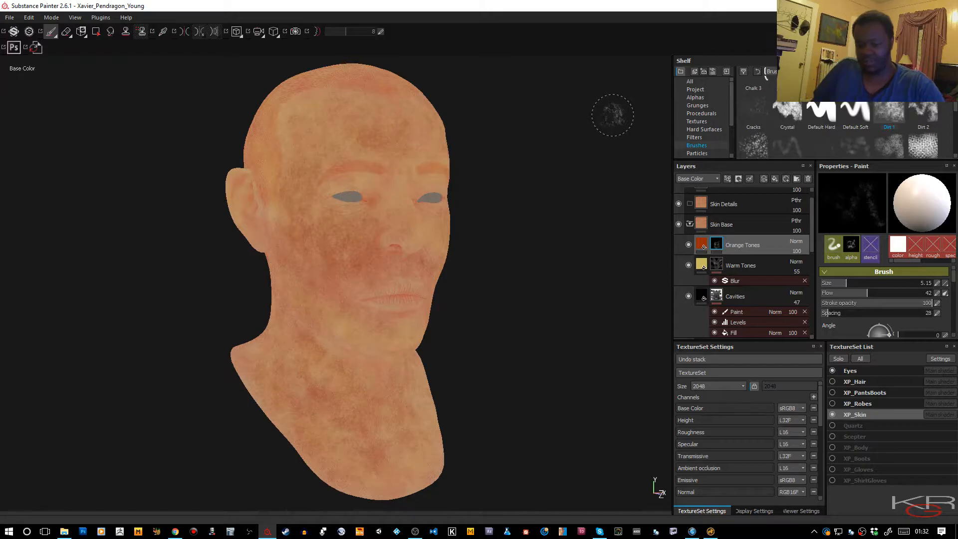
- Turn on quiet hours for the Windows notifications
key(super)
mouse_move(588, 159)
alt+mouse_down()
mouse_move(528, 163)
mouse_move(507, 207)
mouse_move(364, 214)
mouse_move(459, 195)
mouse_move(430, 191)
alt+mouse_up()
click(529, 163)
alt+middle_drag(430, 191, 496, 160)
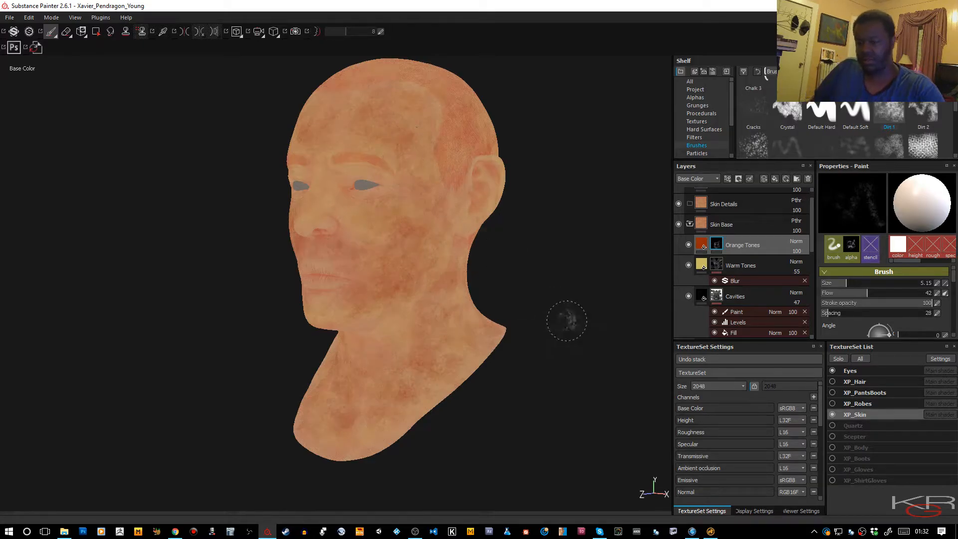
right_click(942, 531)
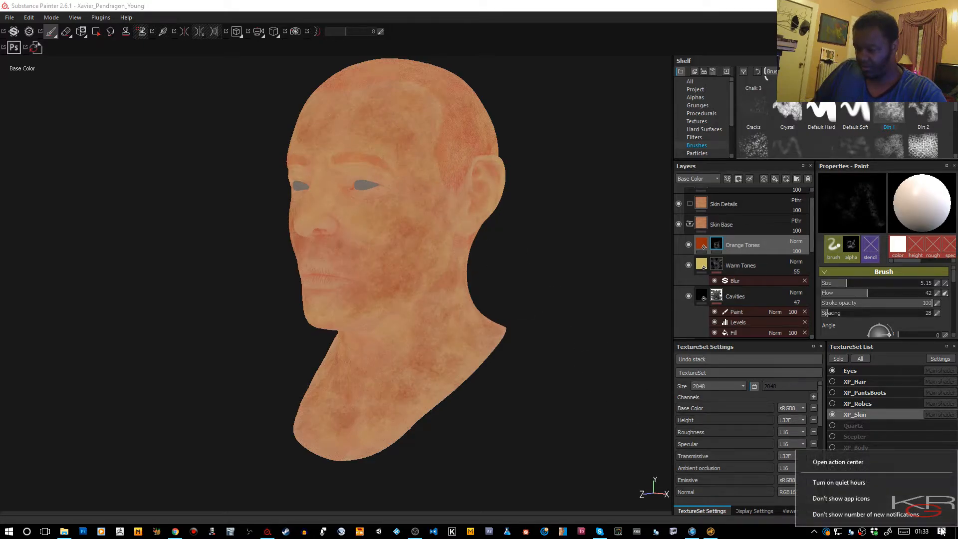
click(857, 483)
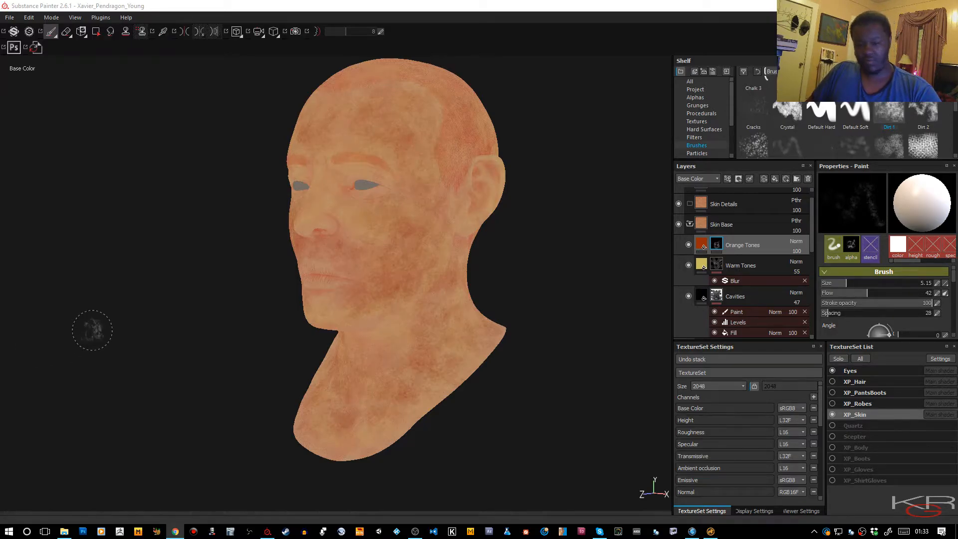
- Select the Warm Tones mask and paint warm tones along the jaw and below the chin
scroll(554, 308, up, 1)
mouse_move(554, 309)
alt+mouse_down()
mouse_move(498, 297)
mouse_move(501, 306)
mouse_move(558, 281)
alt+mouse_up()
alt+middle_drag(558, 281, 440, 305)
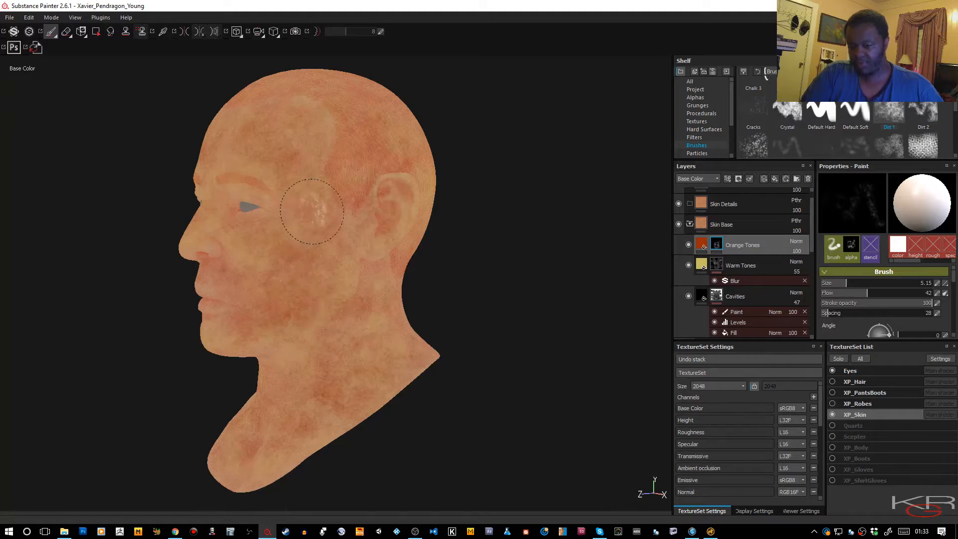
alt+drag(312, 212, 576, 265)
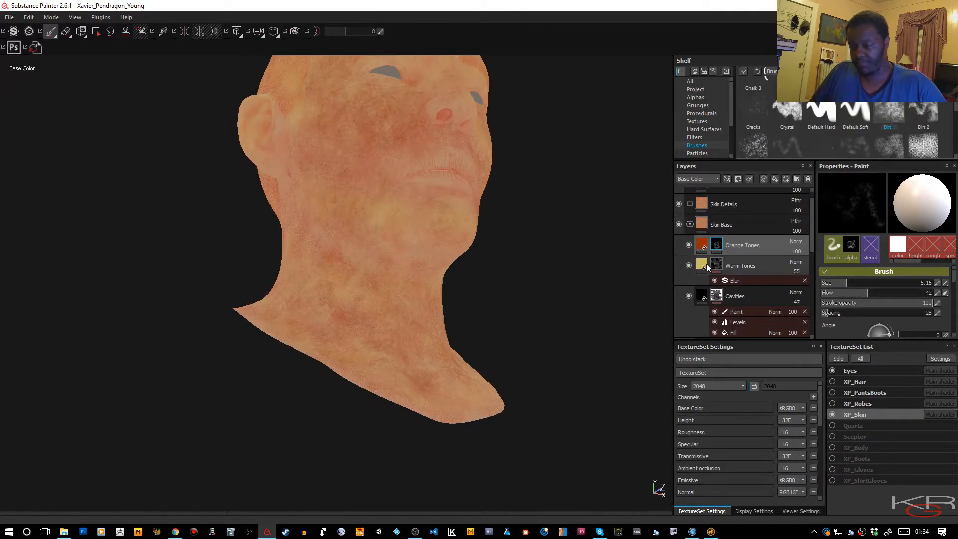
click(690, 264)
mouse_move(394, 232)
mouse_down()
mouse_move(386, 239)
mouse_move(411, 235)
mouse_move(369, 234)
mouse_up()
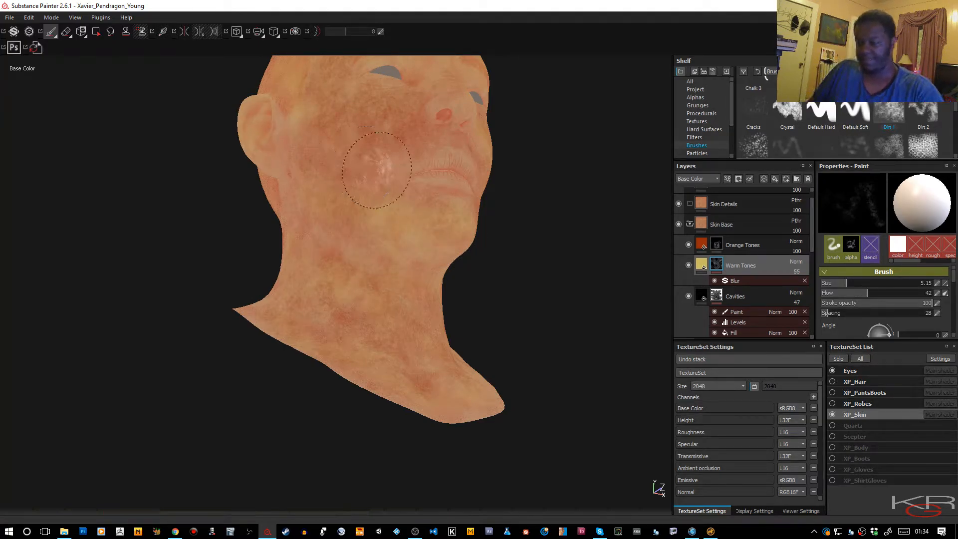
scroll(628, 259, down, 1)
scroll(751, 238, up, 1)
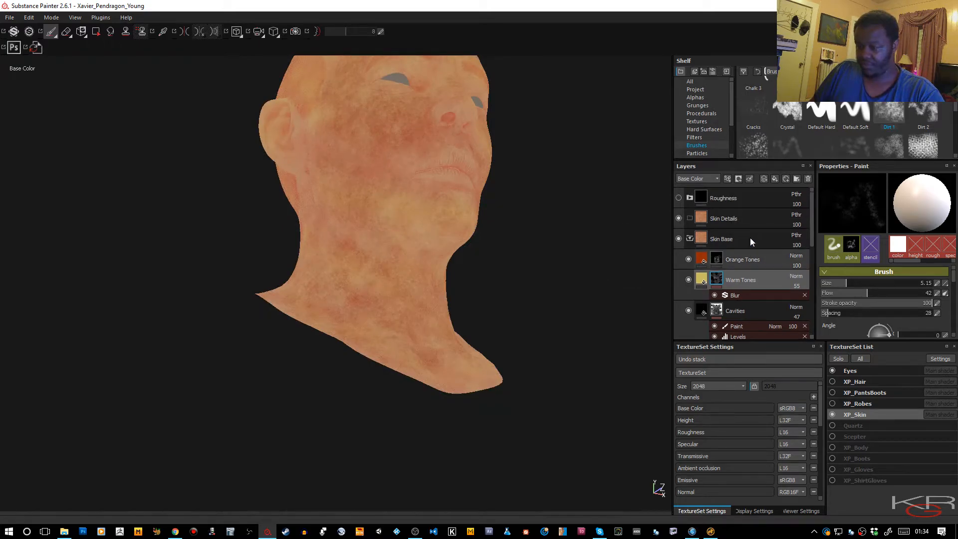
- Add a black mask to the Skin Base folder and reveal the head on it with a white polygon fill
alt+drag(520, 208, 367, 276)
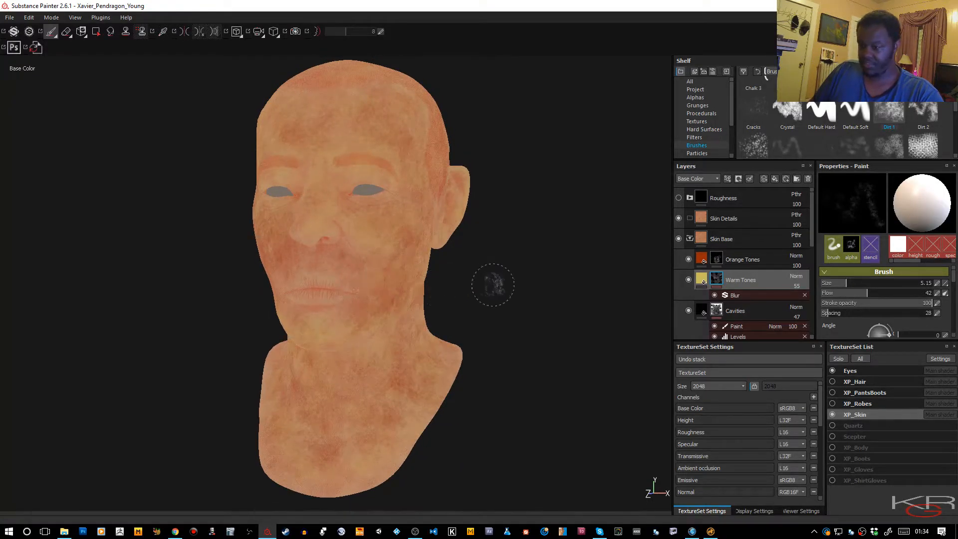
click(739, 242)
right_click(739, 242)
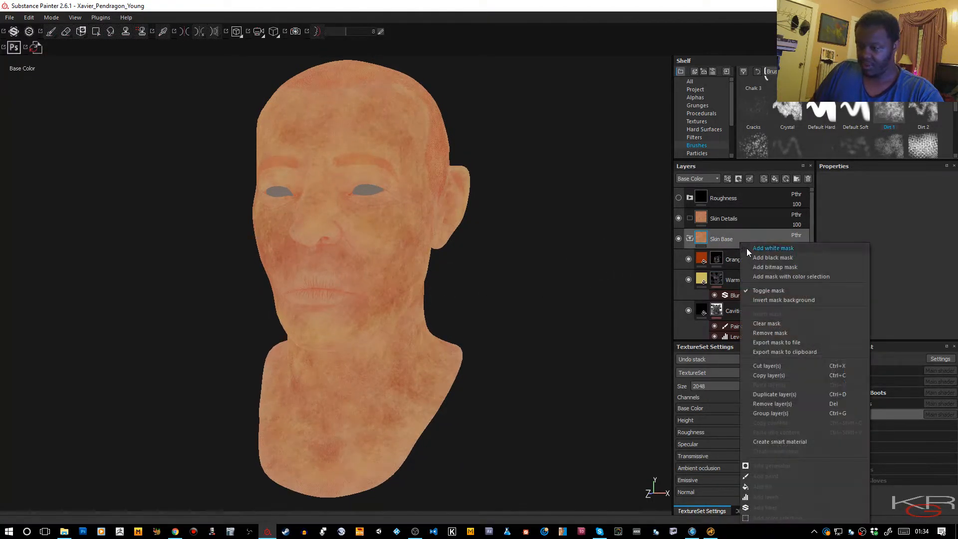
click(773, 258)
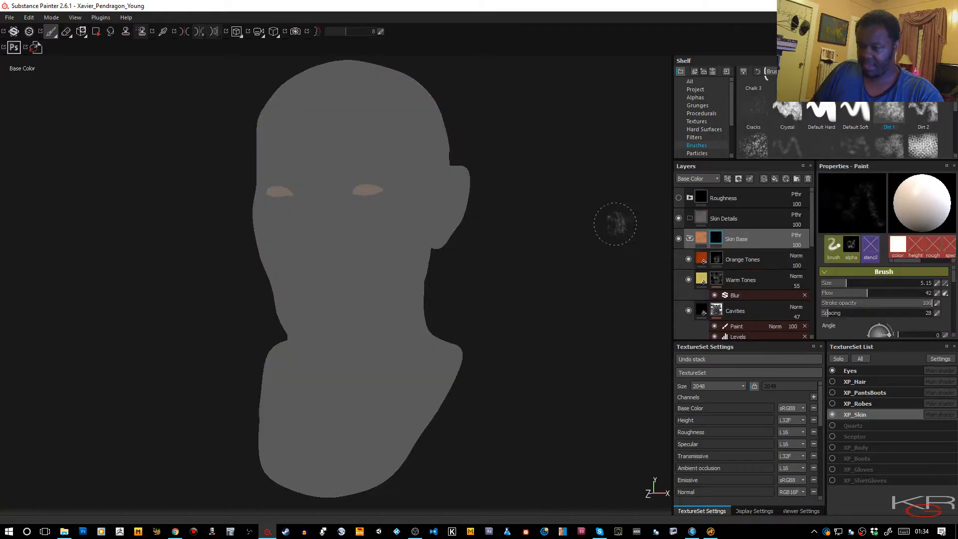
click(96, 32)
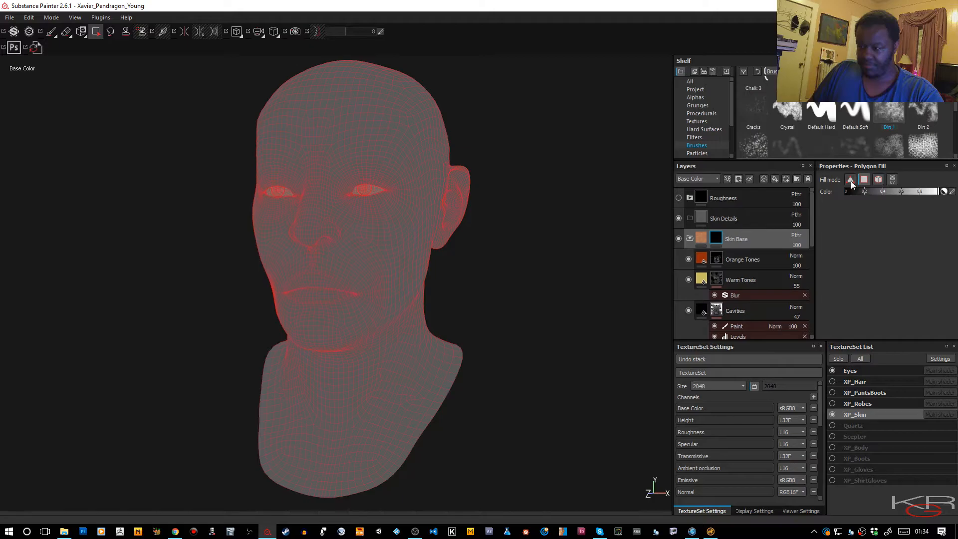
click(425, 153)
click(51, 32)
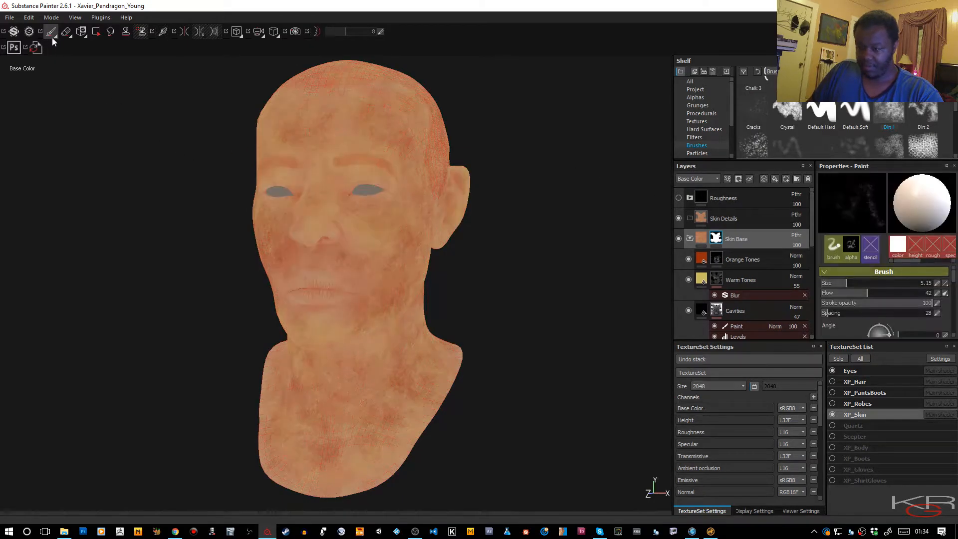
- Select the Orange Tones mask and examine the skin mottling on both sides and the front of the head
click(716, 259)
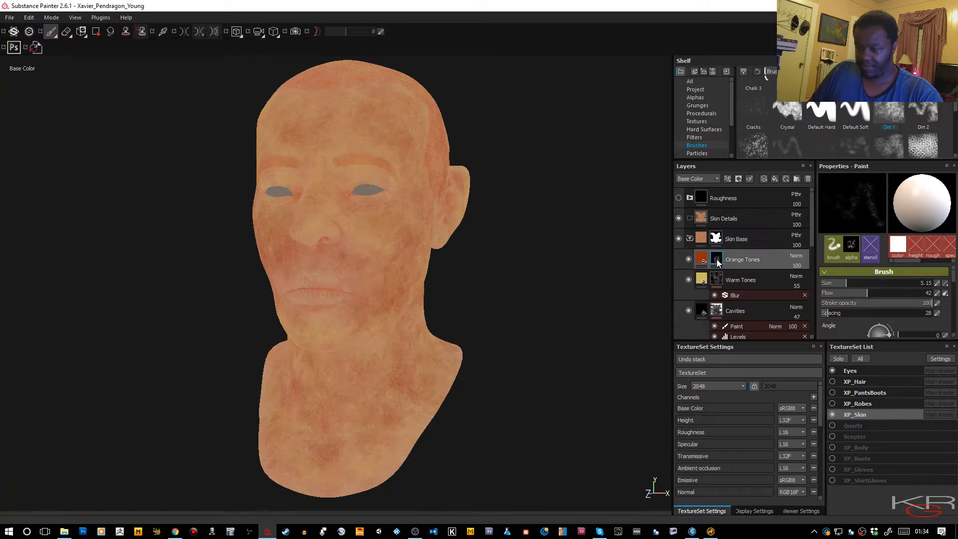
mouse_move(493, 259)
alt+mouse_down()
mouse_move(507, 232)
mouse_move(494, 262)
mouse_move(466, 240)
mouse_move(471, 282)
mouse_move(454, 276)
alt+mouse_up()
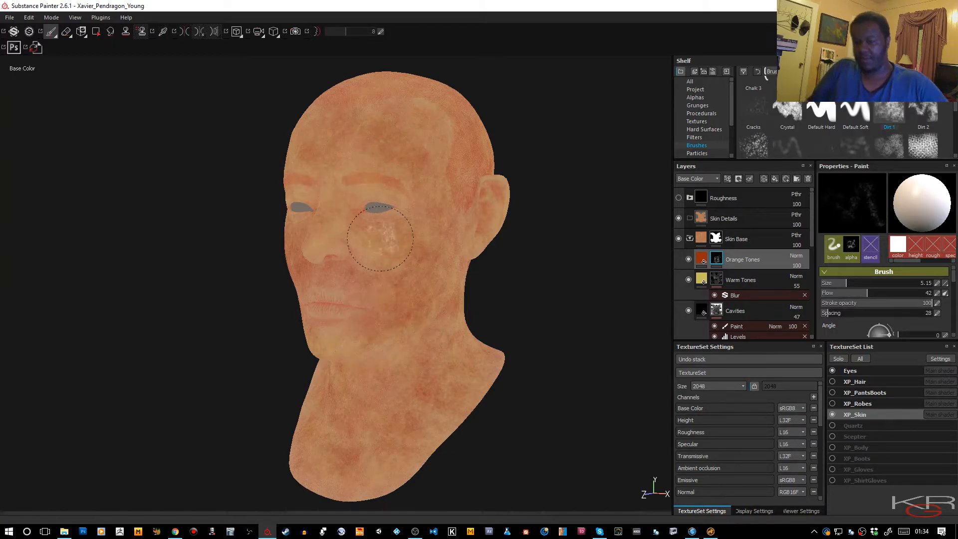
alt+drag(381, 239, 560, 241)
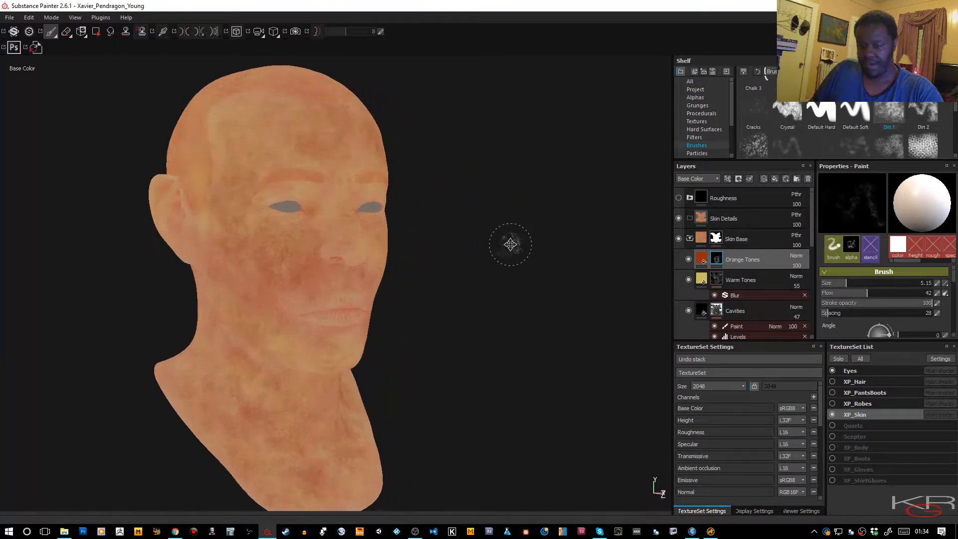
alt+middle_drag(510, 244, 612, 214)
alt+drag(613, 214, 574, 223)
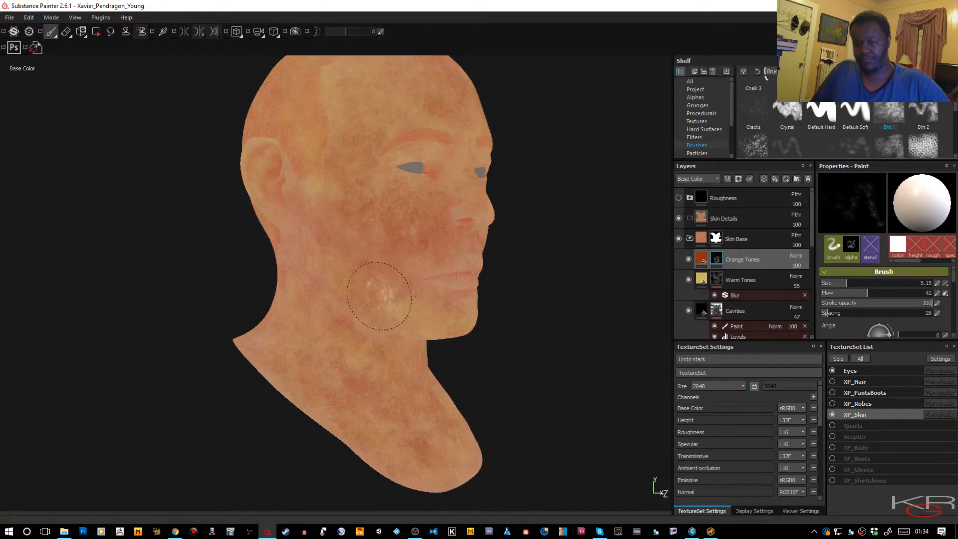
alt+drag(387, 307, 310, 282)
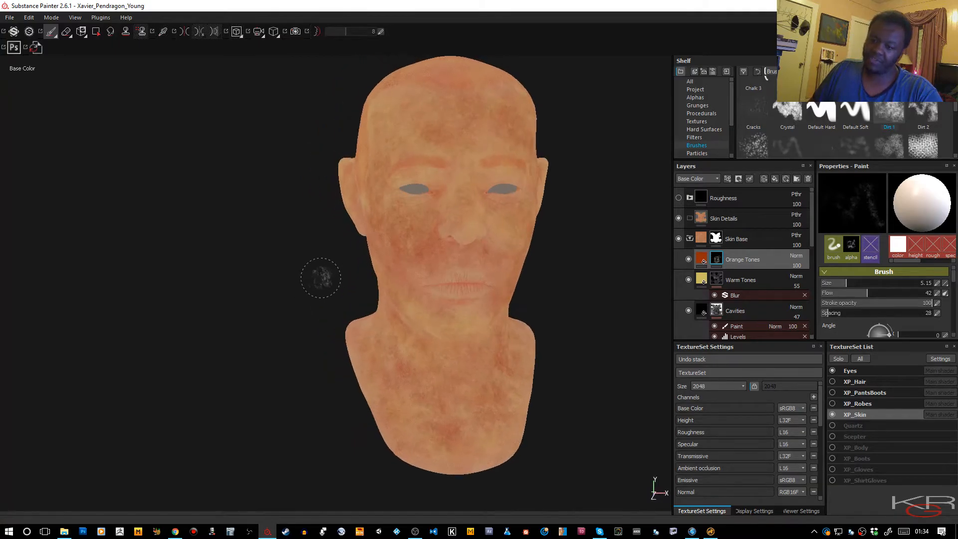
alt+middle_drag(310, 282, 245, 291)
alt+drag(245, 291, 262, 281)
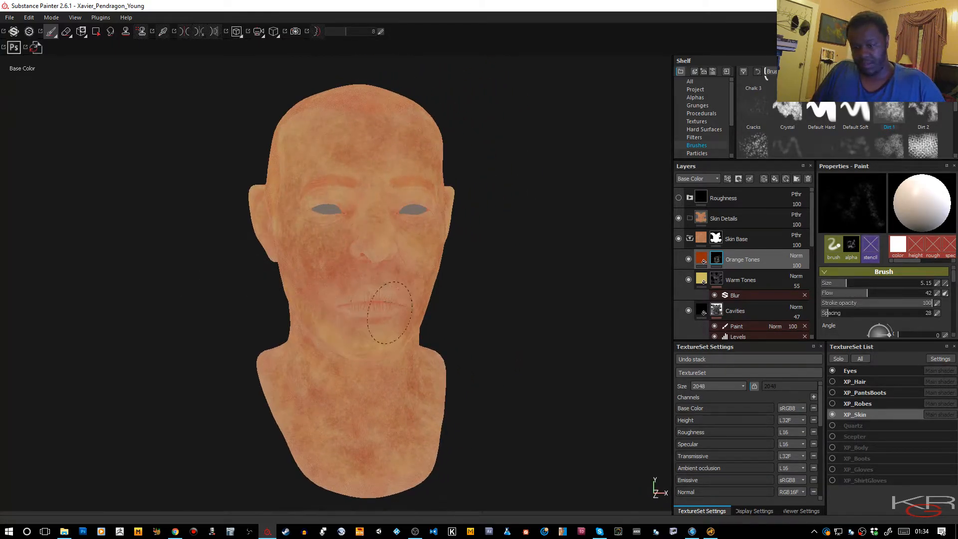
- Add a fill layer directly above Orange Tones and name it Cold Tones
click(775, 179)
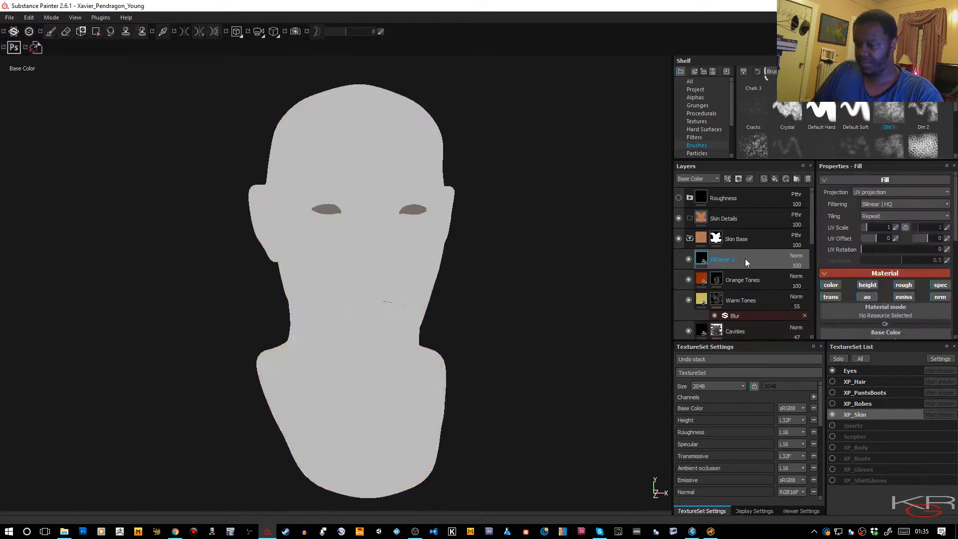
double_click(725, 261)
text(Cold Tones)
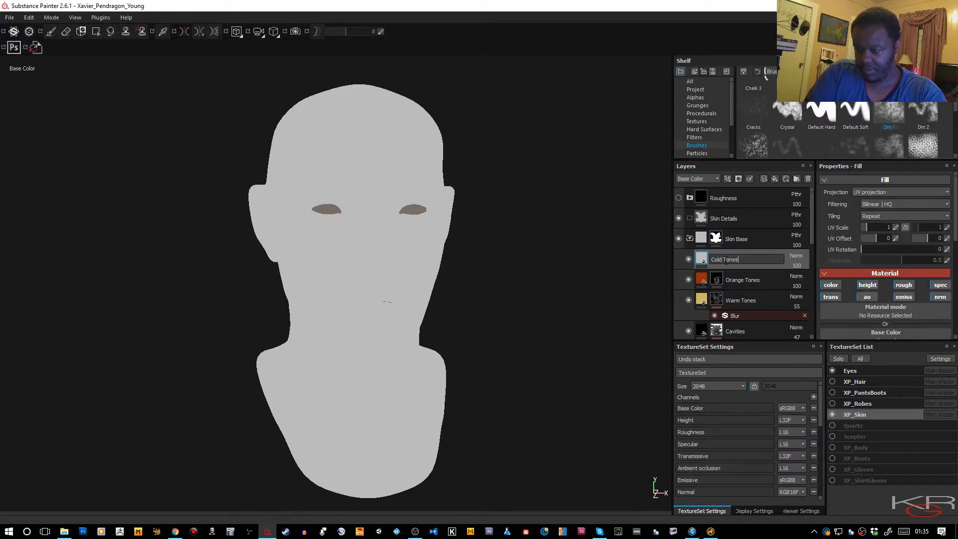
key(Return)
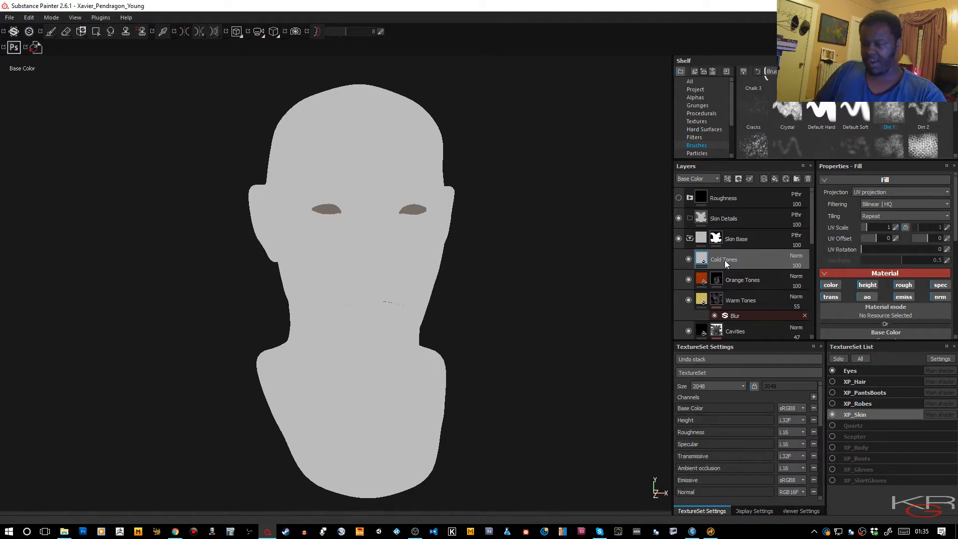
- Limit the Cold Tones layer to the color channel by disabling all its other material channels
click(859, 285)
click(835, 297)
click(867, 297)
click(903, 286)
click(903, 298)
click(940, 297)
click(940, 285)
- Set the Cold Tones base color to blue (hue 0.620, saturation 0.856, value 0.784) and add a black mask to the layer
scroll(878, 320, down, 1)
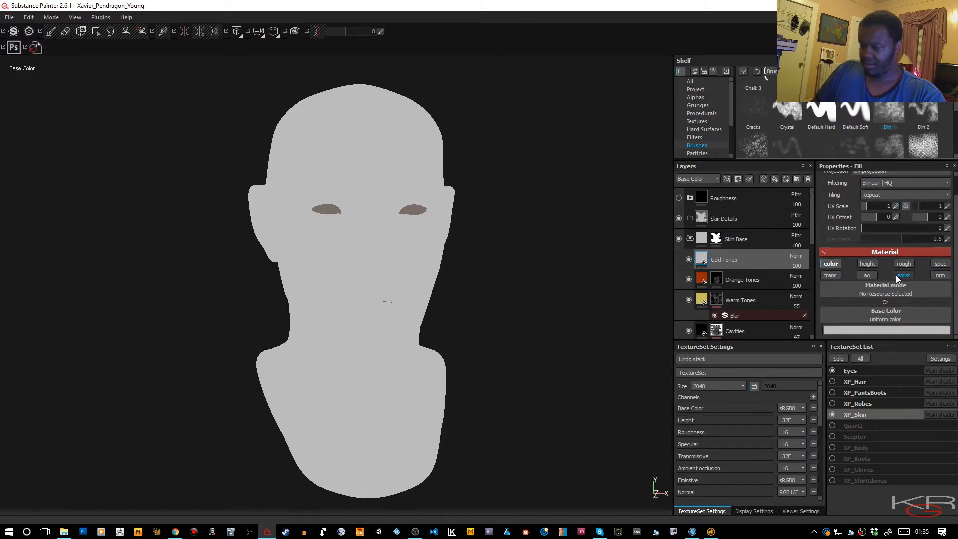
click(876, 329)
click(869, 317)
click(888, 330)
drag(865, 322, 846, 307)
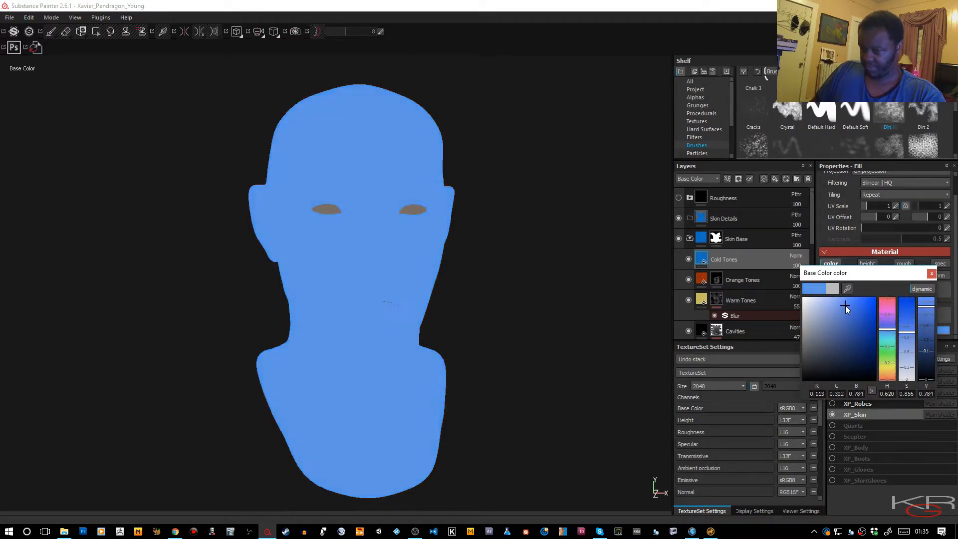
click(931, 273)
right_click(753, 262)
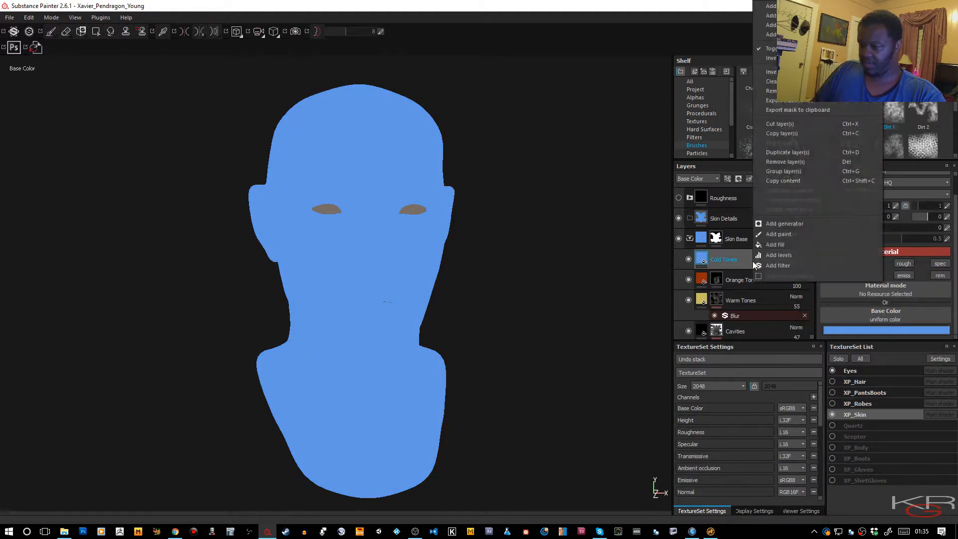
click(771, 15)
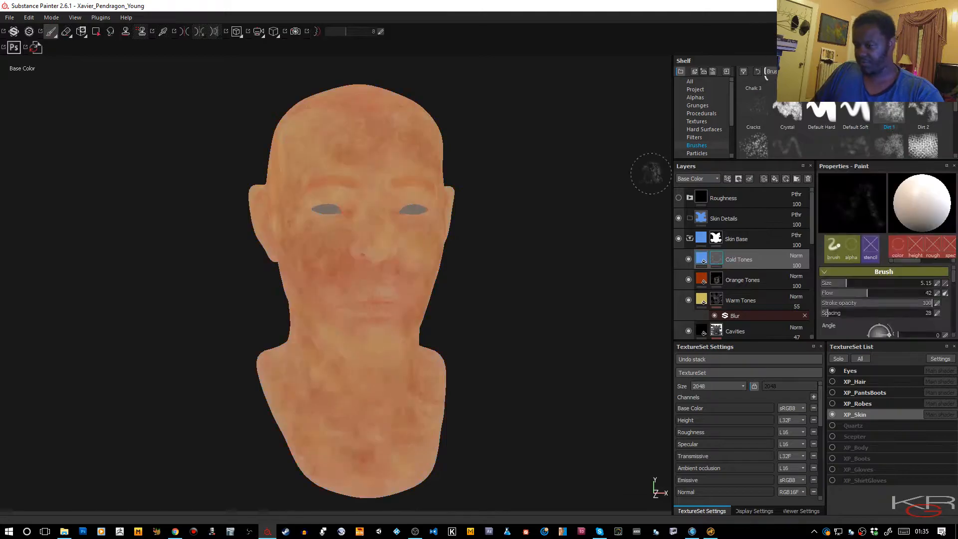
- Try a cold-tone stroke over the upper eyelid, undo it, and reduce the brush size to 2.15
alt+right_drag(364, 309, 396, 406)
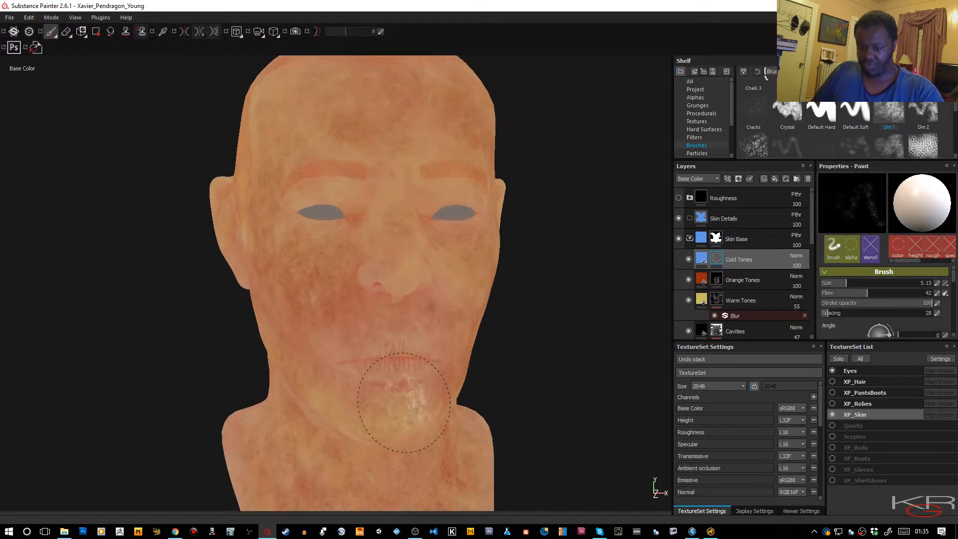
key(bracketleft)
key(bracketleft)
key(bracketleft)
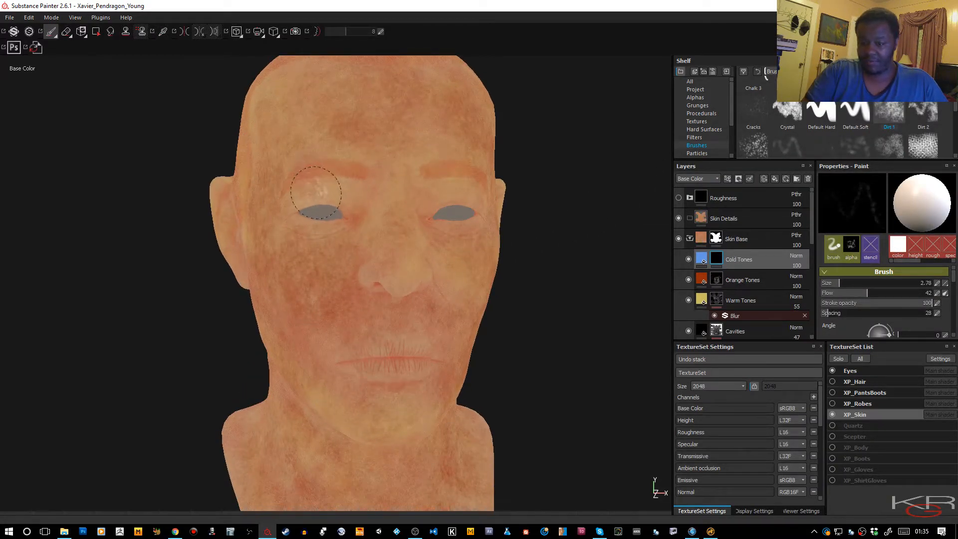
drag(315, 199, 345, 203)
key(ctrl+z)
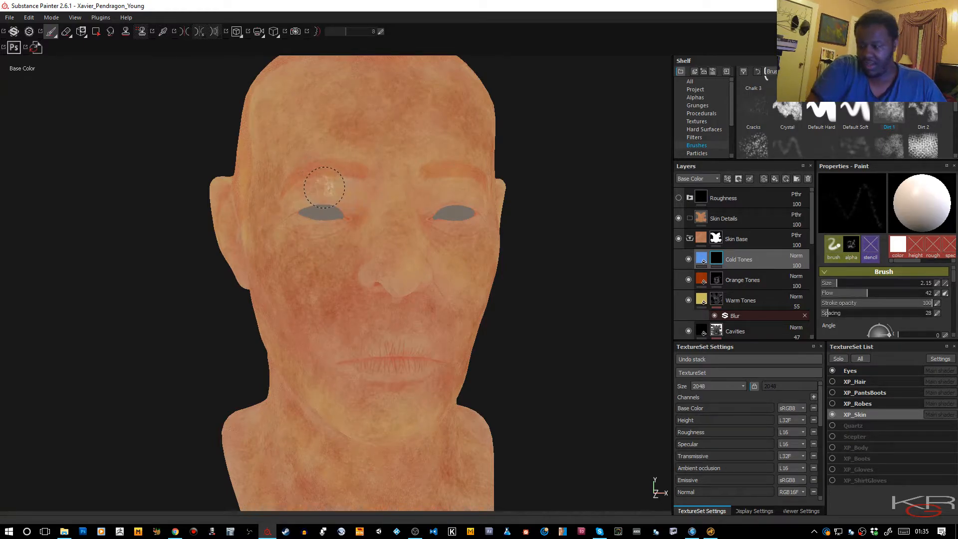
- Set the brush flow to 22 and adjust layer opacity to 83 for Orange Tones and 72 for Warm Tones
drag(852, 292, 805, 298)
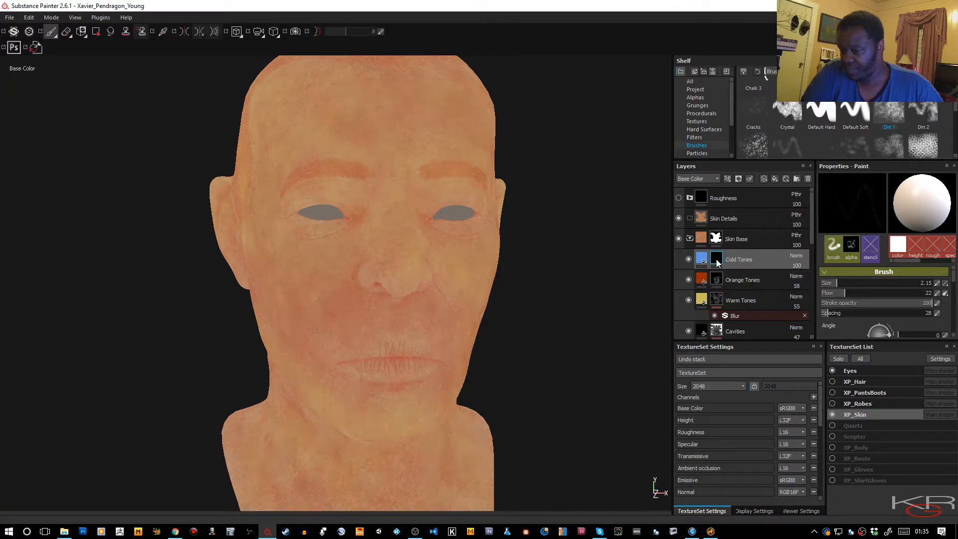
drag(806, 296, 813, 320)
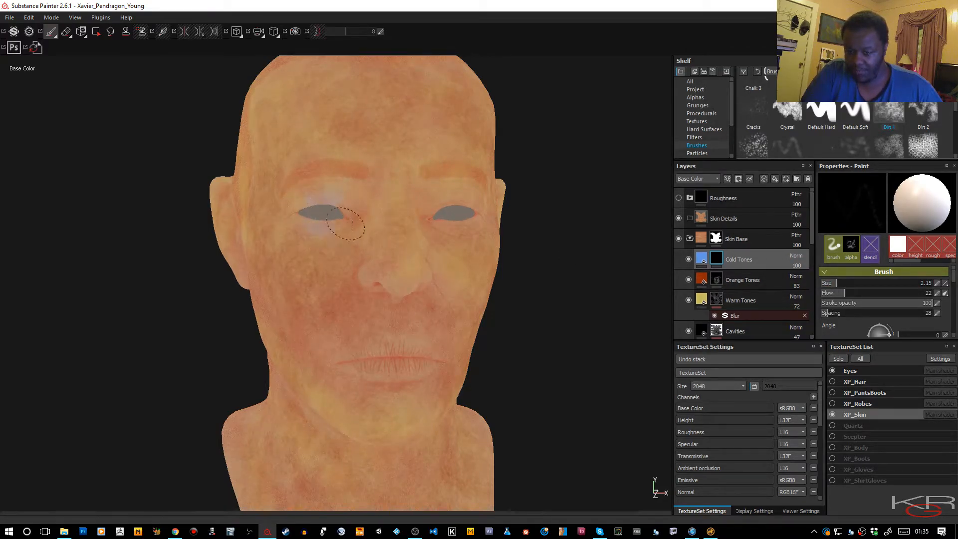
- Paint cold tones around both eyes and over the lips on the Cold Tones mask
mouse_move(330, 235)
mouse_down()
mouse_move(305, 199)
mouse_move(309, 228)
mouse_up()
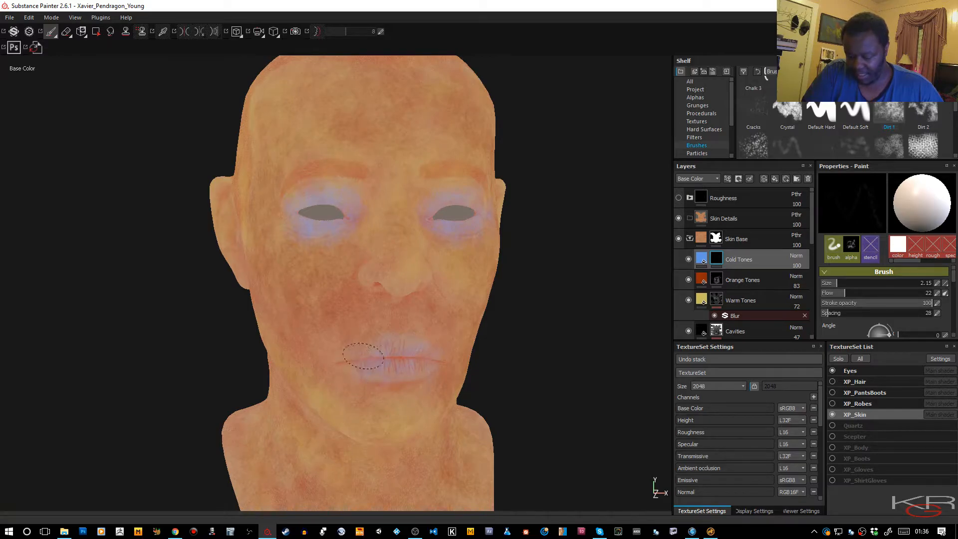
drag(381, 363, 402, 383)
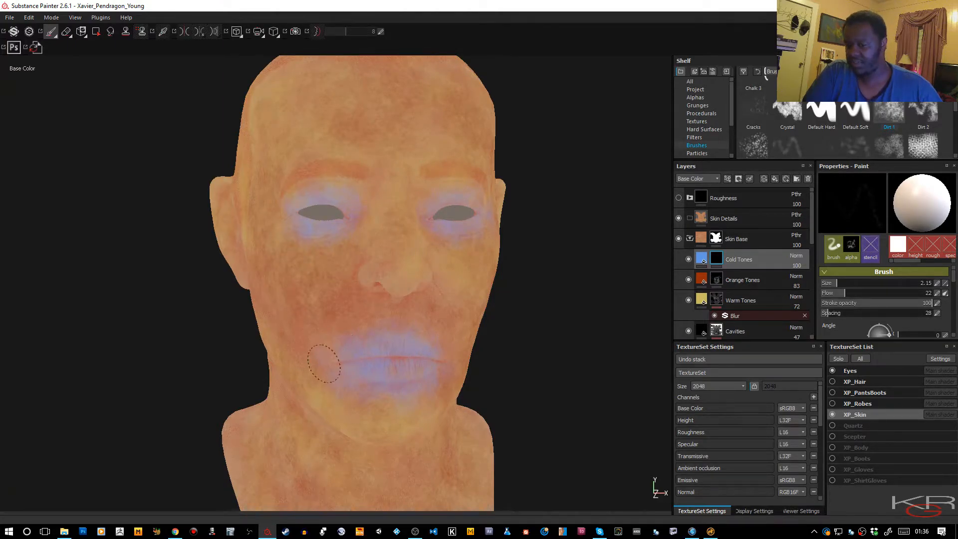
- Set the Cold Tones base color to a deeper blue with hue 0.650, saturation 1.000 and value 0.784
click(713, 264)
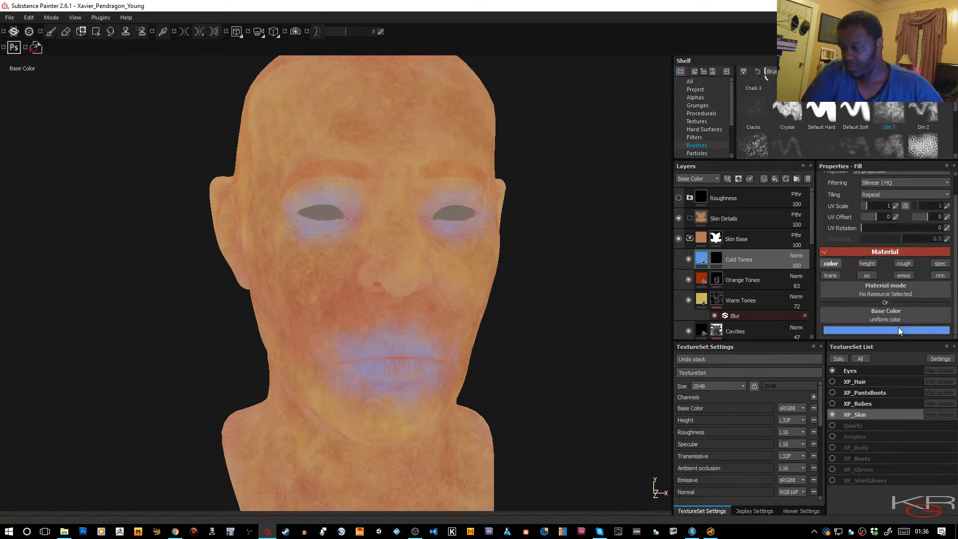
click(892, 327)
click(909, 309)
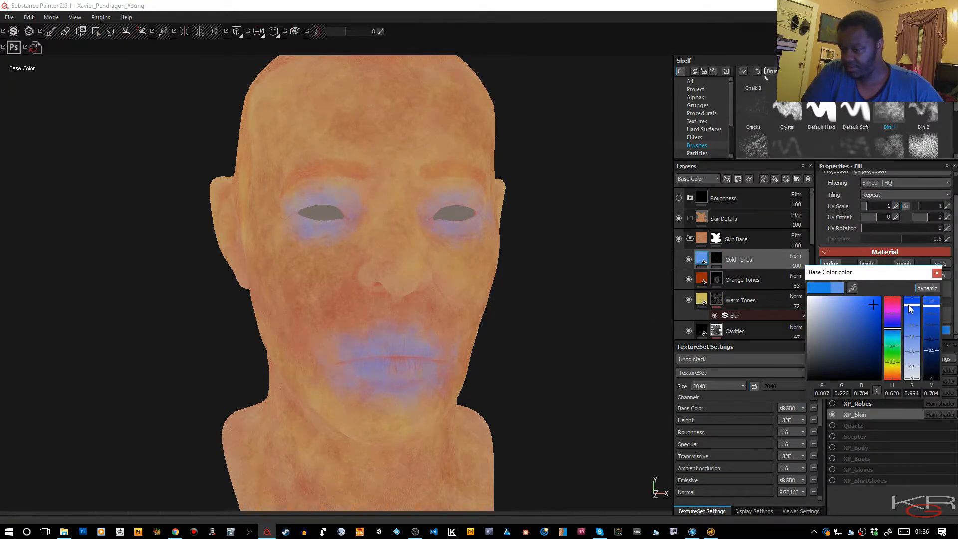
click(909, 300)
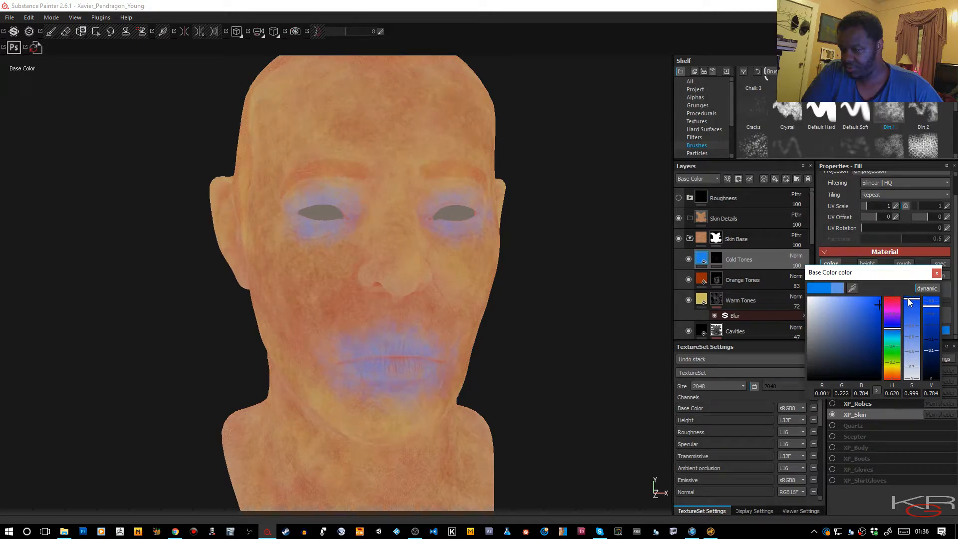
click(891, 325)
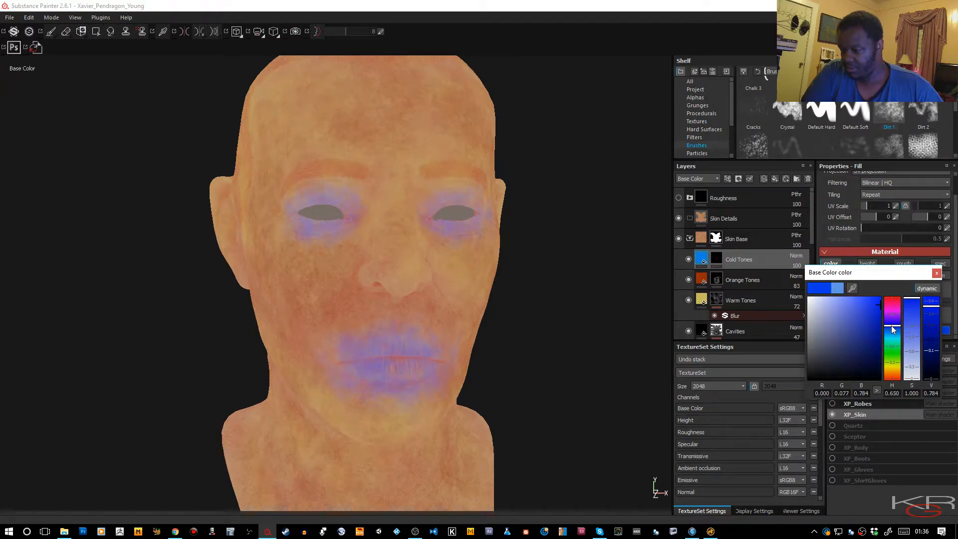
click(937, 273)
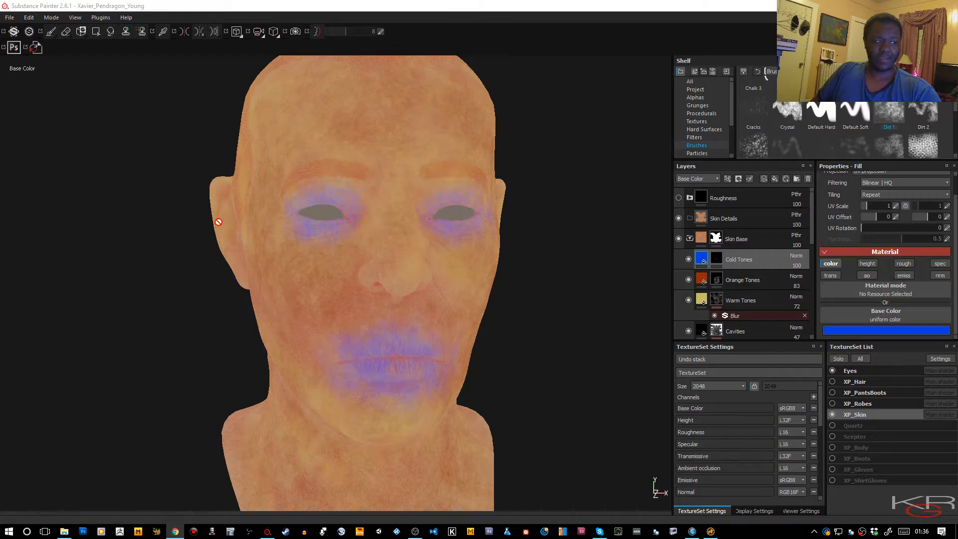
- Turn on symmetry and make the Cold Tones mask active for painting on the side of the head
alt+drag(530, 338, 556, 319)
alt+middle_drag(556, 319, 610, 332)
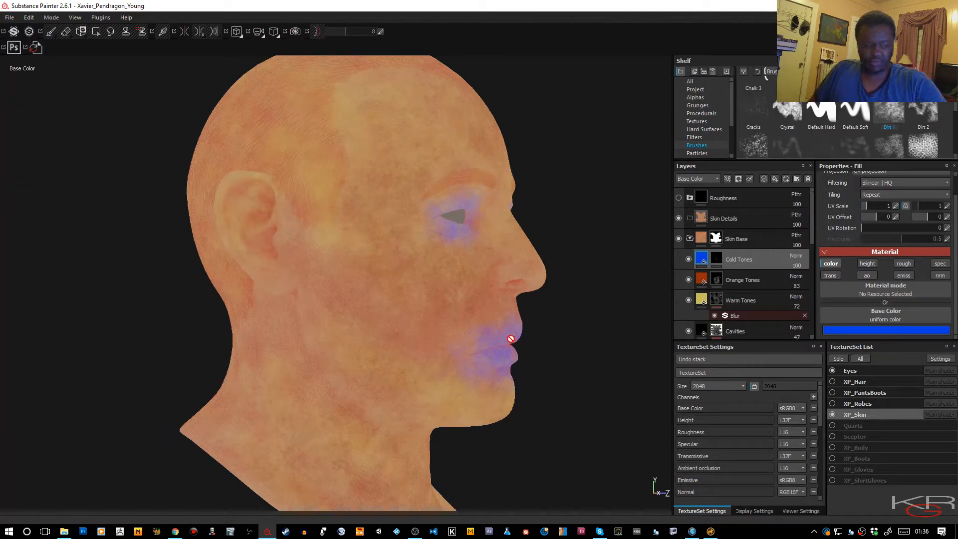
click(255, 215)
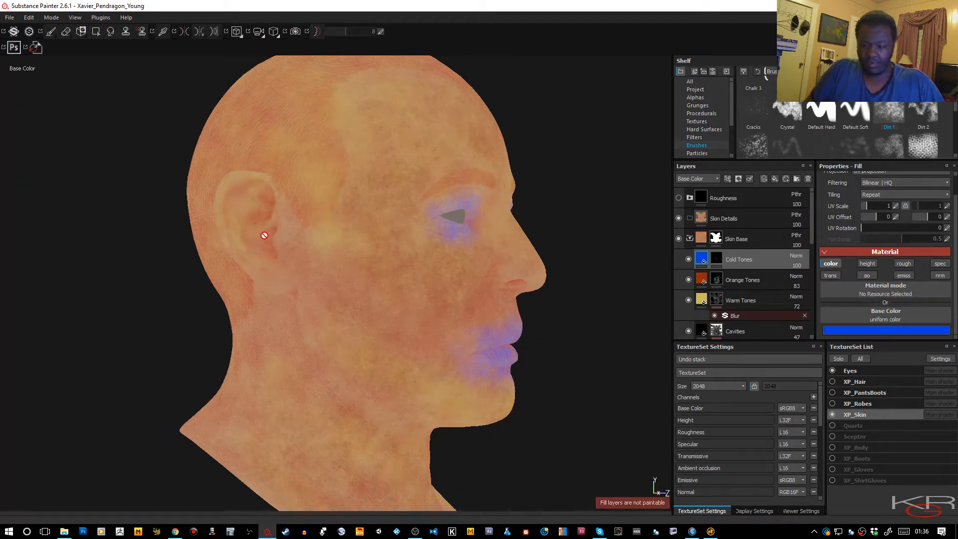
key(l)
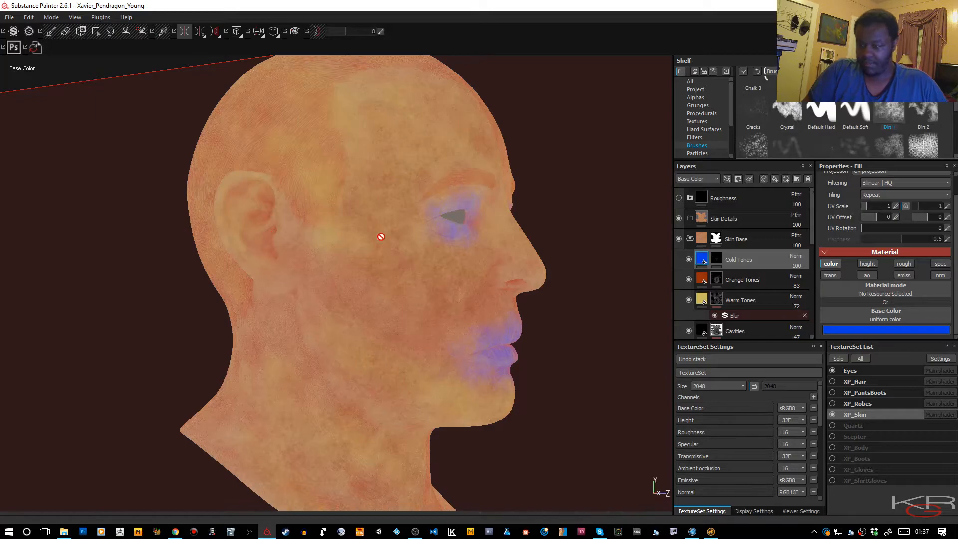
click(716, 262)
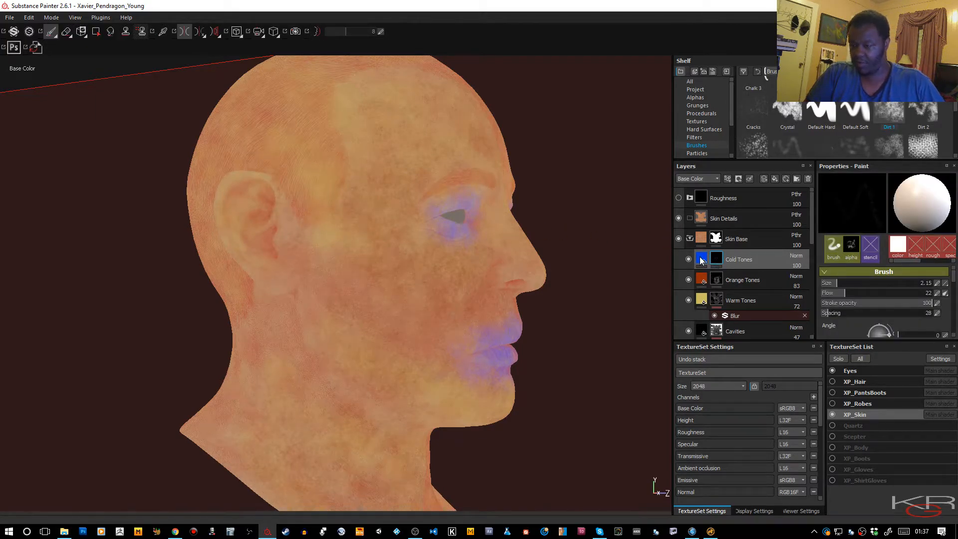
click(700, 261)
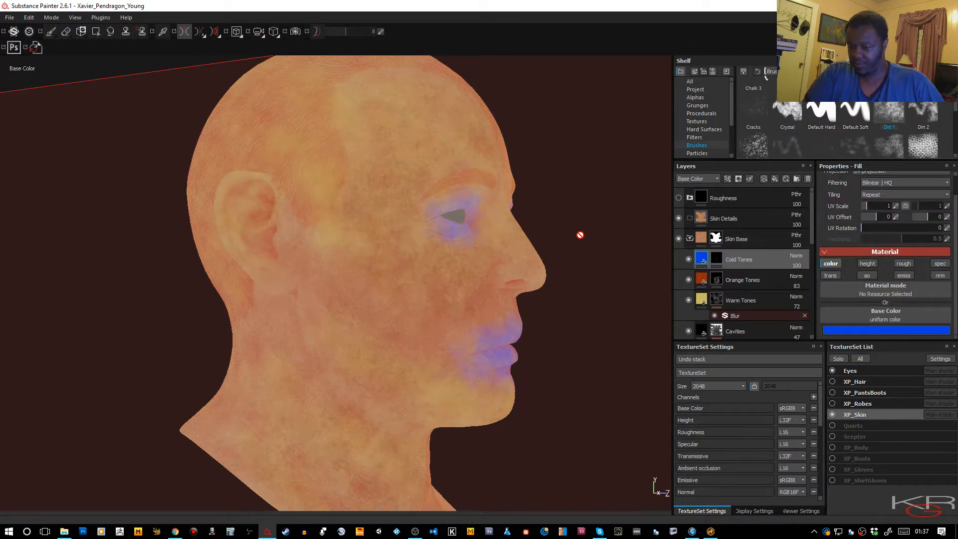
click(265, 238)
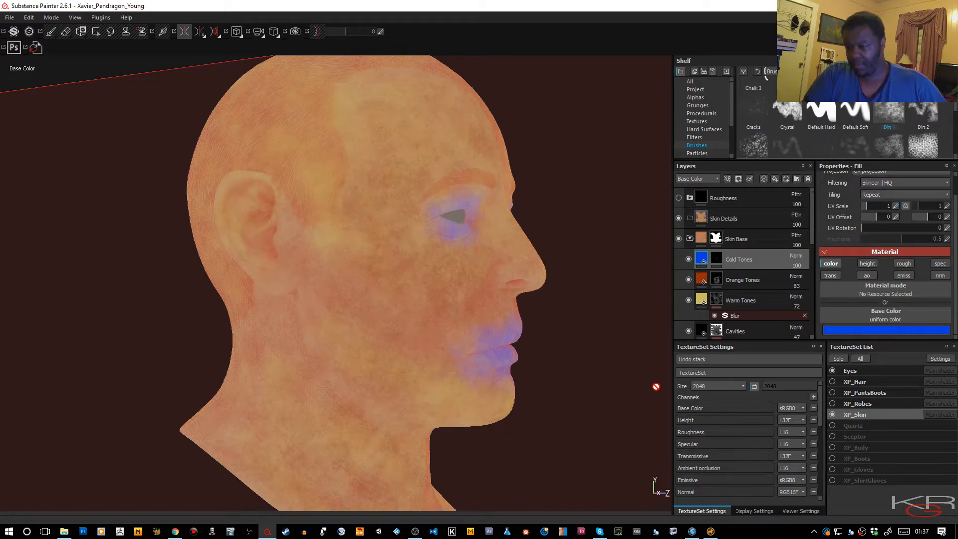
click(716, 259)
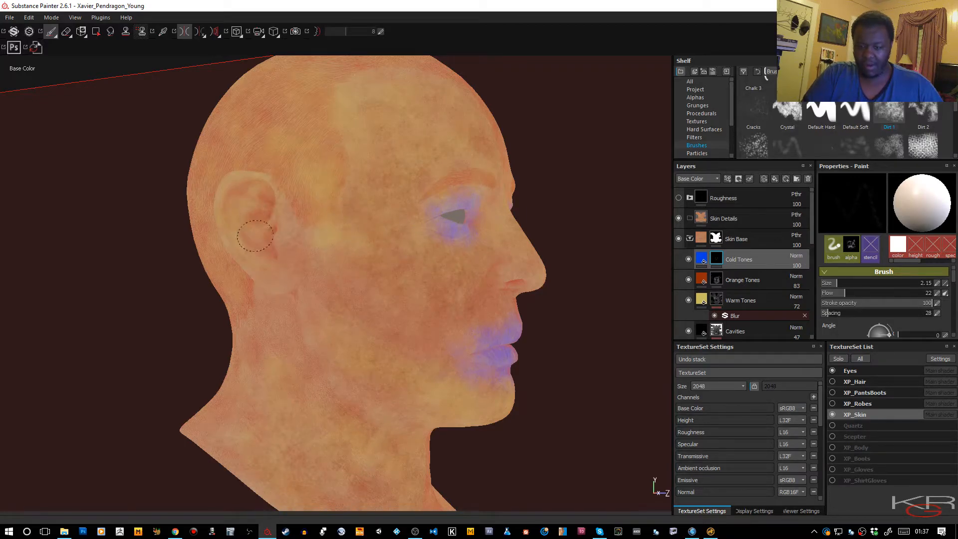
- Paint cold tones inside the ears with the brush size reduced to 1.6, and turn symmetry off
alt+right_drag(262, 240, 270, 250)
mouse_move(269, 250)
alt+mouse_down()
mouse_move(274, 306)
mouse_move(356, 313)
alt+mouse_up()
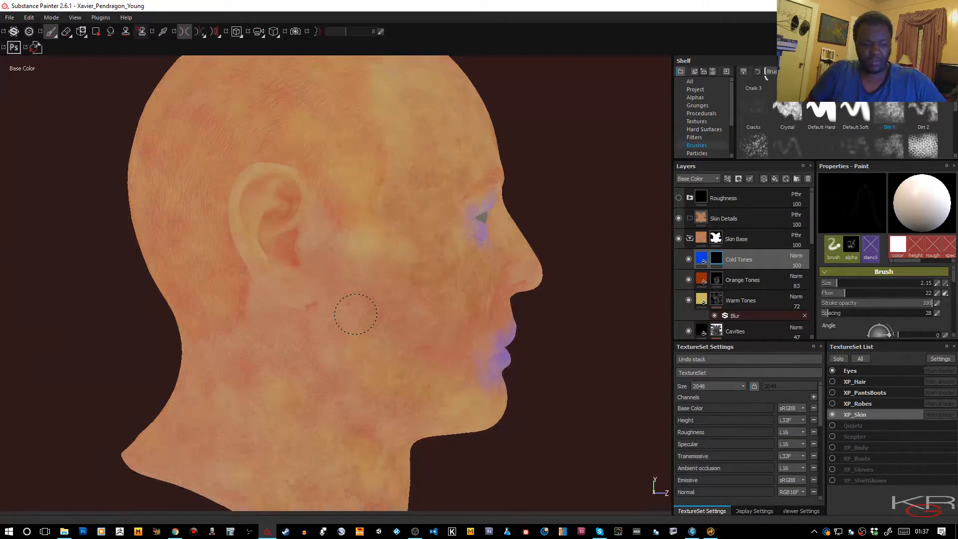
key([)
mouse_move(283, 241)
mouse_down()
mouse_move(276, 252)
mouse_move(285, 243)
mouse_up()
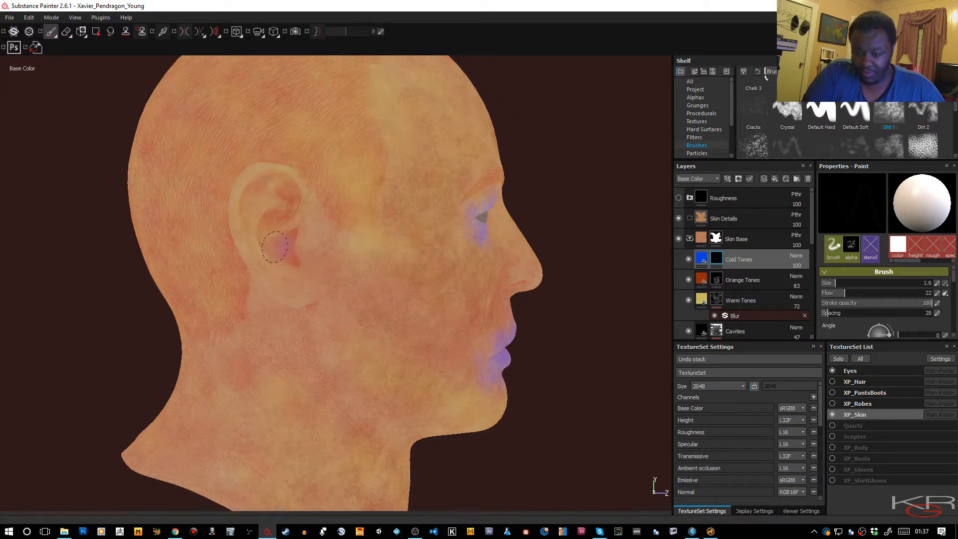
mouse_move(279, 200)
mouse_down()
mouse_move(295, 181)
mouse_move(279, 241)
mouse_move(285, 248)
mouse_up()
drag(250, 204, 246, 216)
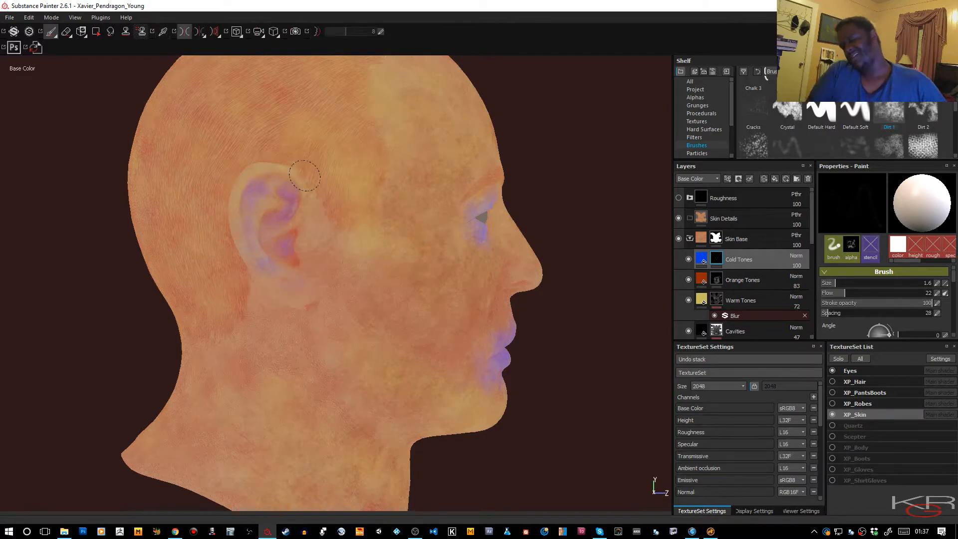
alt+drag(356, 244, 188, 214)
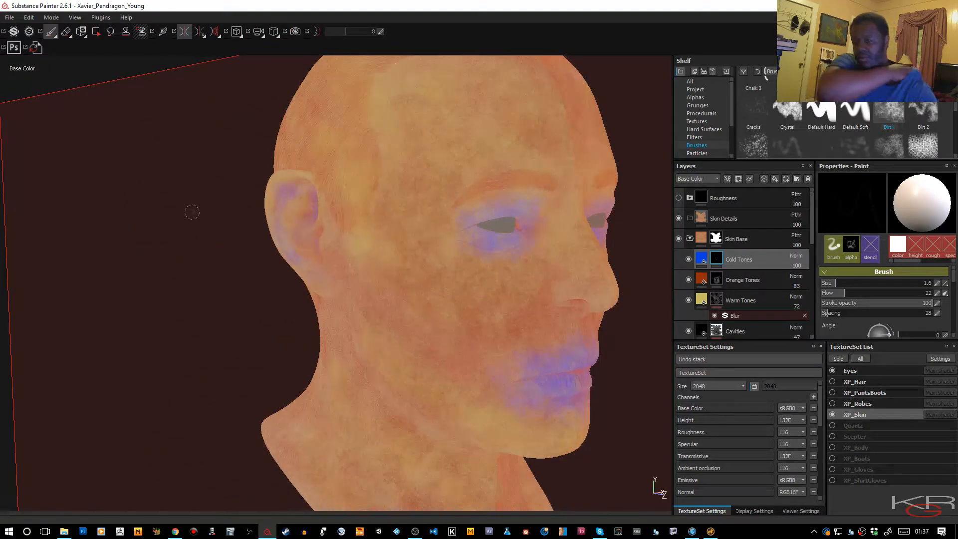
key(l)
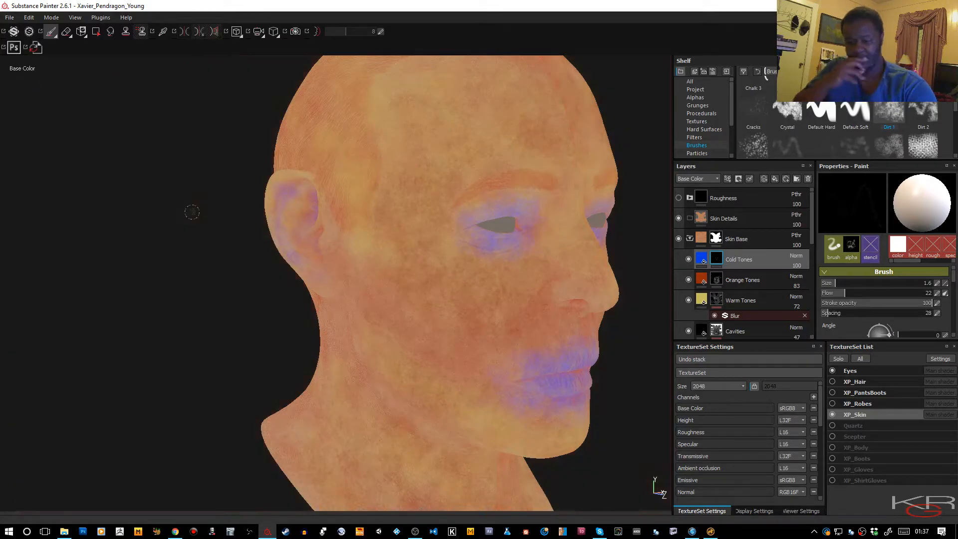
- Add a fill layer above Cold Tones and name it Blood Flow
mouse_move(301, 222)
alt+mouse_down()
mouse_move(385, 208)
mouse_move(381, 171)
mouse_move(313, 193)
alt+mouse_up()
mouse_move(339, 225)
alt+mouse_down()
mouse_move(376, 166)
mouse_move(336, 160)
alt+mouse_up()
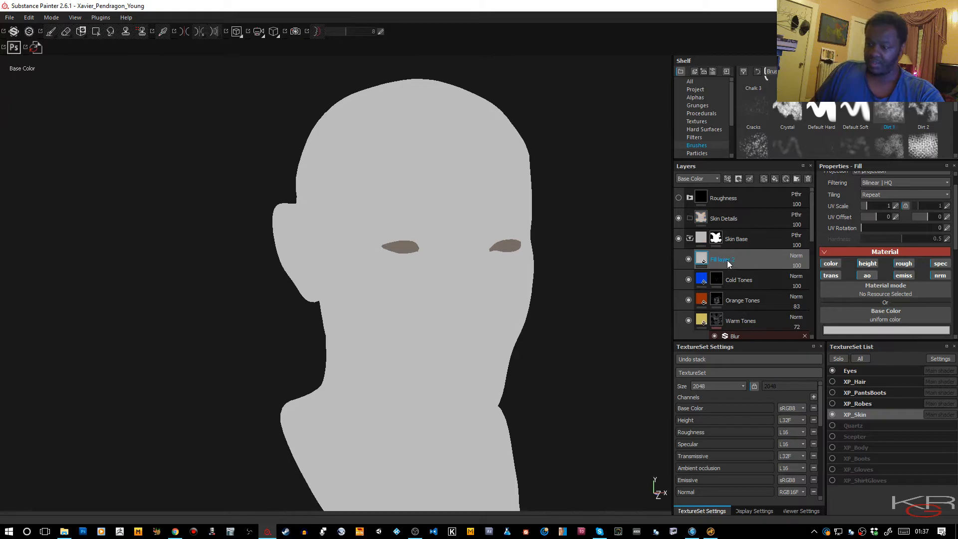
double_click(732, 260)
key(BackSpace)
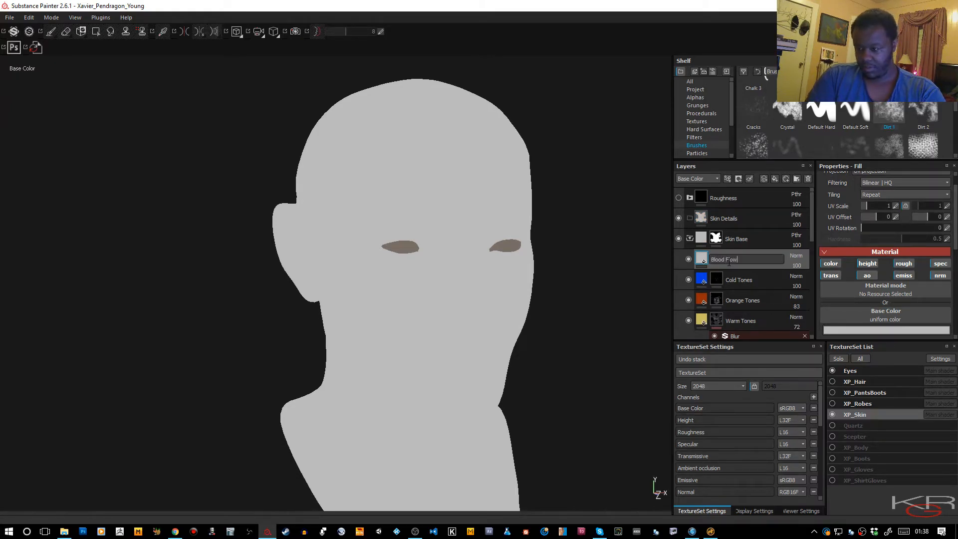
text(Blood Flow)
key(Return)
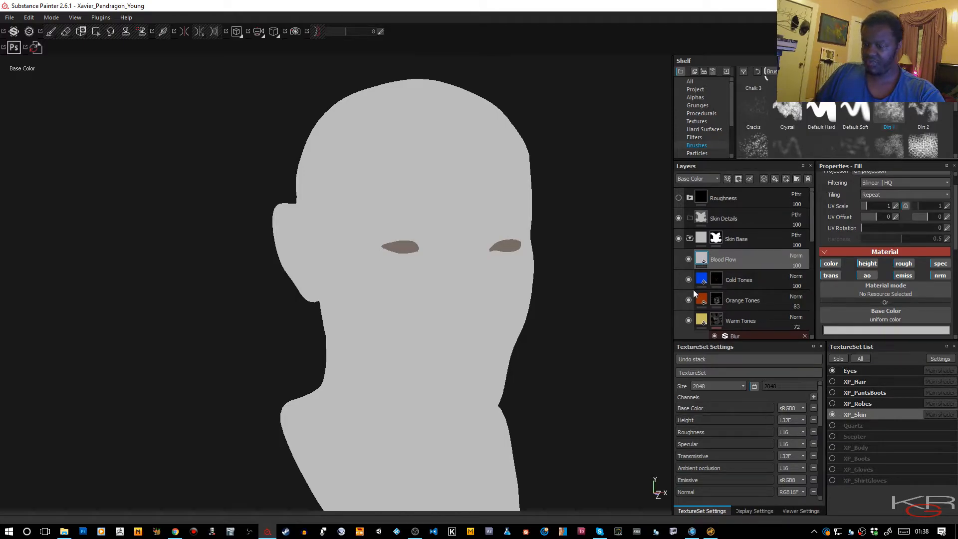
- Limit the Blood Flow layer to the color channel by disabling all its other material channels
click(867, 263)
click(867, 276)
click(830, 276)
click(904, 263)
click(904, 275)
click(939, 276)
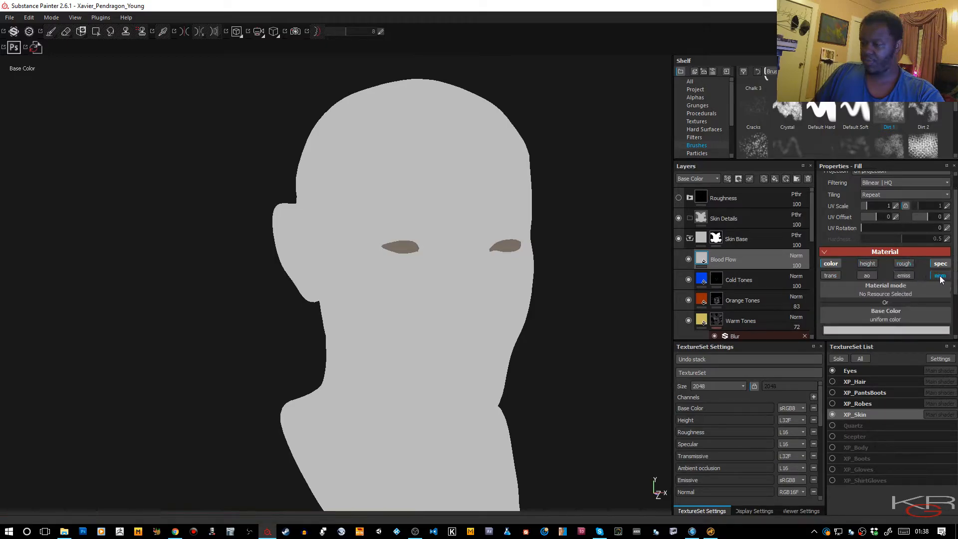
- Set the Blood Flow base color to a saturated red and add a black mask to the layer
click(903, 329)
drag(907, 317, 931, 321)
click(937, 272)
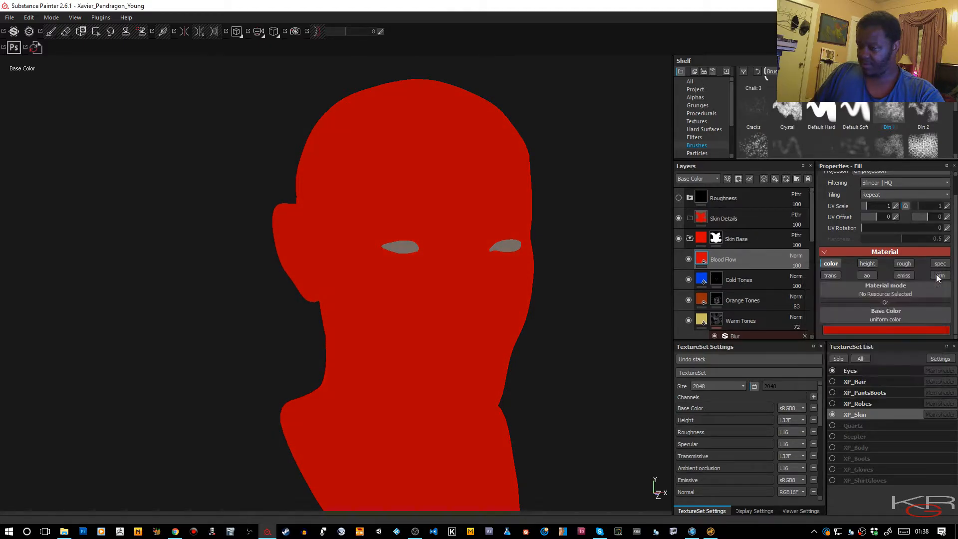
right_click(744, 268)
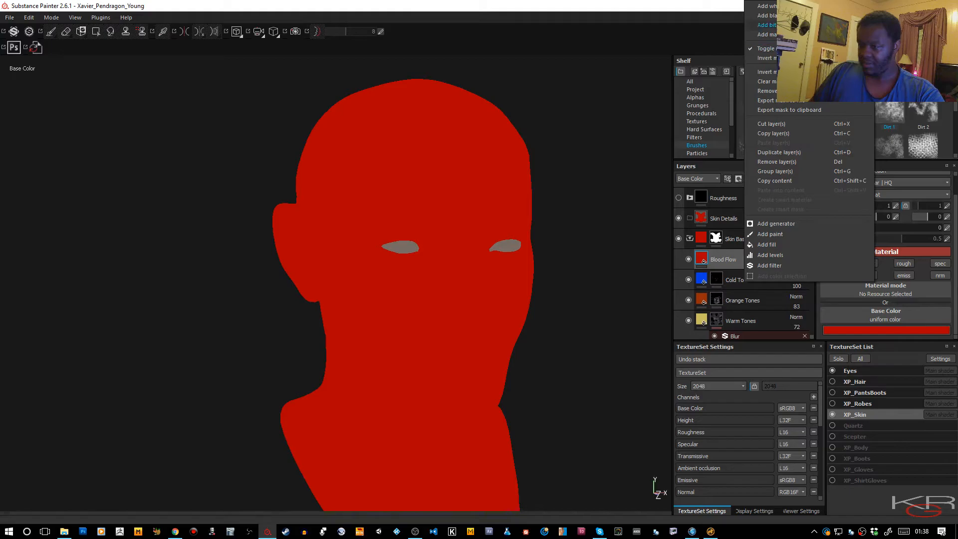
click(769, 15)
- Paint a light red tint on the Blood Flow mask over the lips and nose, enlarging the brush to 2.15 and 2.78
alt+drag(507, 261, 547, 270)
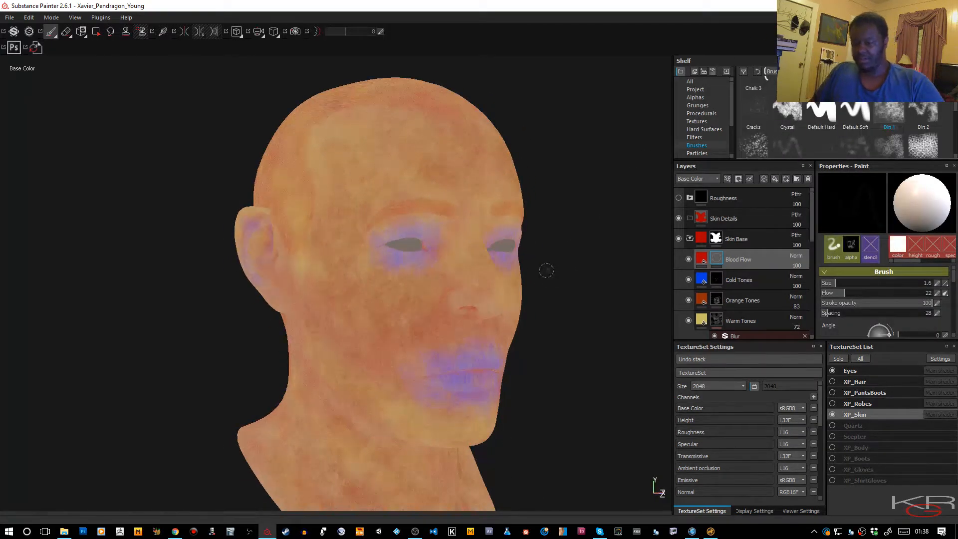
key(bracketright)
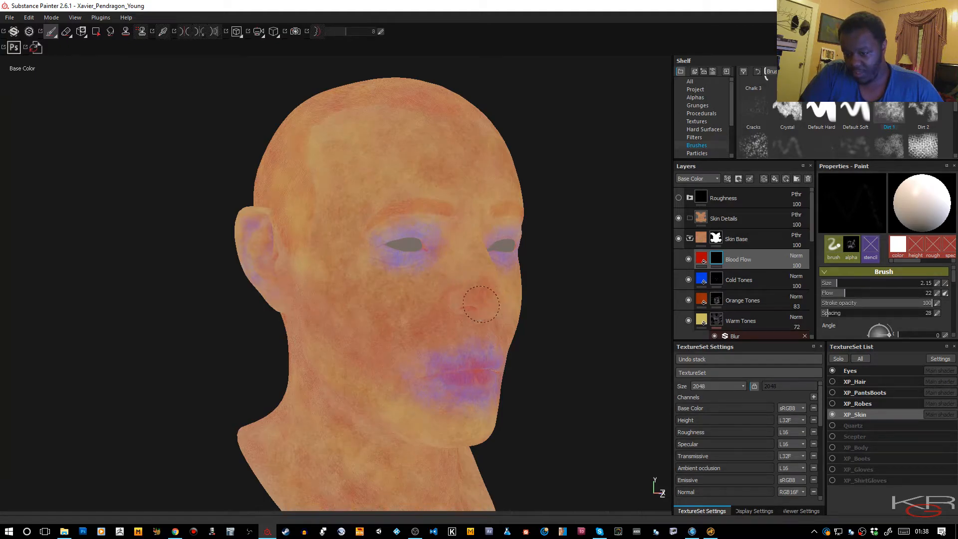
mouse_move(480, 298)
alt+mouse_down()
mouse_move(477, 288)
mouse_move(297, 297)
mouse_move(396, 278)
mouse_move(310, 272)
alt+mouse_up()
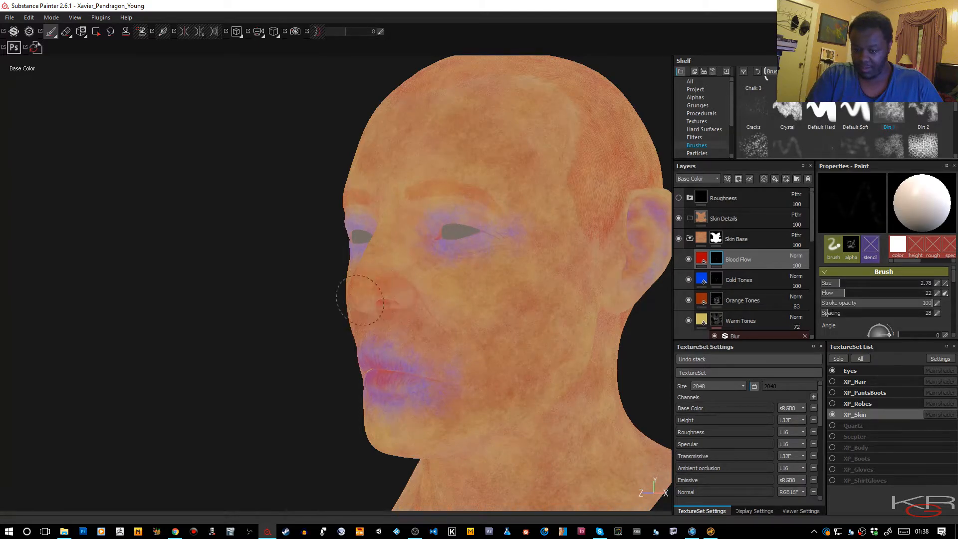
- Set the brush flow to 65 and paint stronger Blood Flow red over the nose and lips
drag(880, 293, 893, 294)
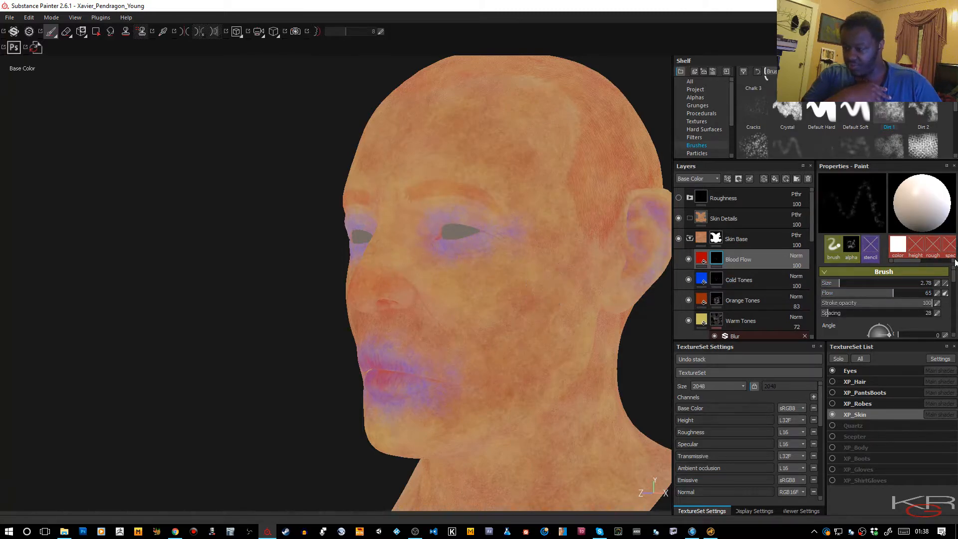
drag(954, 279, 953, 299)
mouse_move(952, 296)
mouse_down()
mouse_move(912, 290)
mouse_move(937, 290)
mouse_up()
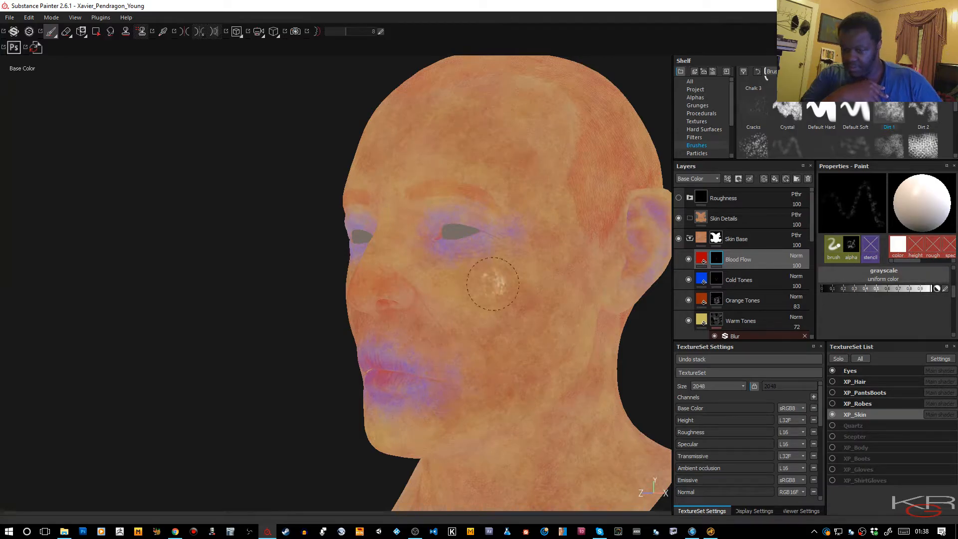
click(380, 289)
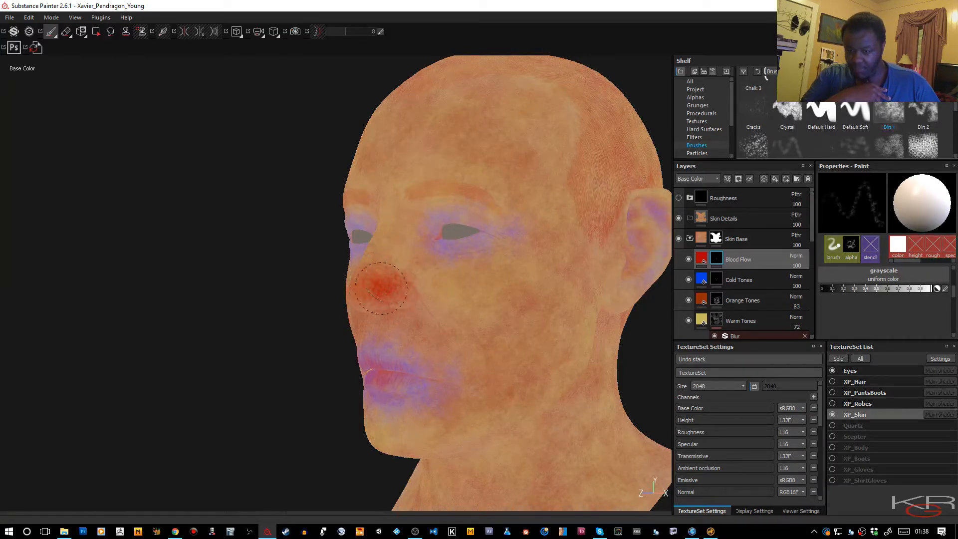
mouse_move(384, 234)
alt+mouse_down()
mouse_move(431, 221)
mouse_move(598, 223)
alt+mouse_up()
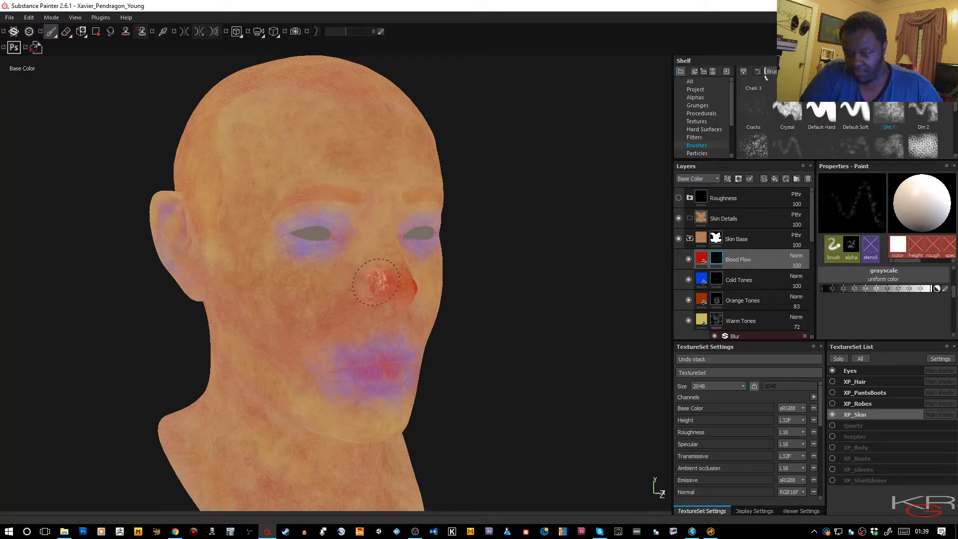
mouse_move(362, 300)
mouse_down()
mouse_move(379, 292)
mouse_move(366, 301)
mouse_up()
drag(370, 371, 400, 354)
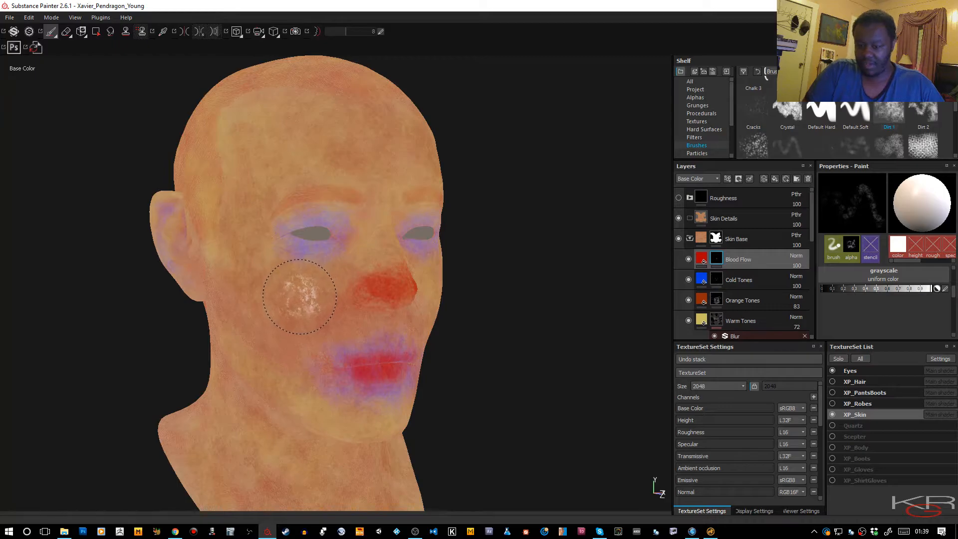
- Paint Blood Flow red on both cheeks with symmetry on, turn symmetry off, and switch the mask paint to black
key(l)
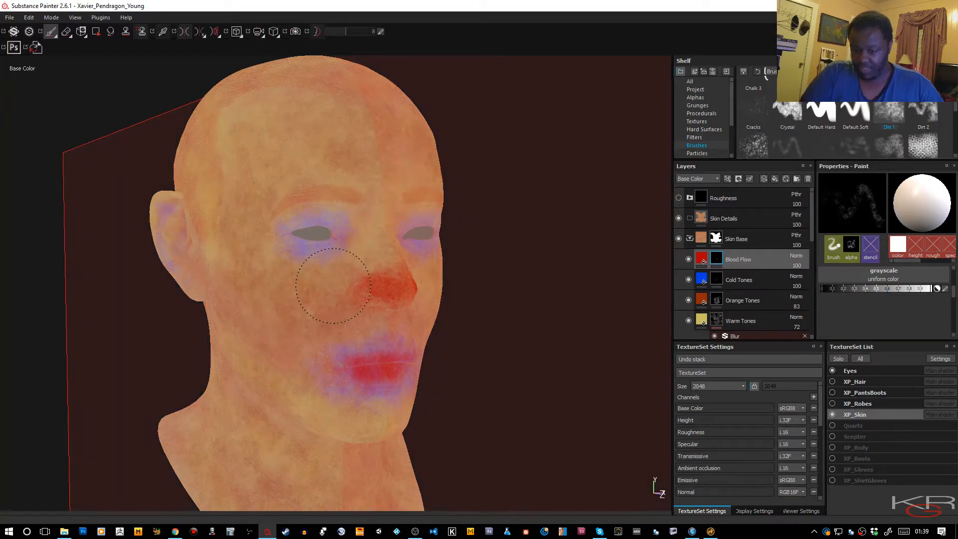
mouse_move(275, 289)
mouse_down()
mouse_move(268, 289)
mouse_move(279, 288)
mouse_up()
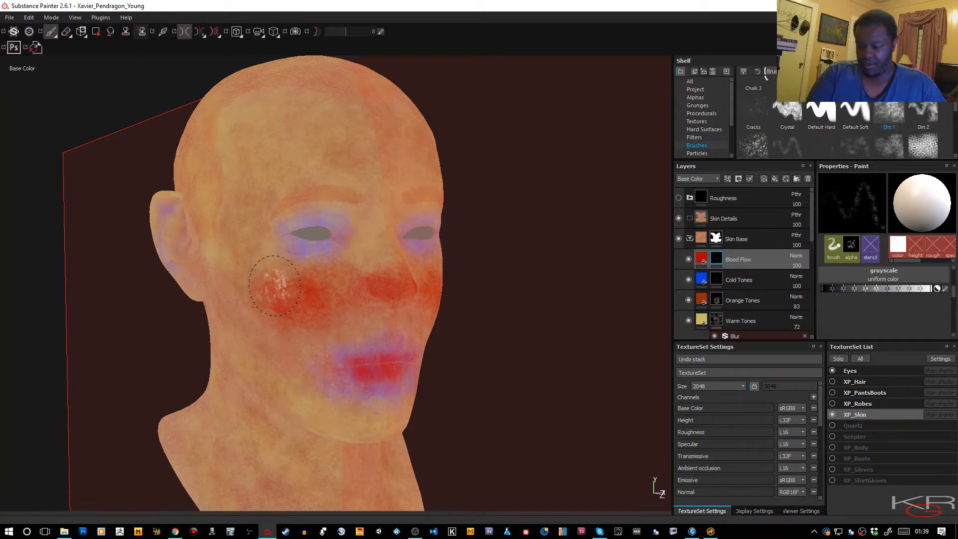
key(l)
key(x)
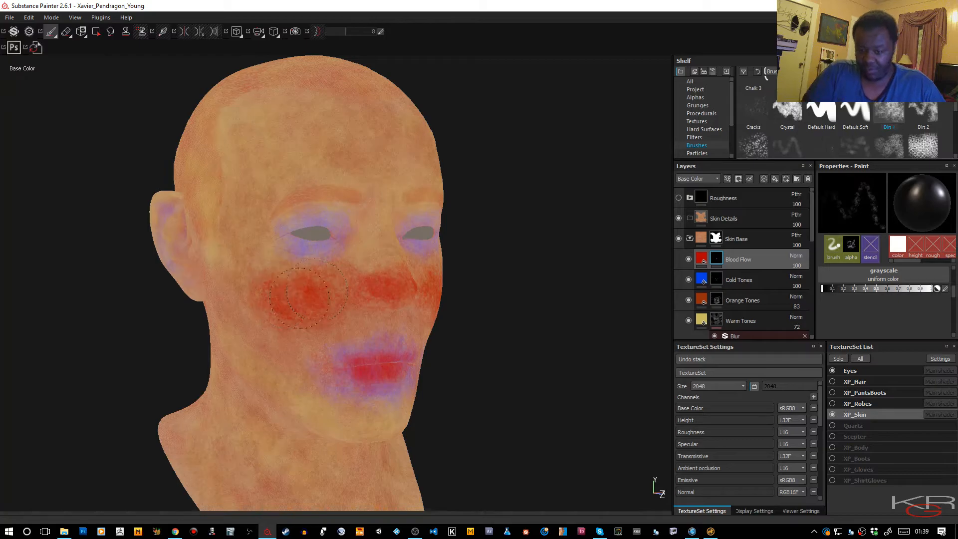
- Turn on symmetry and paint the Blood Flow mask in white along the upper rim of the ear
mouse_move(299, 245)
alt+mouse_down()
mouse_move(310, 244)
mouse_move(242, 239)
alt+mouse_up()
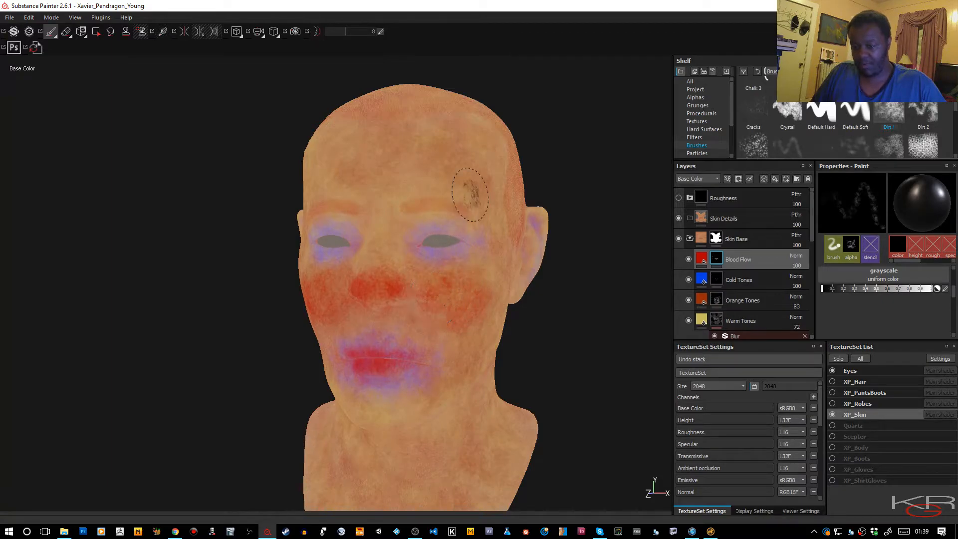
mouse_move(475, 191)
alt+mouse_down()
mouse_move(428, 195)
mouse_move(300, 240)
alt+mouse_up()
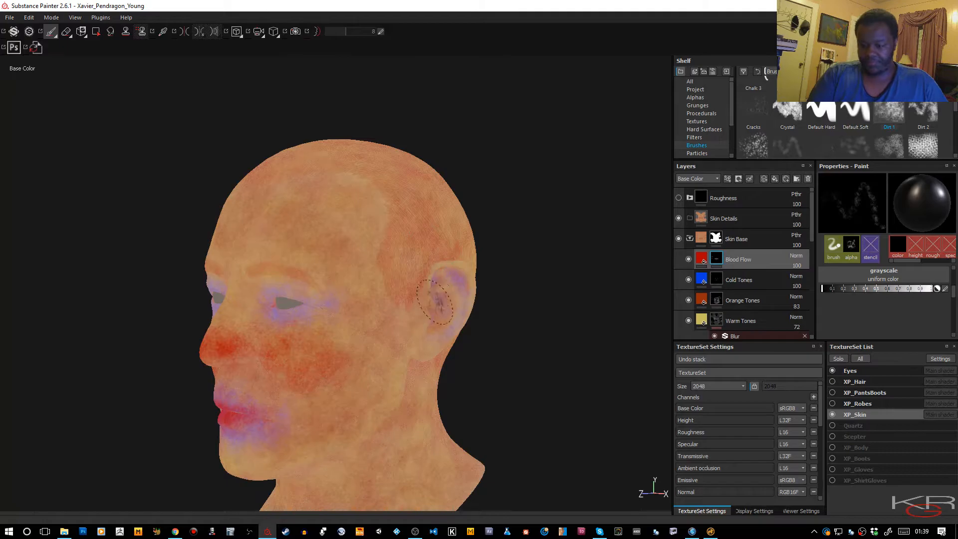
key(l)
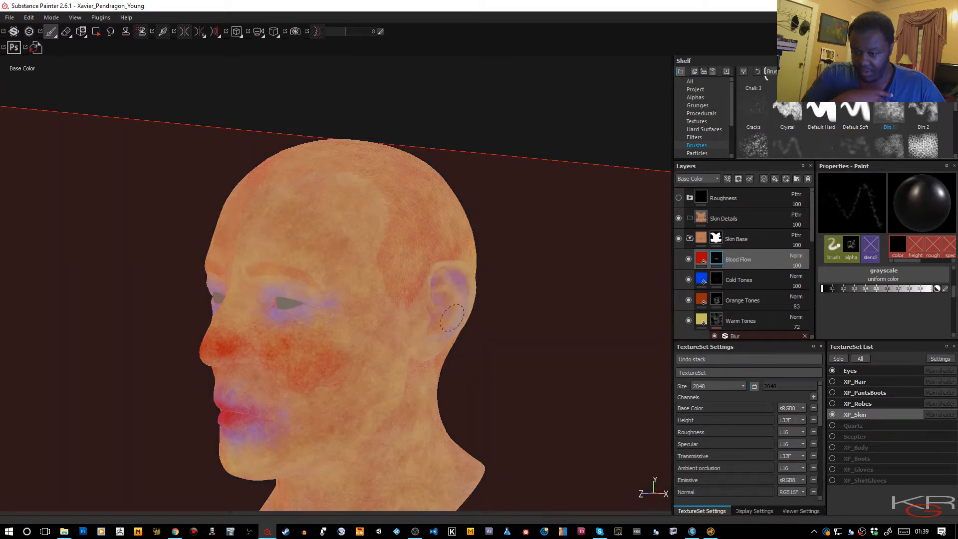
key(x)
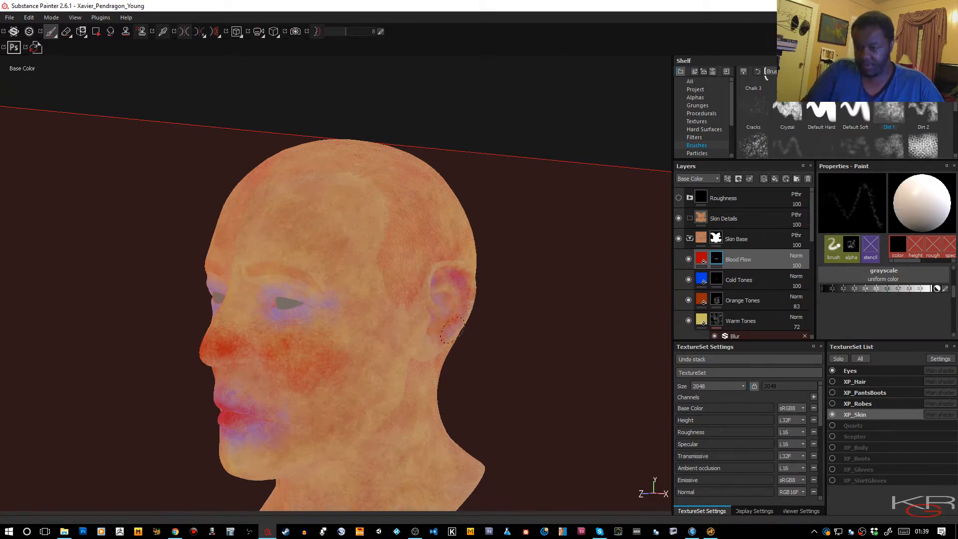
alt+drag(444, 338, 430, 277)
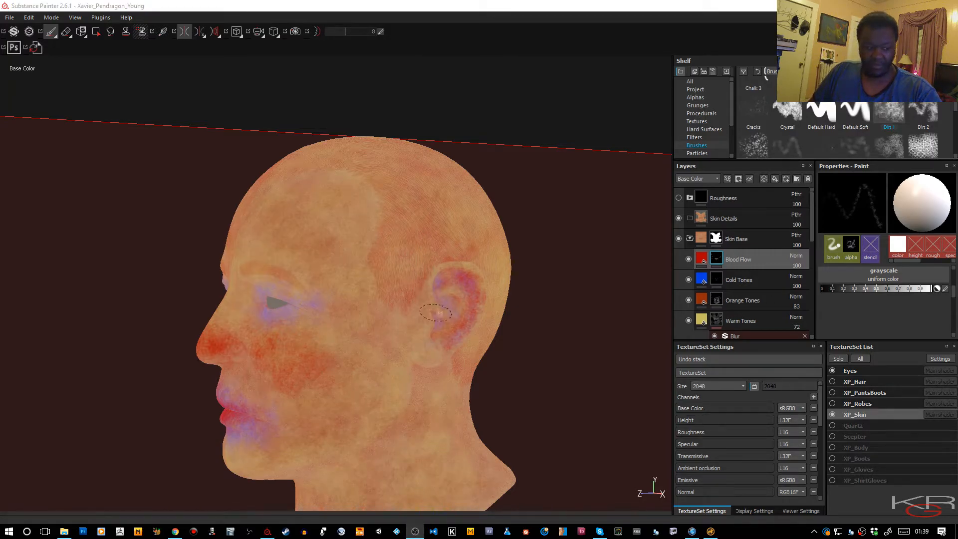
- Build up the Blood Flow redness over the ear's outer rim, lobe and back side
alt+drag(464, 268, 367, 288)
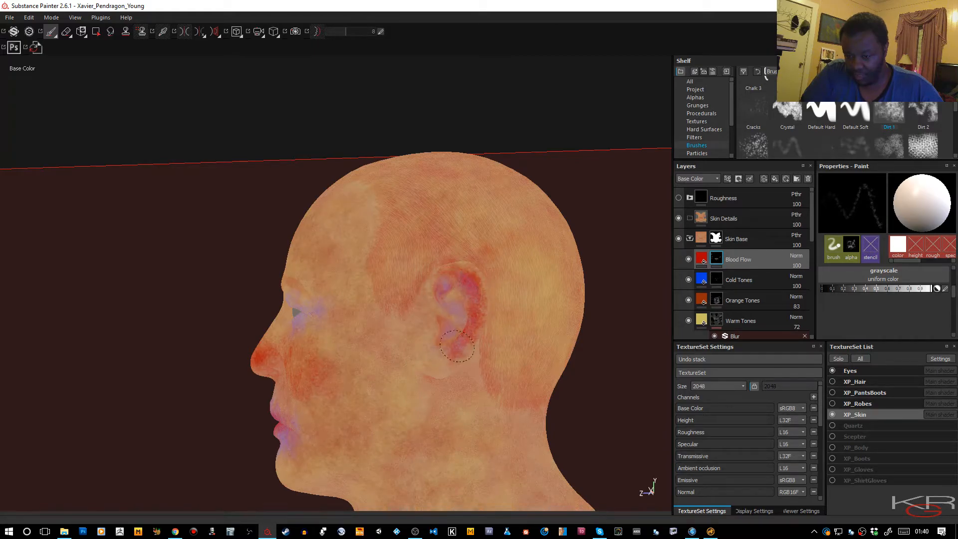
key(l)
key(d)
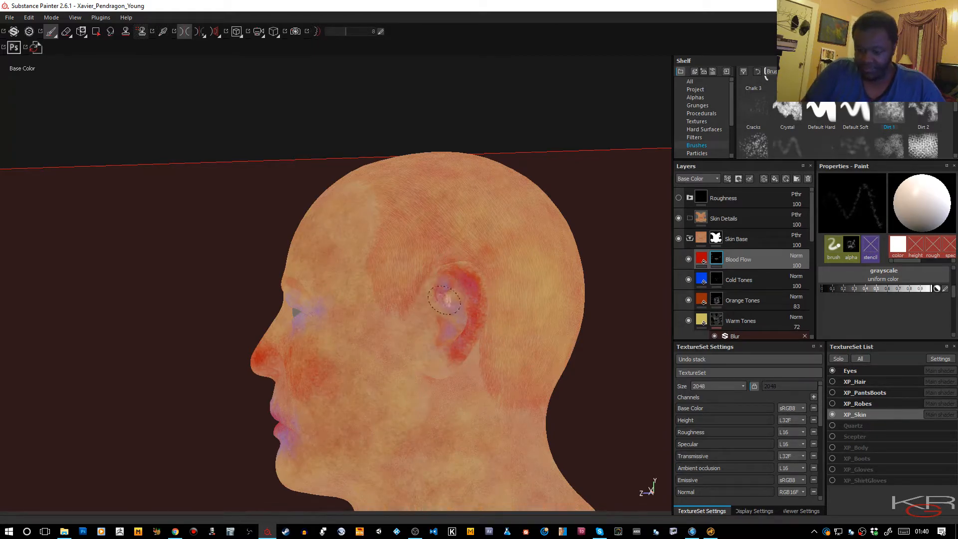
alt+drag(481, 300, 248, 328)
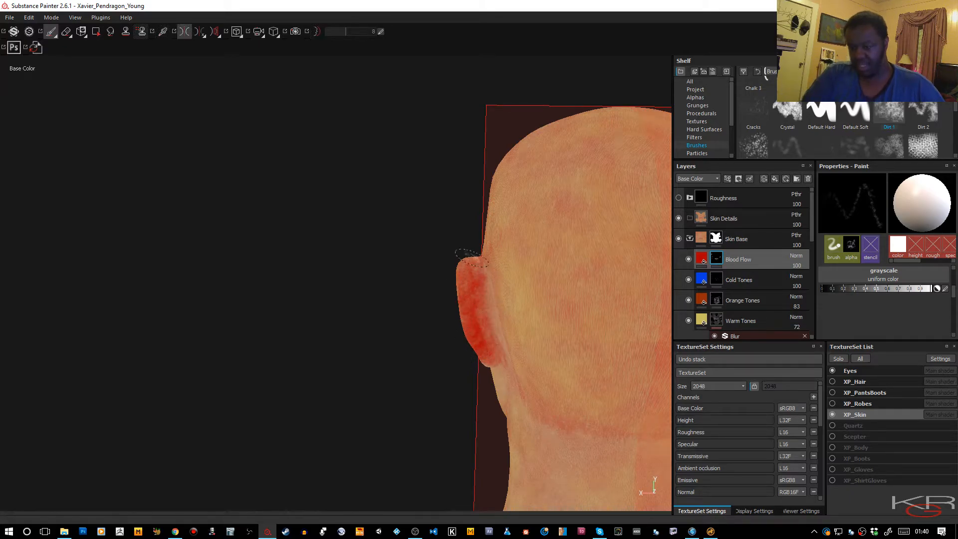
mouse_move(472, 248)
alt+mouse_down()
mouse_move(425, 243)
mouse_move(473, 285)
mouse_move(527, 307)
alt+mouse_up()
- Show the full material and paint stronger Blood Flow redness on both cheeks beside the nose
key(m)
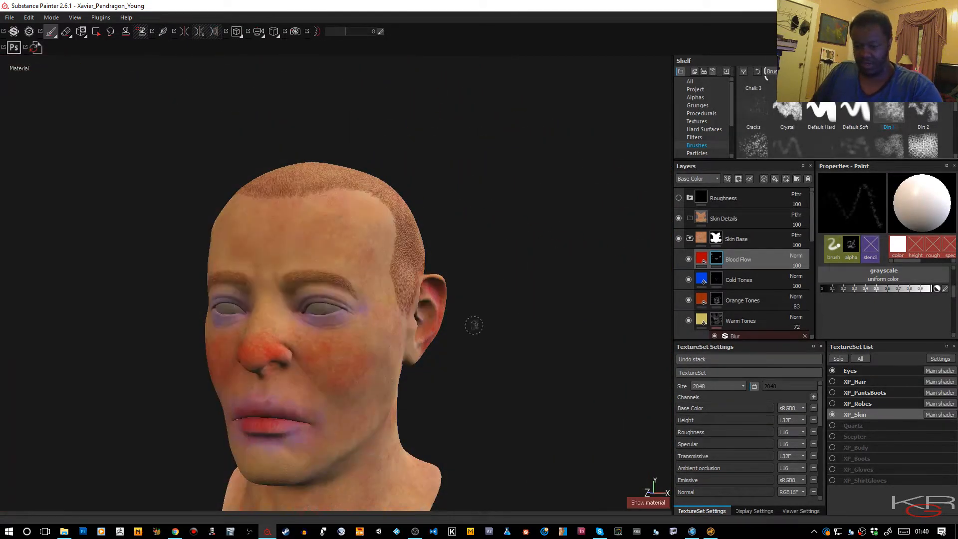
alt+drag(475, 325, 407, 298)
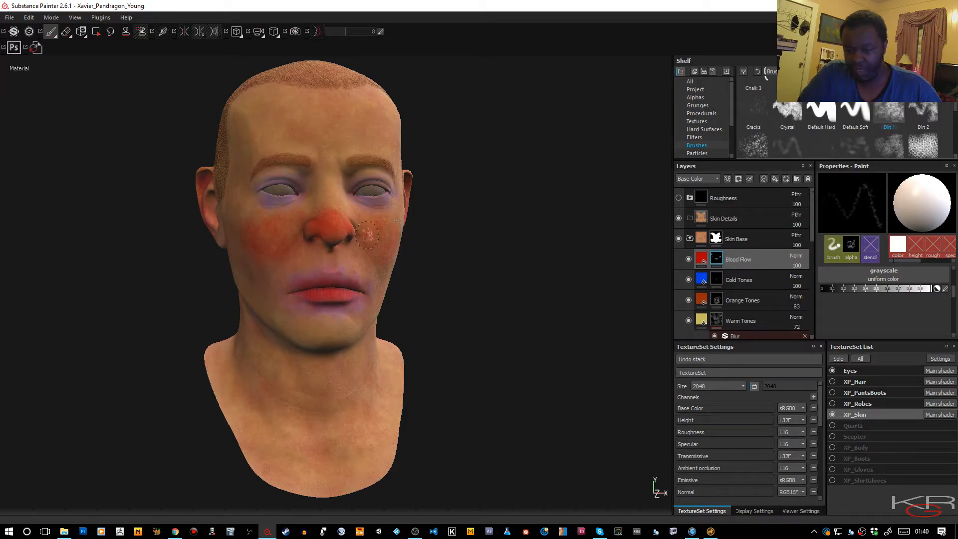
mouse_move(246, 233)
mouse_down()
mouse_move(283, 217)
mouse_move(274, 222)
mouse_up()
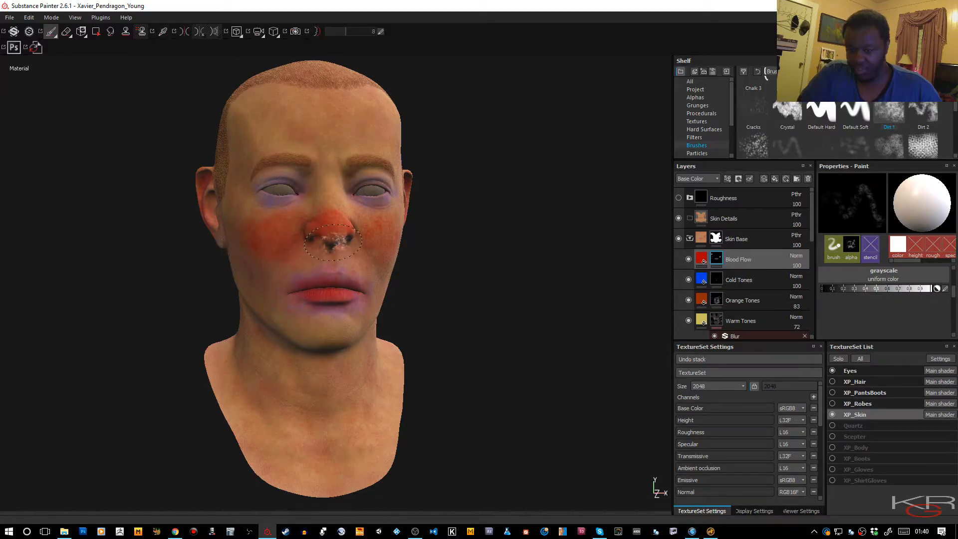
drag(381, 236, 362, 217)
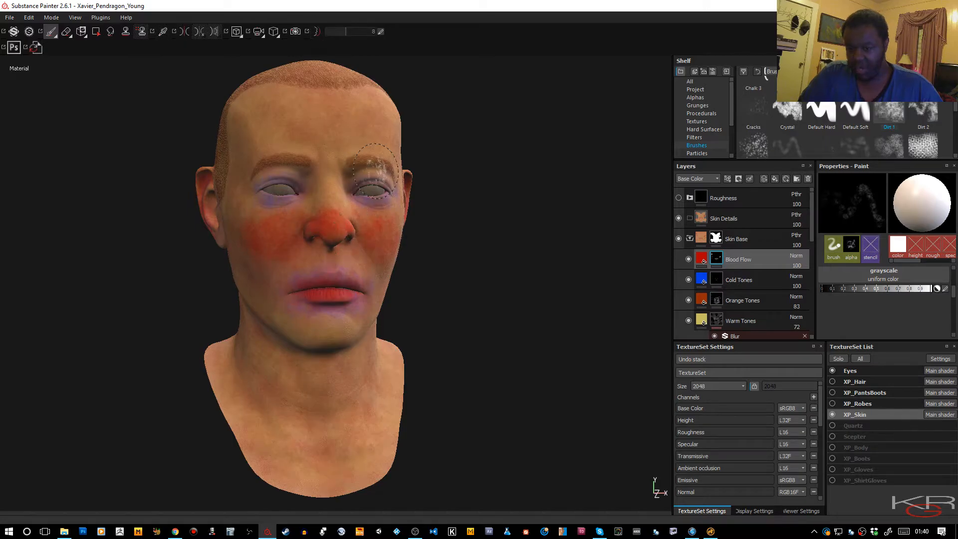
- Return to the base color view, add a fill layer above Blood Flow and name it Spatters
key(c)
alt+drag(380, 200, 435, 257)
alt+right_drag(435, 256, 340, 101)
mouse_move(340, 100)
alt+mouse_down()
mouse_move(404, 174)
mouse_move(368, 161)
mouse_move(397, 165)
mouse_move(428, 145)
alt+mouse_up()
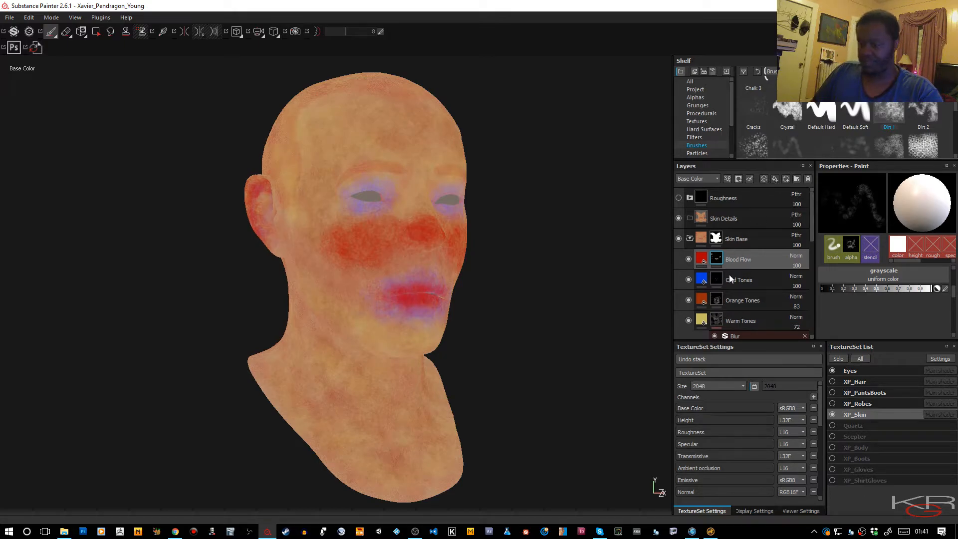
double_click(728, 260)
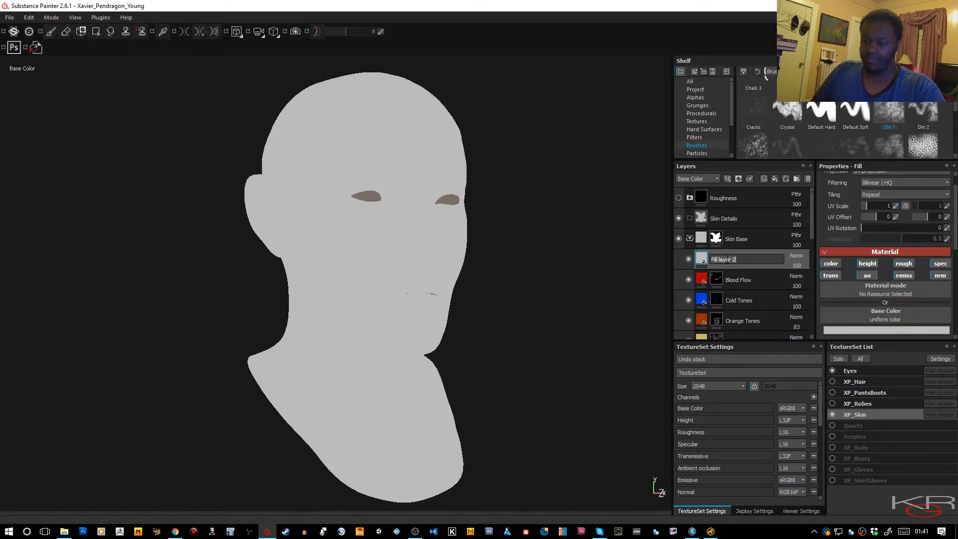
text(Spa)
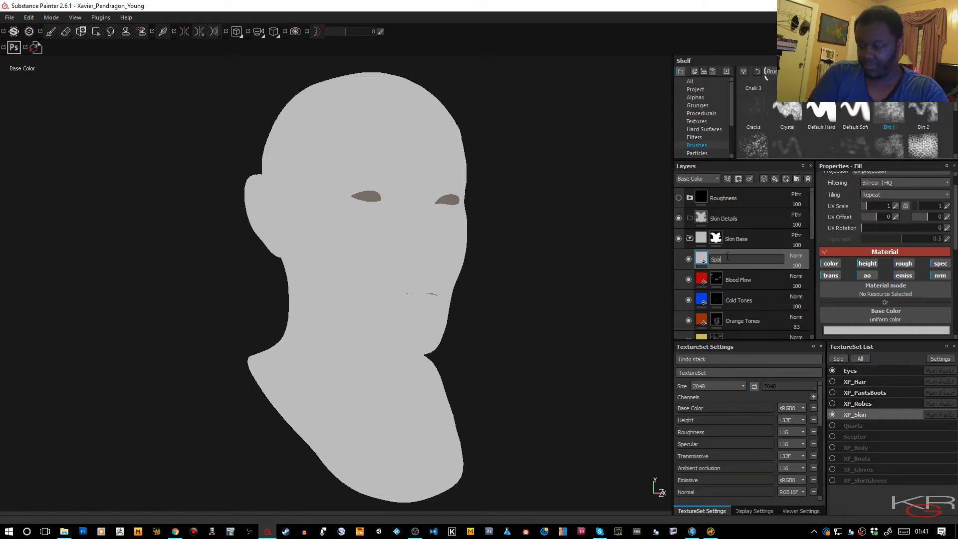
key(BackSpace)
key(BackSpace)
key(BackSpace)
key(BackSpace)
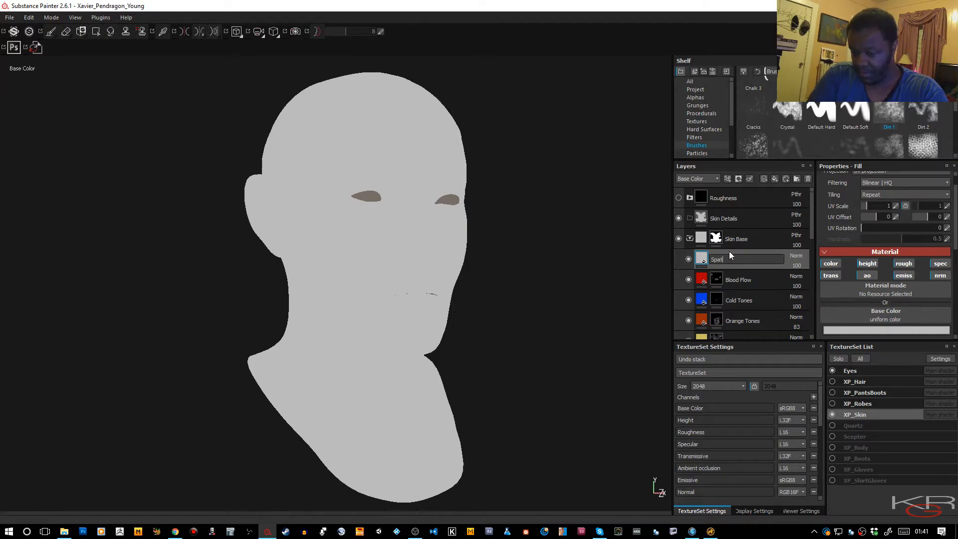
text(tters)
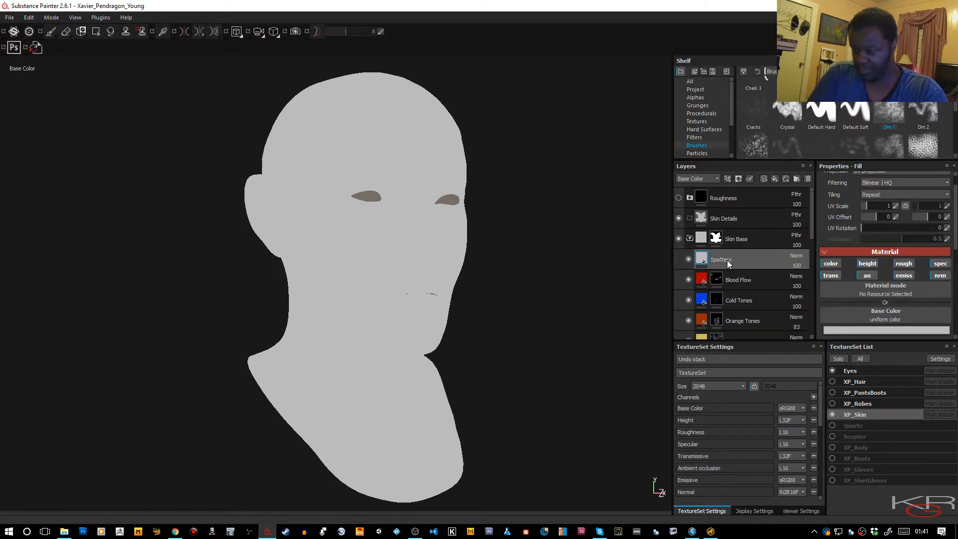
key(Return)
- Give the Spatters layer a very dark reddish-brown base color and add a black mask to it
click(831, 332)
click(828, 325)
drag(843, 345, 830, 372)
click(888, 275)
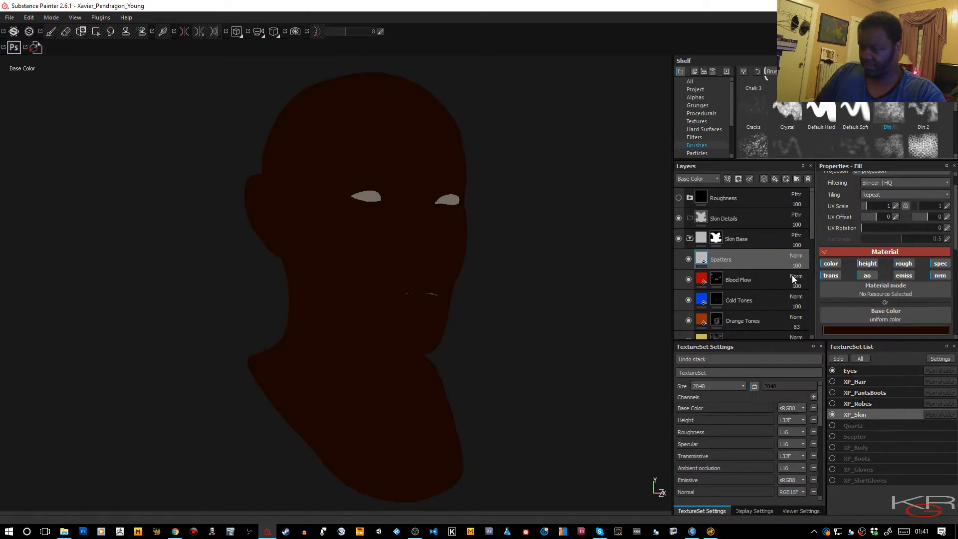
right_click(755, 263)
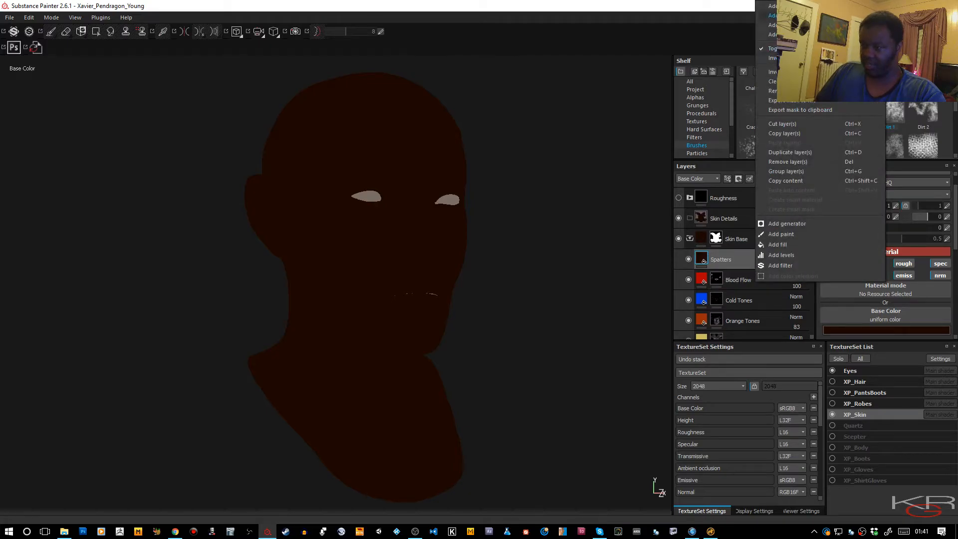
click(790, 16)
- Choose the Spots Spray brush for the Spatters mask and reduce its size
click(923, 119)
scroll(951, 124, down, 3)
drag(952, 126, 954, 150)
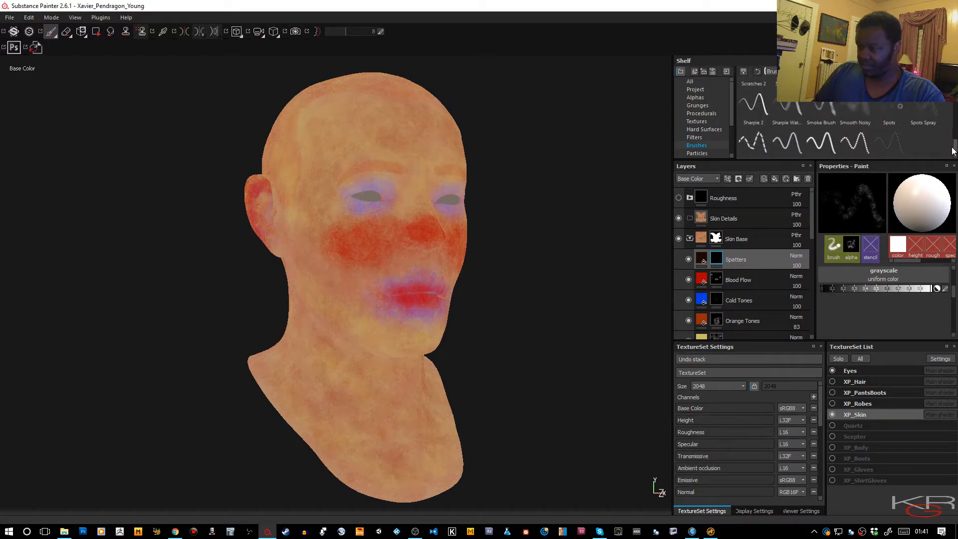
click(924, 115)
mouse_move(364, 176)
alt+mouse_down()
mouse_move(395, 278)
mouse_move(352, 274)
mouse_move(385, 321)
mouse_move(369, 332)
alt+mouse_up()
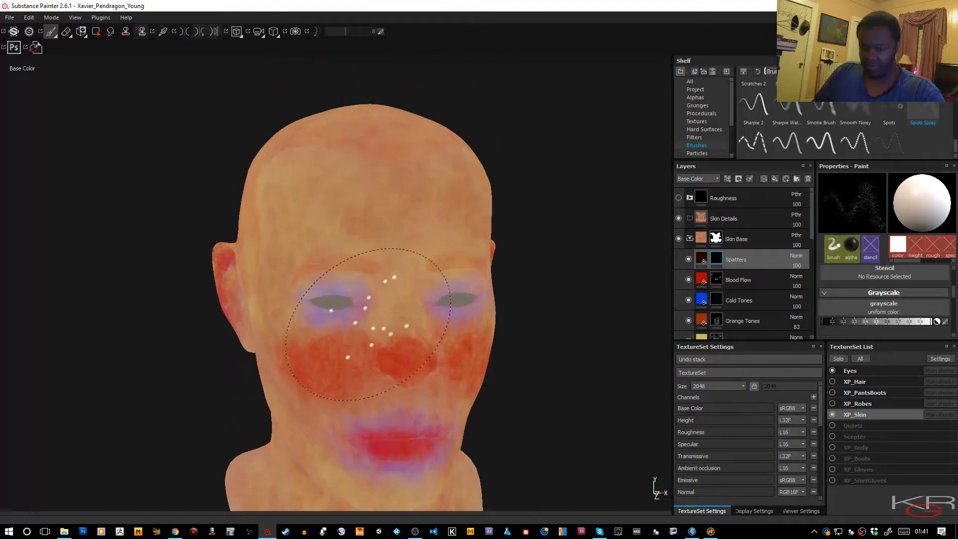
key(bracketleft)
key(bracketleft)
key(bracketleft)
key(bracketleft)
key(bracketleft)
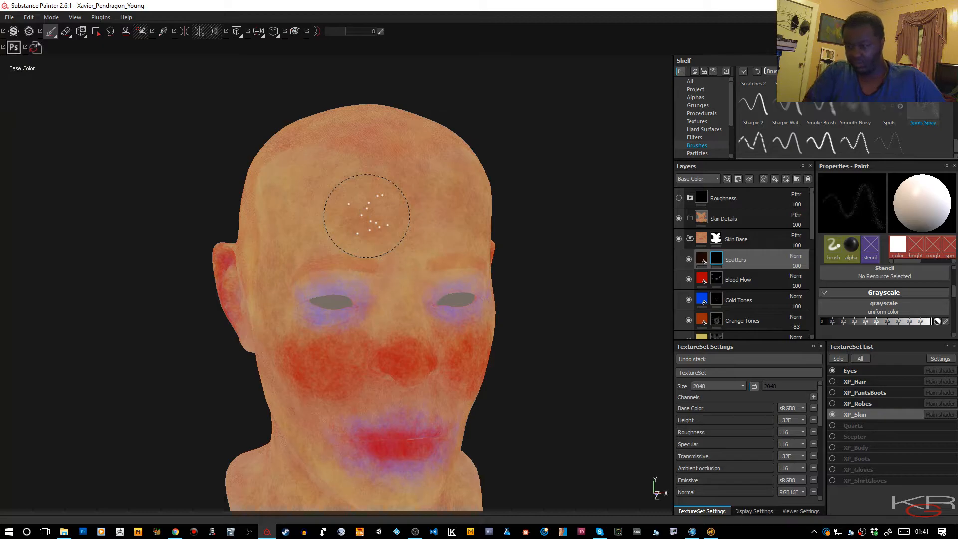
- Set the brush flow to 68 and spacing to 49 while painting fine spots across the middle of the forehead
drag(954, 293, 954, 277)
scroll(955, 289, down, 5)
click(894, 293)
drag(888, 293, 895, 293)
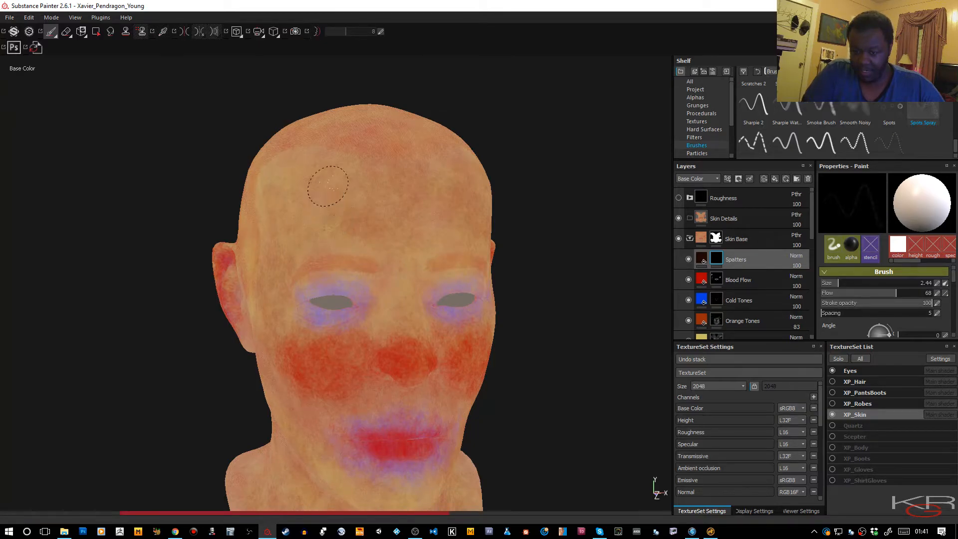
click(331, 215)
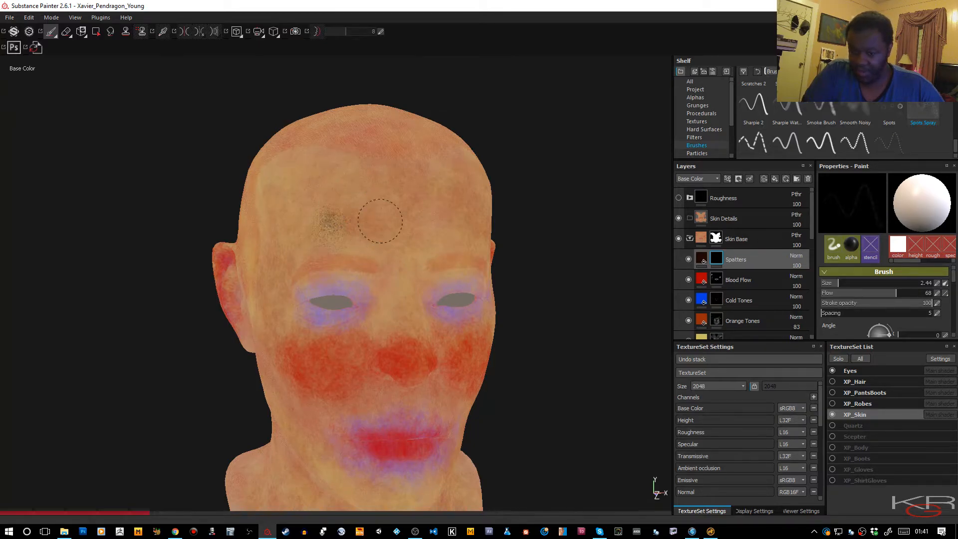
click(834, 313)
click(400, 212)
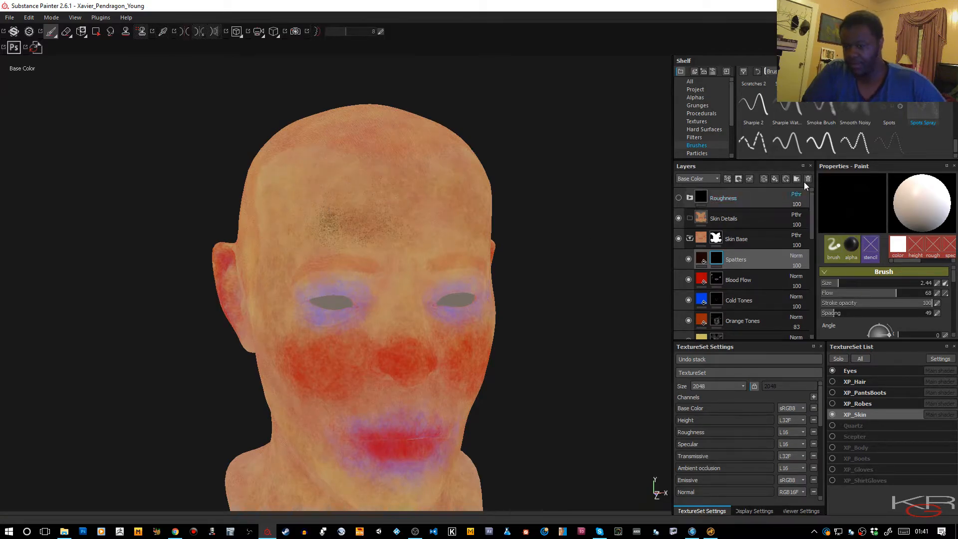
- Choose the Dirt 3 brush, size it to about 3.28, and paint coarse speckles on the upper forehead
scroll(954, 148, up, 5)
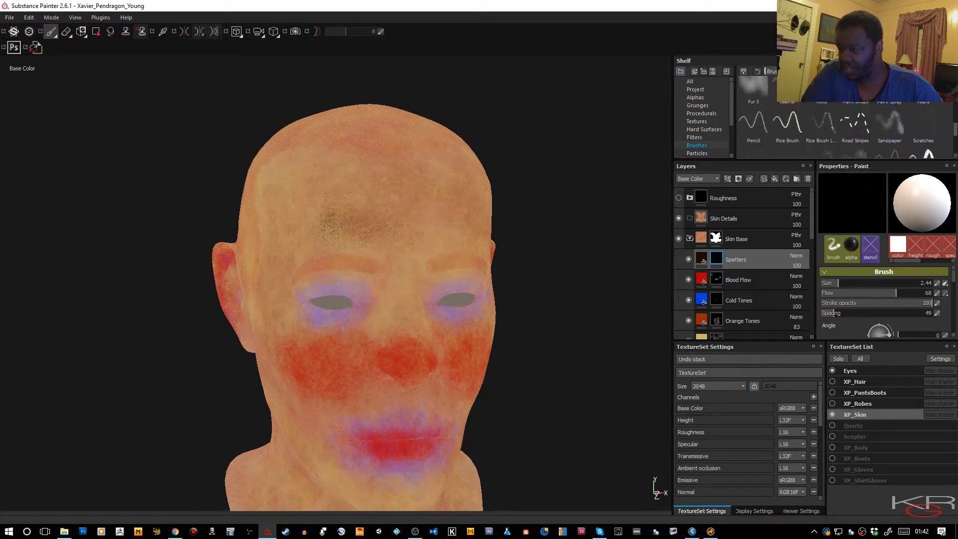
scroll(846, 130, up, 1)
scroll(846, 130, down, 1)
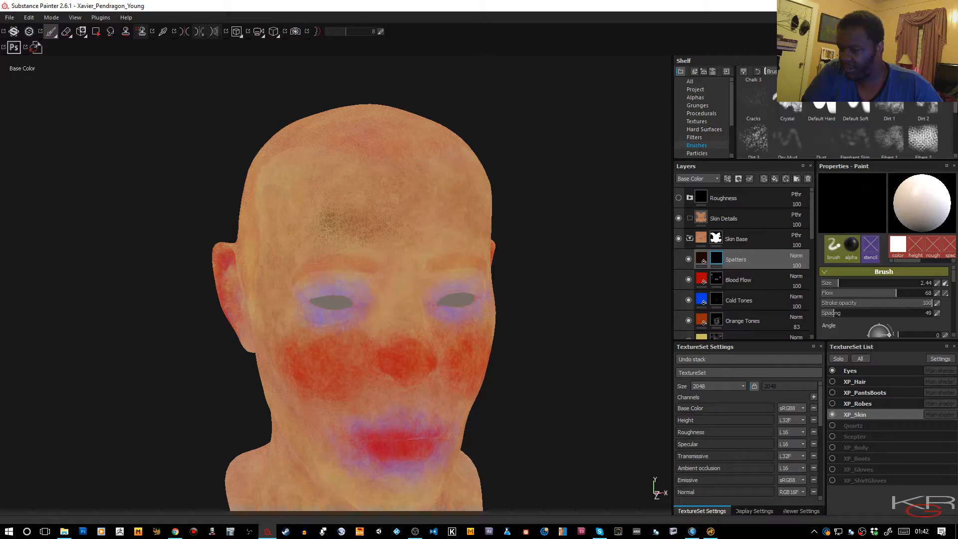
click(746, 144)
ctrl+right_drag(356, 196, 279, 195)
drag(317, 173, 330, 182)
drag(345, 143, 385, 150)
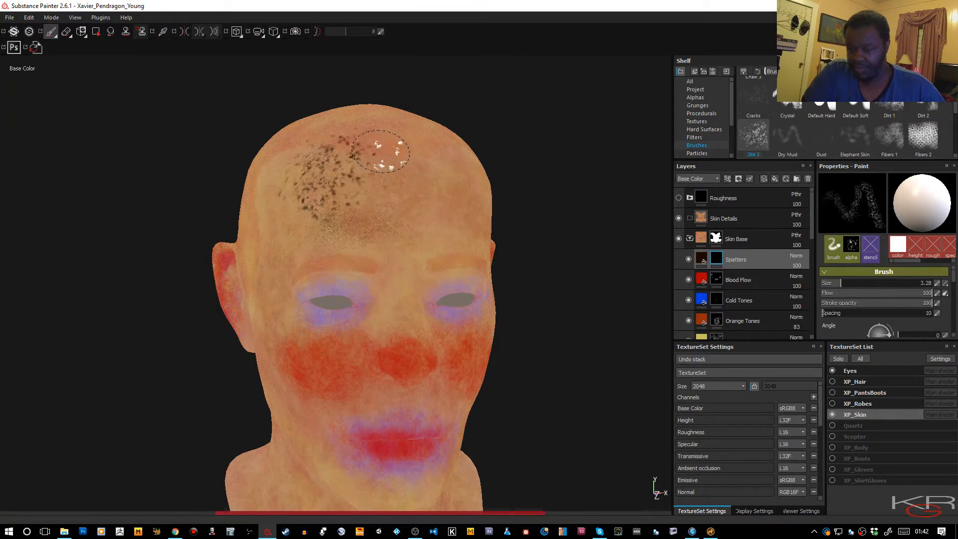
- Set the brush spacing to 32 and size to about 1.69, and paint speckles over the forehead, nose bridge and cheek
drag(827, 313, 835, 283)
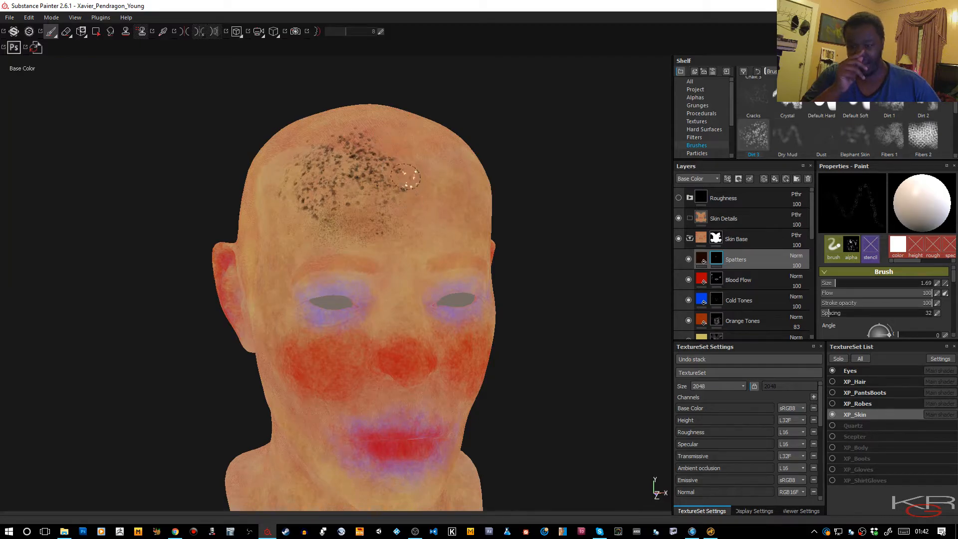
click(435, 187)
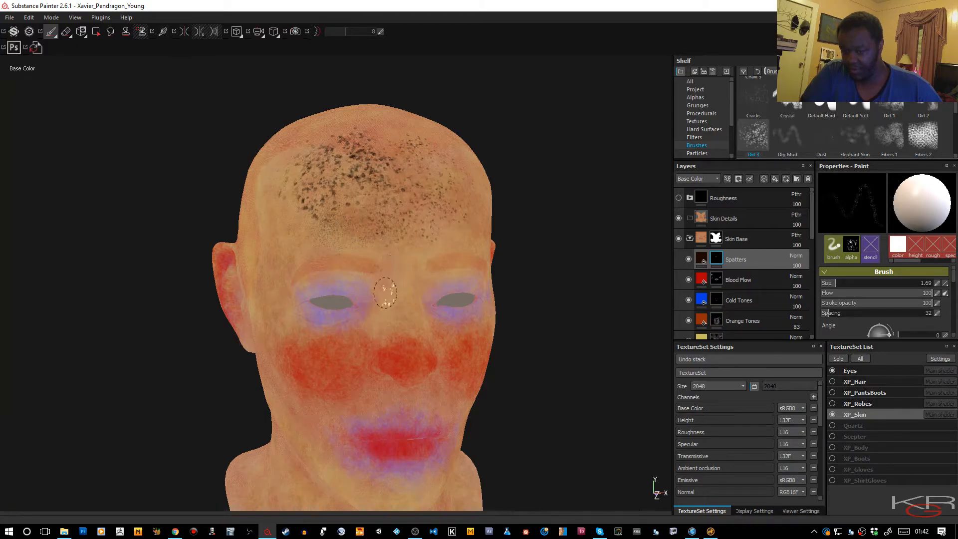
mouse_move(393, 344)
mouse_down()
mouse_move(321, 375)
mouse_move(306, 355)
mouse_up()
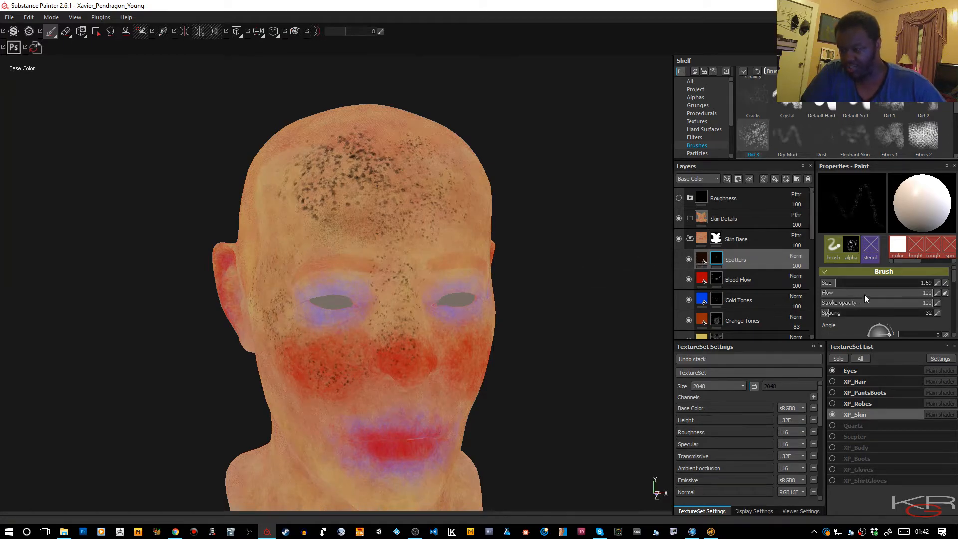
- Brighten the Spatters layer's base color to an orange-brown with a value of about 0.27
click(911, 328)
drag(933, 369, 932, 332)
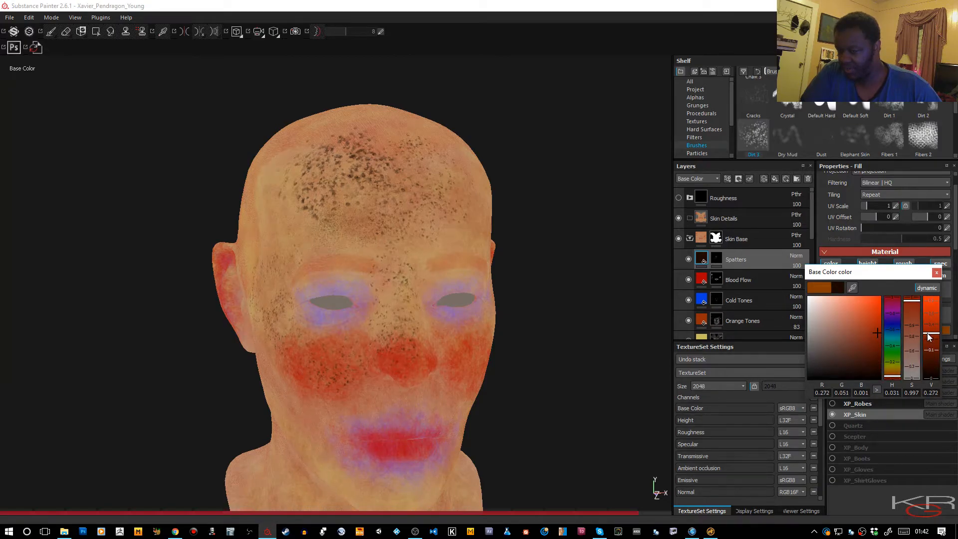
click(937, 272)
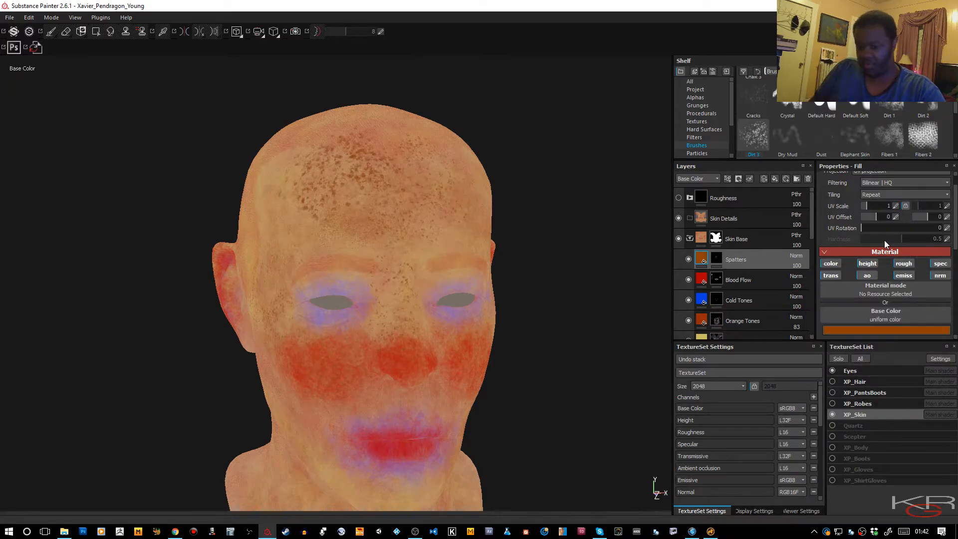
- Paint fine speckles on the Spatters layer's mask over the temple, cheek, jaw and neck, enlarging the brush to about 2.89
alt+right_drag(580, 308, 565, 268)
alt+drag(565, 269, 602, 147)
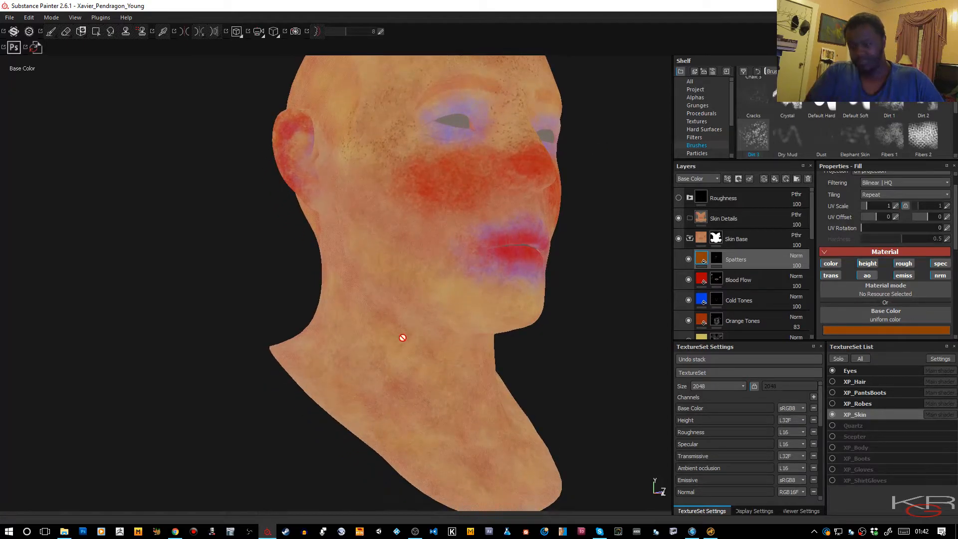
click(715, 258)
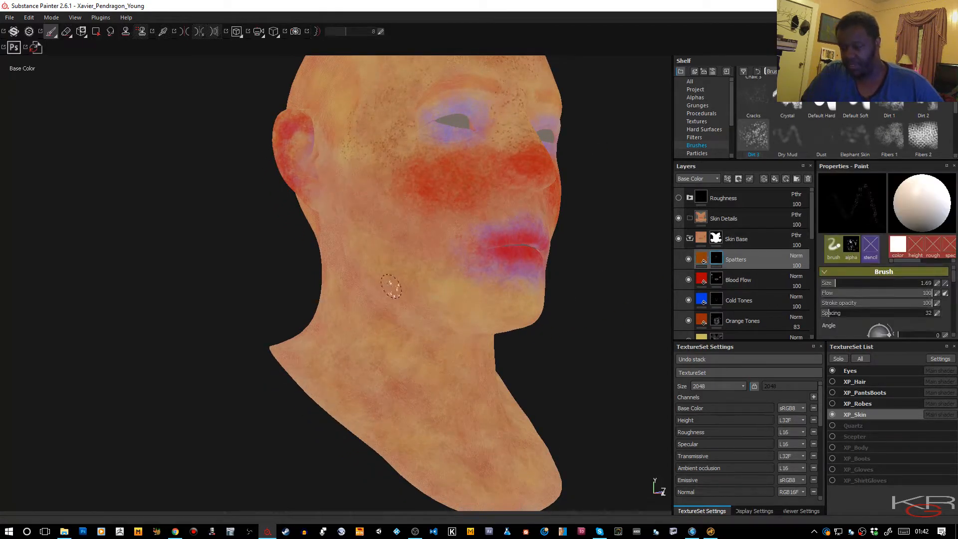
drag(399, 336, 429, 364)
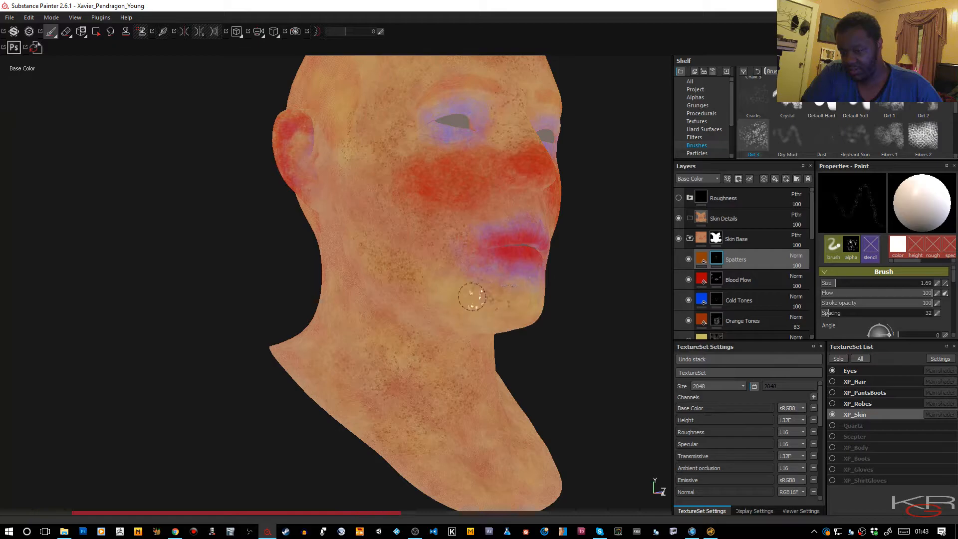
drag(422, 276, 430, 280)
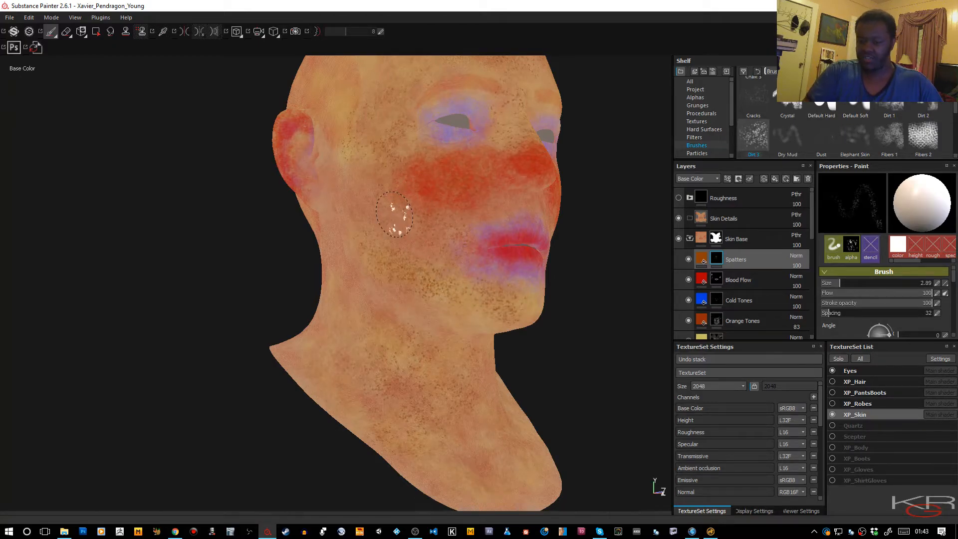
- Enlarge the brush to about 3.61 and paint coarser speckles in front of the ear and down the side of the neck
key(bracketright)
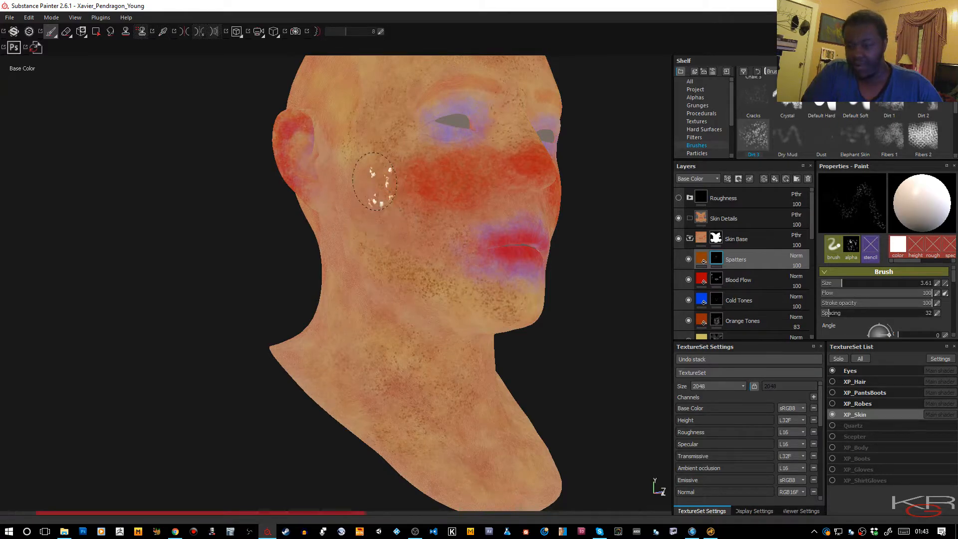
drag(392, 171, 359, 205)
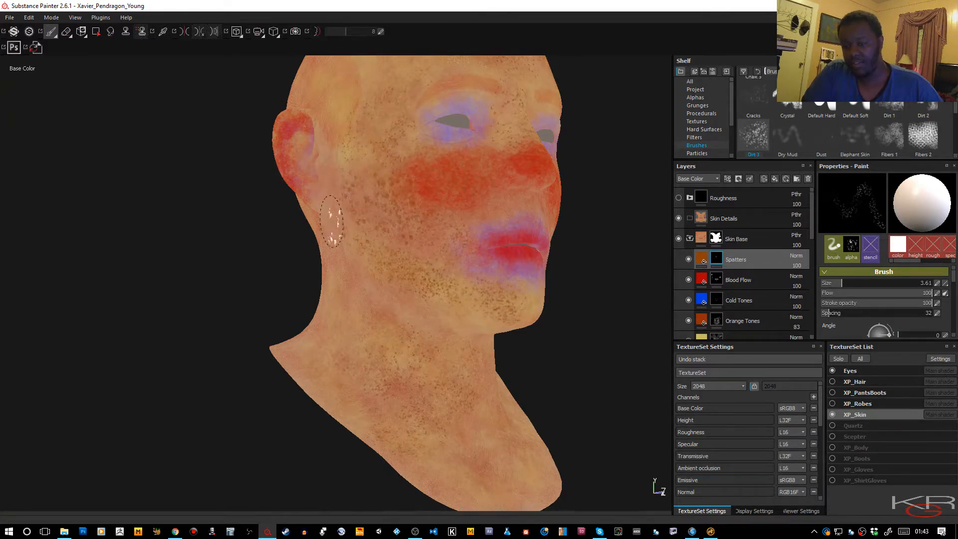
drag(337, 297, 357, 299)
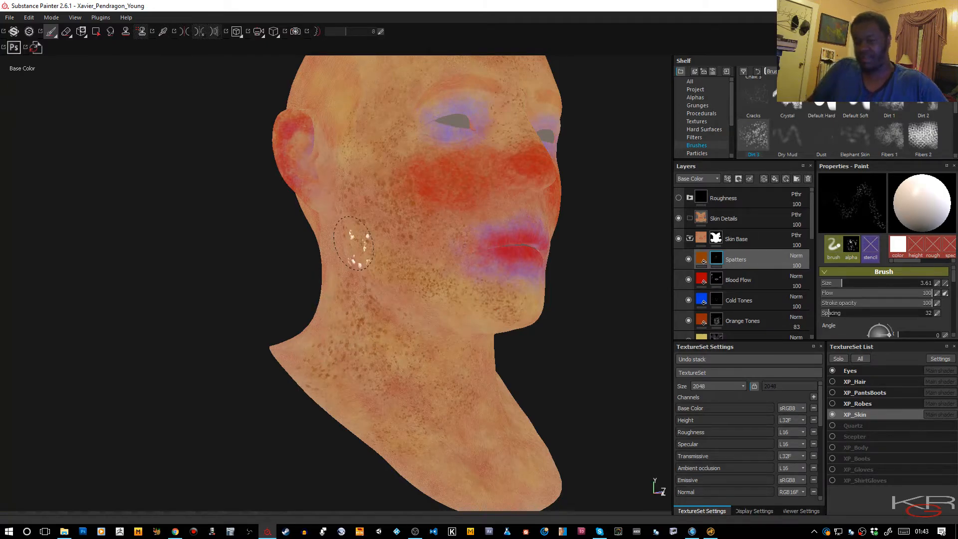
- Paint coarse speckles across the other side of the head, covering the forehead, temple, cheek and jaw
mouse_move(354, 243)
alt+mouse_down()
mouse_move(391, 204)
mouse_move(272, 220)
mouse_move(387, 210)
mouse_move(238, 278)
mouse_move(255, 239)
mouse_move(388, 202)
mouse_move(393, 212)
alt+mouse_up()
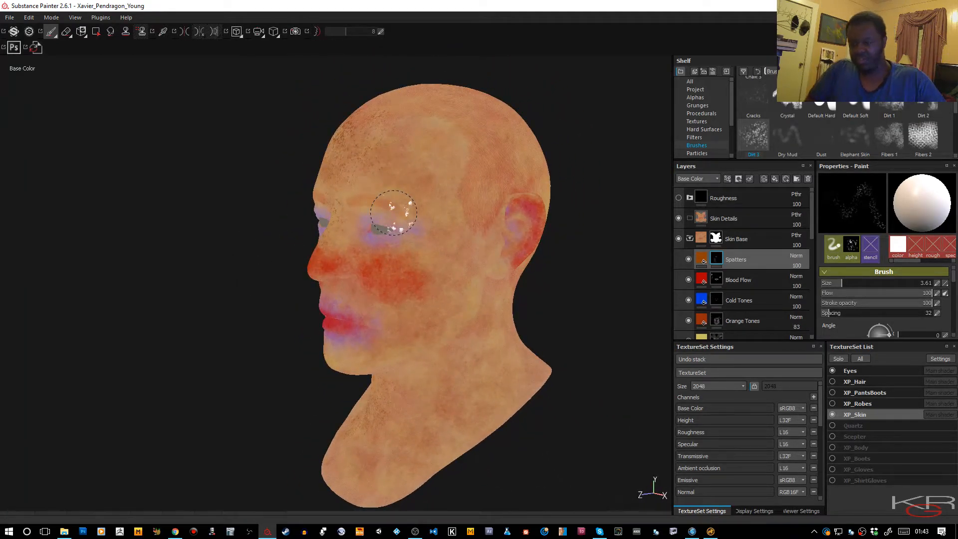
mouse_move(393, 143)
mouse_down()
mouse_move(446, 110)
mouse_move(424, 189)
mouse_move(356, 153)
mouse_up()
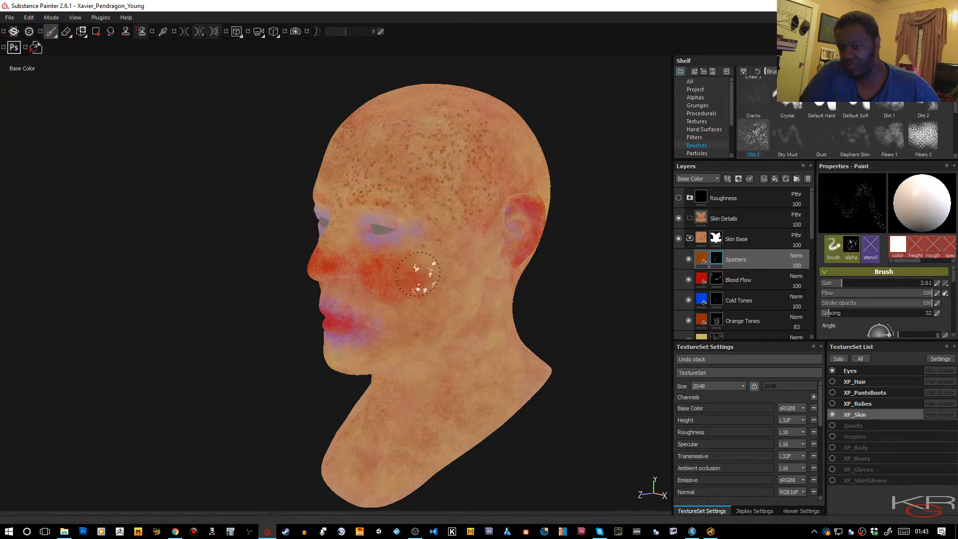
click(443, 268)
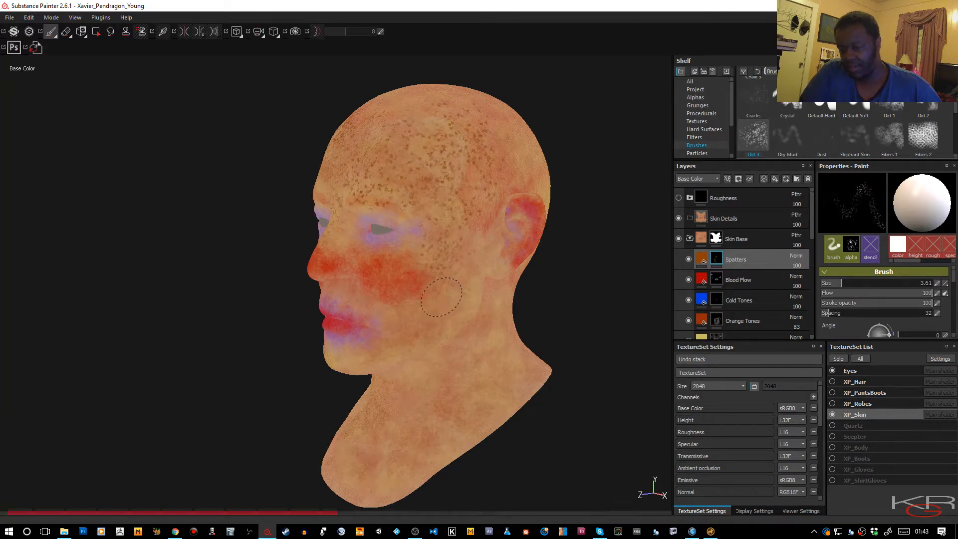
key(ctrl+z)
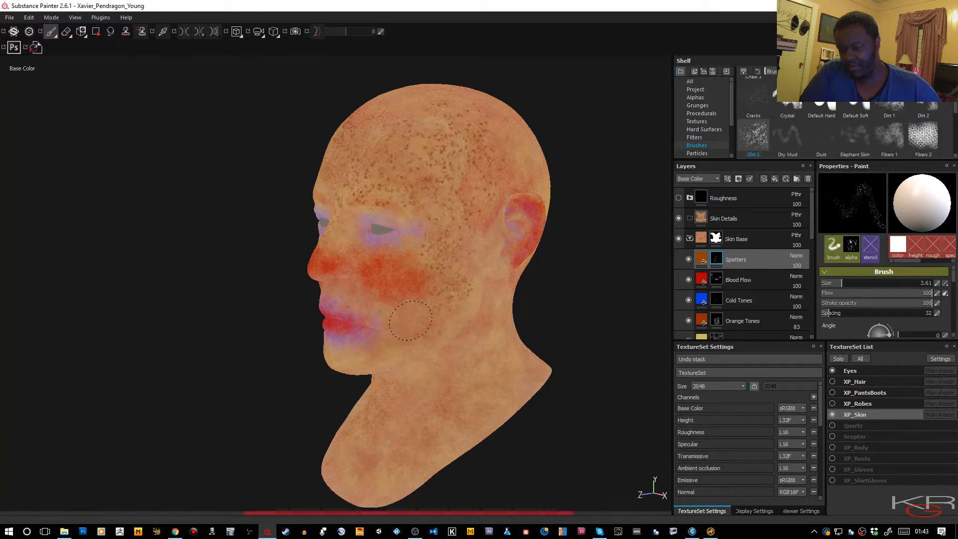
click(378, 332)
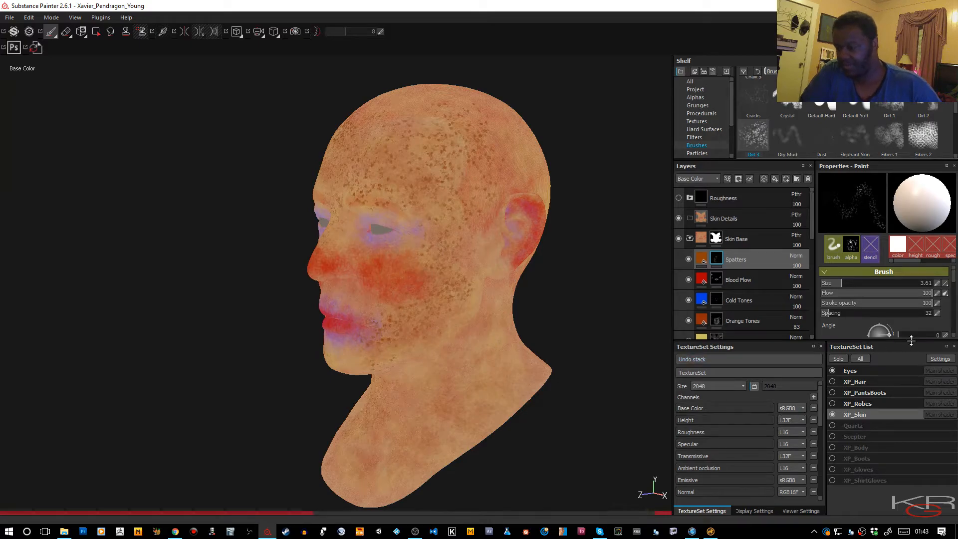
- Set the brush's size jitter to 49 and add varied speckles over the cheek, jaw and forehead on that side
drag(954, 281, 953, 286)
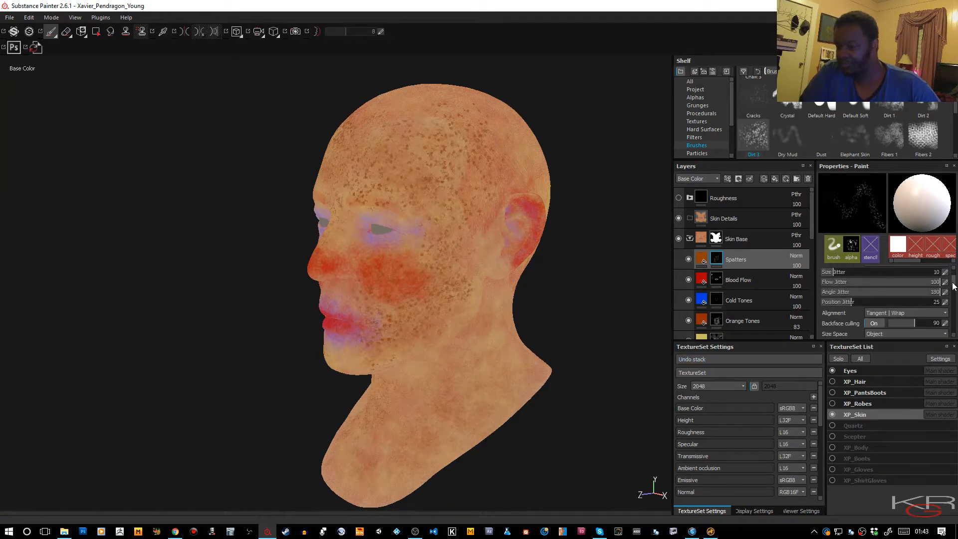
drag(843, 271, 879, 271)
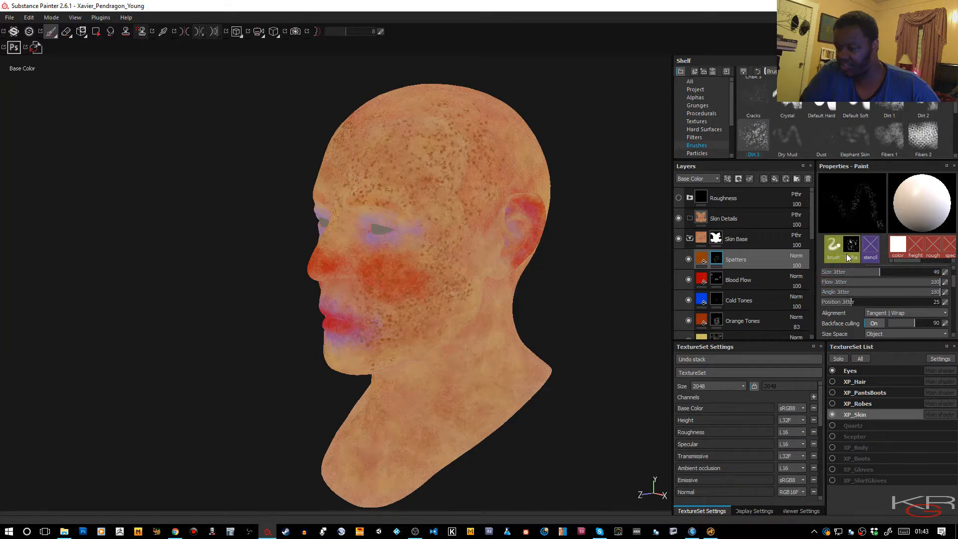
click(430, 272)
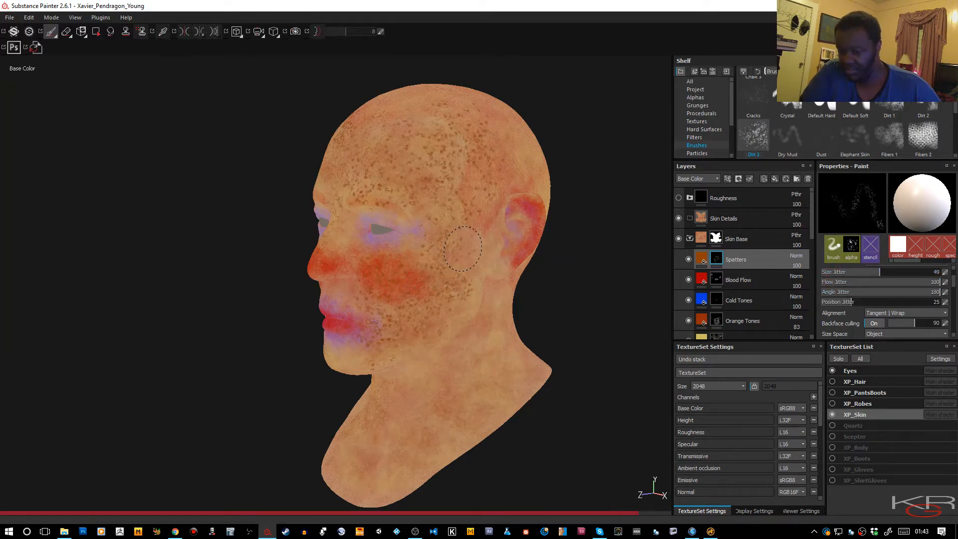
drag(425, 294, 436, 268)
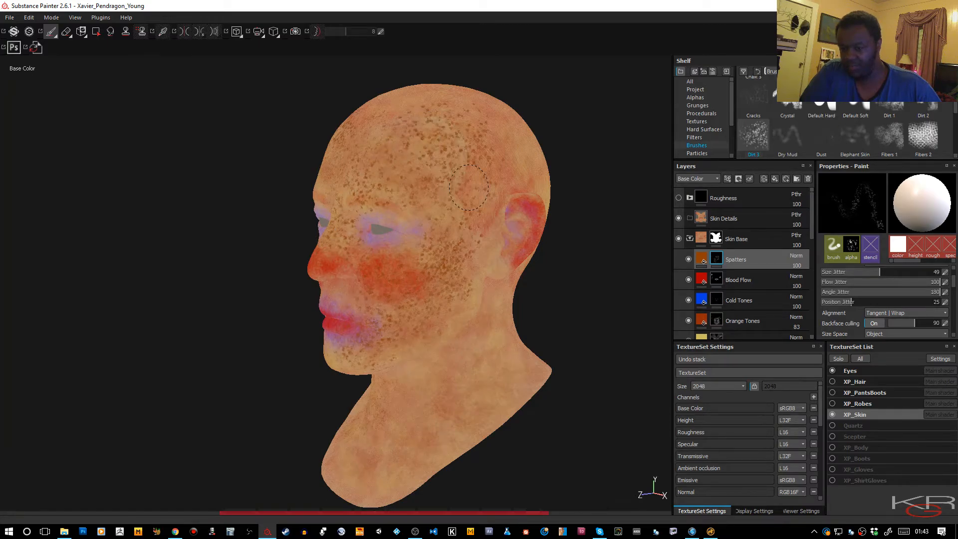
- Lower the Spatters layer's opacity to 44 and the Blood Flow layer's opacity to 81
alt+drag(416, 192, 644, 229)
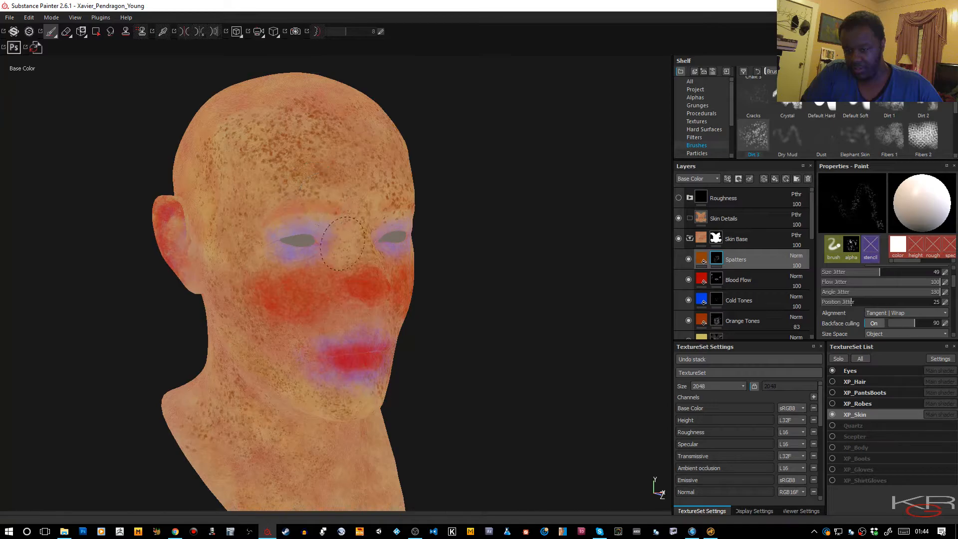
click(341, 355)
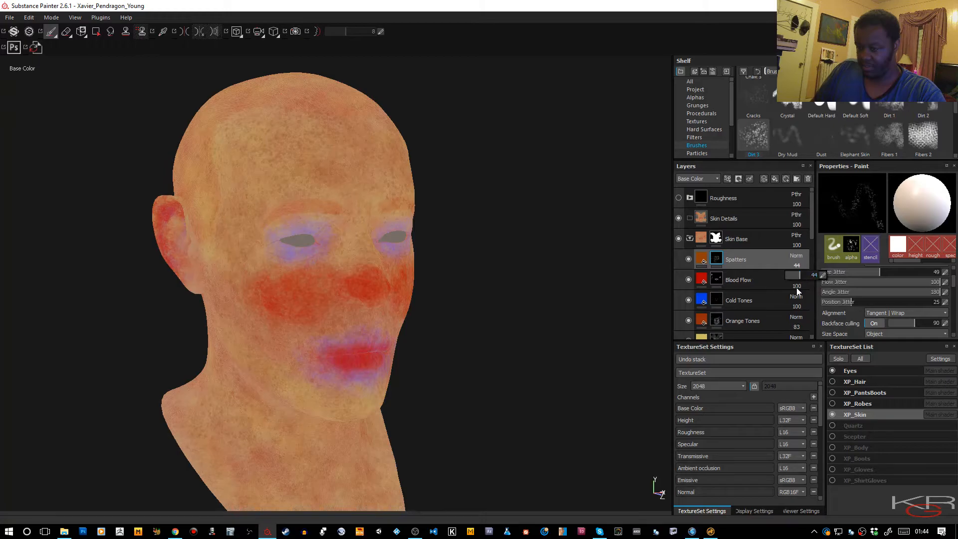
drag(806, 296, 804, 297)
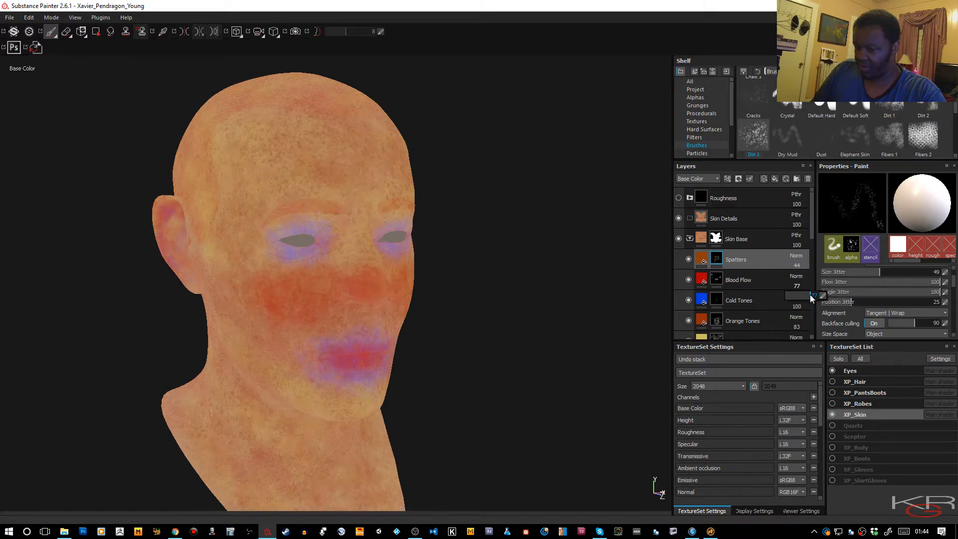
drag(813, 295, 812, 294)
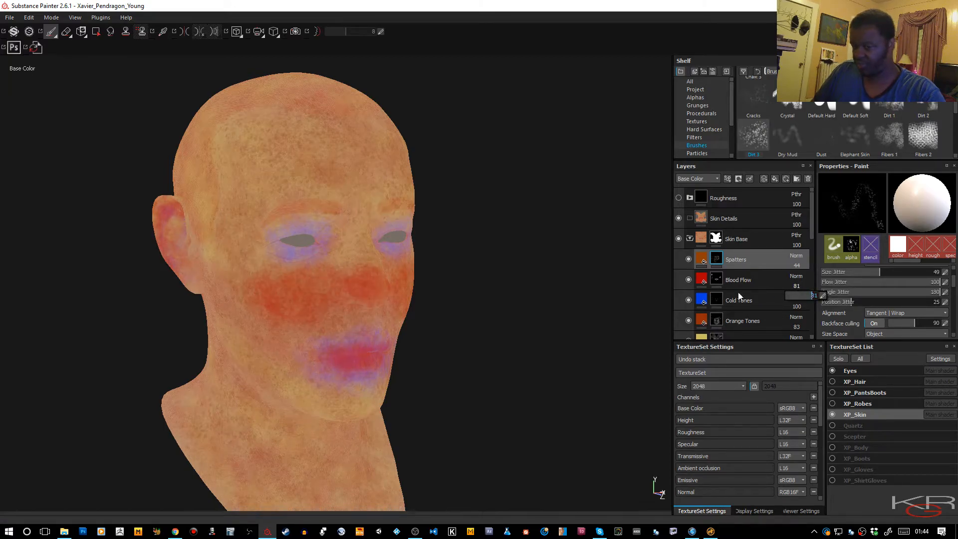
- Add a fill layer above Spatters and name it More Yellow (YAY!)
alt+right_drag(536, 306, 525, 265)
mouse_move(492, 240)
alt+mouse_down()
mouse_move(343, 223)
mouse_move(399, 207)
mouse_move(438, 242)
mouse_move(464, 239)
mouse_move(553, 269)
mouse_move(524, 293)
mouse_move(552, 271)
alt+mouse_up()
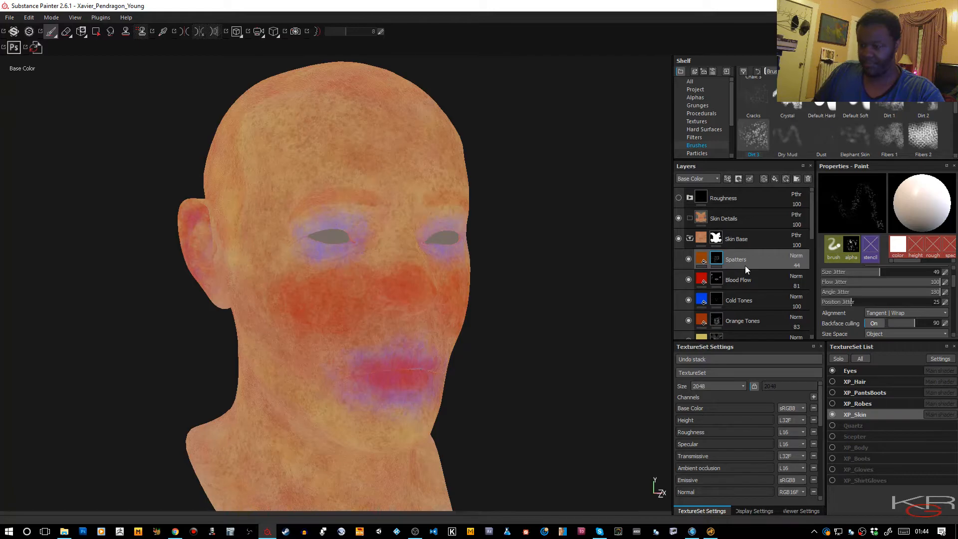
double_click(731, 262)
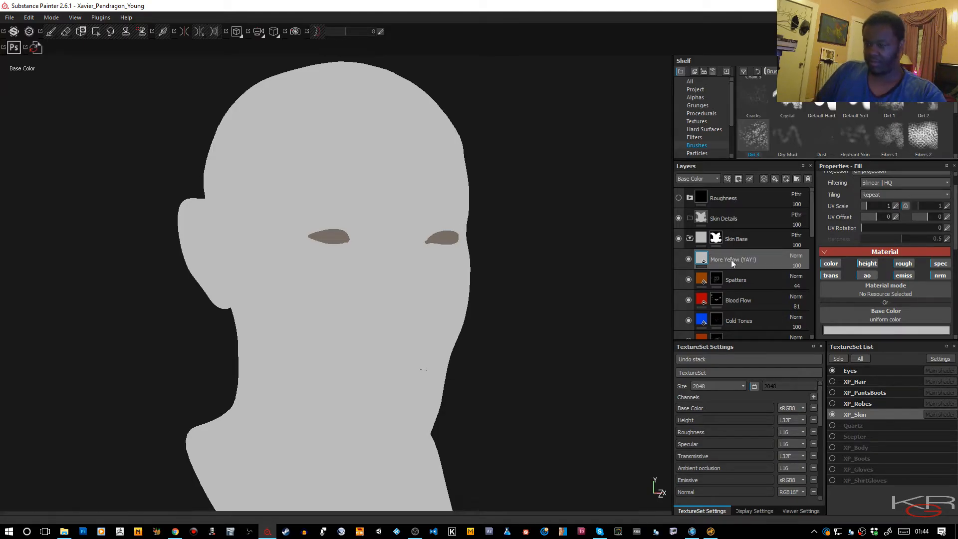
- Set the new fill layer's base color to a muted yellow with hue 0.129, saturation 0.675 and value 0.549
click(834, 330)
click(804, 318)
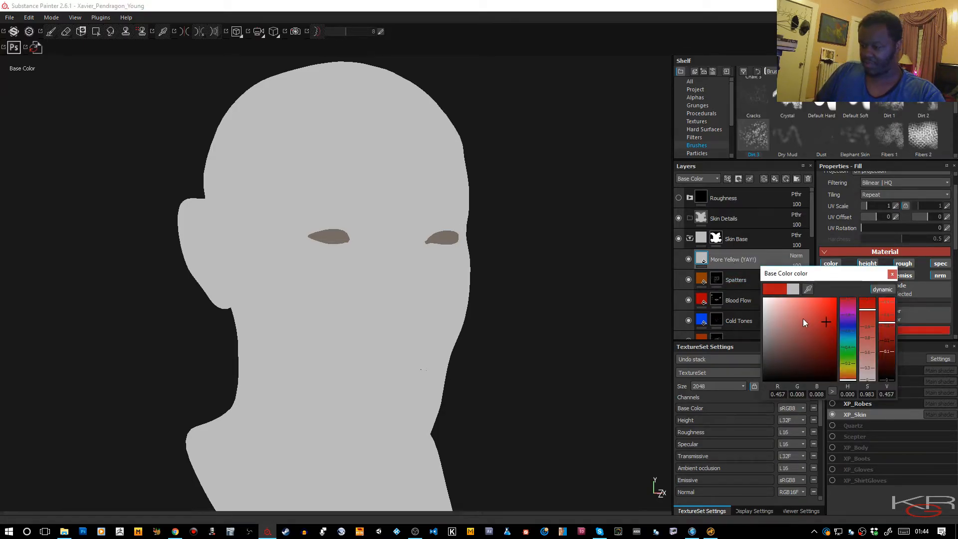
click(848, 374)
click(847, 376)
click(797, 311)
drag(799, 310, 798, 314)
drag(851, 375, 849, 370)
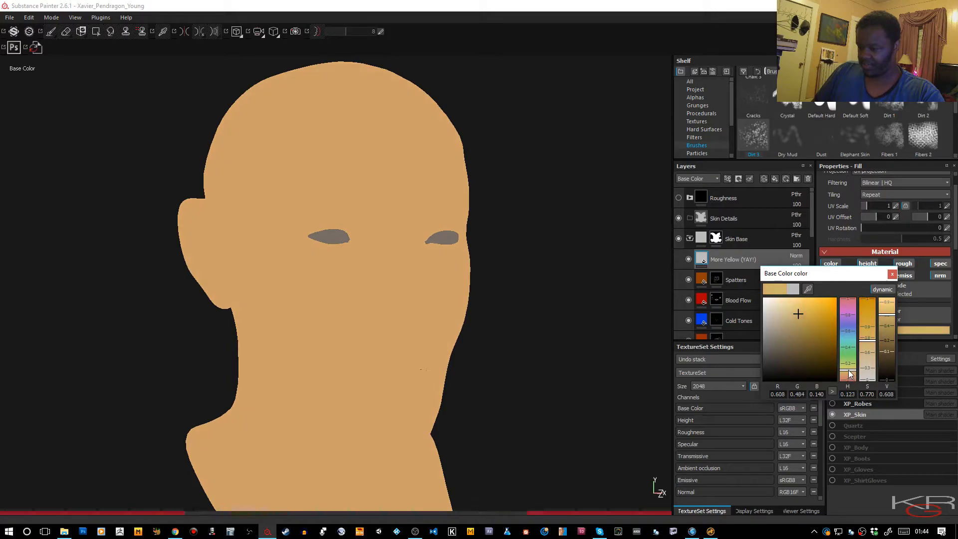
click(868, 332)
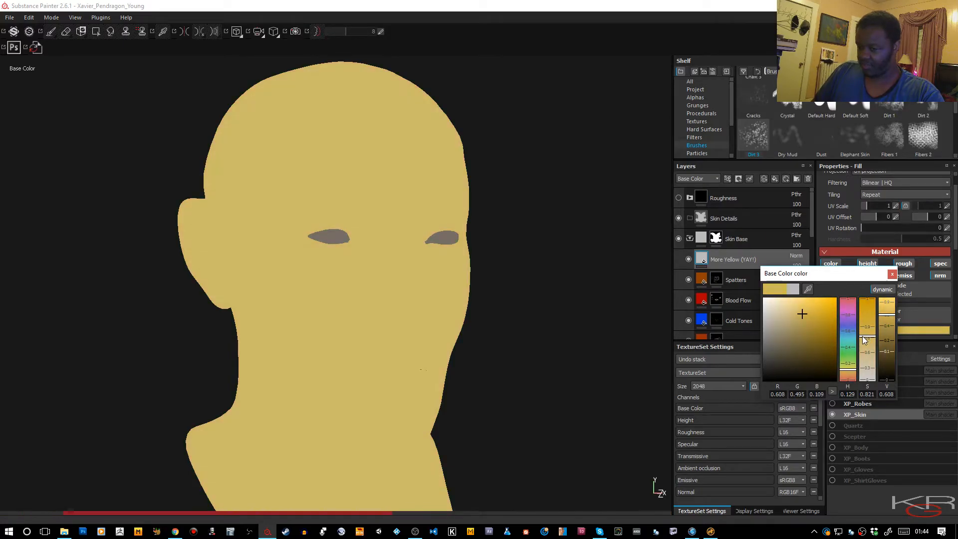
click(891, 274)
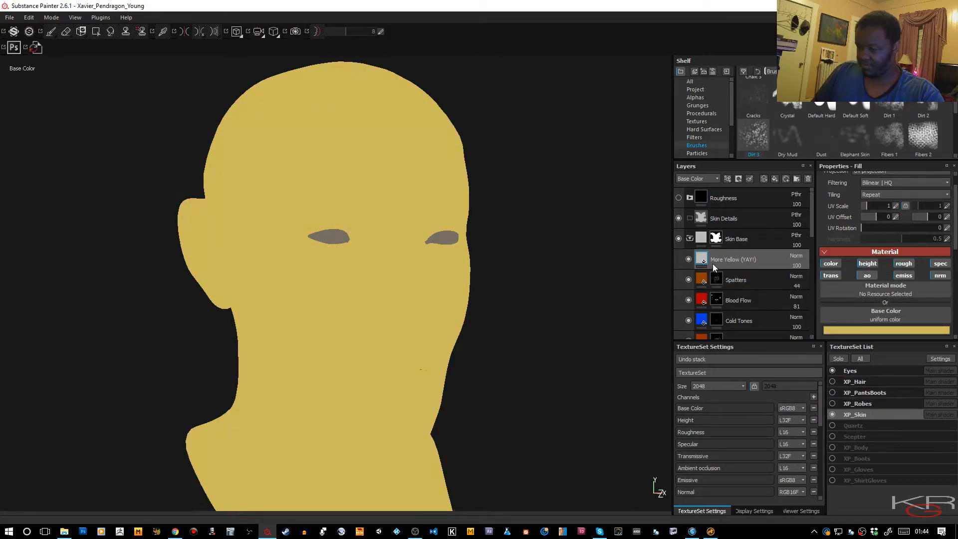
click(832, 330)
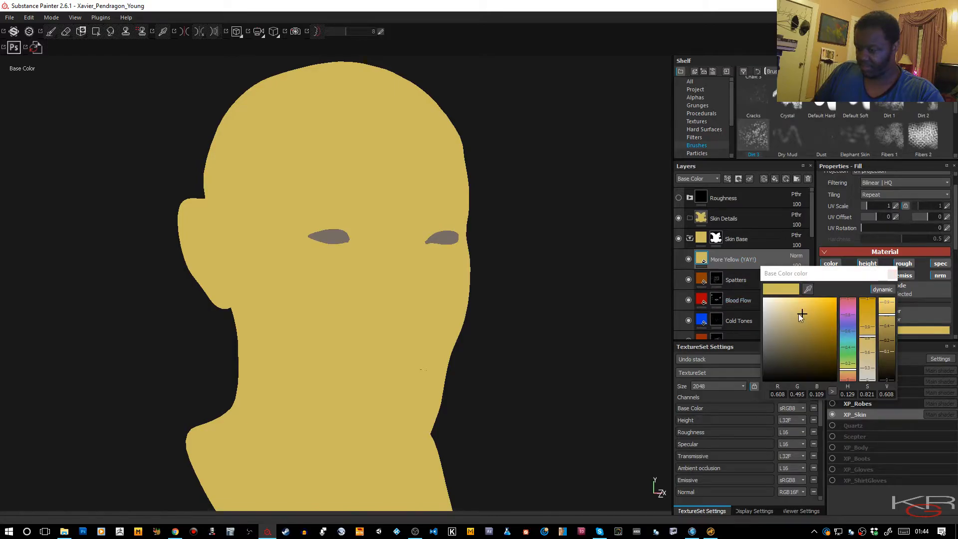
drag(796, 314, 792, 317)
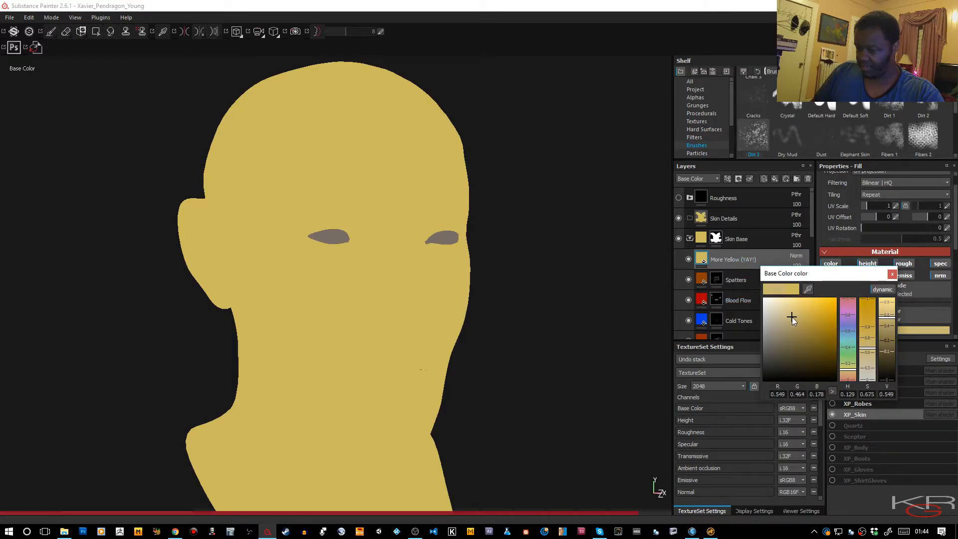
click(892, 274)
- Limit the More Yellow (YAY!) layer to the color channel and give it a black mask
click(868, 265)
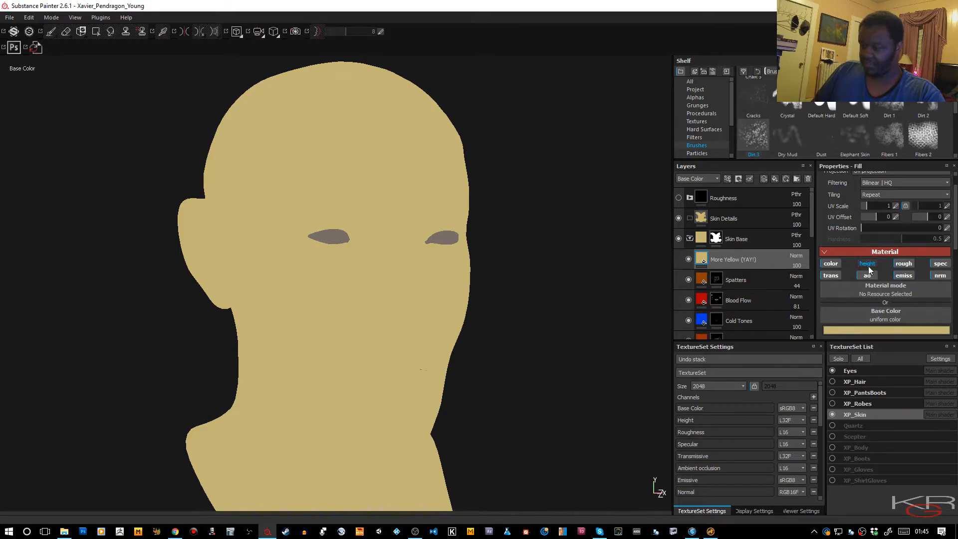
click(833, 275)
click(905, 276)
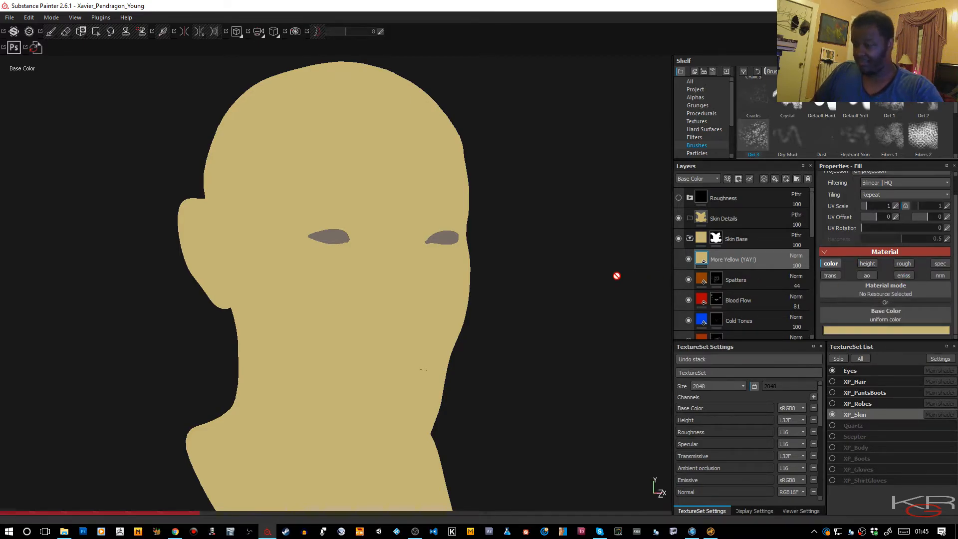
right_click(728, 264)
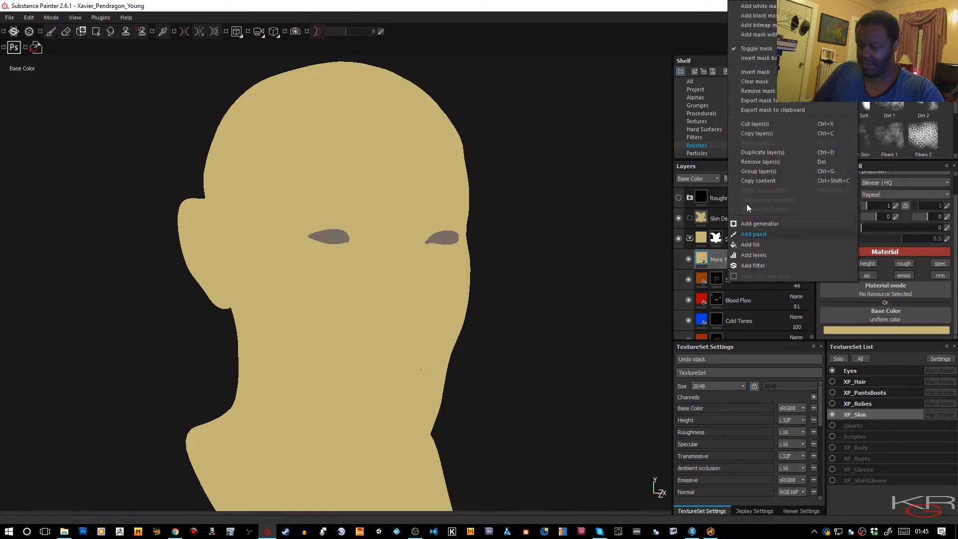
click(759, 15)
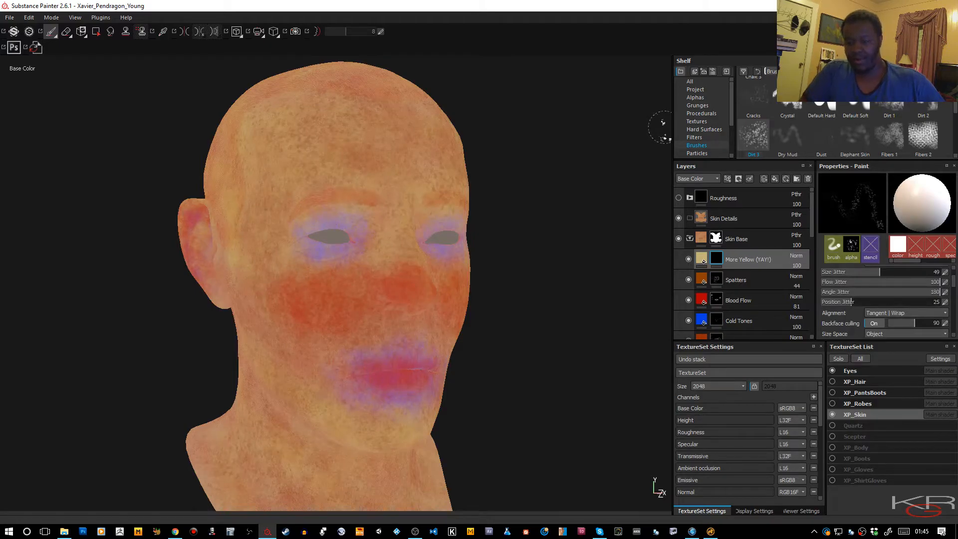
- Choose the Dirt 1 brush for the yellow layer's mask, with flow 25 and size about 5.15
click(890, 106)
drag(954, 288, 956, 282)
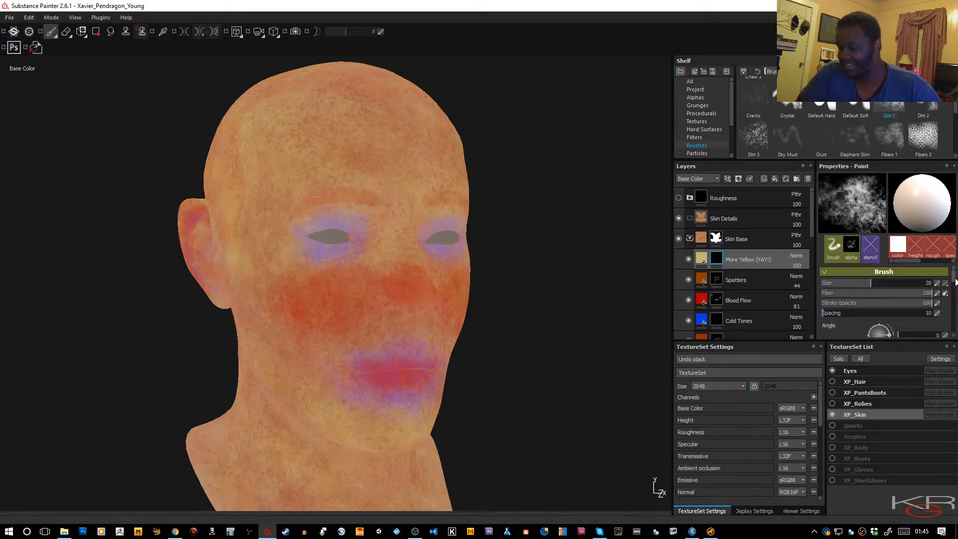
drag(878, 290, 839, 289)
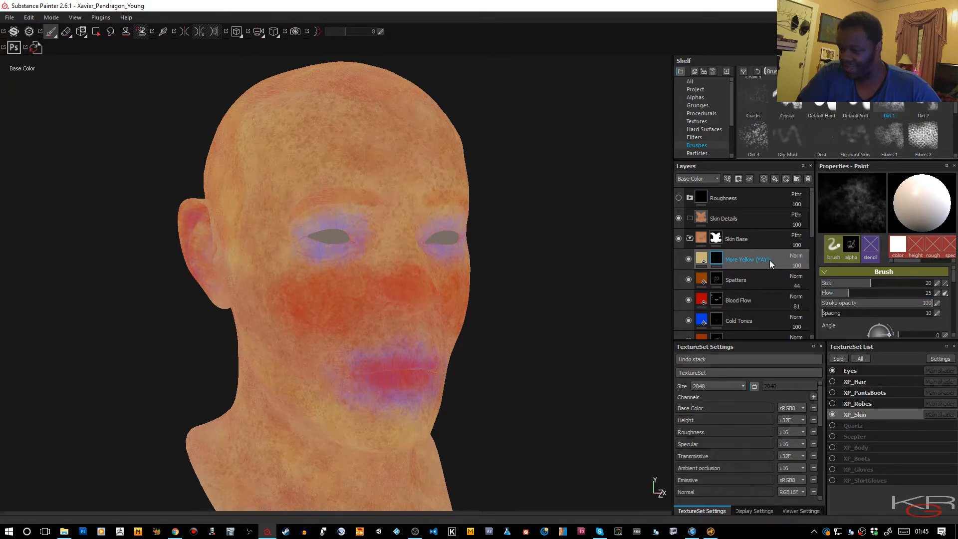
ctrl+right_drag(327, 166, 201, 166)
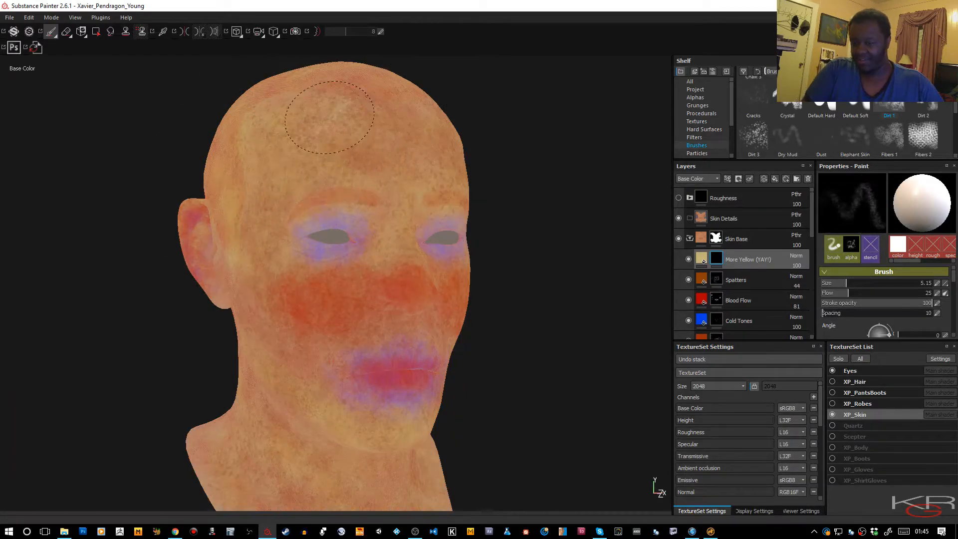
- Paint yellow over the red cheek on the More Yellow (YAY!) mask, with brush size 2.78 and flow 15
ctrl+right_drag(368, 194, 357, 194)
mouse_move(333, 273)
mouse_down()
mouse_move(345, 282)
mouse_move(340, 295)
mouse_move(269, 277)
mouse_up()
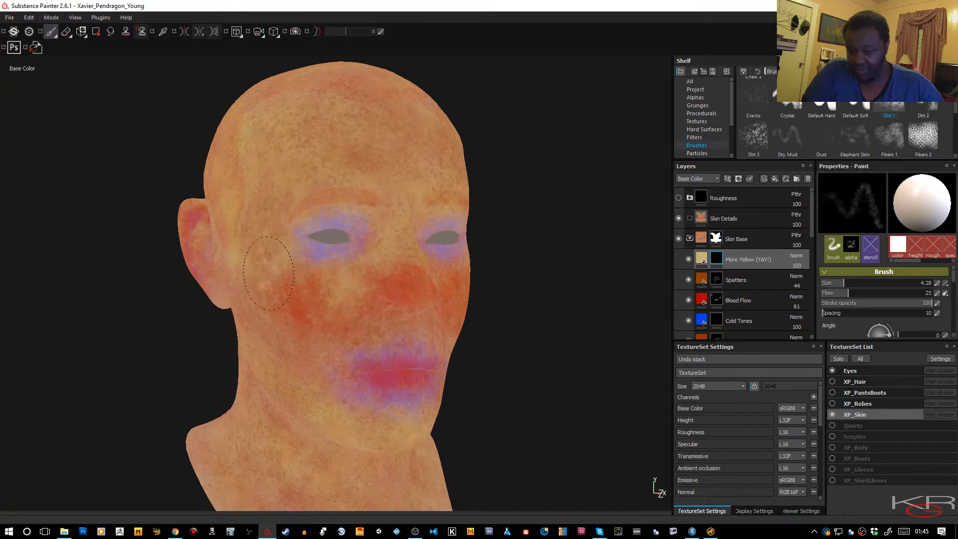
key(bracketleft)
key(bracketleft)
key(bracketleft)
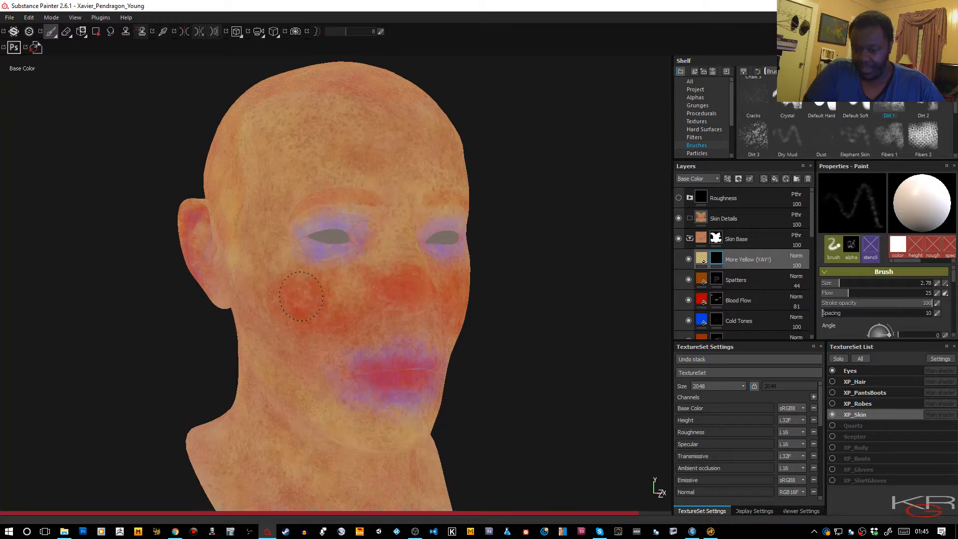
drag(848, 293, 840, 295)
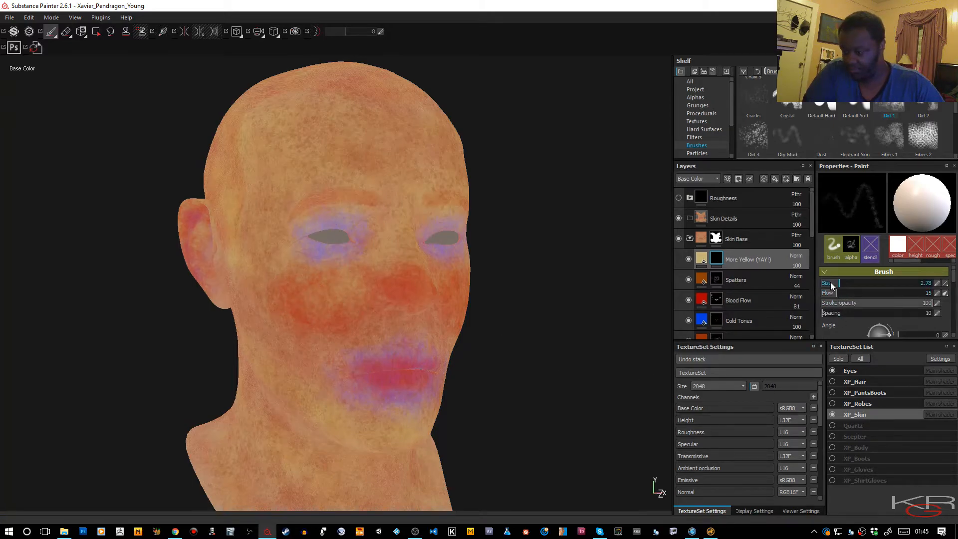
mouse_move(314, 292)
mouse_down()
mouse_move(326, 285)
mouse_move(299, 290)
mouse_move(275, 263)
mouse_up()
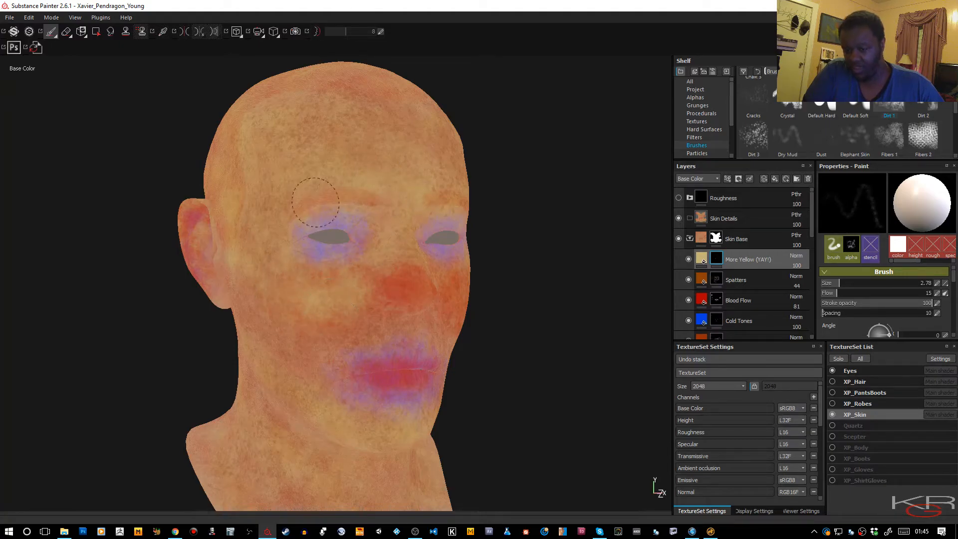
- Paint yellow over the other cheek and under the eye, and swap the mask paint color to black
mouse_move(574, 245)
alt+mouse_down()
mouse_move(571, 265)
mouse_move(421, 274)
alt+mouse_up()
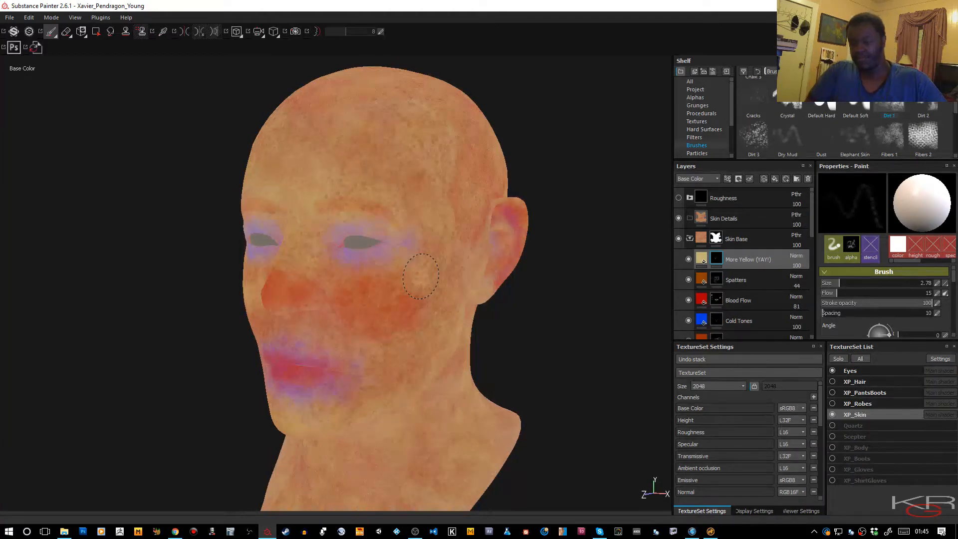
drag(369, 320, 387, 312)
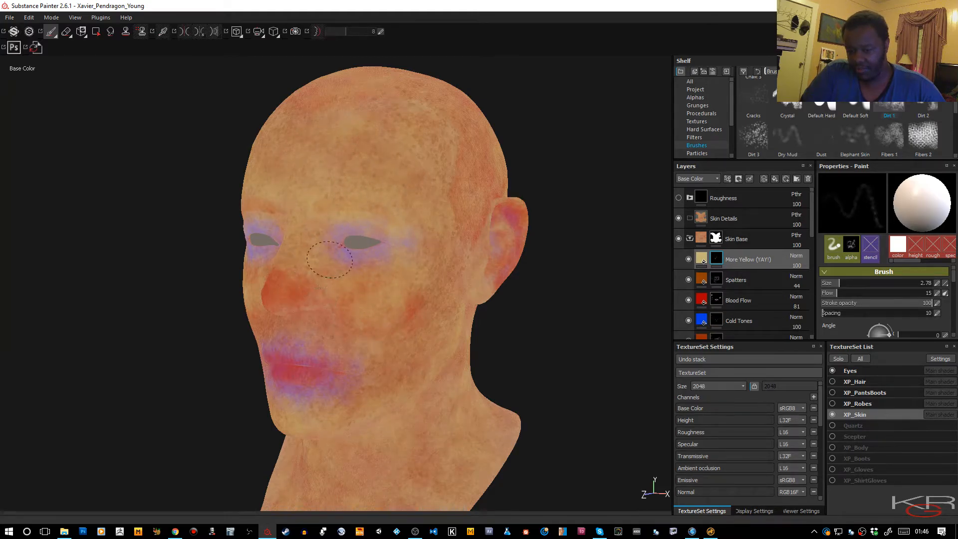
mouse_move(401, 219)
alt+mouse_down()
mouse_move(388, 203)
mouse_move(513, 197)
mouse_move(429, 265)
mouse_move(411, 267)
mouse_move(442, 253)
alt+mouse_up()
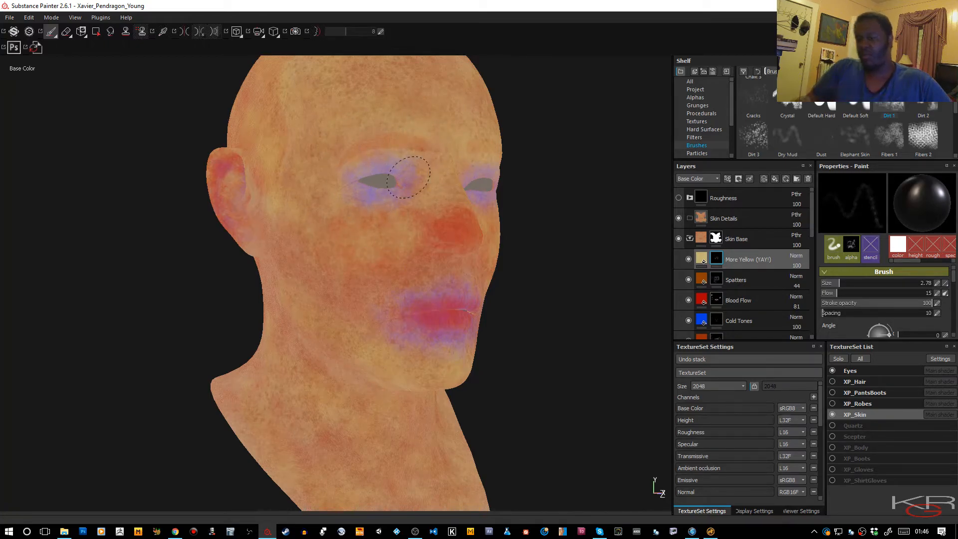
key(x)
mouse_move(473, 269)
alt+mouse_down()
mouse_move(328, 238)
mouse_move(419, 214)
mouse_move(402, 252)
mouse_move(364, 235)
mouse_move(396, 250)
mouse_move(379, 240)
mouse_move(398, 266)
mouse_move(359, 278)
mouse_move(441, 255)
alt+mouse_up()
- Check the head in material view and turn off the Spatters layer's emissive, roughness, specular and normal channels
key(m)
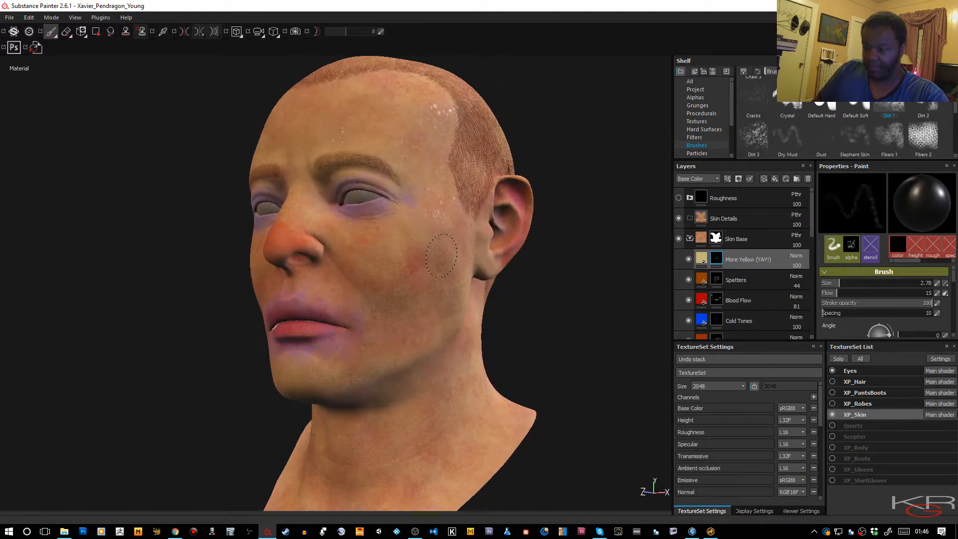
click(702, 260)
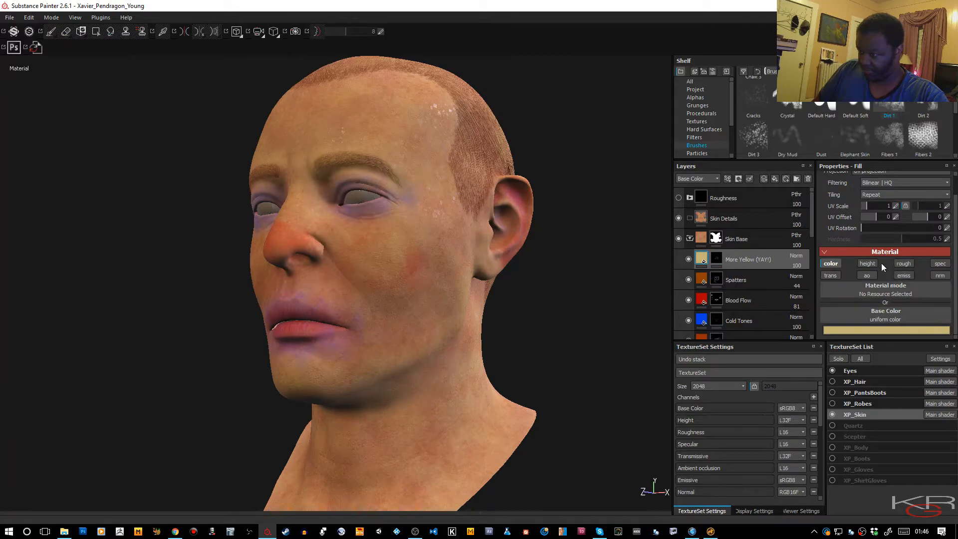
click(704, 283)
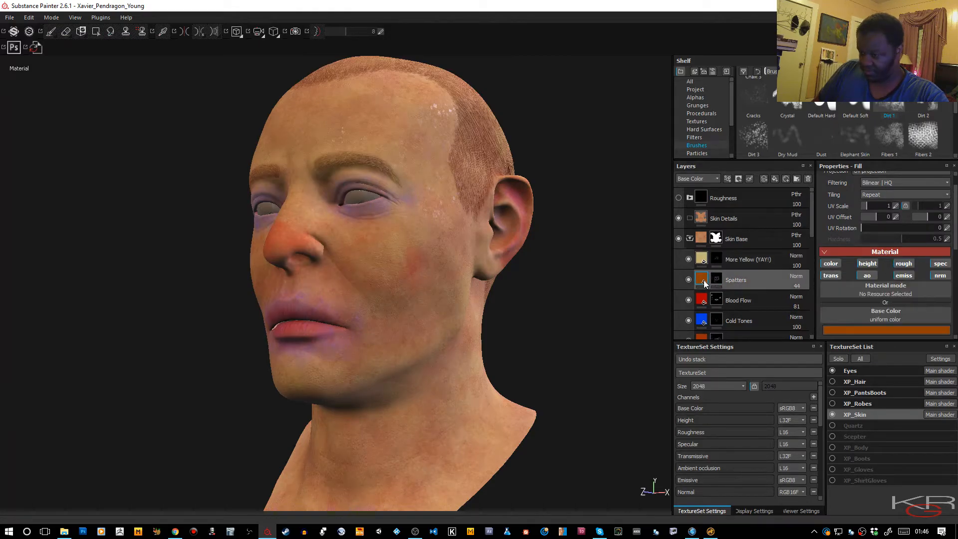
click(903, 276)
click(903, 264)
click(940, 264)
click(939, 276)
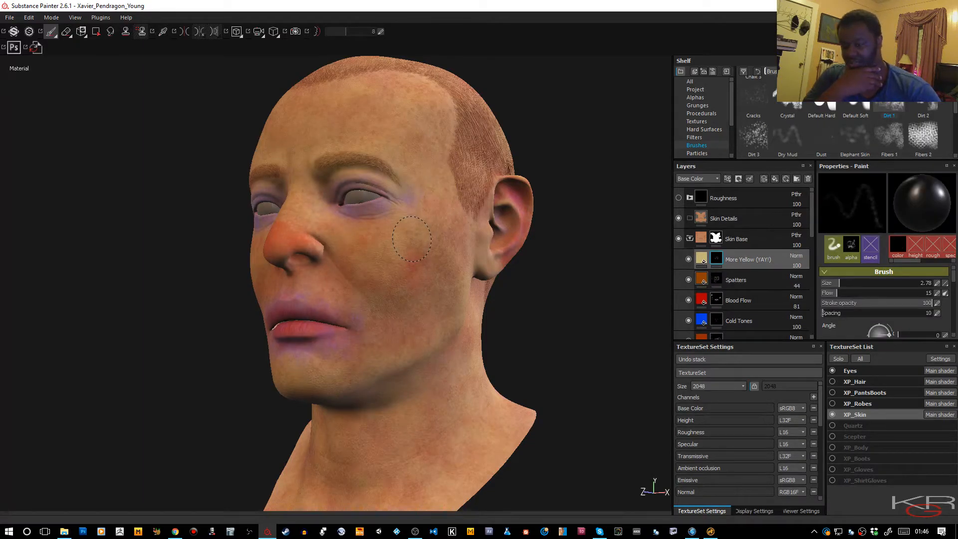
- Return to the base color view, add a fill layer above More Yellow (YAY!) and name it Squiggles (MORE YAY!)
key(m)
key(c)
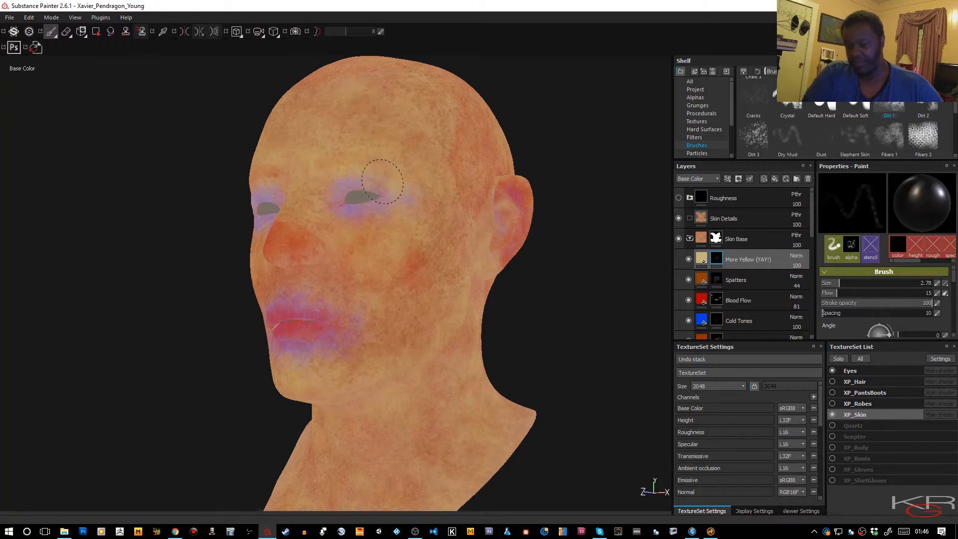
mouse_move(398, 189)
alt+mouse_down()
mouse_move(419, 124)
mouse_move(441, 171)
mouse_move(515, 222)
mouse_move(590, 223)
mouse_move(535, 218)
mouse_move(524, 229)
mouse_move(482, 204)
alt+mouse_up()
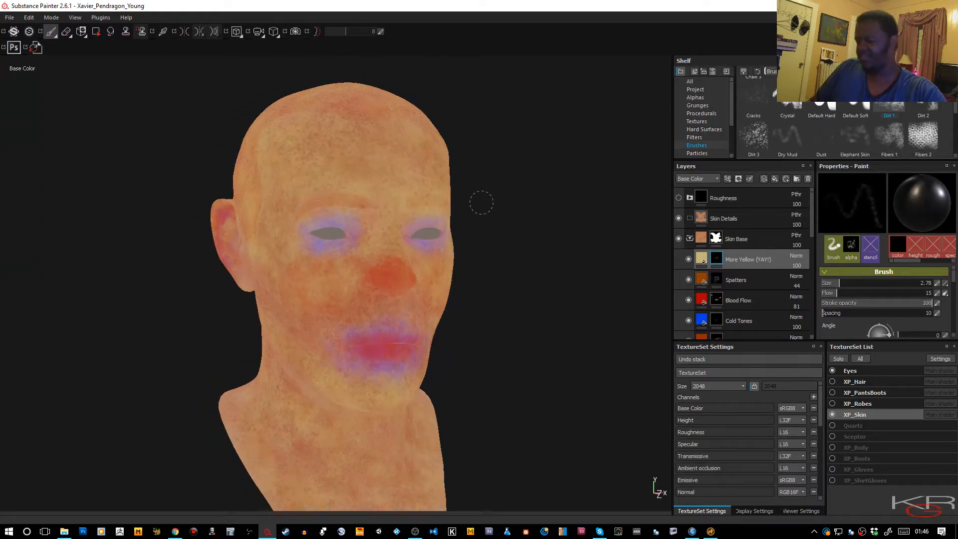
click(775, 178)
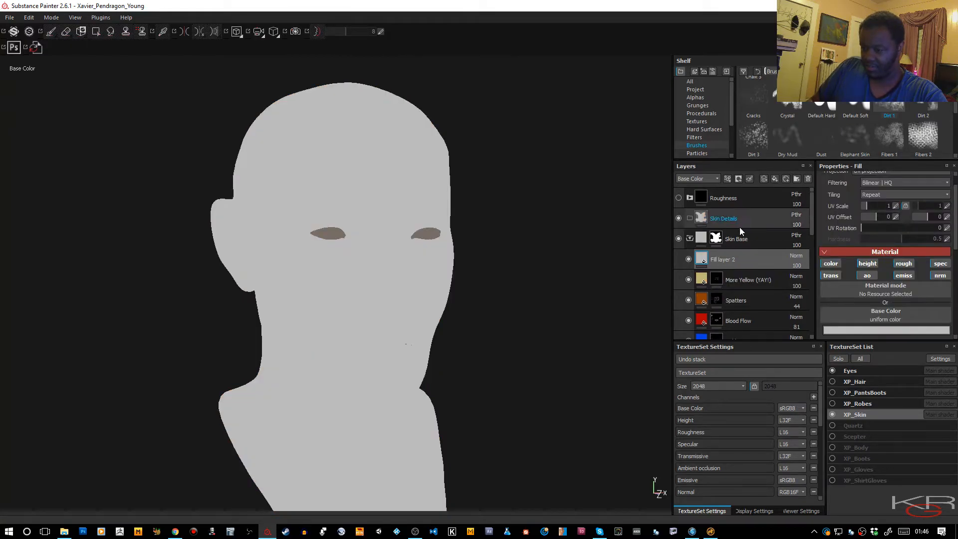
double_click(724, 259)
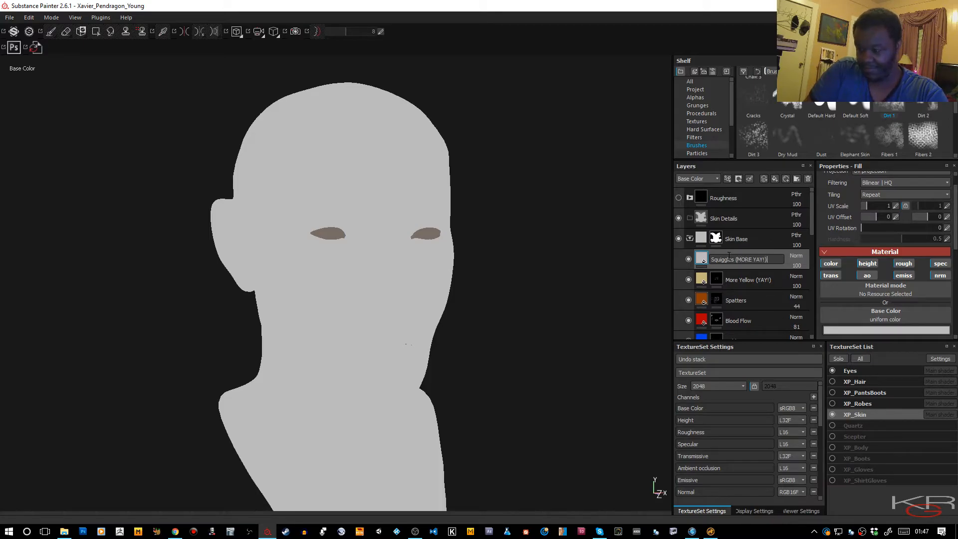
key(Return)
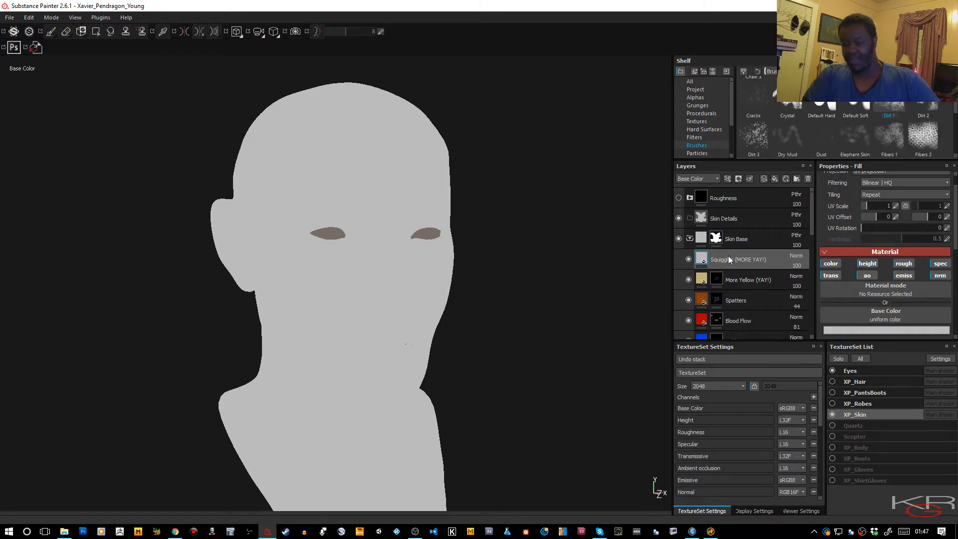
- Turn off every channel except color on the Squiggles (MORE YAY!) layer
click(867, 266)
click(866, 275)
click(840, 274)
click(903, 276)
click(904, 263)
click(941, 264)
click(936, 275)
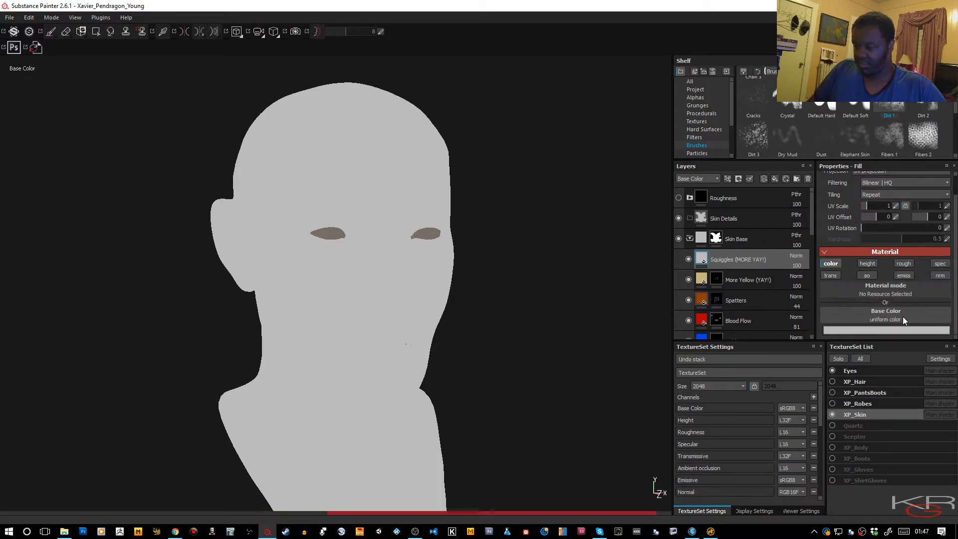
- Set the Squiggles layer's base color to a pale blue with hue 0.638, saturation 0.332 and value 0.530
click(895, 330)
drag(813, 319, 815, 323)
click(910, 340)
drag(892, 340, 819, 318)
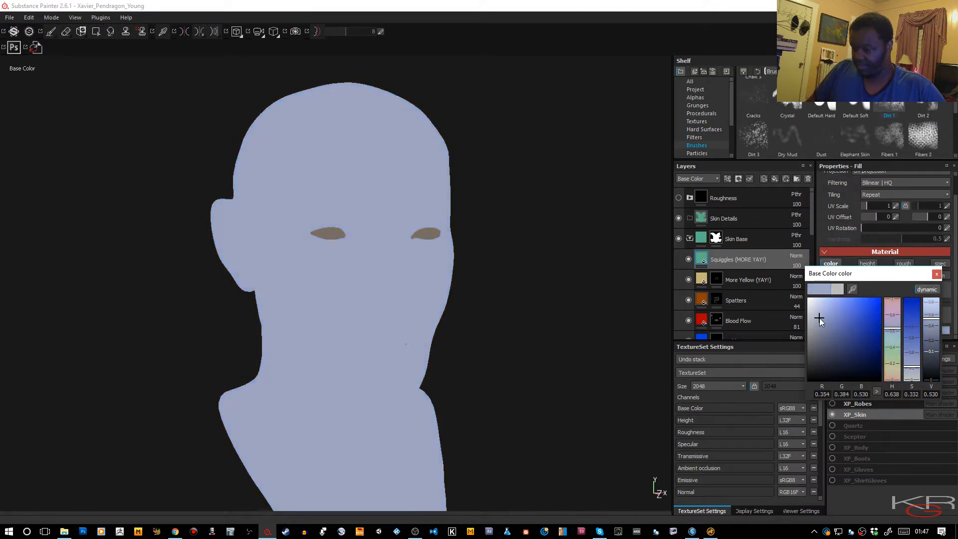
click(937, 274)
- Give the Squiggles layer a black mask and choose the Cracks brush for painting it
right_click(770, 262)
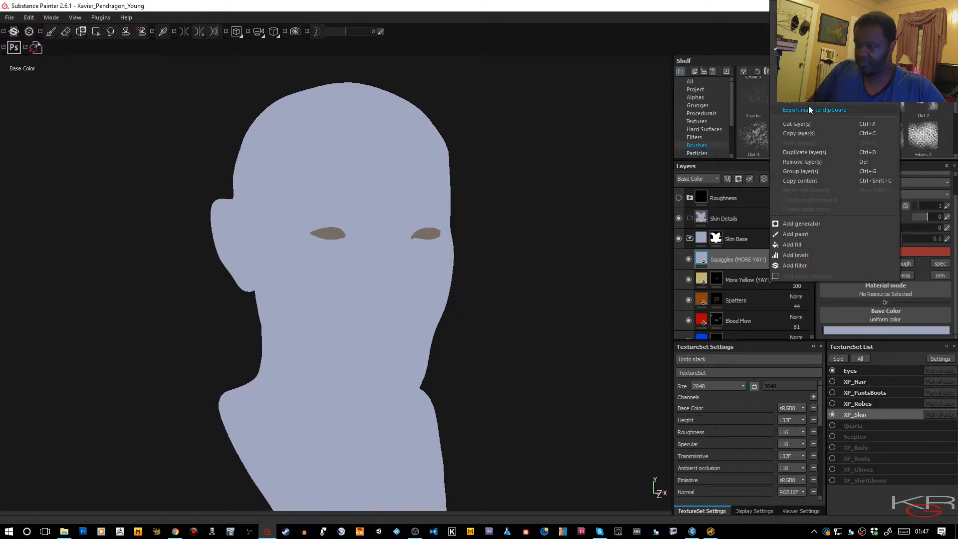
click(803, 15)
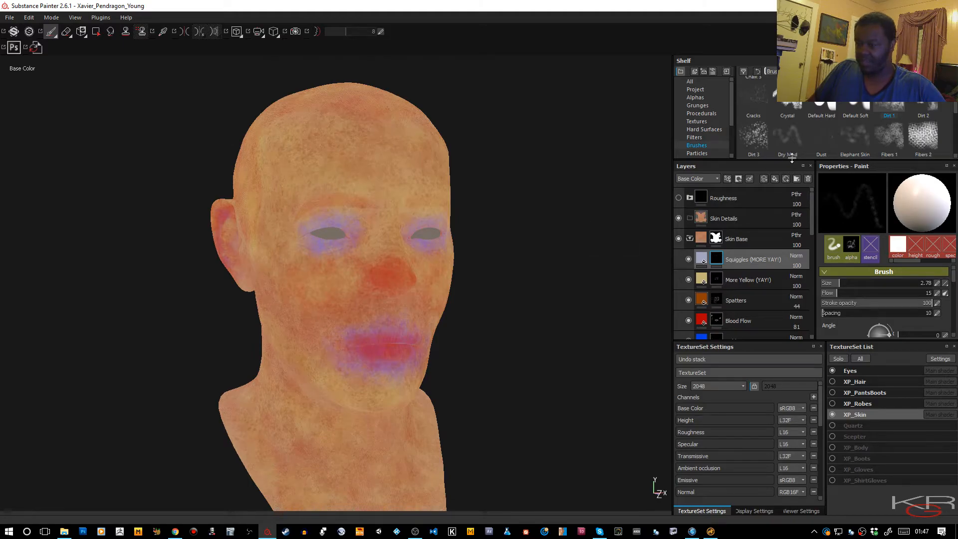
scroll(775, 118, up, 2)
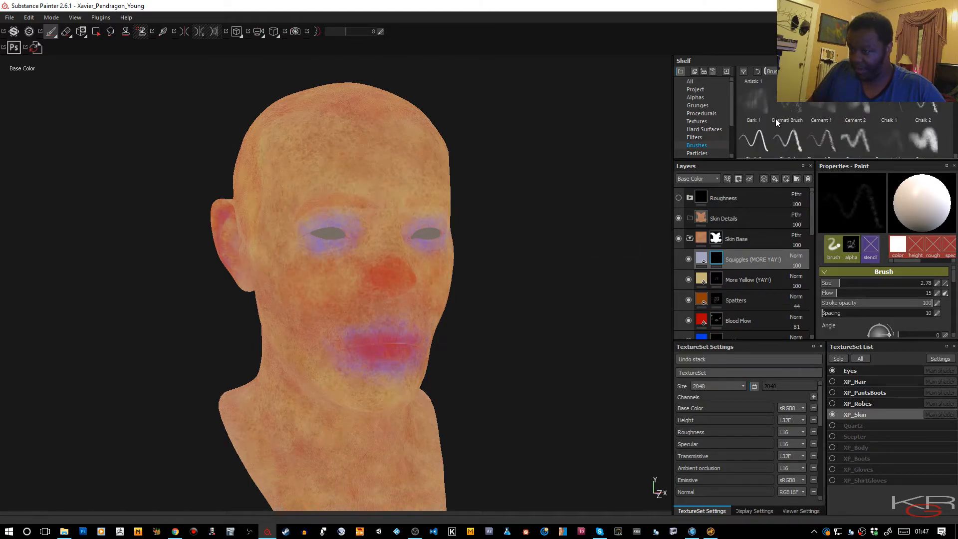
scroll(776, 118, down, 1)
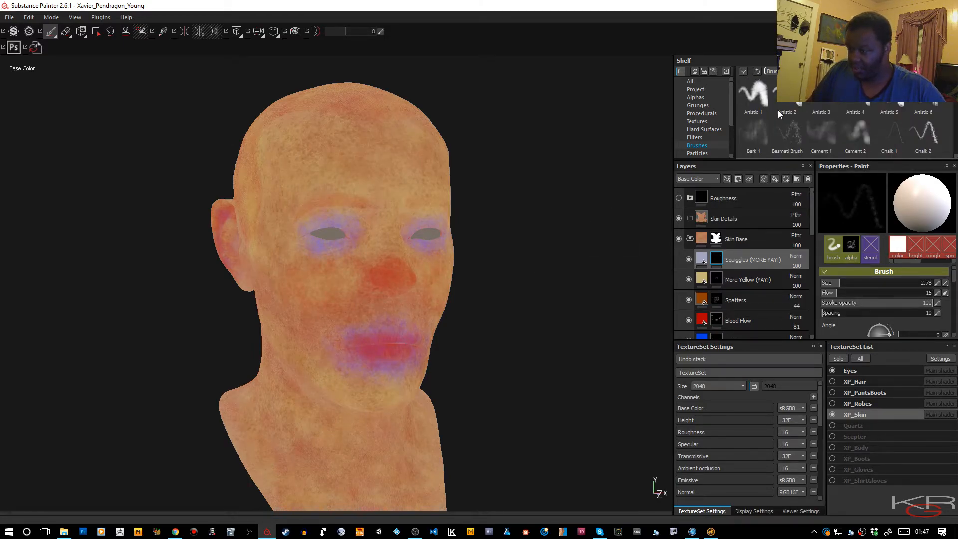
scroll(779, 114, down, 4)
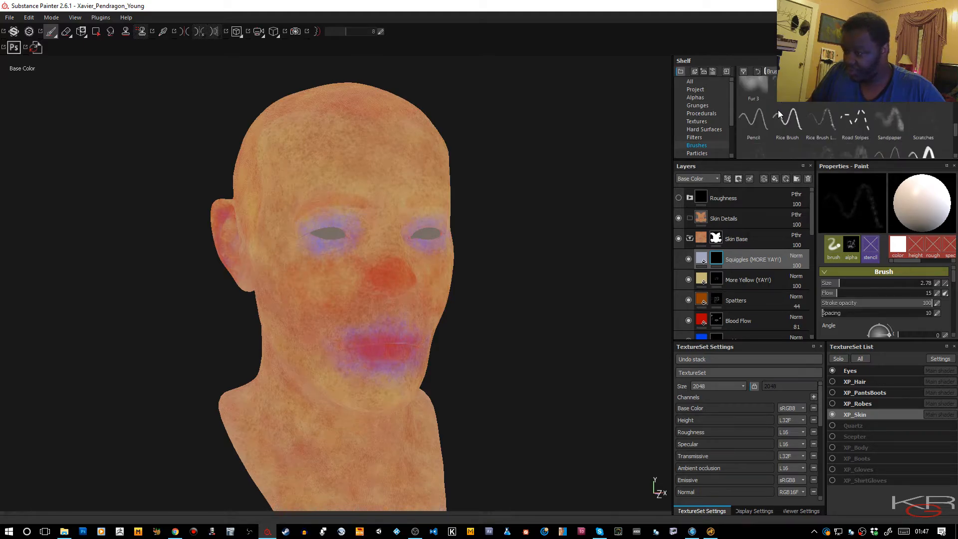
scroll(779, 113, down, 2)
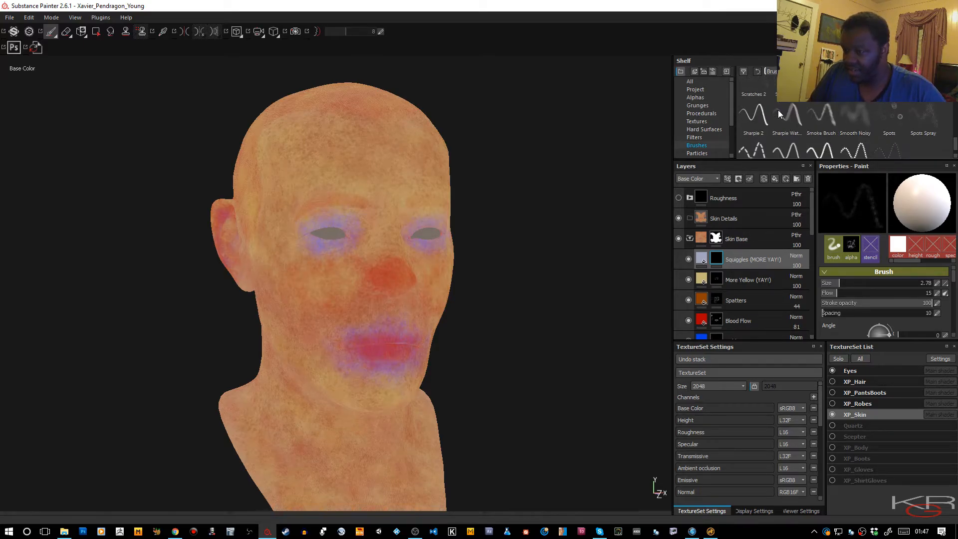
scroll(777, 110, down, 1)
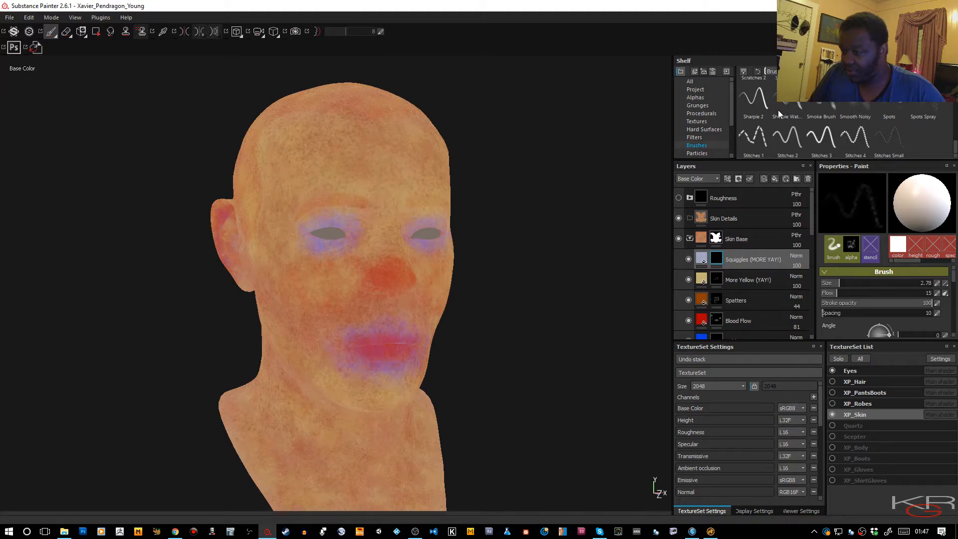
scroll(778, 110, up, 7)
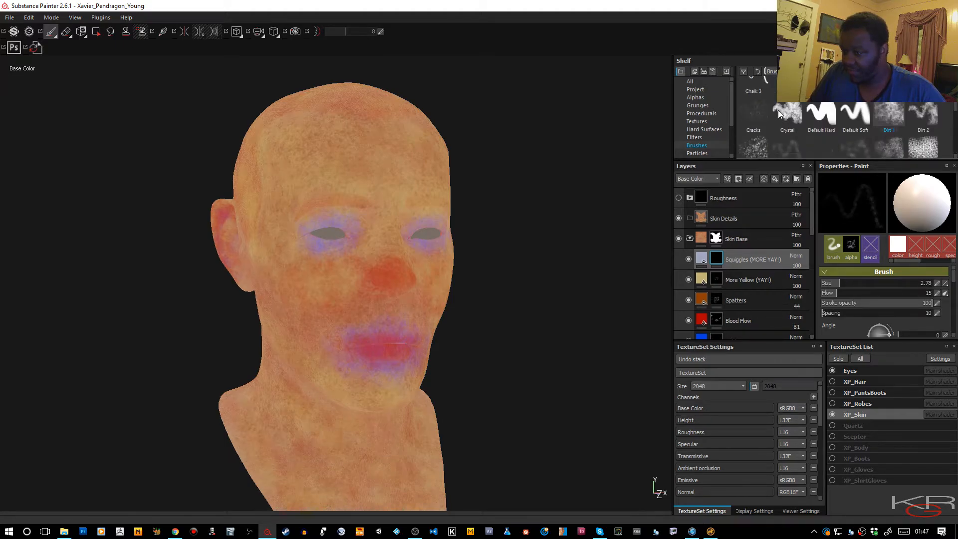
click(766, 110)
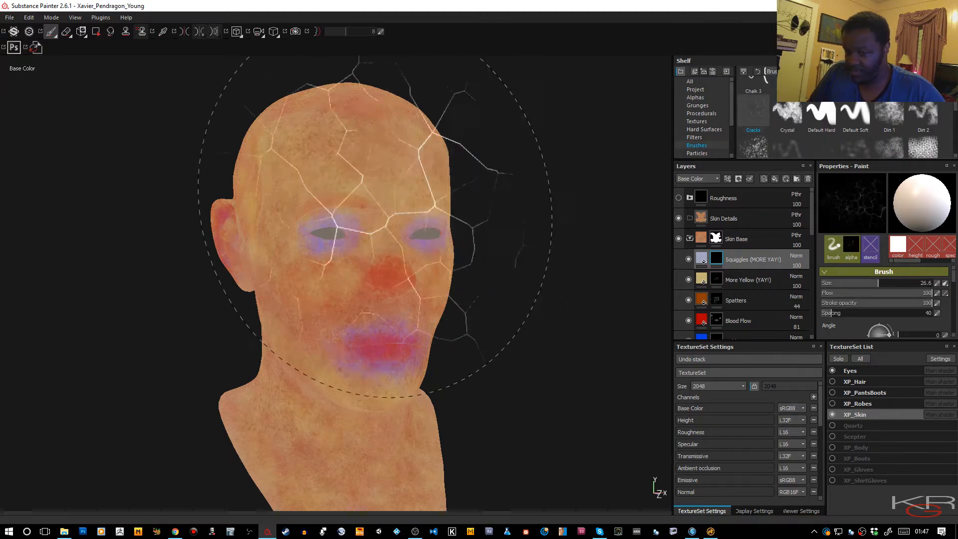
- Set the Cracks brush's angle jitter to 154, position jitter to 26 and flow to 42, and raise its size jitter
scroll(876, 301, down, 4)
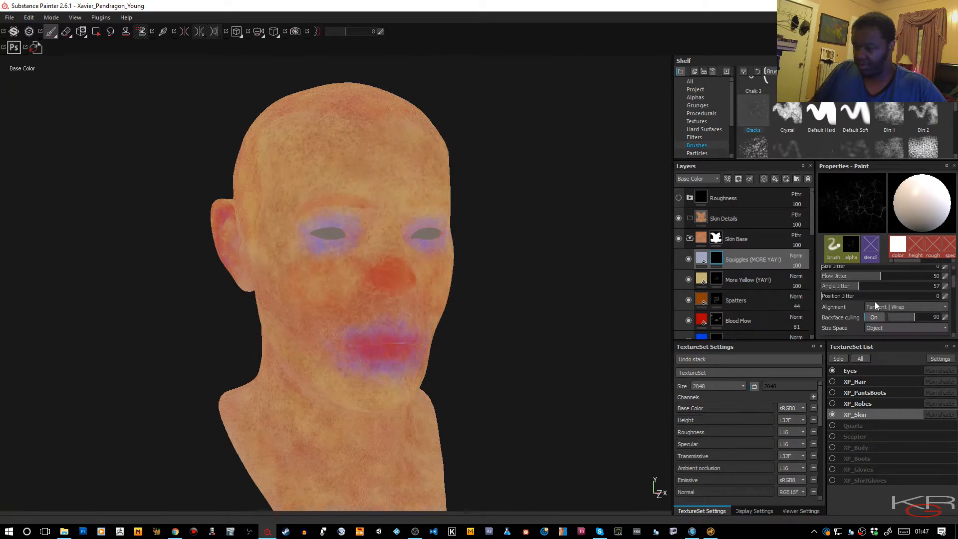
drag(837, 298, 907, 284)
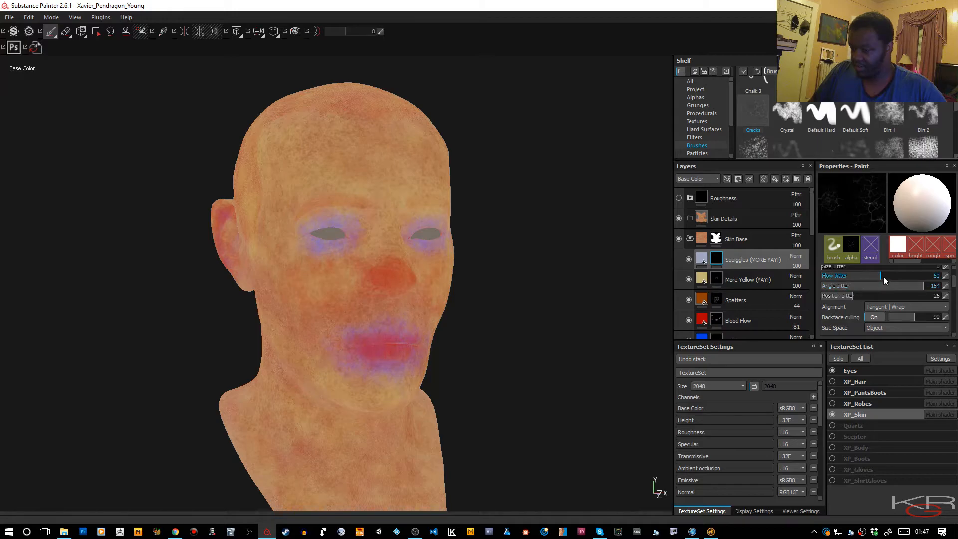
drag(830, 268, 855, 266)
scroll(854, 301, up, 5)
drag(880, 293, 867, 298)
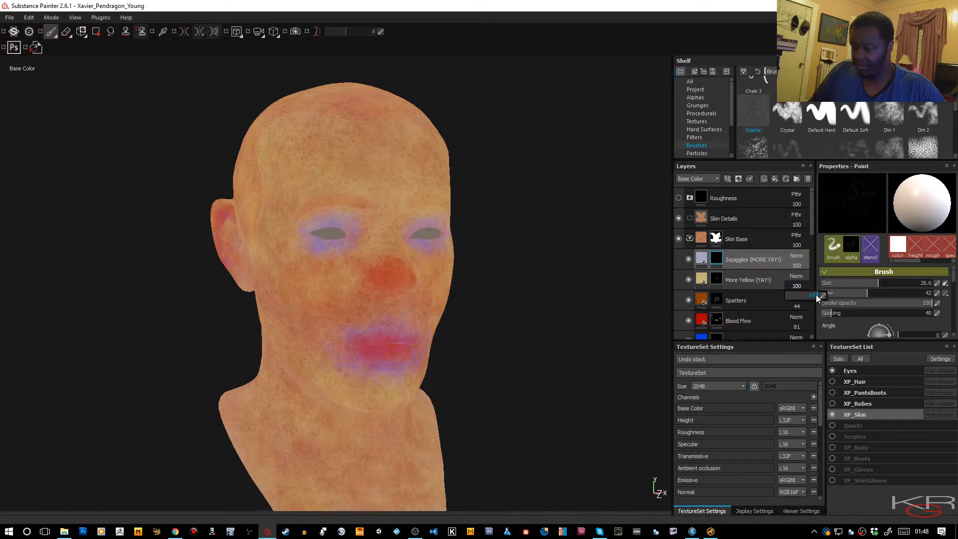
- Lower the More Yellow (YAY!) layer's opacity to 88 and reselect the Squiggles layer's mask
click(811, 295)
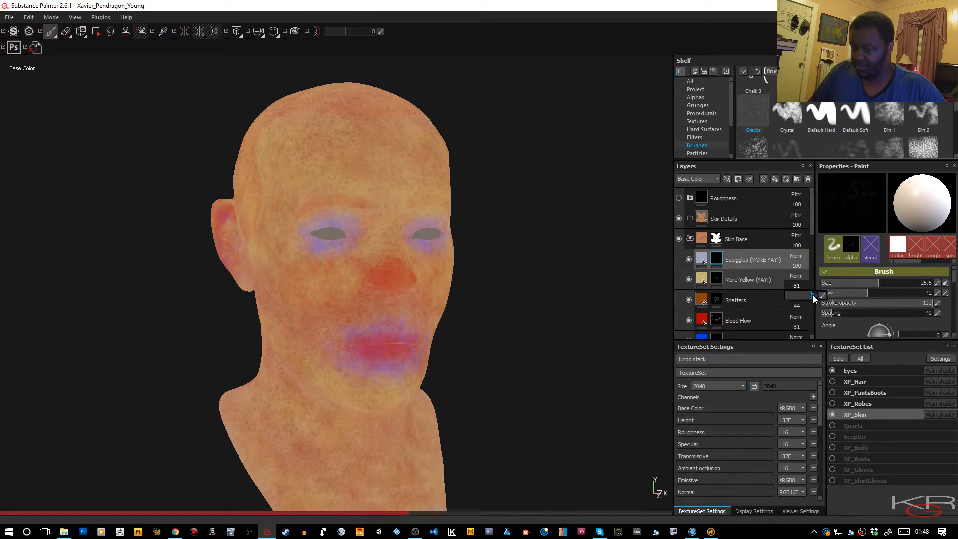
click(815, 294)
click(718, 261)
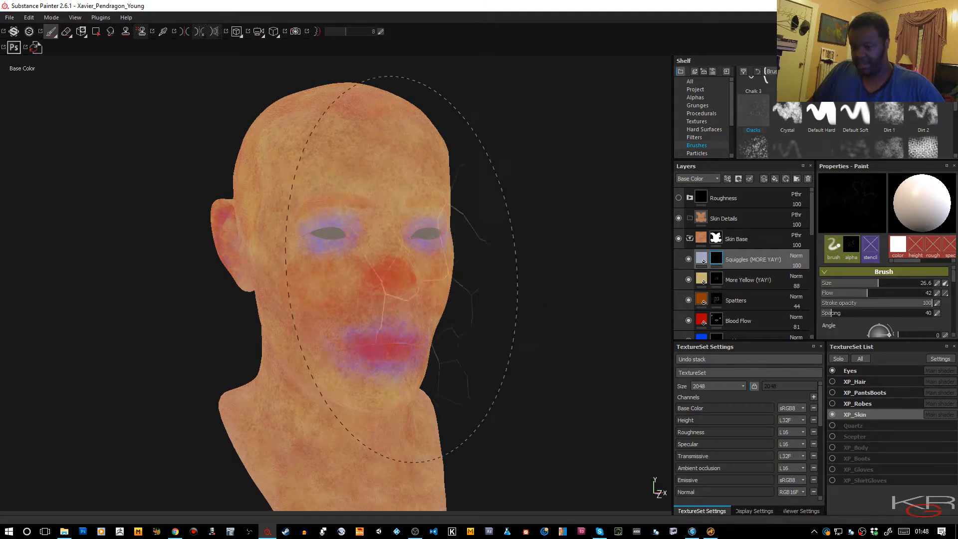
- Reduce the Cracks brush size to 4.68 for the Squiggles mask
key(bracketleft)
key(bracketleft)
key(bracketleft)
key(bracketleft)
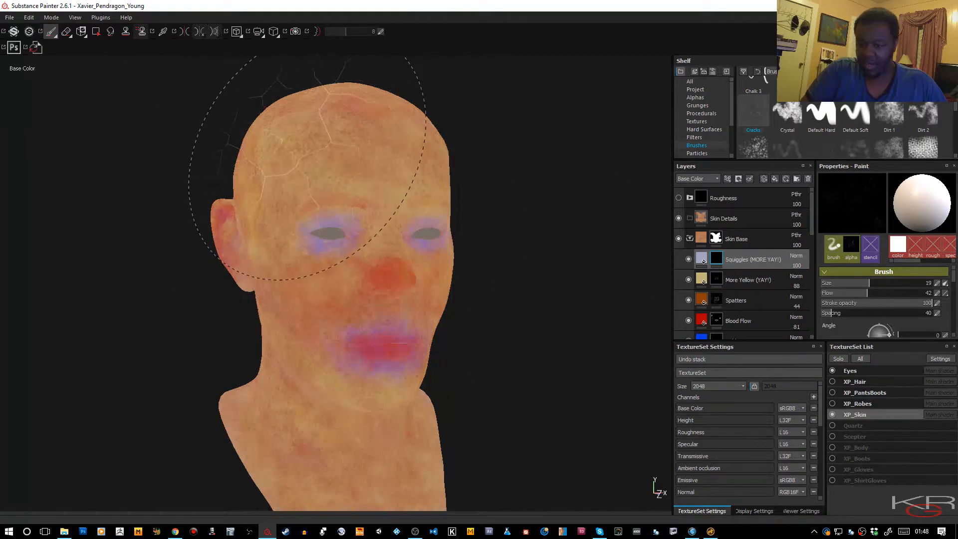
key(bracketleft)
key(bracketleft)
key(bracketleft)
key(bracketleft)
key(bracketleft)
key(bracketleft)
key(bracketleft)
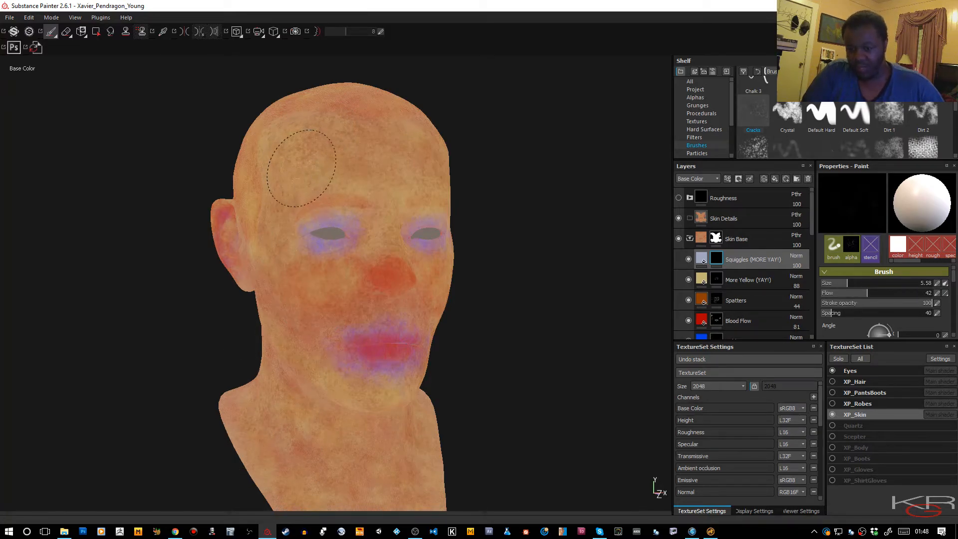
key(bracketleft)
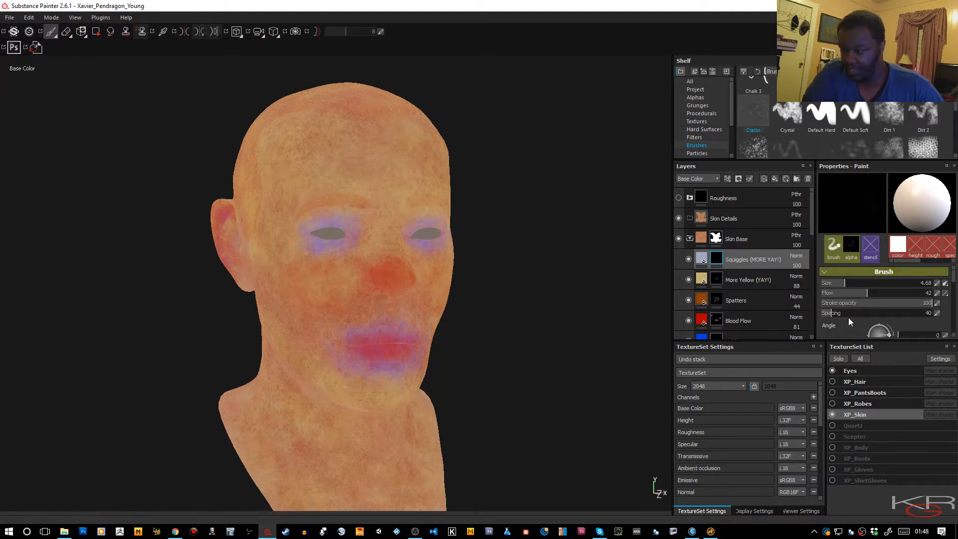
- Set the Cracks brush's flow to 88 and its size to 3.29 for the Squiggles mask
mouse_move(874, 295)
mouse_down()
mouse_move(896, 294)
mouse_move(852, 282)
mouse_up()
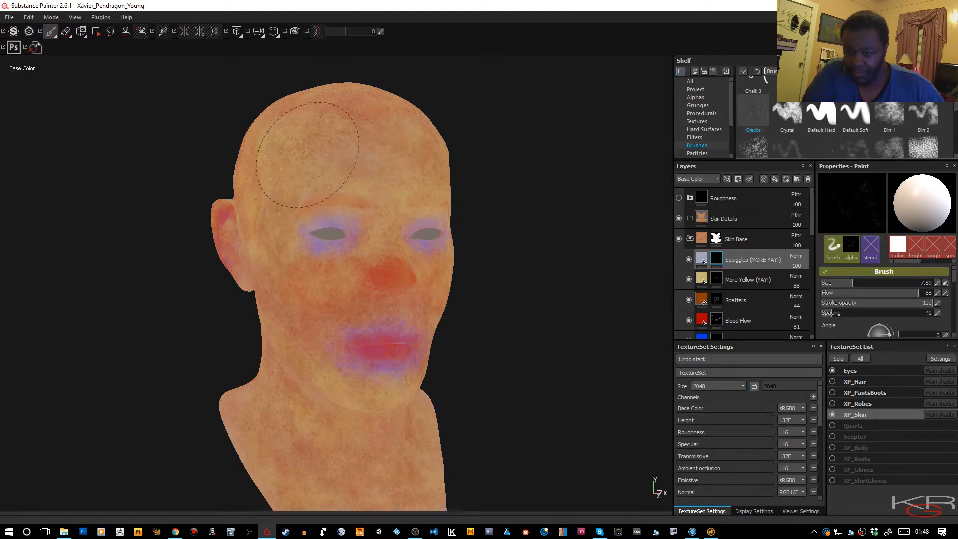
key(bracketleft)
key(bracketleft)
key(bracketleft)
key(bracketleft)
key(bracketleft)
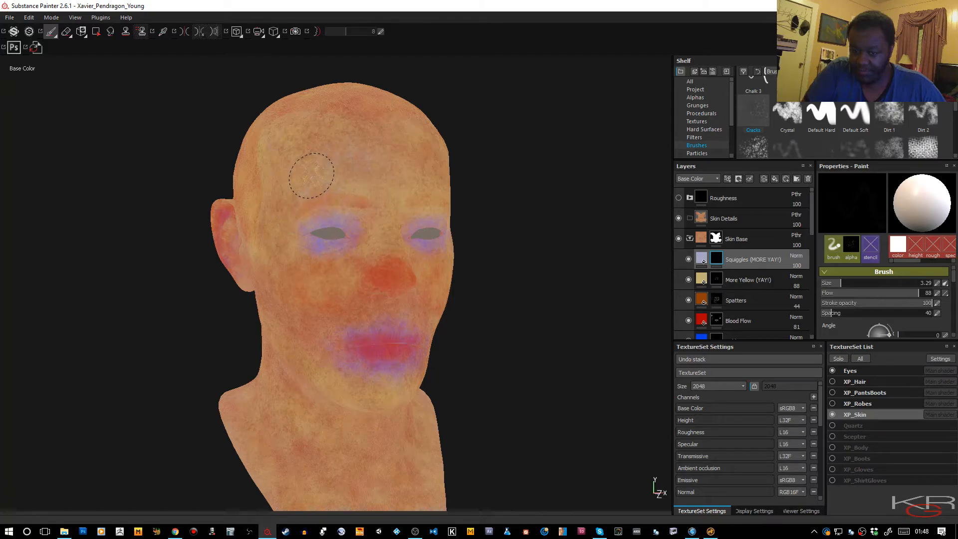
- Set the Squiggles layer's base color to black
click(701, 262)
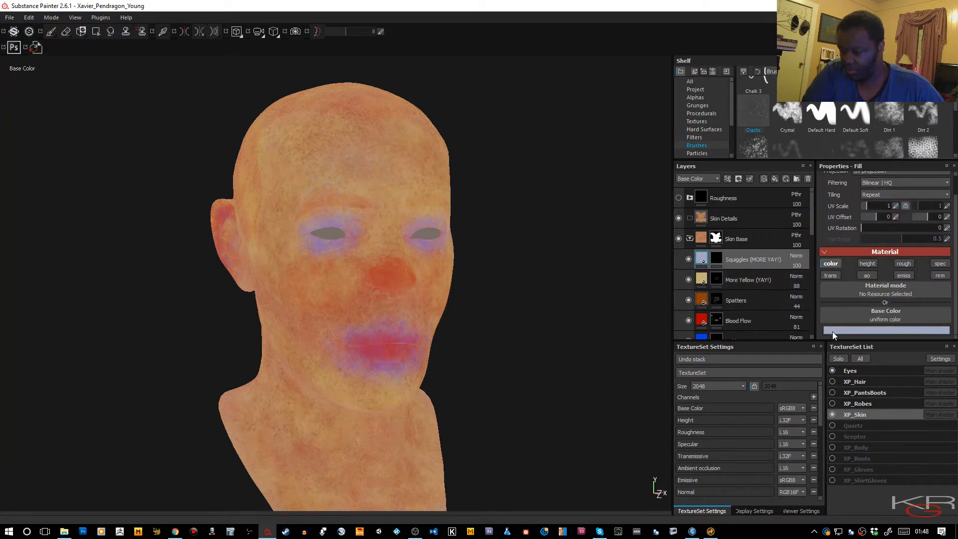
click(834, 332)
click(886, 381)
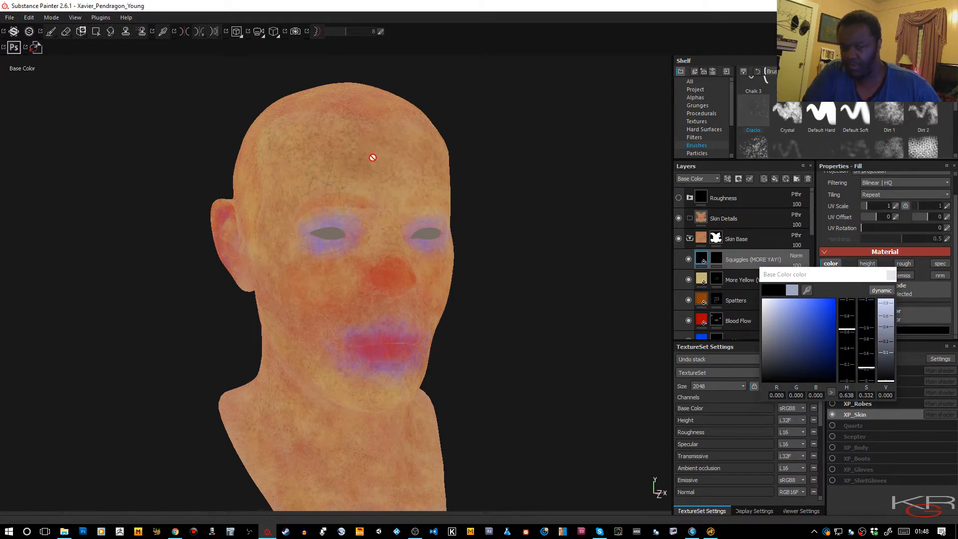
- Reselect the Squiggles mask and paint cracks across the forehead and the right side of the face
click(716, 259)
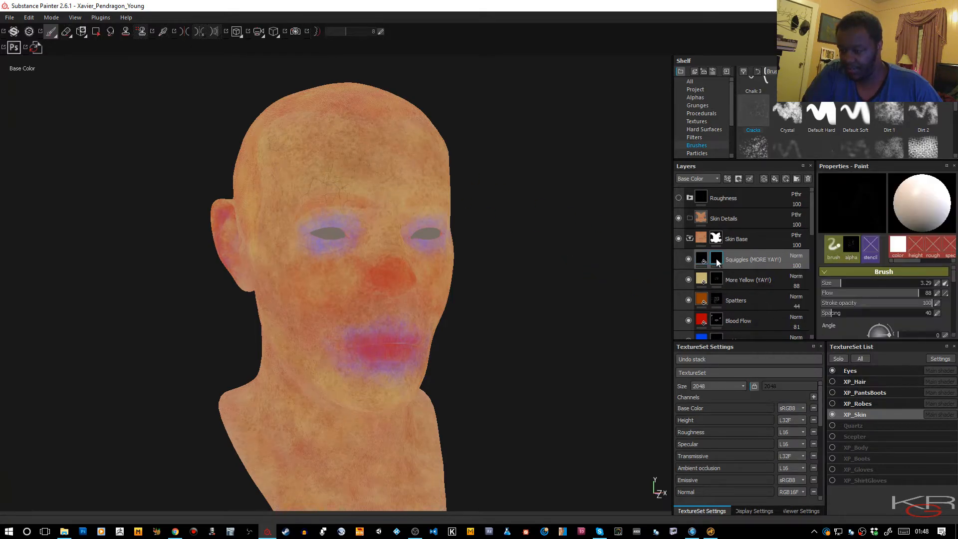
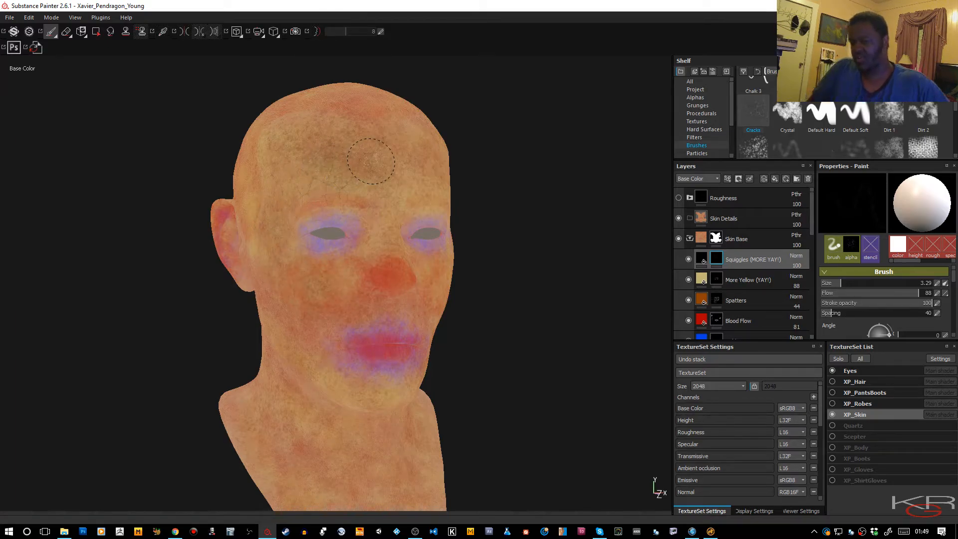
alt+right_drag(371, 164, 359, 207)
alt+drag(359, 208, 479, 212)
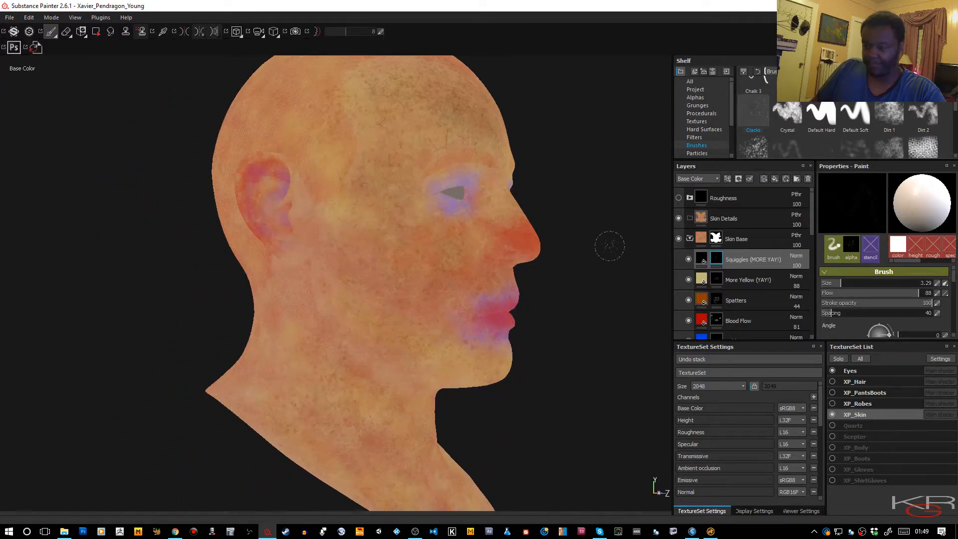
- Change the Squiggles layer's base color to light gray, 0.715 in red, green and blue
click(701, 260)
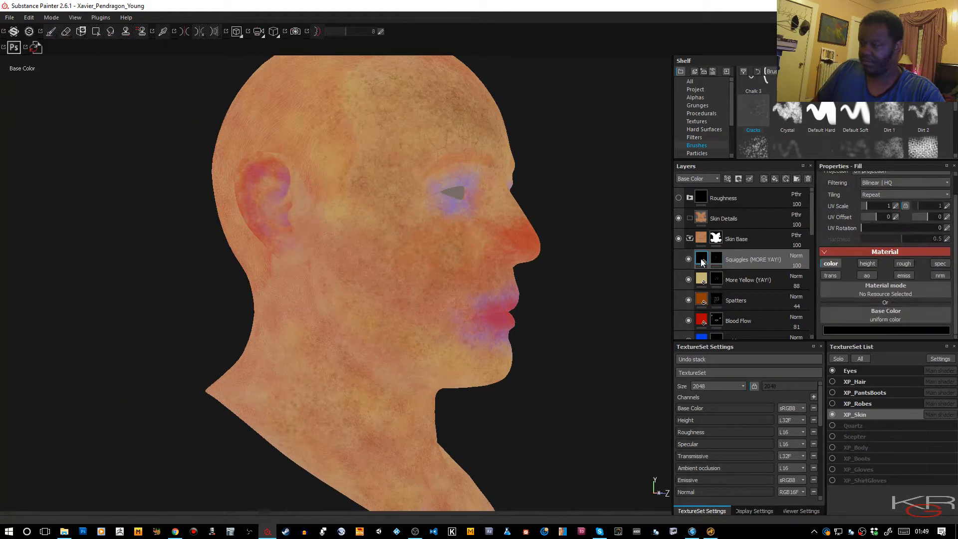
click(844, 331)
mouse_move(843, 321)
mouse_down()
mouse_move(845, 306)
mouse_move(798, 331)
mouse_move(773, 310)
mouse_up()
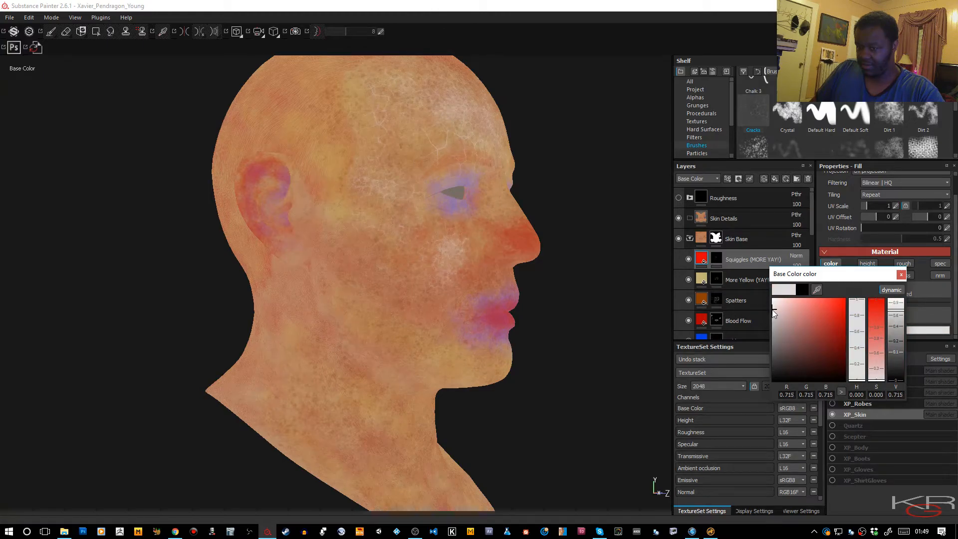
click(901, 275)
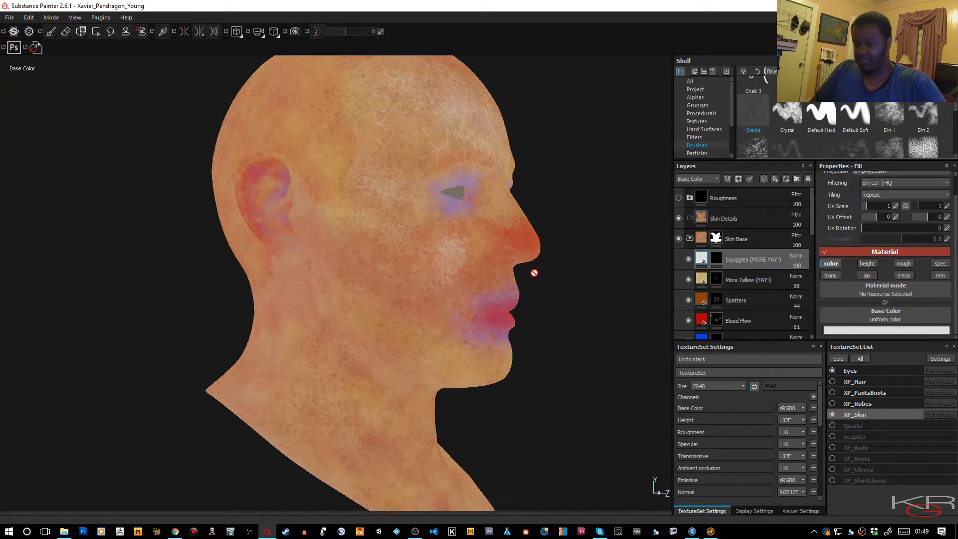
- Paint cracks on the Squiggles mask over the right temple and cheek and across the left side of the head
click(715, 260)
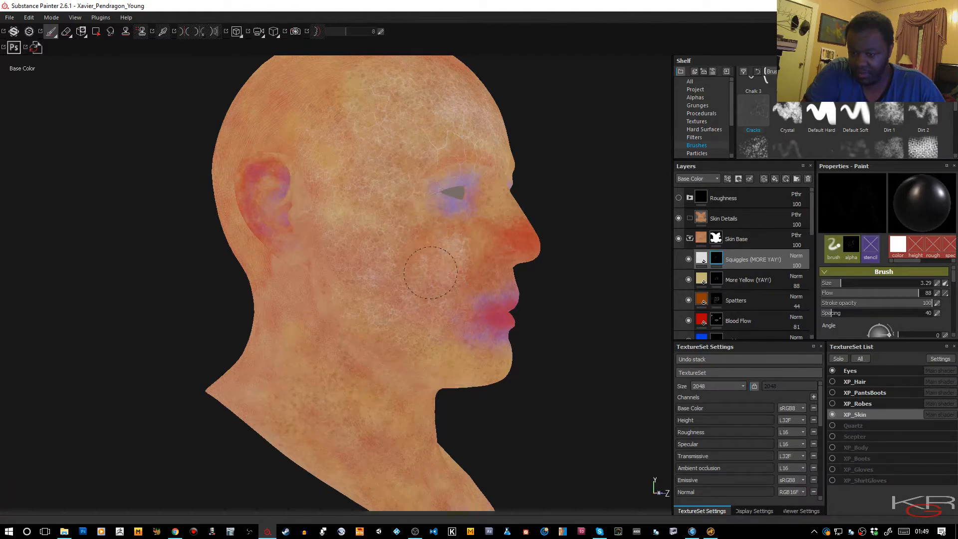
alt+right_drag(439, 278, 440, 261)
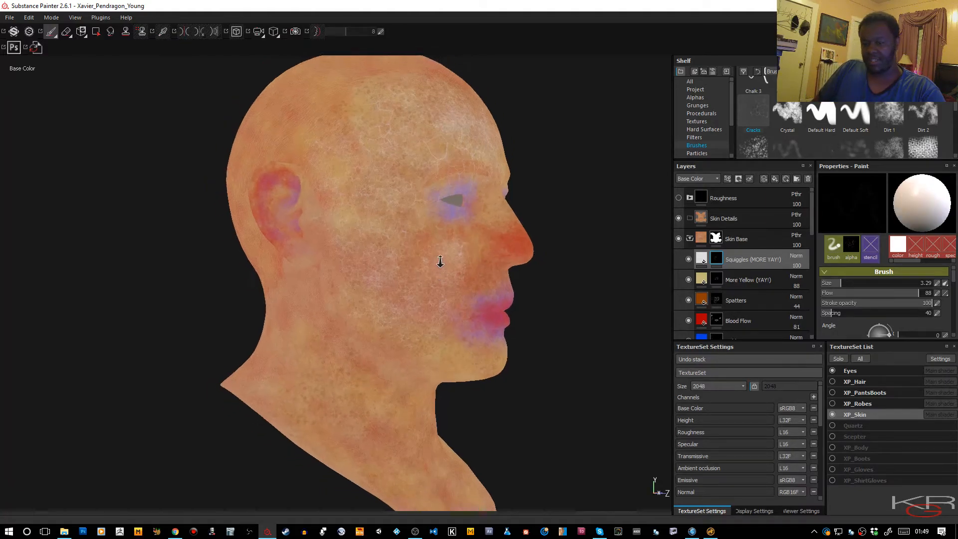
alt+drag(440, 262, 242, 282)
mouse_move(241, 282)
alt+middle_down()
mouse_move(451, 238)
mouse_move(319, 273)
alt+middle_up()
alt+drag(492, 254, 466, 248)
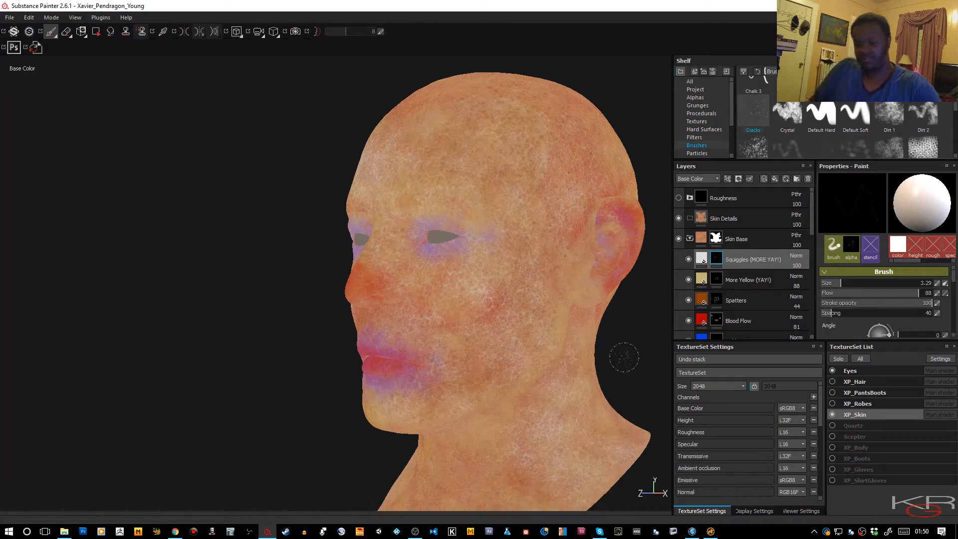
- Continue painting the Squiggles mask with cracks over both sides of the neck and its base
alt+middle_drag(616, 357, 563, 244)
alt+drag(564, 245, 524, 320)
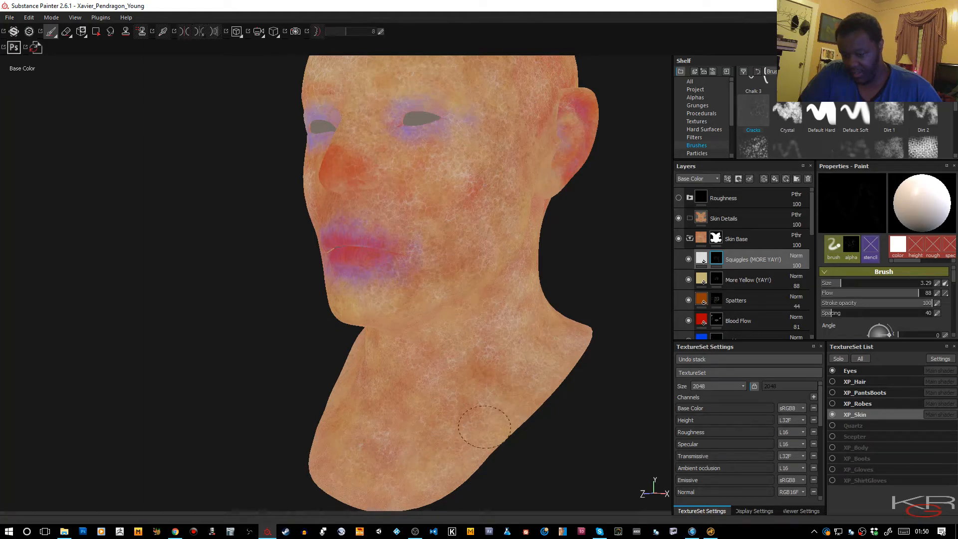
alt+drag(408, 322, 526, 336)
alt+middle_drag(526, 336, 623, 286)
alt+drag(385, 330, 407, 331)
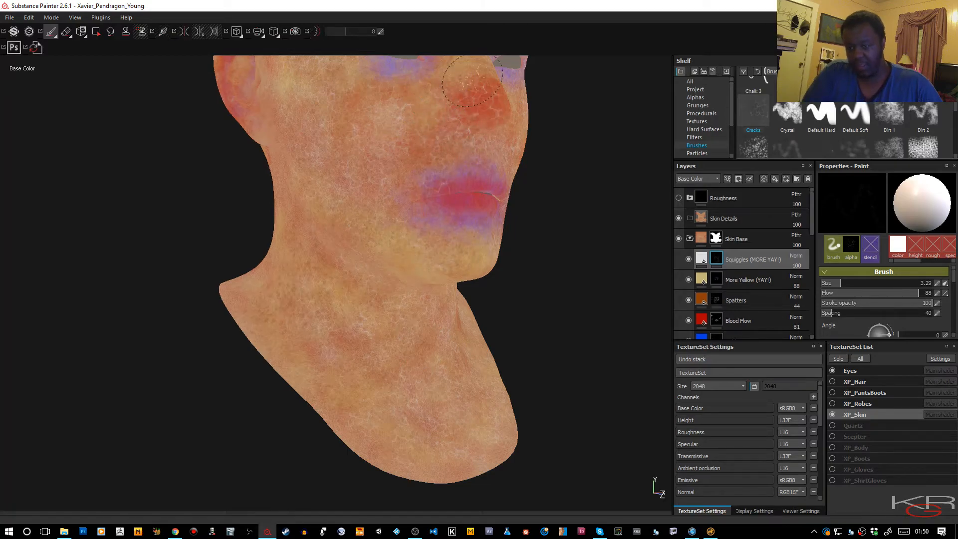
- Extend the cracks on the Squiggles mask over the nose, chin, underside of the jaw and top of the scalp
alt+drag(471, 92, 427, 79)
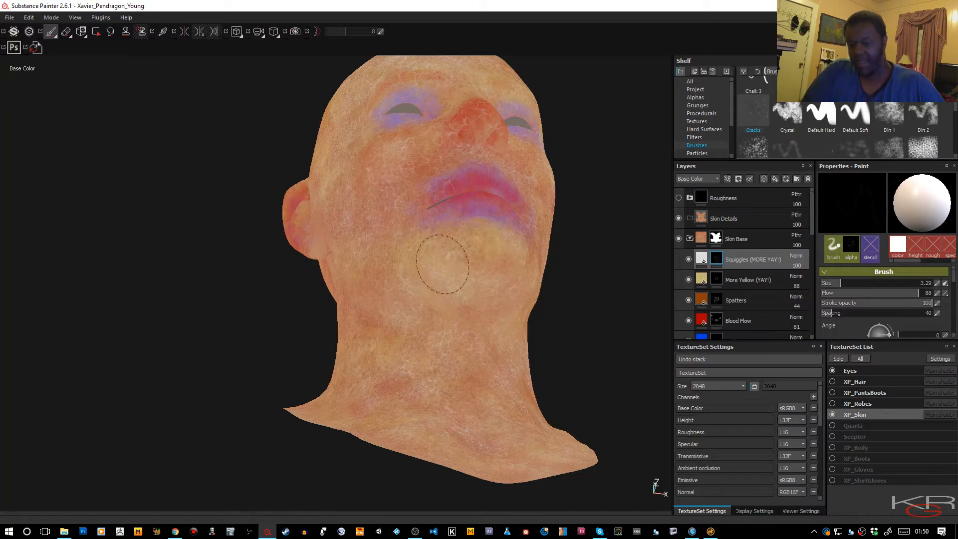
mouse_move(466, 288)
alt+mouse_down()
mouse_move(456, 271)
mouse_move(377, 312)
mouse_move(389, 307)
mouse_move(419, 242)
mouse_move(385, 304)
mouse_move(320, 299)
mouse_move(402, 324)
mouse_move(407, 220)
mouse_move(398, 288)
alt+mouse_up()
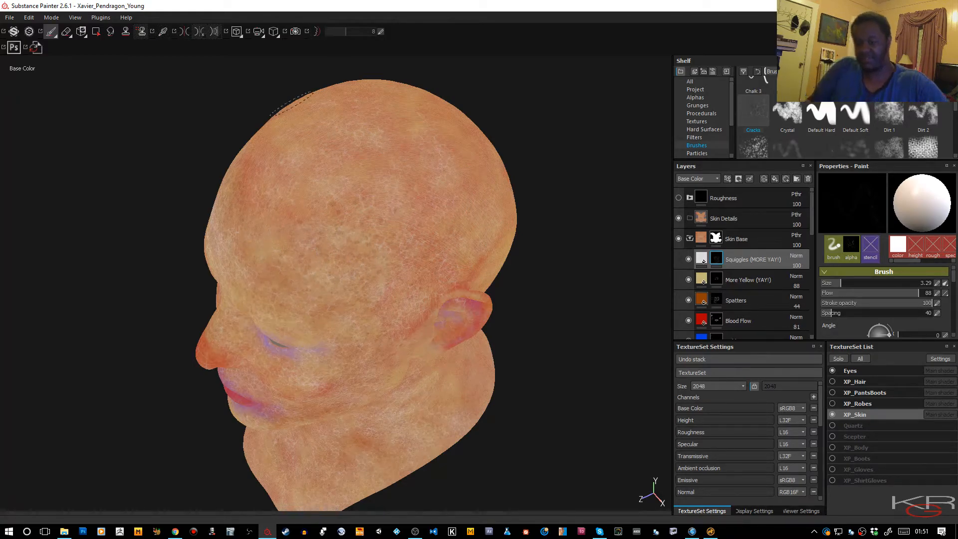
alt+drag(295, 108, 313, 254)
alt+middle_drag(313, 254, 335, 236)
alt+drag(335, 235, 338, 258)
alt+middle_drag(338, 259, 331, 147)
alt+drag(332, 249, 424, 261)
alt+middle_drag(260, 249, 401, 248)
alt+drag(300, 235, 349, 232)
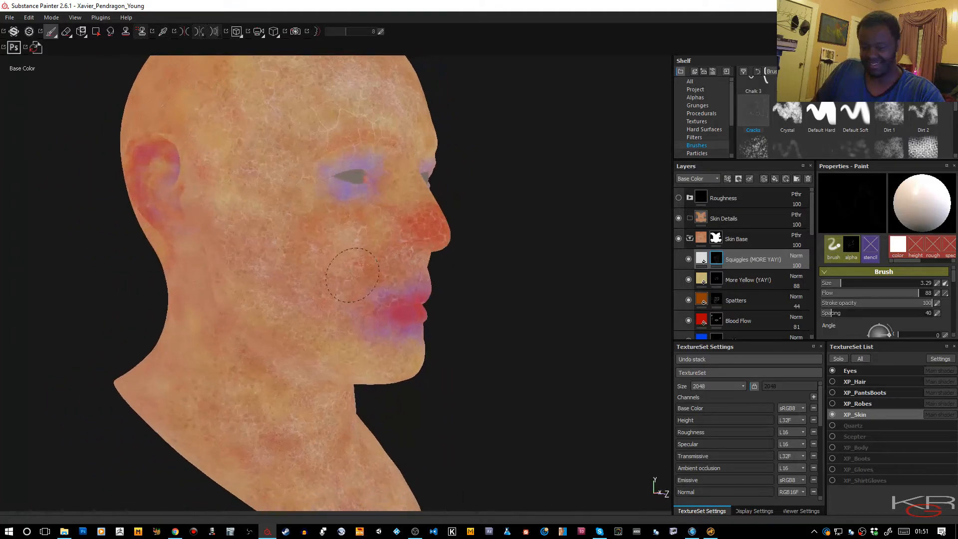
- Cover the right side and back of the head with cracks on the Squiggles mask
alt+middle_drag(225, 210, 263, 278)
mouse_move(262, 278)
alt+mouse_down()
mouse_move(288, 244)
mouse_move(312, 244)
alt+mouse_up()
alt+drag(218, 248, 238, 248)
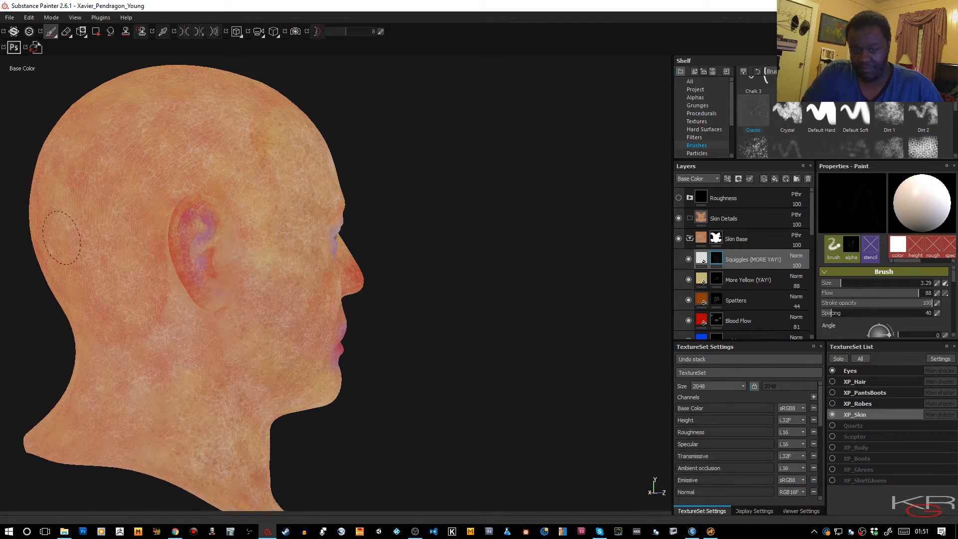
alt+drag(211, 197, 81, 171)
alt+drag(329, 180, 225, 178)
- Fill in the crown and upper forehead with cracks on the Squiggles mask
mouse_move(383, 195)
alt+right_down()
mouse_move(404, 204)
mouse_move(412, 223)
mouse_move(441, 169)
alt+right_up()
mouse_move(440, 170)
alt+mouse_down()
mouse_move(447, 202)
mouse_move(329, 338)
alt+mouse_up()
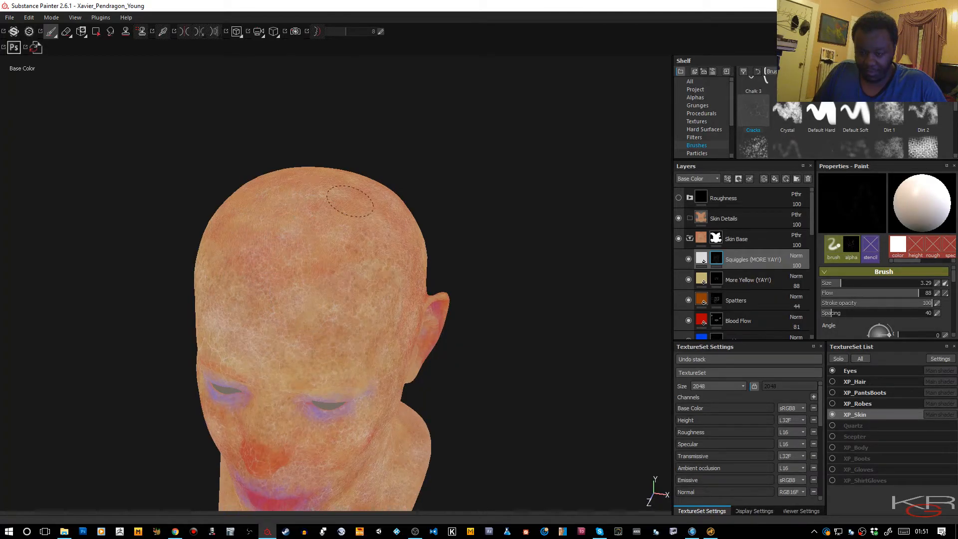
alt+drag(321, 229, 382, 228)
alt+middle_drag(252, 393, 371, 203)
alt+drag(315, 273, 348, 274)
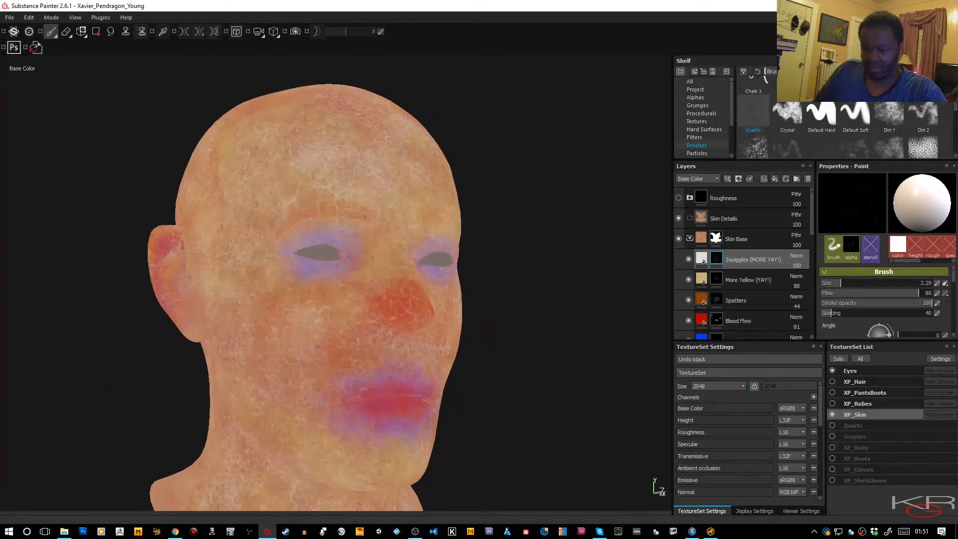
- Recolor the Squiggles layer pale blue (R 0.404, G 0.574, B 0.882) and lower its opacity to 59
alt+middle_drag(348, 274, 374, 223)
click(797, 265)
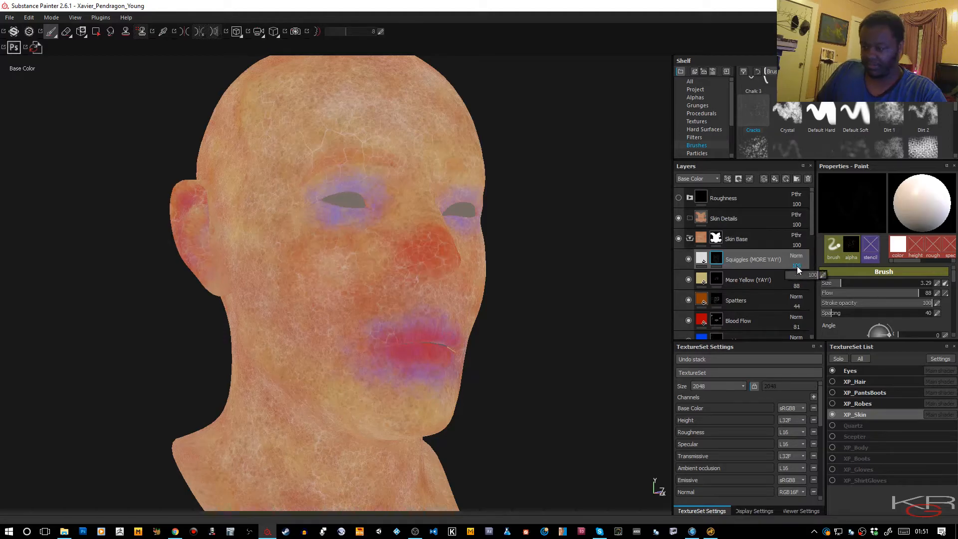
click(704, 258)
click(853, 329)
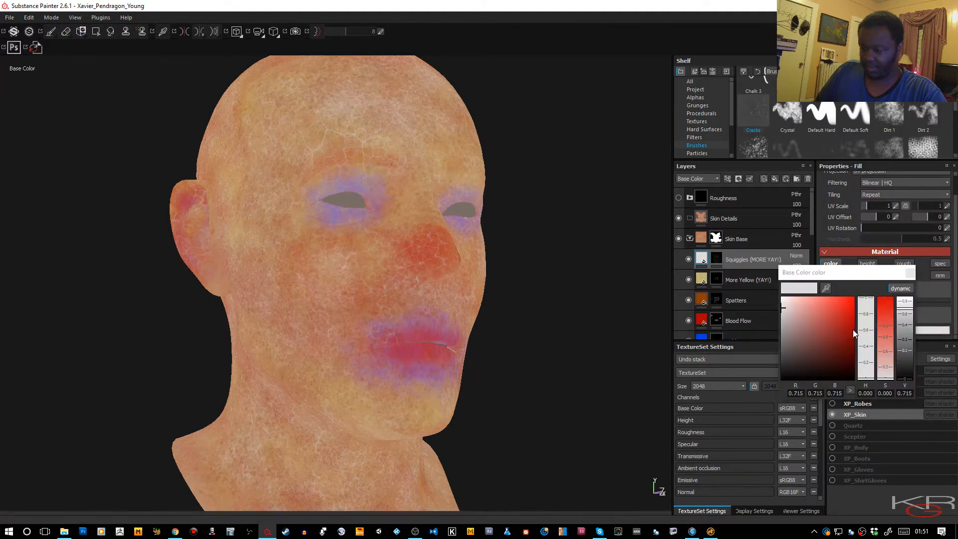
drag(872, 333, 802, 301)
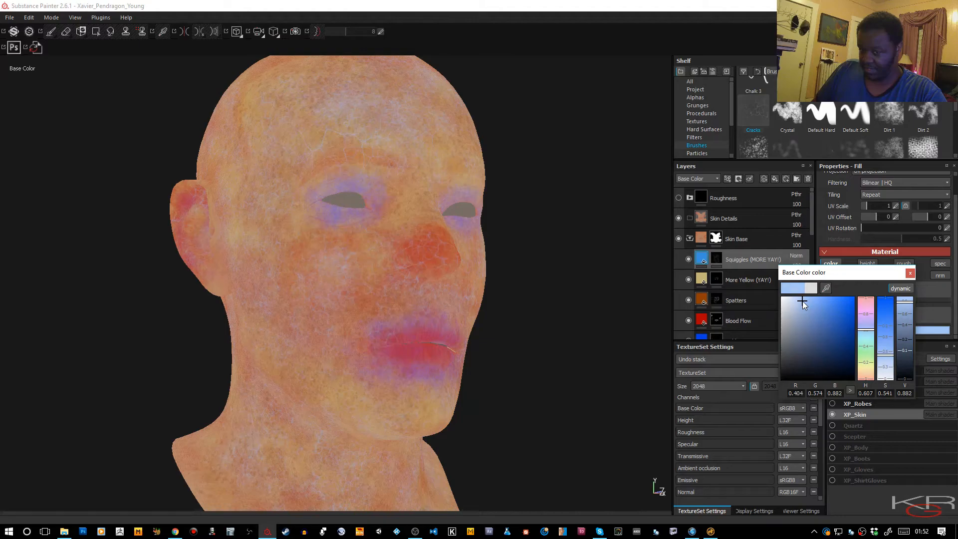
click(910, 272)
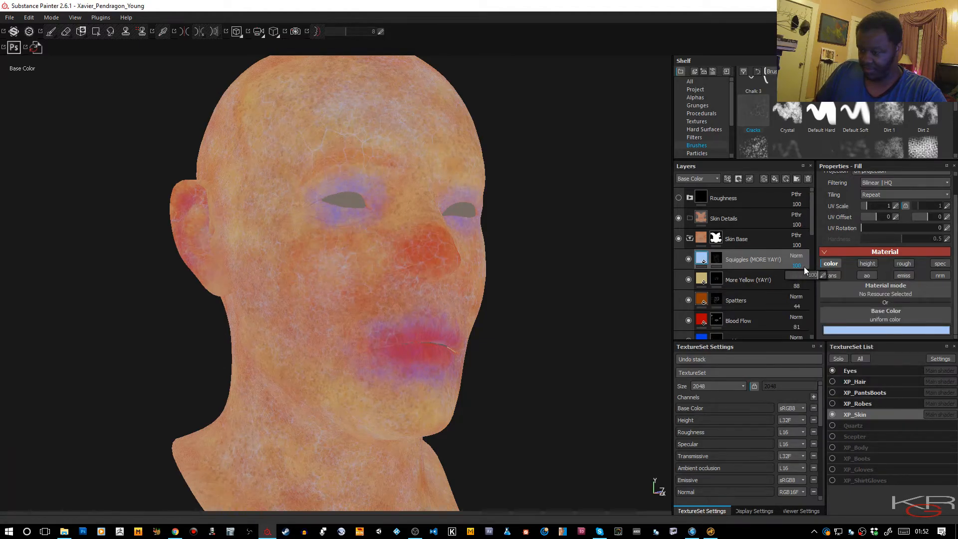
click(807, 277)
alt+right_drag(491, 272, 494, 242)
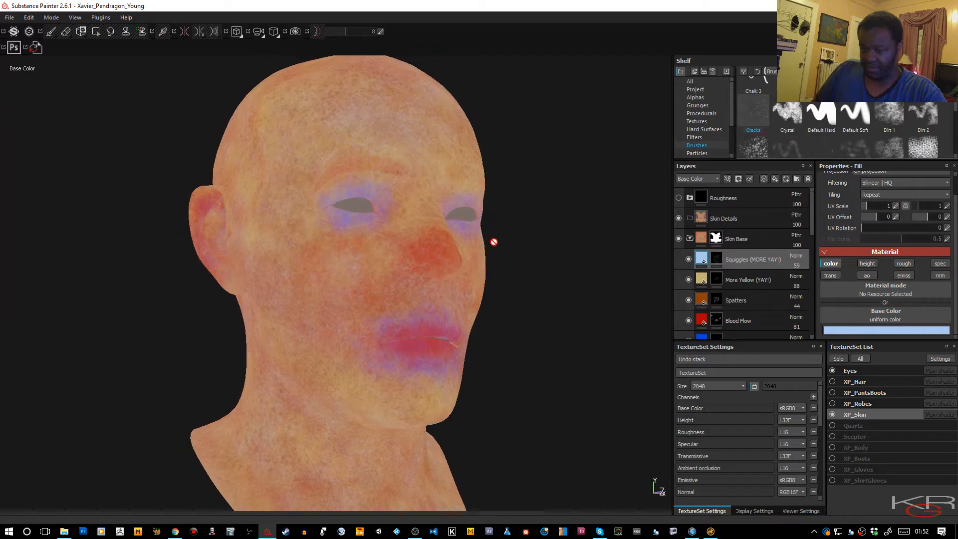
- Select the Spatters layer's mask and choose the Dirt 1 brush at size 3.49
click(717, 299)
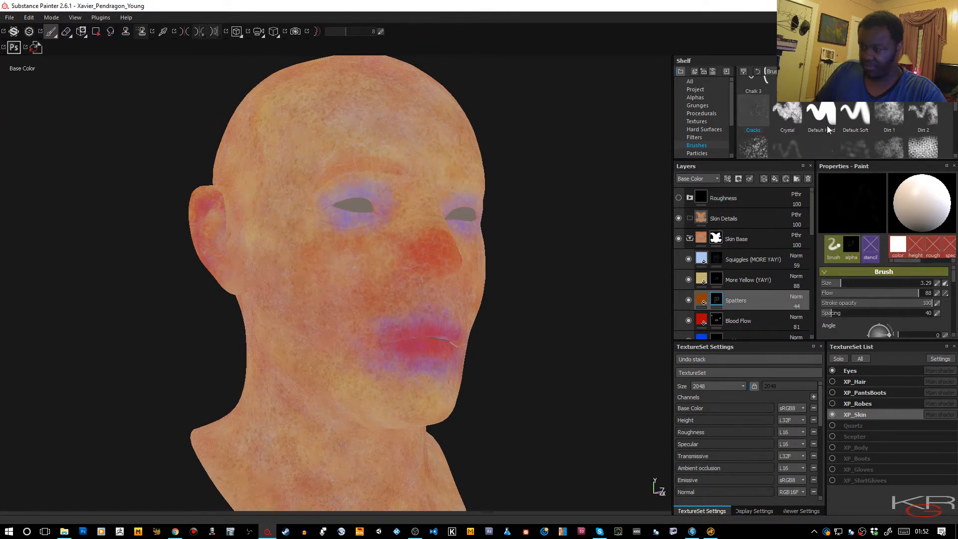
click(889, 115)
alt+middle_drag(439, 368, 443, 246)
mouse_move(443, 246)
alt+mouse_down()
mouse_move(428, 252)
mouse_move(433, 260)
alt+mouse_up()
mouse_move(432, 259)
ctrl+right_down()
mouse_move(422, 254)
mouse_move(422, 263)
ctrl+right_up()
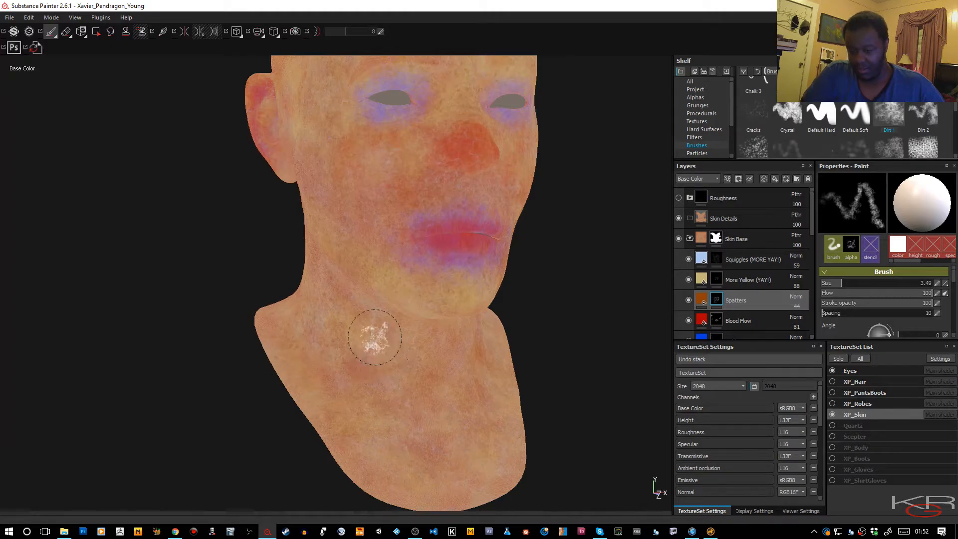
- Switch to the Dirt 3 brush, set its size to 2.6 and spacing to 108, and paint spatters over the neck
click(760, 152)
mouse_move(404, 358)
ctrl+right_down()
mouse_move(400, 349)
mouse_move(359, 364)
ctrl+right_up()
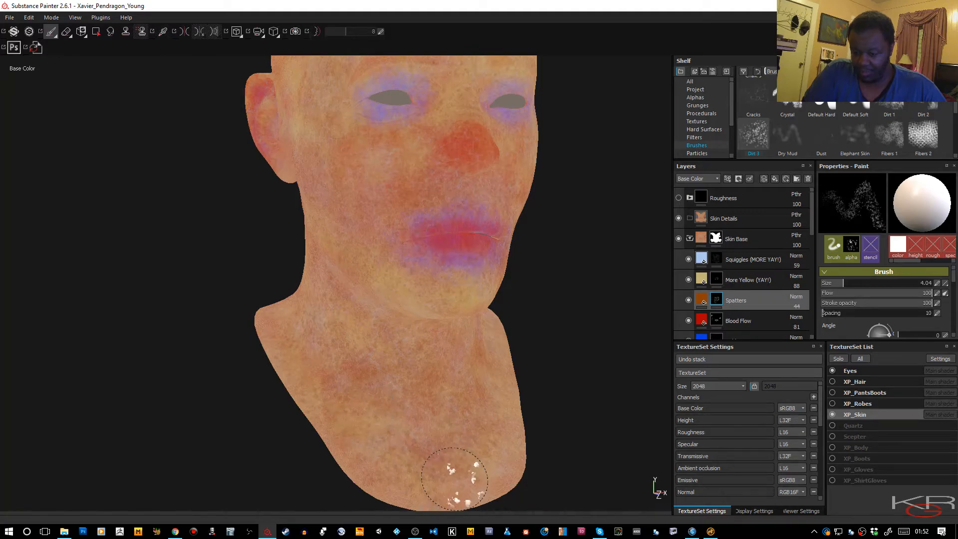
ctrl+right_drag(394, 362, 387, 363)
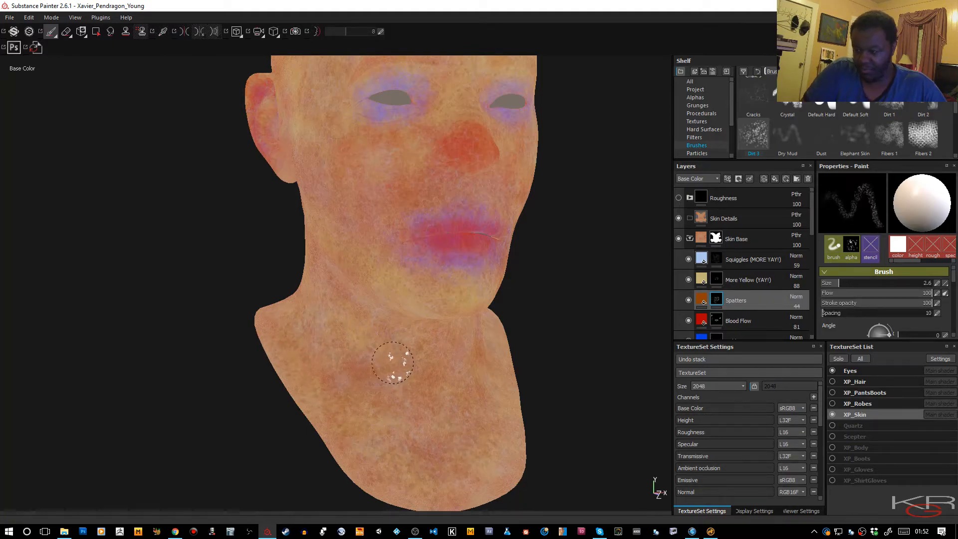
click(848, 313)
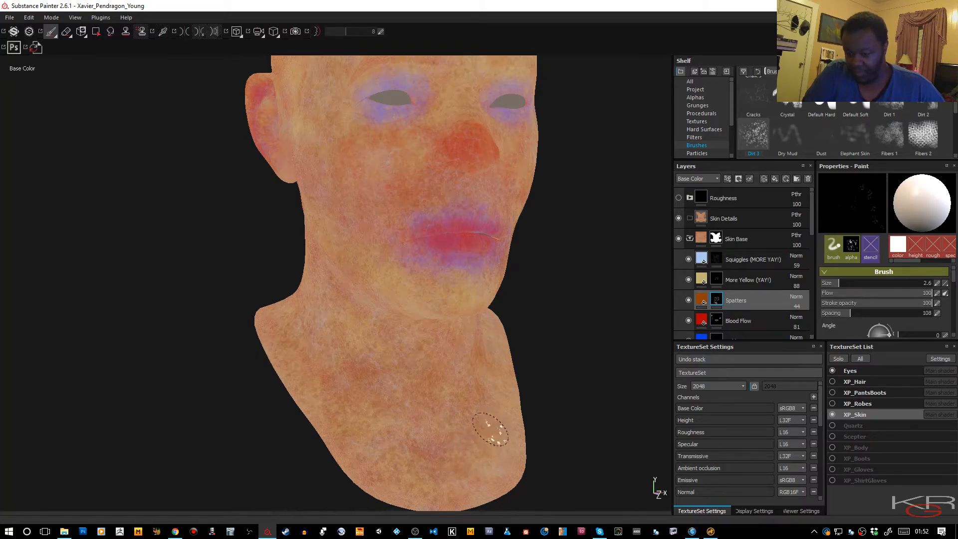
- Paint spatters on the left side of the head and neck, enlarging the brush to 4.88, and raise the Spatters opacity to 67
mouse_move(417, 250)
alt+mouse_down()
mouse_move(428, 154)
mouse_move(308, 169)
mouse_move(386, 237)
mouse_move(389, 259)
mouse_move(380, 238)
alt+mouse_up()
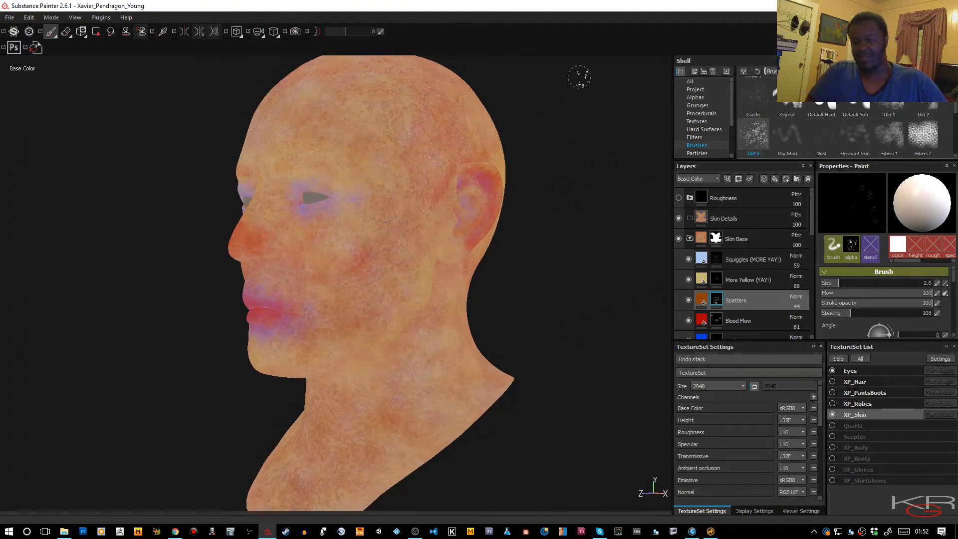
ctrl+right_drag(426, 132, 426, 136)
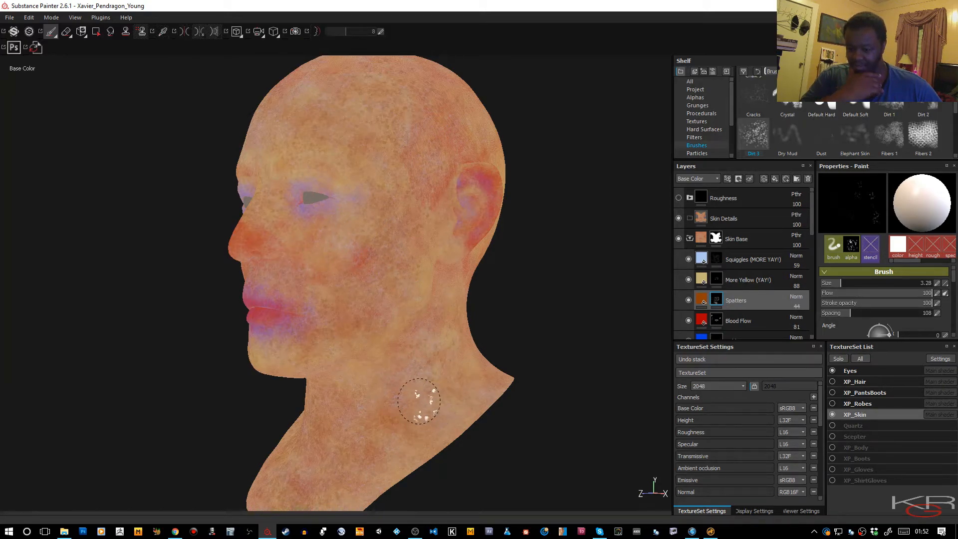
mouse_move(424, 399)
ctrl+right_down()
mouse_move(450, 389)
mouse_move(451, 377)
ctrl+right_up()
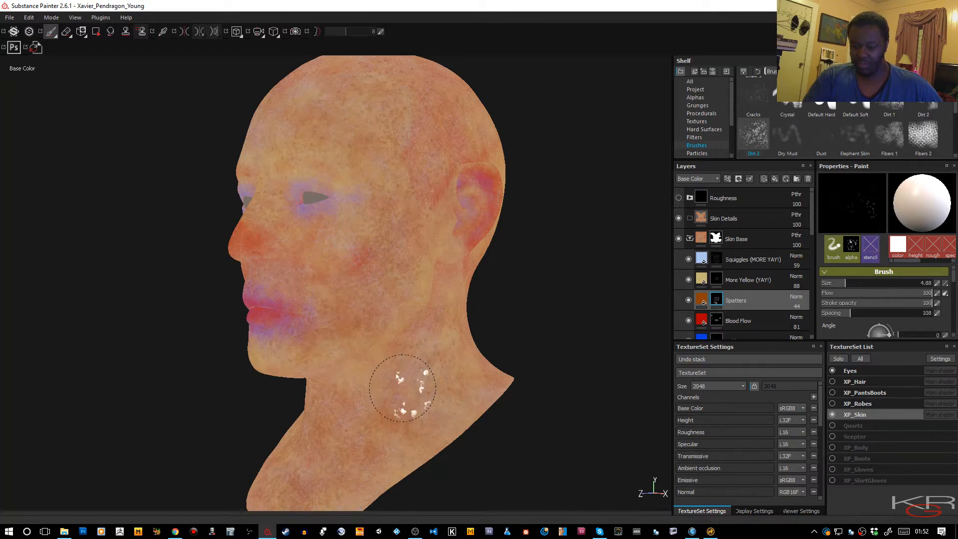
click(796, 306)
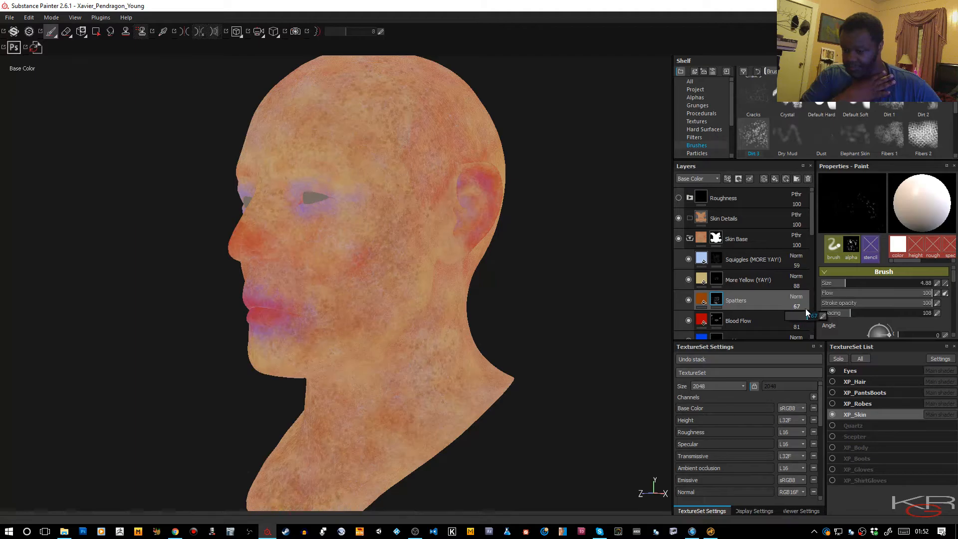
- Reduce the brush size to 3.28 and paint more spatters over the head, face and neck on the Spatters mask
click(714, 300)
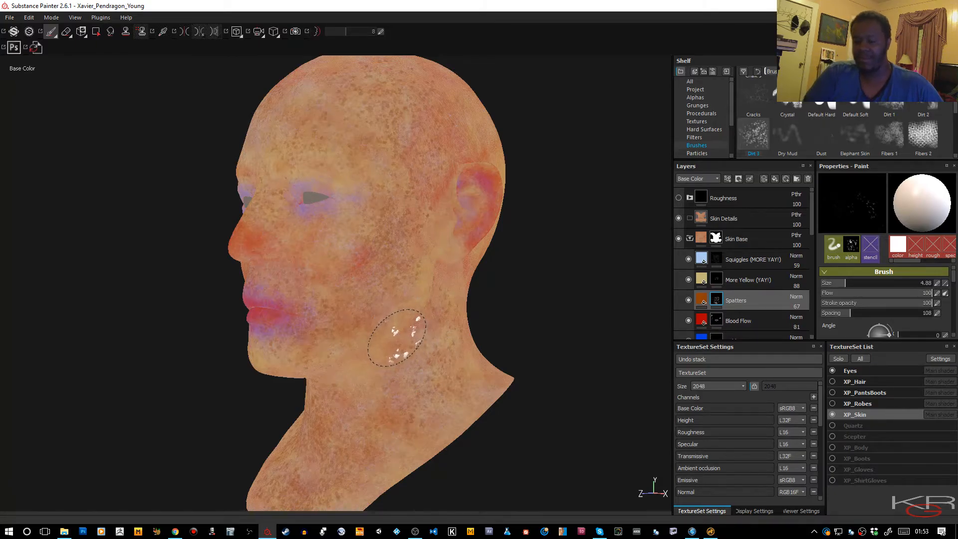
key(bracketleft)
key(bracketleft)
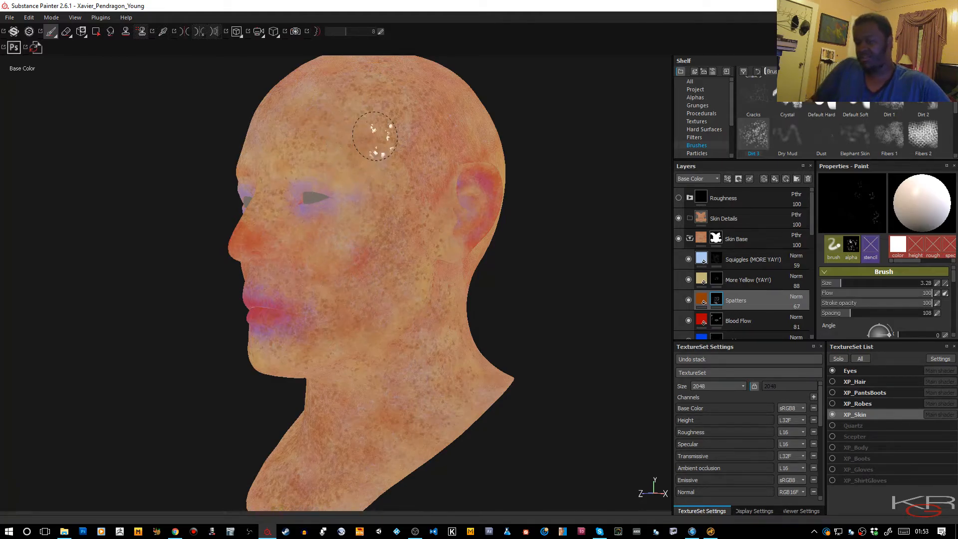
alt+drag(402, 285, 651, 210)
alt+drag(406, 268, 483, 217)
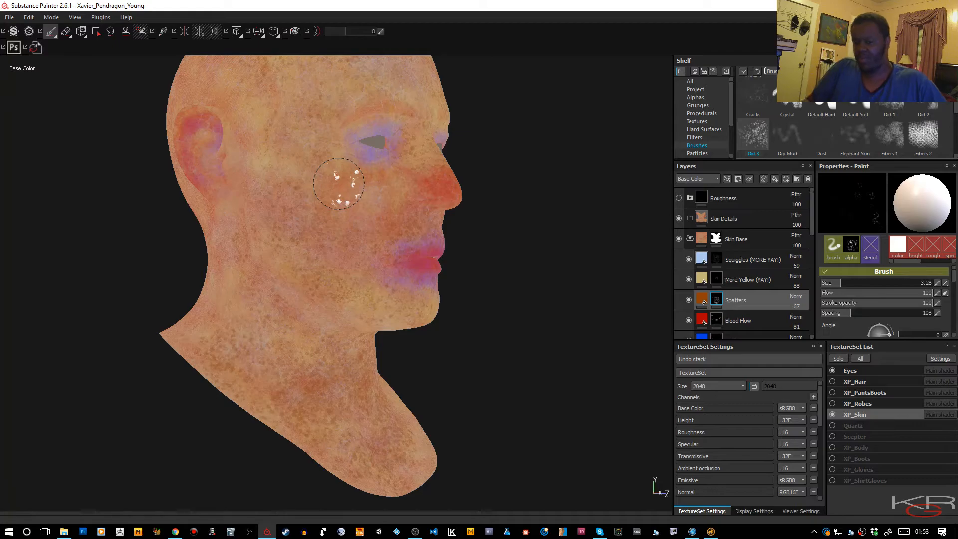
mouse_move(339, 183)
alt+mouse_down()
mouse_move(364, 268)
mouse_move(332, 208)
mouse_move(274, 208)
mouse_move(251, 281)
mouse_move(302, 248)
mouse_move(278, 298)
mouse_move(347, 298)
alt+mouse_up()
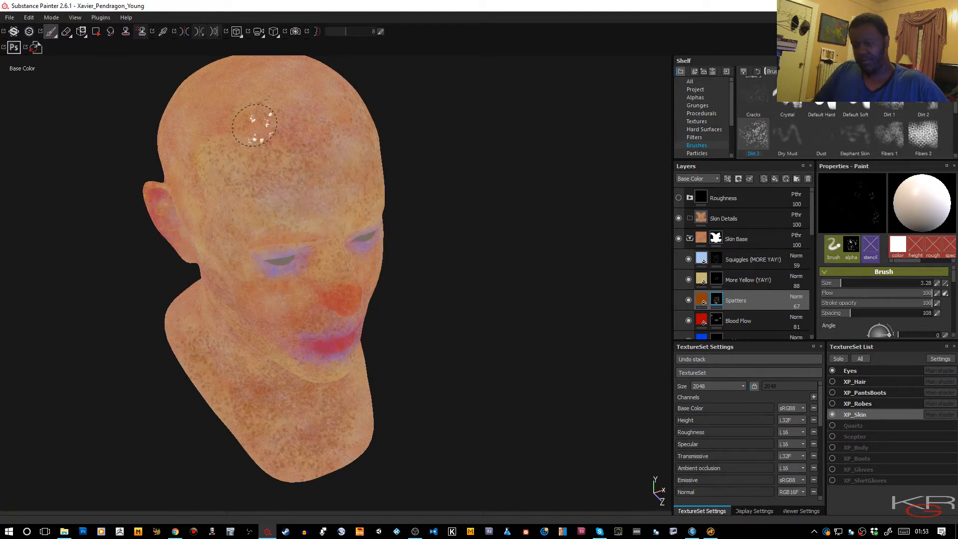
mouse_move(359, 262)
alt+mouse_down()
mouse_move(327, 203)
mouse_move(227, 154)
mouse_move(192, 165)
mouse_move(209, 165)
alt+mouse_up()
- Display the full material under rotated lighting, then raise the opacity of Skin Mottling (Red) to 64 and Squiggles to 77
key(m)
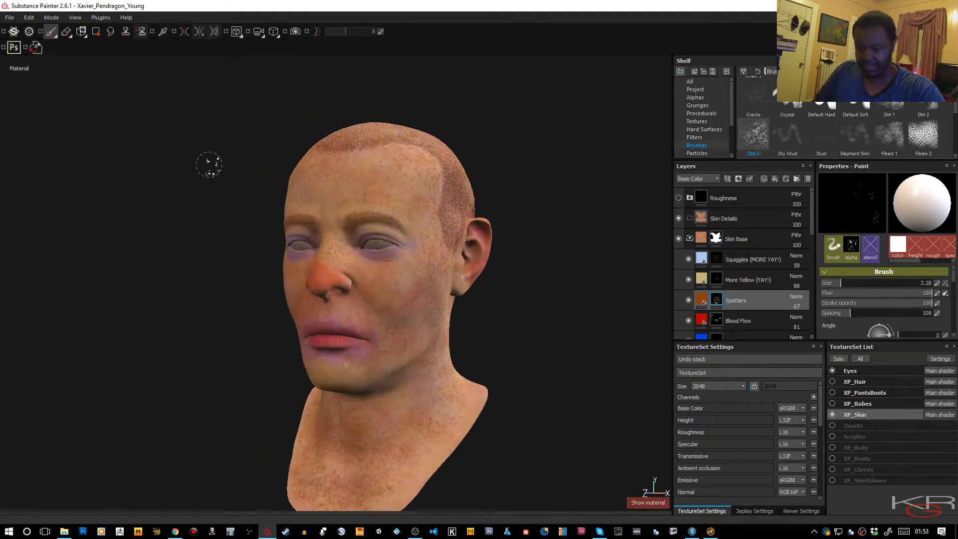
shift+right_drag(254, 297, 227, 299)
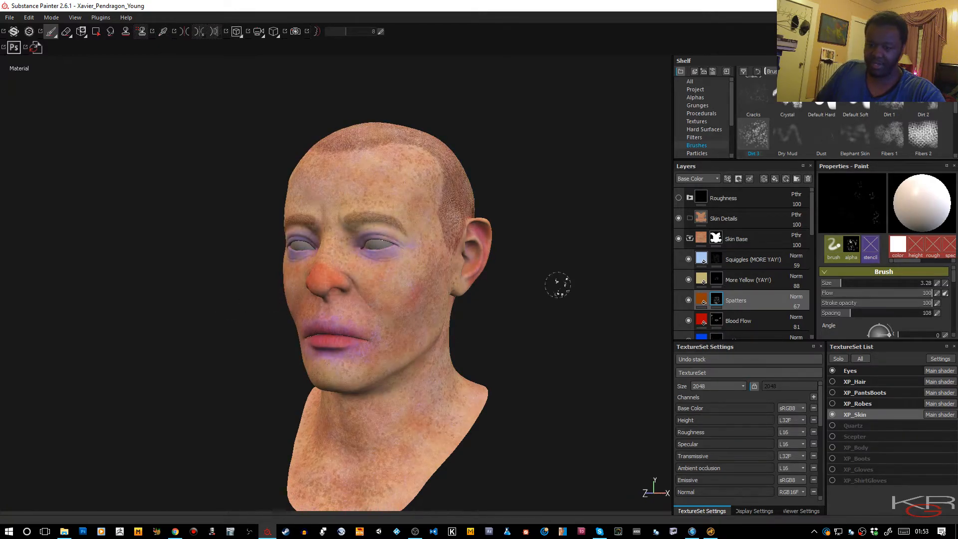
scroll(792, 293, down, 2)
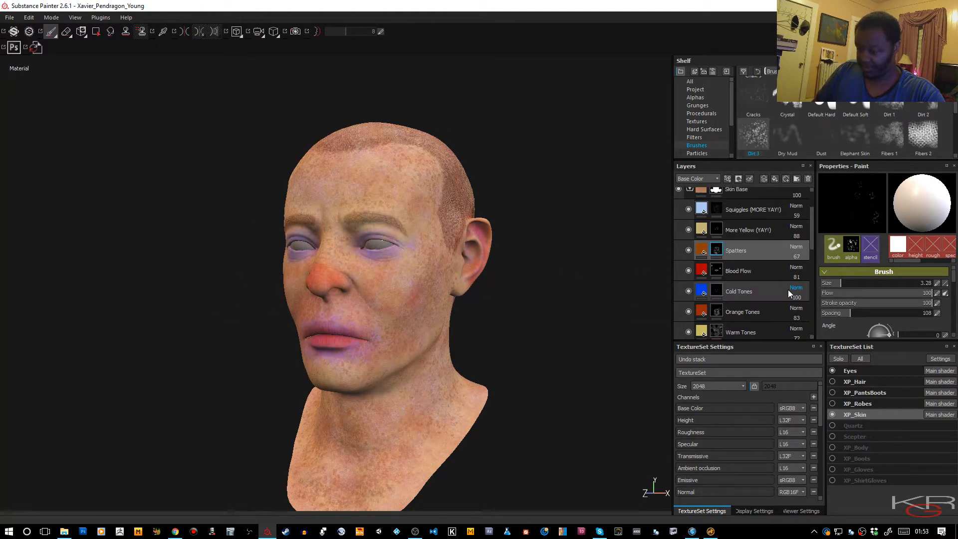
scroll(795, 287, down, 2)
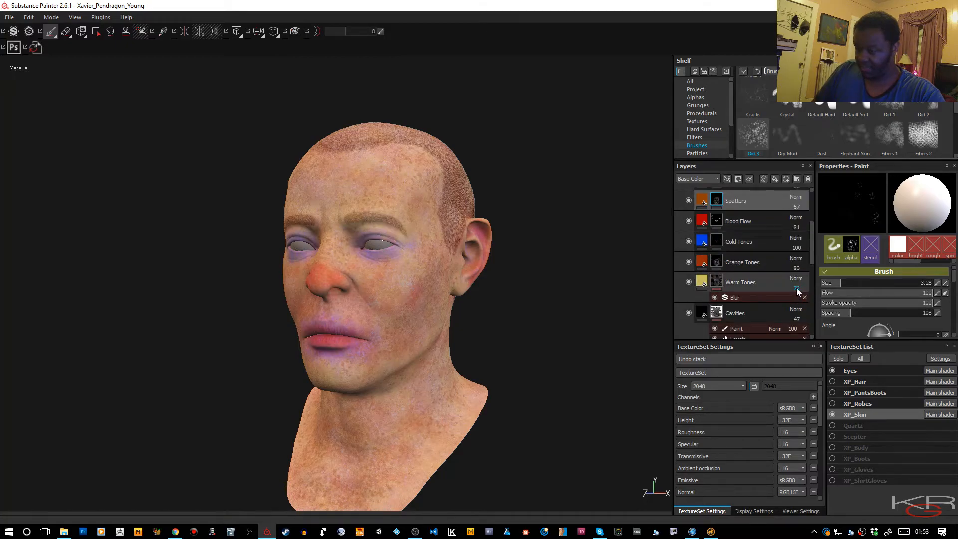
scroll(797, 300, down, 2)
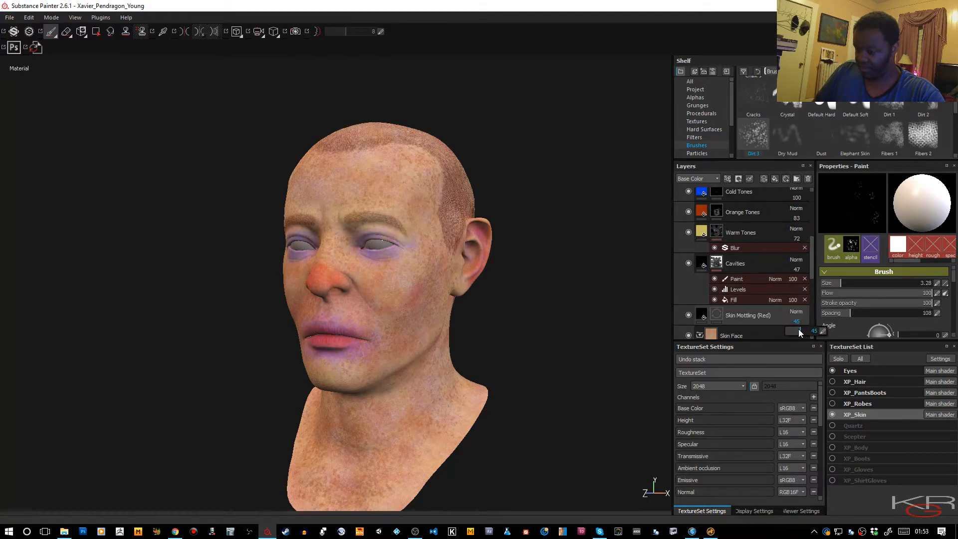
drag(805, 330, 805, 331)
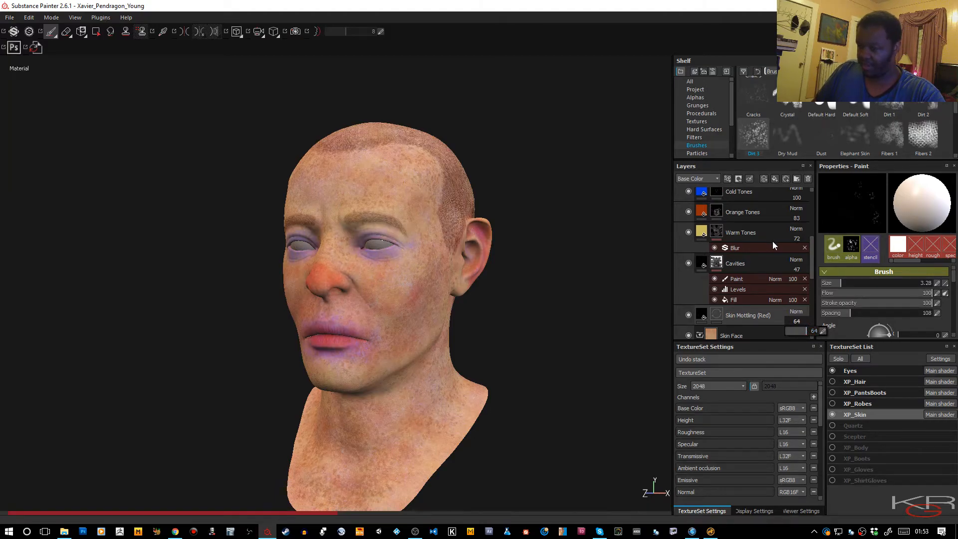
mouse_move(811, 250)
mouse_down()
mouse_move(815, 220)
mouse_move(808, 226)
mouse_up()
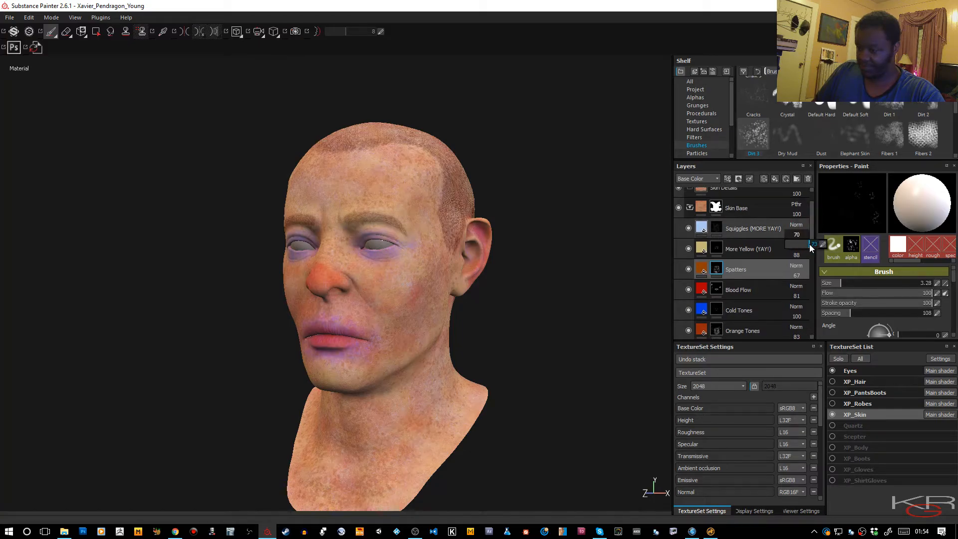
- Turn the head to the front and show a split 3D/2D view with the skin's UV layout framed
alt+drag(445, 274, 518, 287)
click(238, 32)
click(250, 47)
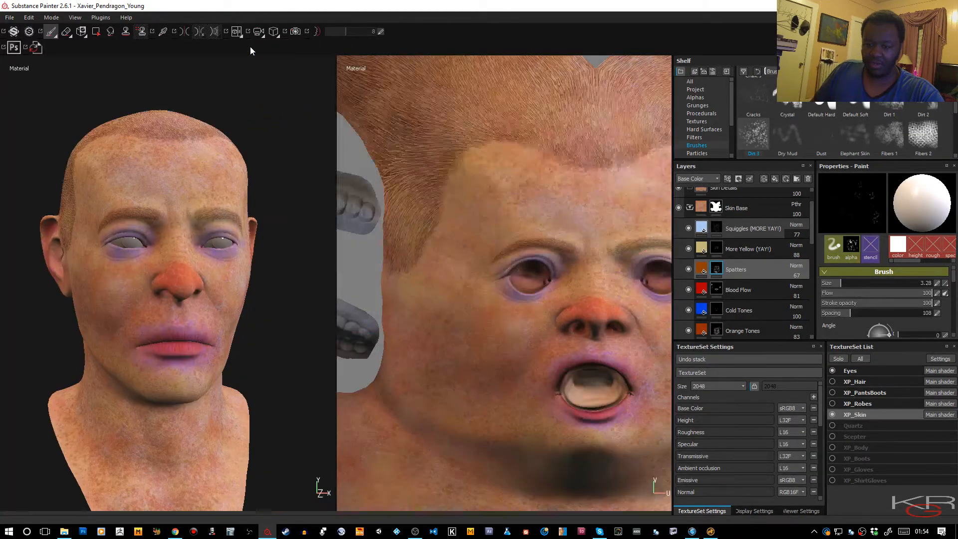
scroll(557, 275, down, 3)
scroll(558, 275, down, 1)
alt+middle_drag(535, 233, 516, 243)
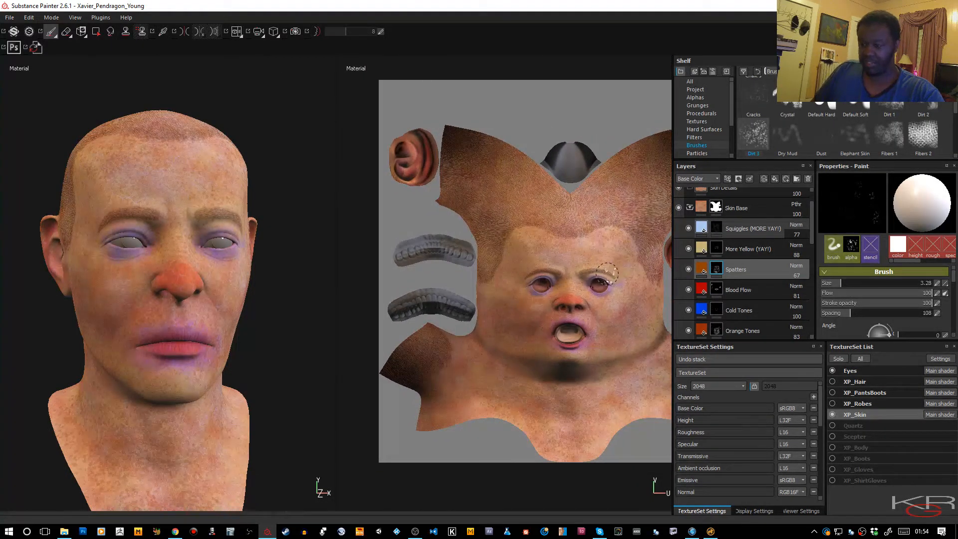
- Rename the Roughness folder to "Tertiary Details"
scroll(751, 261, up, 1)
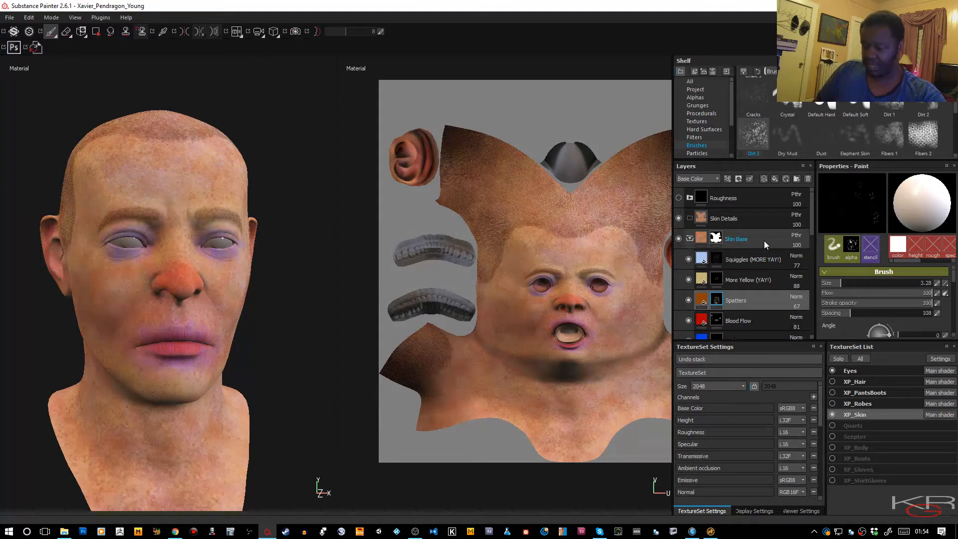
double_click(724, 198)
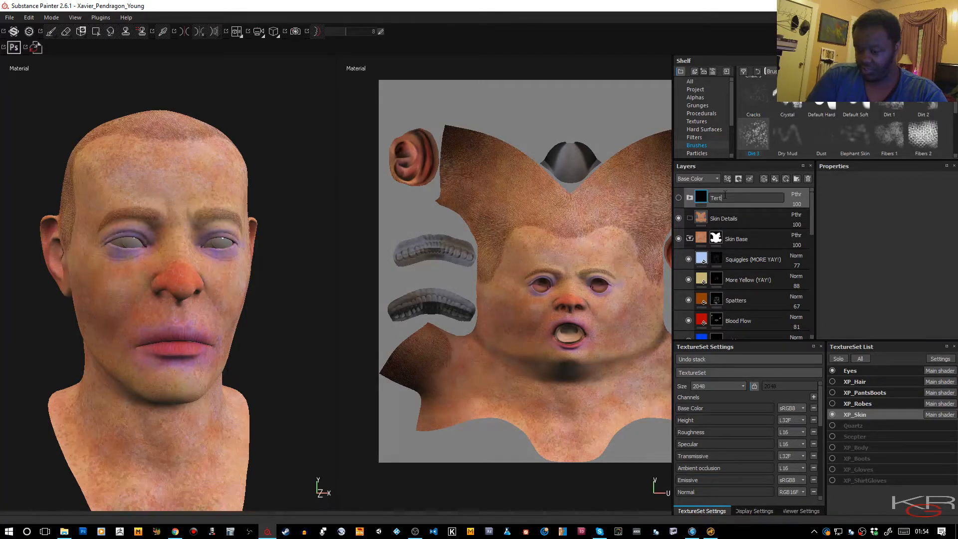
text(Tertiary Detai)
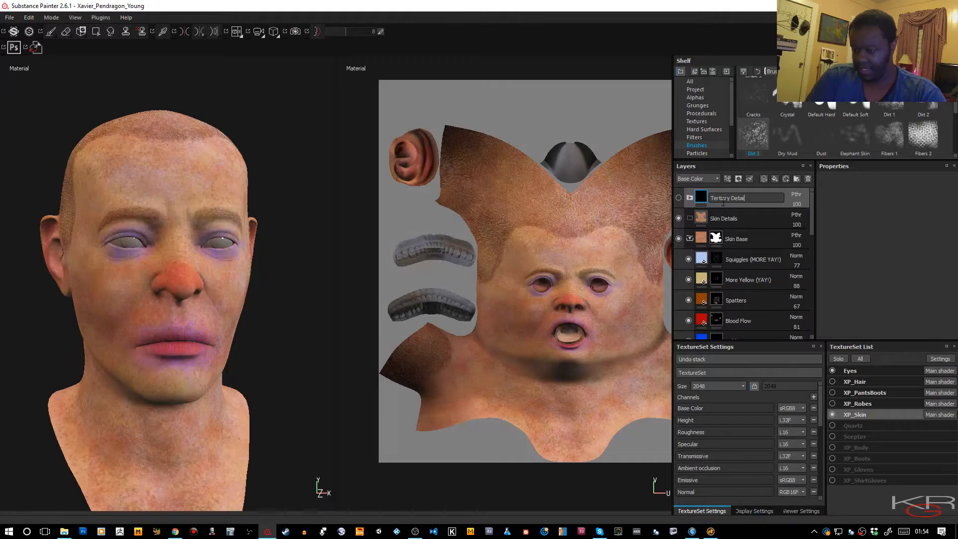
text(ls)
key(Return)
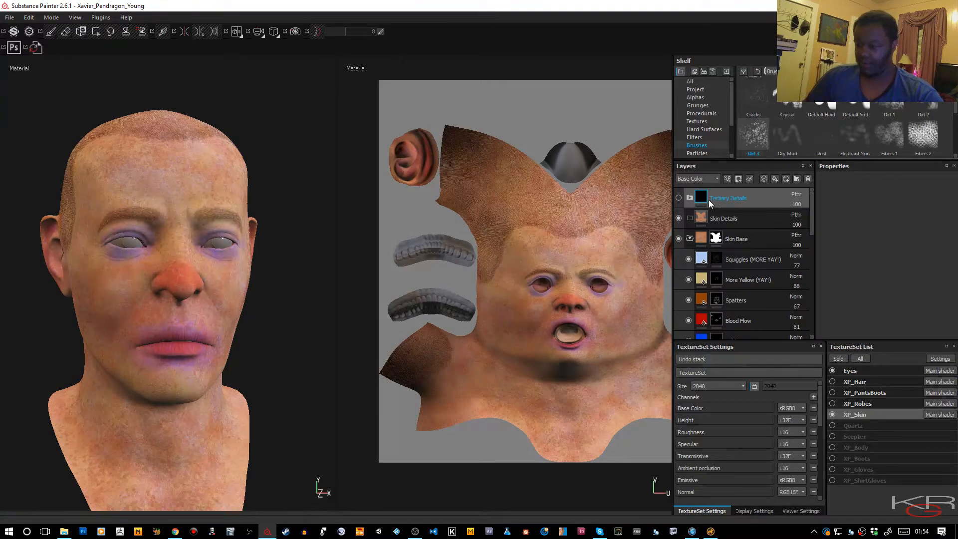
- Make the Tertiary Details folder visible, expand it, and hide its Roughness Base and BG layers
click(679, 198)
click(690, 198)
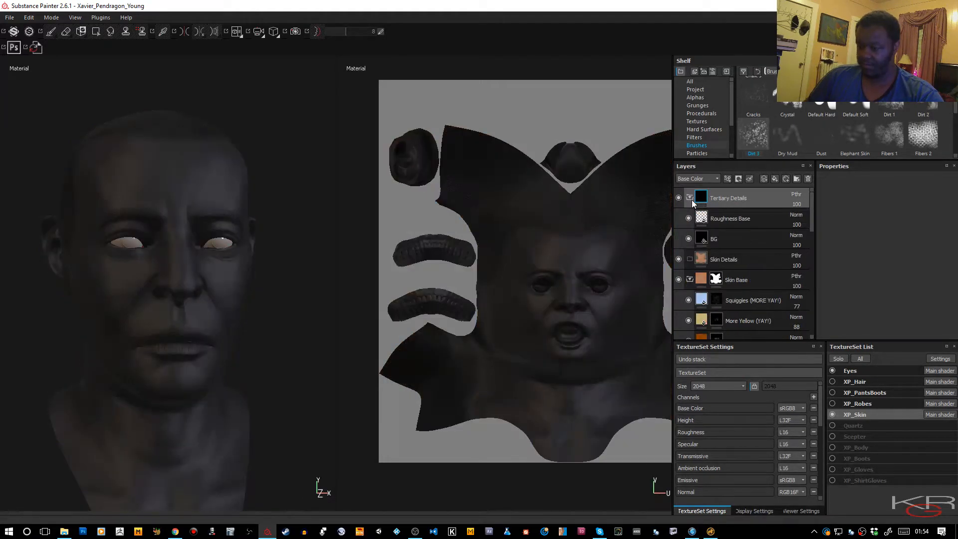
click(688, 218)
click(689, 238)
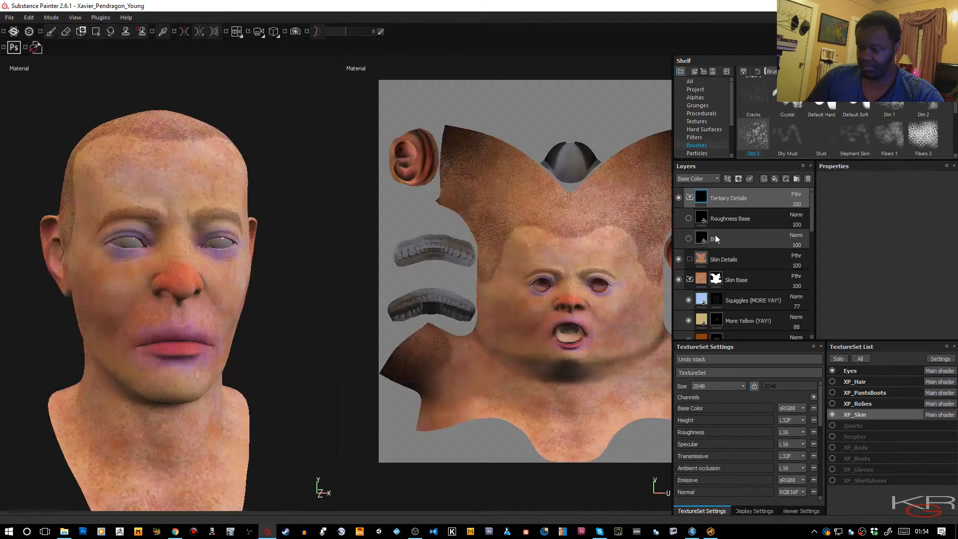
- Add a folder above the BG layer in Tertiary Details and name it "Tongue"
click(749, 245)
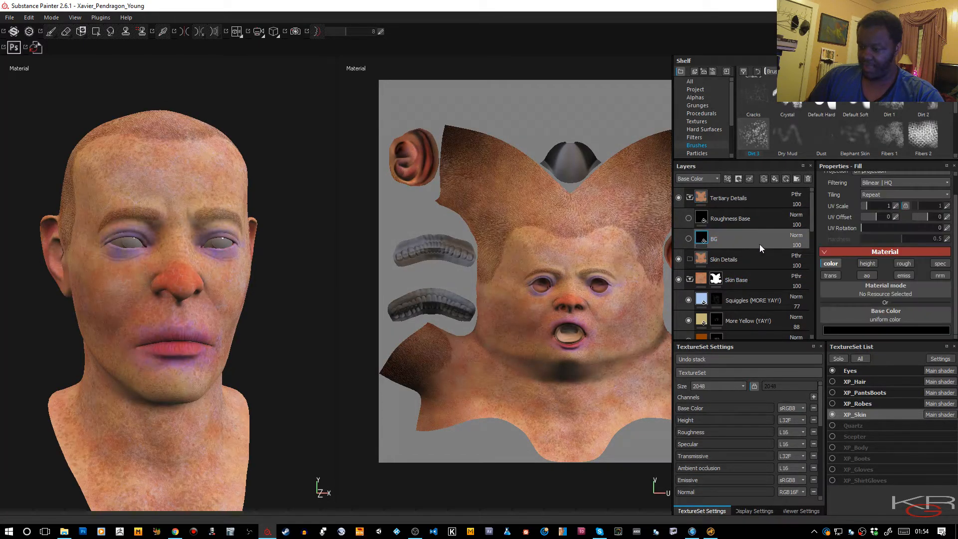
click(797, 178)
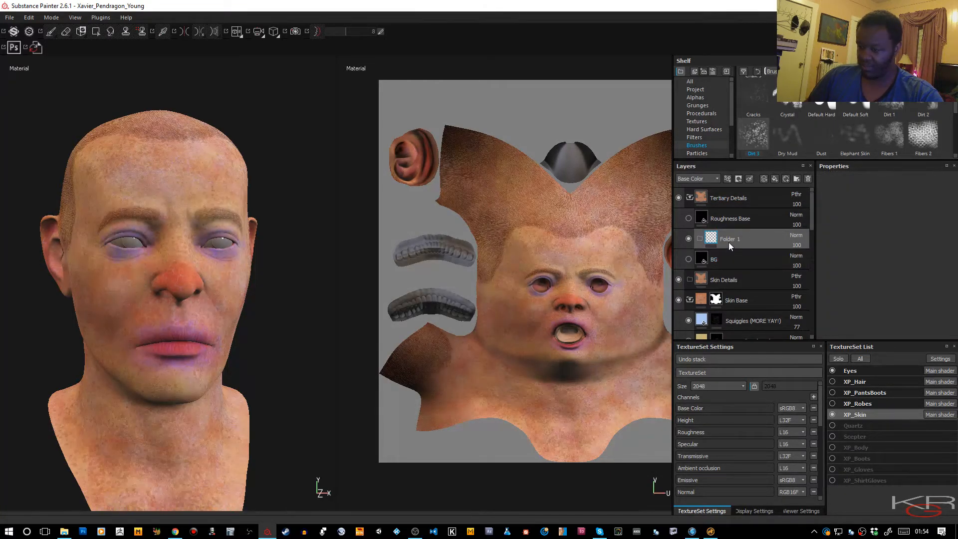
double_click(729, 240)
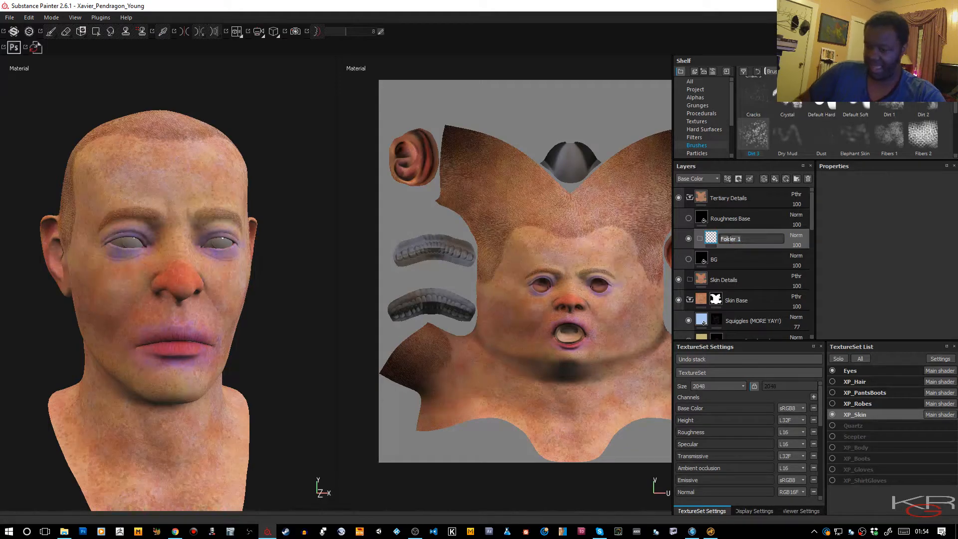
text(TOu)
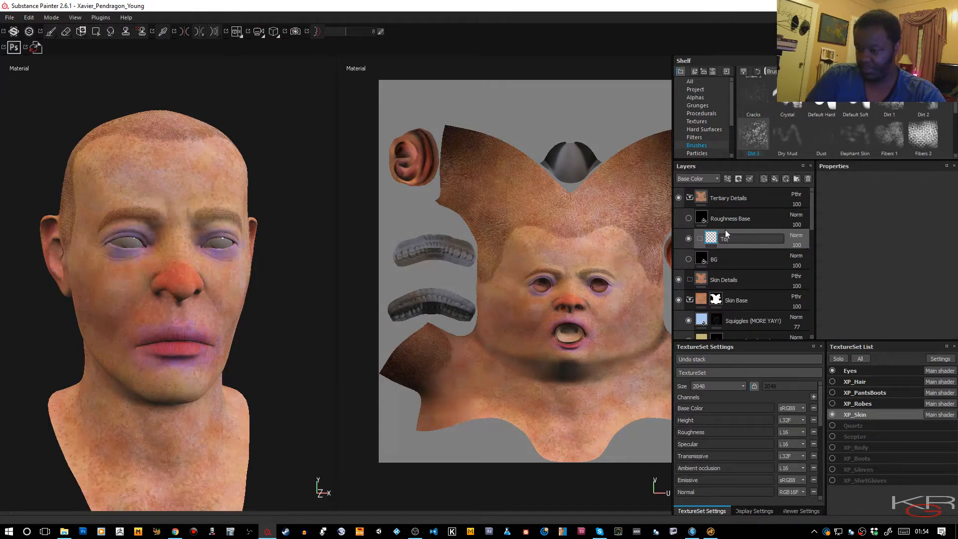
text(gue)
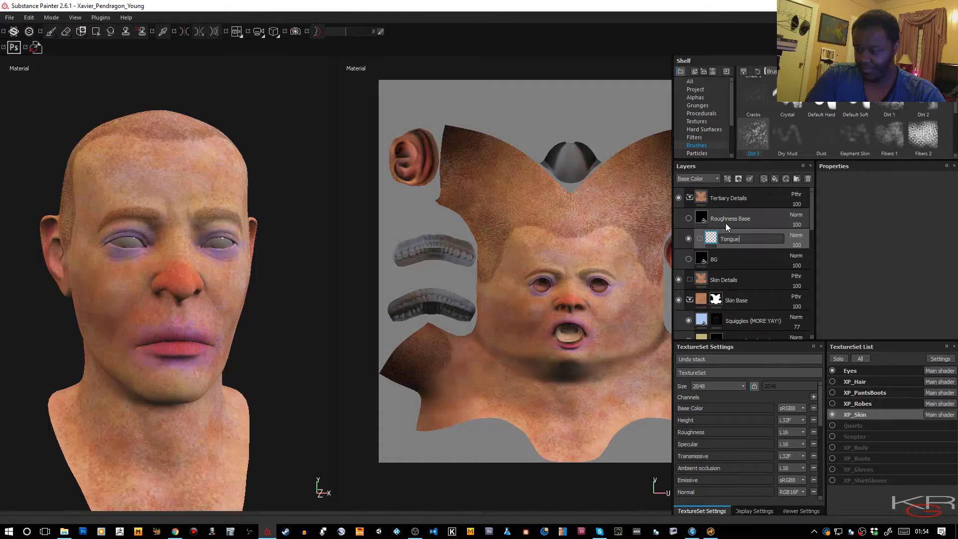
key(Return)
- Set the Tongue folder's blending to Passthrough and limit it to the tongue's UV shell with a black mask and Polygon Fill
right_click(750, 244)
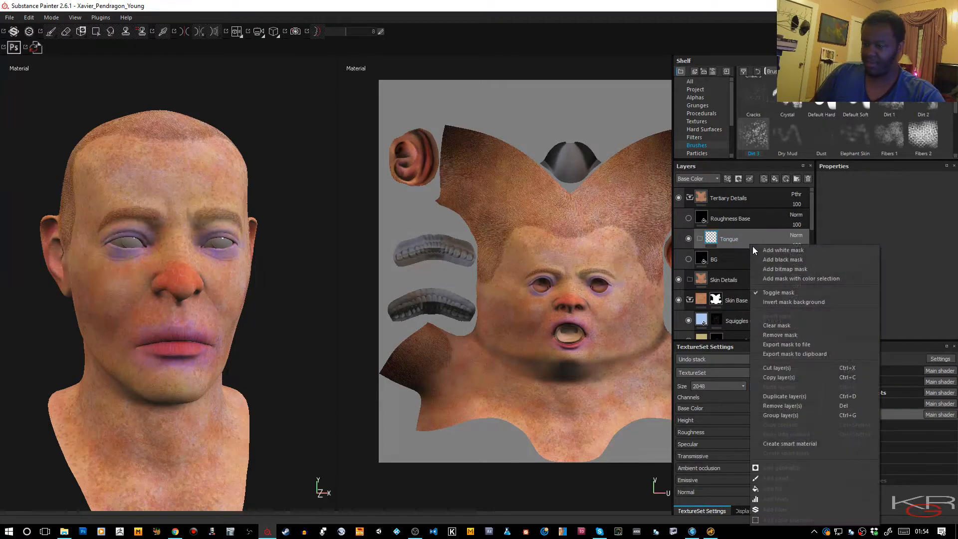
key(Escape)
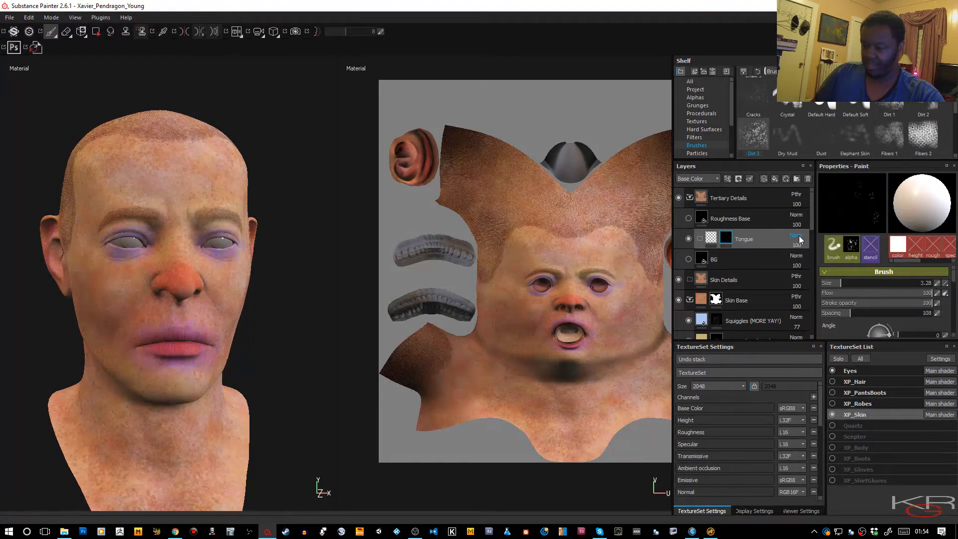
click(799, 235)
key(Escape)
click(562, 168)
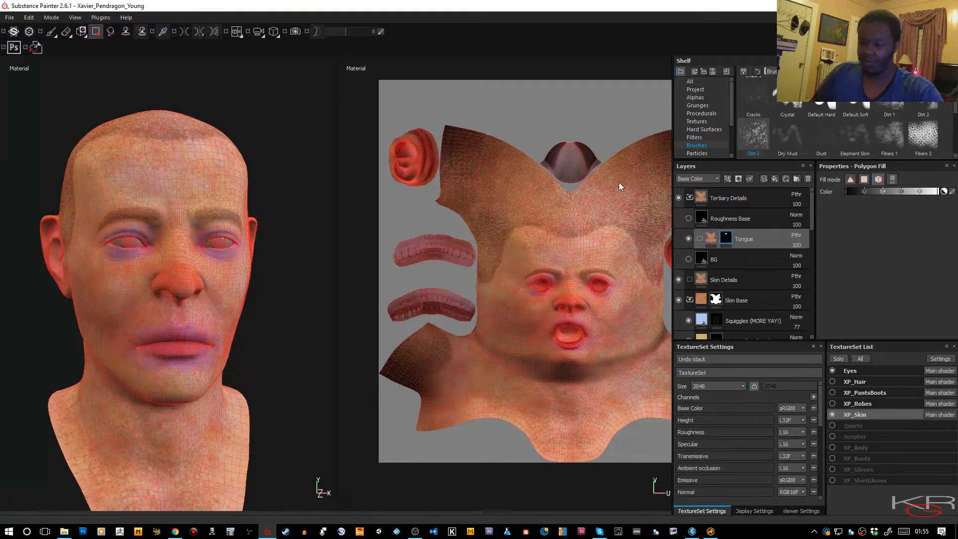
scroll(580, 166, up, 5)
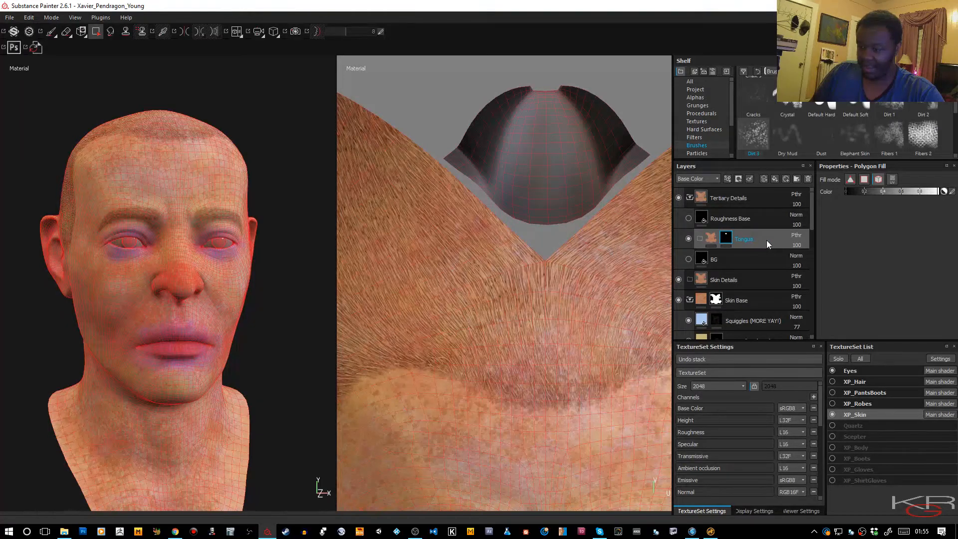
- Add a fill layer inside the Tongue folder and name it "Tongue"
click(776, 181)
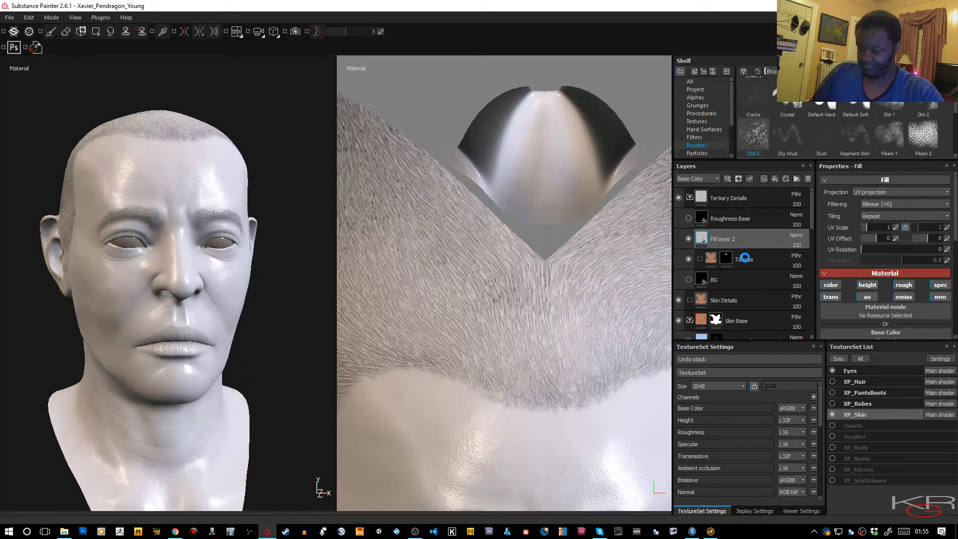
drag(745, 257, 745, 258)
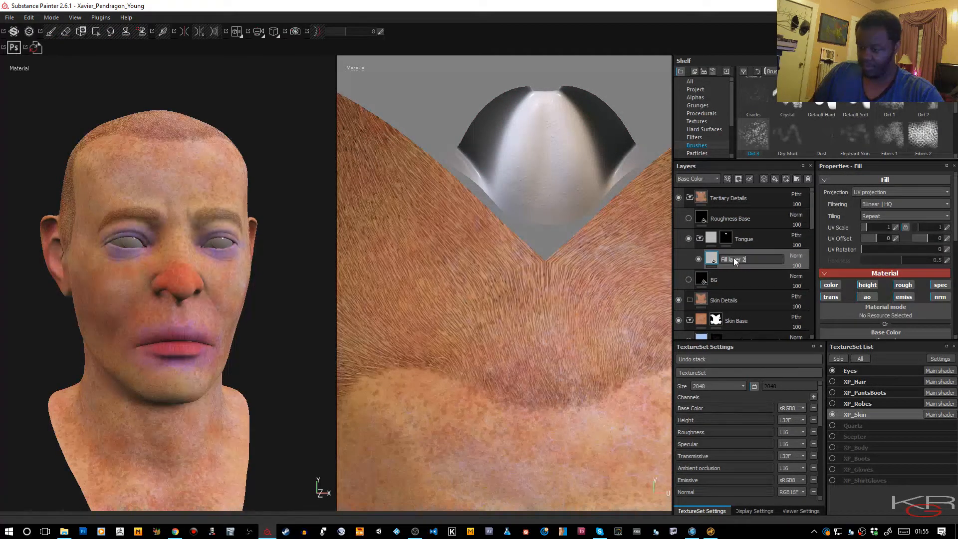
text(Tongu)
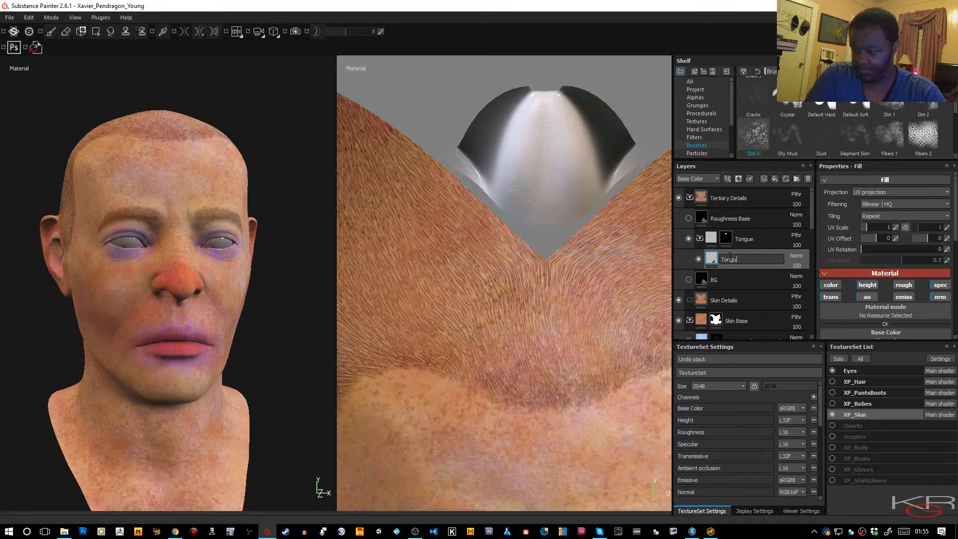
text(e)
key(Return)
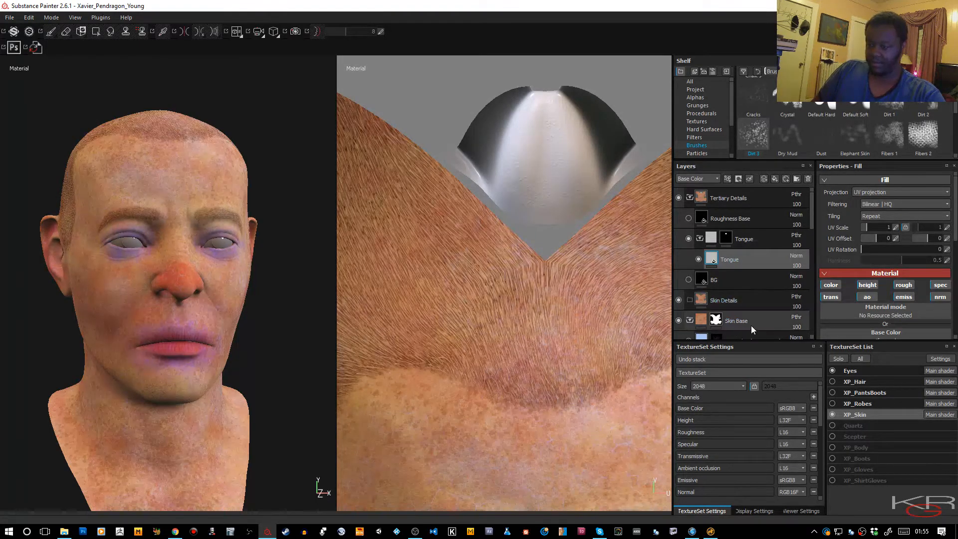
- Apply the Tongue material from the shelf's materials to the Tongue fill layer
scroll(706, 124, down, 2)
click(708, 130)
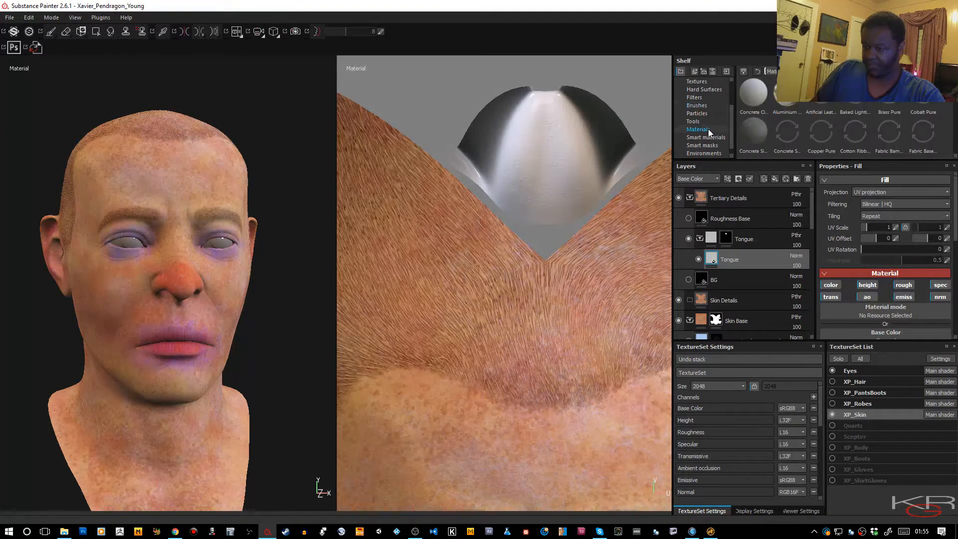
scroll(847, 119, down, 3)
scroll(847, 118, down, 4)
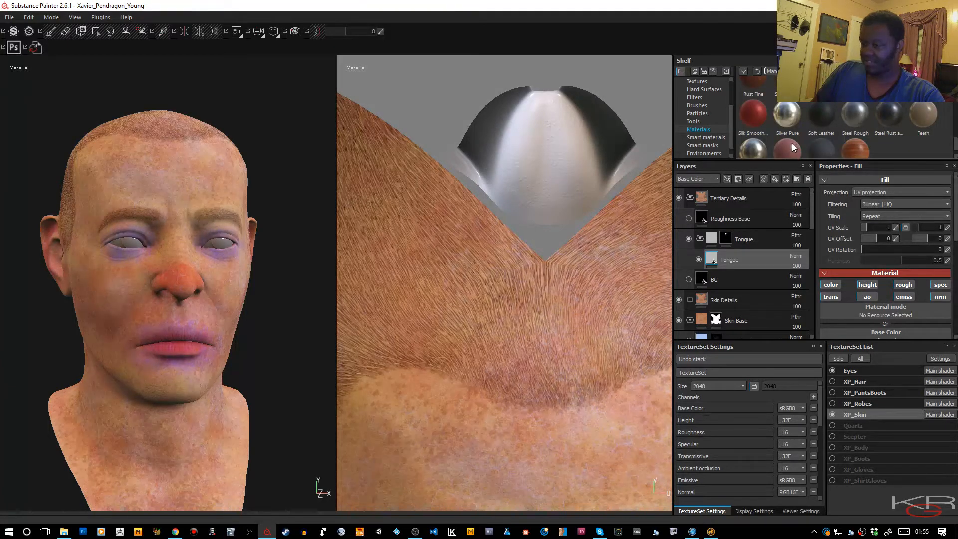
click(788, 146)
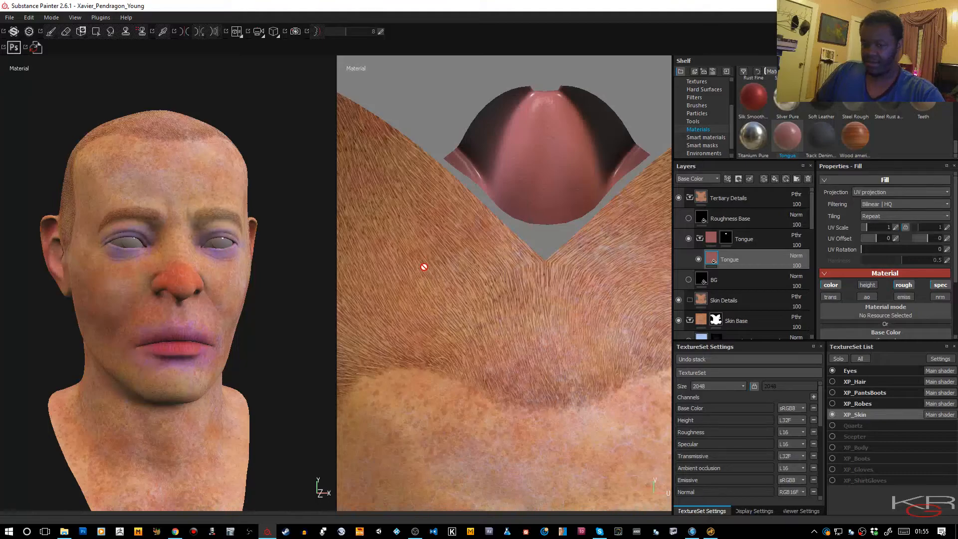
- Display only the base color in the viewports and add a fill layer named "Tastebuds" above the Tongue fill layer
scroll(510, 316, down, 3)
middle_drag(499, 293, 493, 254)
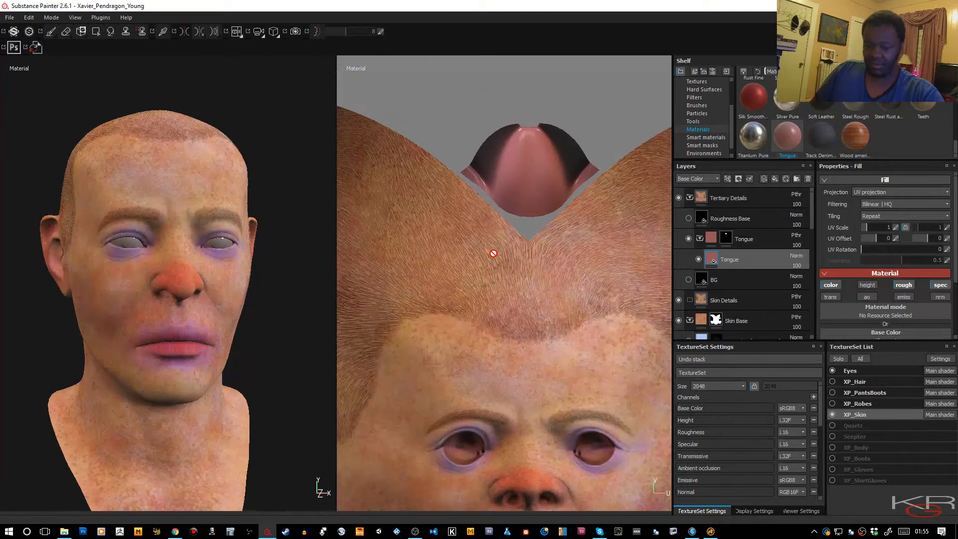
key(c)
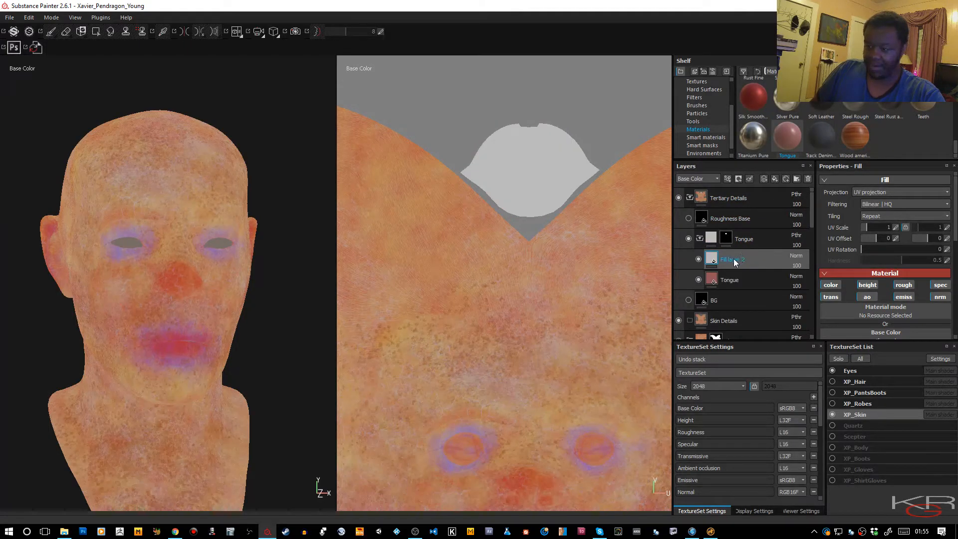
double_click(734, 262)
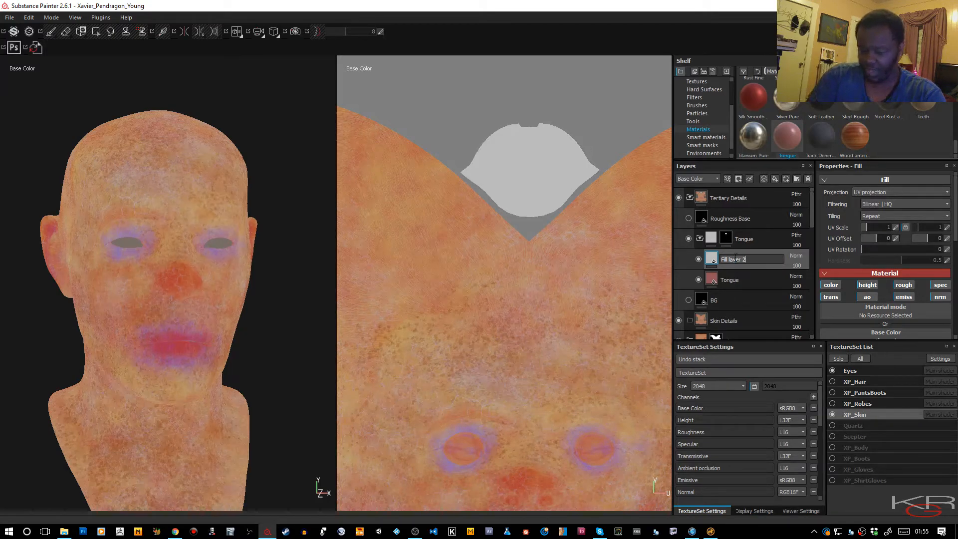
text(Tastebud)
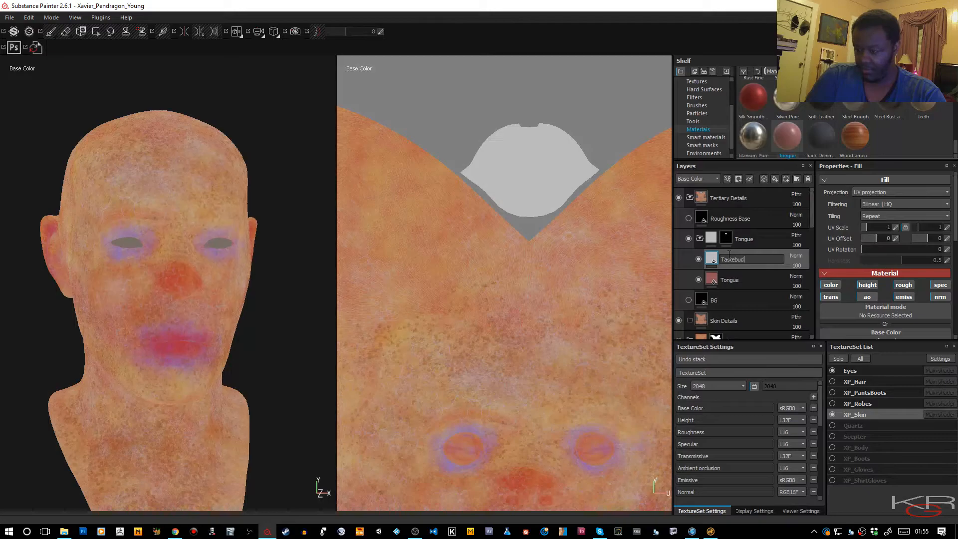
text(s)
key(Return)
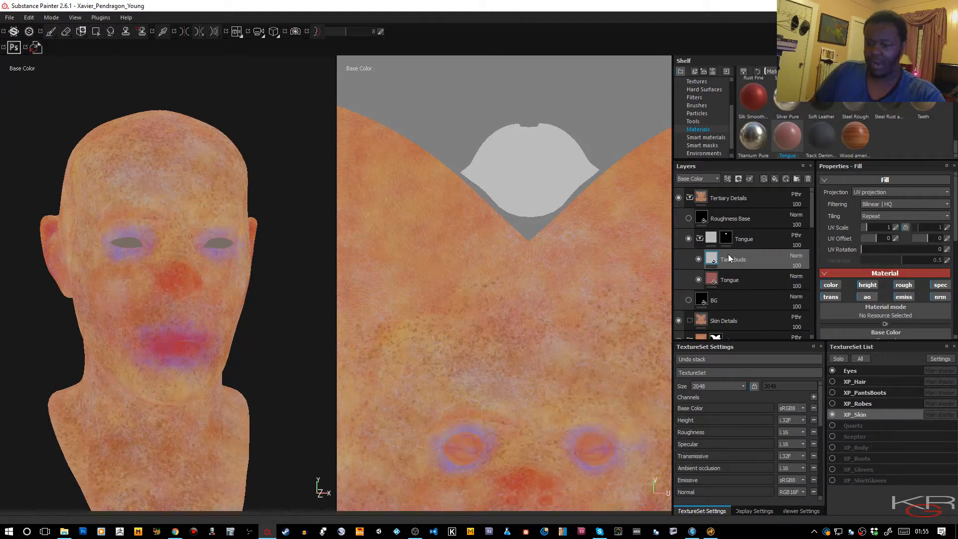
- Add a bitmap mask to the Tastebuds layer using a map that picks out the tongue's surface relief
right_click(759, 258)
click(802, 25)
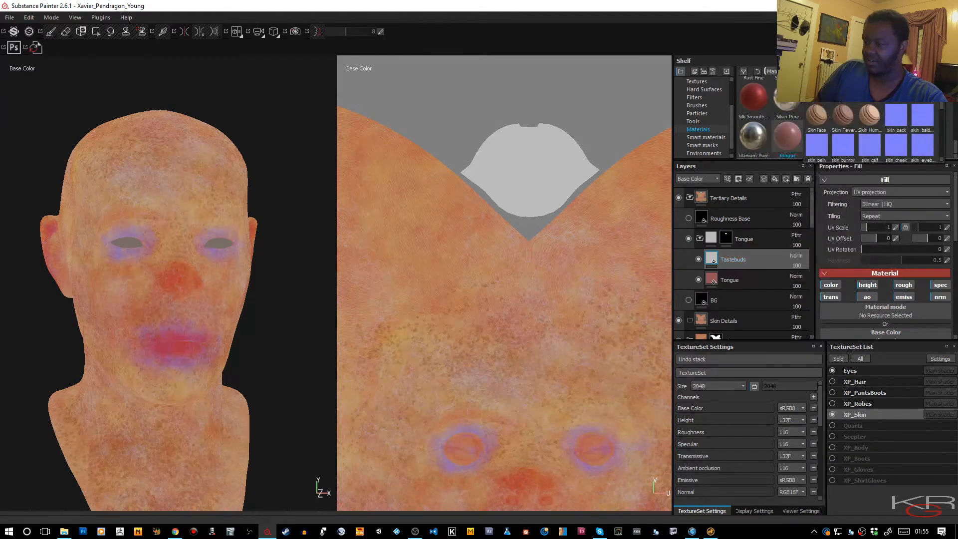
click(817, 85)
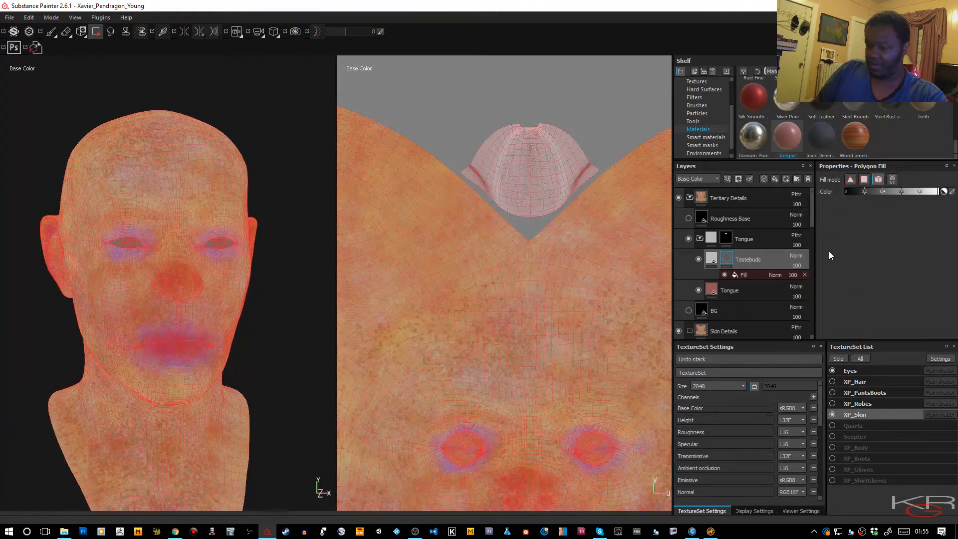
scroll(586, 220, up, 6)
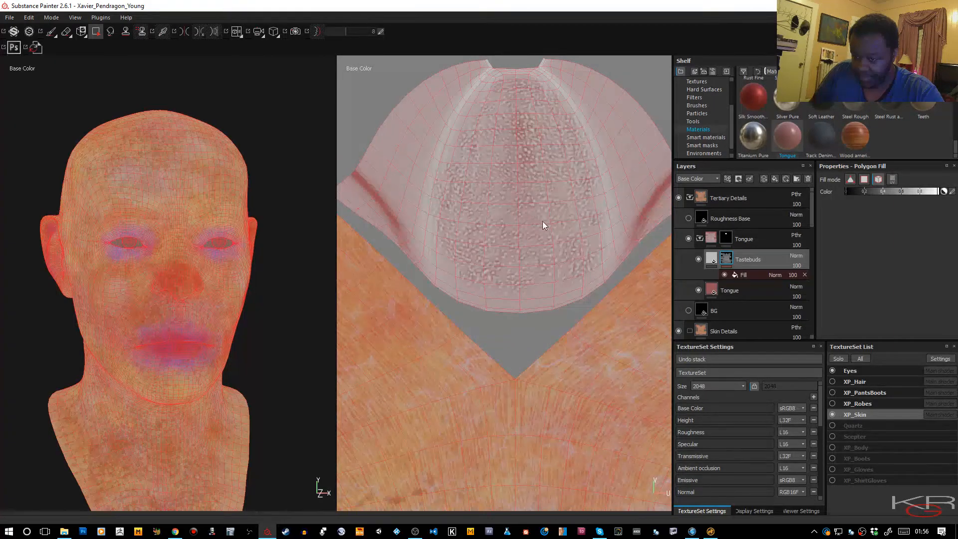
- Add a Levels effect to the Tastebuds mask and set its midtone to 2.145, leaving the levels uninverted
right_click(727, 258)
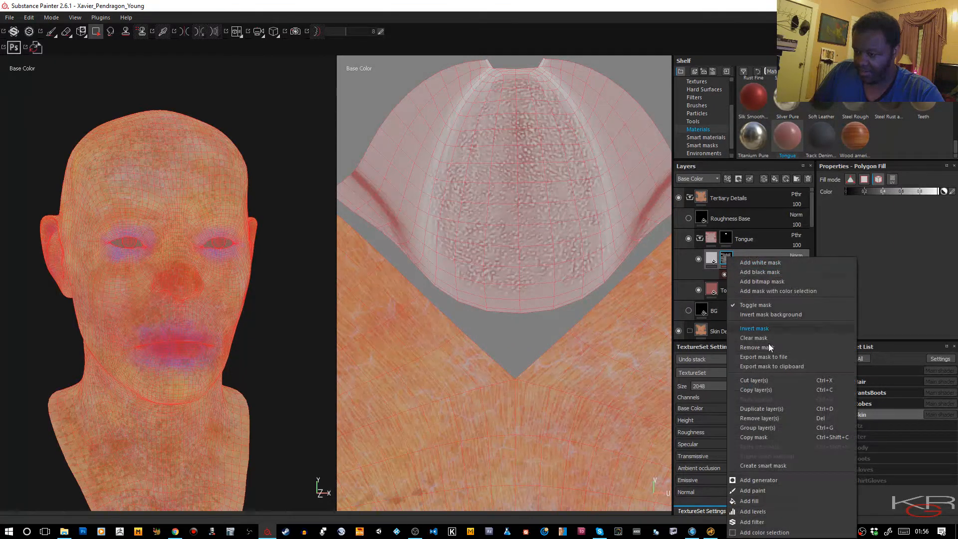
click(752, 512)
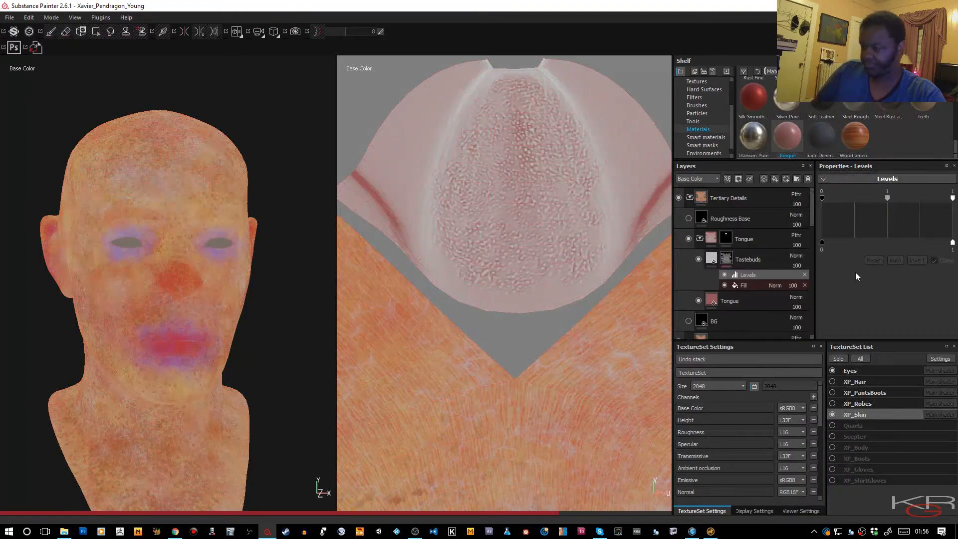
click(915, 262)
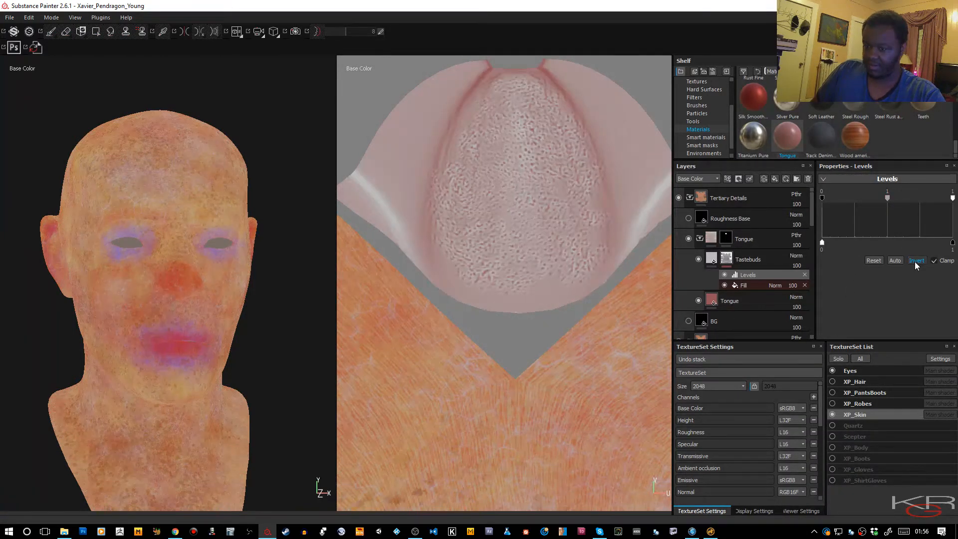
click(915, 261)
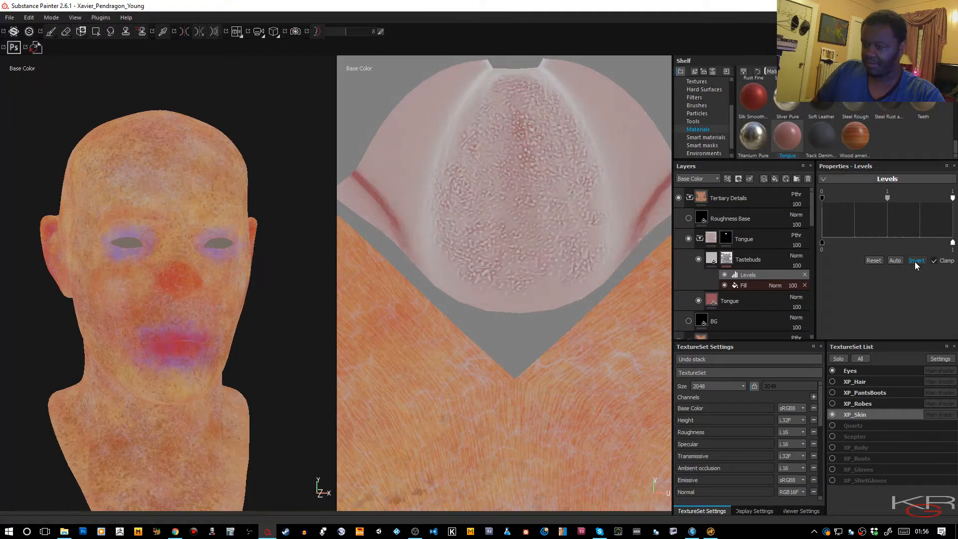
drag(888, 199, 907, 199)
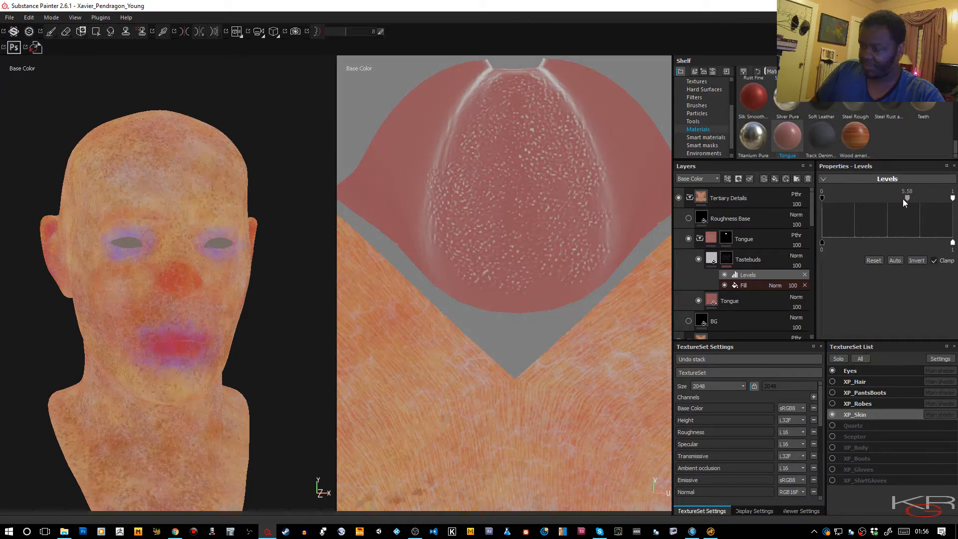
drag(898, 199, 892, 199)
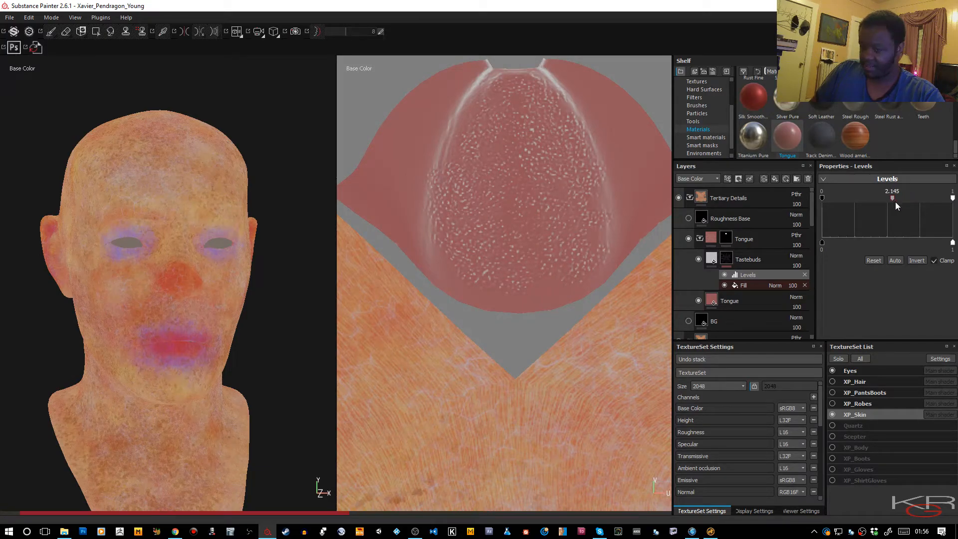
- Try Overlay and Multiply blending on the Tastebuds layer, with Multiply also tested on inverted mask levels, and return to Normal
click(796, 256)
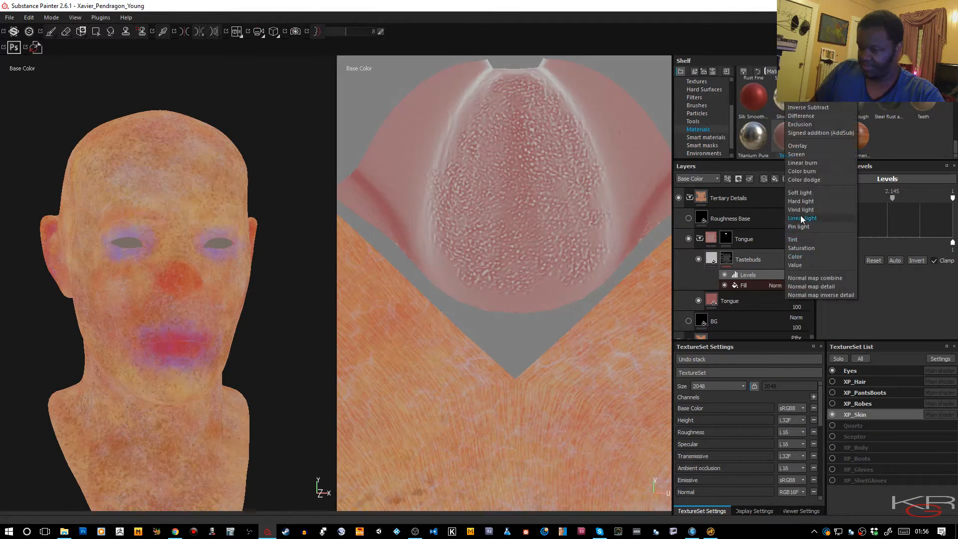
click(804, 147)
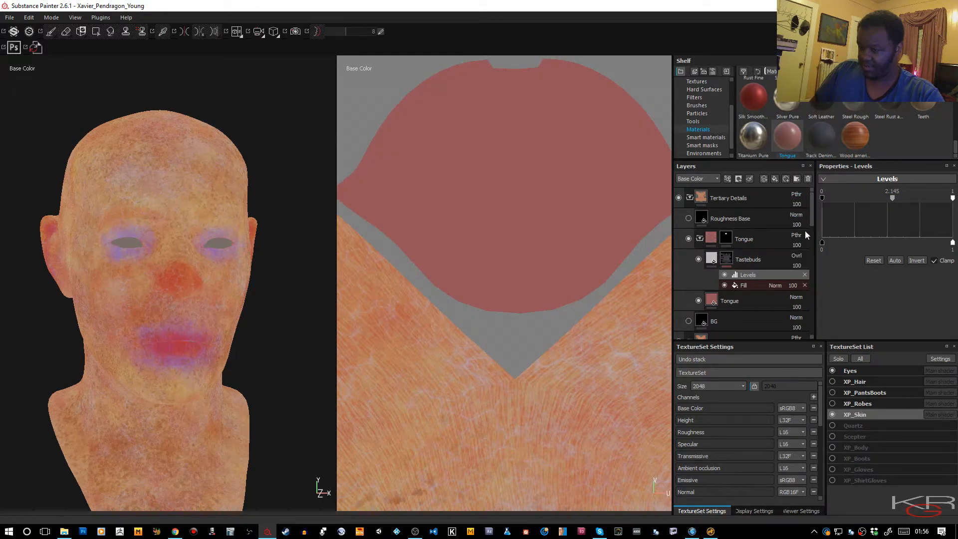
click(804, 252)
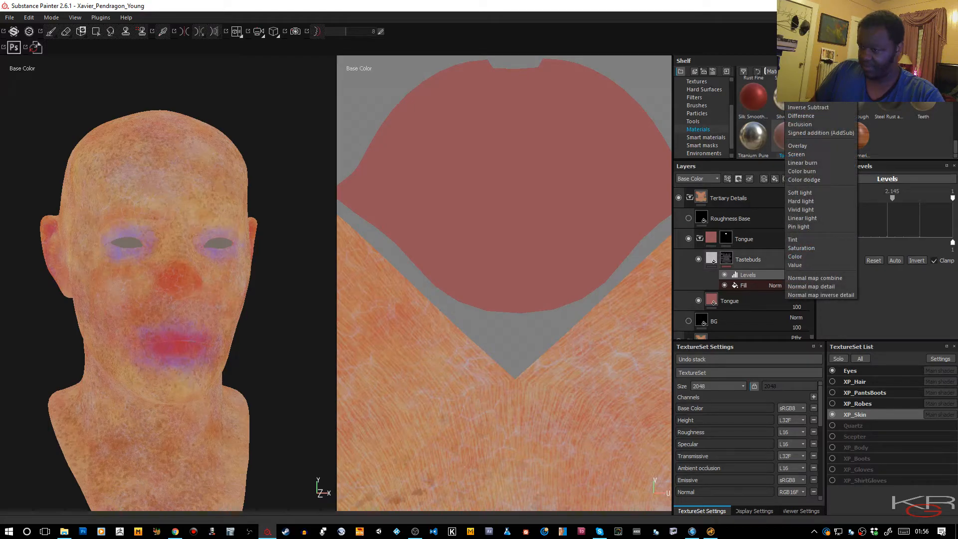
click(801, 44)
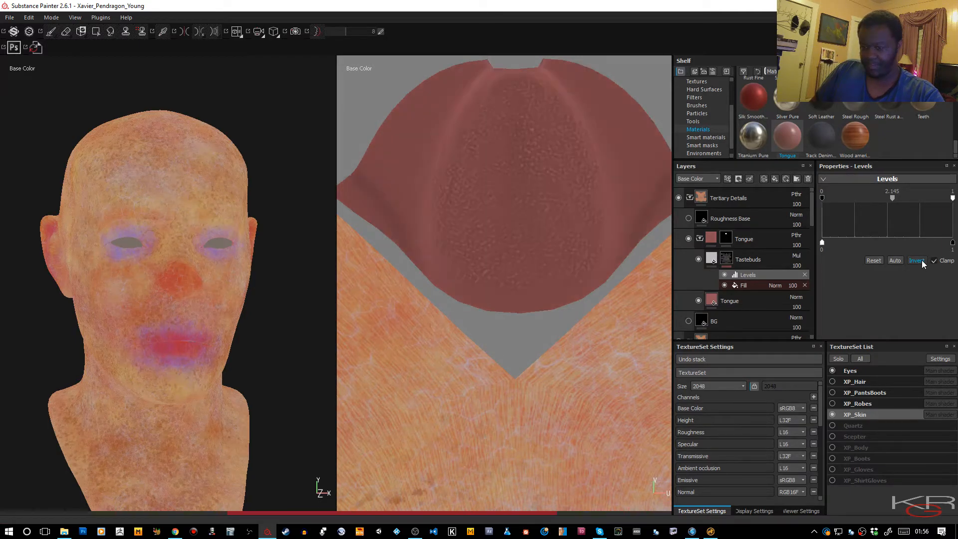
click(921, 260)
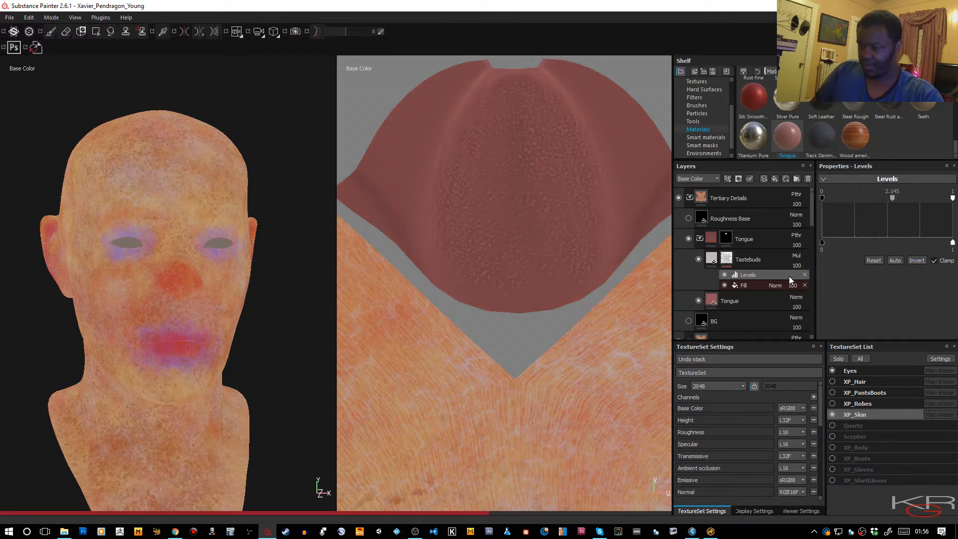
click(796, 257)
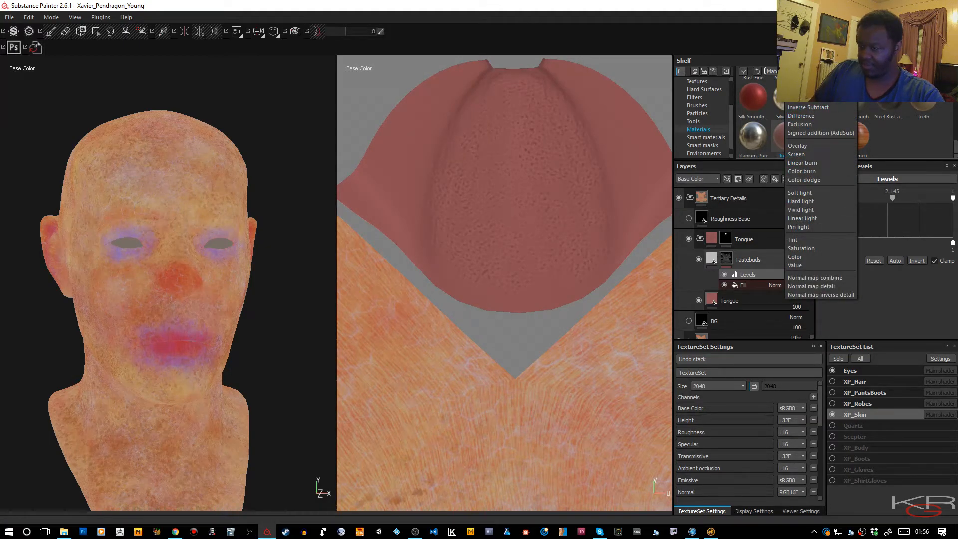
click(798, 10)
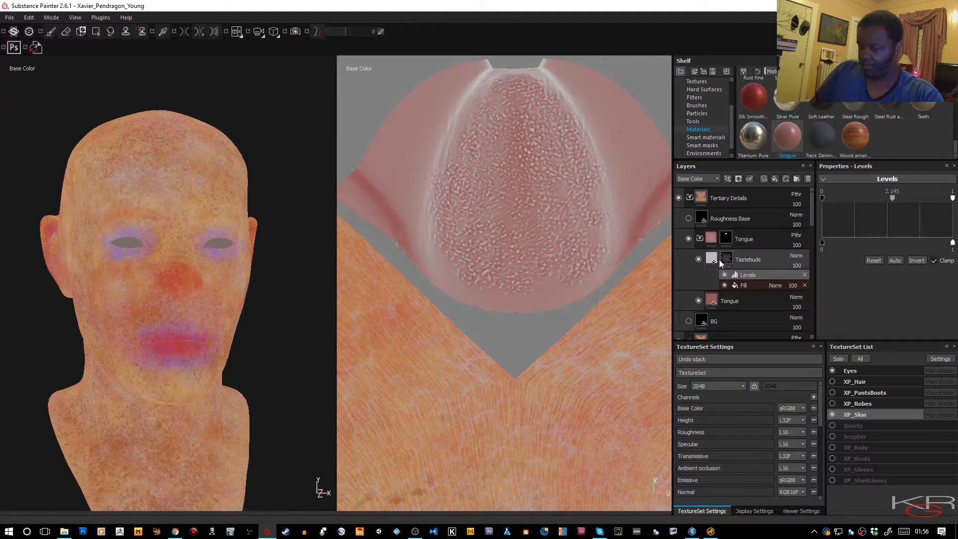
- Restrict the Tastebuds fill to the color channel by disabling height, rough, spec, trans, ao, emiss and nrm
click(713, 263)
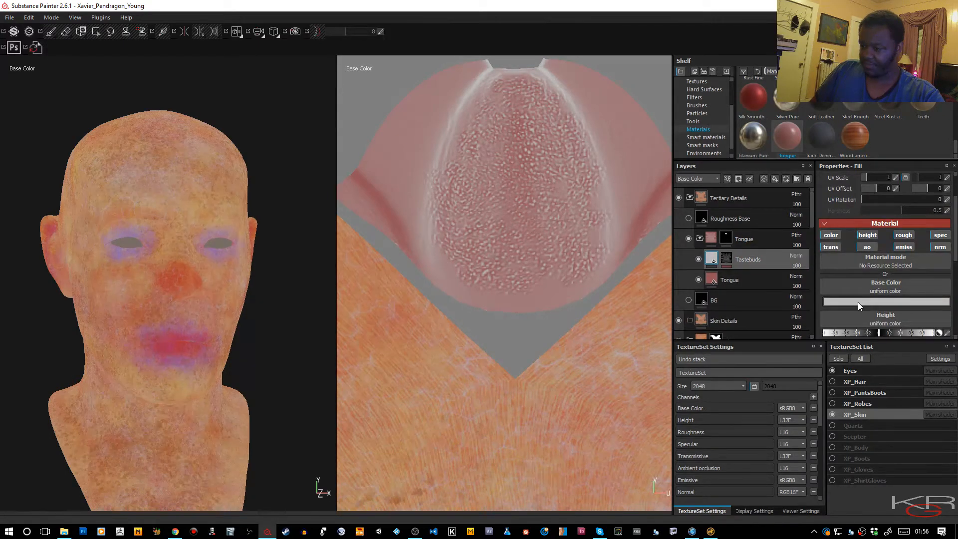
click(858, 301)
click(915, 245)
click(868, 235)
click(900, 238)
click(937, 238)
click(937, 247)
click(834, 249)
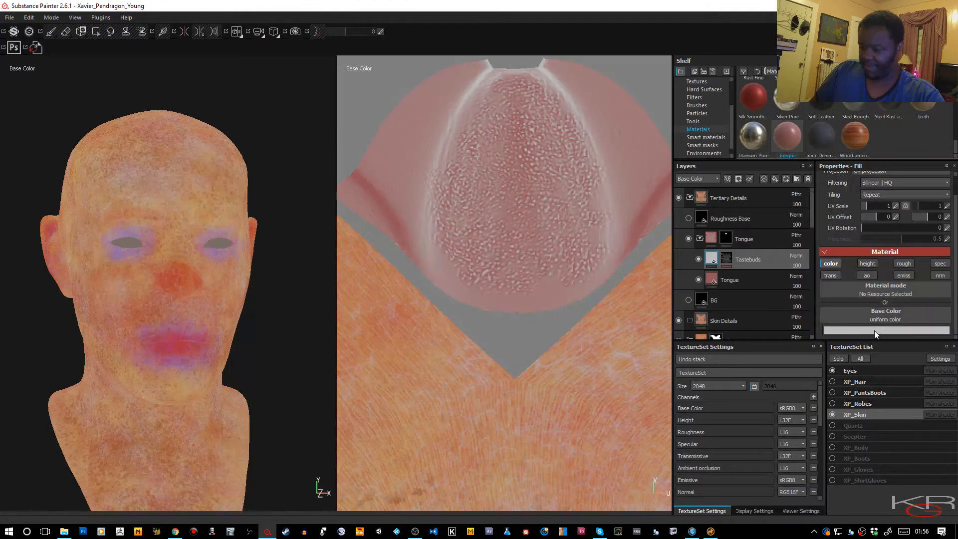
- Set the Tastebuds base color to a desaturated salmon red with hue 0 and value 0.5
click(876, 330)
click(894, 296)
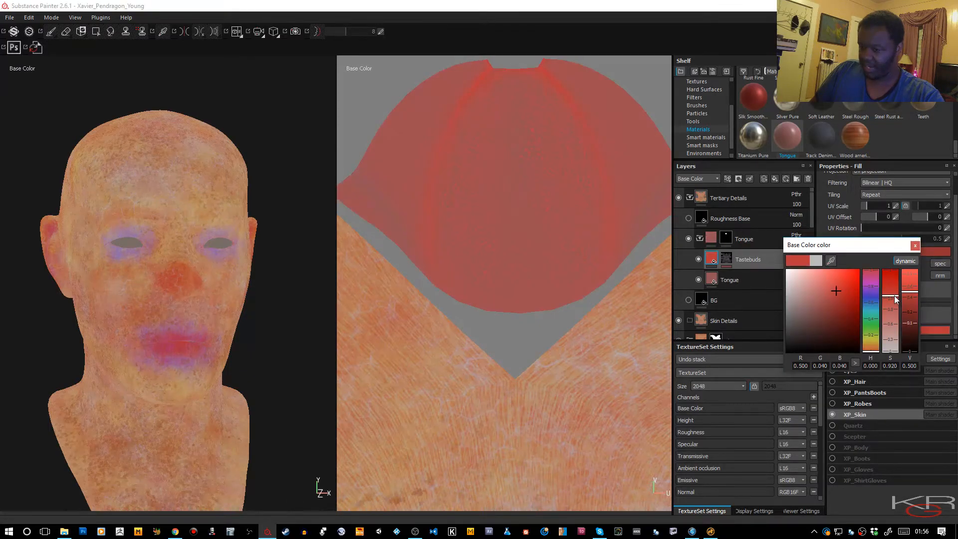
drag(890, 296, 890, 325)
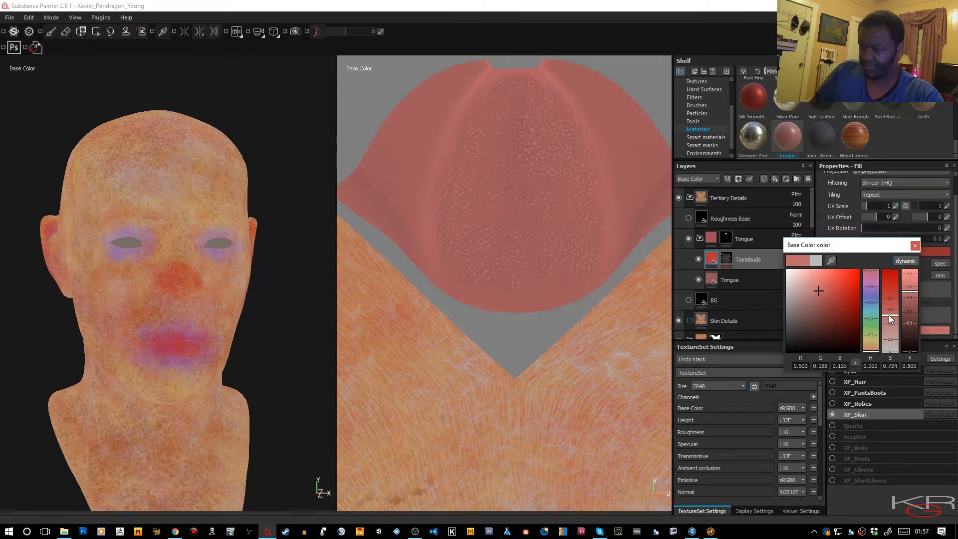
click(916, 245)
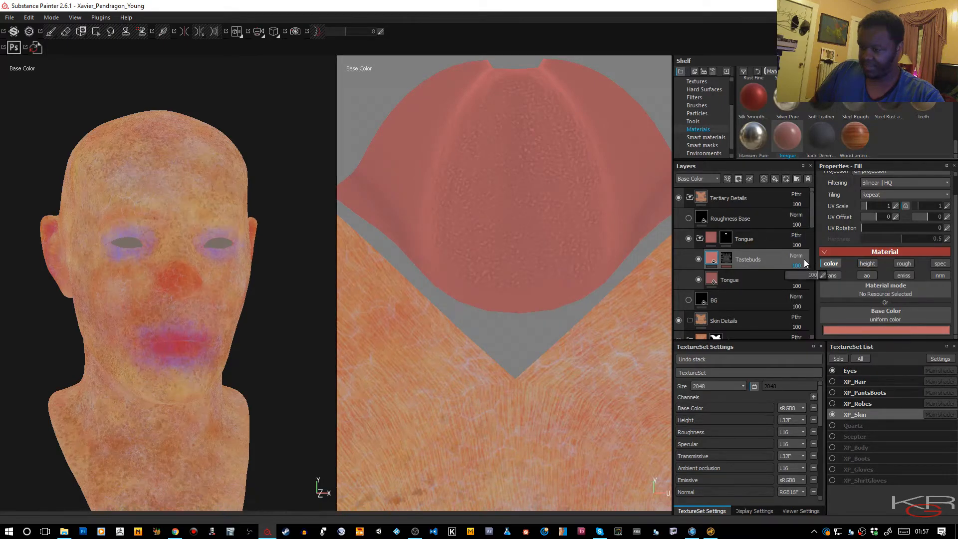
- Compare Screen and Overlay blending on the Tastebuds layer, keep Screen, and set its opacity to 34
click(804, 260)
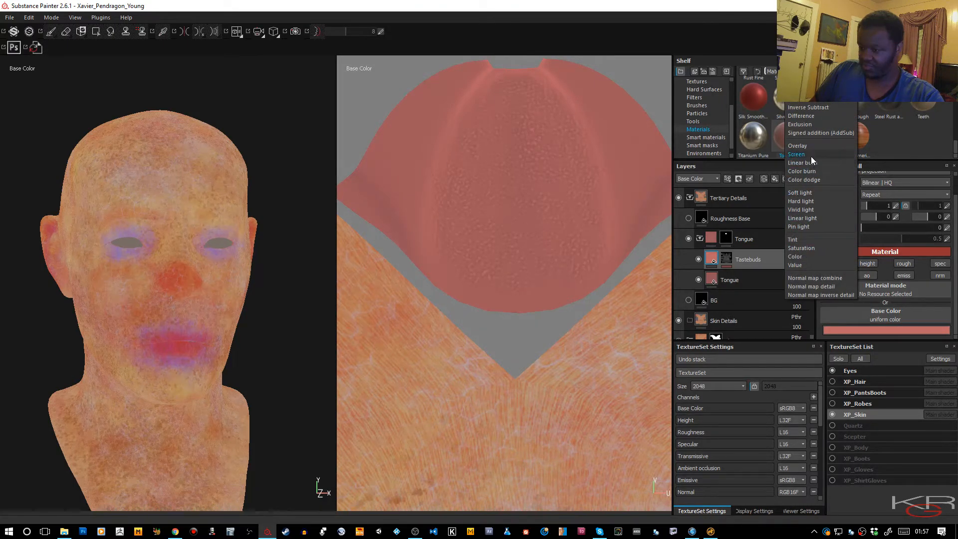
click(810, 155)
click(799, 260)
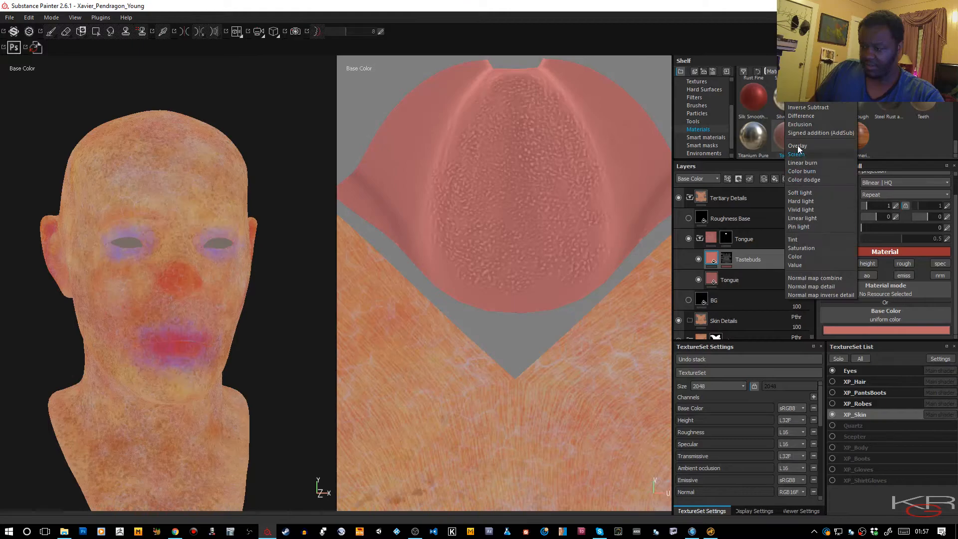
click(796, 144)
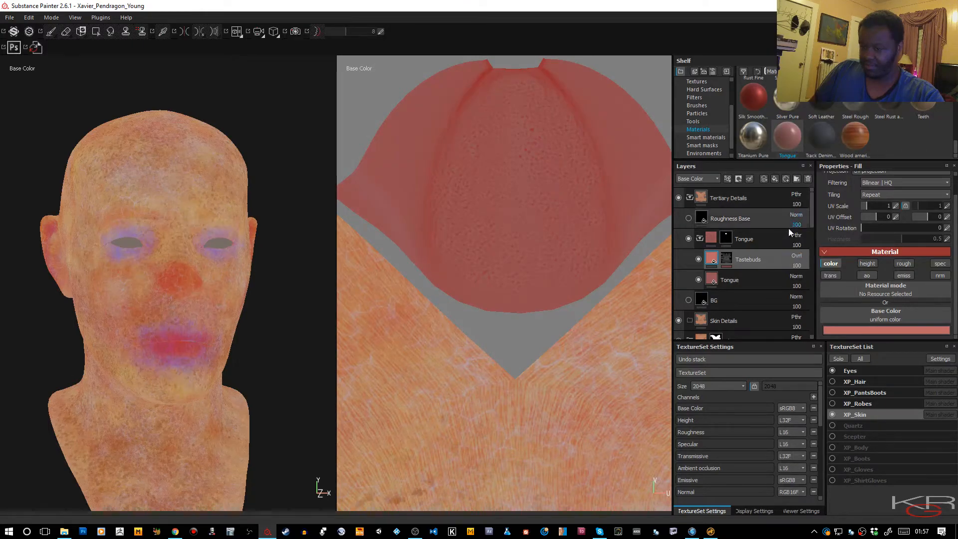
click(798, 261)
click(804, 155)
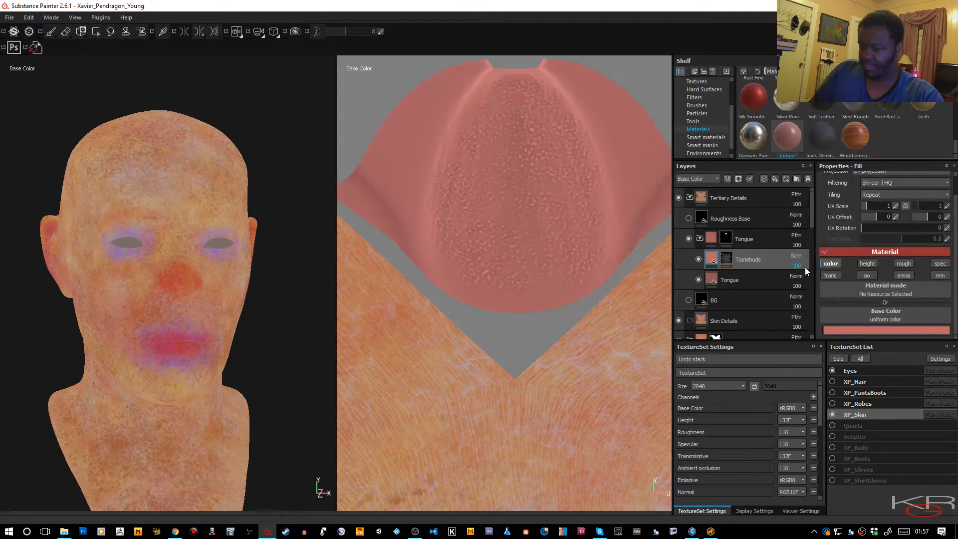
drag(801, 274, 795, 276)
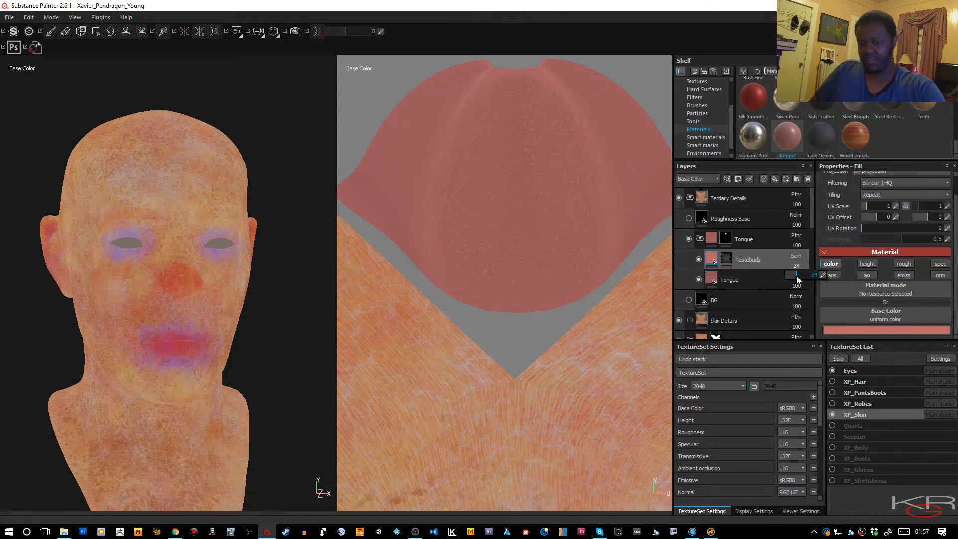
- Add a fill layer above the Tongue folder, group it into its own folder, and name that folder Teeth
alt+right_drag(538, 295, 520, 364)
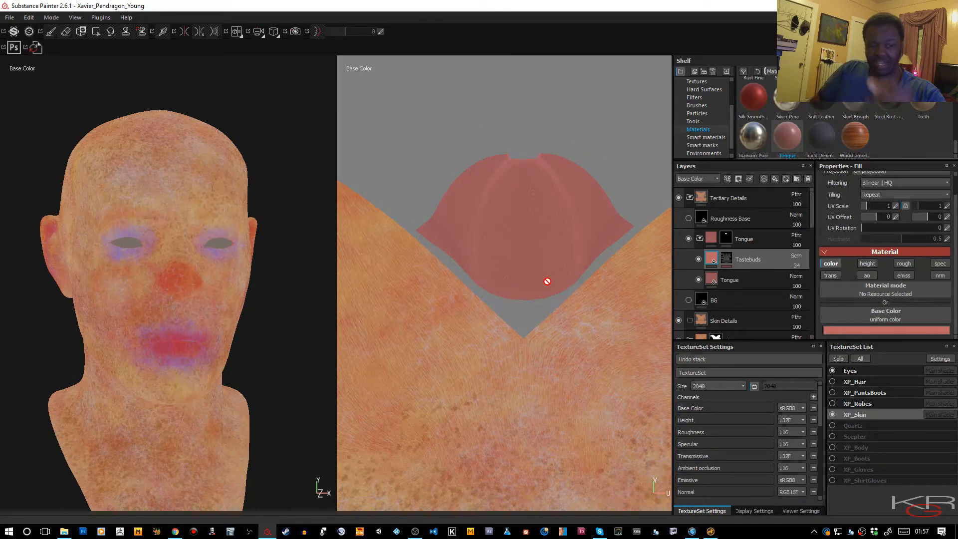
scroll(547, 282, down, 1)
scroll(548, 281, down, 2)
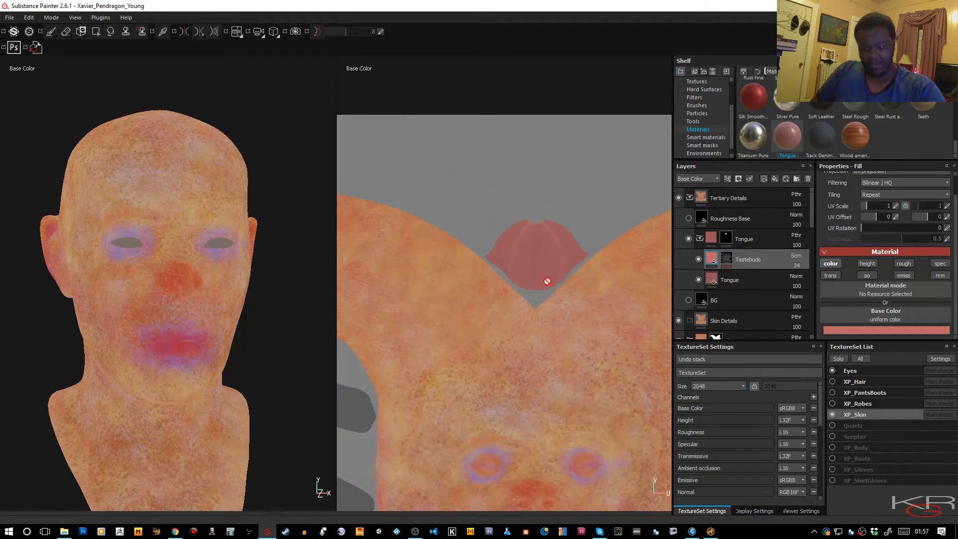
scroll(547, 281, up, 1)
alt+middle_drag(533, 358, 571, 208)
alt+right_drag(571, 207, 538, 189)
alt+middle_drag(538, 189, 579, 196)
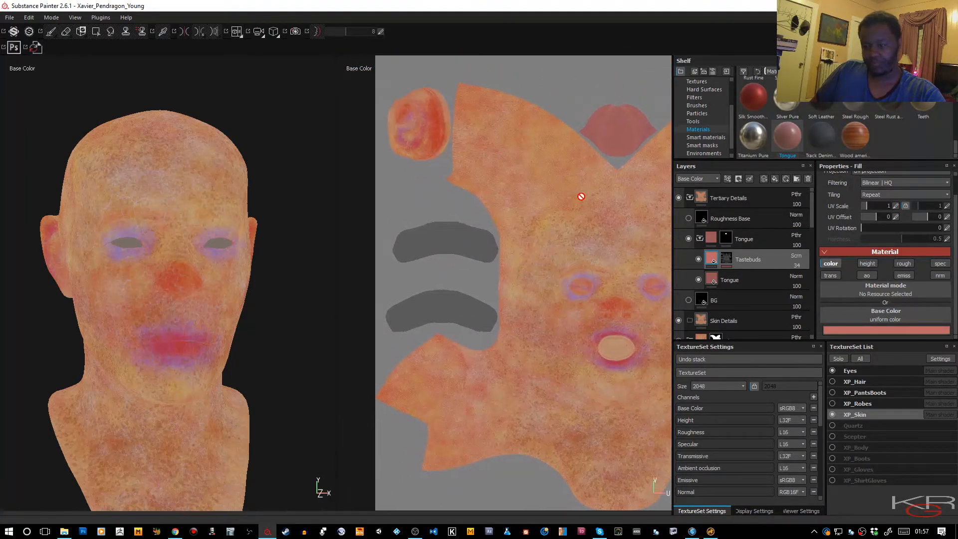
key(4)
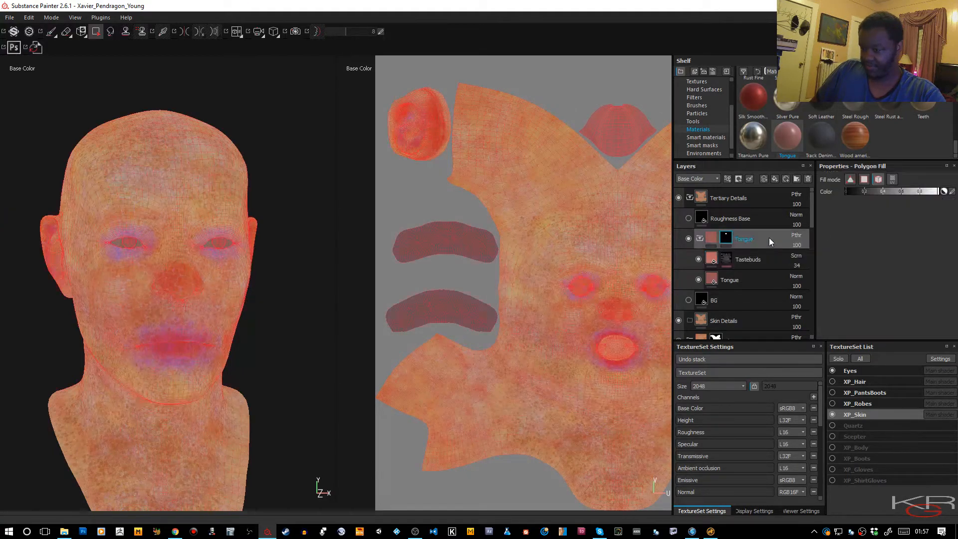
click(775, 179)
right_click(762, 244)
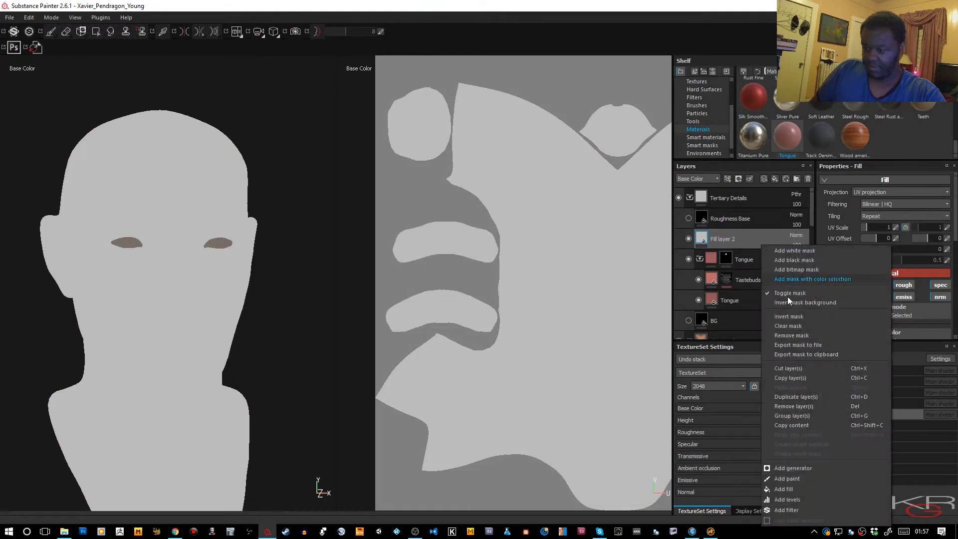
click(792, 416)
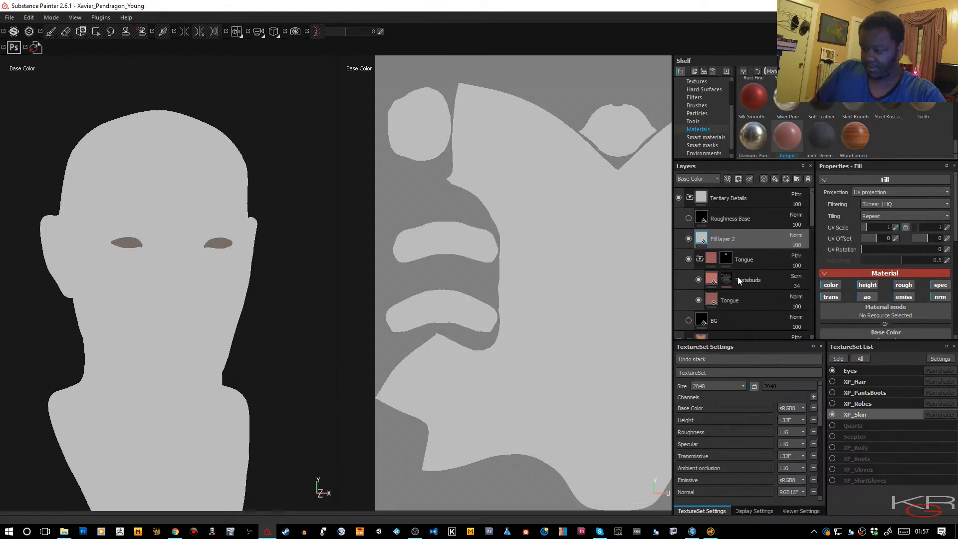
double_click(735, 240)
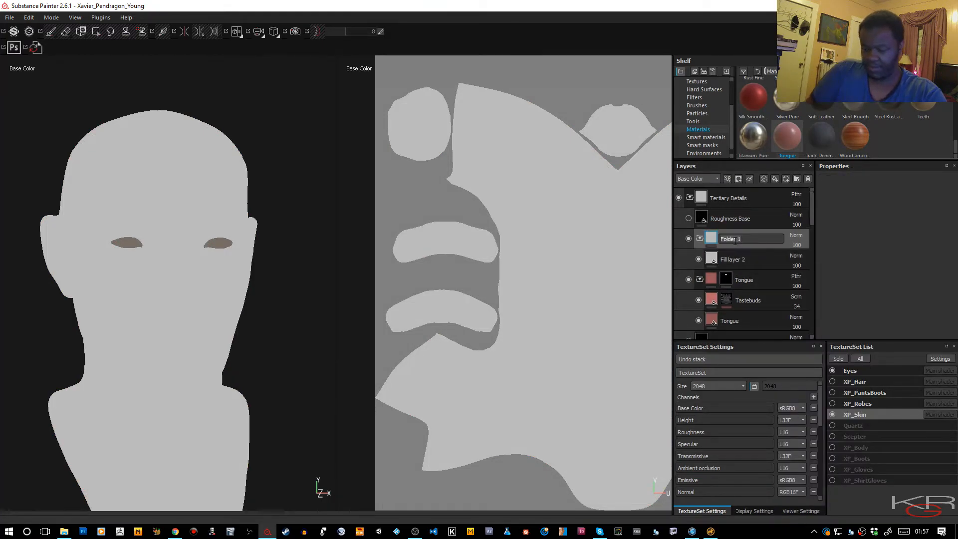
text(Teeth)
key(Return)
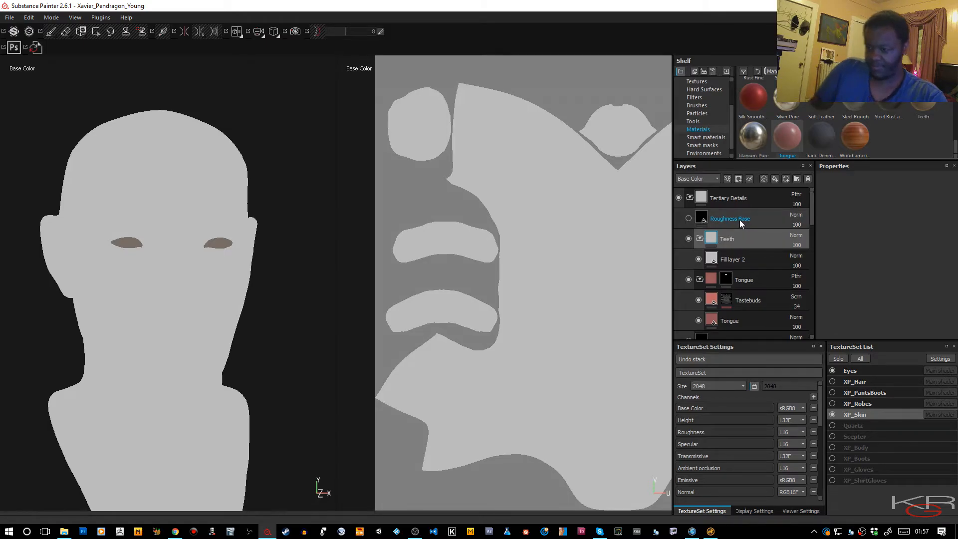
- Add a black mask to the Teeth folder and mesh-fill the upper and lower teeth pieces in white
right_click(742, 234)
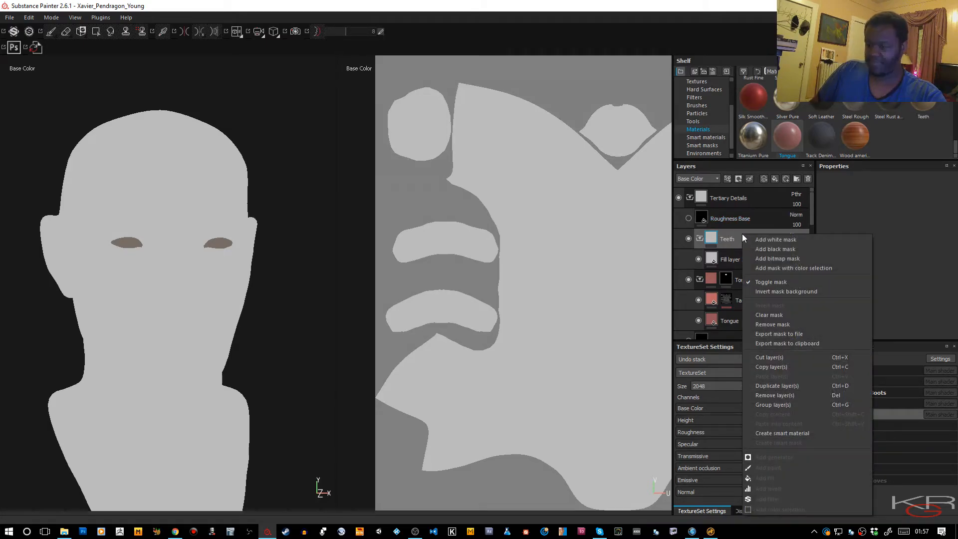
click(765, 249)
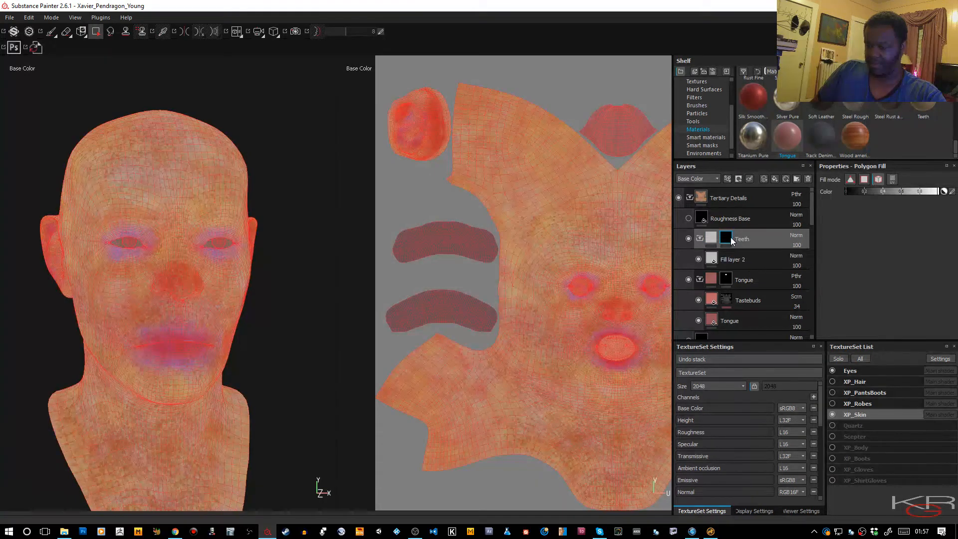
click(879, 180)
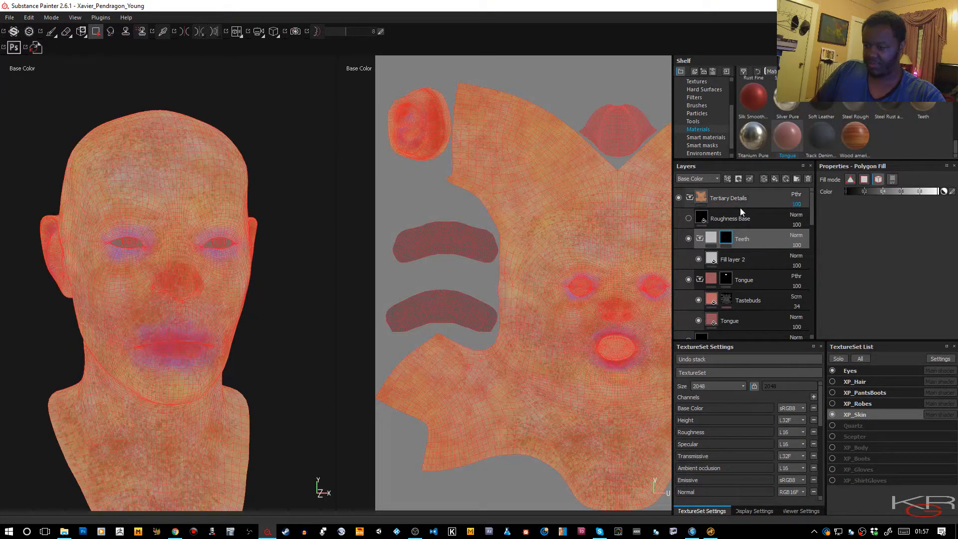
click(465, 306)
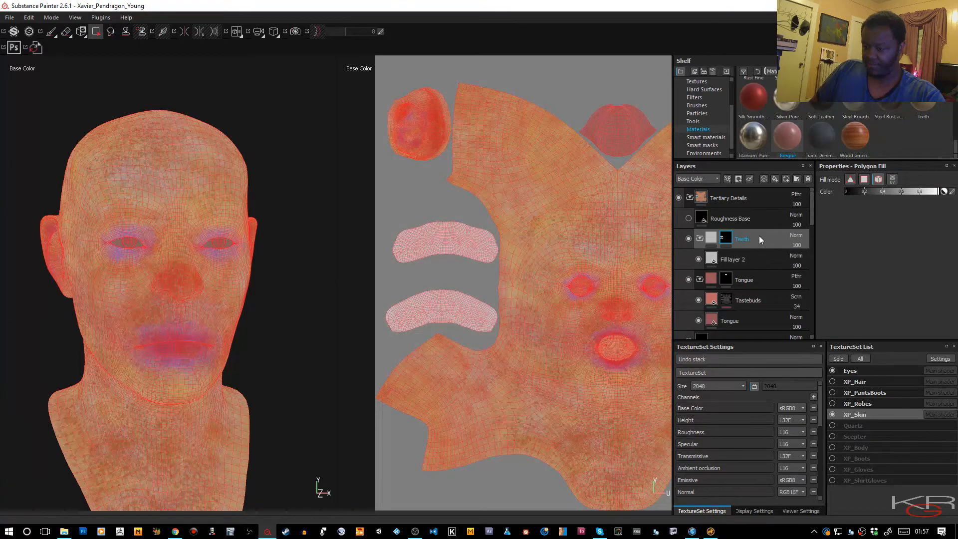
- Rename the fill layer inside the Teeth folder to Gums and apply the Gums material to it
click(741, 261)
double_click(741, 259)
text(Gums)
key(Return)
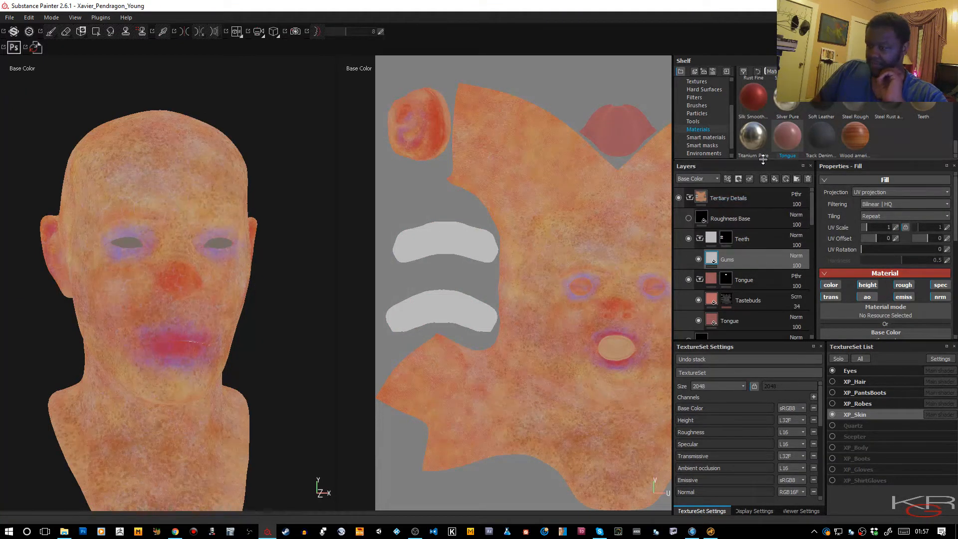
scroll(784, 139, up, 5)
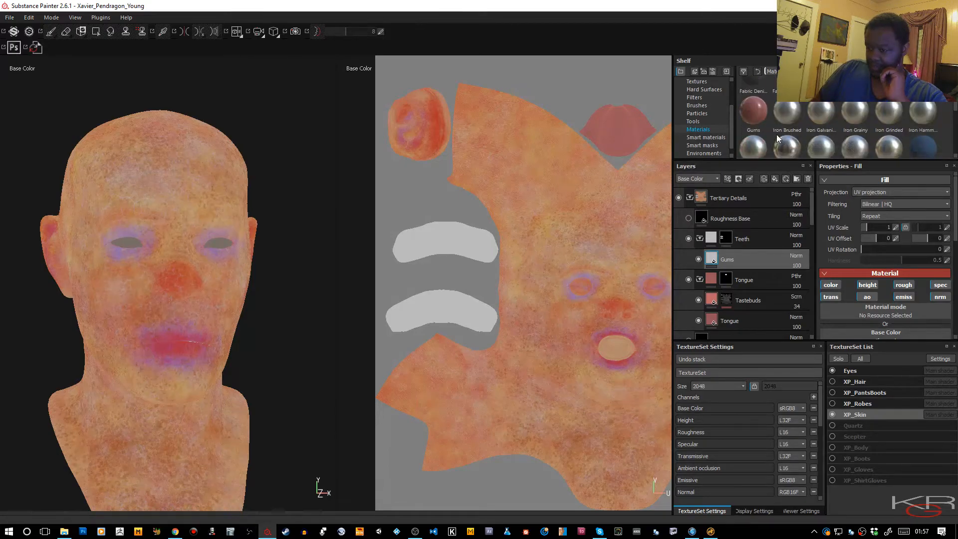
click(758, 115)
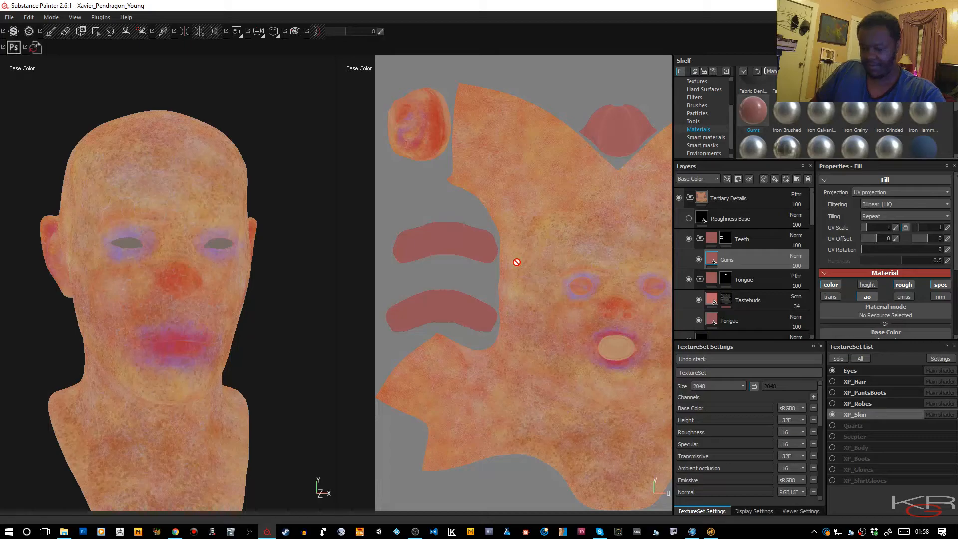
- Examine the gums and mouth area in the full material view, and return to the base color view
key(m)
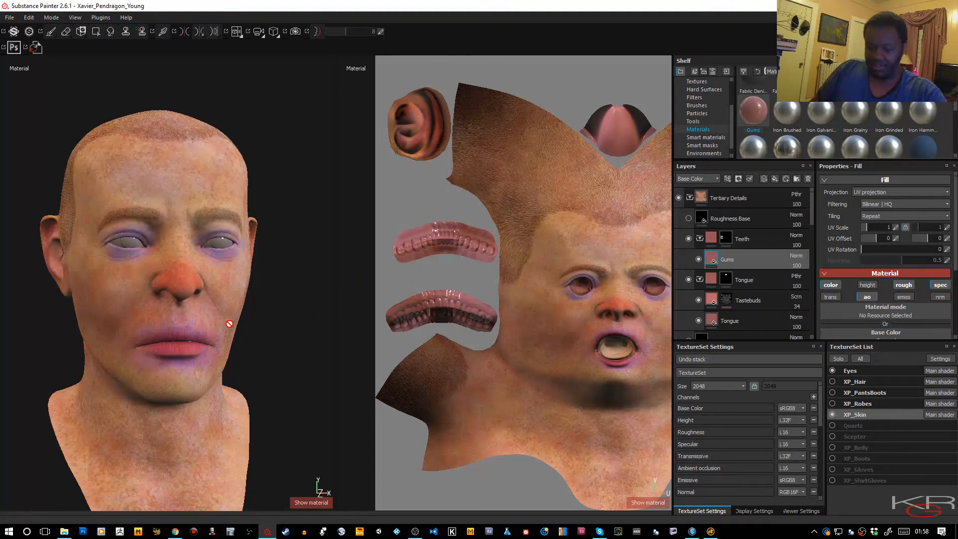
alt+middle_drag(193, 330, 204, 265)
alt+right_drag(204, 265, 280, 474)
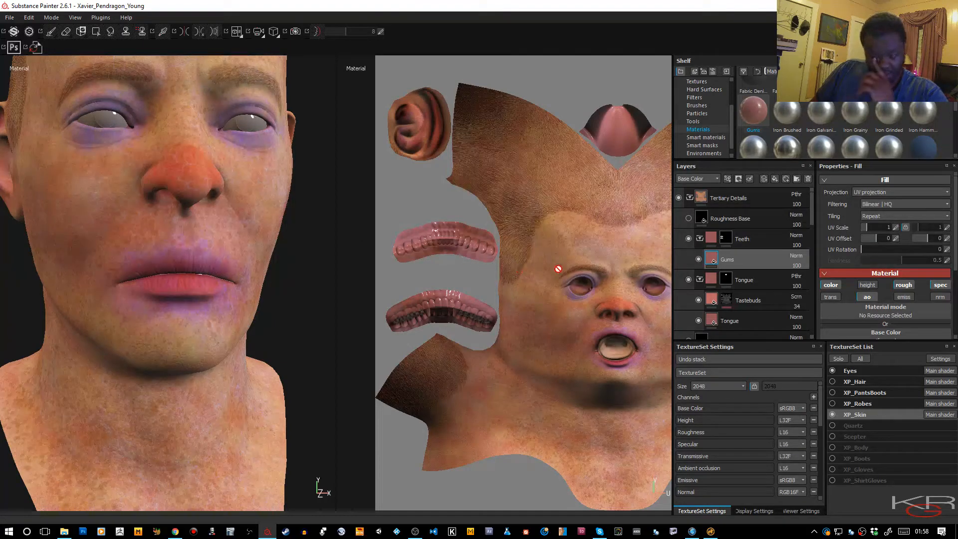
scroll(457, 239, up, 3)
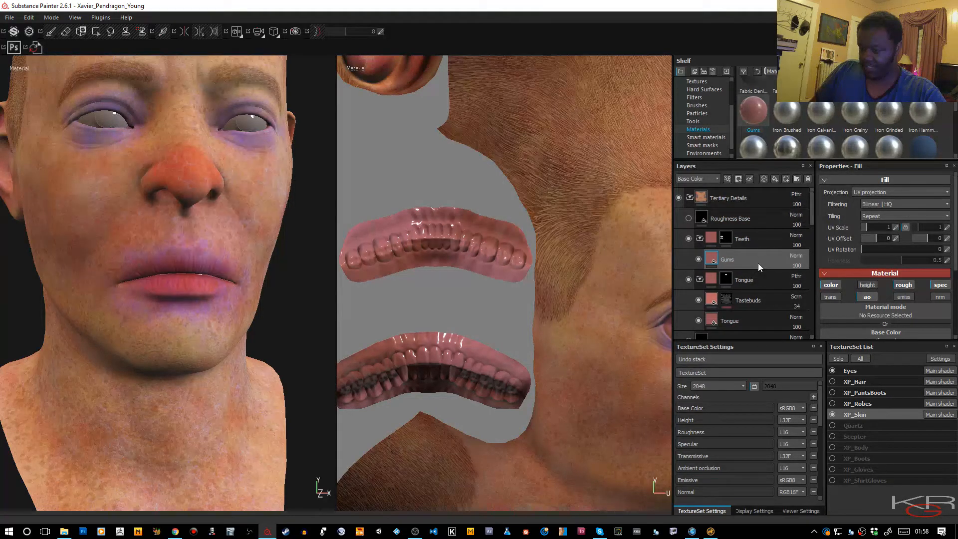
key(c)
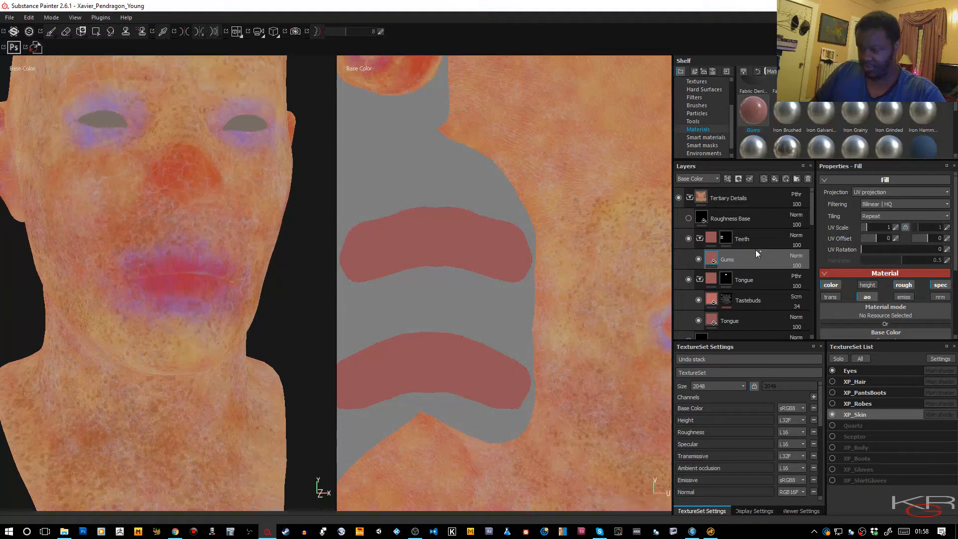
- Duplicate the Gums layer, name the copy Teeth, apply the Teeth material, and check it in the material view
key(ctrl+d)
double_click(738, 260)
text(Teeth)
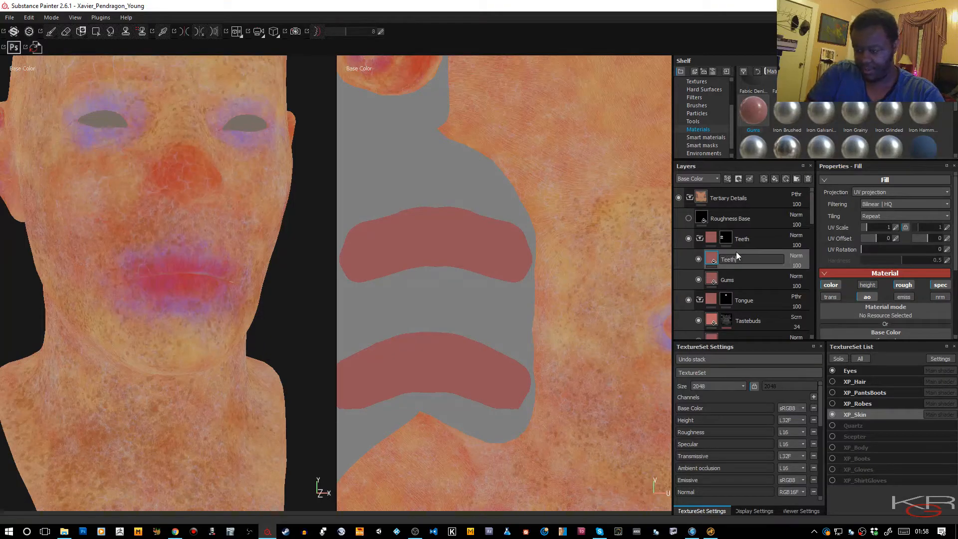
key(Return)
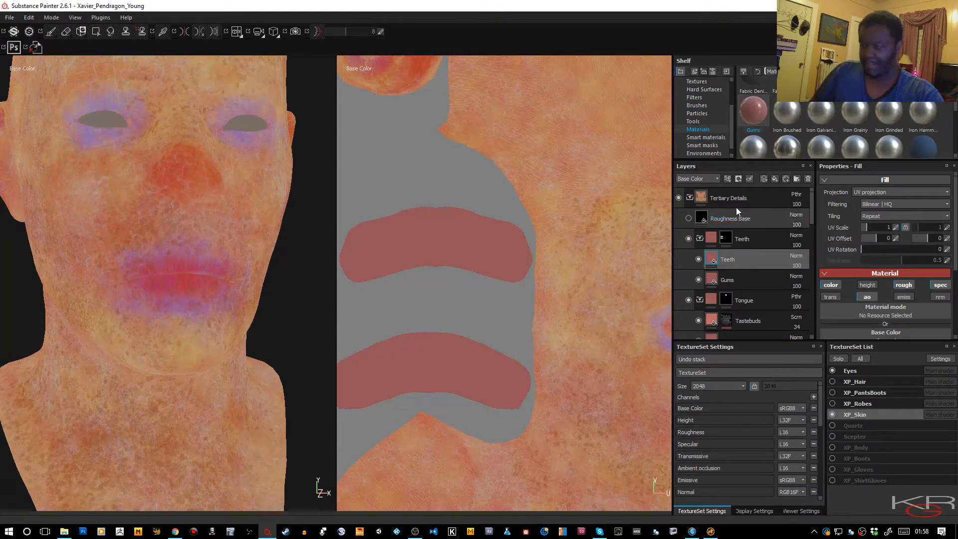
scroll(794, 120, down, 5)
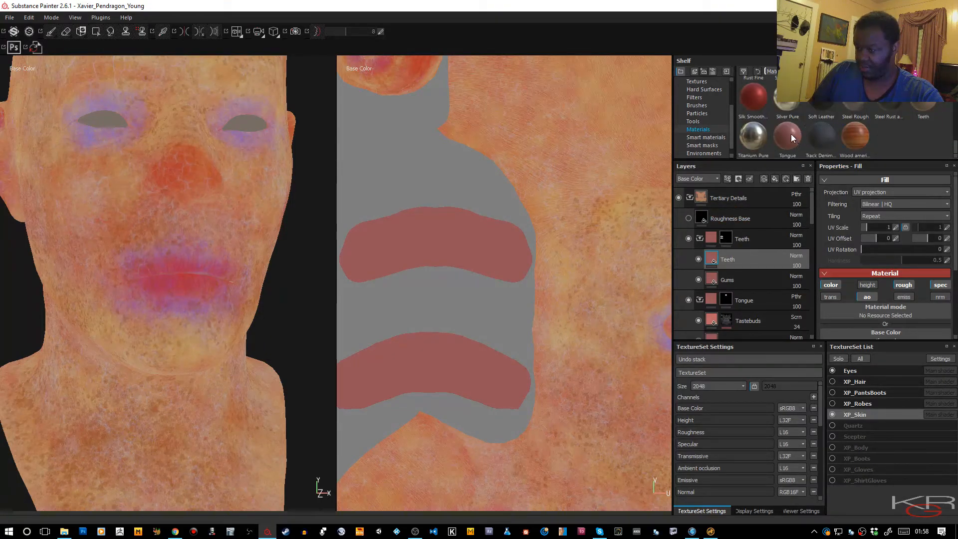
click(924, 103)
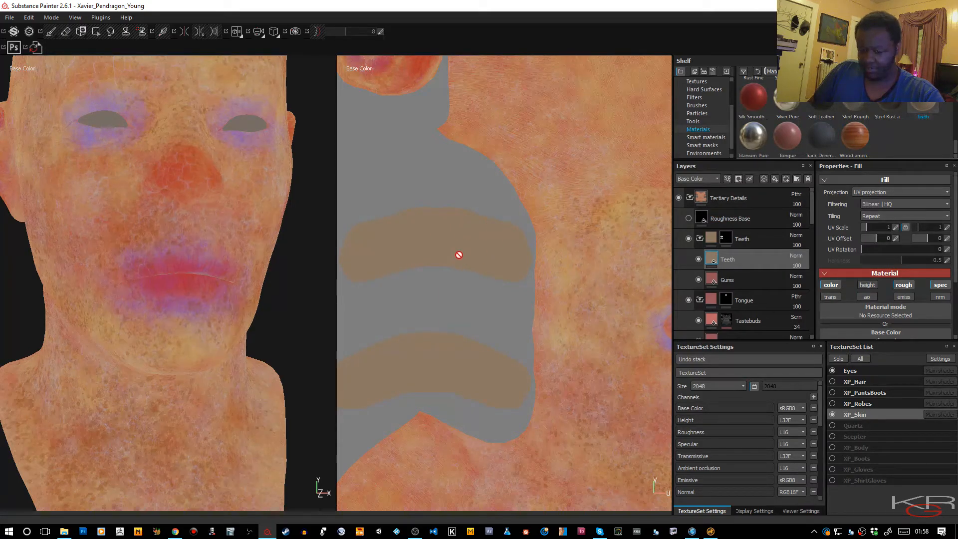
key(m)
key(c)
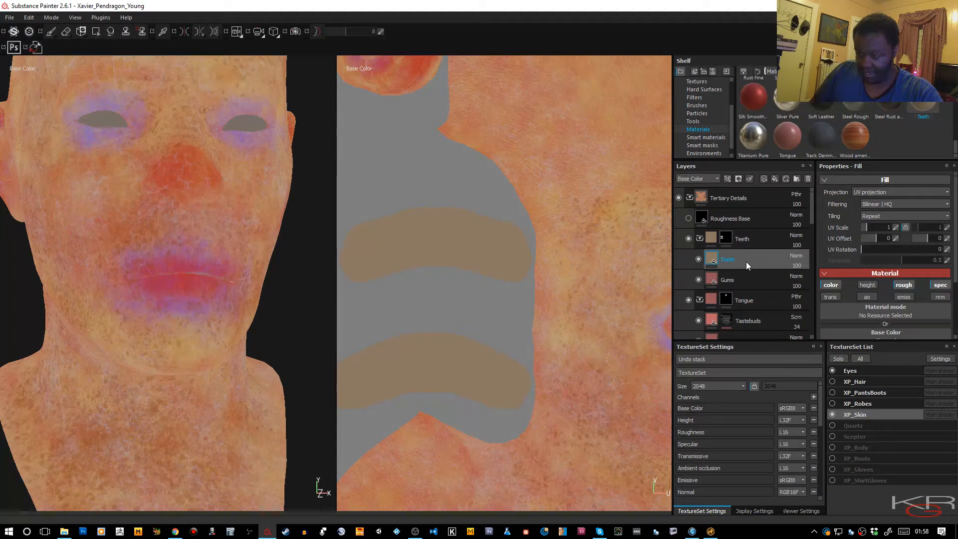
- Add a fill layer above the Teeth layer inside the Teeth folder and name it Cavities
click(776, 179)
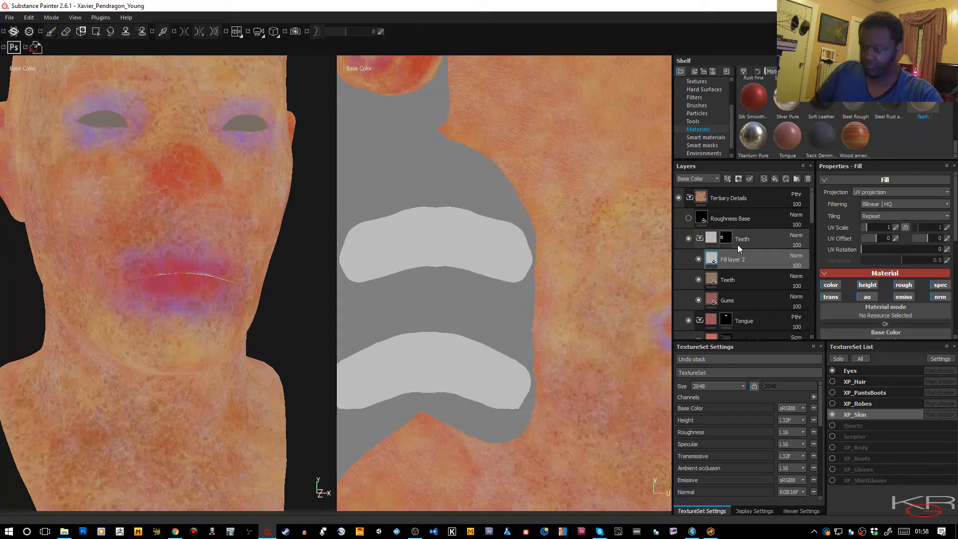
double_click(739, 260)
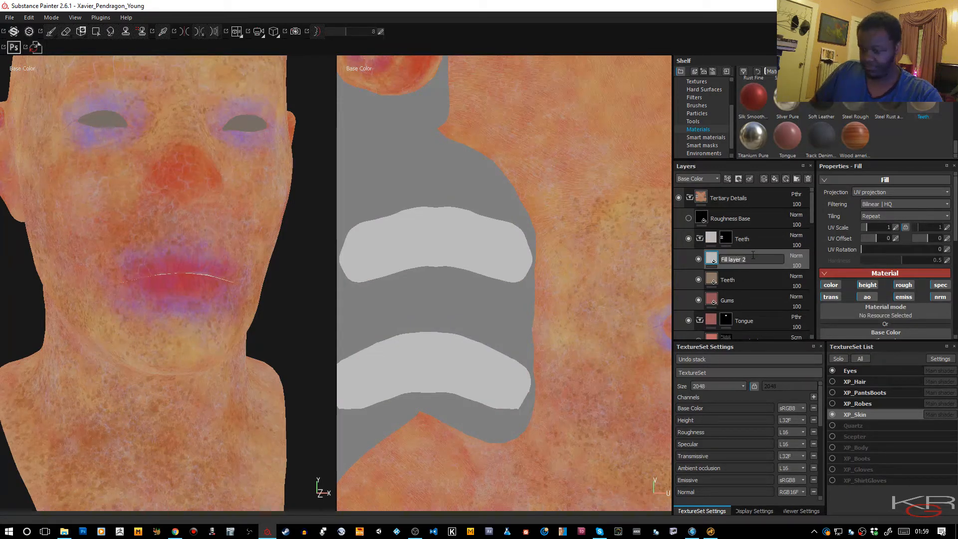
text(Cav)
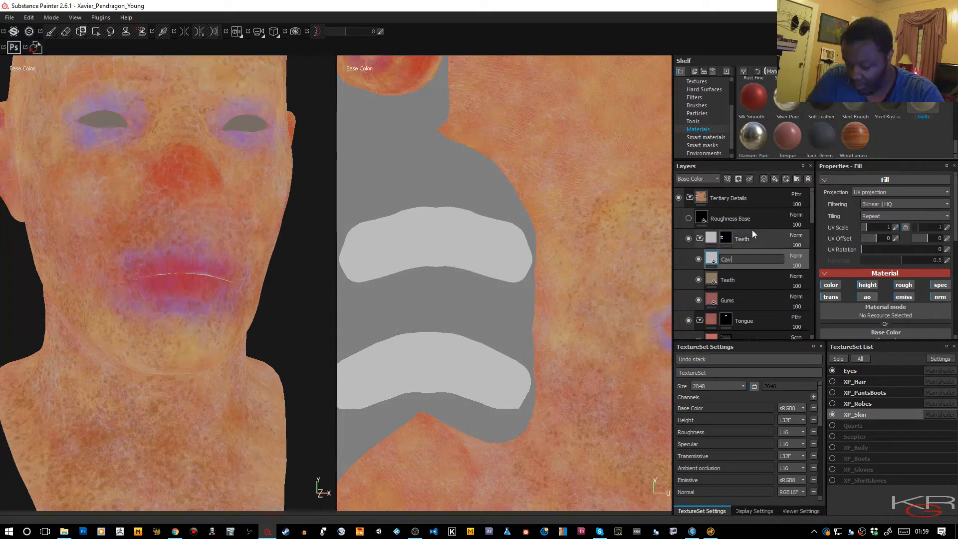
text(ities)
key(Return)
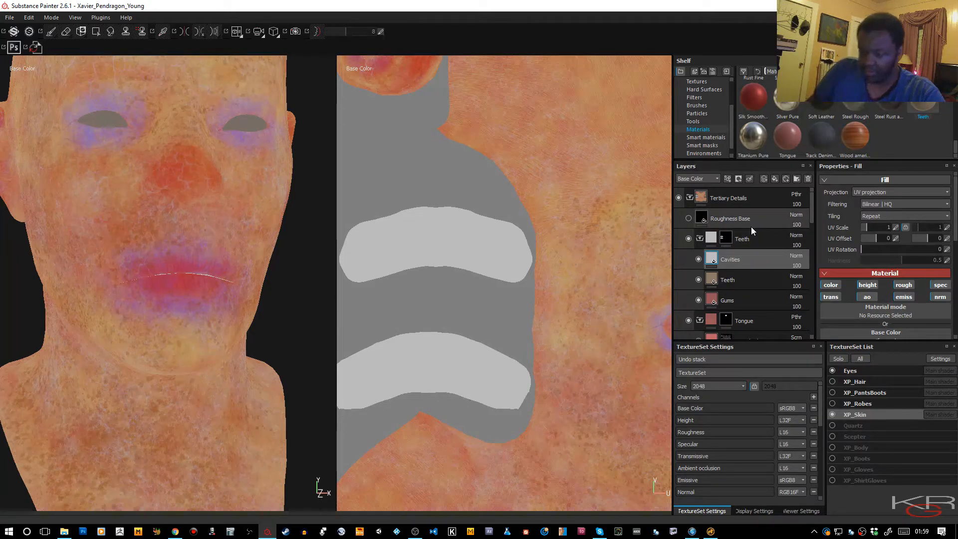
- Add a bitmap mask carrying the tooth and gum detail to the Cavities layer, and switch to the Paint tool
right_click(749, 264)
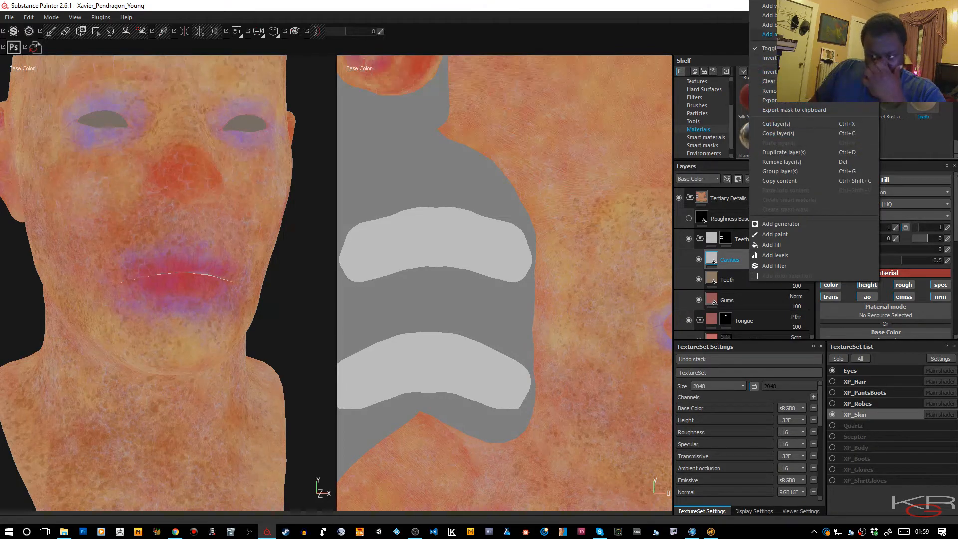
click(800, 25)
click(918, 90)
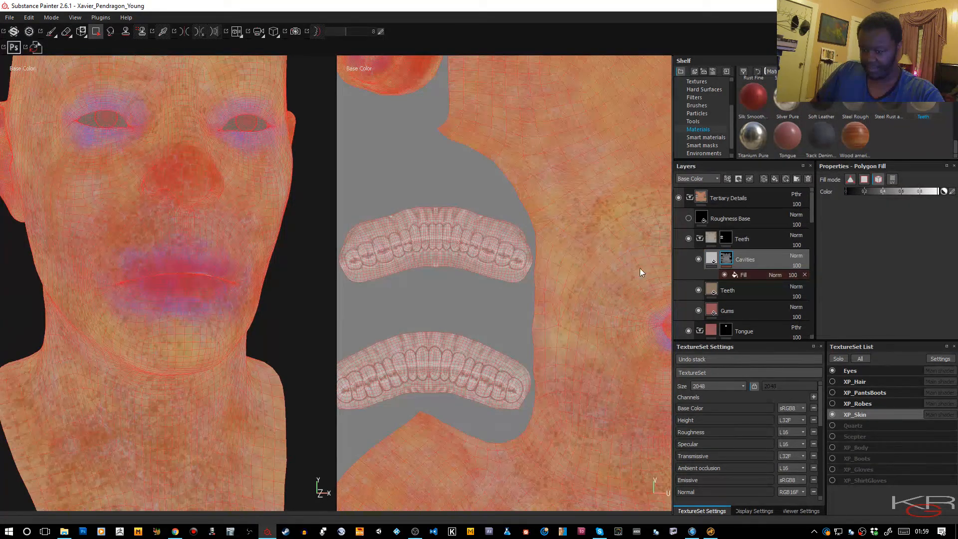
click(51, 31)
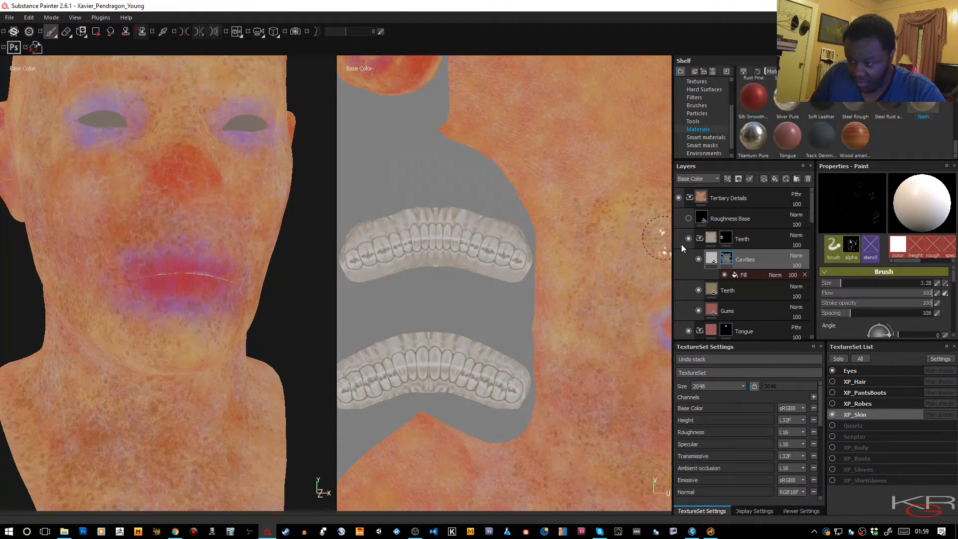
- Try Screen blending on the Cavities layer, hide the Teeth layer below it, and set Cavities to Overlay
click(800, 257)
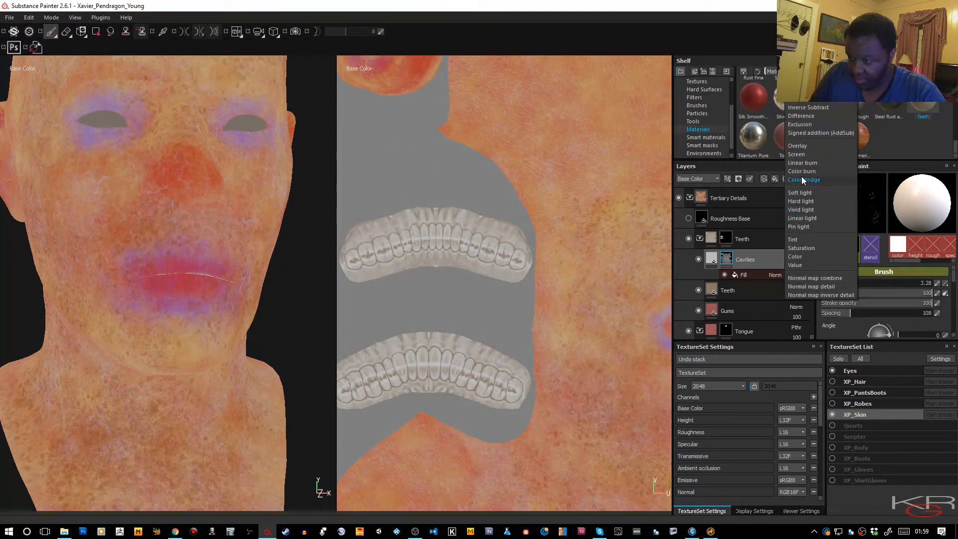
click(805, 155)
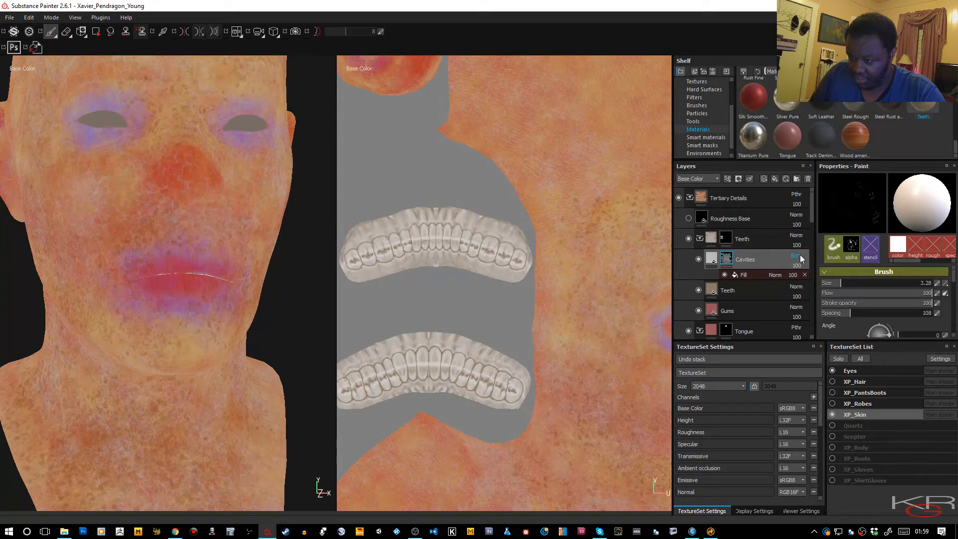
click(698, 289)
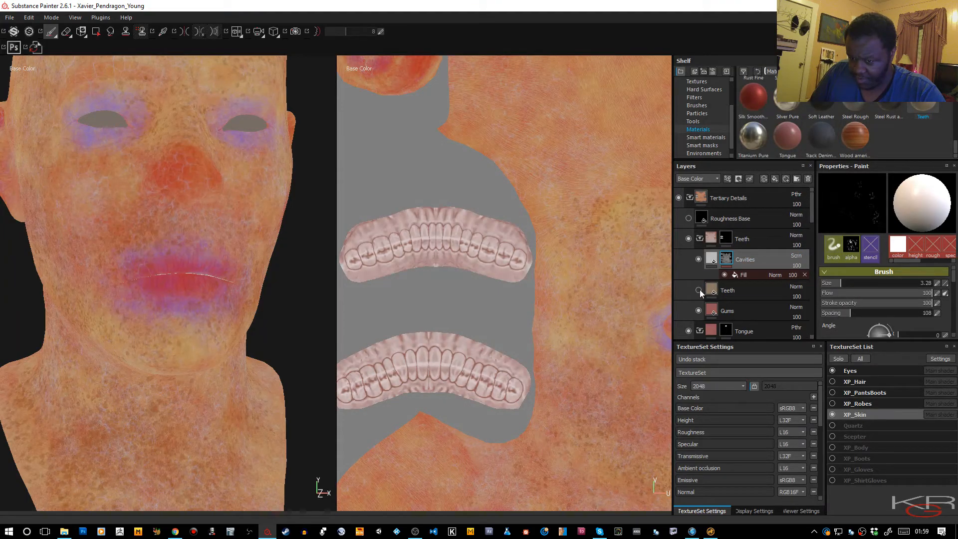
click(794, 257)
click(805, 148)
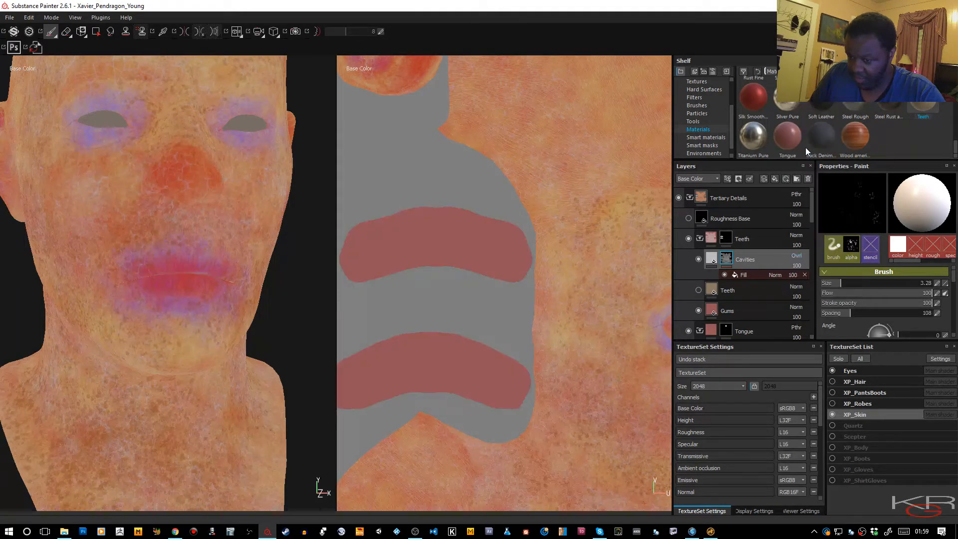
- Try Lighten and Multiply blending on the Cavities layer in the base color channel
click(799, 259)
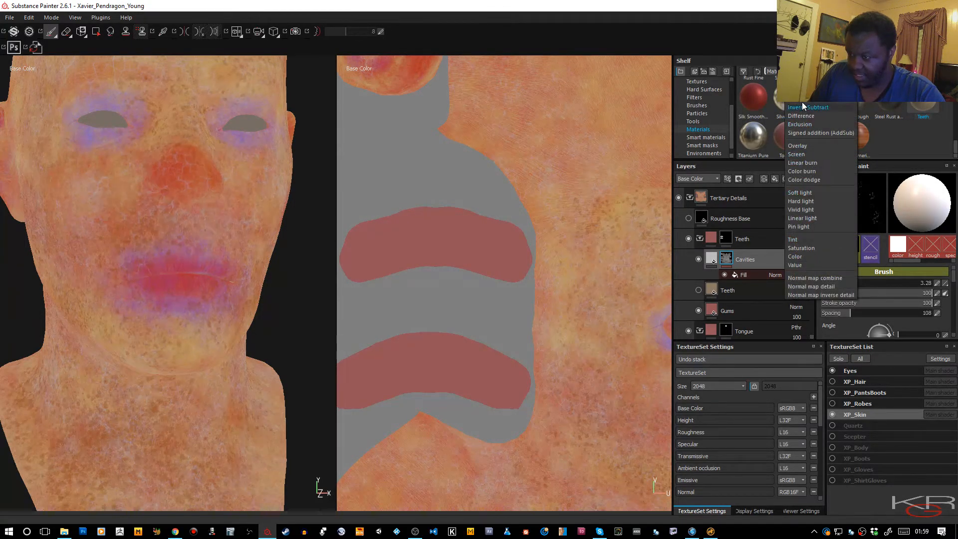
click(799, 154)
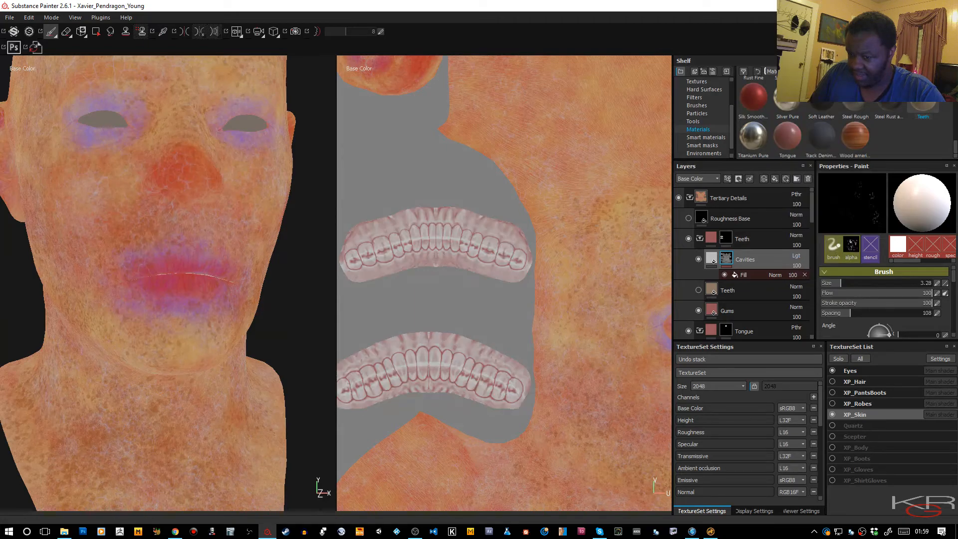
click(796, 259)
click(799, 44)
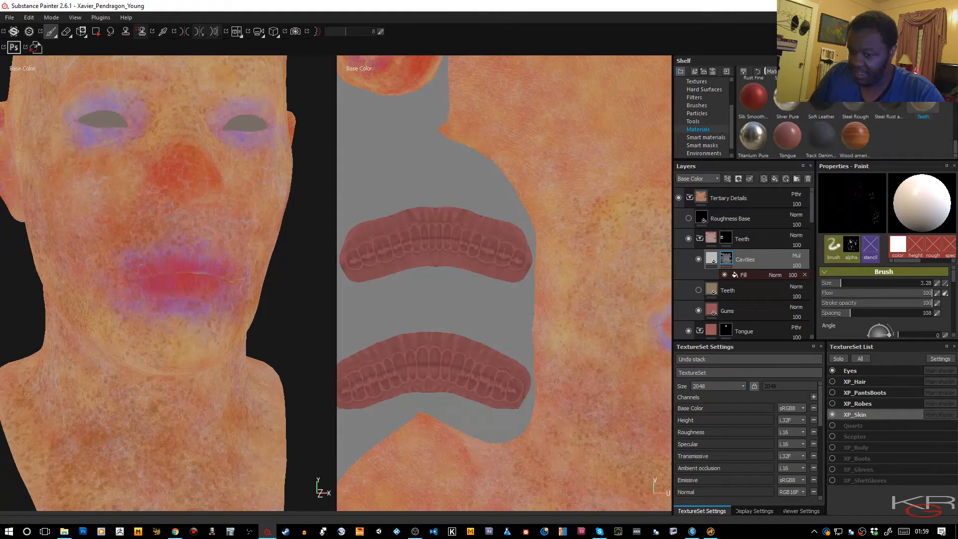
- Set the Cavities layer's base color blending to Normal at 19 opacity
click(795, 258)
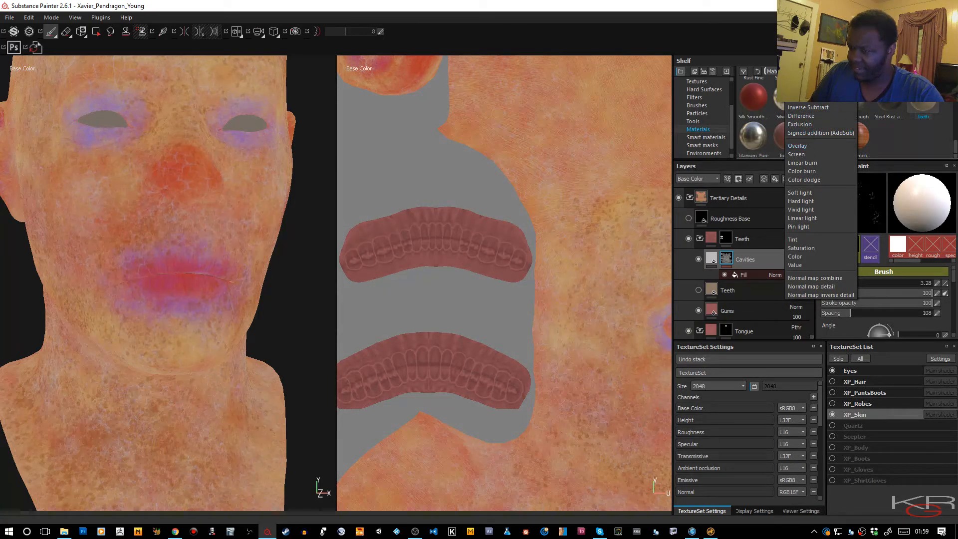
click(798, 5)
click(799, 267)
drag(813, 278, 793, 281)
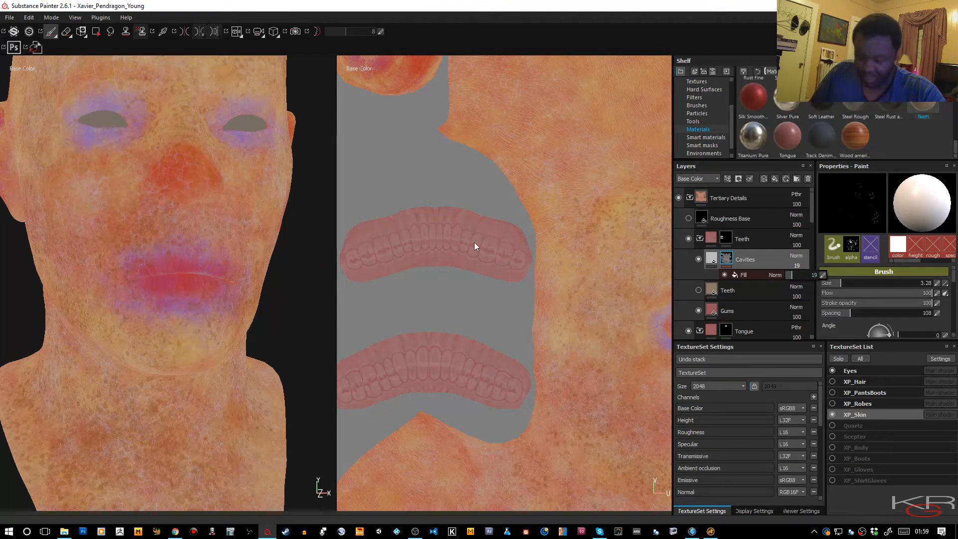
- Disable the Cavities fill's height, specular, transmissive, emissive and normal channels, keeping color, roughness and ambient occlusion
click(713, 266)
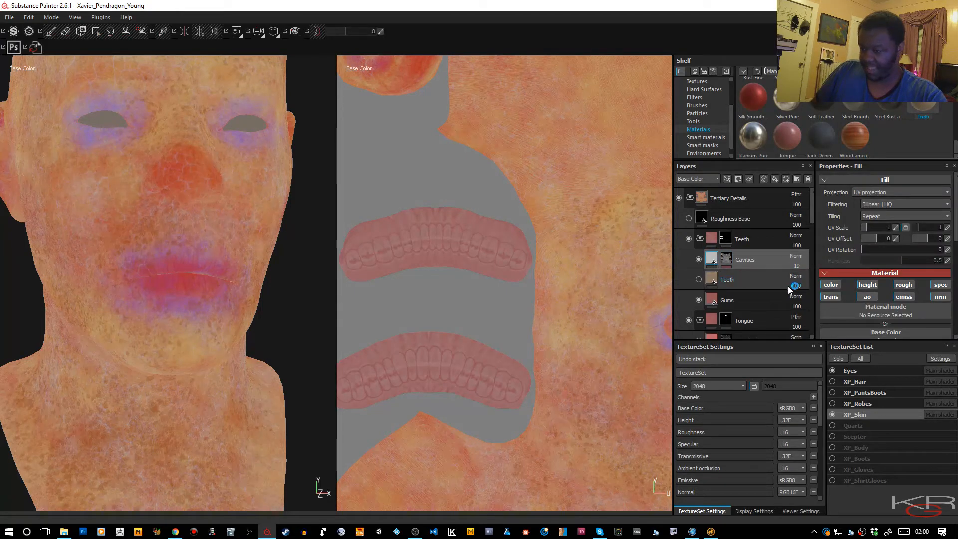
click(941, 285)
click(940, 297)
click(904, 297)
click(832, 297)
click(867, 285)
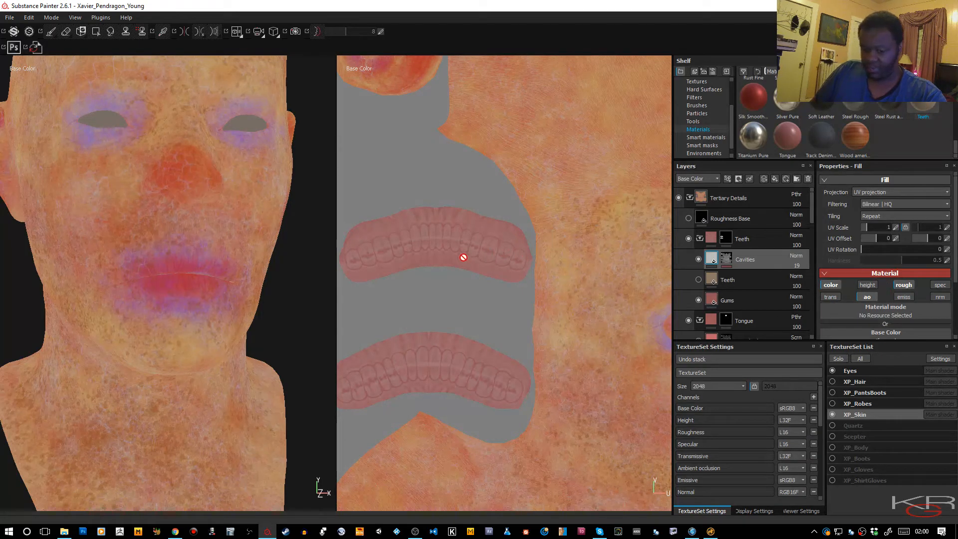
- Display the roughness channel, set the Cavities fill's roughness to about 0.85, and make the Teeth layer visible again
key(c)
key(c)
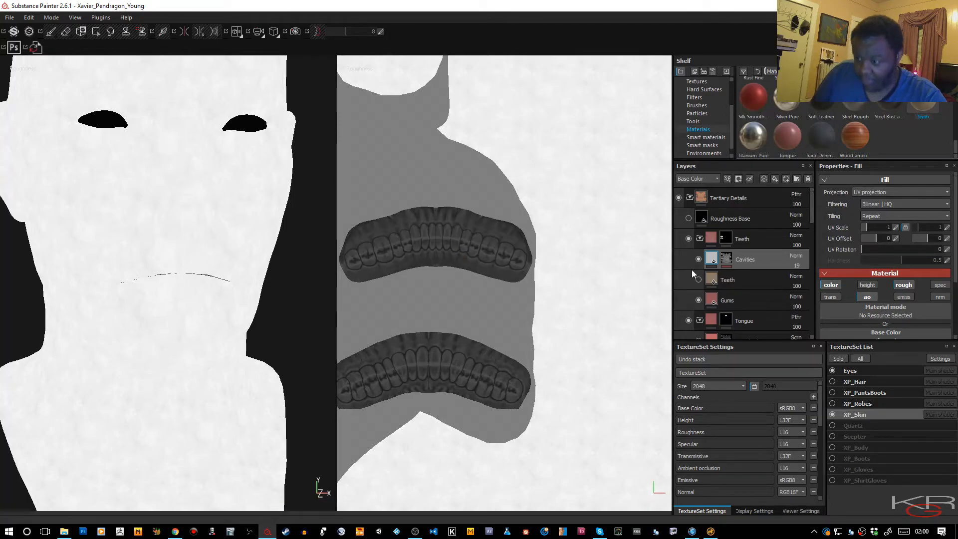
scroll(881, 235, down, 5)
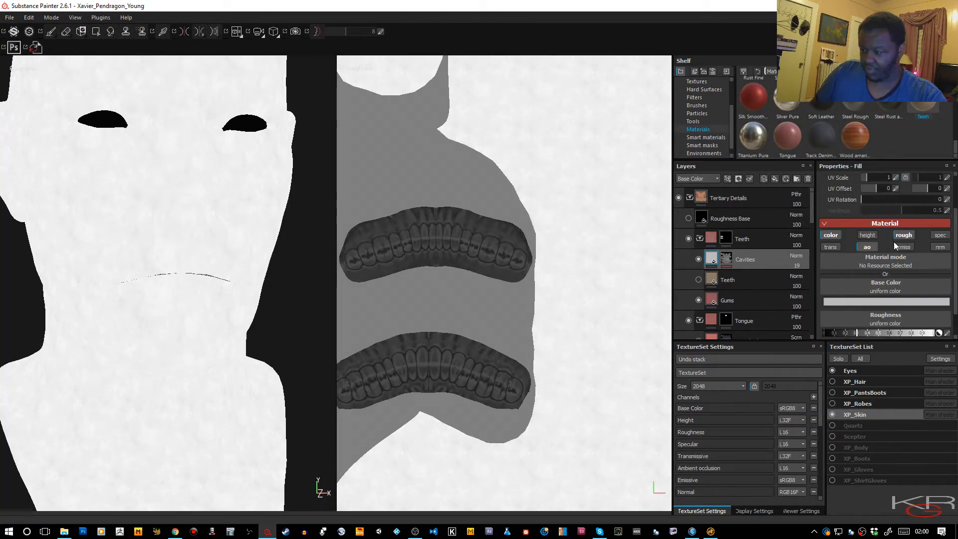
drag(871, 302, 919, 302)
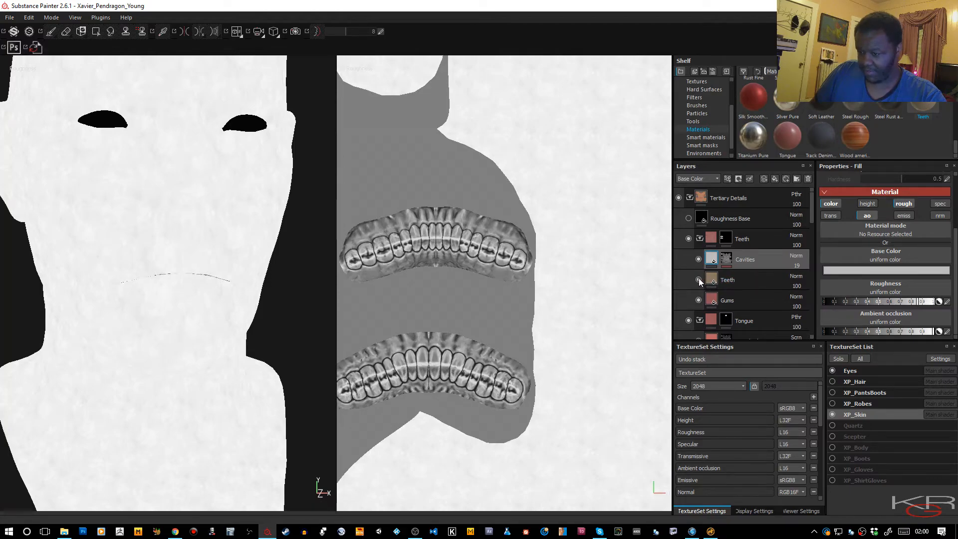
- Switch the layer stack to the Roughness channel and set the Teeth folder's blending to Passthrough
click(711, 179)
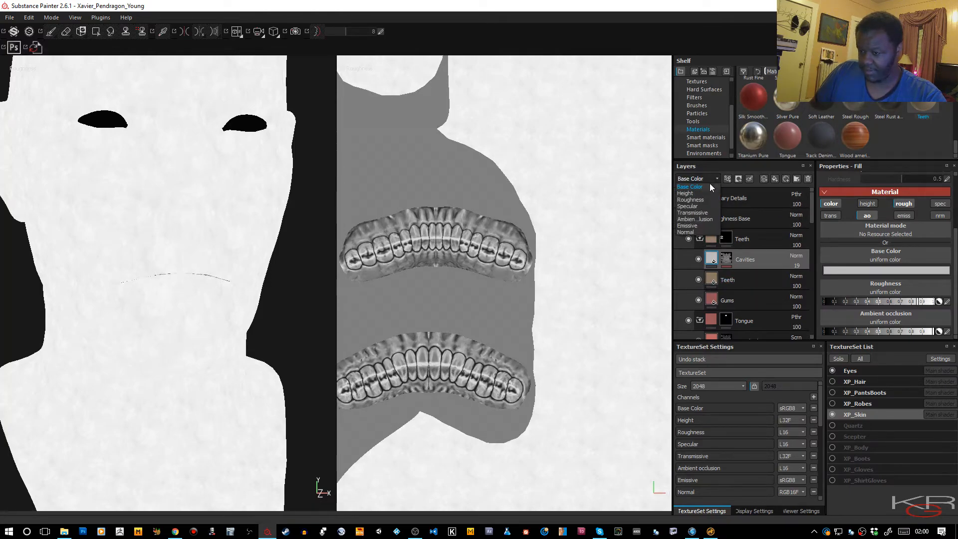
click(692, 199)
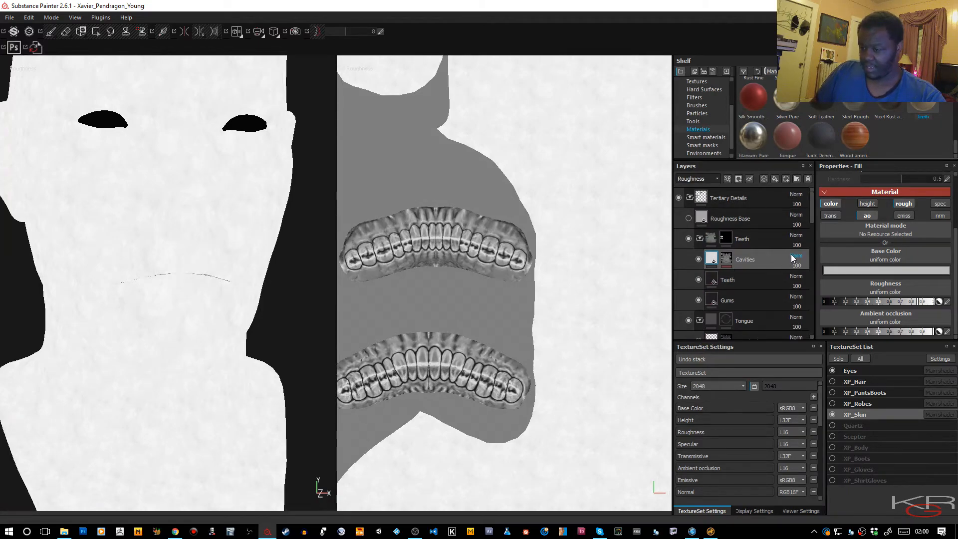
click(795, 237)
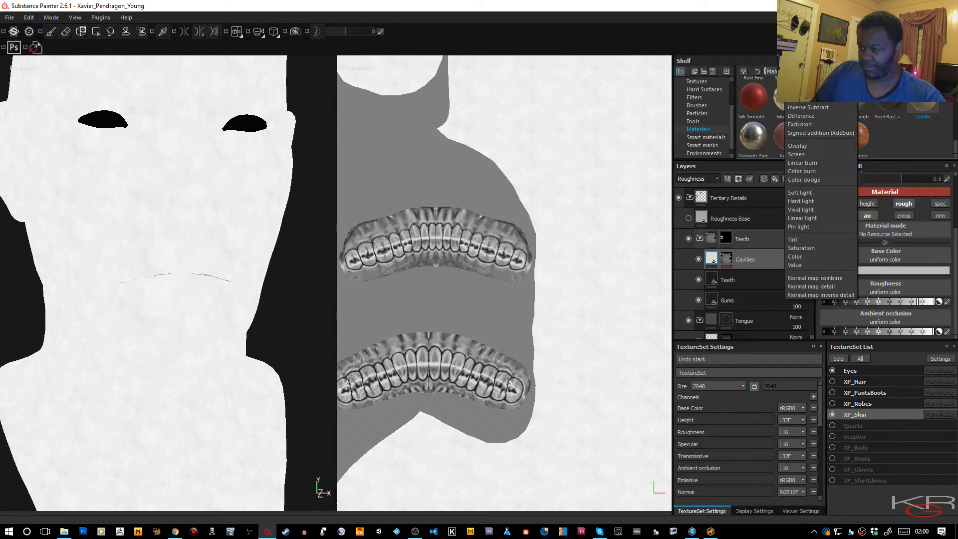
click(802, 14)
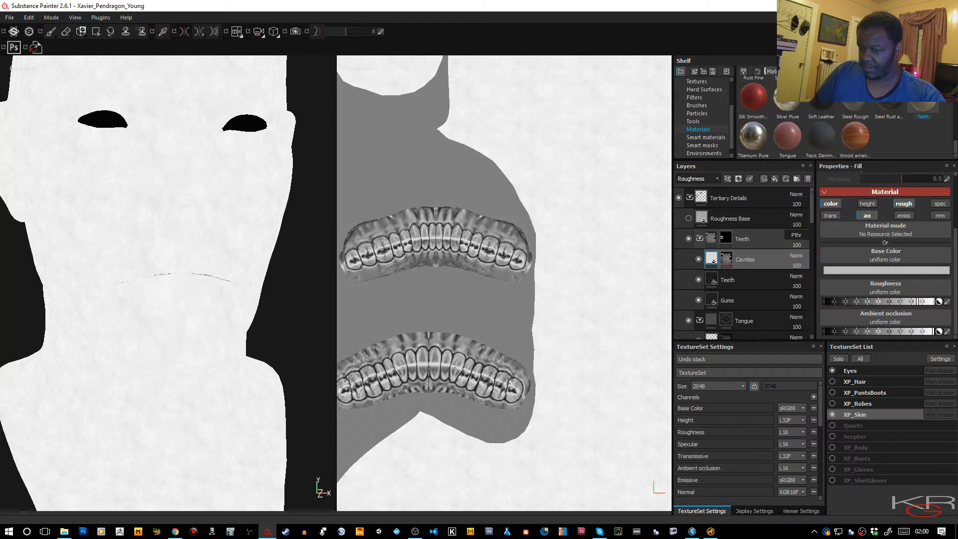
- Try Overlay blending for the Cavities layer's roughness and return it to Normal
click(796, 277)
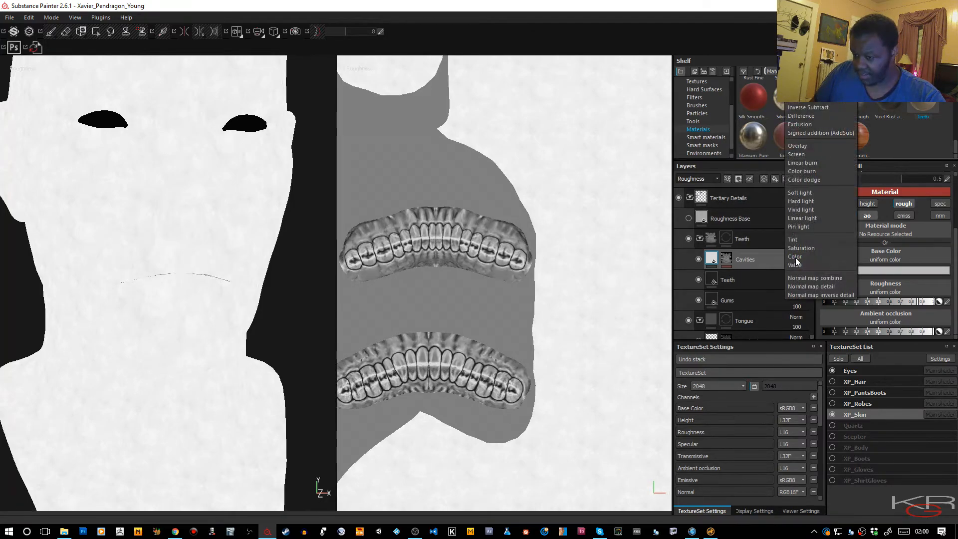
click(797, 145)
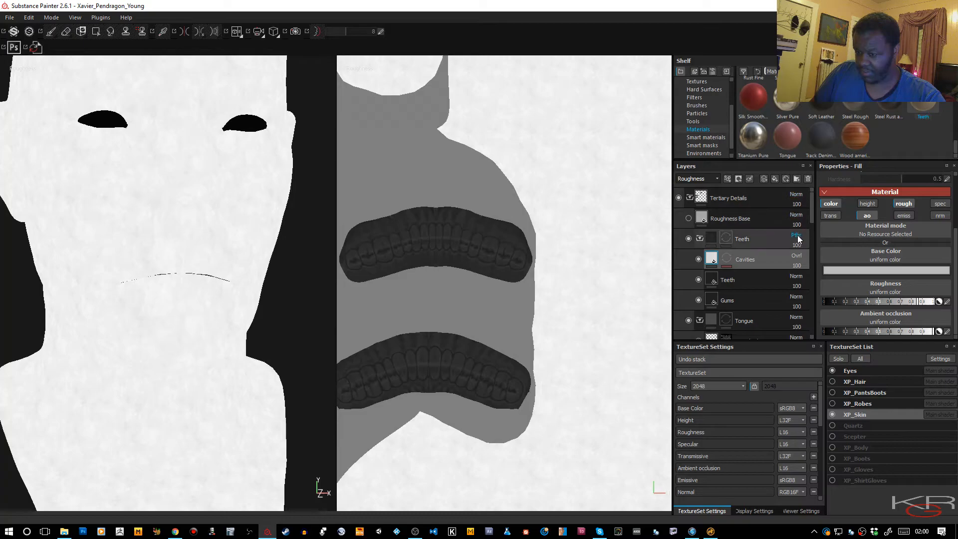
click(796, 256)
click(797, 5)
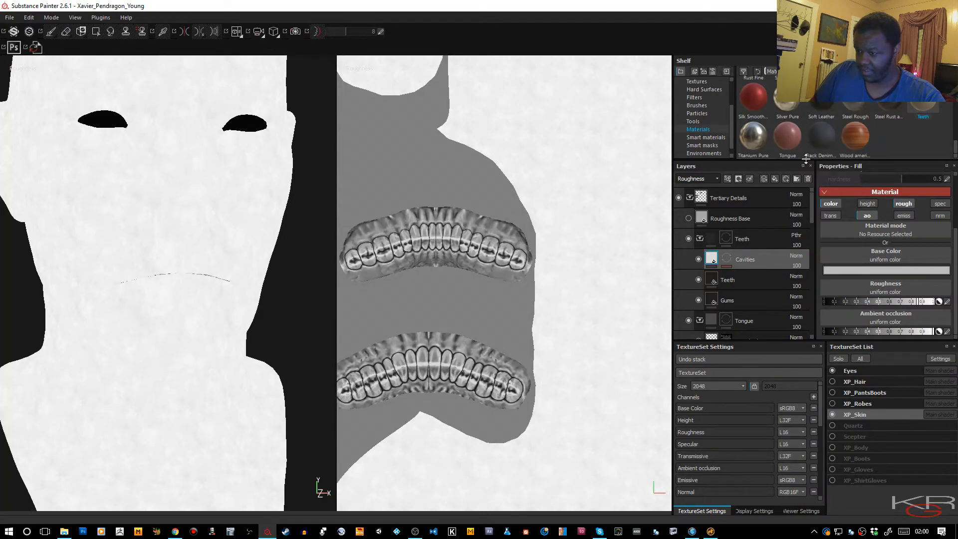
- Lower the Cavities layer's roughness opacity to 23 and set the Teeth fill's roughness to about 0.1
click(797, 266)
drag(809, 276, 793, 274)
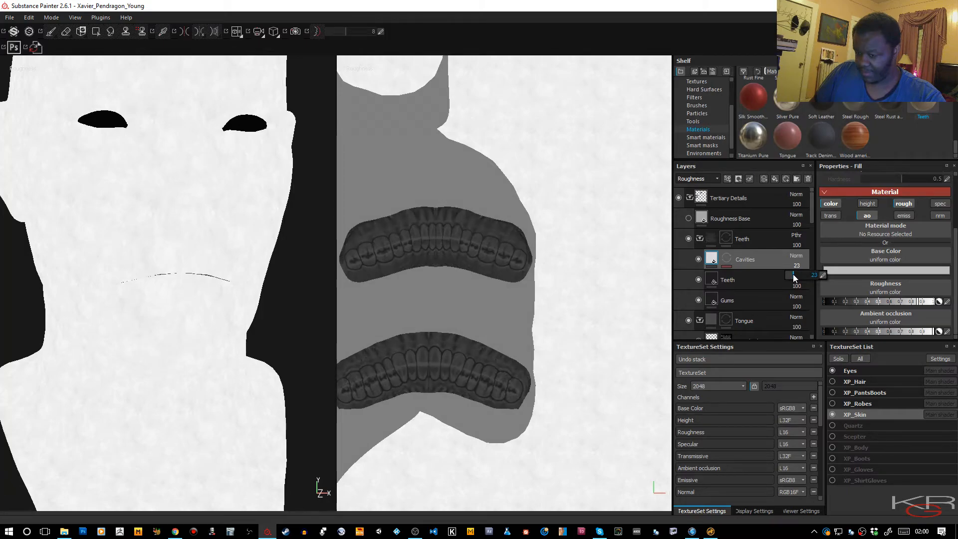
click(756, 281)
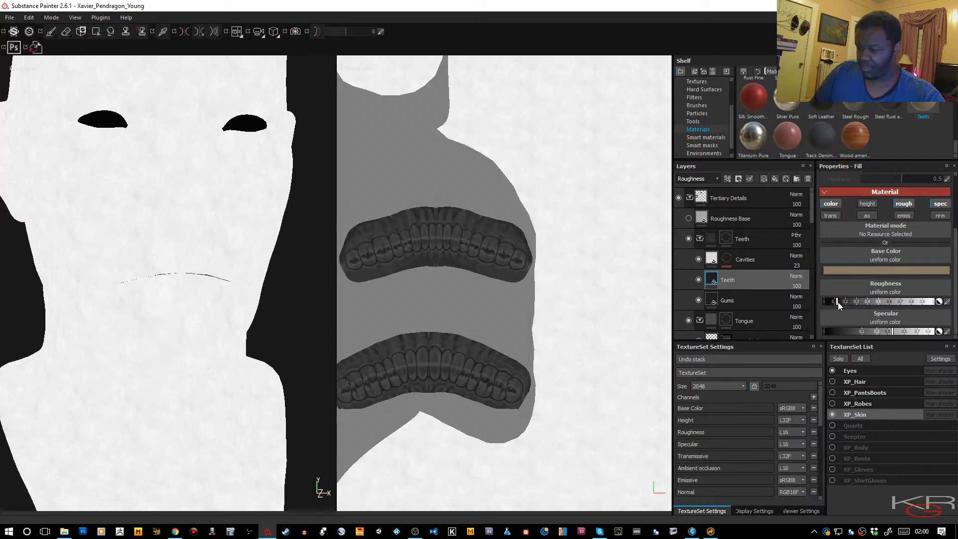
drag(841, 301, 836, 301)
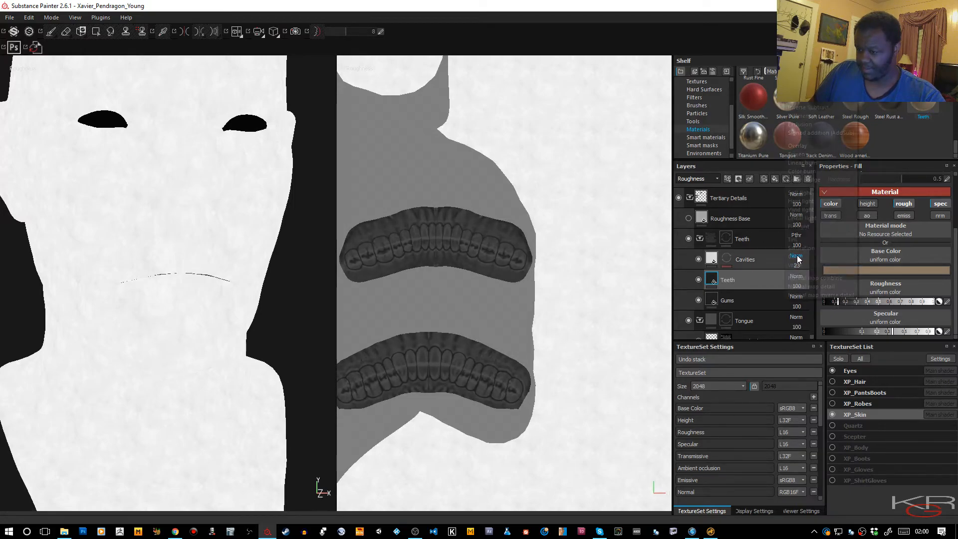
- Try the Cavities layer's roughness at 45 opacity with Lighten and Screen blending
click(796, 276)
click(803, 77)
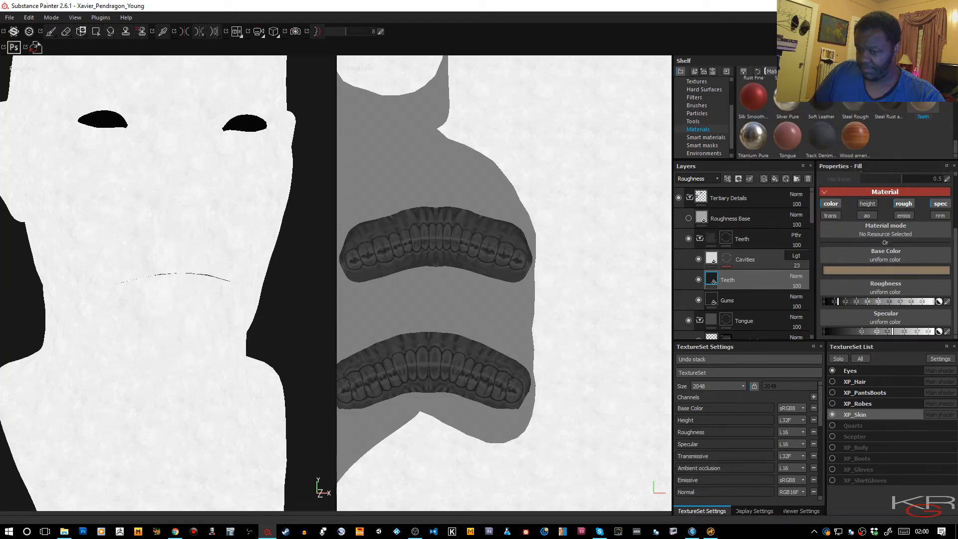
click(800, 265)
drag(798, 277, 801, 277)
click(797, 255)
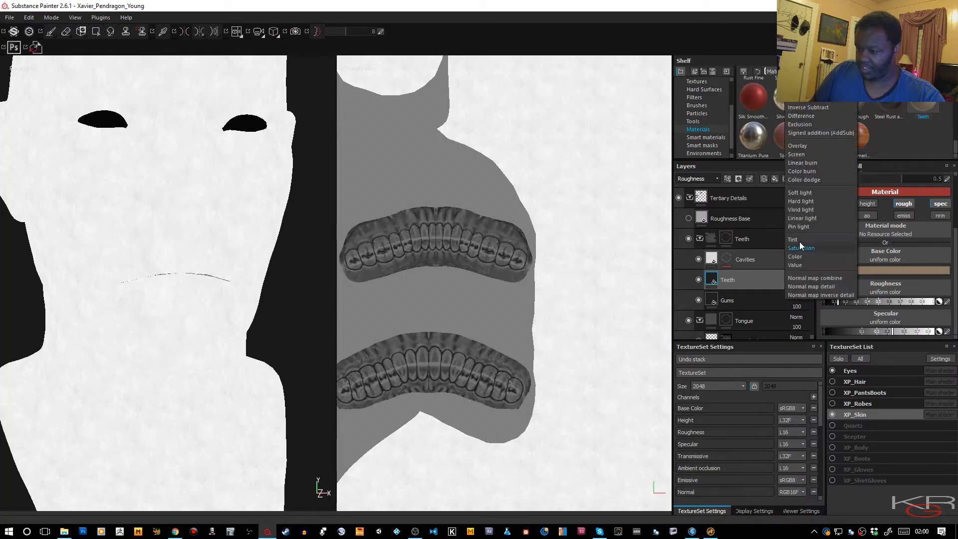
click(807, 155)
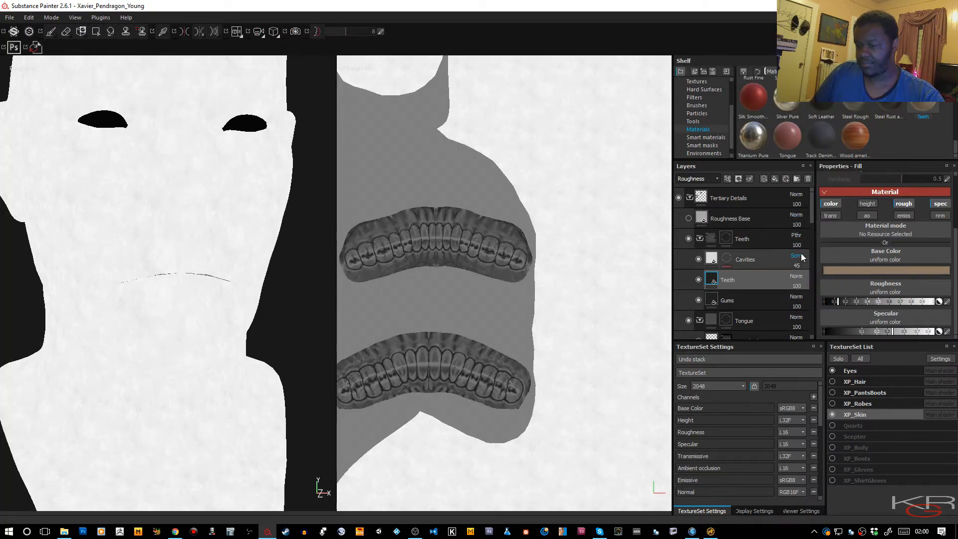
- Set the Cavities layer's roughness blending to Overlay at 100 opacity
click(798, 256)
click(792, 143)
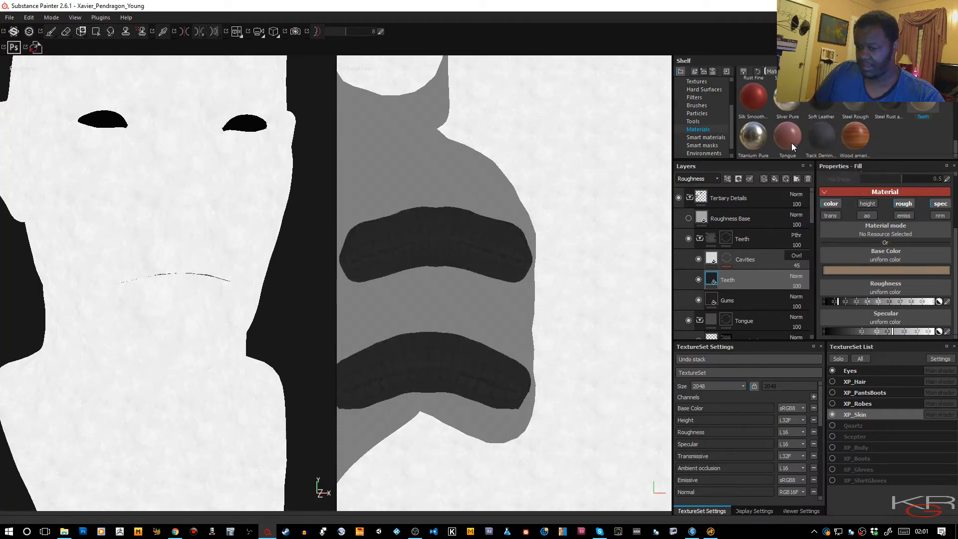
click(798, 266)
drag(806, 274, 823, 277)
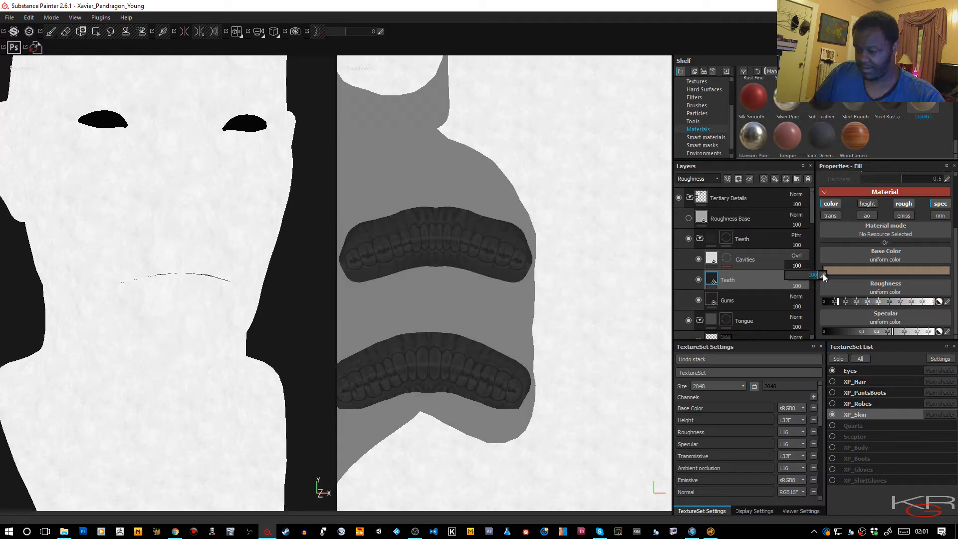
- Show the full material and examine the gloss on the teeth up close in the texture view
click(476, 196)
key(m)
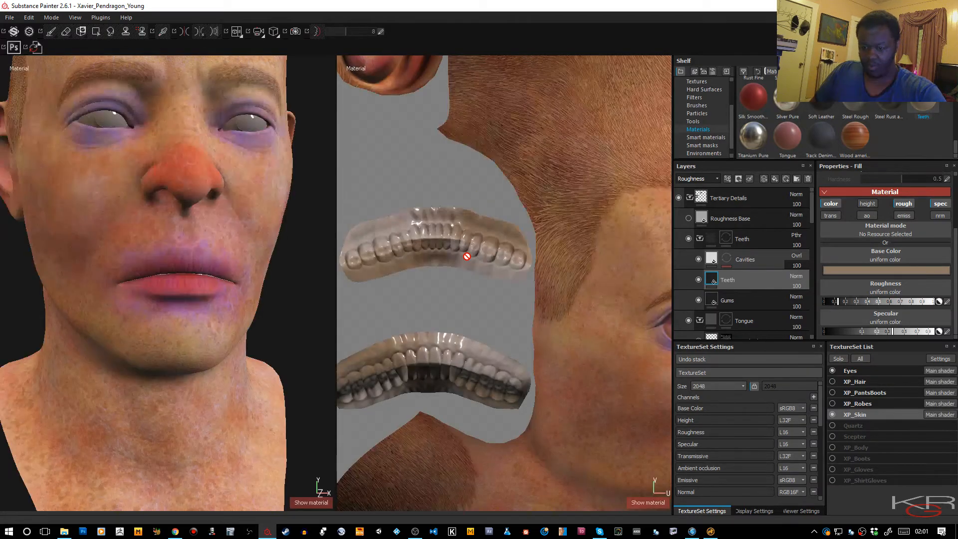
scroll(466, 257, up, 3)
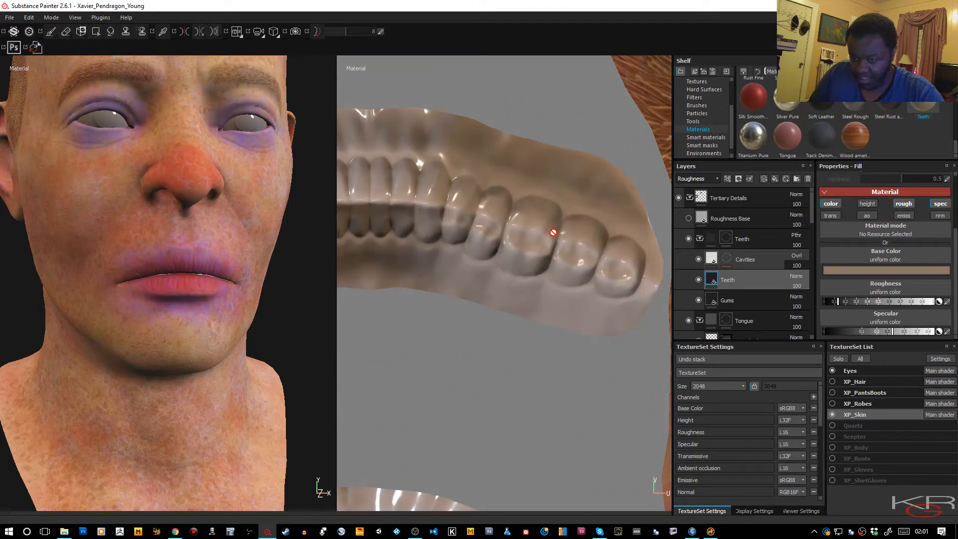
- In the roughness display, try a higher roughness on the Teeth fill, and set the Cavities fill's roughness to about 1
key(c)
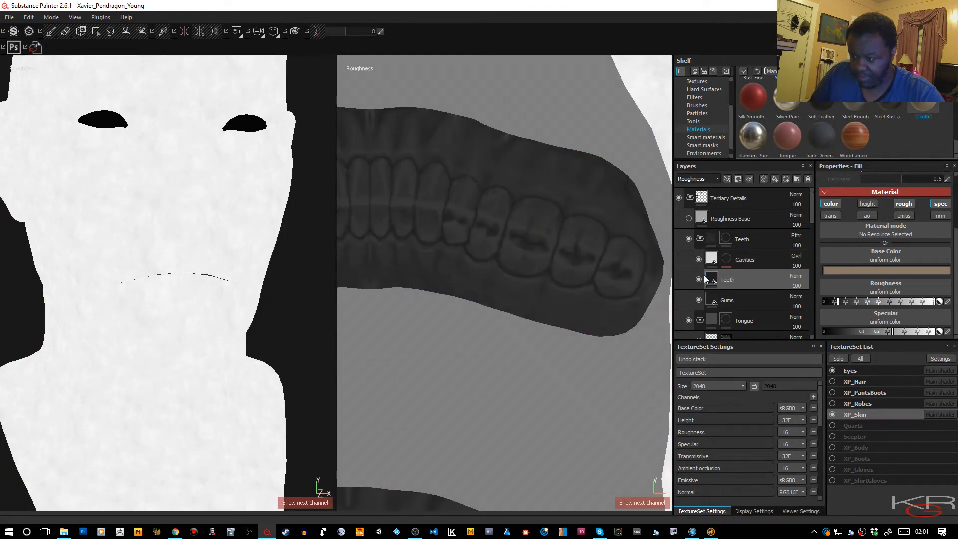
drag(848, 301, 870, 301)
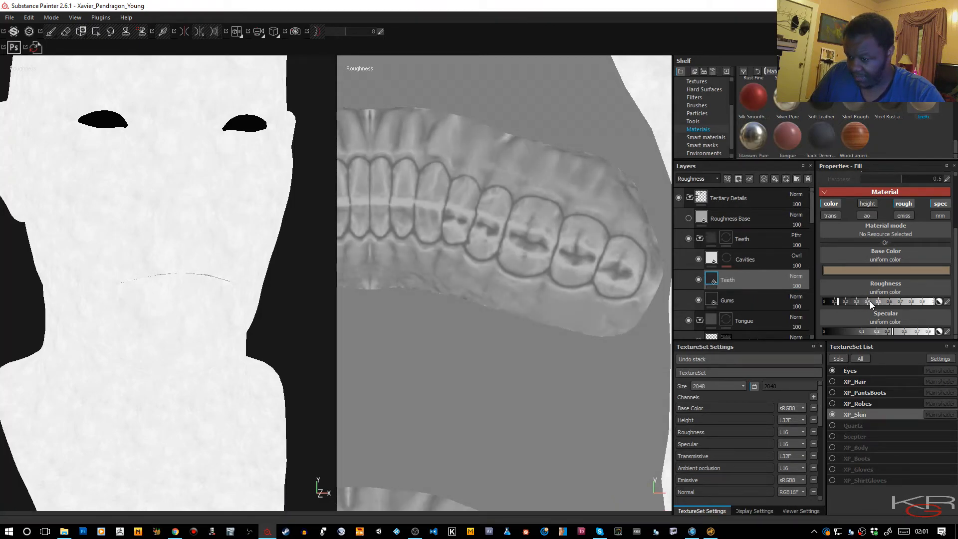
click(713, 261)
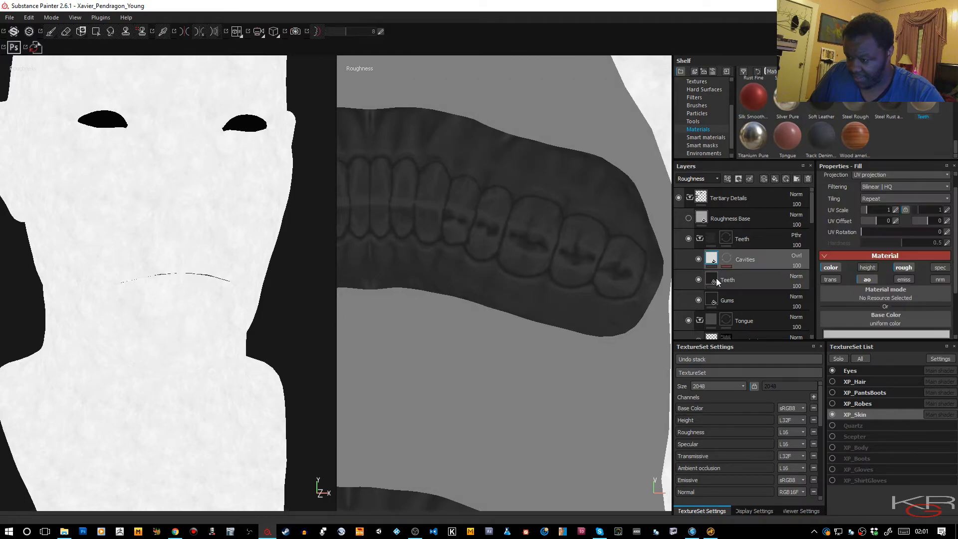
scroll(904, 293, down, 1)
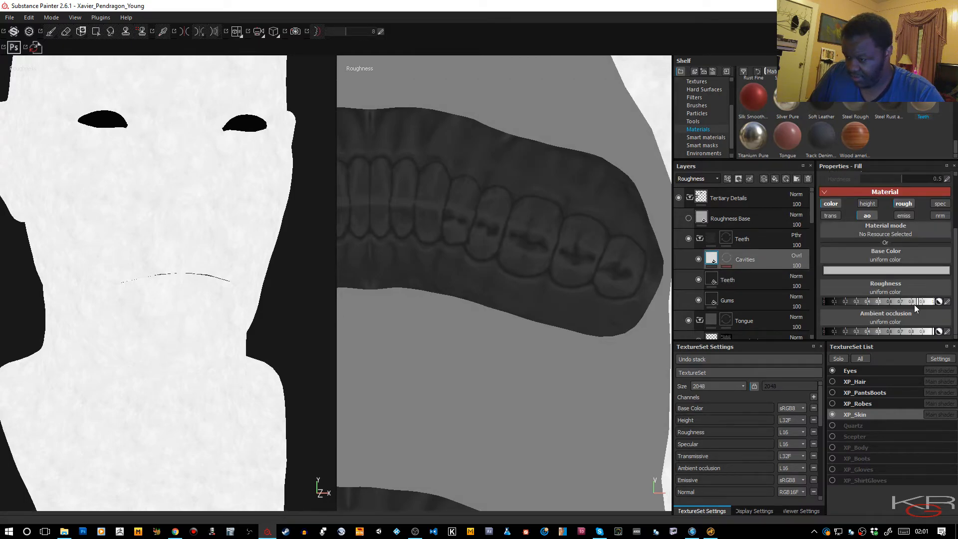
drag(889, 305, 934, 306)
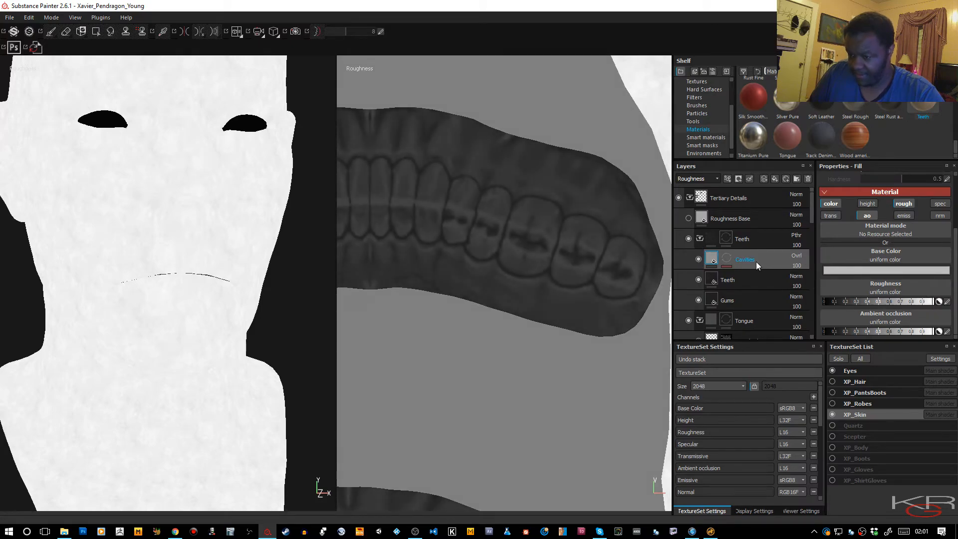
- Disable the roughness channel on the Cavities fill layer
click(724, 259)
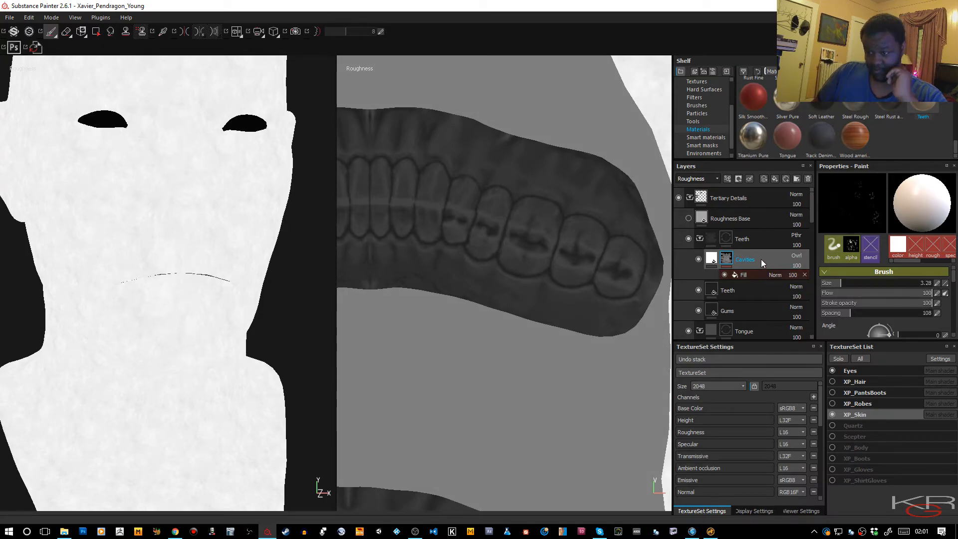
click(714, 261)
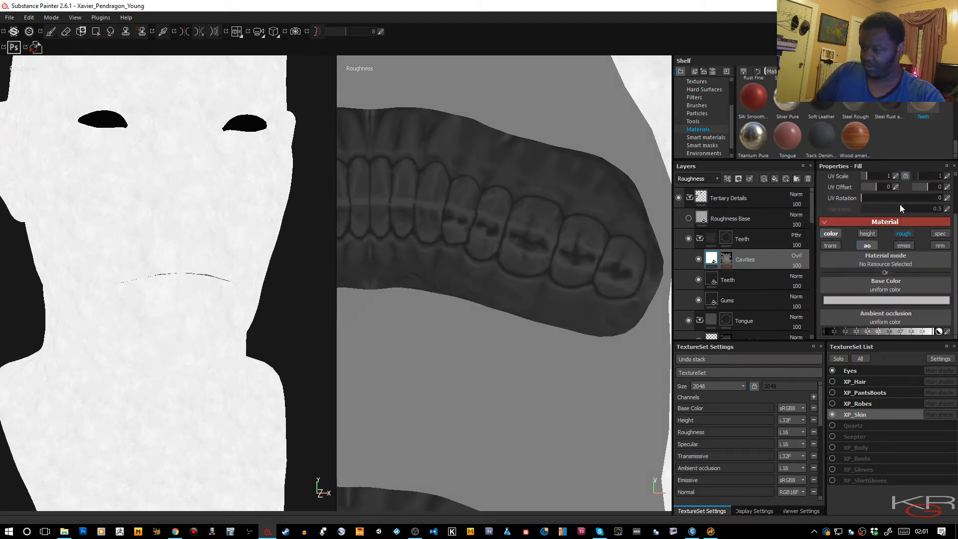
click(747, 261)
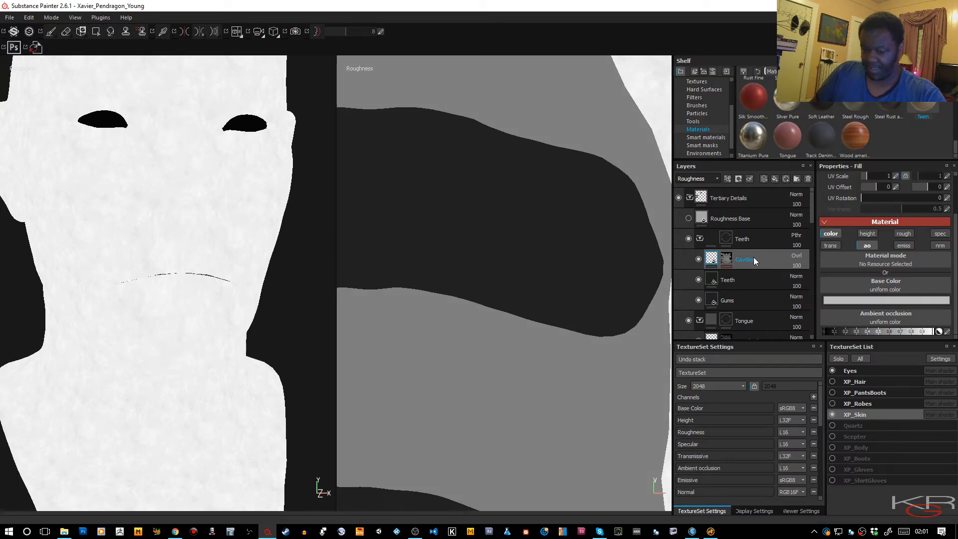
- Duplicate the Cavities layer in the Teeth folder and rename the copy RoughCavities
key(ctrl+d)
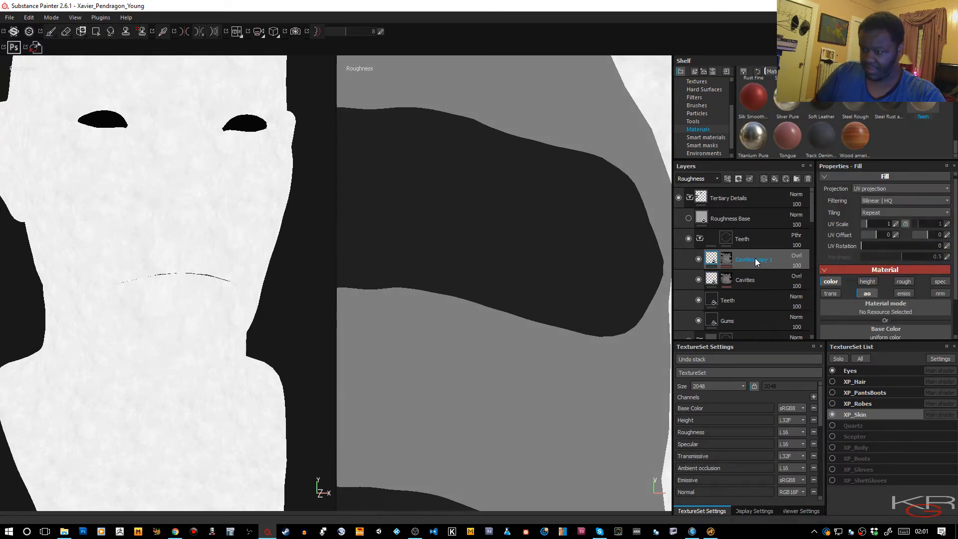
double_click(753, 259)
text(RoughCavi)
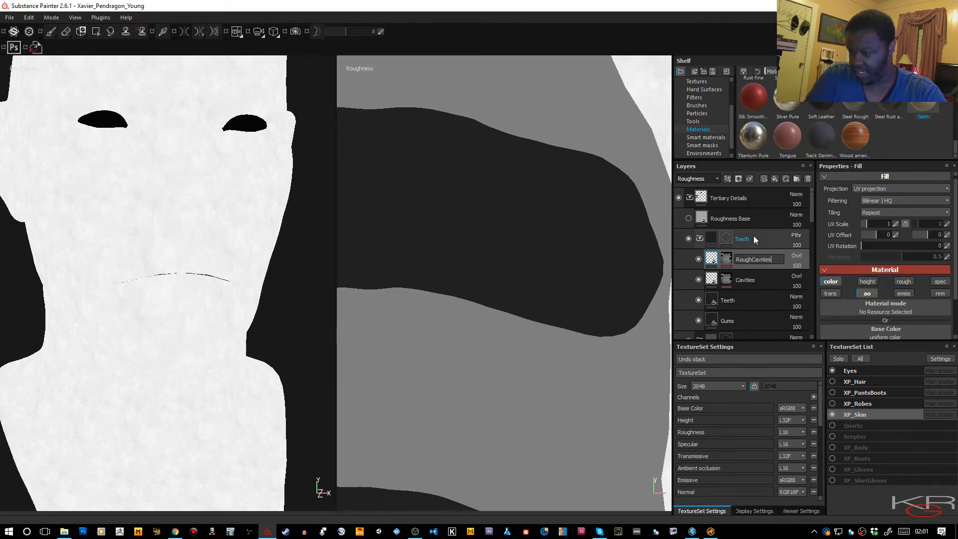
key(Return)
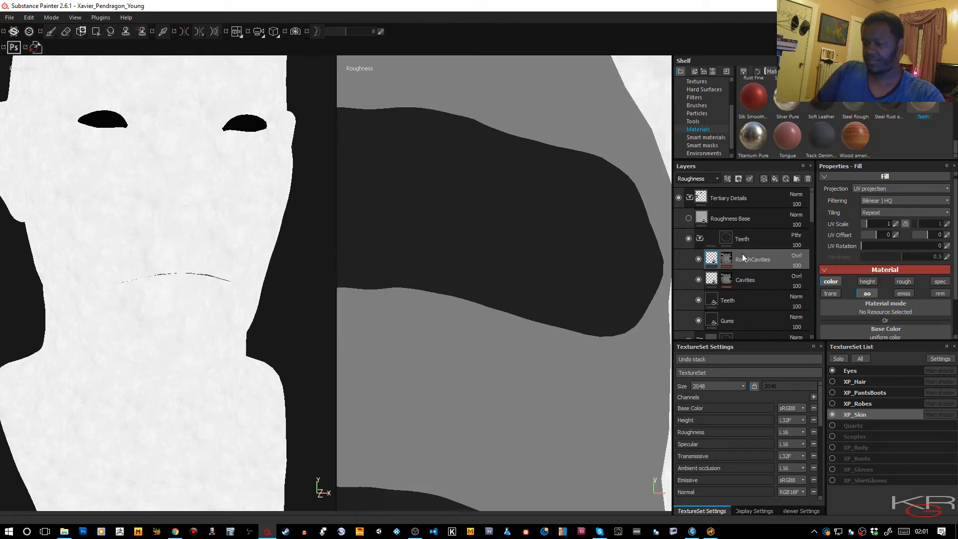
- Make RoughCavities affect only roughness by disabling its color and ambient occlusion channels, and set its roughness blending to Normal
click(835, 282)
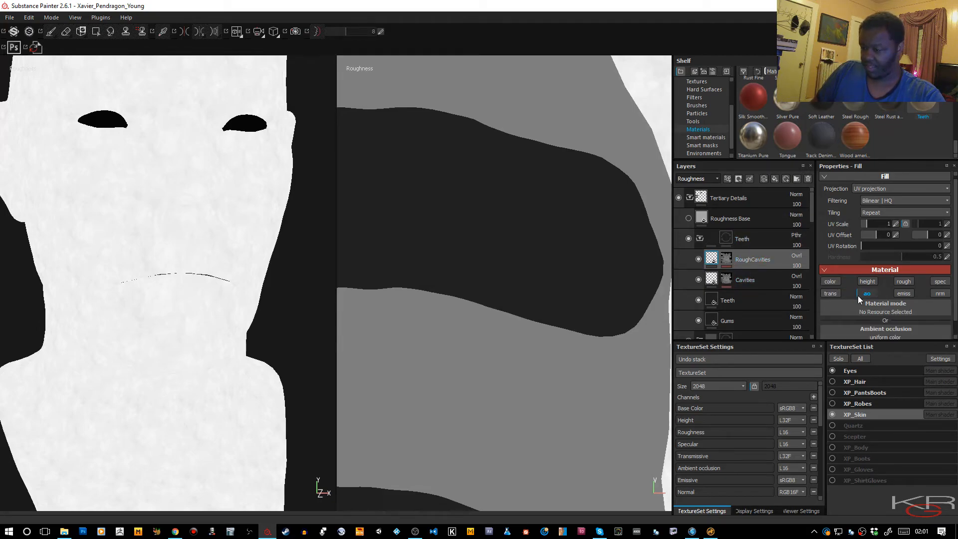
click(866, 293)
click(904, 285)
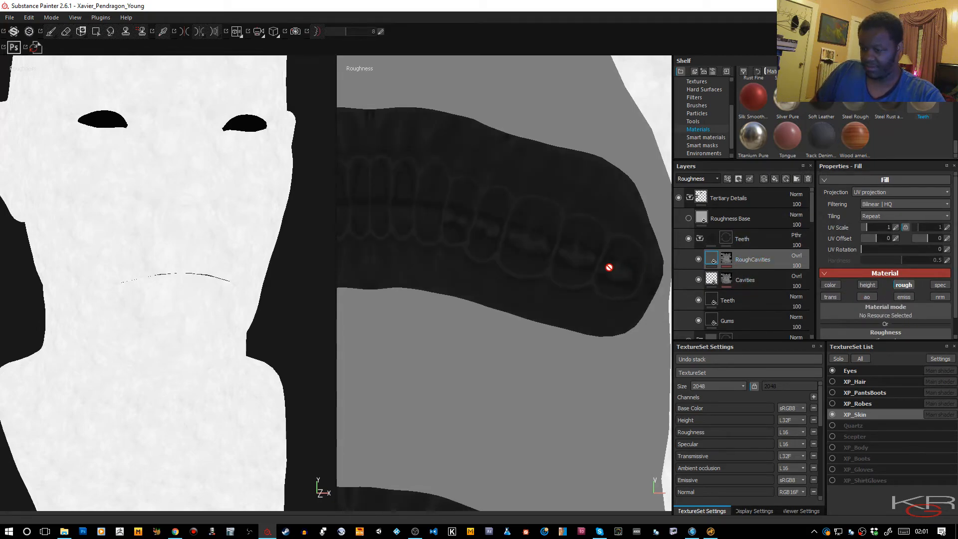
click(796, 257)
click(797, 10)
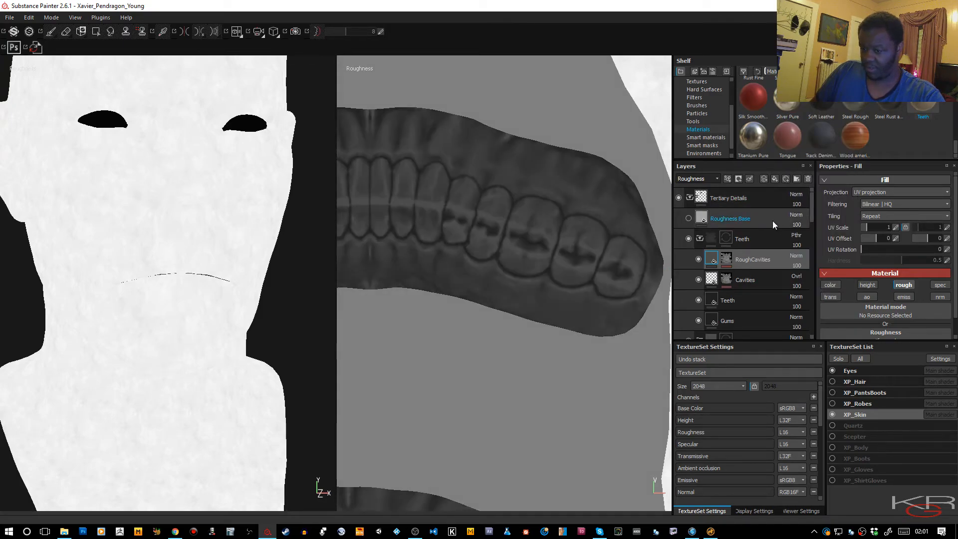
- Add an inverted Levels effect to the RoughCavities mask and check the teeth in the full material display
right_click(727, 261)
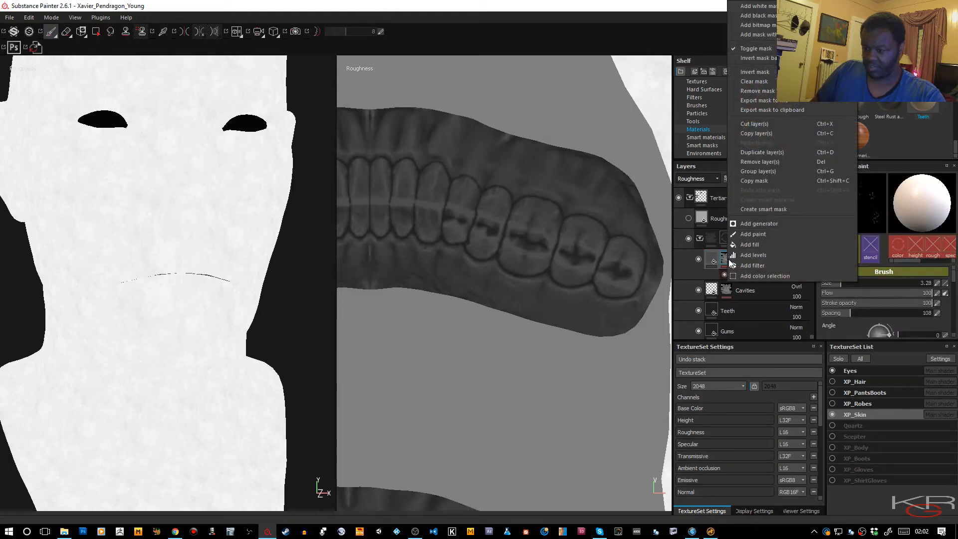
click(759, 252)
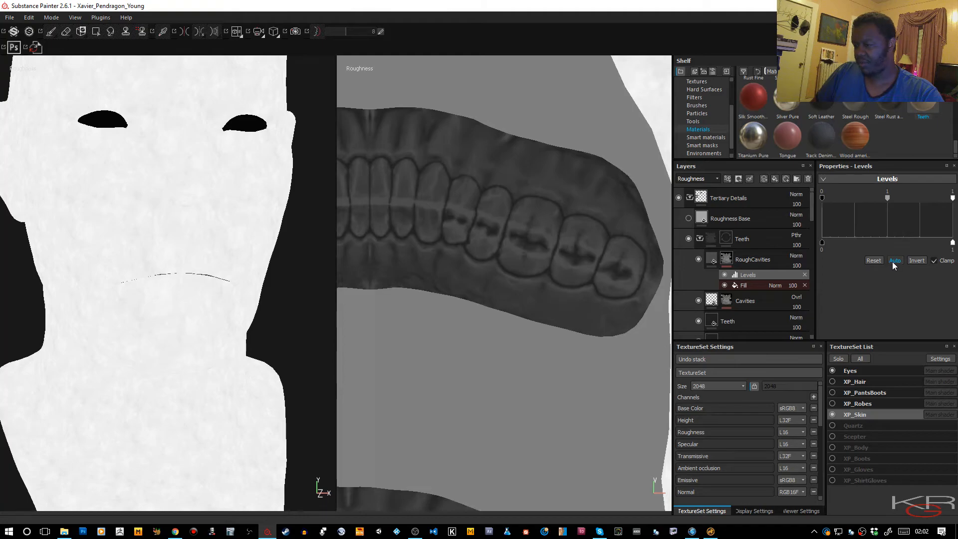
click(918, 260)
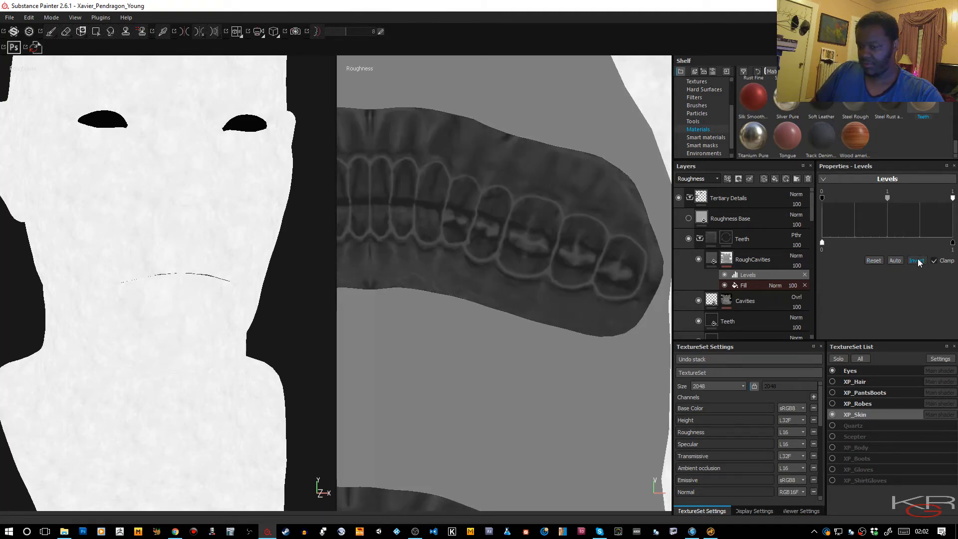
key(m)
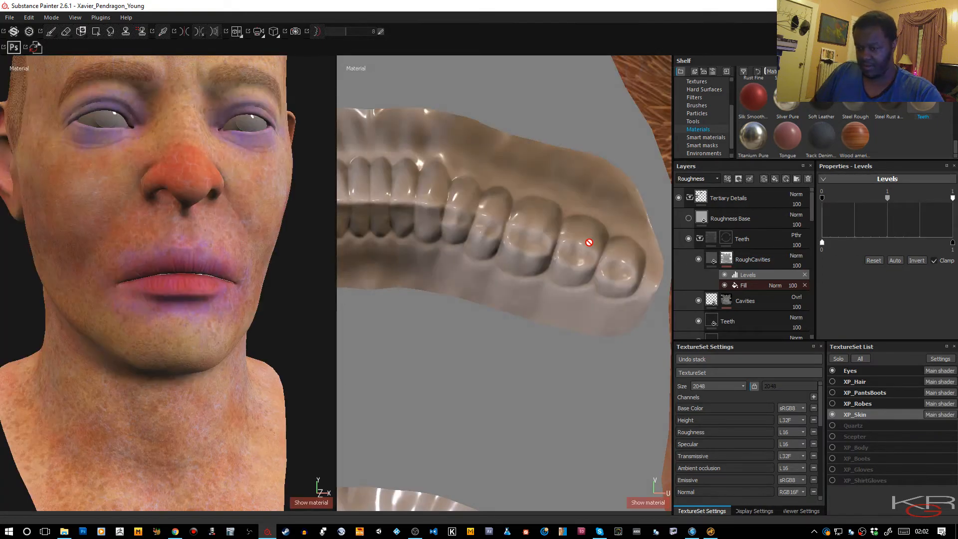
key(c)
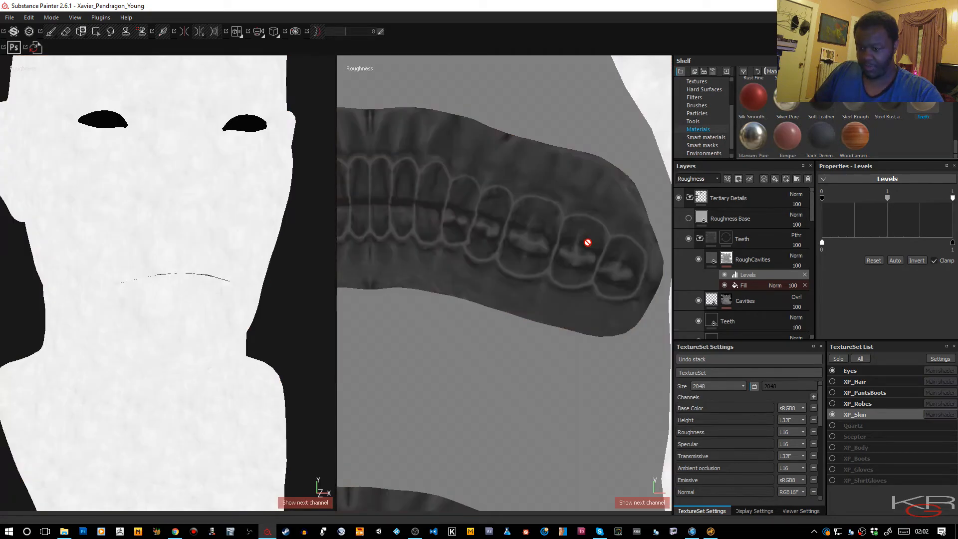
- Try Overlay as the RoughCavities roughness blending, and settle on Color dodge while comparing both rows of teeth
scroll(549, 231, down, 4)
middle_drag(547, 231, 594, 224)
click(795, 258)
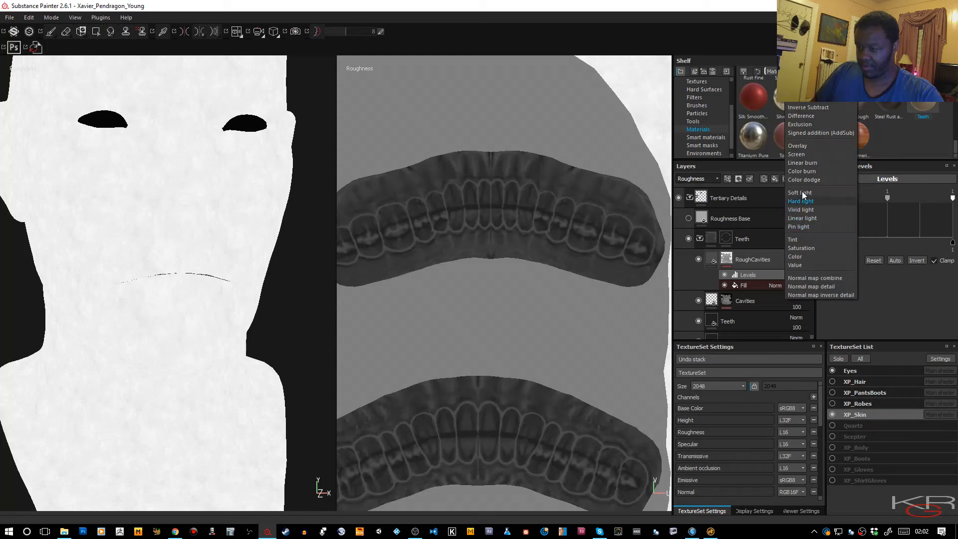
click(805, 147)
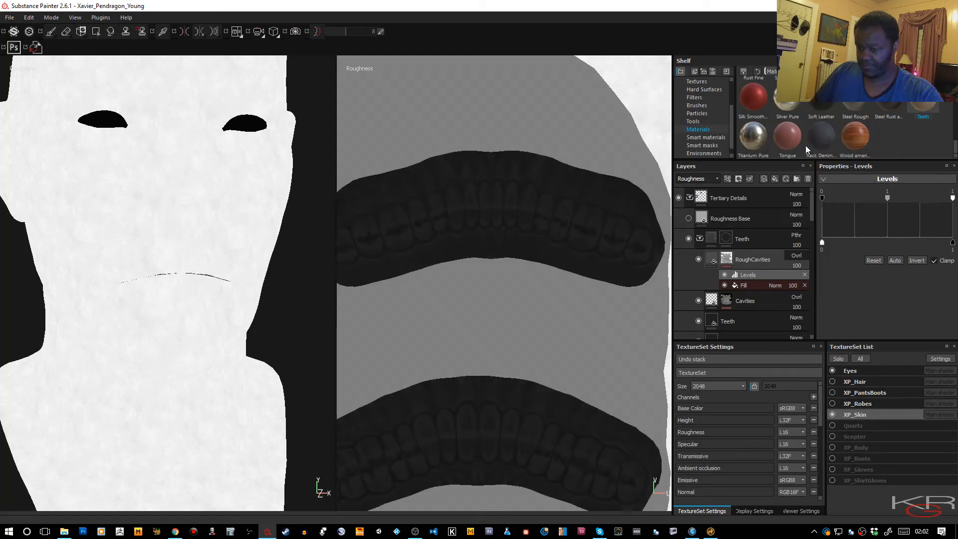
click(795, 257)
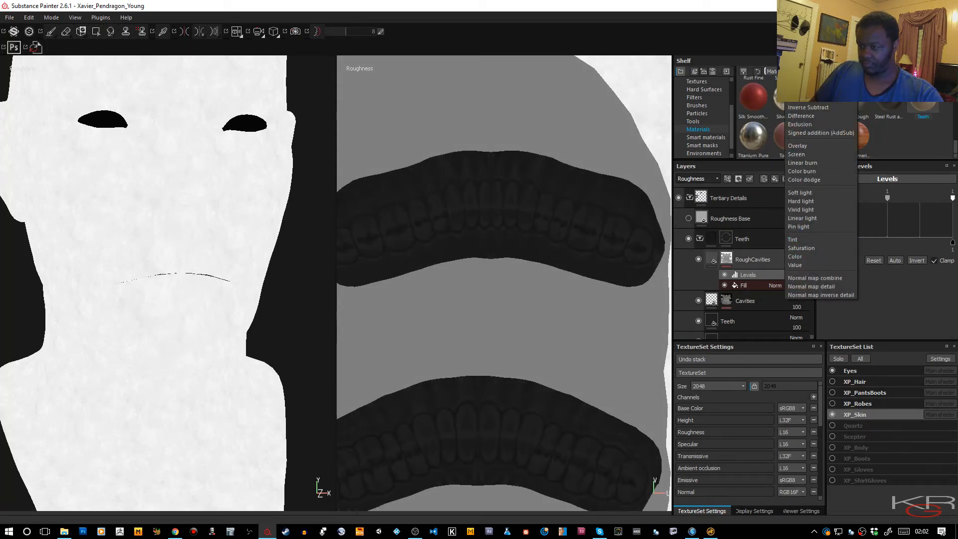
click(804, 181)
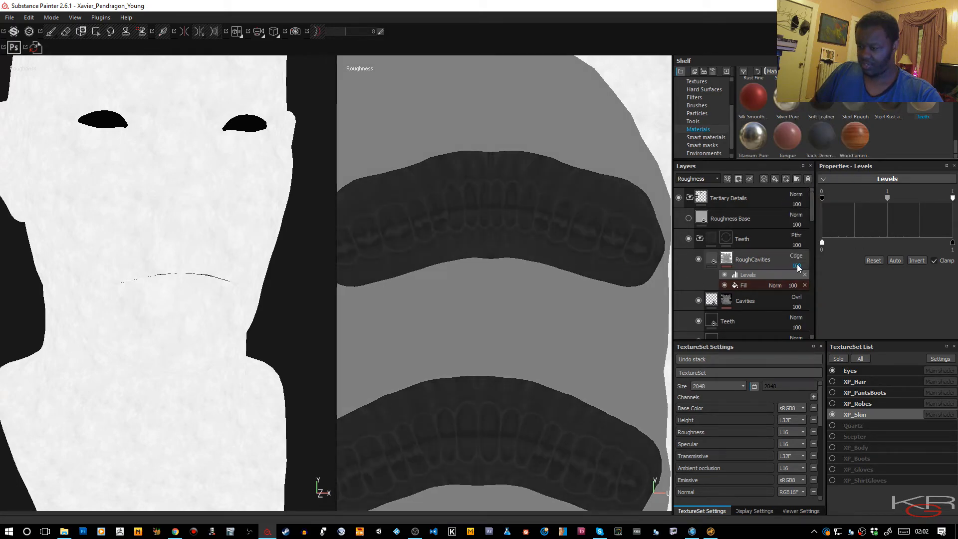
scroll(522, 259, down, 1)
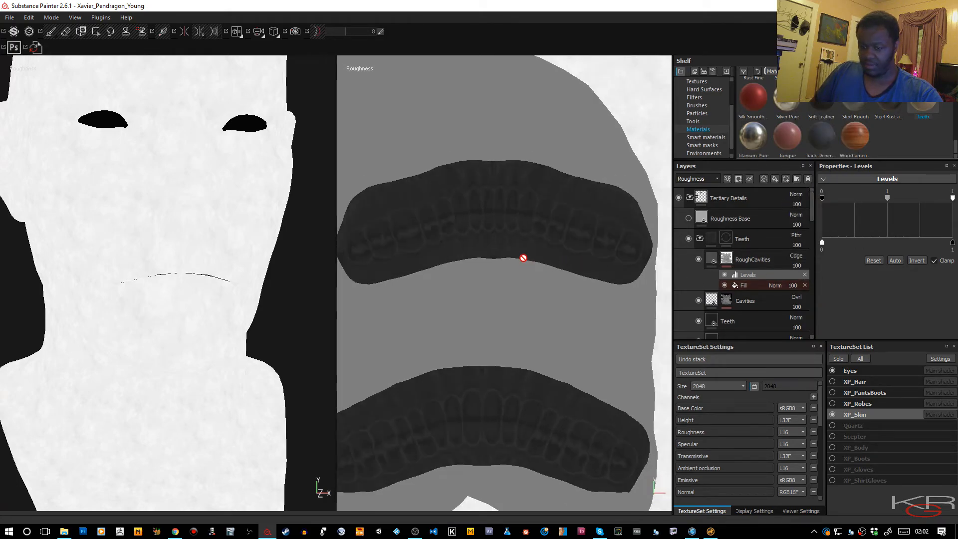
scroll(523, 258, up, 1)
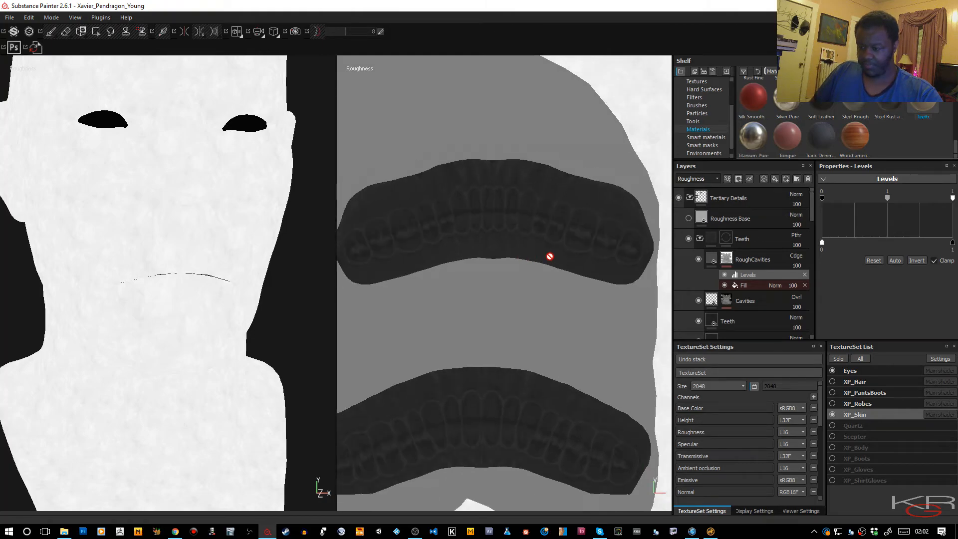
- Display ambient occlusion in the viewports and the layer stack, and lower the Cavities fill's ambient occlusion to about 0.55
key(c)
key(c)
key(c)
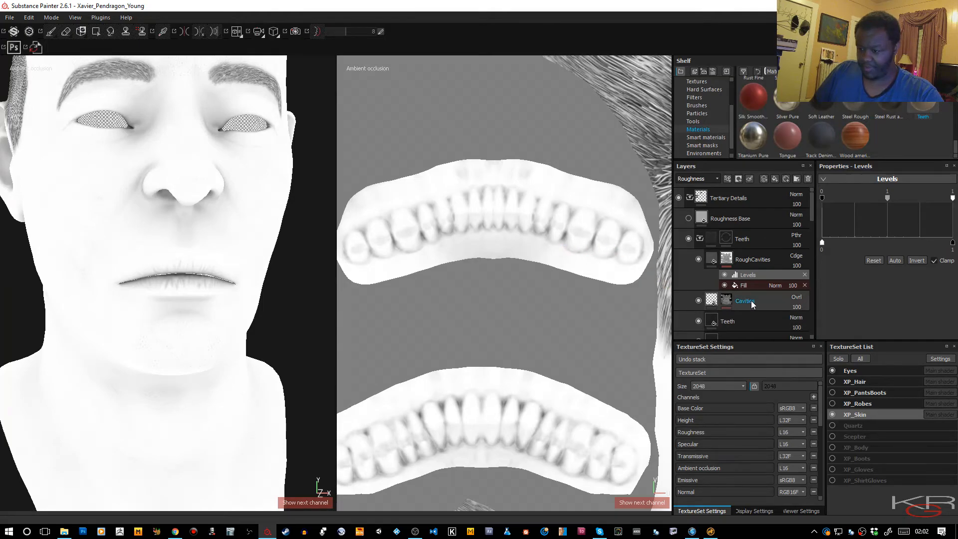
click(743, 285)
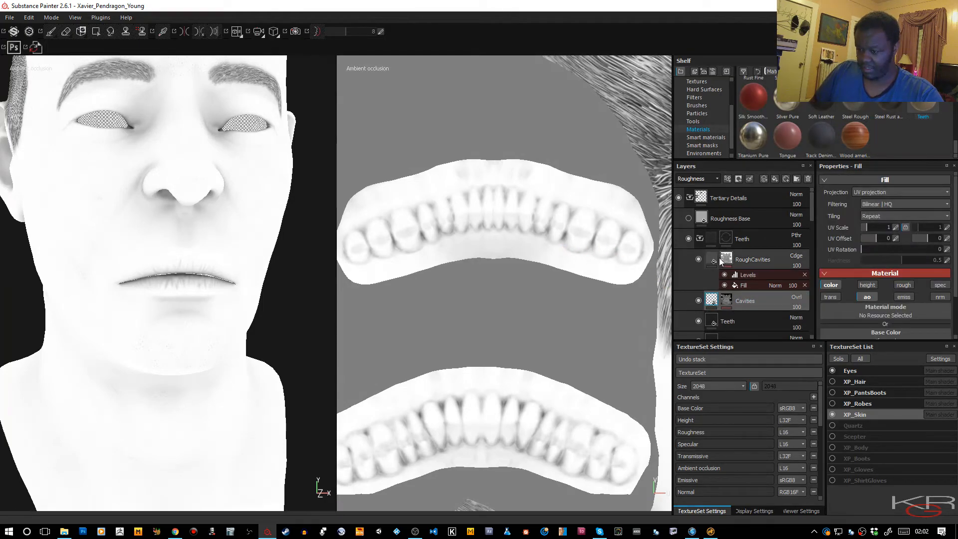
click(711, 181)
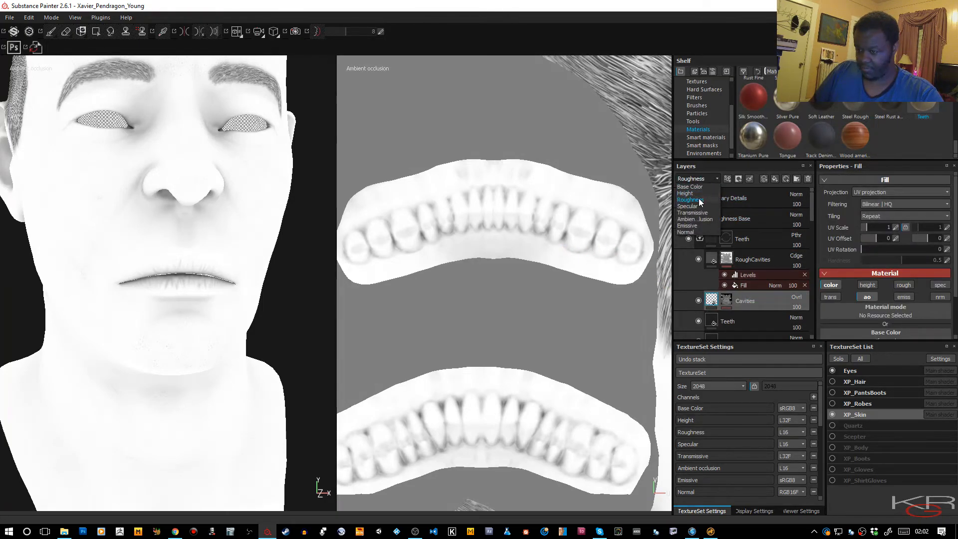
click(695, 219)
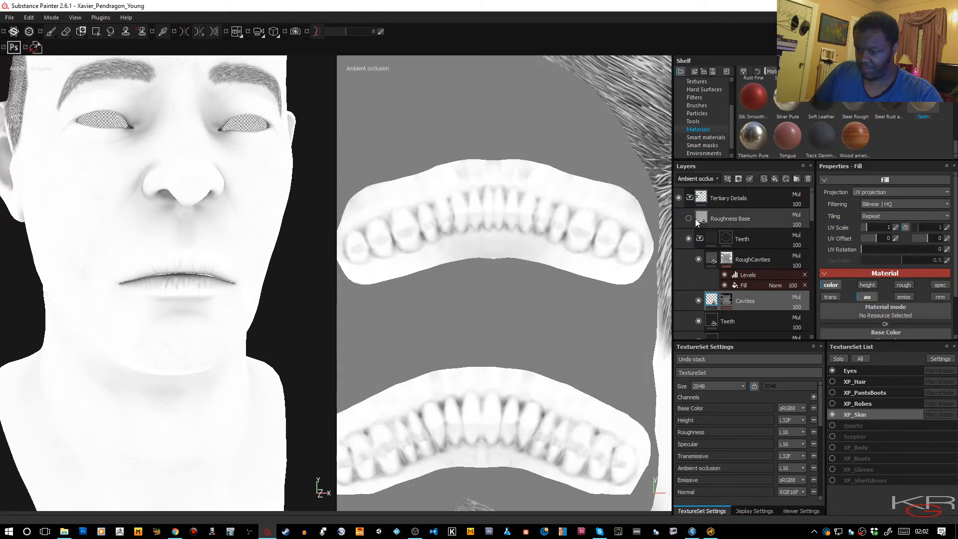
scroll(851, 277, down, 2)
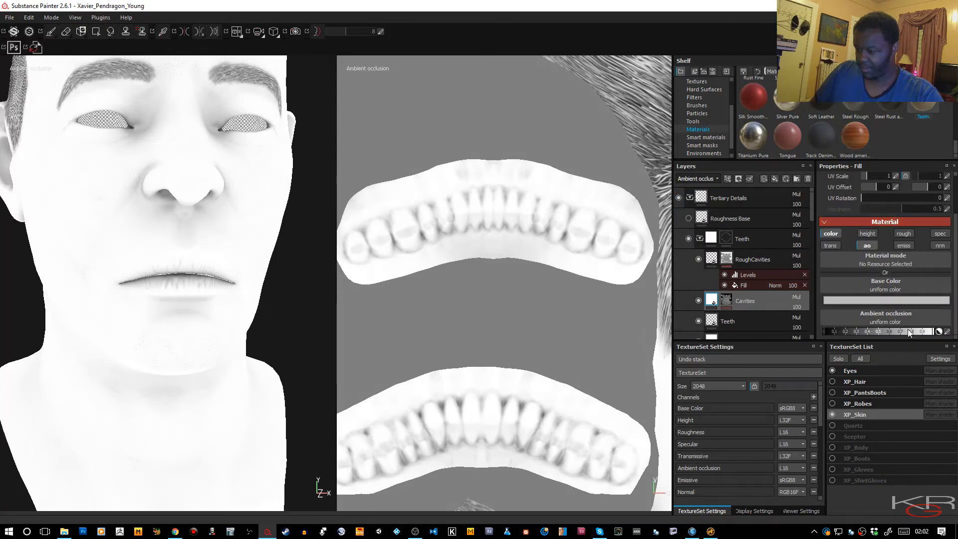
drag(920, 331, 884, 334)
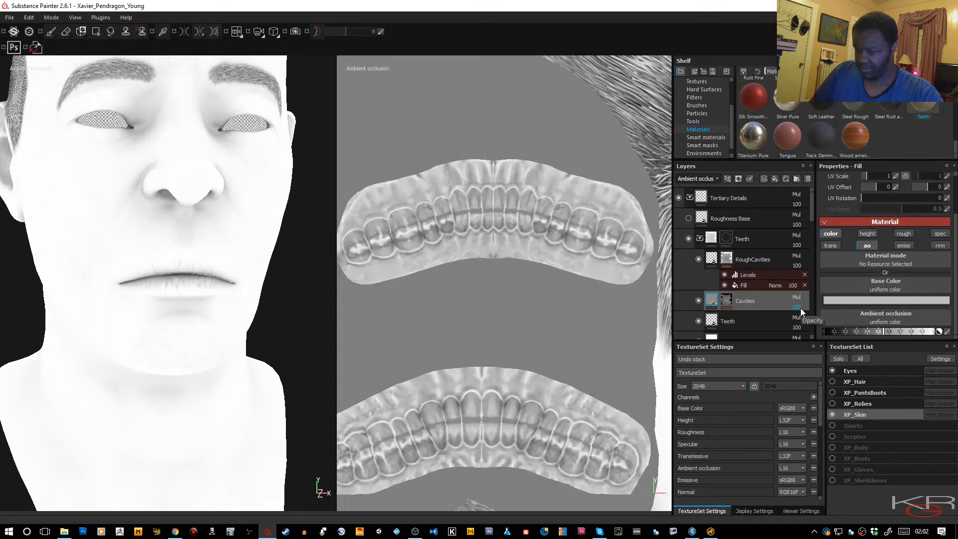
- Add an inverted Levels effect to the Cavities mask and check the teeth in the base color display
click(725, 301)
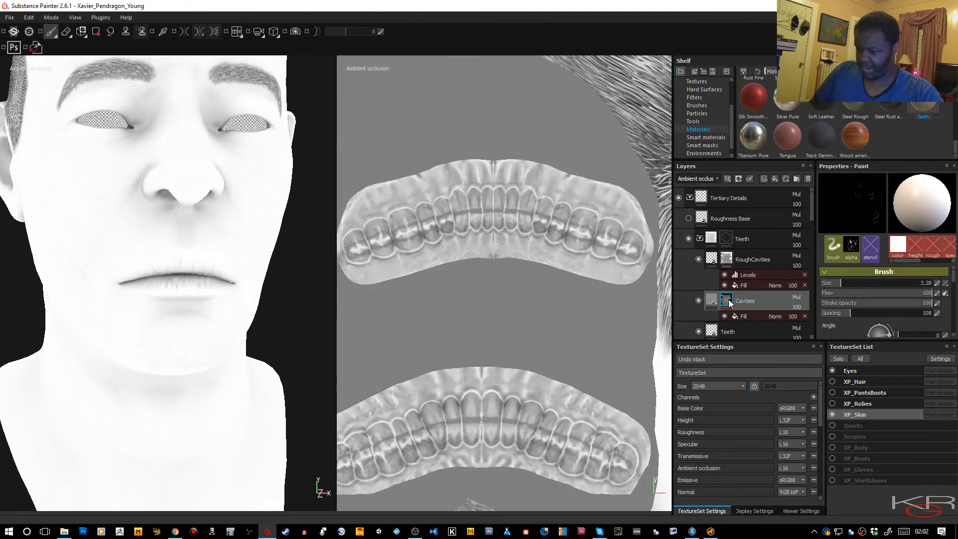
right_click(729, 301)
click(756, 272)
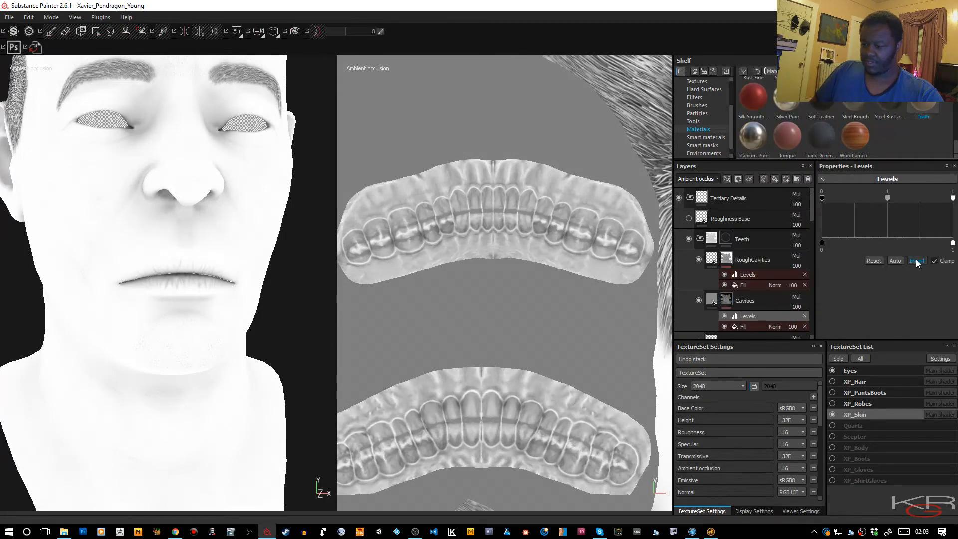
click(915, 259)
drag(698, 238, 566, 238)
key(c)
key(c)
key(c)
key(c)
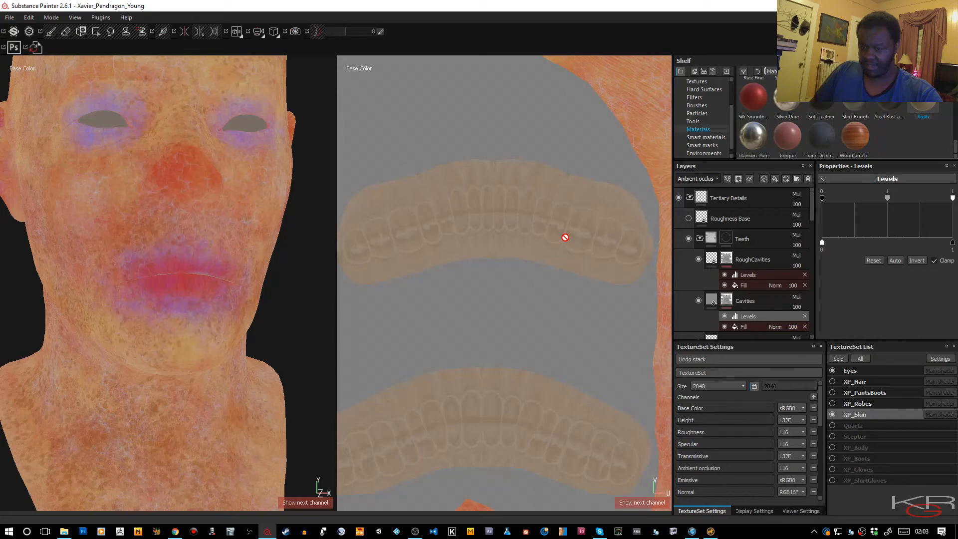
- Rename the Cavities layer Cavities AO and disable its color channel
double_click(746, 301)
key(End)
text(AO)
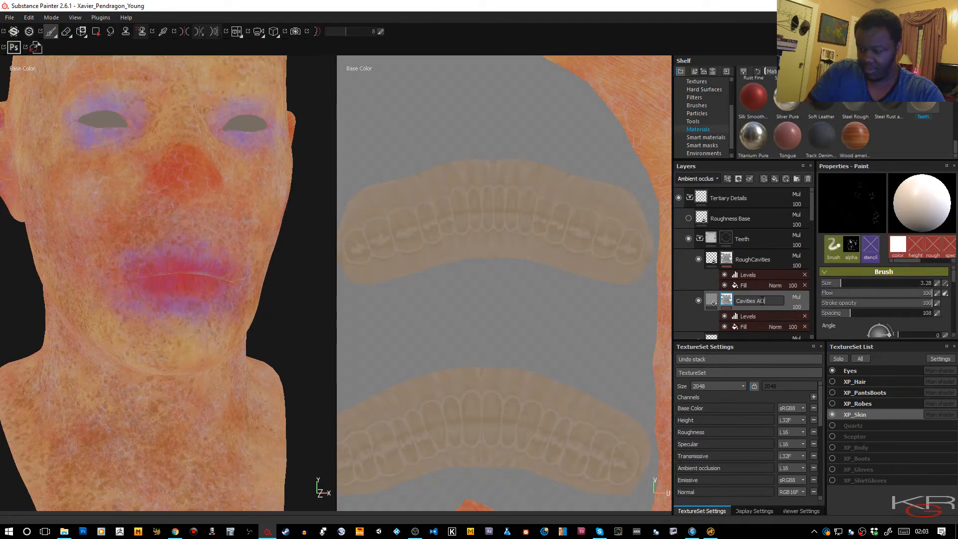
key(Return)
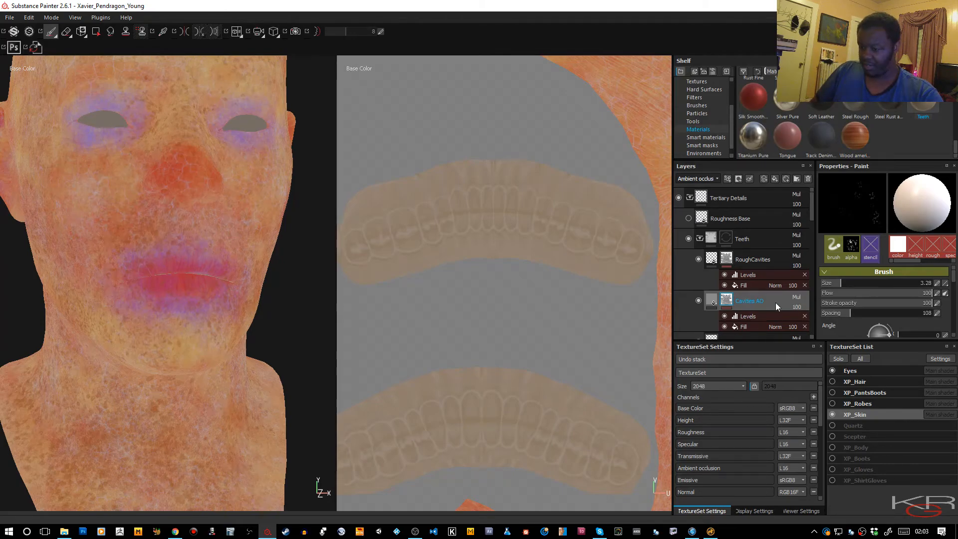
click(714, 302)
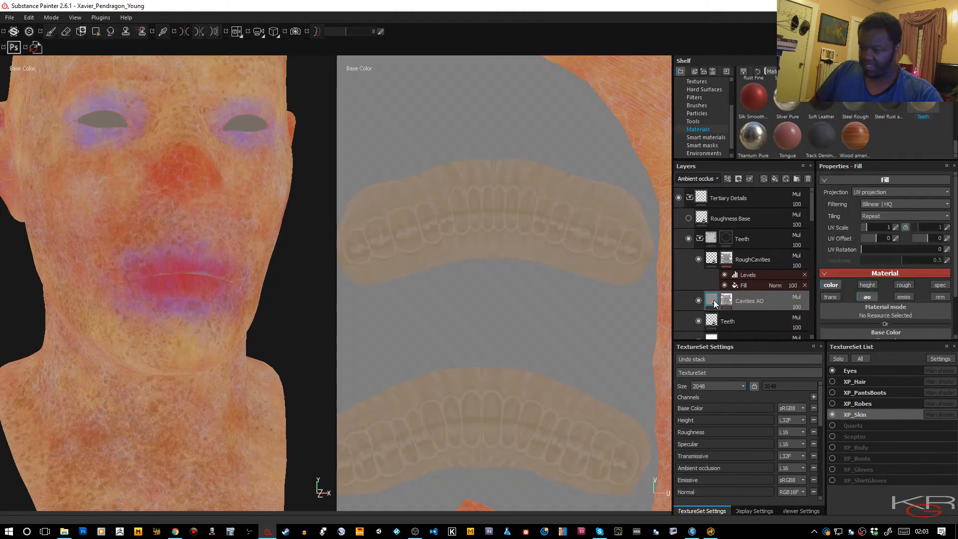
click(828, 287)
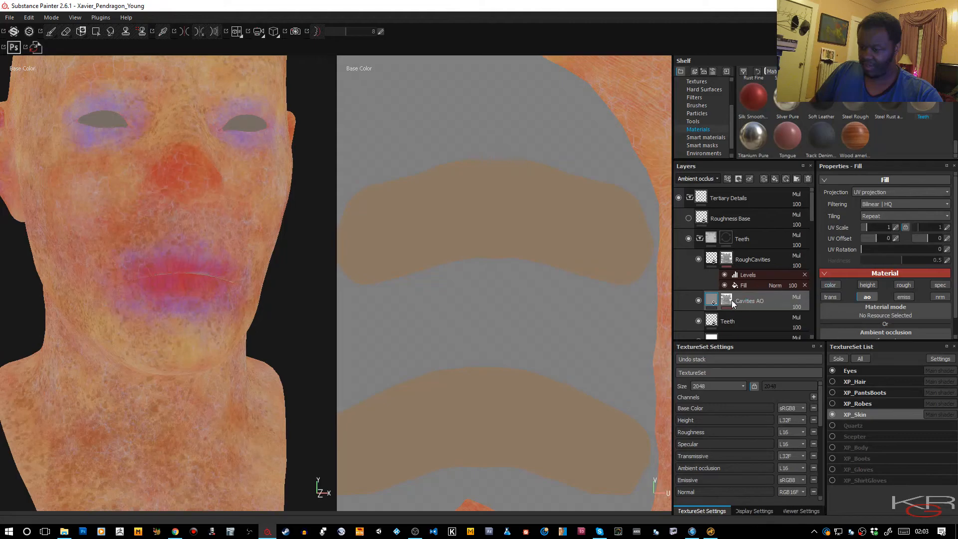
- Duplicate Cavities AO, rename the copy Cavities Colour, and disable the copy's ambient occlusion channel
scroll(744, 257, down, 2)
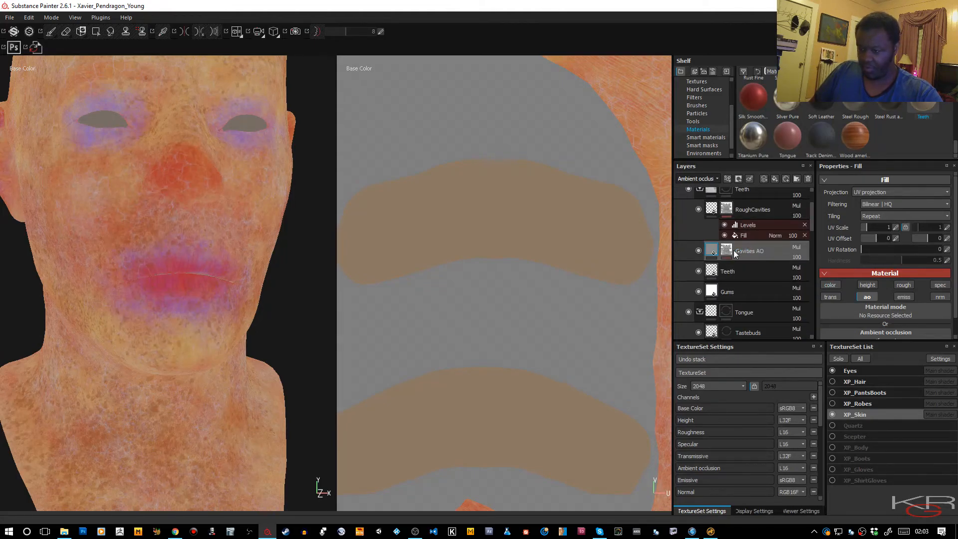
key(ctrl+d)
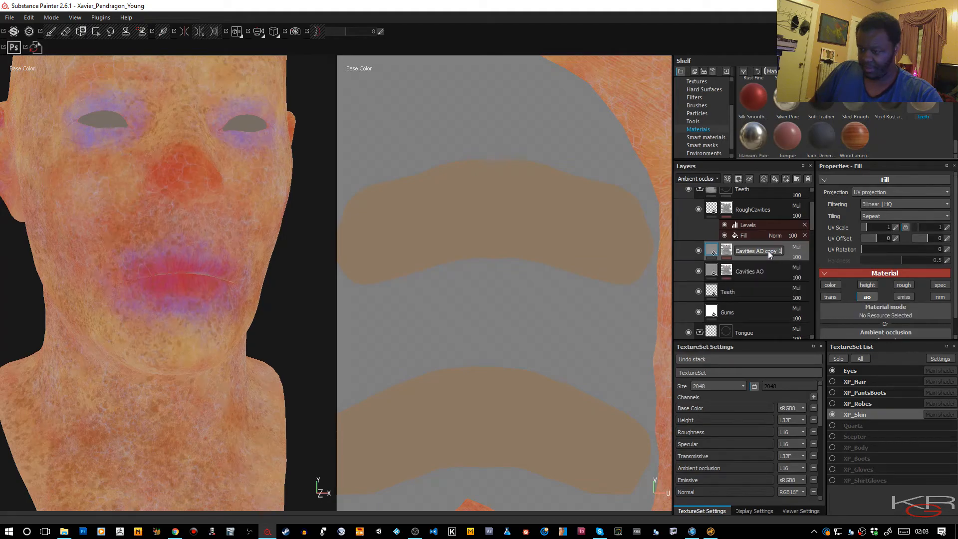
text(Cavities)
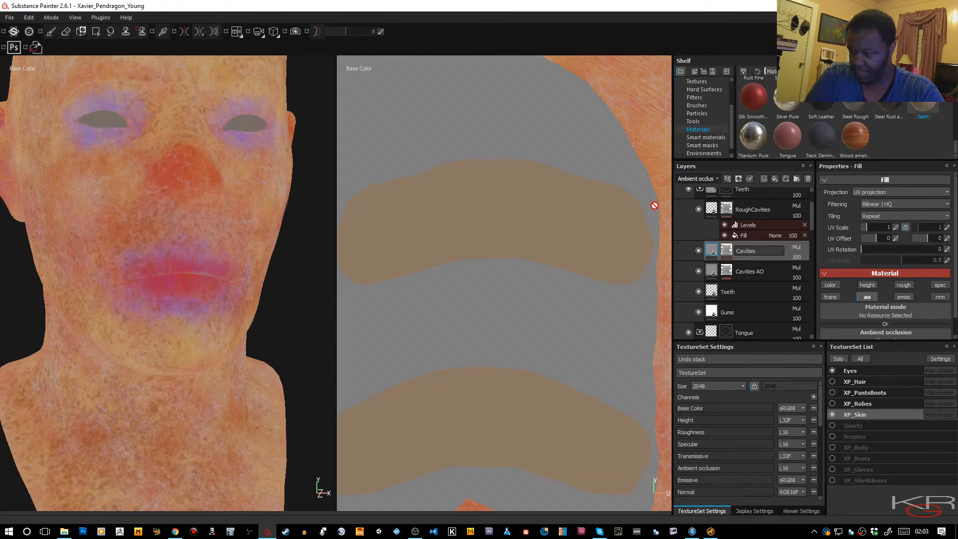
text(Colour)
key(Return)
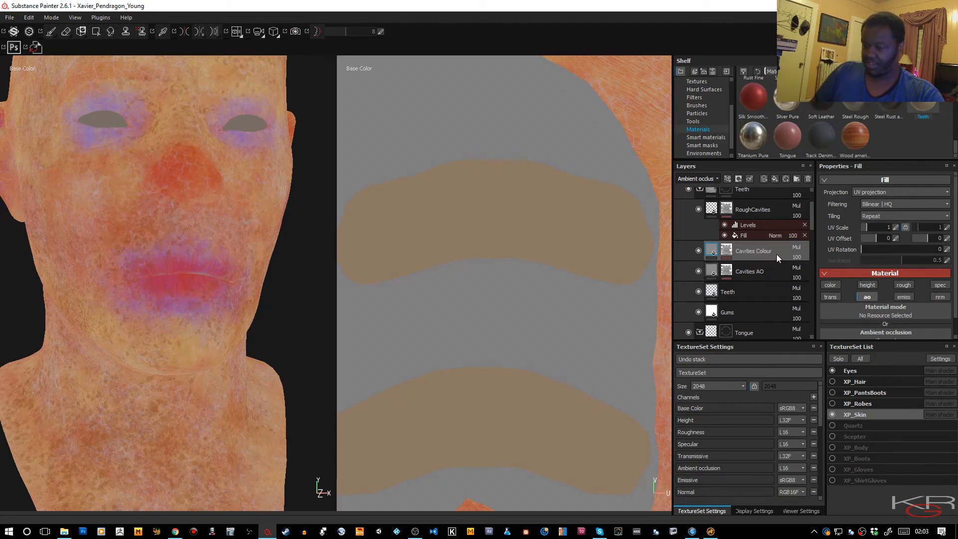
click(867, 297)
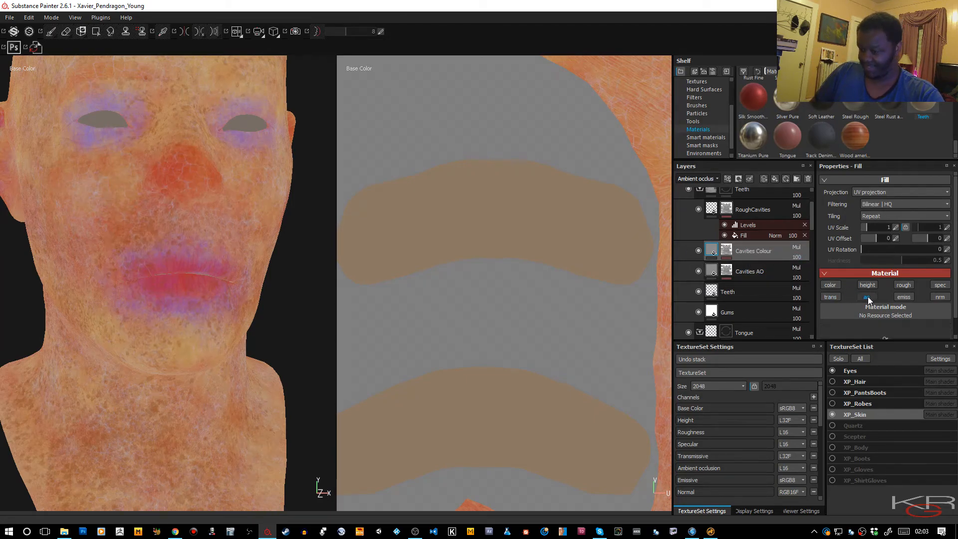
- Enable the color channel on the Cavities Colour fill and remove the Levels effect from its mask
click(839, 286)
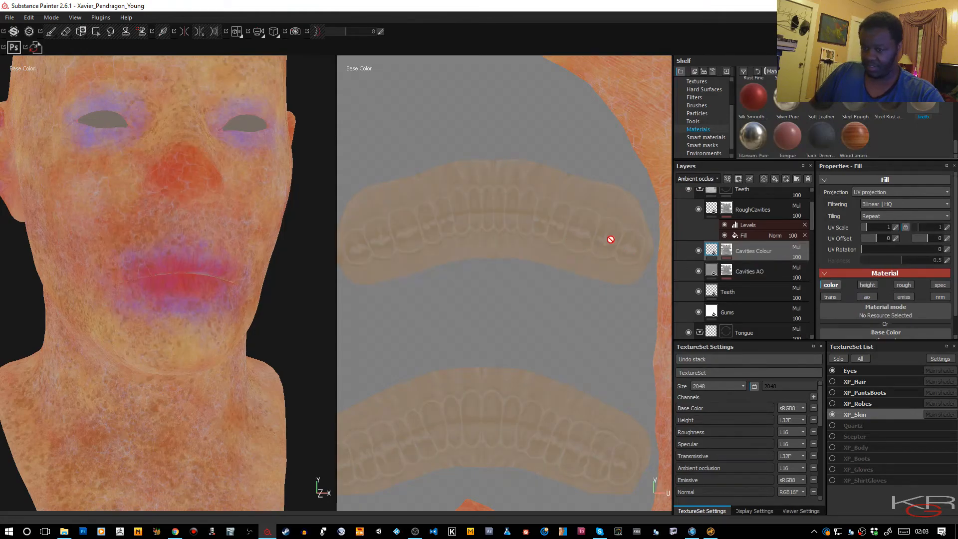
click(730, 254)
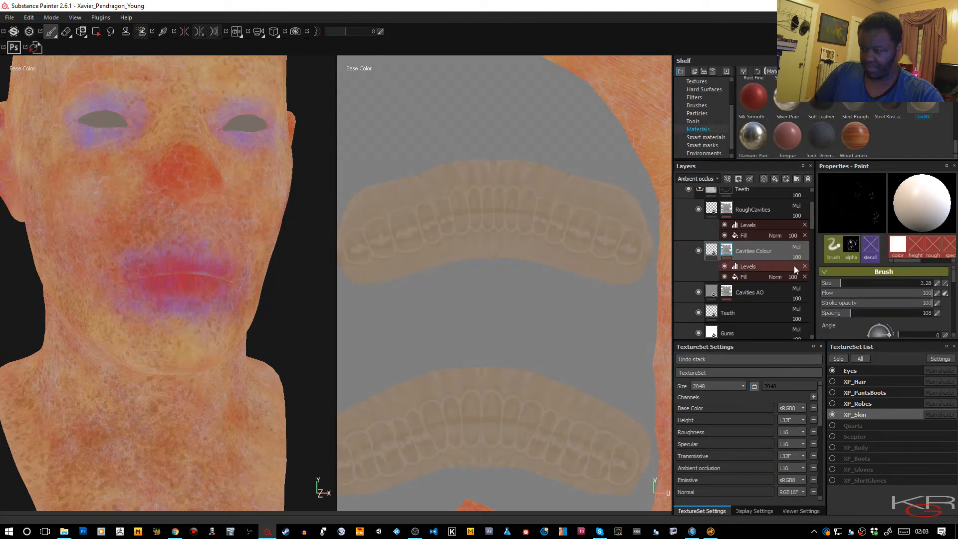
click(805, 266)
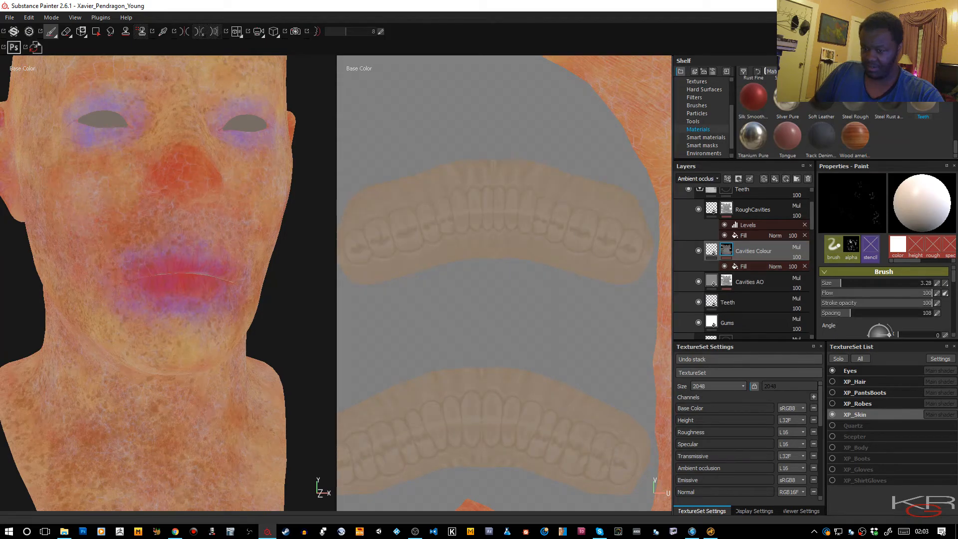
key(m)
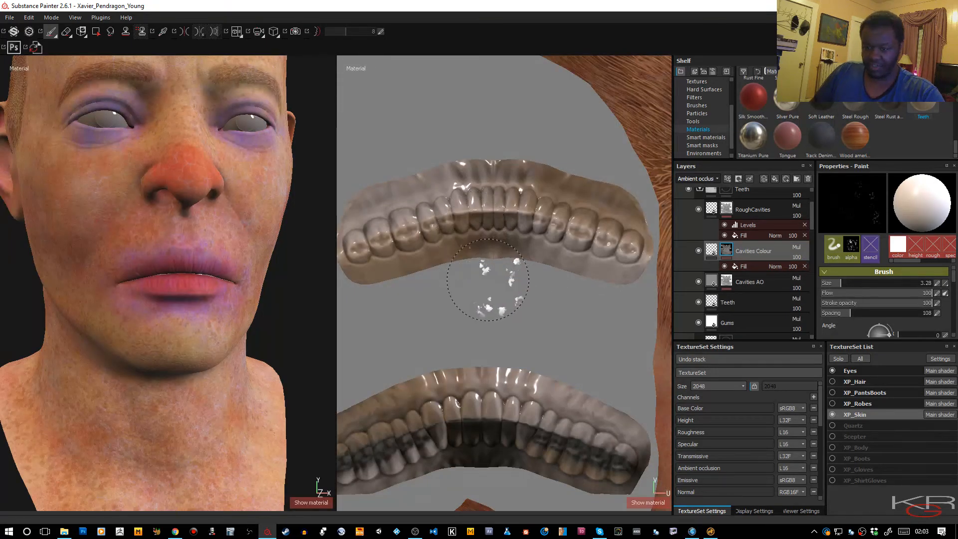
scroll(498, 236, down, 1)
scroll(498, 236, up, 2)
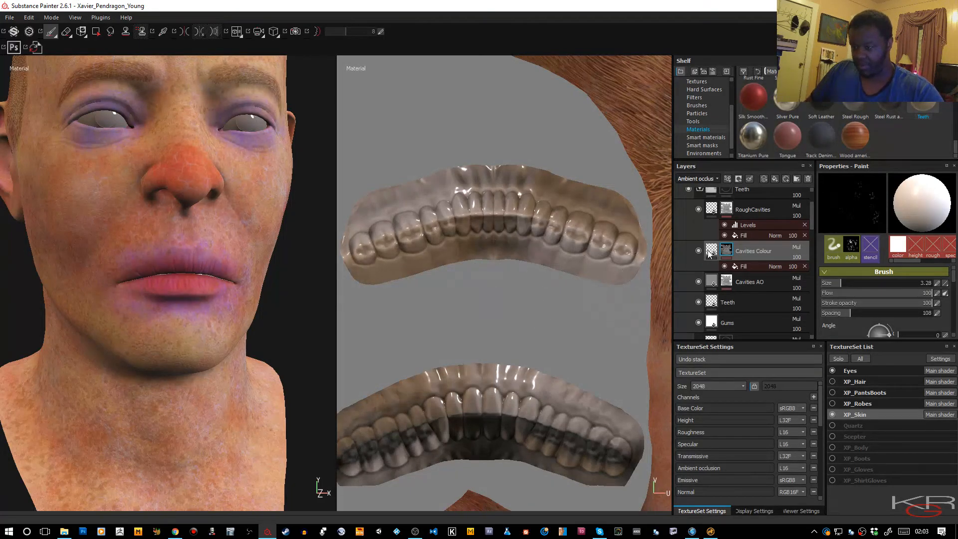
scroll(774, 208, up, 2)
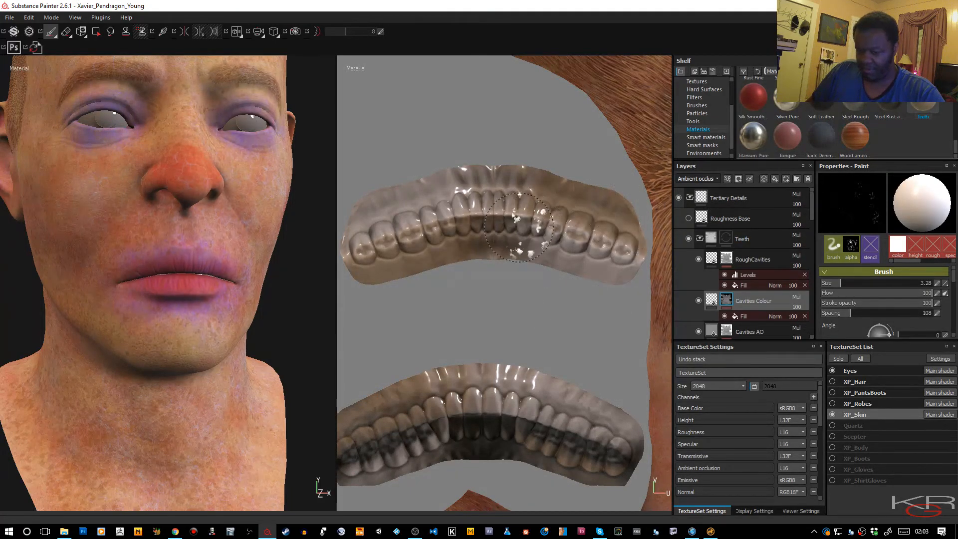
key(c)
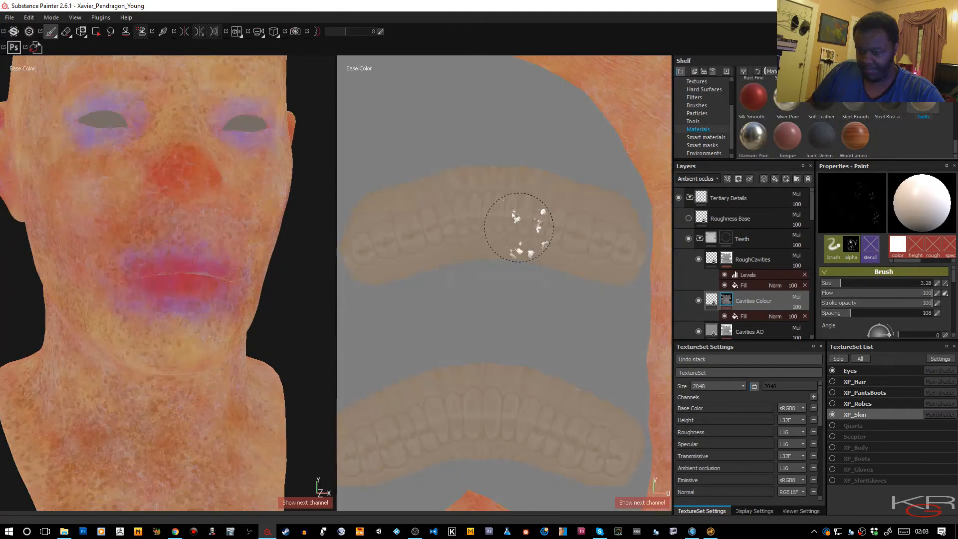
- Switch the layer stack to the Base Color channel and add a black mask to the Teeth fill layer
click(729, 240)
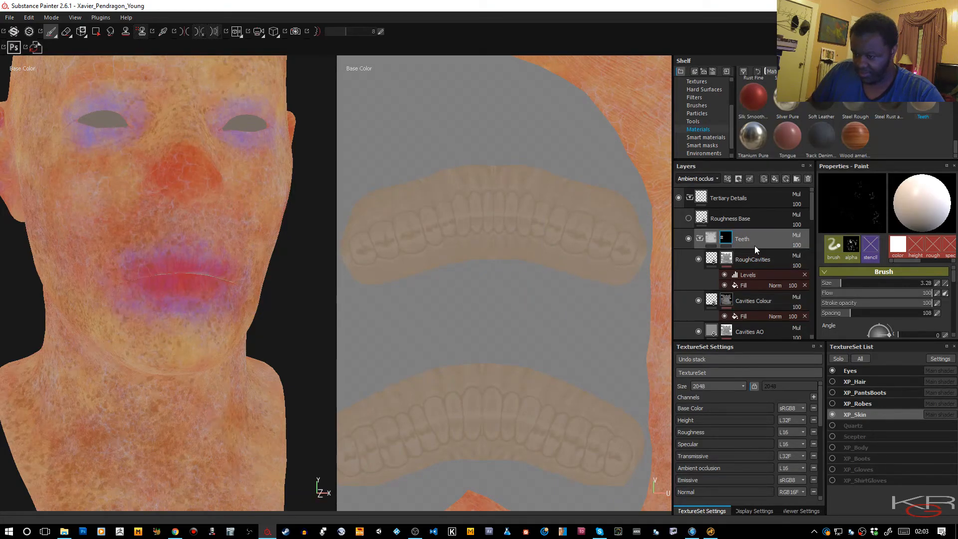
scroll(756, 245, down, 2)
click(738, 254)
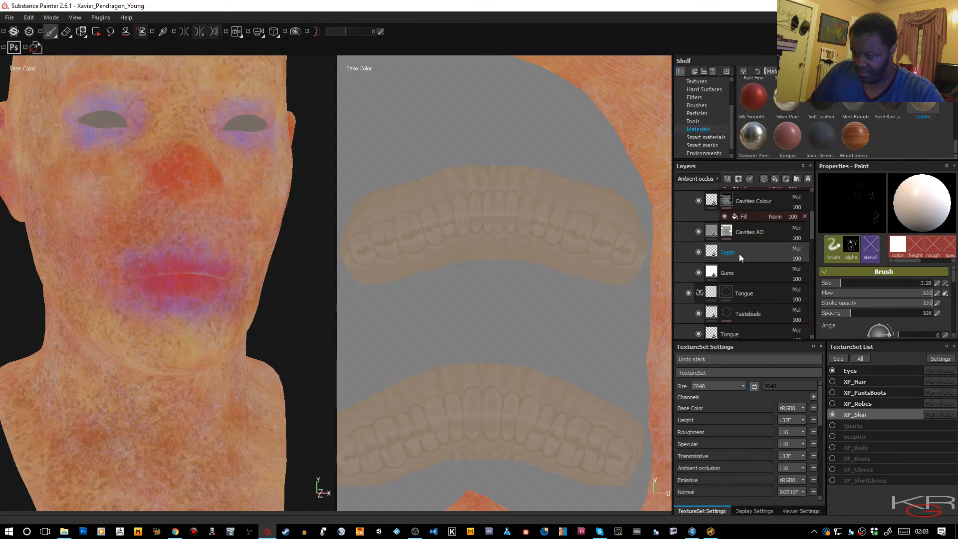
click(741, 254)
click(718, 179)
click(708, 186)
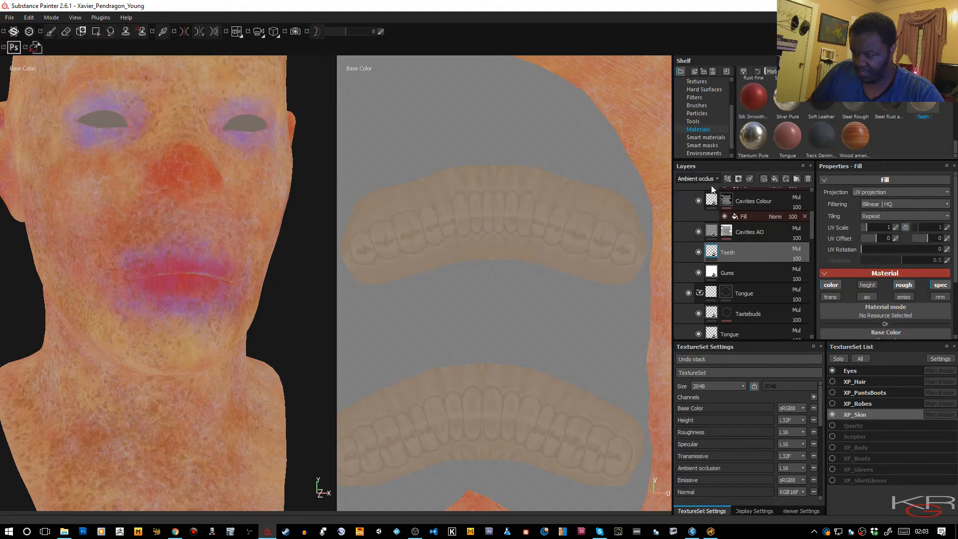
right_click(744, 253)
click(767, 269)
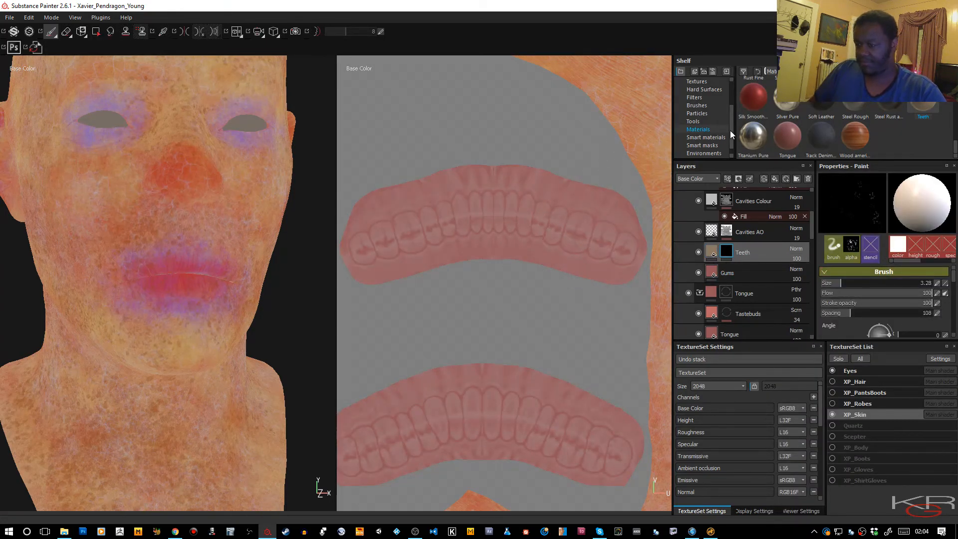
- Choose the Default Hard brush, shrink it to about 0.58, and lower the Cavities Colour layer's opacity to 6
click(705, 107)
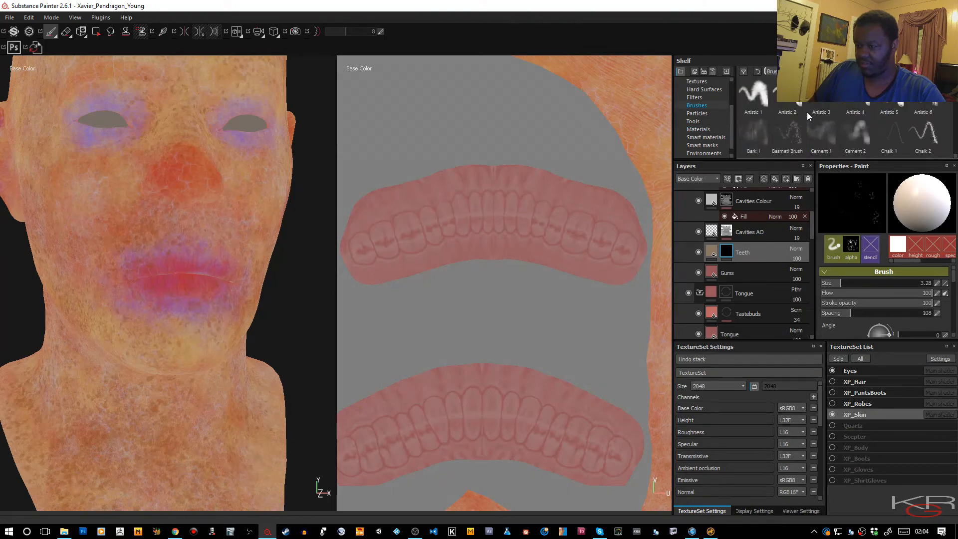
scroll(808, 112, down, 2)
click(820, 129)
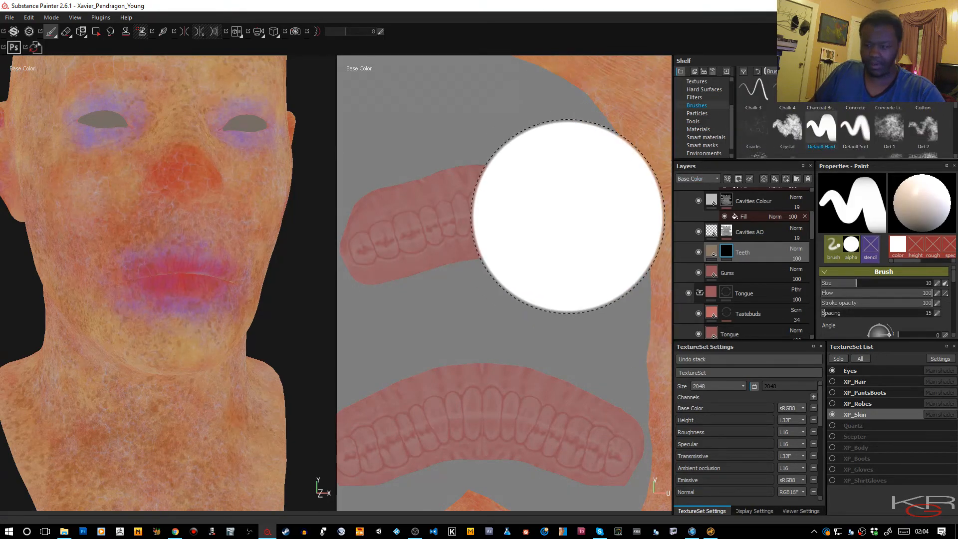
ctrl+right_drag(568, 217, 567, 216)
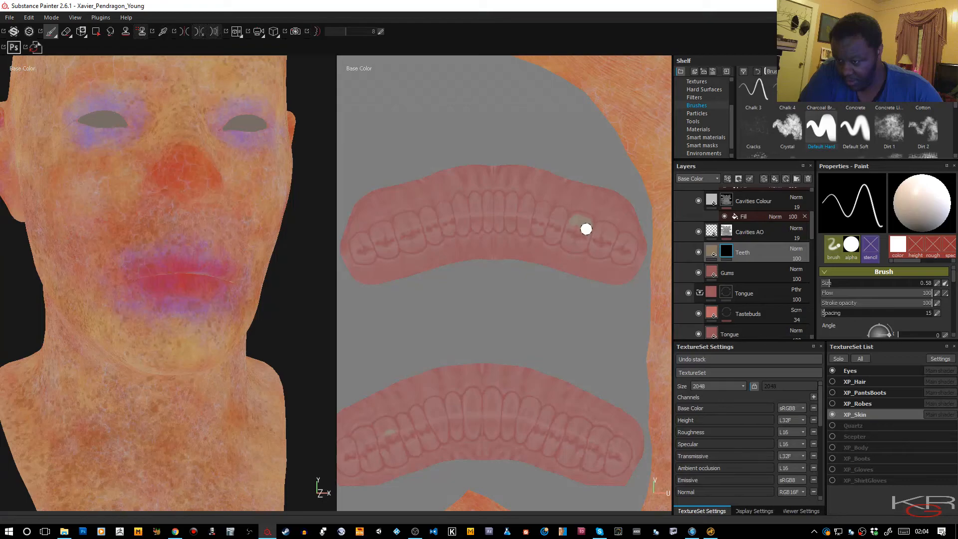
drag(795, 215, 789, 217)
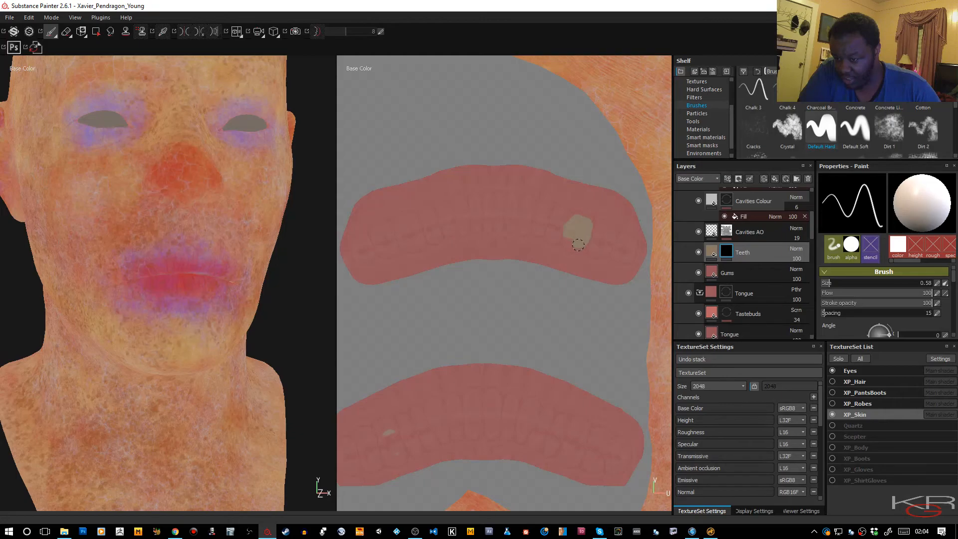
- Paint white over every tooth of the upper arch in the UV view on the Teeth layer's mask
drag(578, 244, 572, 238)
mouse_move(584, 242)
mouse_down()
mouse_move(604, 230)
mouse_move(622, 240)
mouse_up()
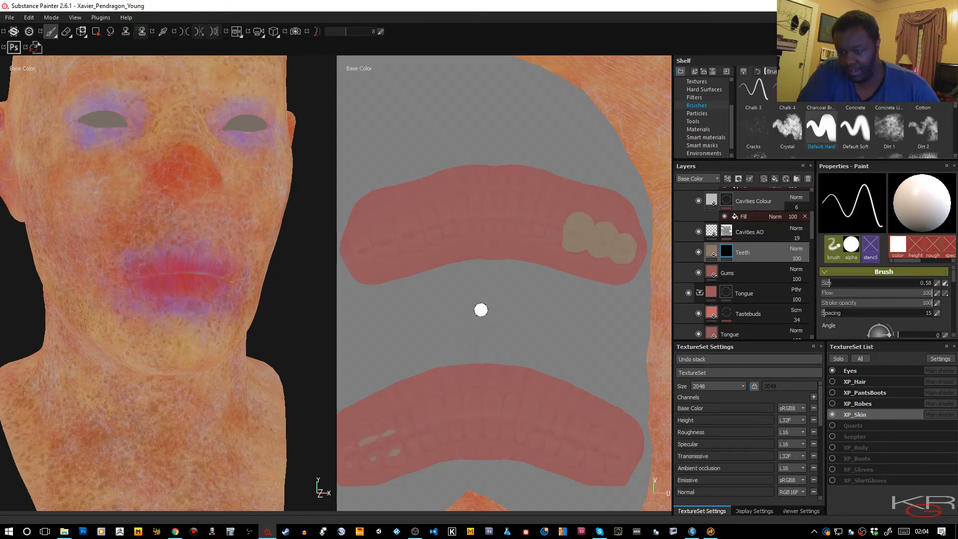
mouse_move(510, 208)
mouse_down()
mouse_move(523, 219)
mouse_move(527, 202)
mouse_up()
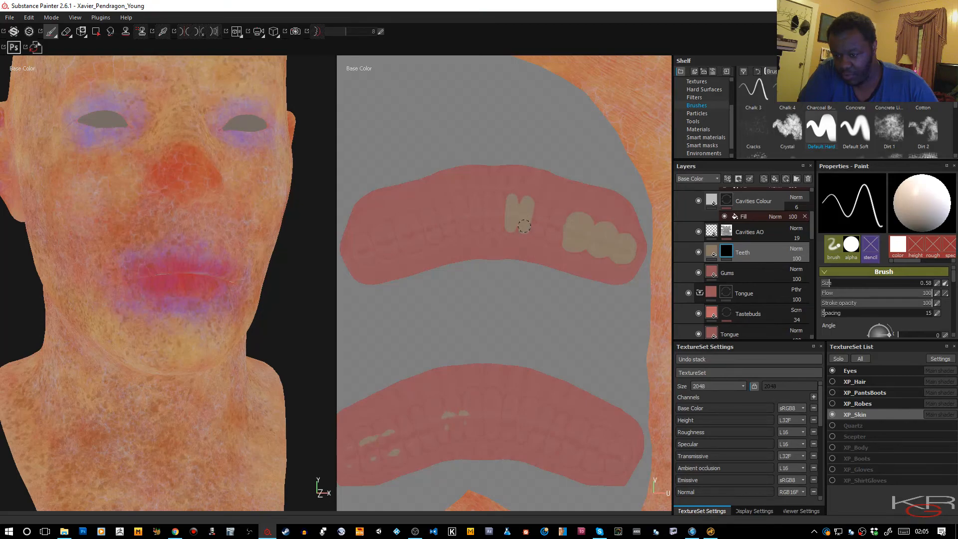
drag(541, 220, 543, 210)
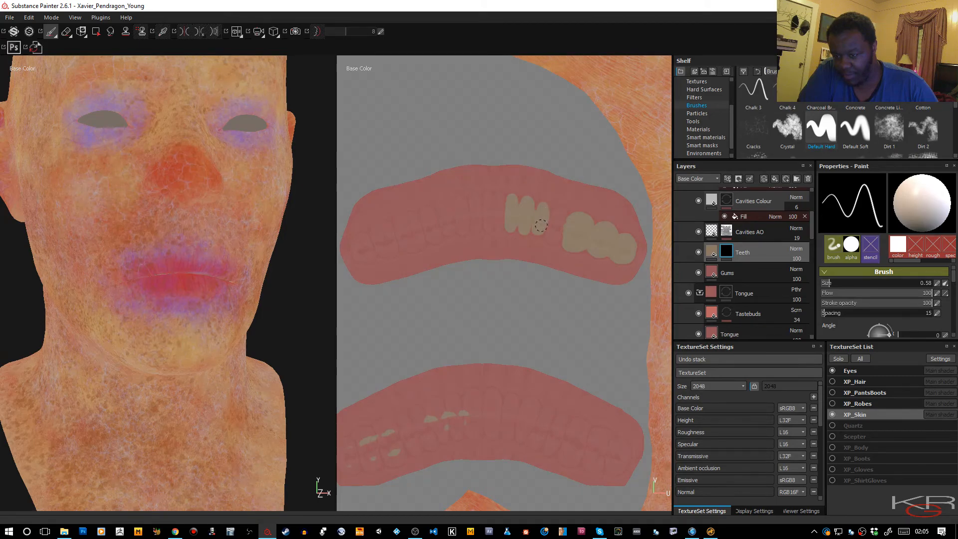
drag(545, 222, 556, 221)
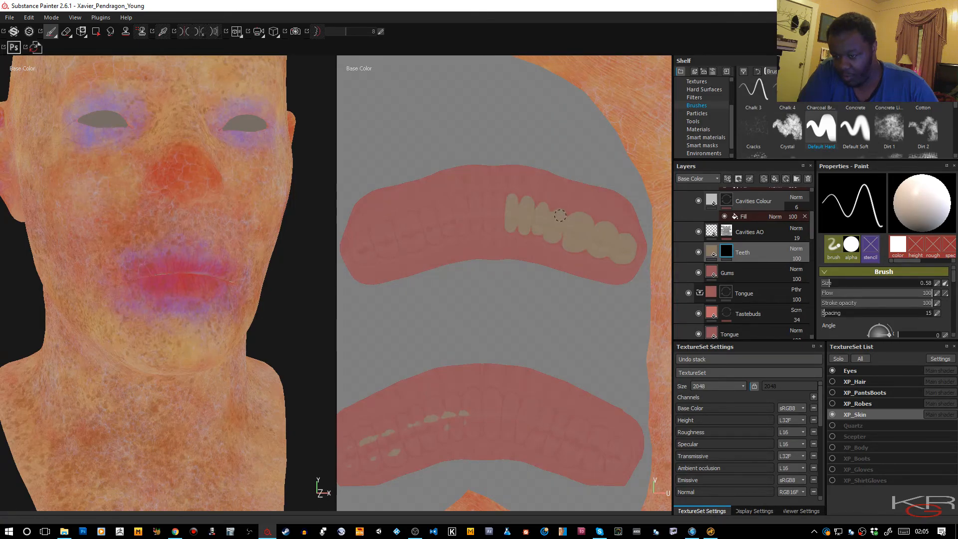
drag(497, 215, 498, 202)
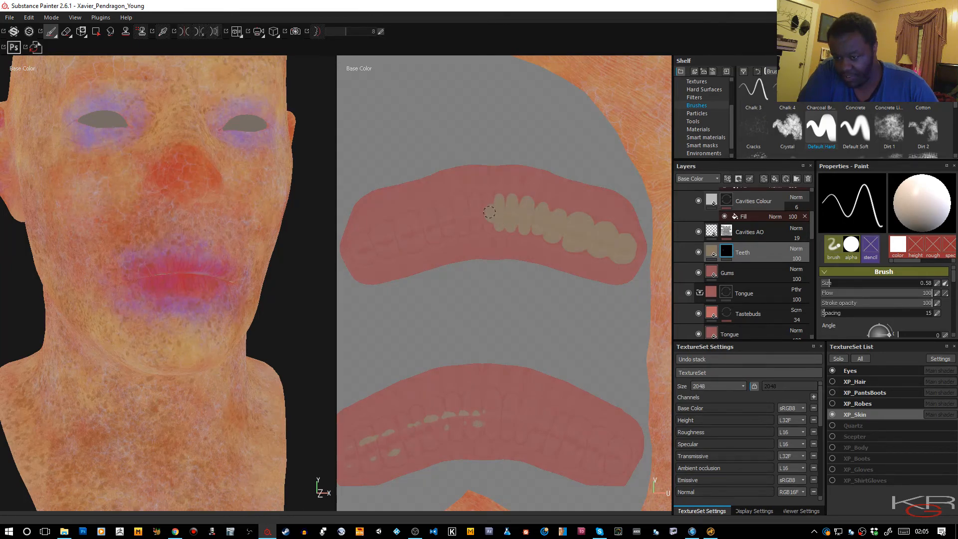
drag(487, 223, 488, 208)
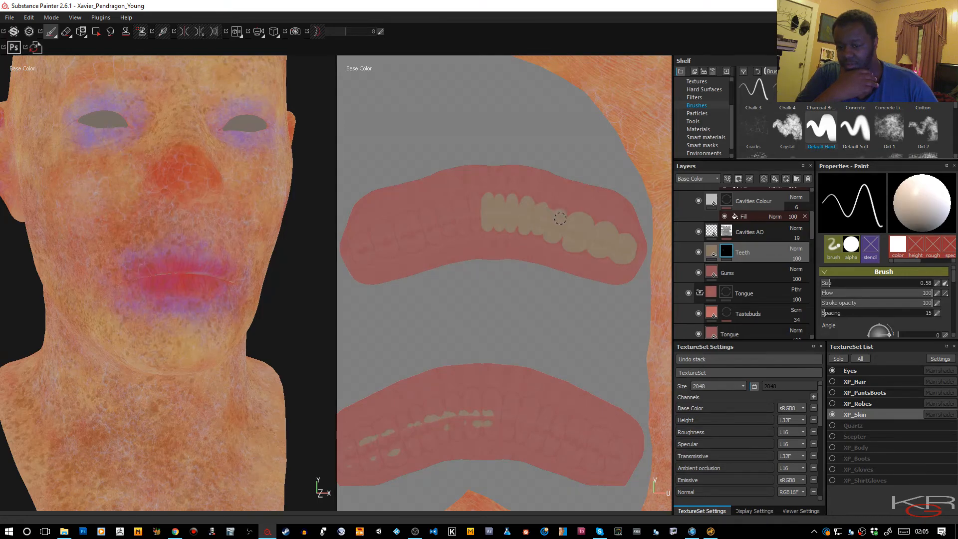
drag(475, 217, 474, 200)
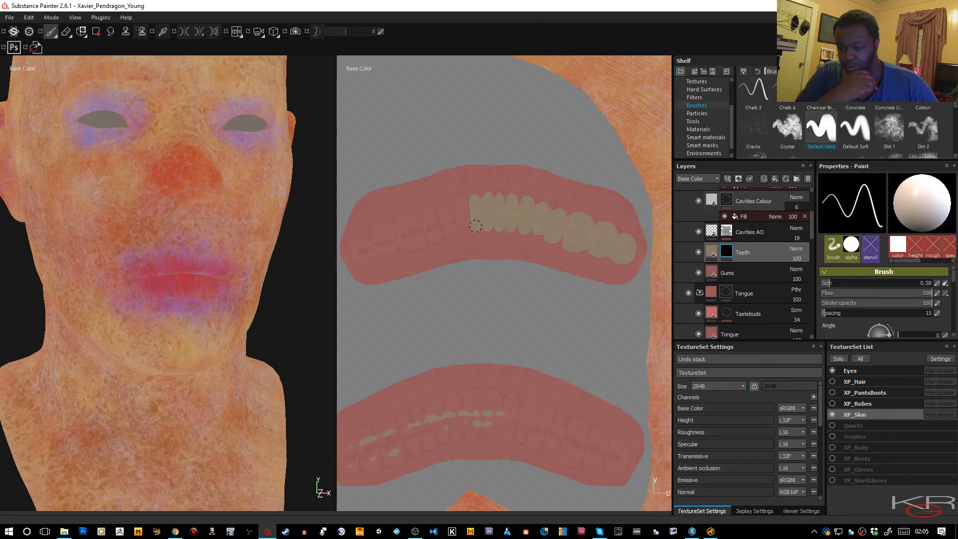
mouse_move(459, 214)
mouse_down()
mouse_move(459, 225)
mouse_move(460, 203)
mouse_move(448, 228)
mouse_move(443, 210)
mouse_move(458, 204)
mouse_move(459, 218)
mouse_move(429, 218)
mouse_move(434, 233)
mouse_up()
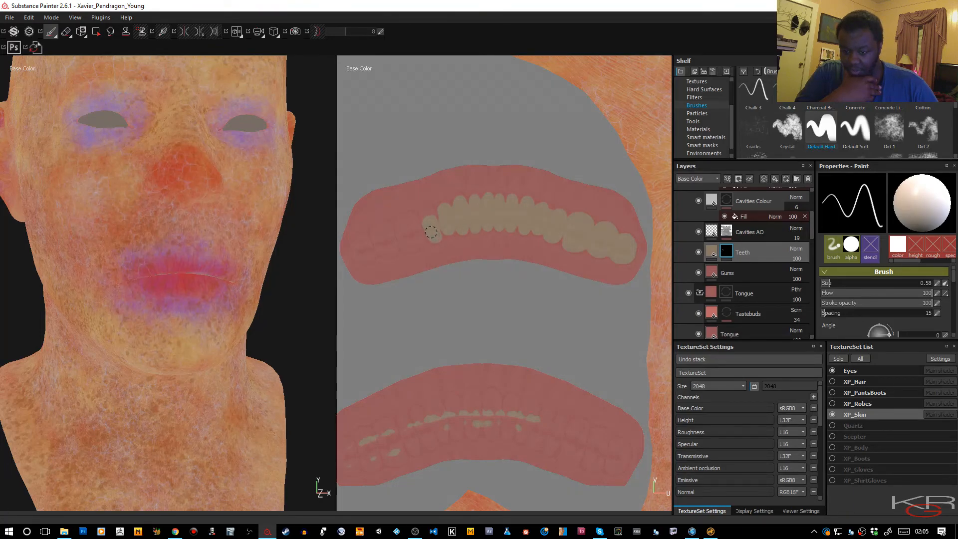
mouse_move(440, 230)
mouse_down()
mouse_move(428, 213)
mouse_move(435, 220)
mouse_up()
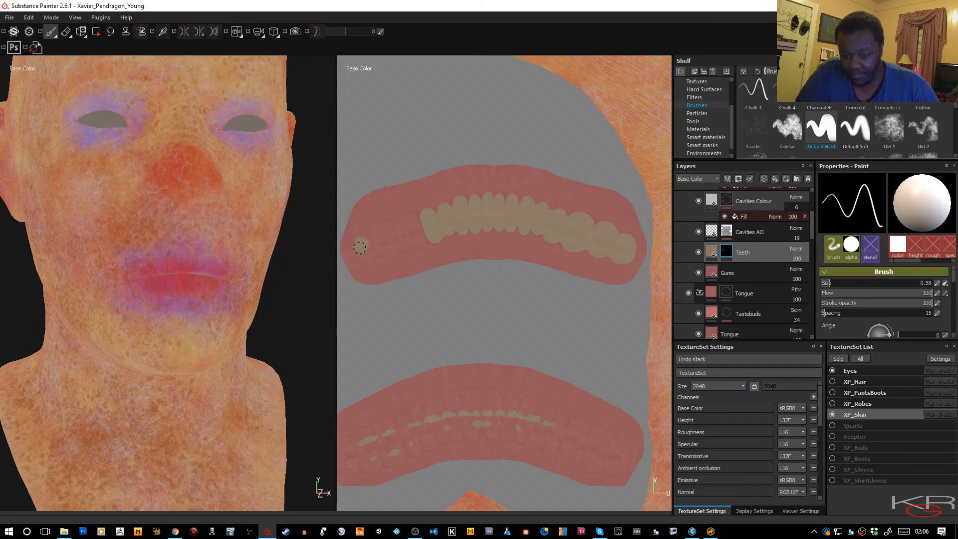
mouse_move(357, 246)
mouse_down()
mouse_move(369, 253)
mouse_move(361, 257)
mouse_up()
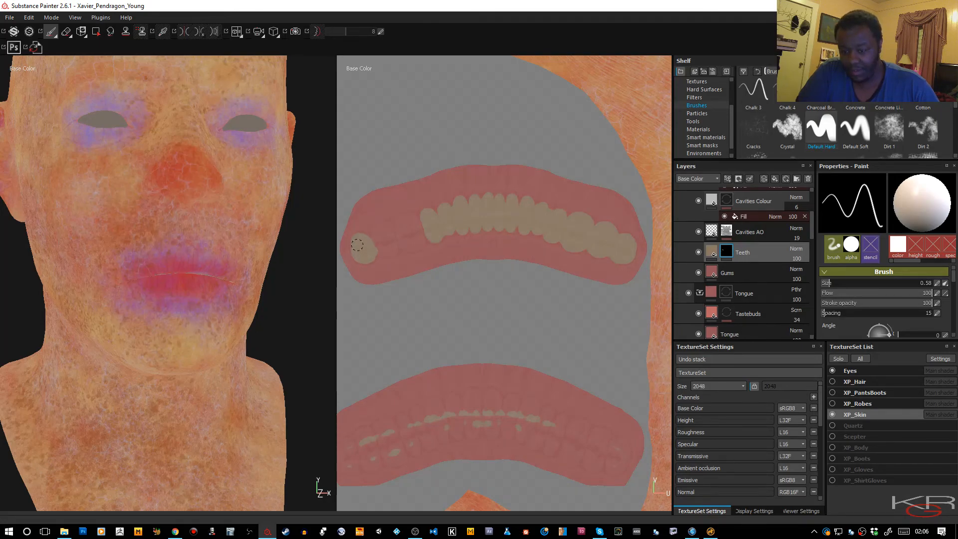
drag(369, 244, 389, 249)
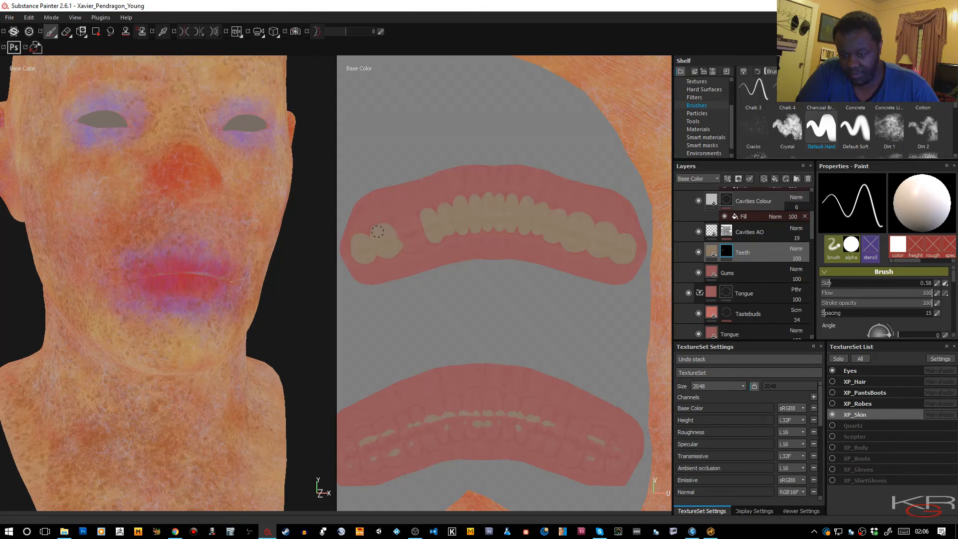
mouse_move(391, 232)
mouse_down()
mouse_move(409, 220)
mouse_move(398, 222)
mouse_move(418, 226)
mouse_move(405, 245)
mouse_up()
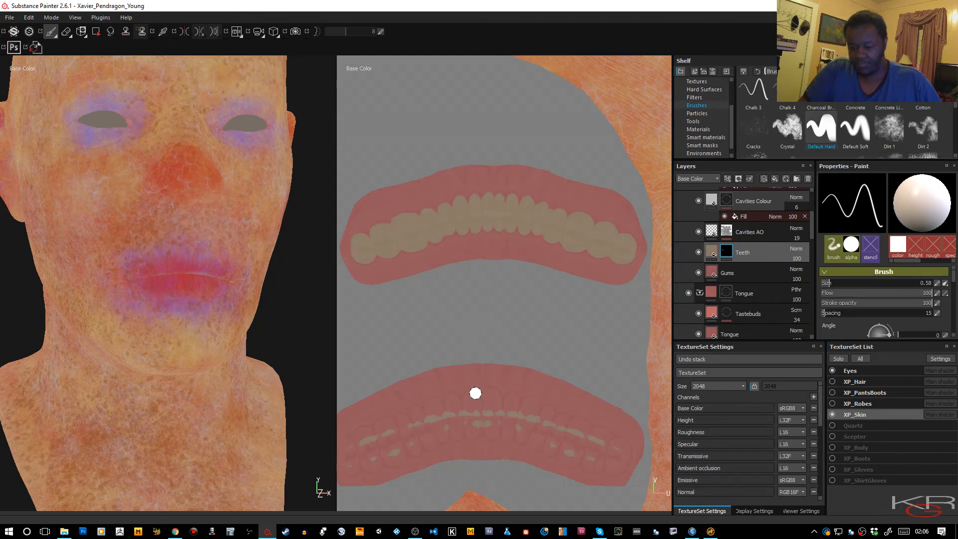
- Turn on symmetry and paint all the teeth of the lower arch in the UV view into the Teeth mask
key(l)
mouse_move(487, 412)
mouse_down()
mouse_move(490, 395)
mouse_move(491, 433)
mouse_move(511, 399)
mouse_move(507, 434)
mouse_move(496, 401)
mouse_move(513, 415)
mouse_move(534, 409)
mouse_move(521, 435)
mouse_move(523, 408)
mouse_move(534, 405)
mouse_move(540, 424)
mouse_move(546, 417)
mouse_move(544, 436)
mouse_move(531, 441)
mouse_move(548, 438)
mouse_move(550, 449)
mouse_move(555, 430)
mouse_move(578, 440)
mouse_move(582, 453)
mouse_move(564, 456)
mouse_up()
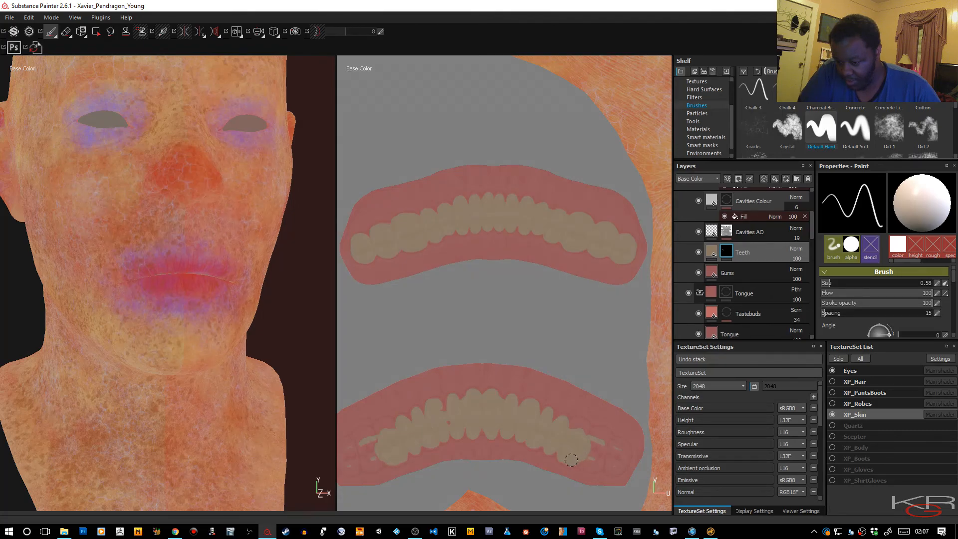
mouse_move(568, 443)
mouse_down()
mouse_move(574, 426)
mouse_move(604, 436)
mouse_move(595, 461)
mouse_up()
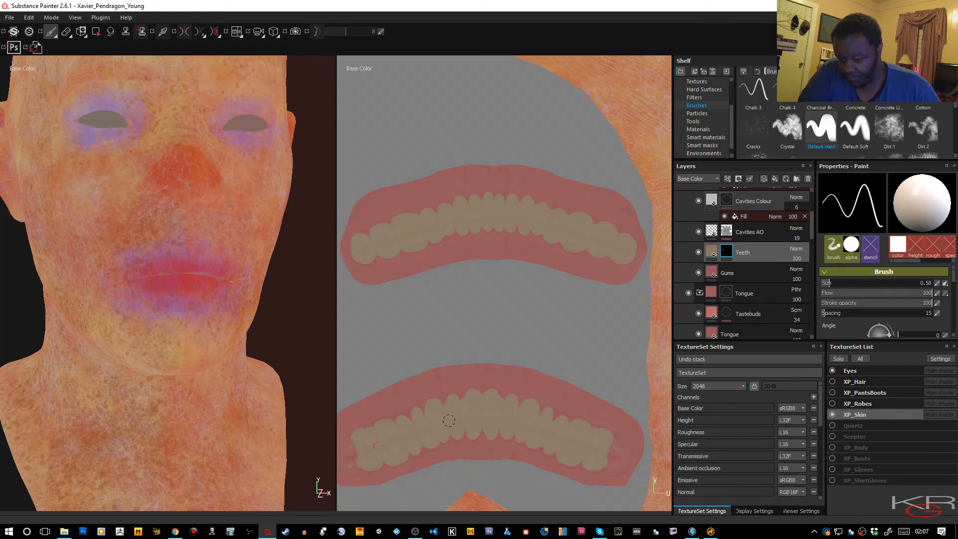
key(l)
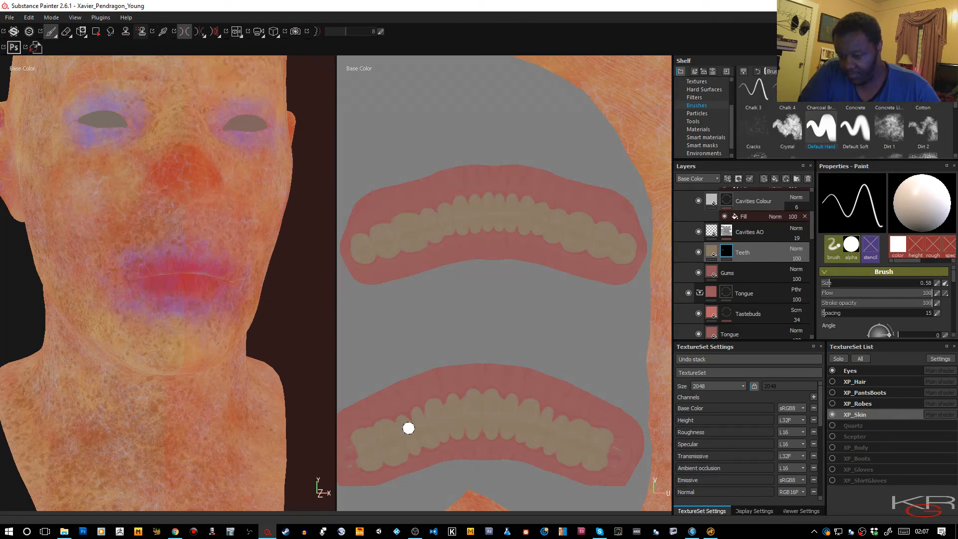
key(l)
mouse_move(622, 447)
mouse_down()
mouse_move(621, 465)
mouse_move(608, 455)
mouse_up()
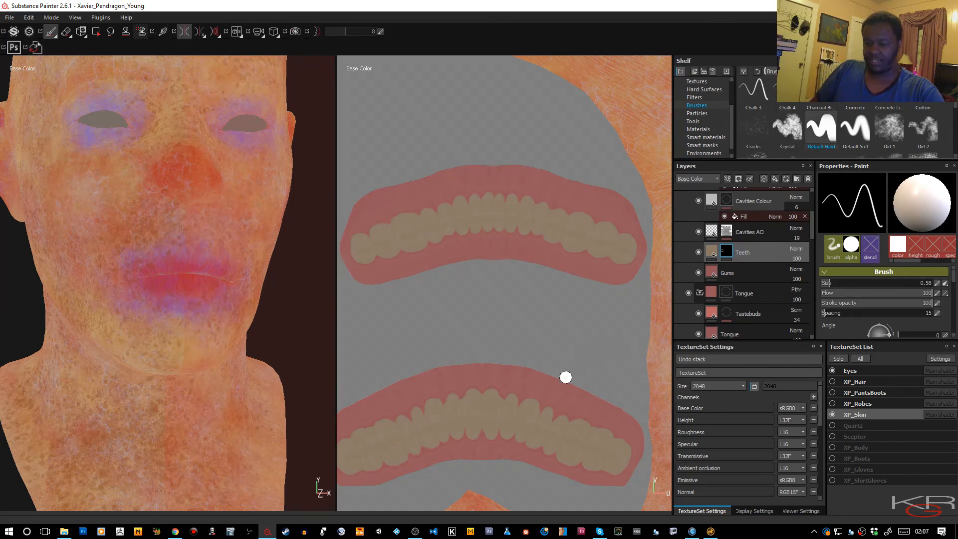
- Turn off symmetry and examine the base color across the whole UV layout and around the head
scroll(576, 360, down, 6)
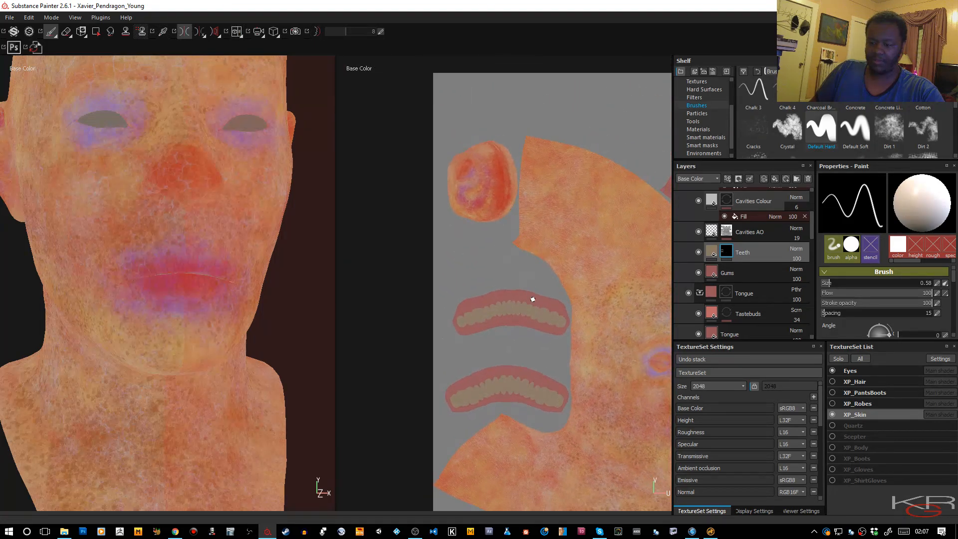
scroll(530, 289, down, 2)
alt+middle_drag(571, 257, 425, 179)
scroll(474, 175, down, 3)
mouse_move(478, 165)
alt+middle_down()
mouse_move(499, 160)
mouse_move(488, 162)
alt+middle_up()
key(l)
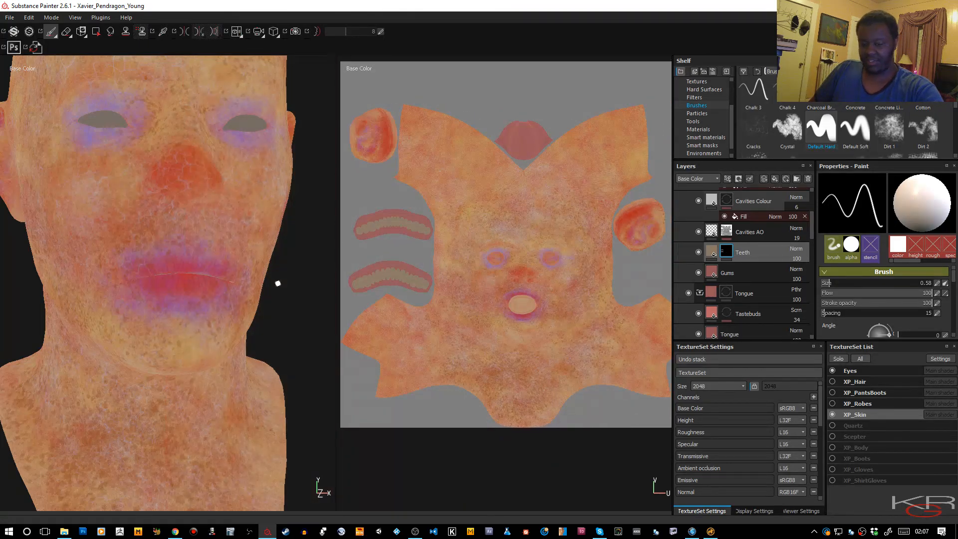
scroll(278, 284, down, 4)
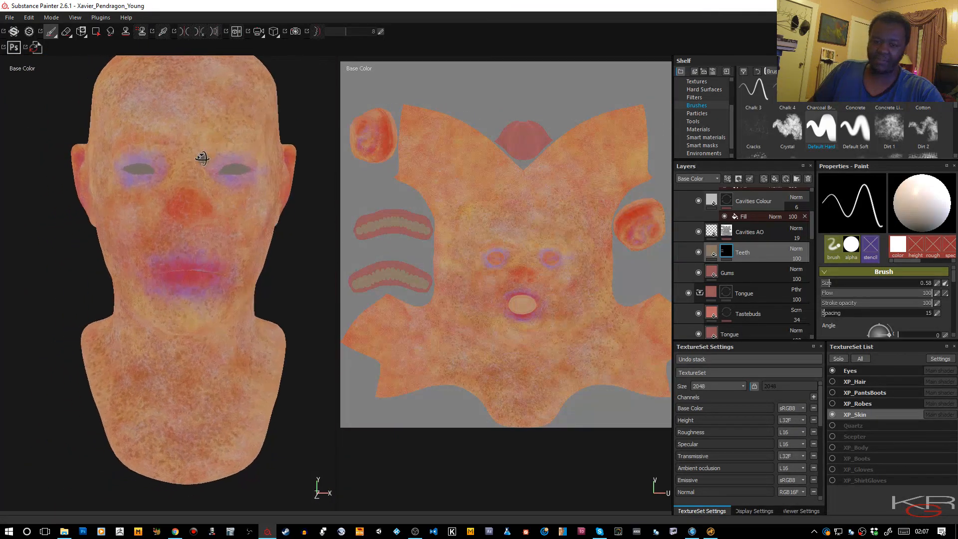
alt+middle_drag(188, 165, 155, 211)
mouse_move(154, 212)
alt+mouse_down()
mouse_move(195, 196)
mouse_move(142, 202)
mouse_move(171, 203)
mouse_move(154, 195)
alt+mouse_up()
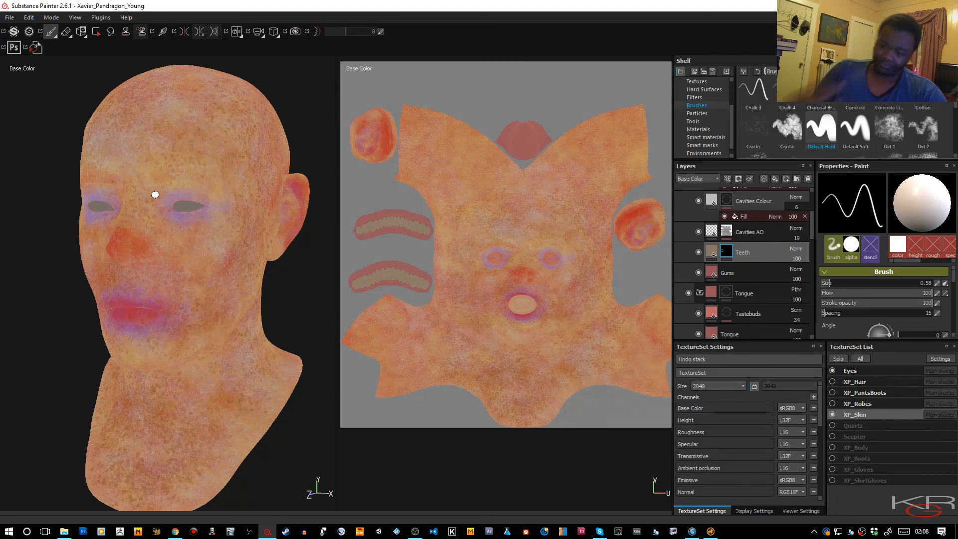
alt+drag(167, 223, 194, 186)
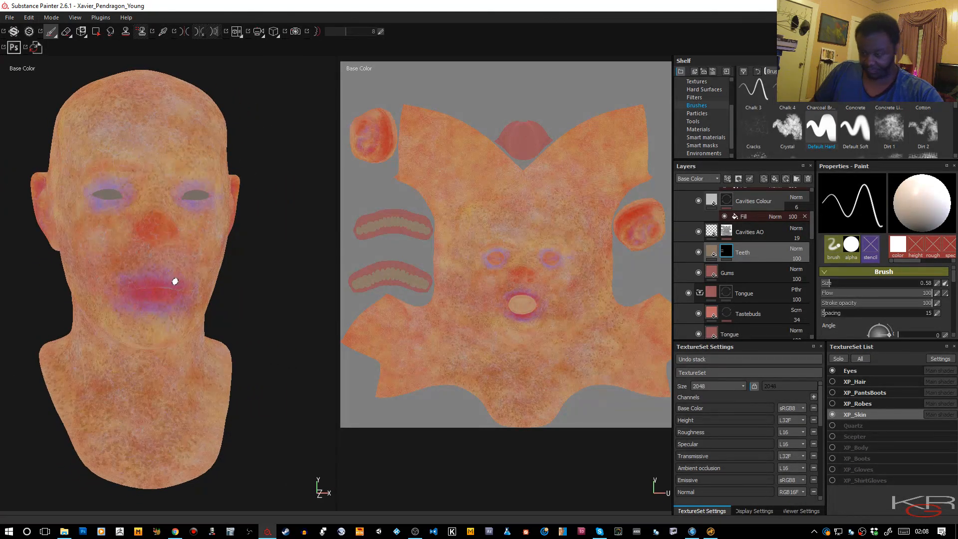